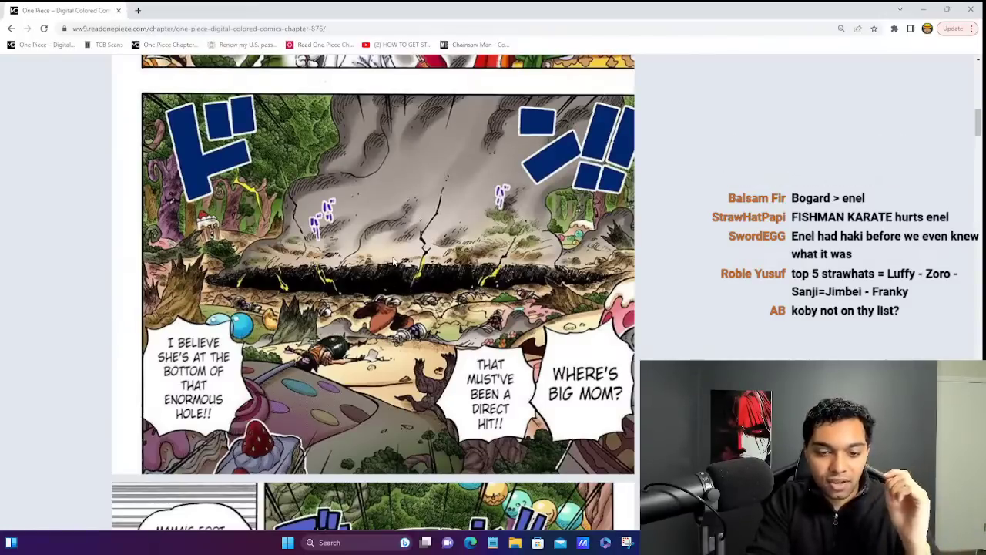
- Examine the chapter 876 panels of the enormous hole and Jinbe's reaction to Big Mom's footsteps
scroll(394, 261, down, 6)
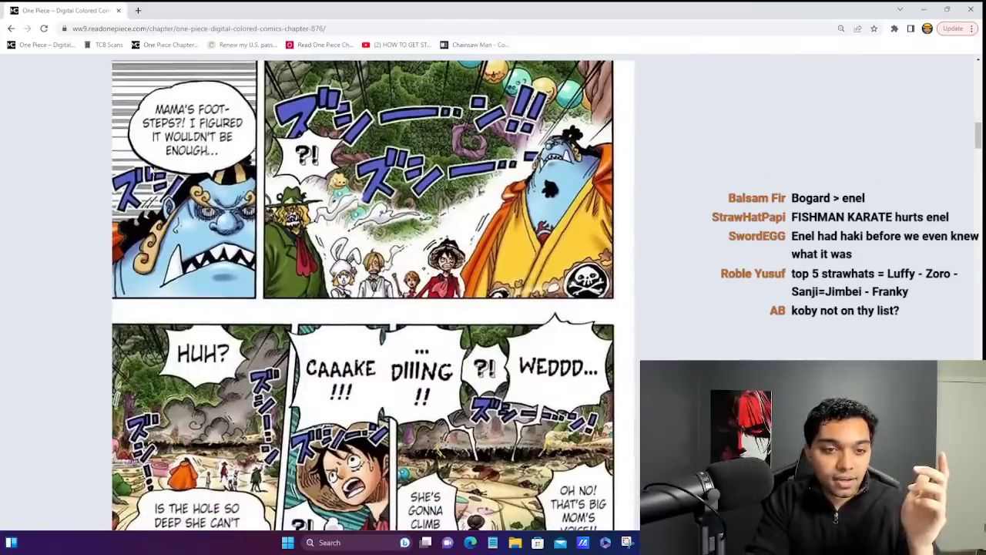
scroll(153, 168, up, 1)
ctrl+scroll(210, 157, up, 4)
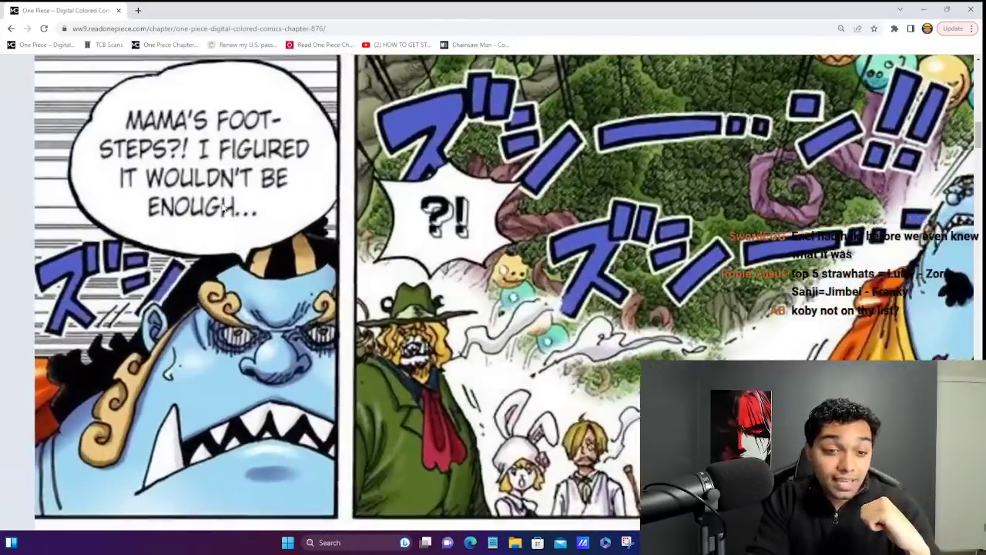
scroll(223, 206, down, 1)
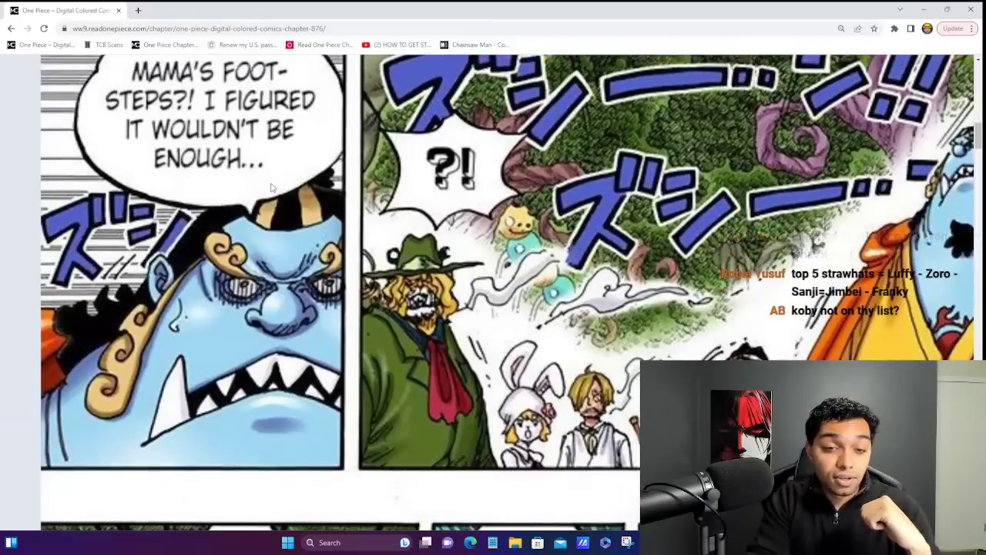
scroll(271, 187, up, 1)
ctrl+scroll(272, 188, down, 3)
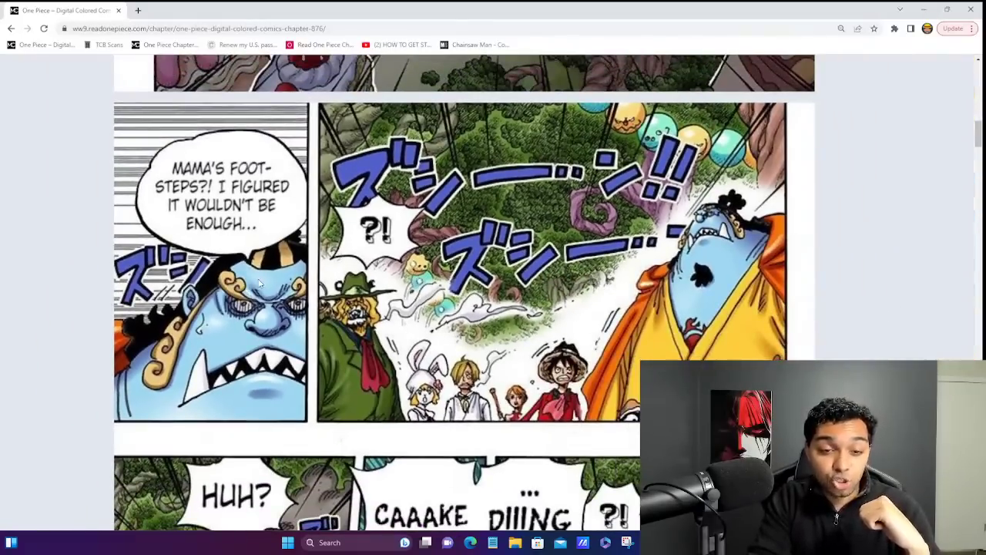
scroll(260, 284, down, 5)
scroll(260, 284, up, 3)
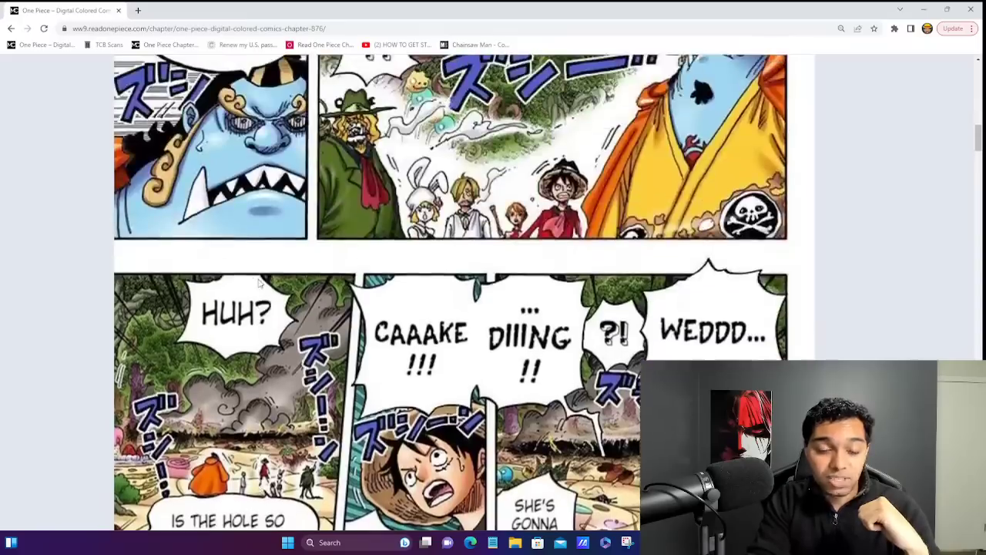
scroll(260, 284, up, 2)
- Read the chapter 876 panels of Big Mom in the hole and the crew fleeing as she bursts out
scroll(260, 284, down, 7)
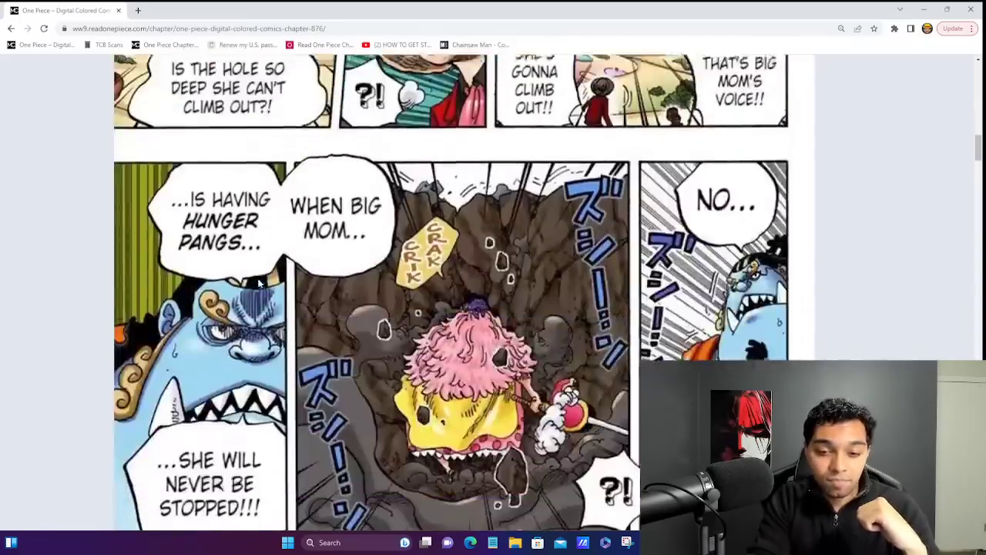
scroll(260, 284, down, 1)
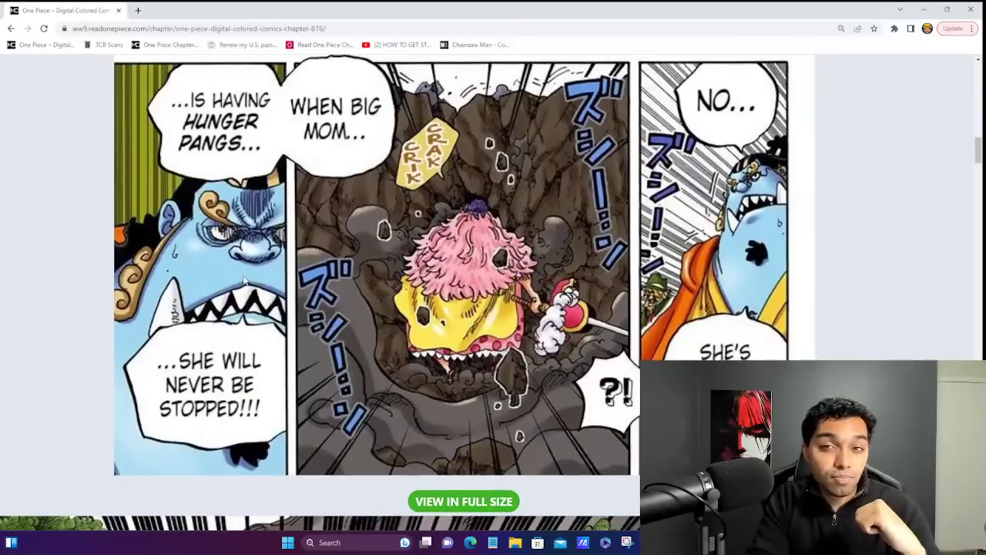
scroll(245, 281, down, 4)
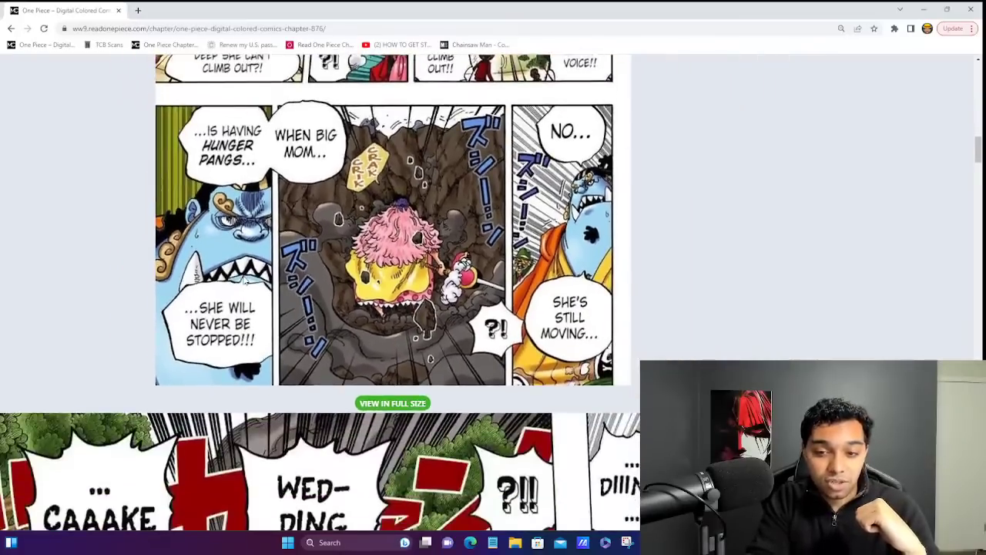
scroll(245, 281, down, 2)
scroll(245, 281, down, 6)
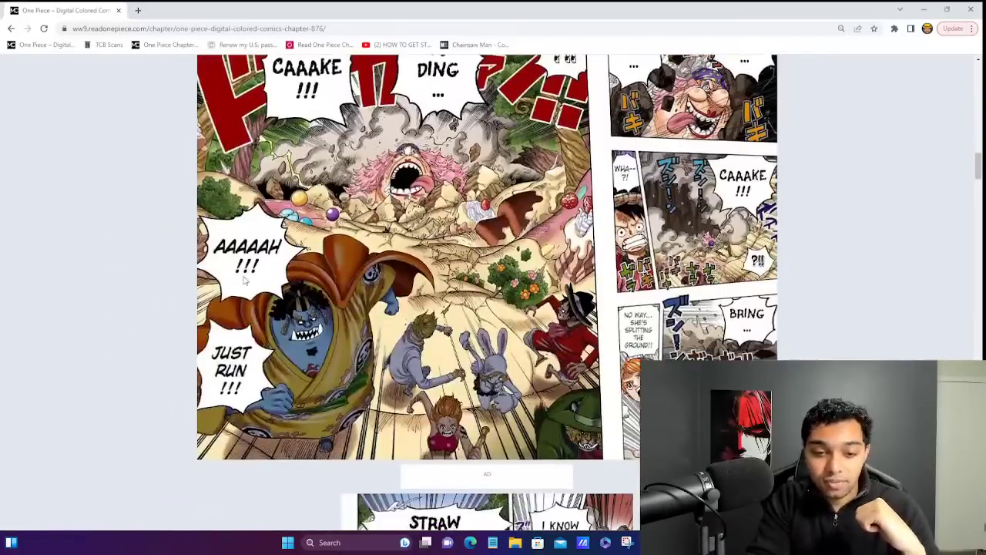
scroll(473, 248, up, 3)
scroll(474, 248, up, 1)
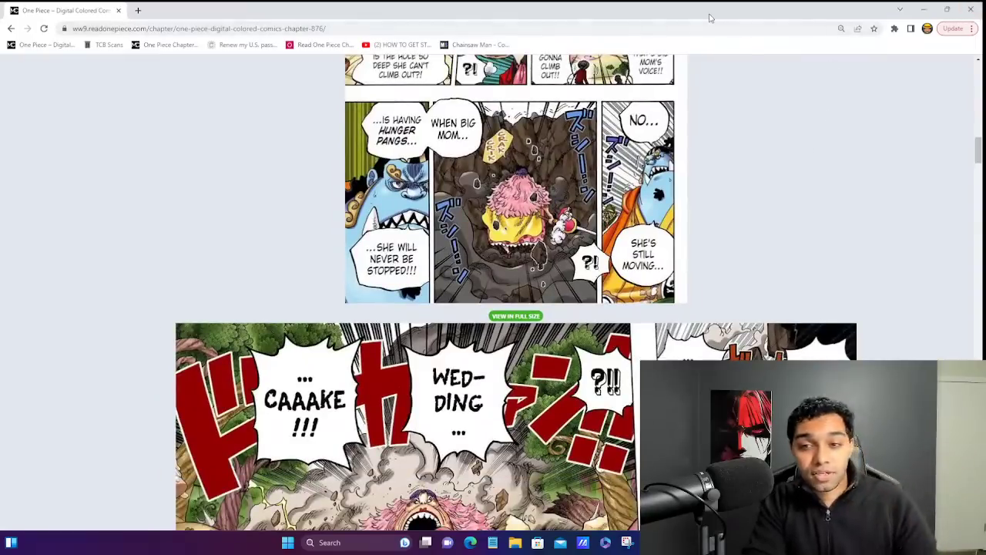
- Return to the Top 30 Strongest One Piece Characters spreadsheet and remove Enel from the candidate list in F1:F12
click(923, 10)
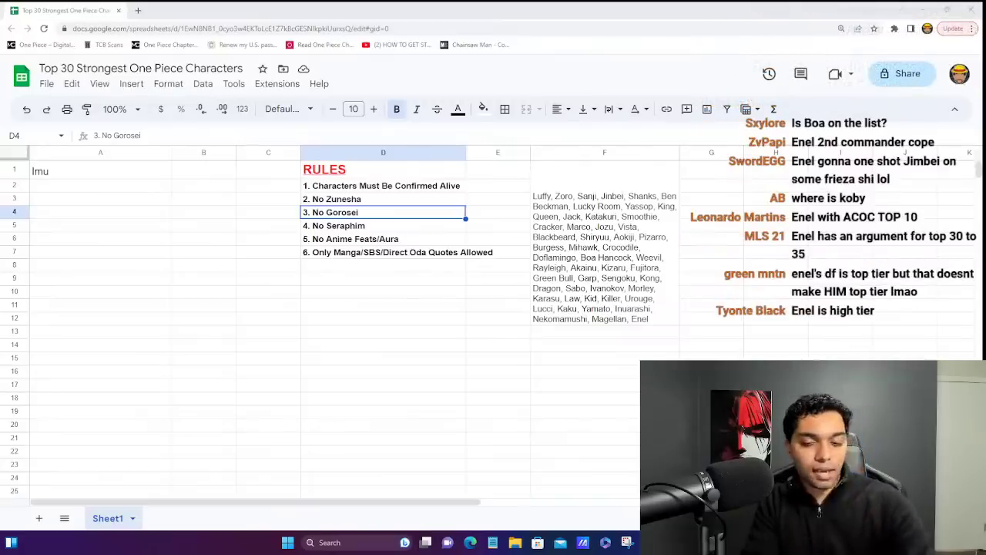
click(601, 254)
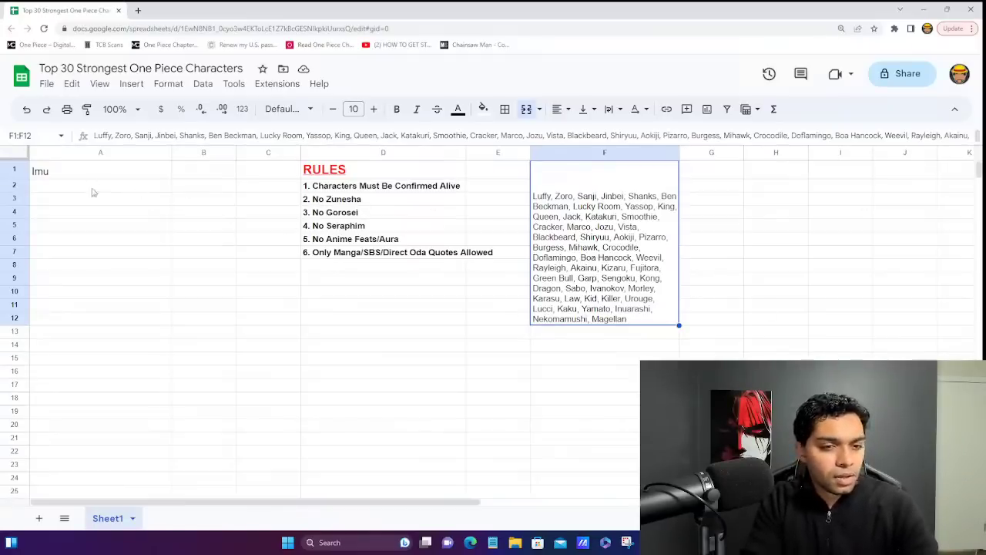
- Enter Monkey D. Dragon in cell A2, directly below Imu in the ranking column
click(59, 188)
key(Up)
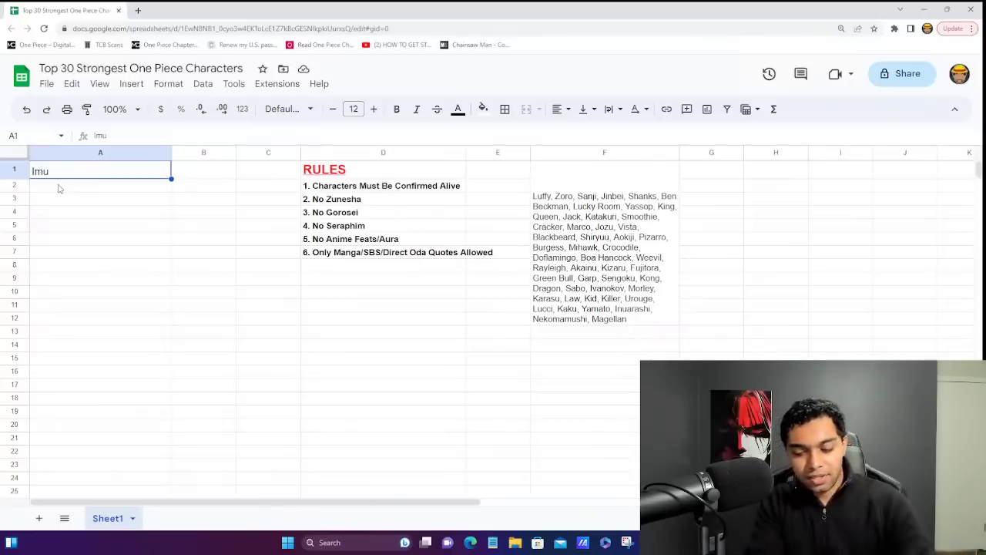
click(58, 188)
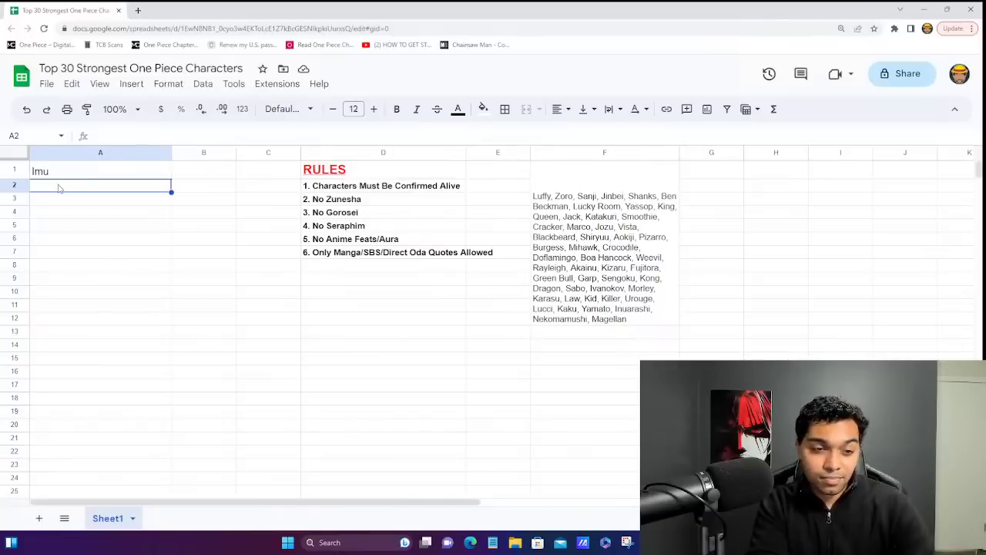
text(Monkey D. Dragon)
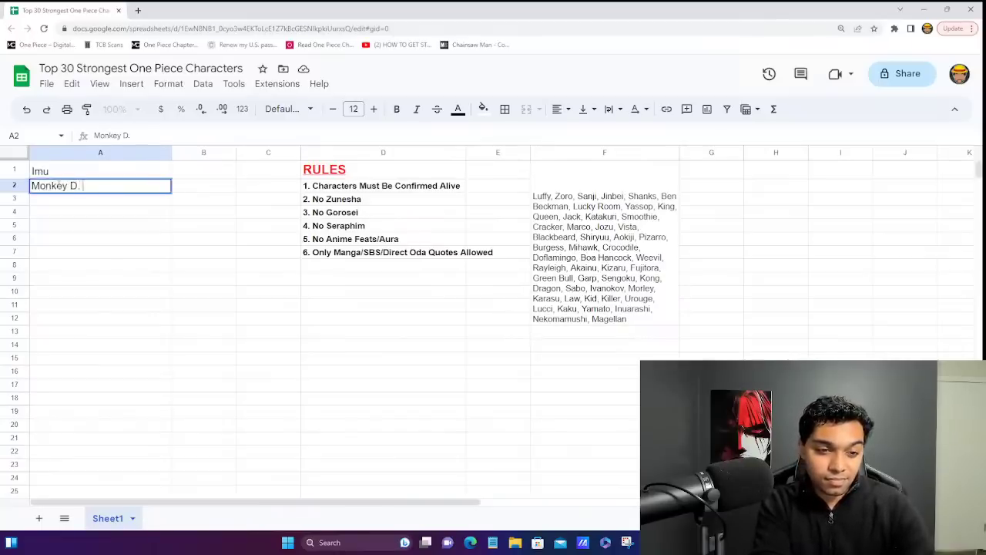
key(Return)
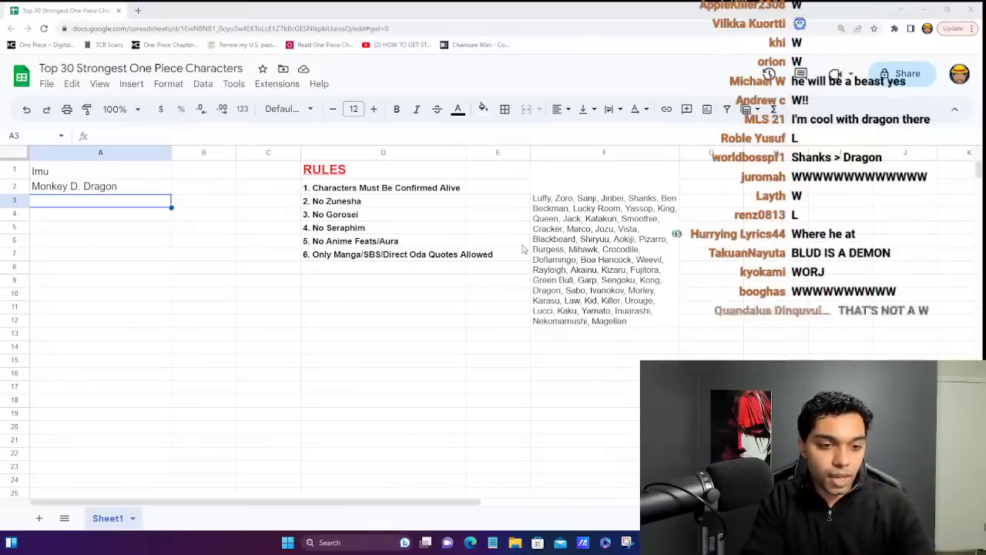
key(Up)
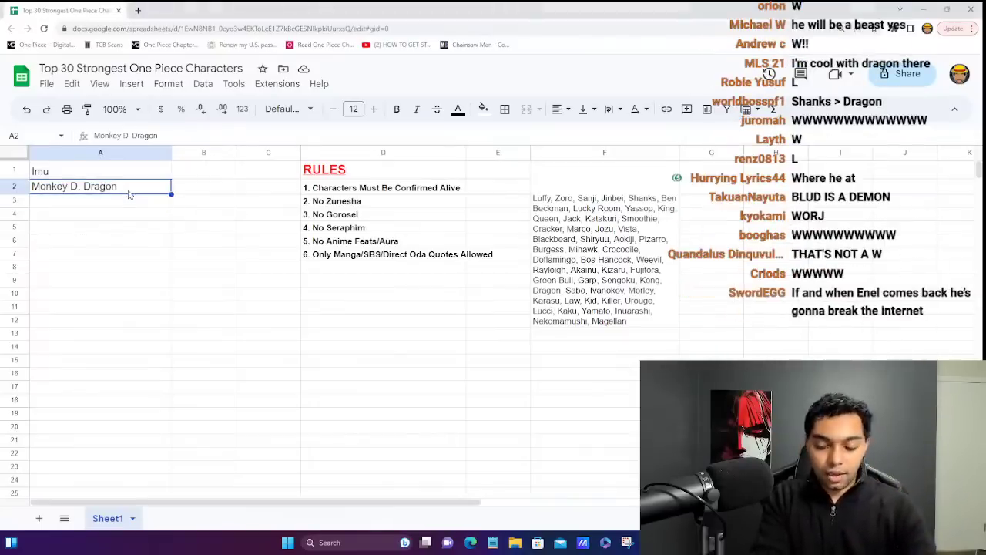
key(Up)
key(Down)
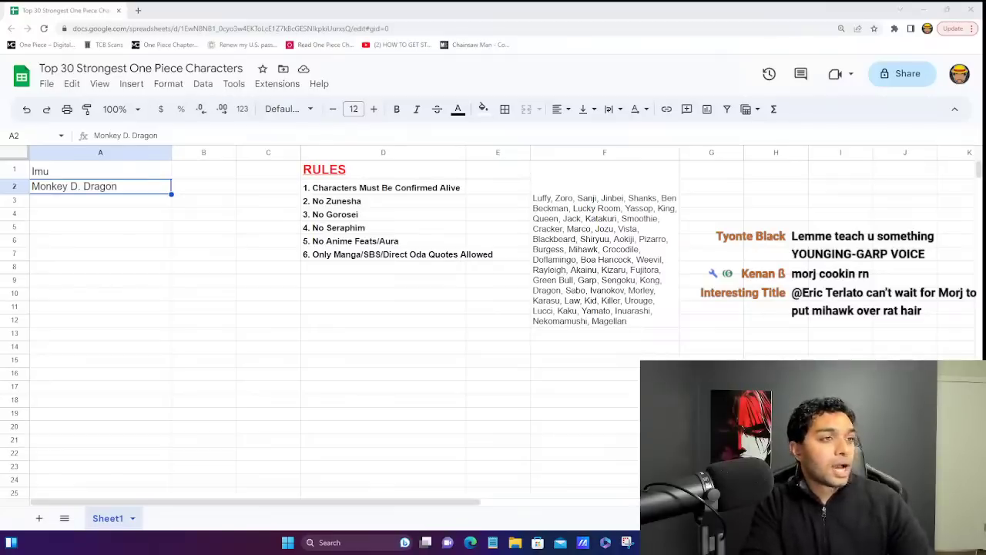
- Bring up the chapter 432 comic page in a maximized window and examine Garp's confrontation with Luffy about his training
key(alt+Tab)
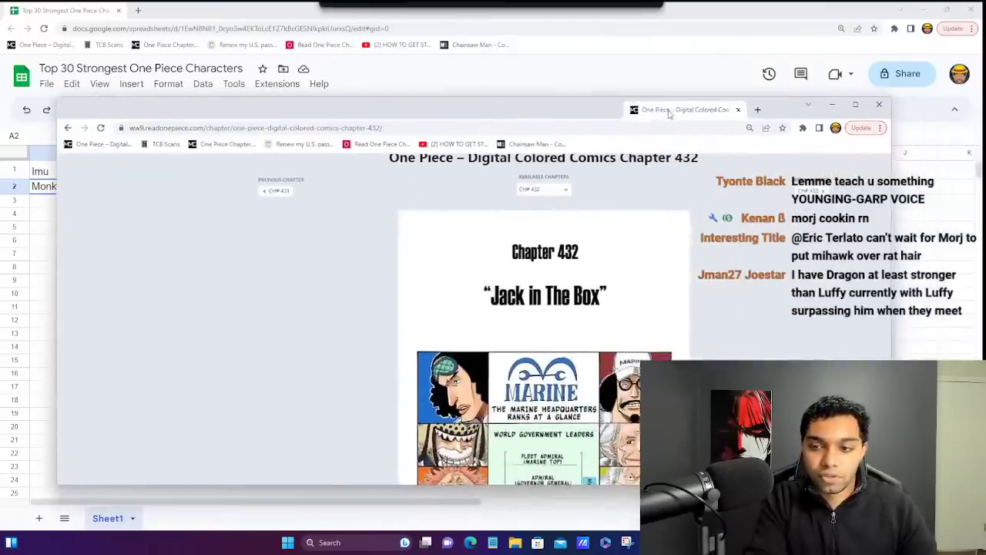
click(856, 105)
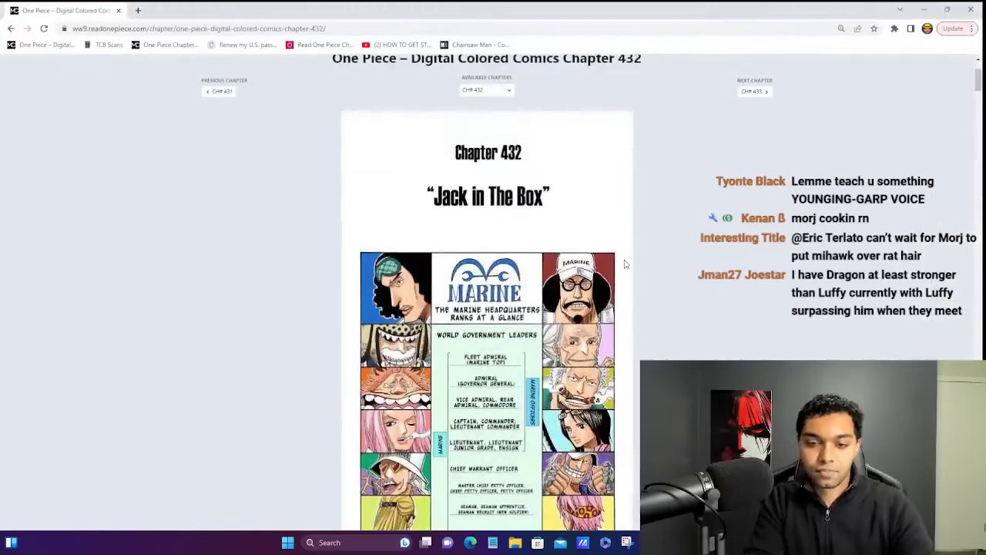
scroll(624, 262, up, 2)
scroll(624, 263, down, 10)
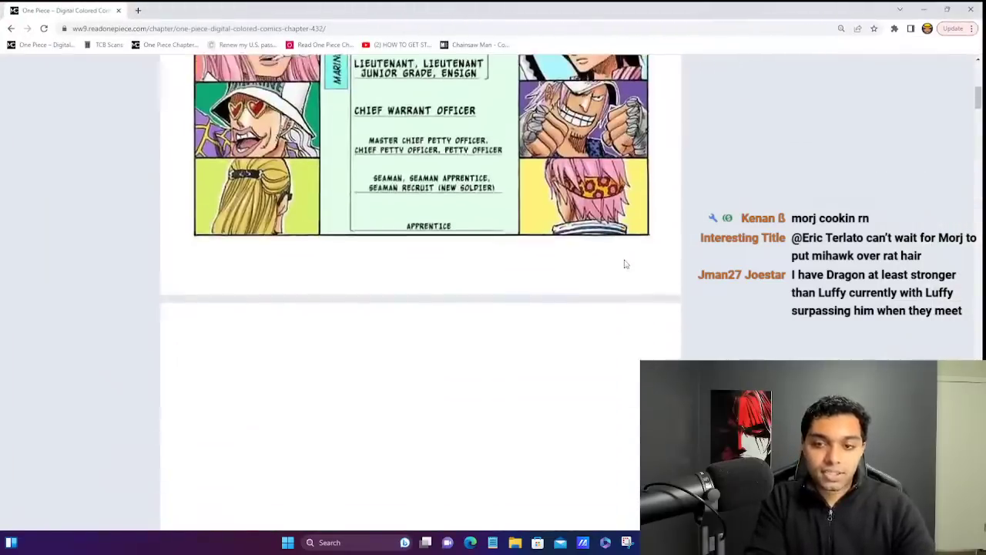
scroll(736, 261, down, 4)
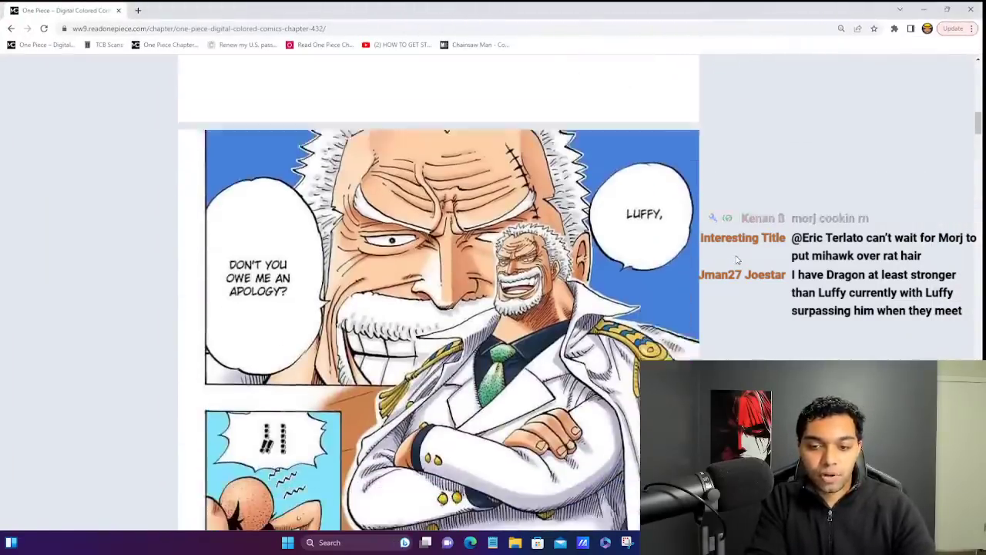
scroll(736, 260, down, 10)
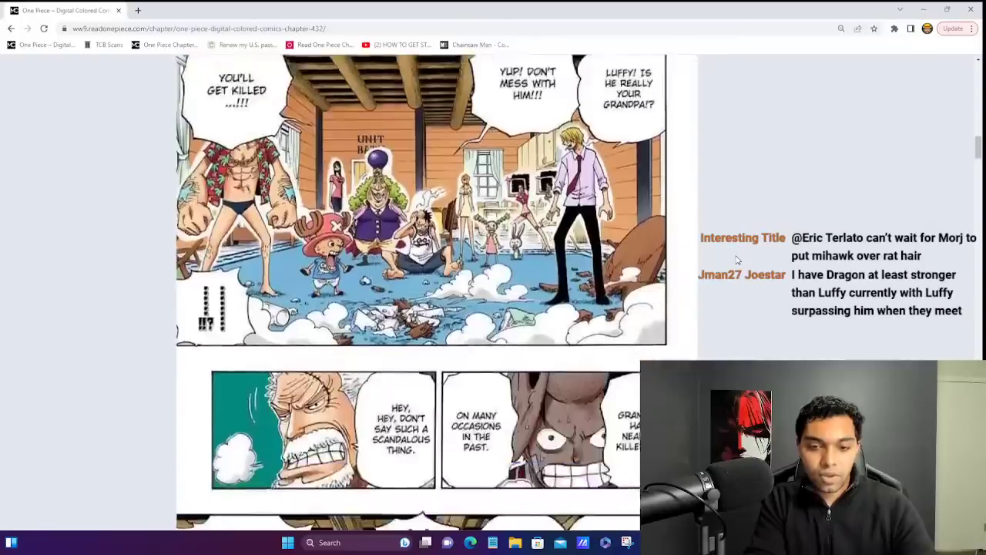
scroll(736, 260, down, 10)
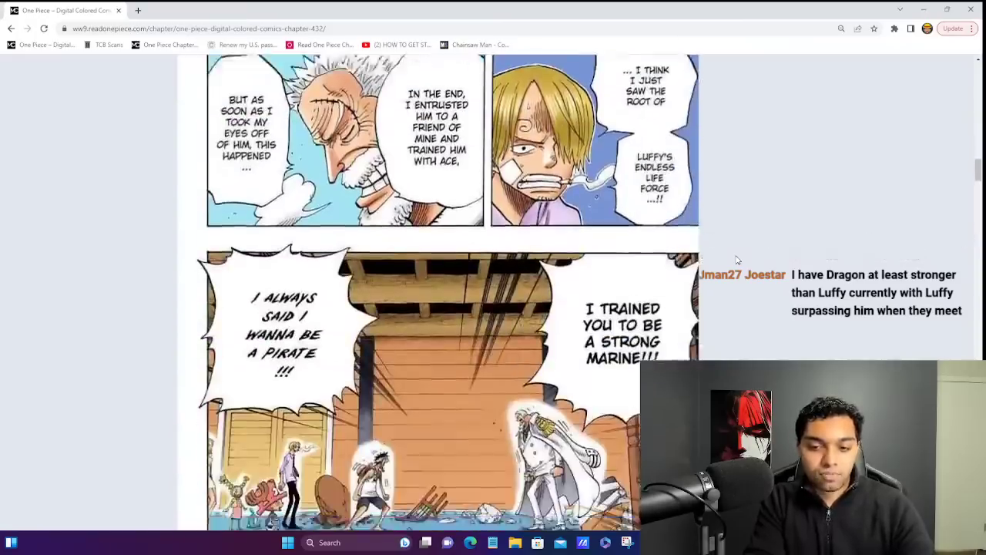
scroll(737, 260, up, 2)
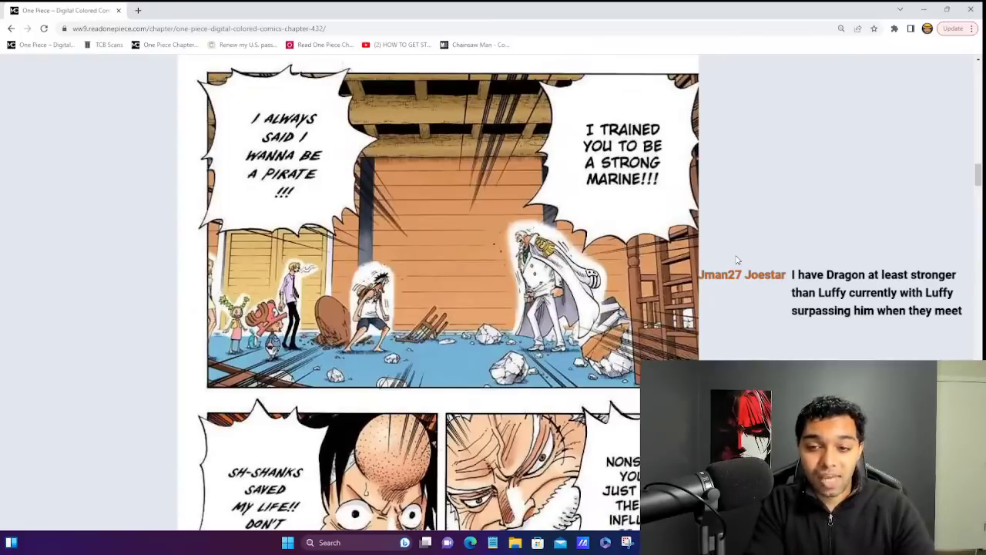
scroll(737, 260, up, 2)
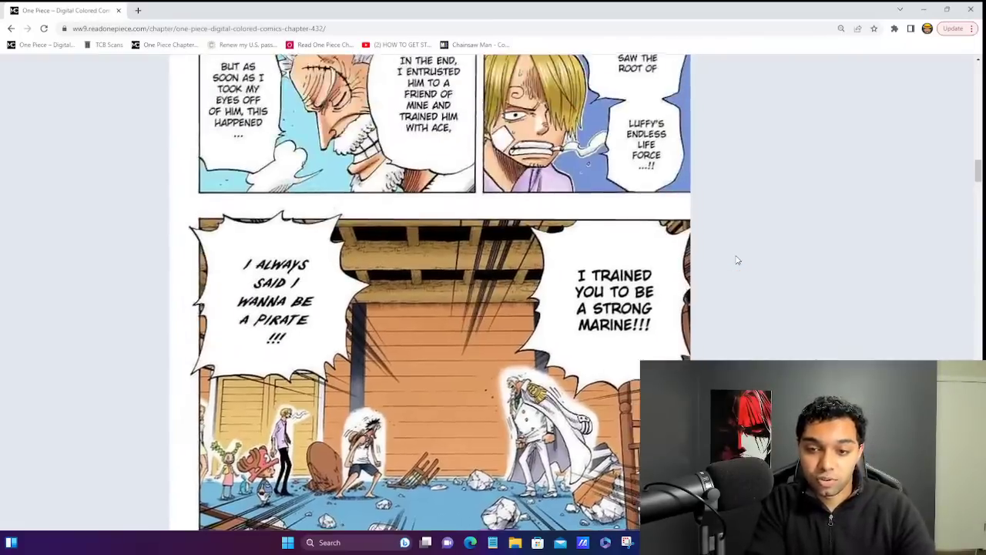
scroll(736, 260, down, 3)
scroll(737, 260, down, 2)
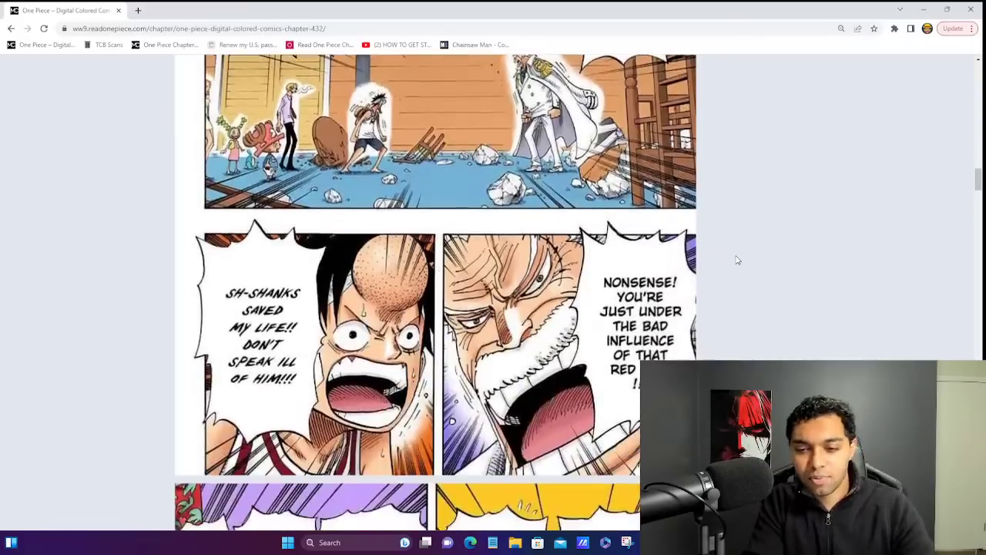
scroll(736, 261, up, 1)
scroll(736, 260, up, 5)
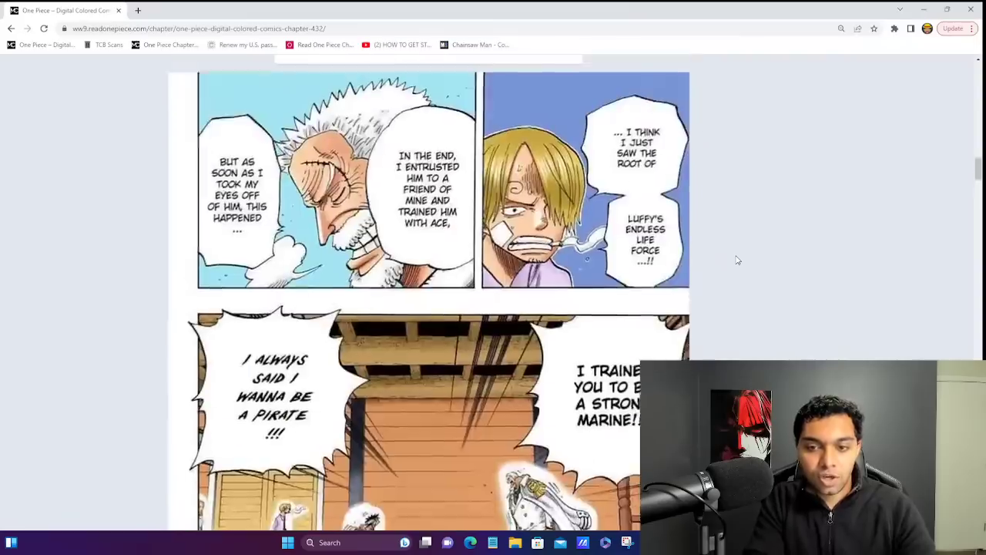
- Read Garp's explanation of the Yonko and the balance of the three powers in chapter 432, and revisit the earlier panels
scroll(736, 260, down, 10)
scroll(736, 260, down, 15)
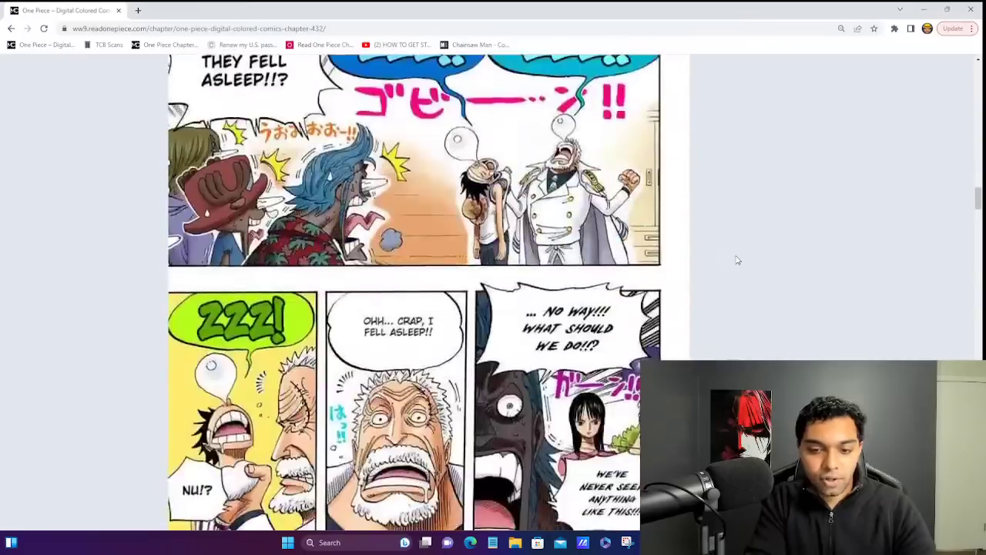
scroll(736, 260, down, 3)
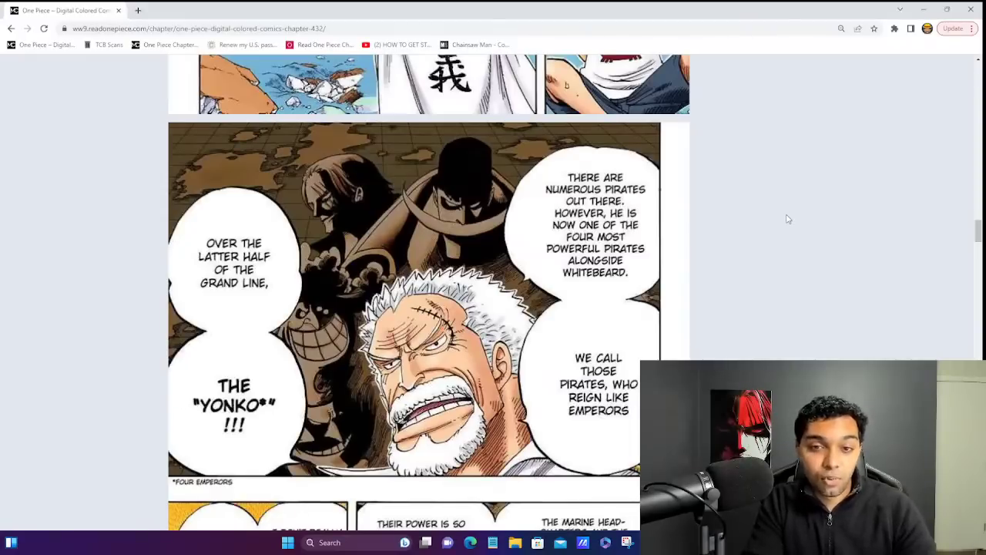
scroll(788, 220, down, 1)
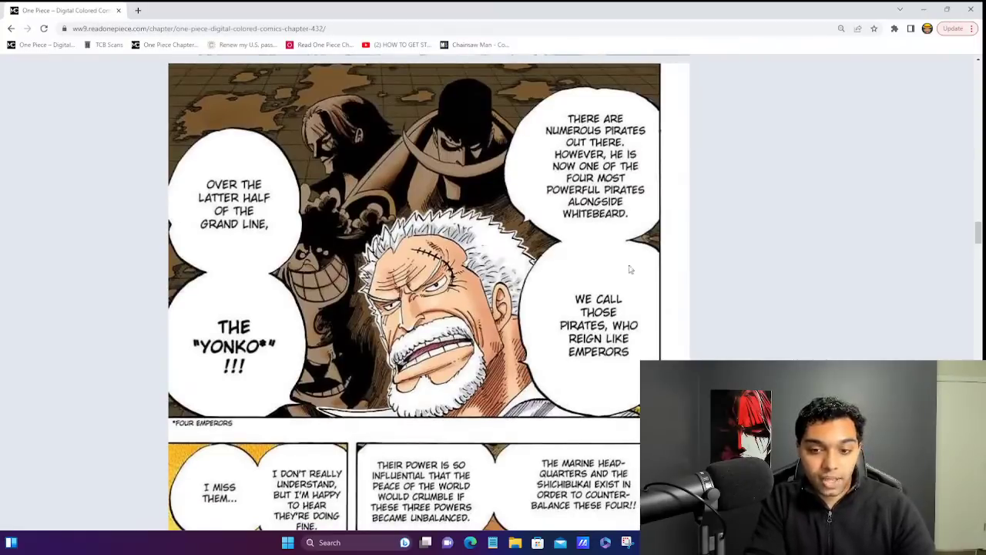
scroll(417, 284, down, 2)
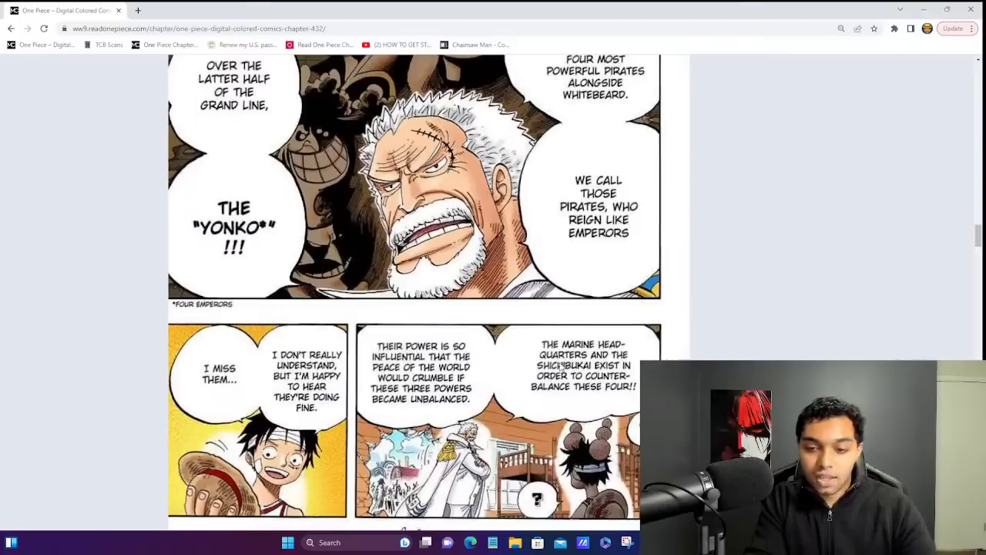
scroll(606, 399, down, 1)
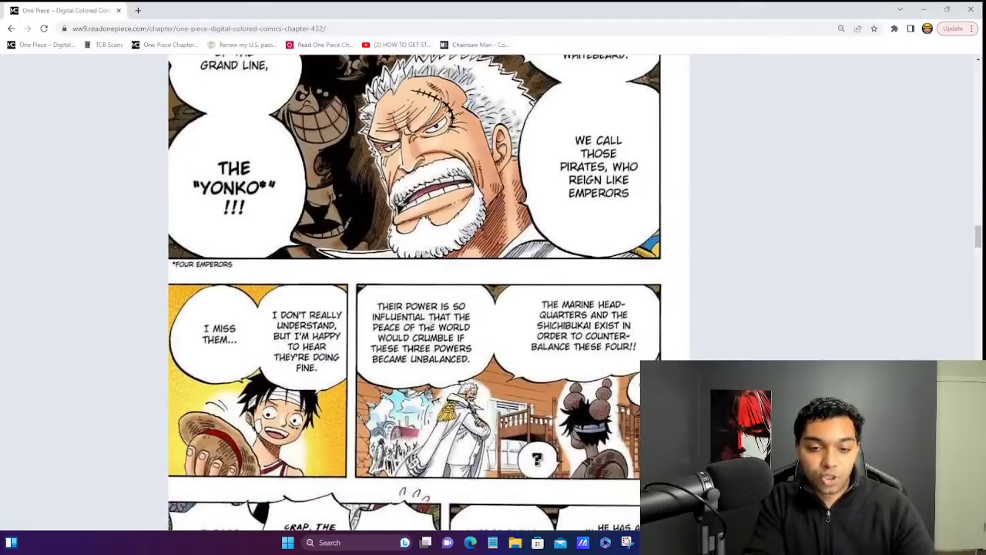
scroll(433, 248, up, 10)
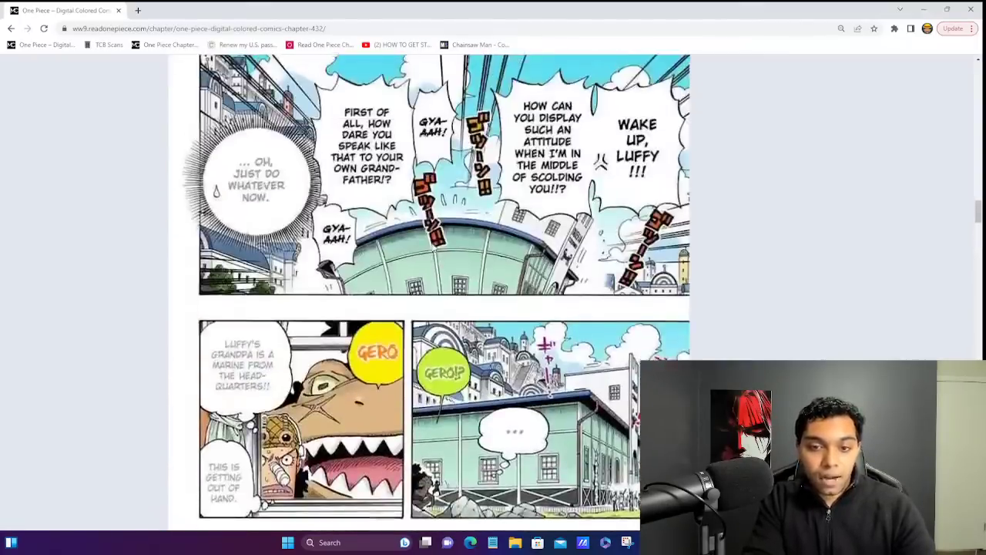
scroll(434, 248, up, 10)
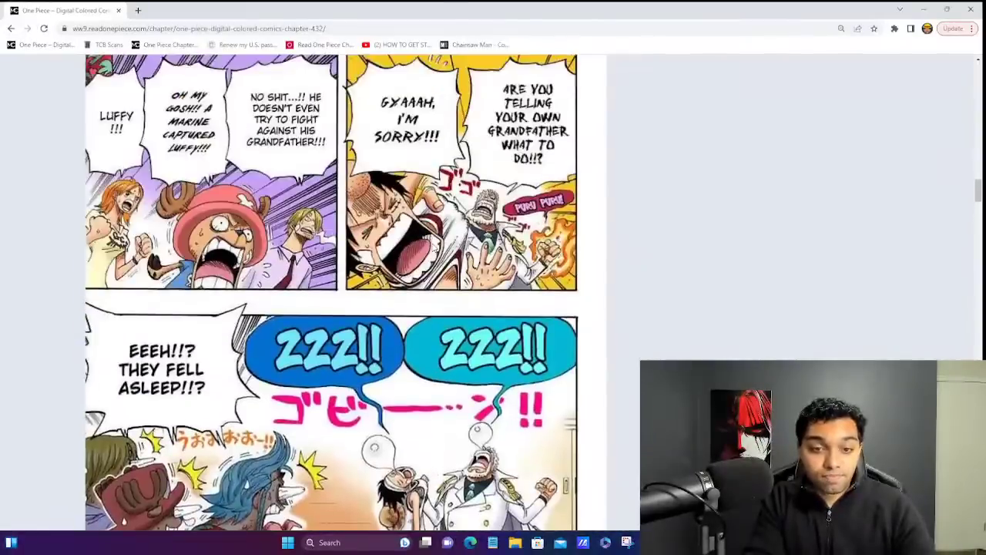
- Review the chapter 432 panels from Garp's introduction to Luffy and through Garp scolding him about Shanks
scroll(434, 248, up, 6)
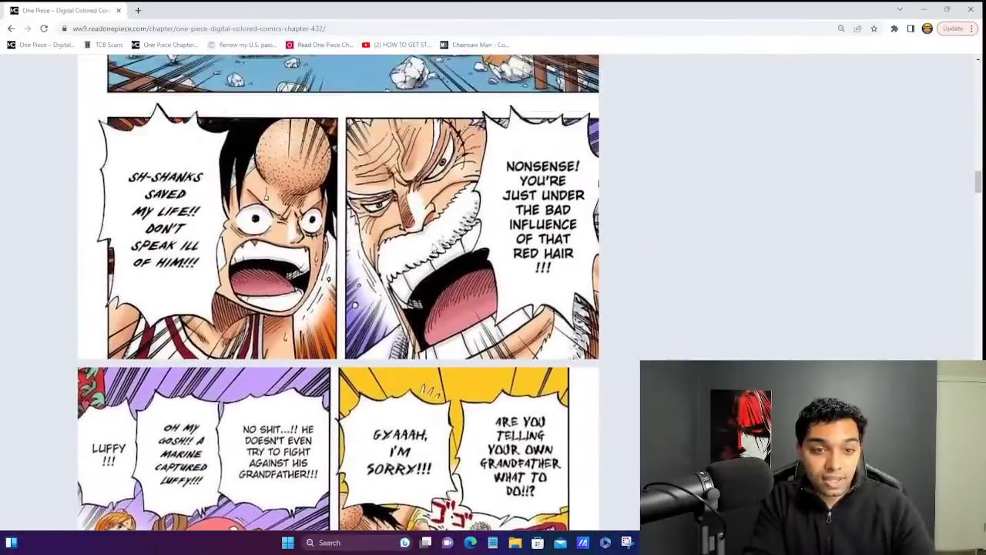
scroll(434, 248, up, 5)
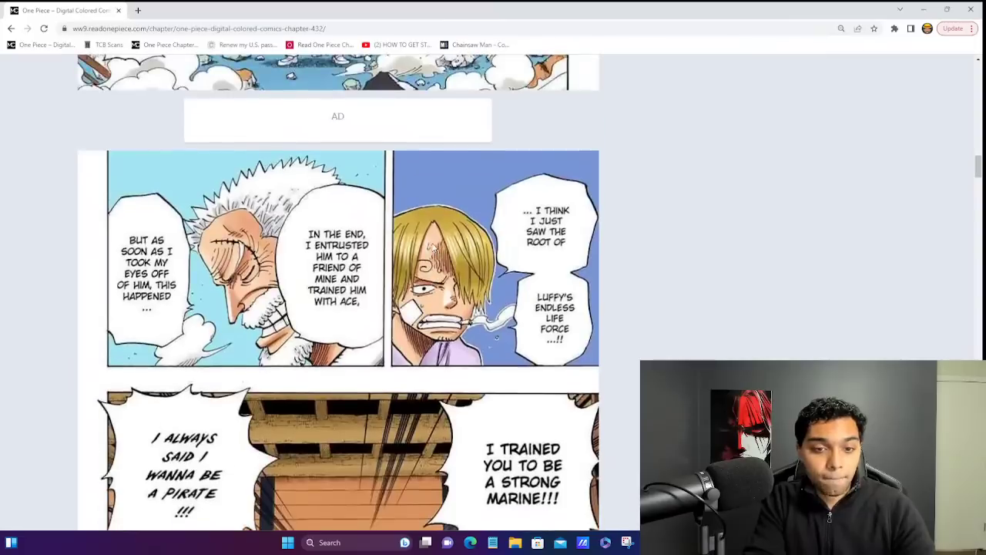
scroll(434, 249, up, 12)
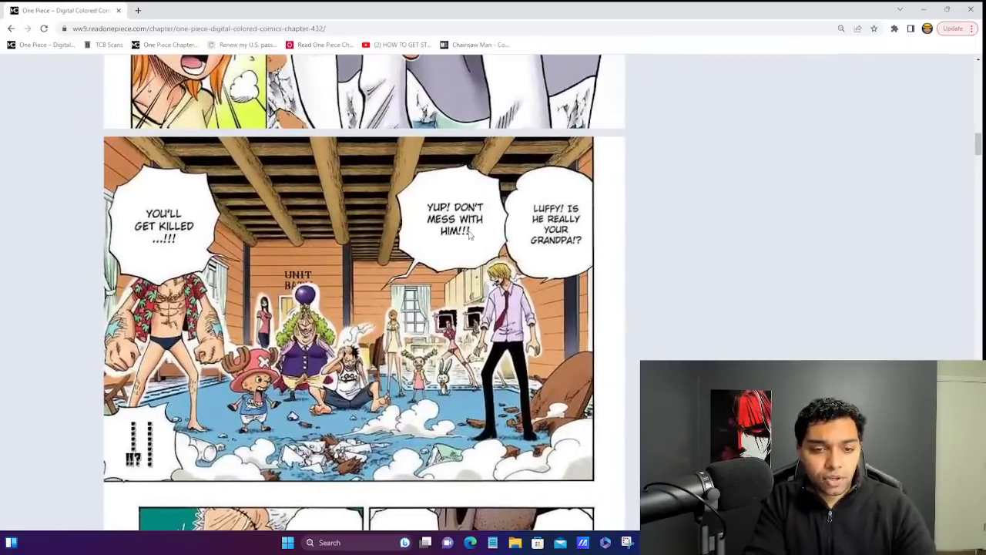
scroll(467, 240, up, 9)
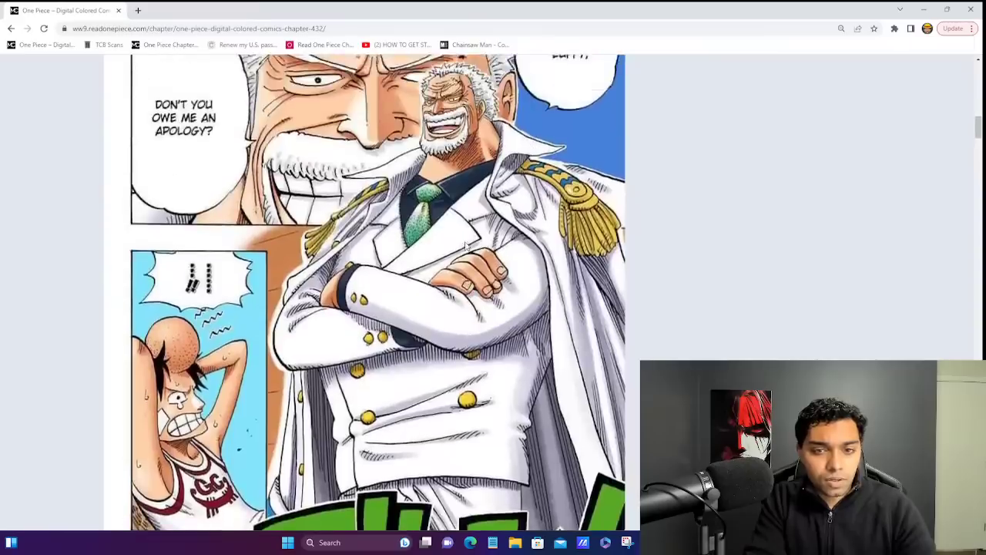
scroll(467, 245, down, 20)
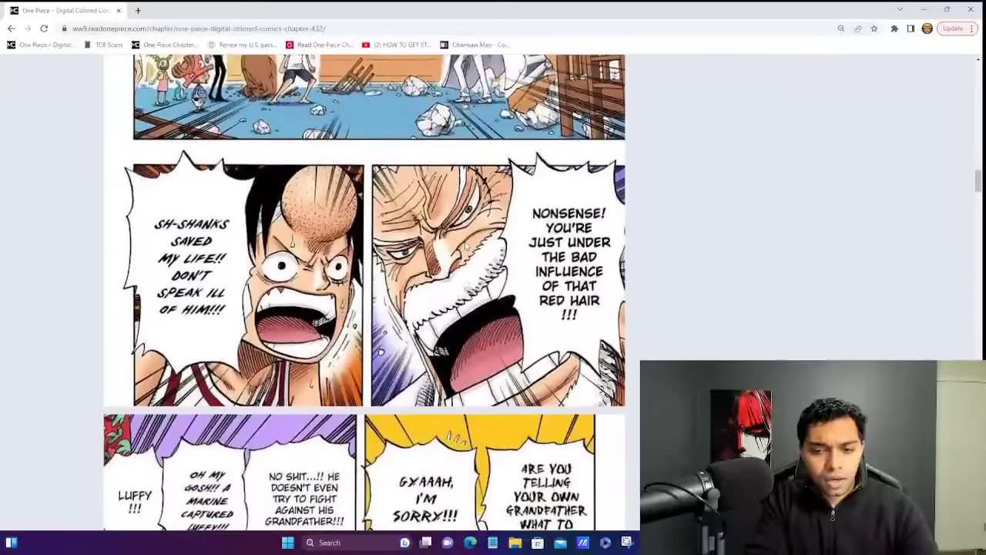
scroll(465, 245, down, 1)
scroll(332, 243, down, 8)
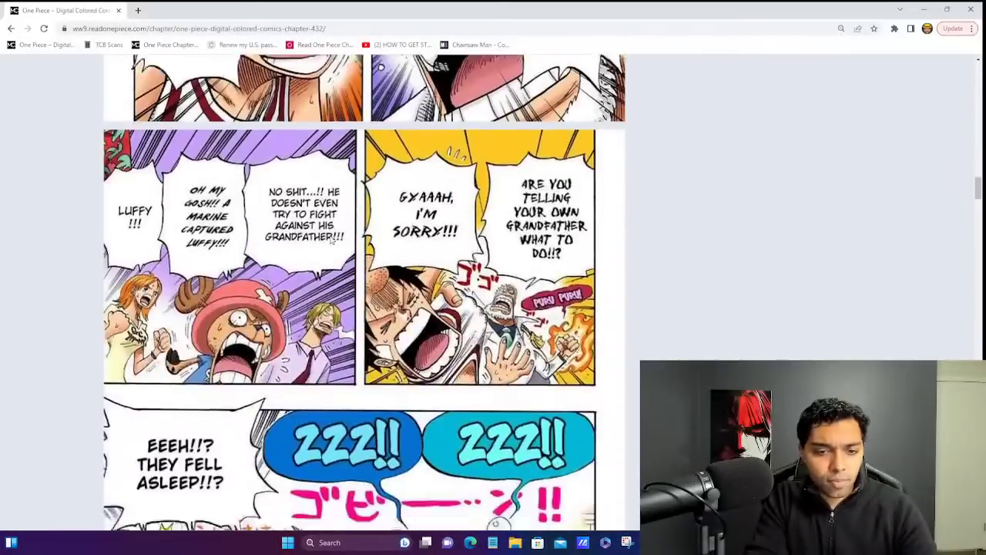
scroll(331, 240, down, 8)
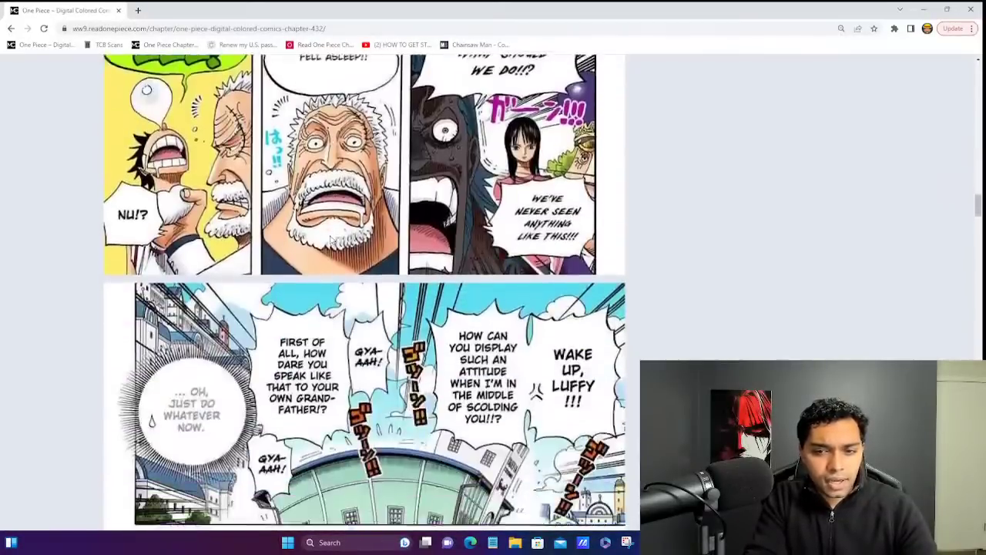
- Examine Garp's Yonko panel closely, along with the panels on the three powers and Luffy's connection to Red Hair
scroll(332, 240, down, 17)
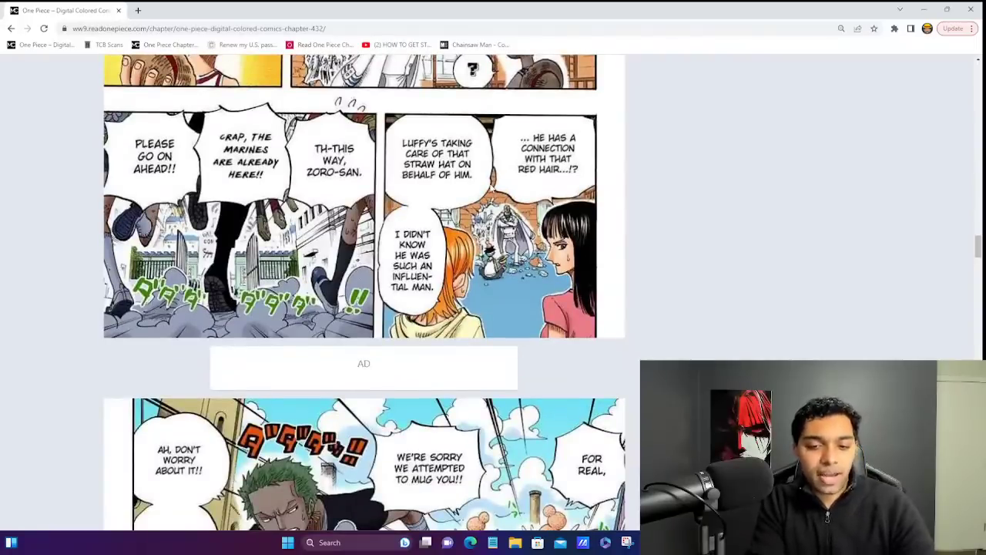
scroll(493, 187, up, 3)
scroll(491, 187, up, 4)
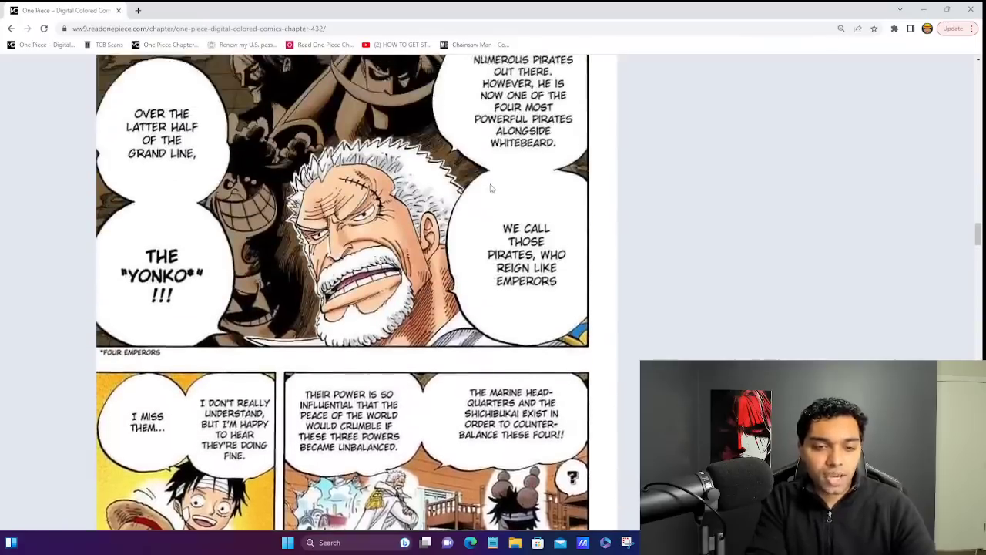
scroll(342, 292, down, 4)
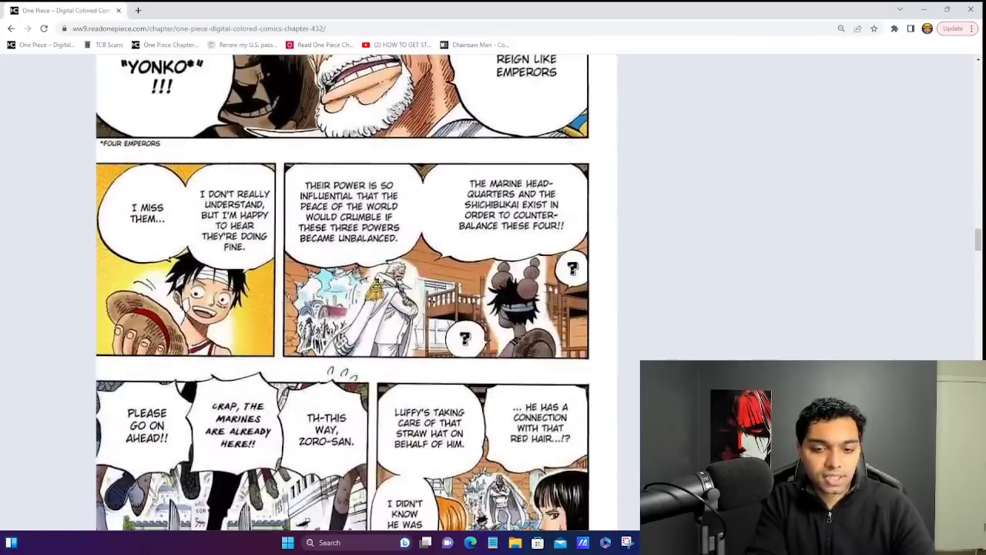
scroll(374, 293, up, 4)
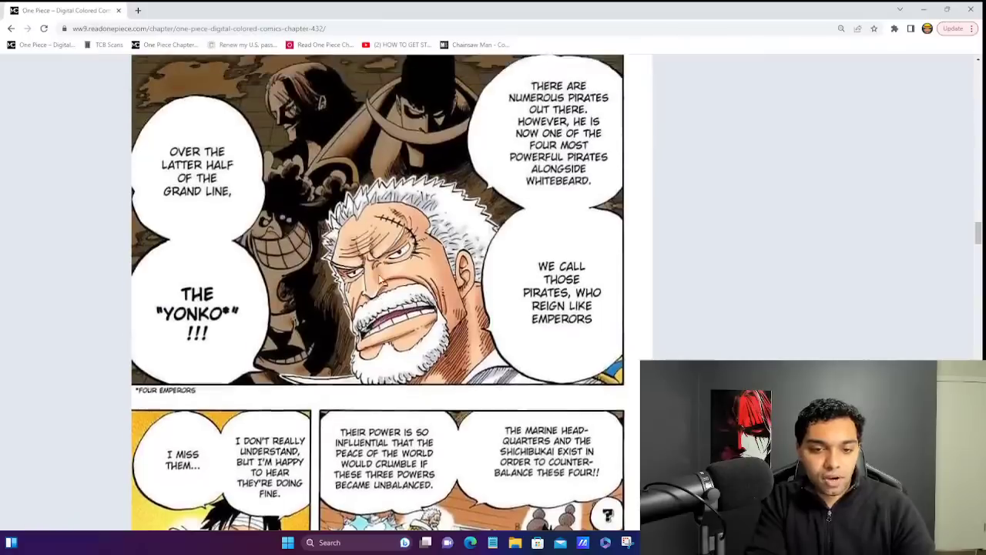
scroll(379, 277, down, 4)
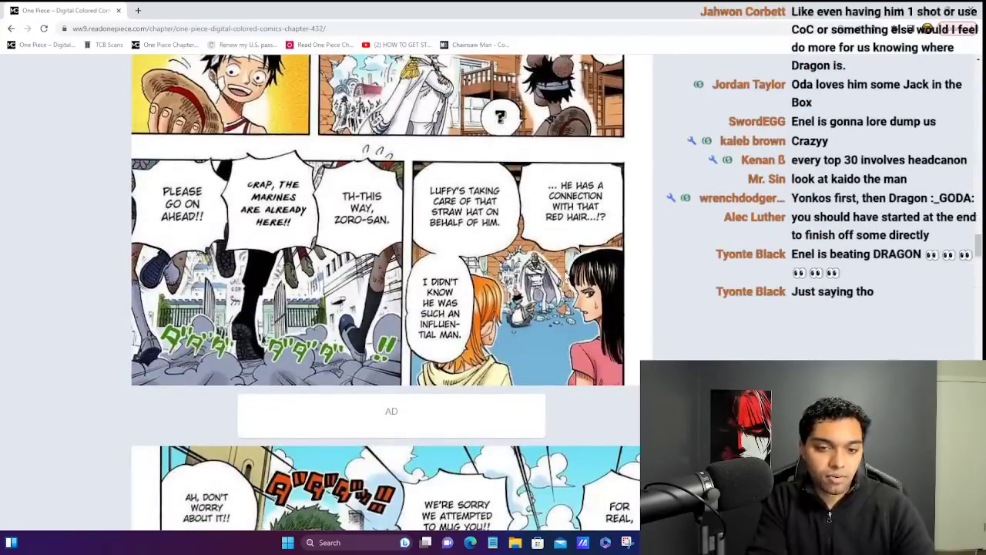
scroll(528, 234, up, 7)
scroll(568, 278, down, 3)
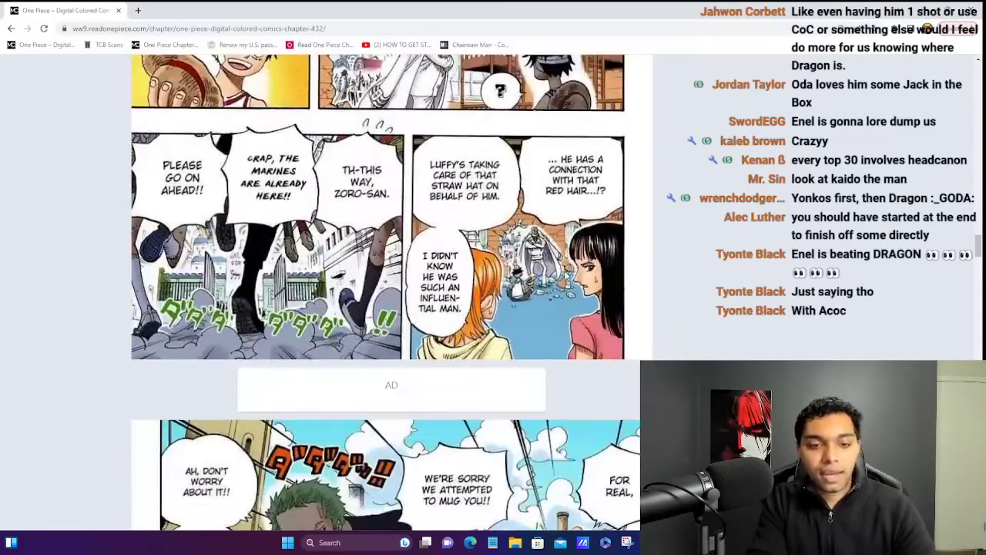
scroll(567, 275, down, 4)
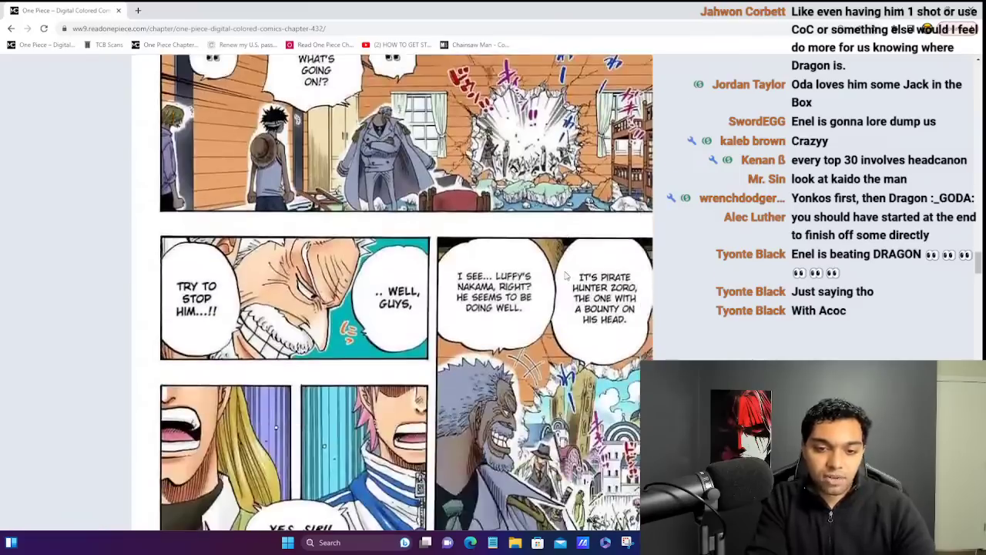
scroll(566, 275, down, 5)
scroll(567, 275, up, 10)
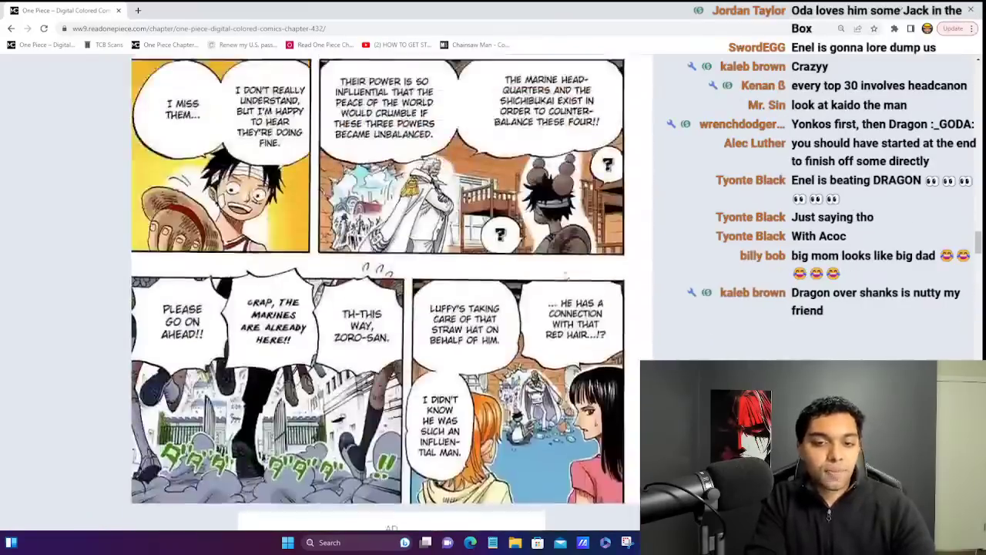
ctrl+scroll(566, 275, up, 3)
ctrl+scroll(566, 275, down, 3)
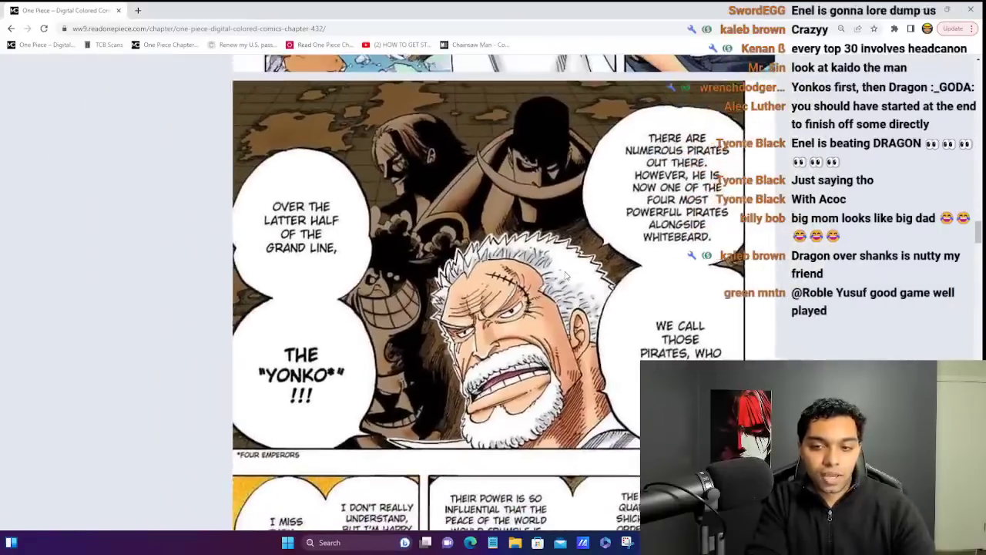
scroll(566, 275, right, 2)
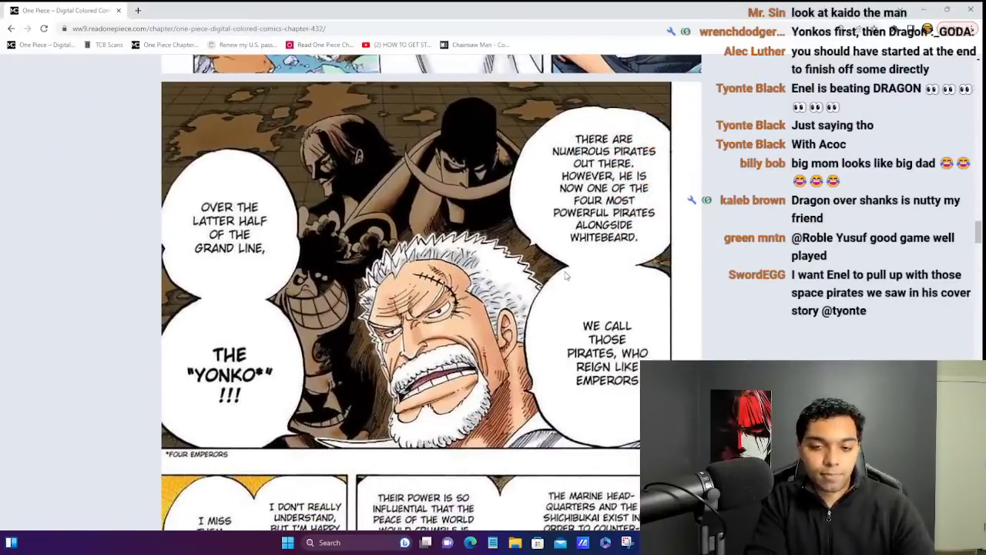
scroll(566, 275, down, 1)
- Read on past Coby's arrival to the panels where Garp names Luffy's father, and examine the Monkey D. Dragon reveal
scroll(566, 274, down, 15)
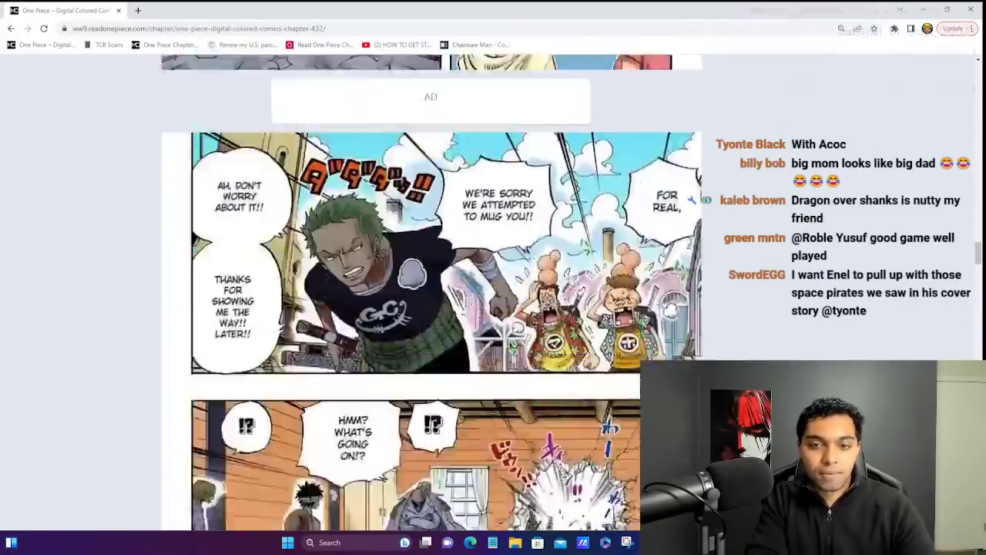
scroll(432, 292, down, 20)
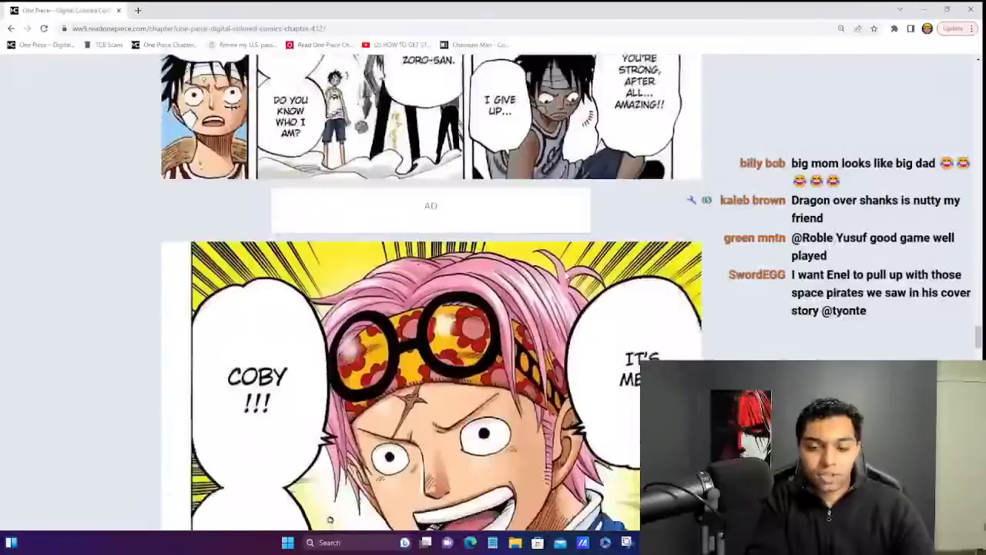
scroll(566, 275, down, 4)
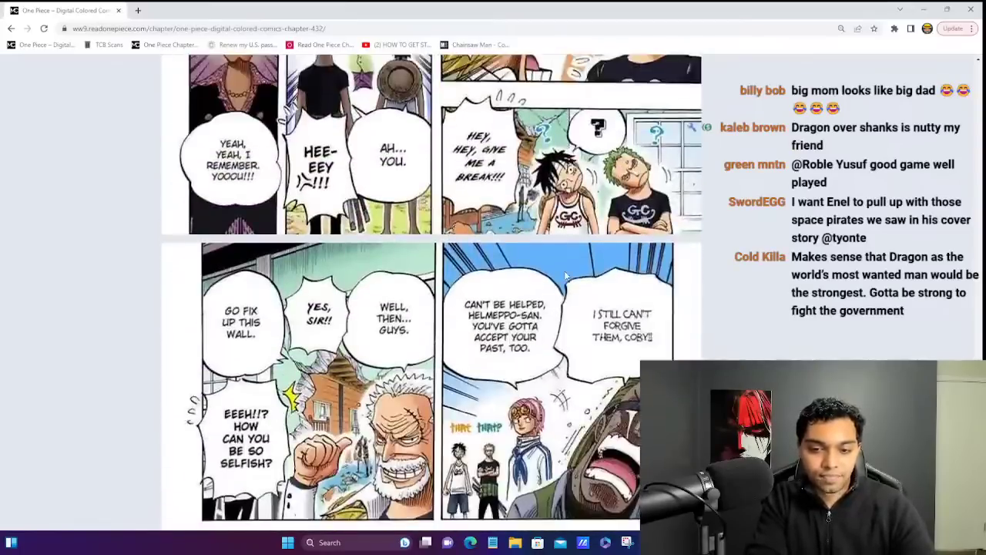
scroll(567, 274, down, 3)
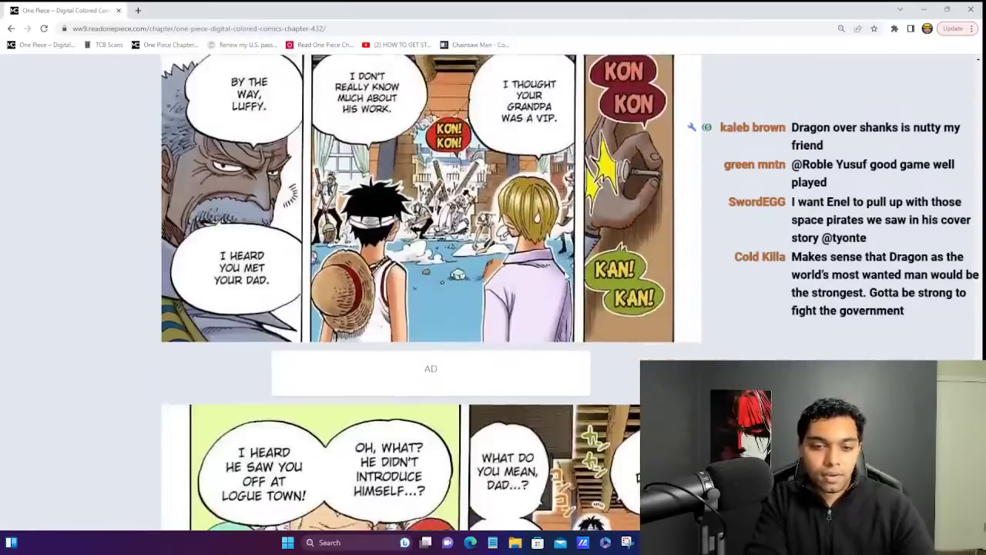
scroll(567, 276, down, 4)
scroll(566, 276, down, 3)
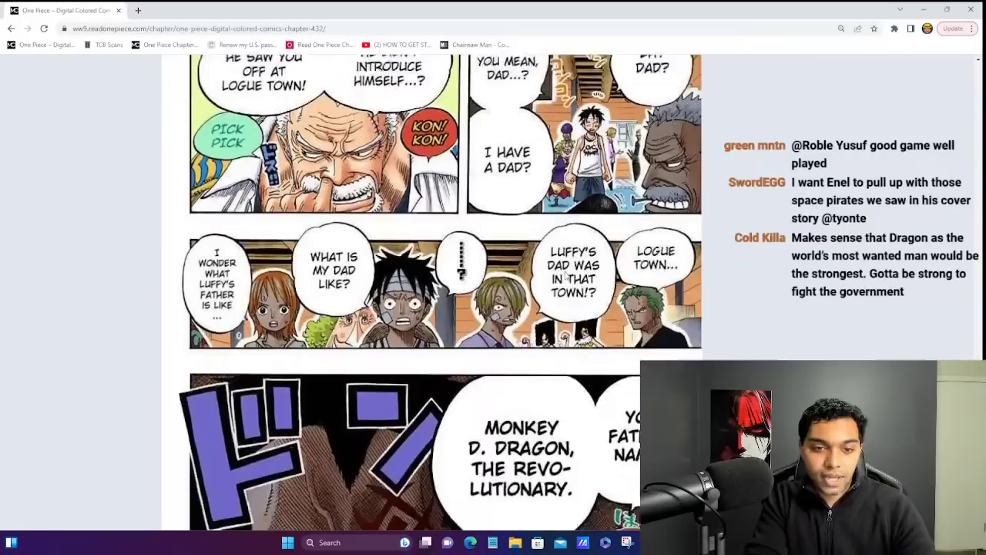
scroll(566, 276, down, 1)
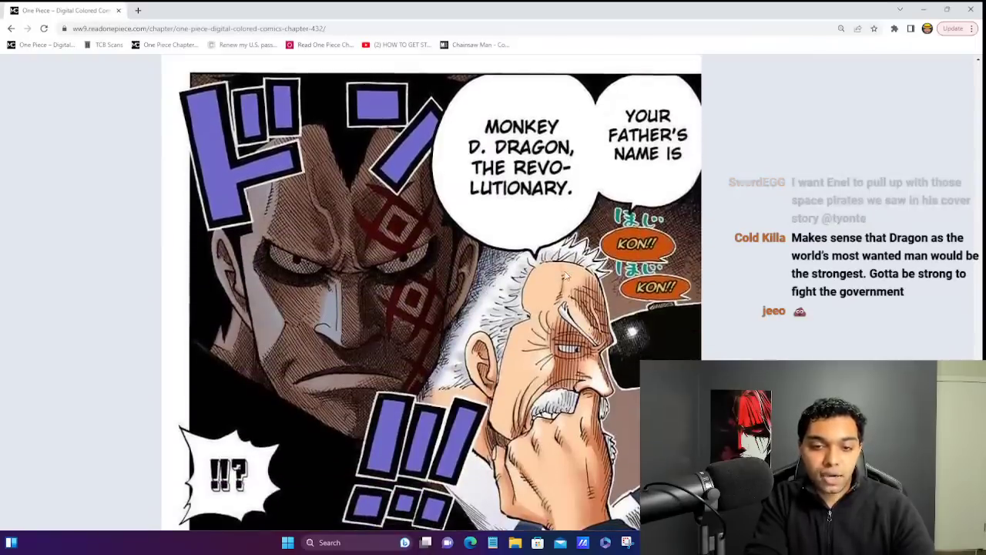
scroll(499, 314, down, 1)
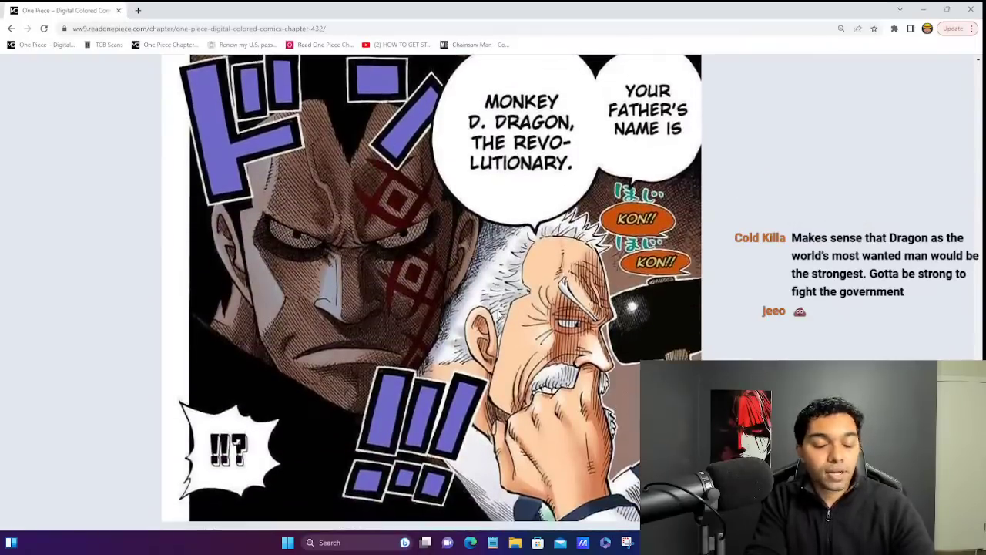
scroll(500, 314, down, 3)
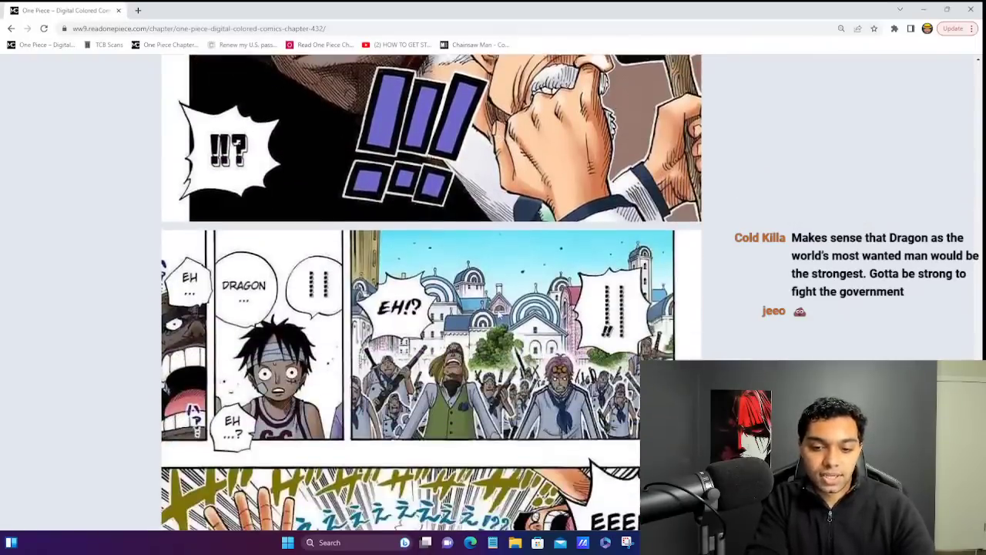
scroll(499, 314, up, 4)
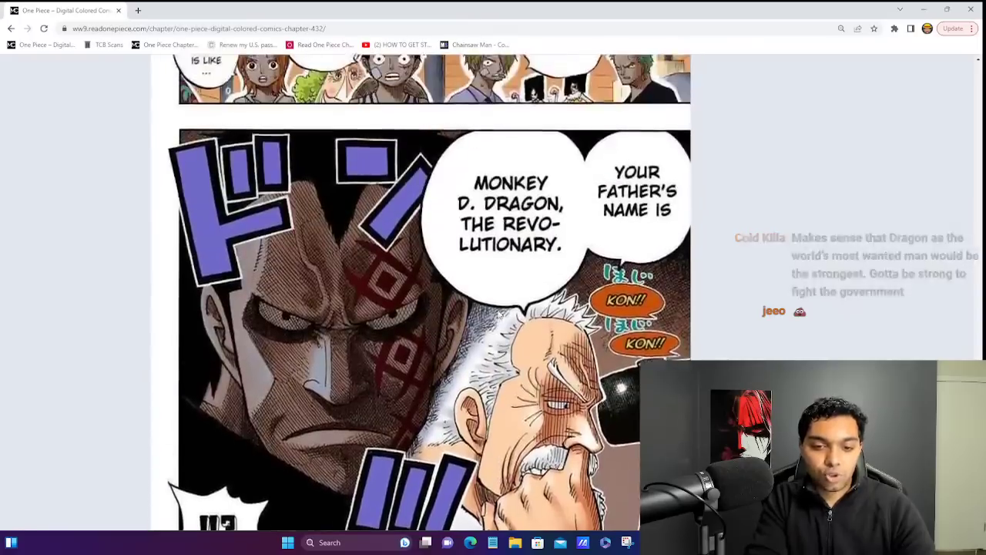
scroll(499, 314, down, 1)
scroll(500, 314, up, 1)
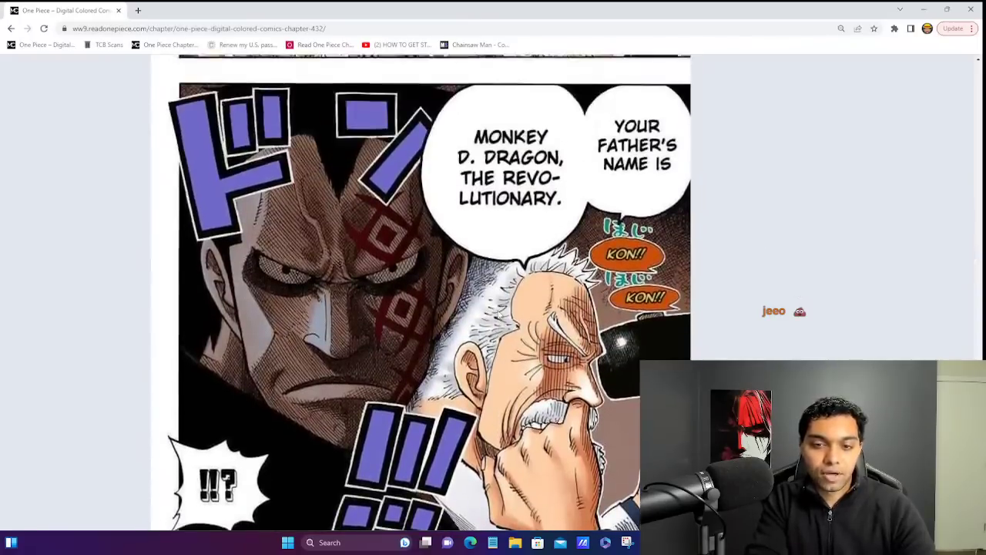
- Read the Marines' and Straw Hats' reactions to Dragon's name, enlarging the page at the "Haven't you heard the name Dragon" panel
scroll(499, 315, down, 4)
scroll(499, 315, down, 3)
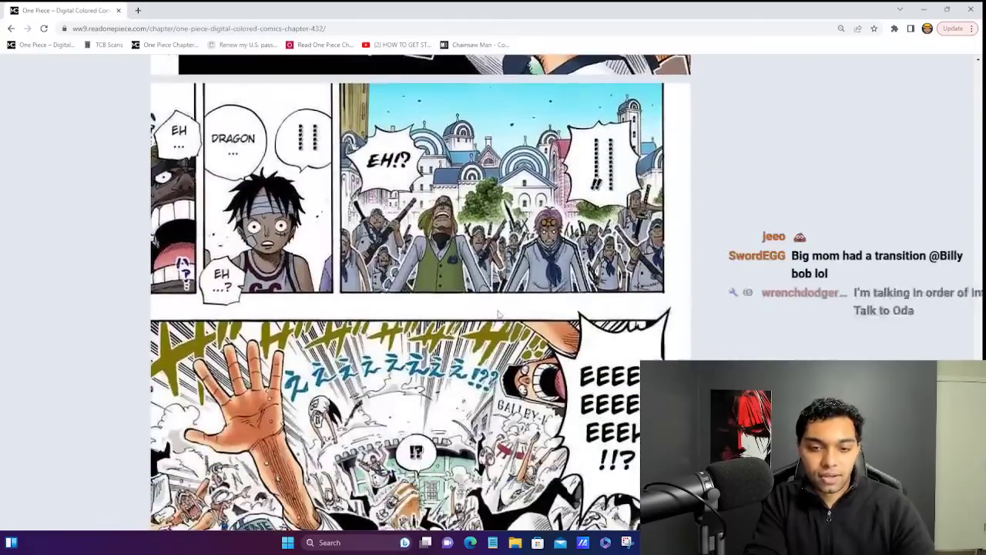
scroll(500, 315, down, 2)
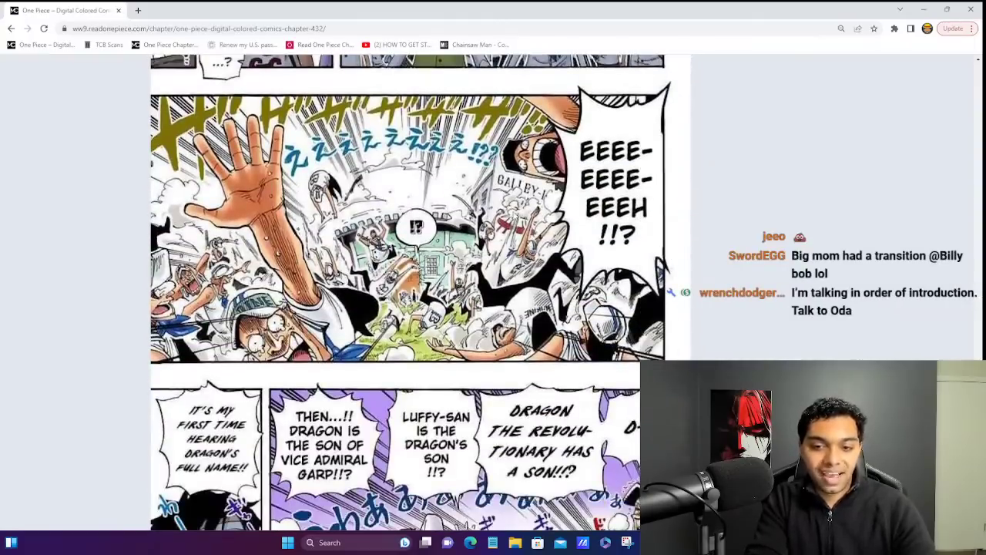
scroll(499, 314, down, 3)
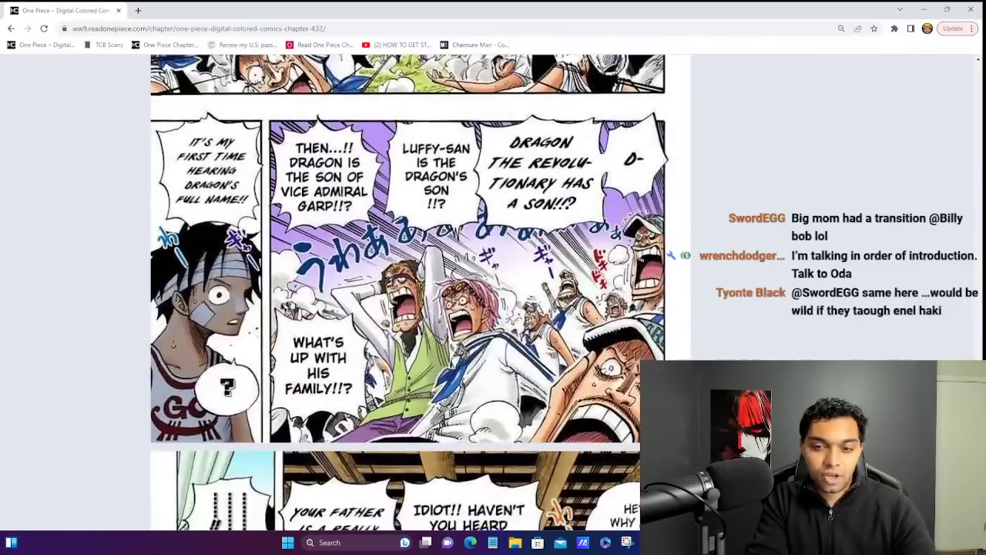
scroll(414, 296, down, 1)
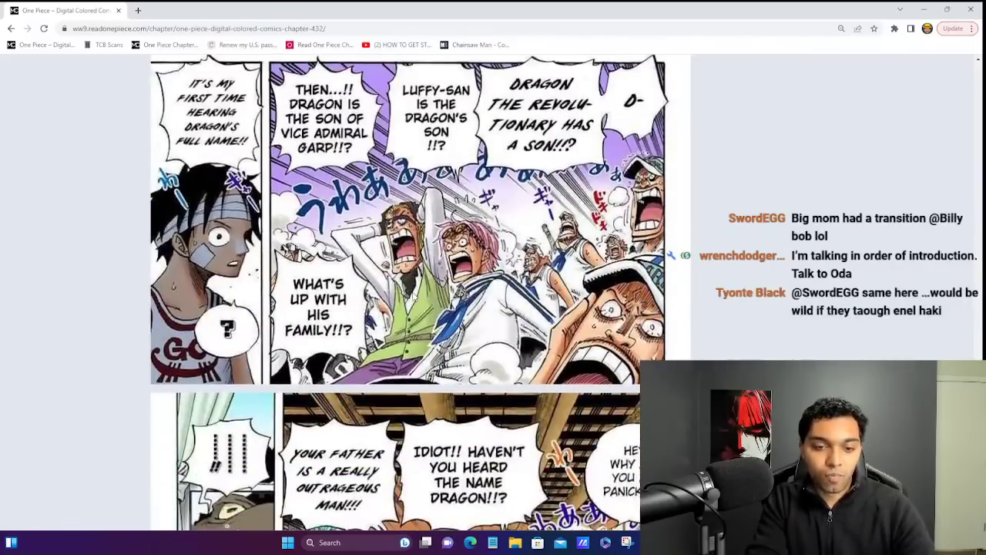
scroll(452, 269, down, 3)
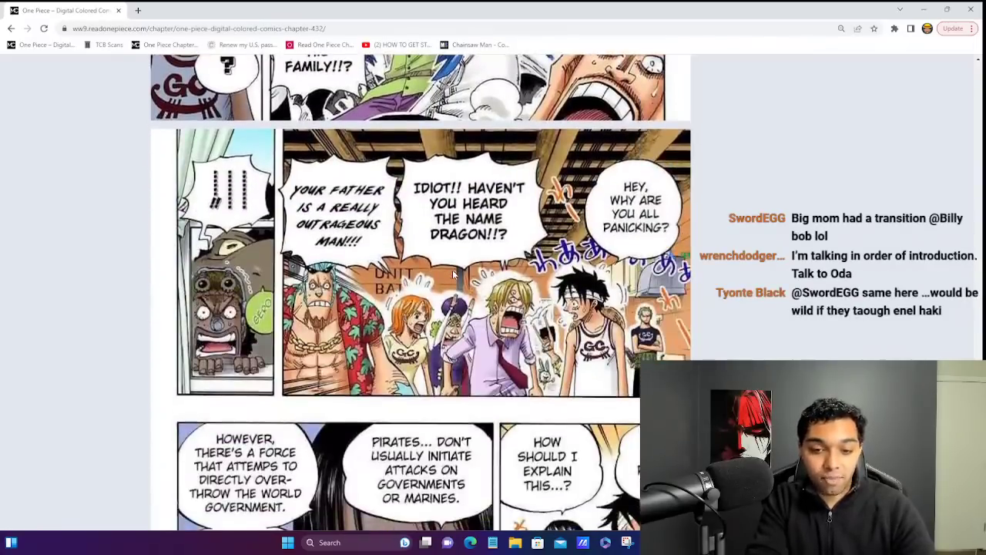
key(ctrl+plus)
key(ctrl+plus)
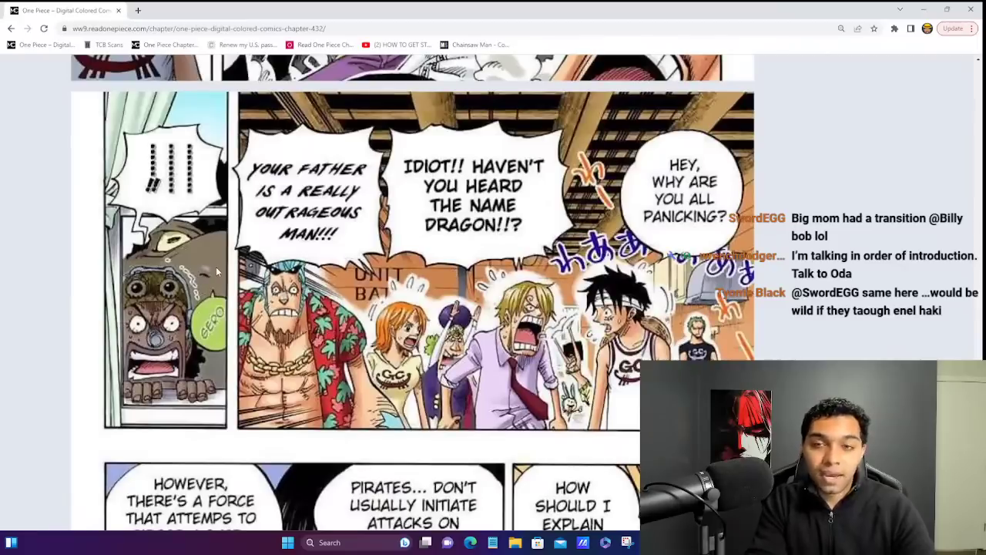
scroll(218, 269, down, 1)
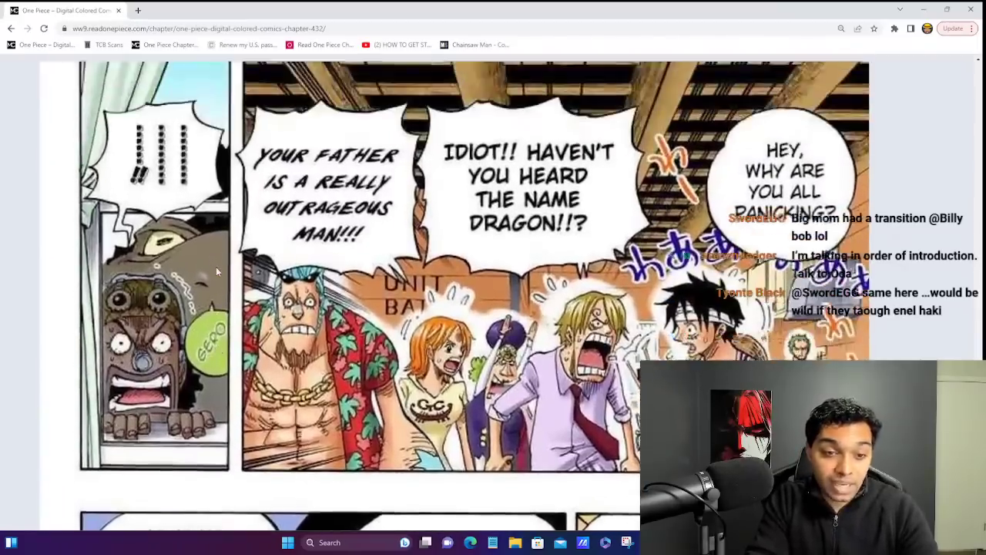
scroll(216, 266, down, 1)
scroll(216, 270, down, 6)
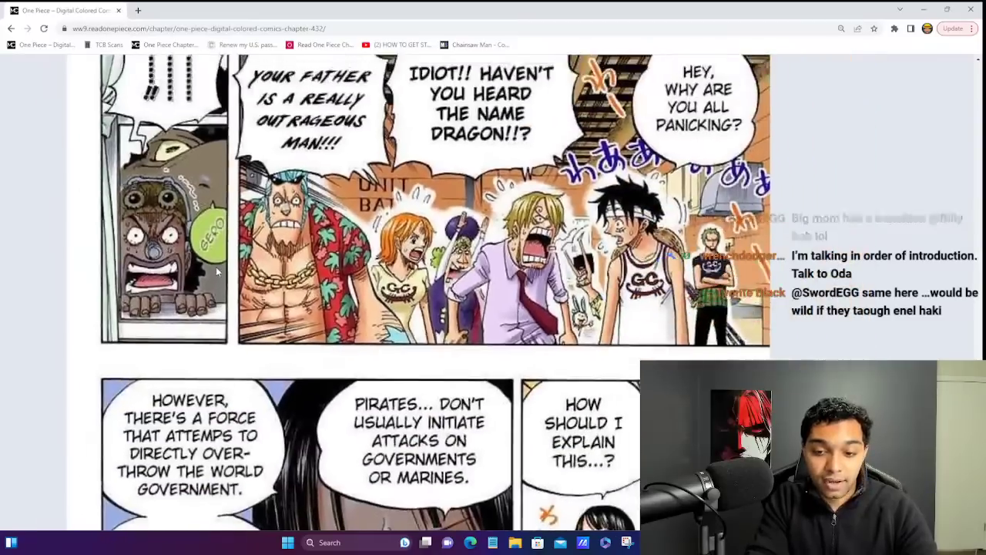
- Read Robin's explanation of Dragon, Garp's "I shouldn't have said anything" panel and the crowd's shocked reaction at the chapter's end
scroll(216, 270, down, 10)
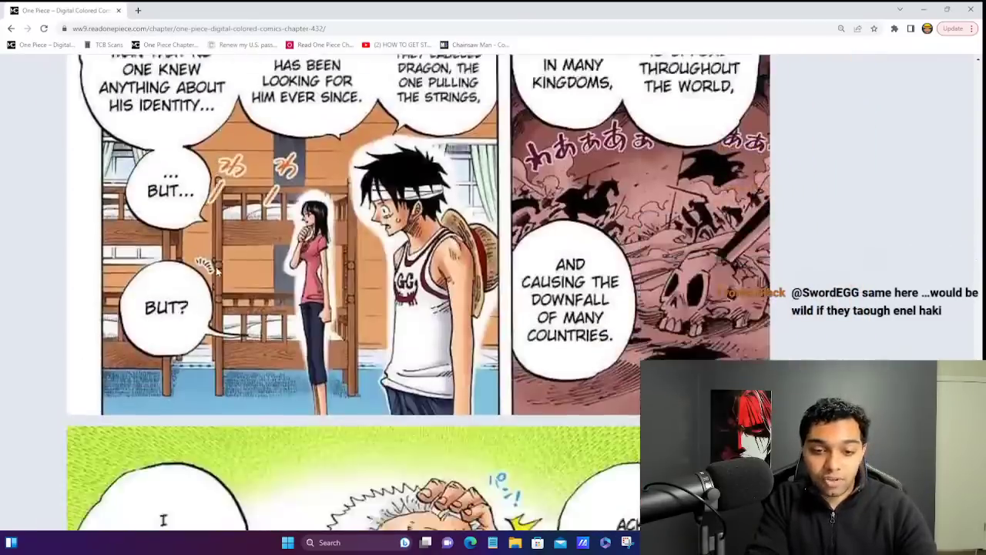
scroll(217, 269, down, 3)
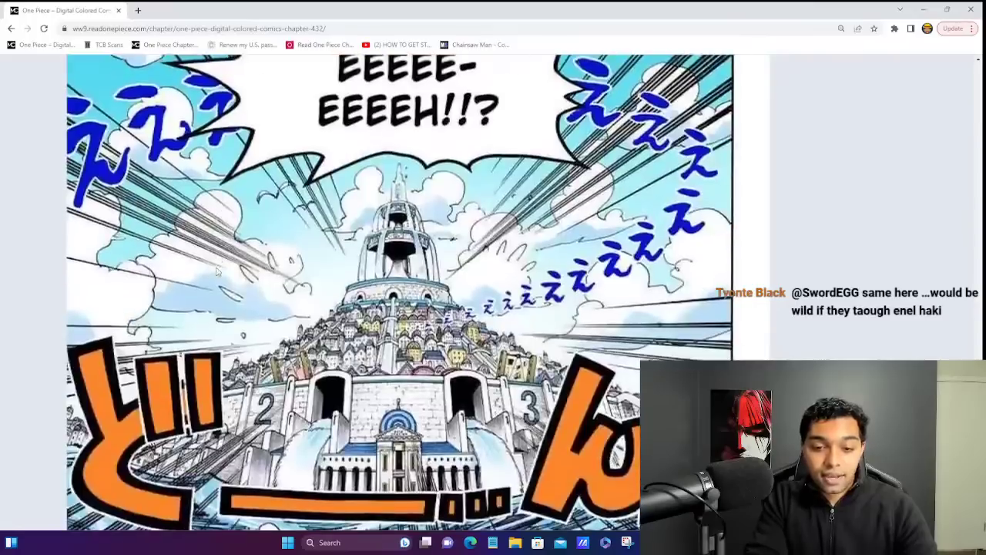
ctrl+scroll(219, 270, down, 3)
ctrl+scroll(329, 298, up, 3)
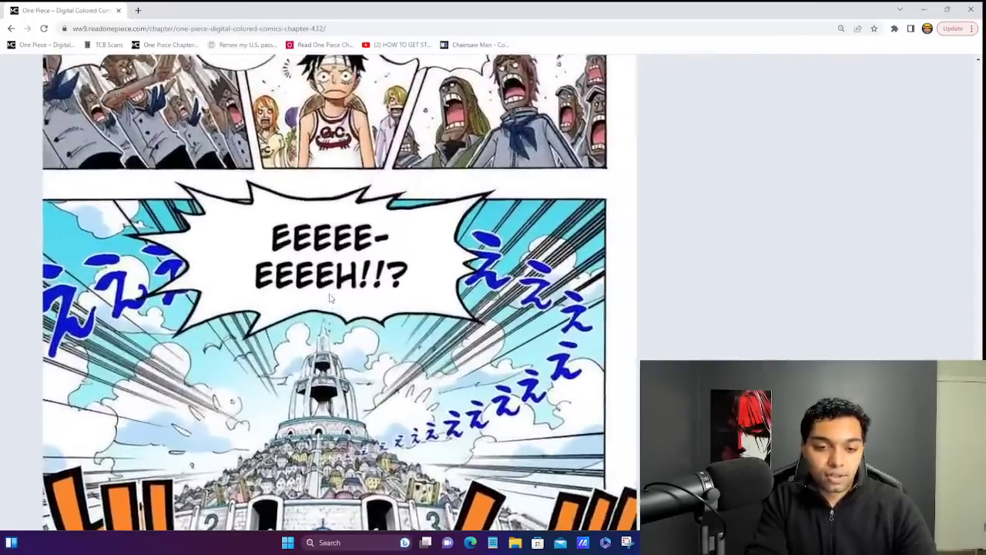
scroll(330, 298, down, 2)
- Go back through chapter 432 to Garp's introduction and the "Don't you owe me an apology?" panel
scroll(328, 297, up, 5)
scroll(330, 297, up, 15)
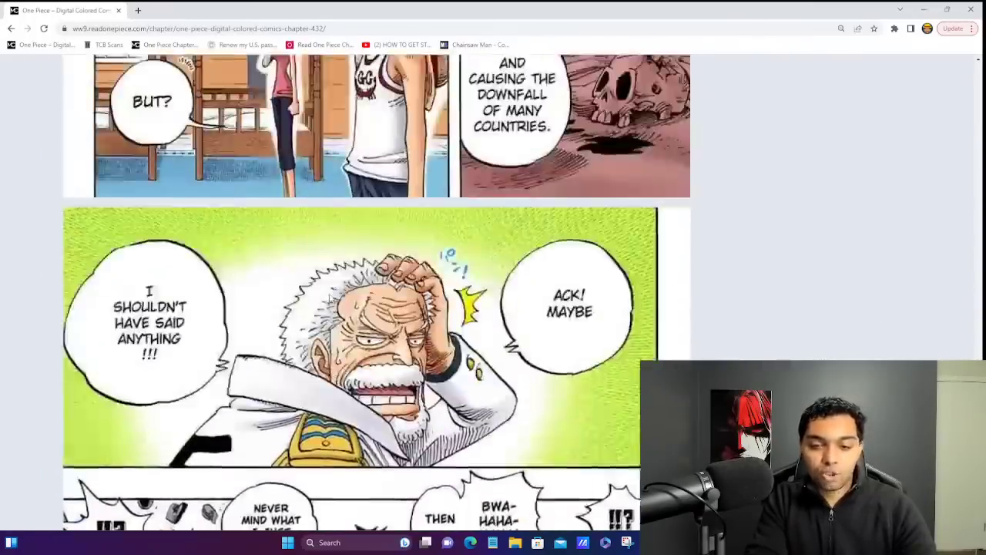
scroll(331, 298, up, 20)
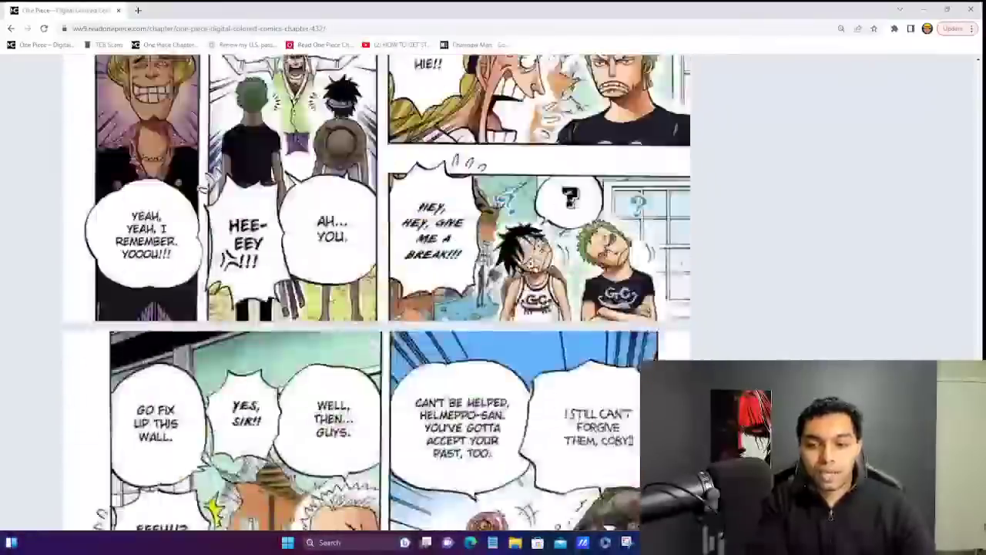
scroll(359, 293, up, 20)
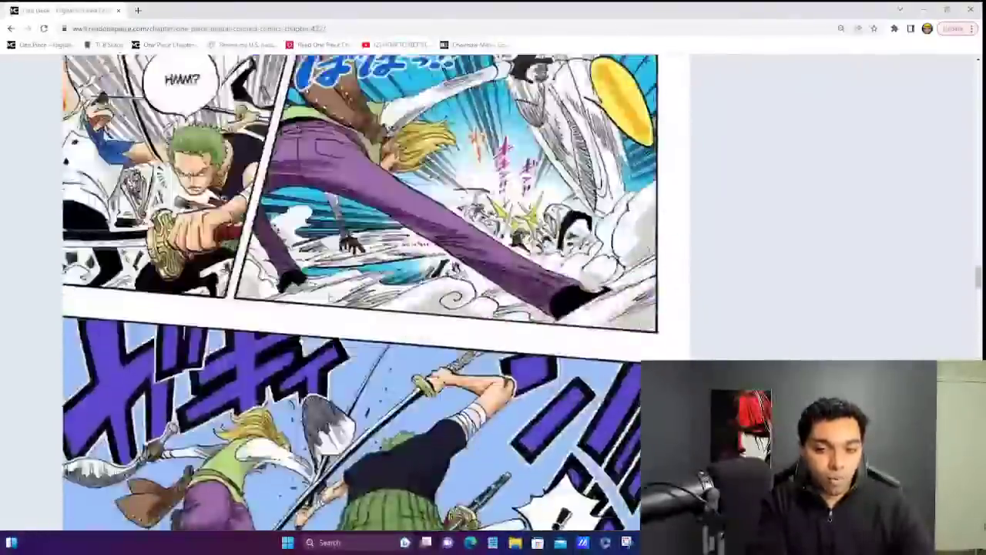
scroll(330, 297, up, 20)
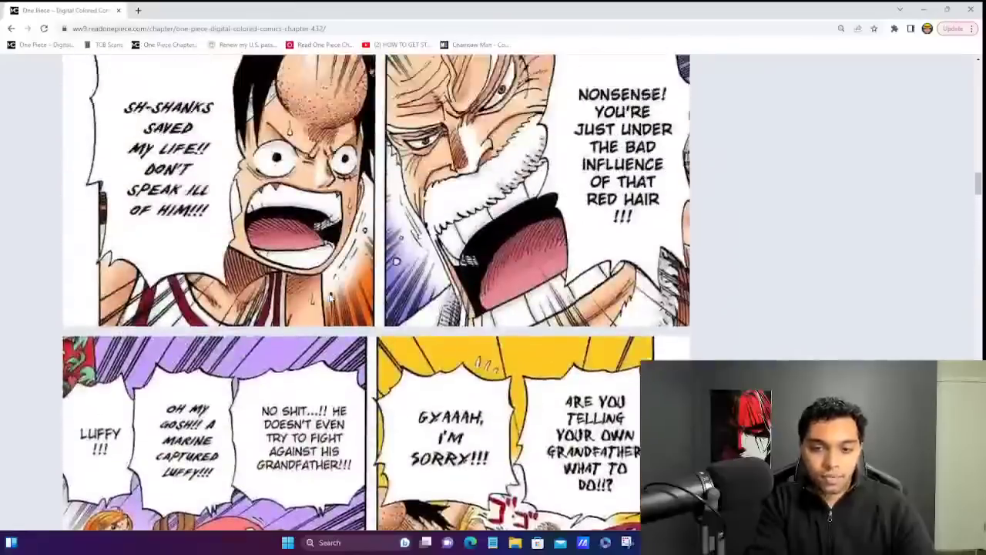
scroll(330, 298, up, 20)
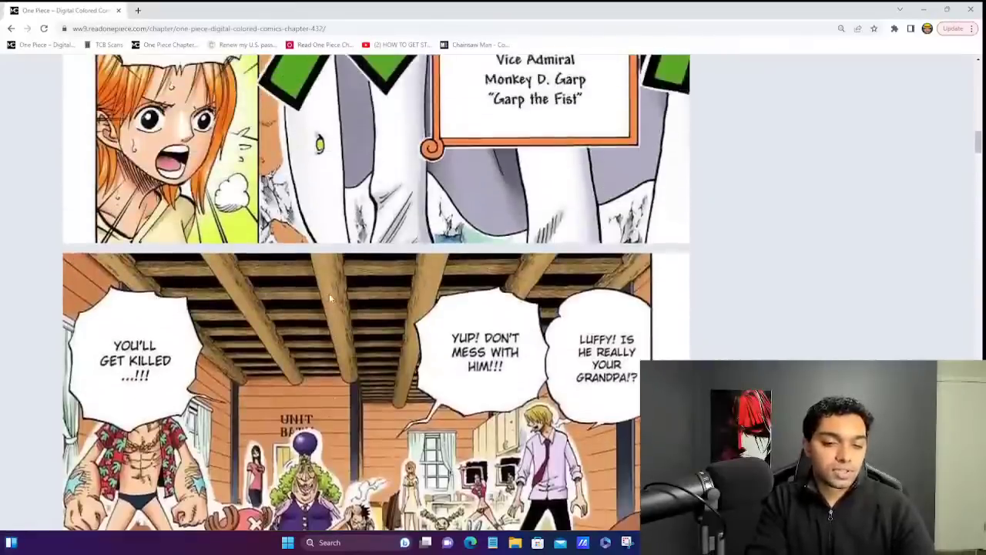
scroll(330, 299, up, 2)
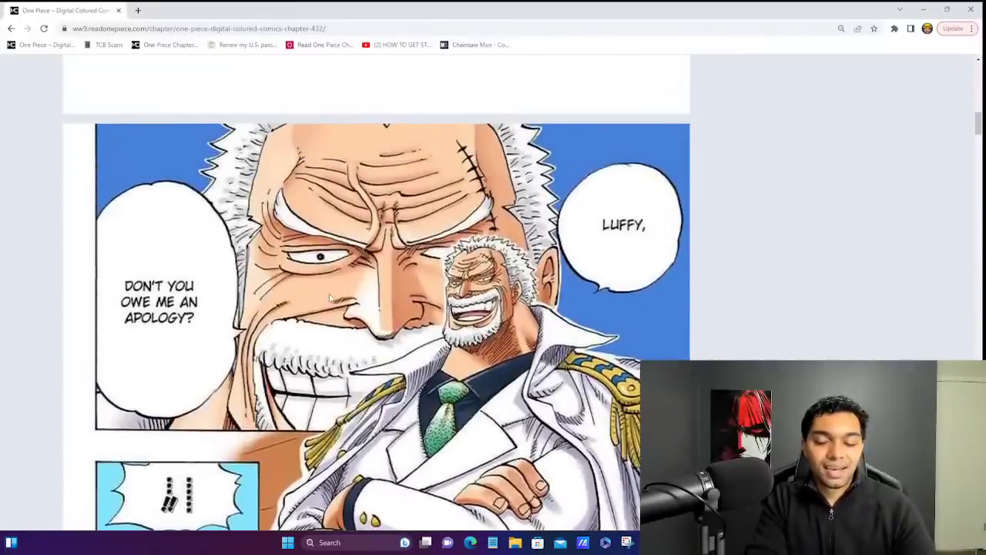
- Revisit Garp scolding Luffy and examine the full panel where Garp describes the Yonko
scroll(330, 297, down, 20)
scroll(329, 297, down, 15)
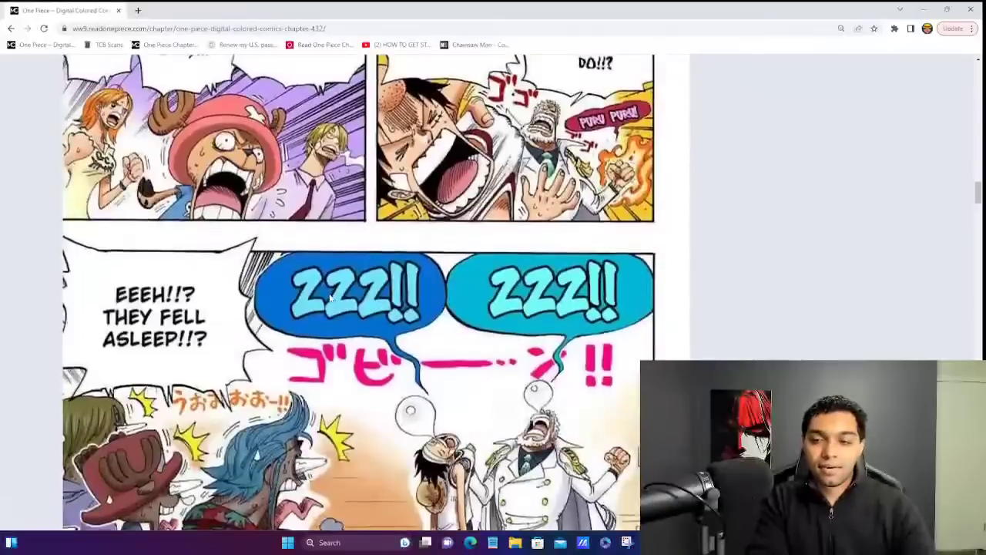
scroll(330, 298, down, 15)
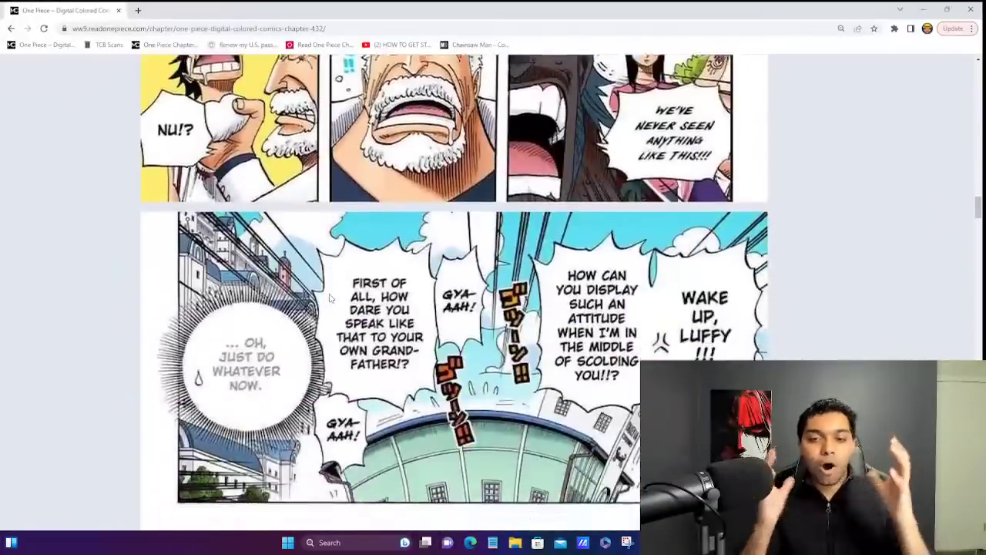
scroll(330, 298, down, 3)
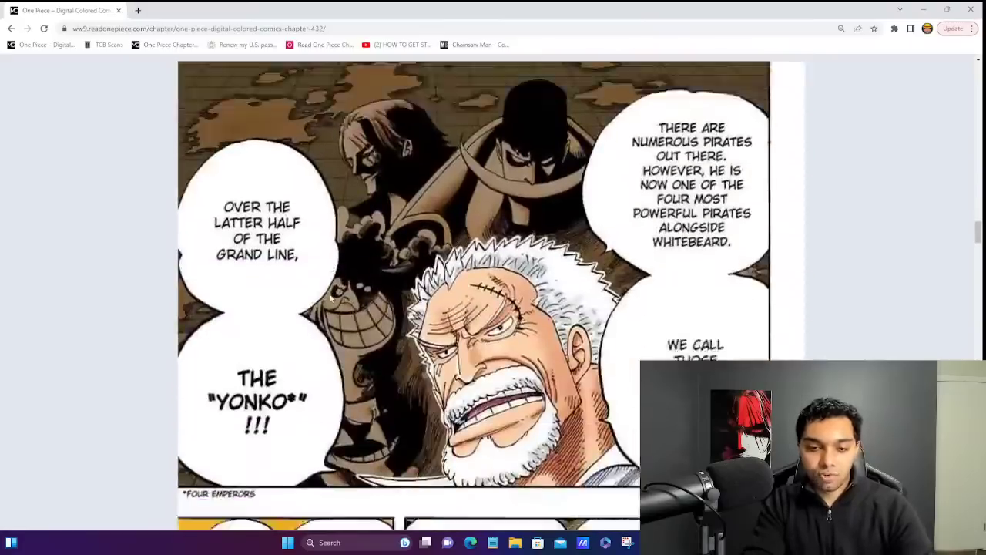
ctrl+scroll(329, 298, down, 3)
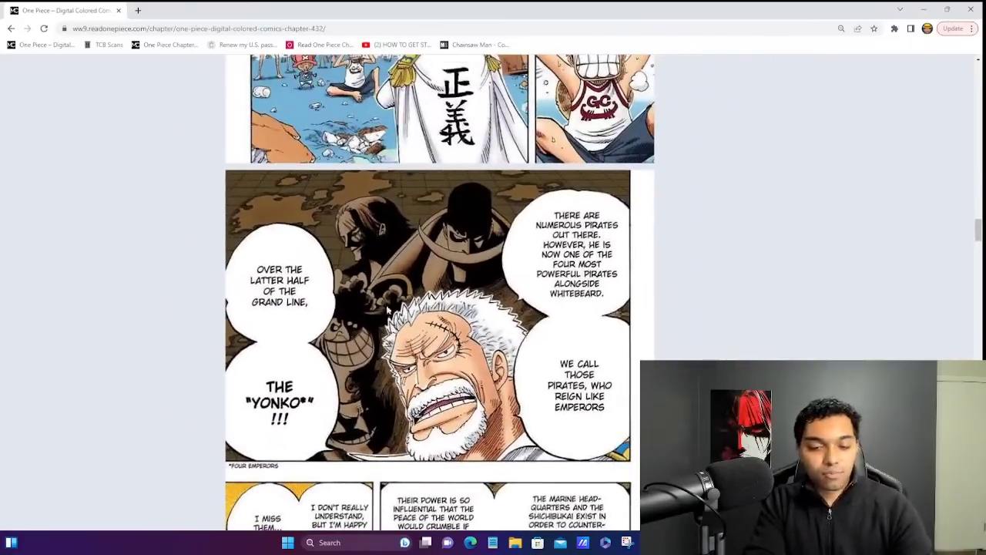
- Skim from the Yonko panel past the Coby and Helmeppo scenes to the Dragon reveal, and recheck Garp's lead-up about Luffy's dad
scroll(428, 336, down, 15)
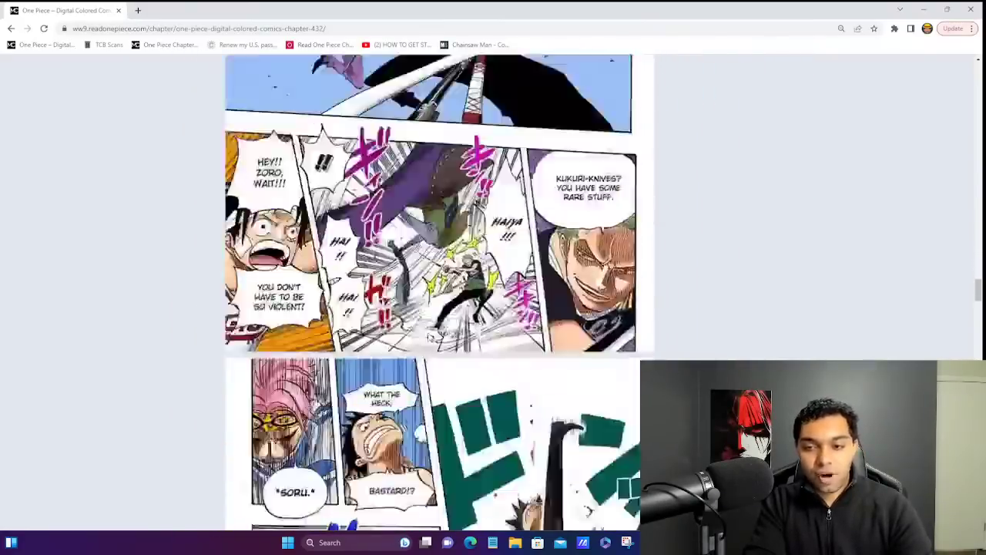
scroll(428, 337, down, 15)
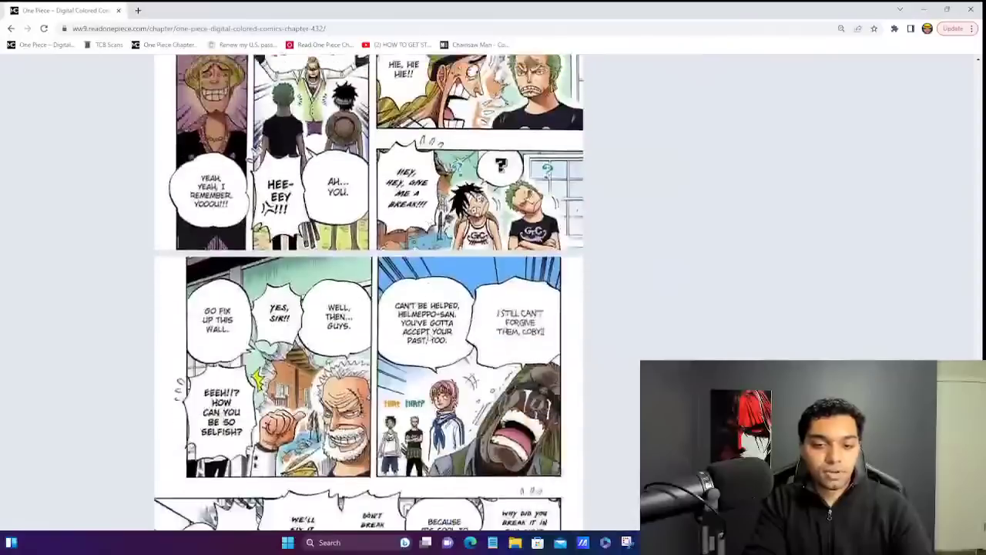
scroll(428, 337, down, 15)
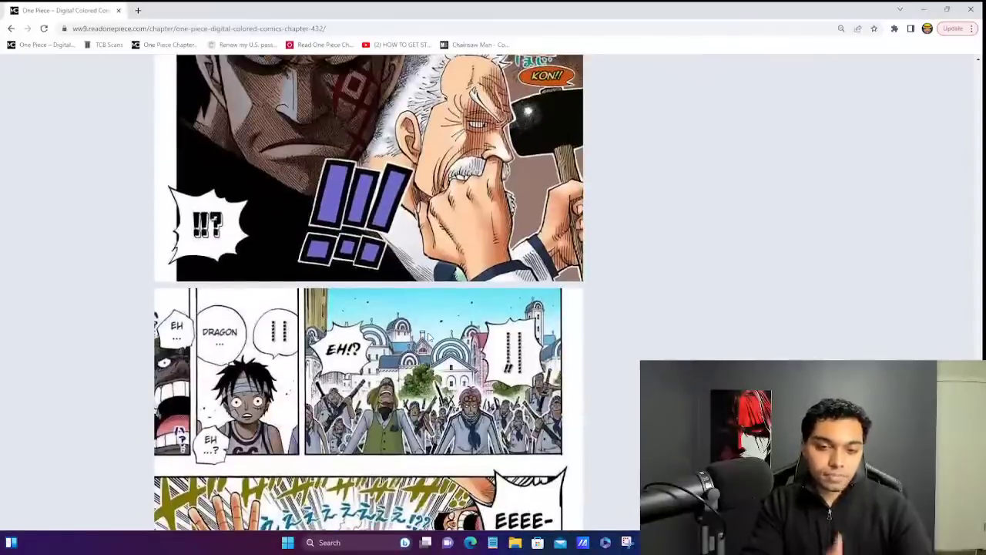
scroll(428, 337, up, 2)
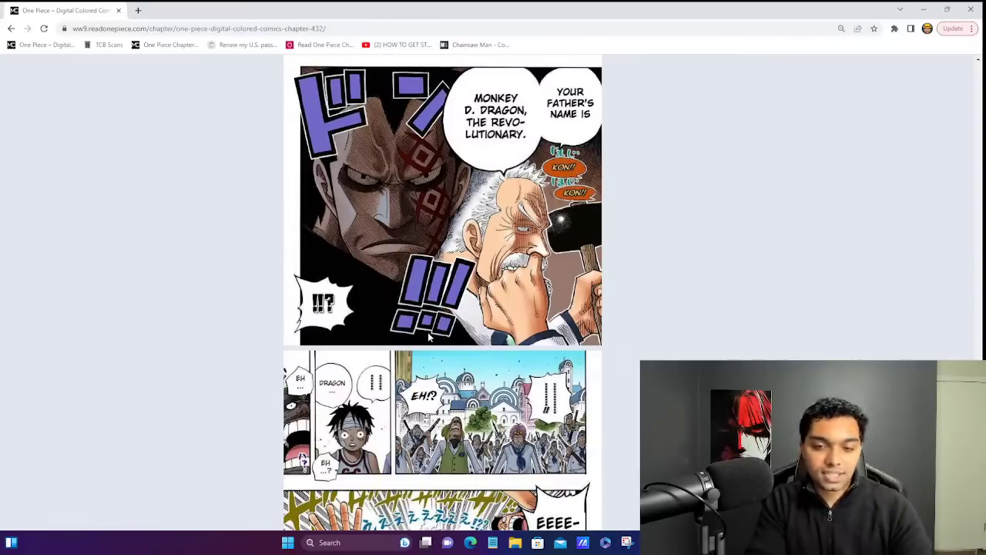
scroll(640, 222, up, 7)
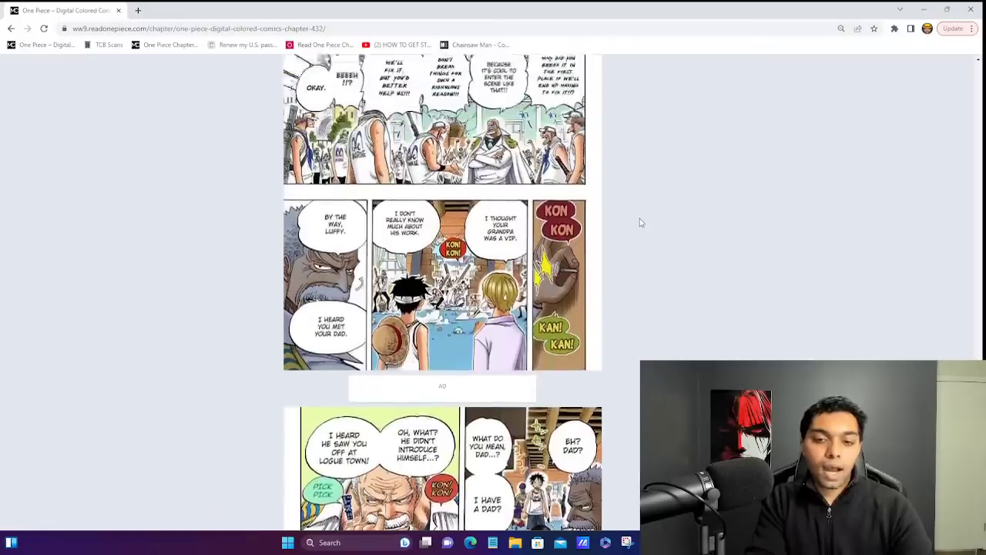
- Enlarge the panel where Garp names Monkey D. Dragon, the Revolutionary, and examine it
scroll(639, 222, down, 9)
scroll(640, 222, up, 3)
scroll(639, 223, down, 2)
ctrl+scroll(640, 223, up, 5)
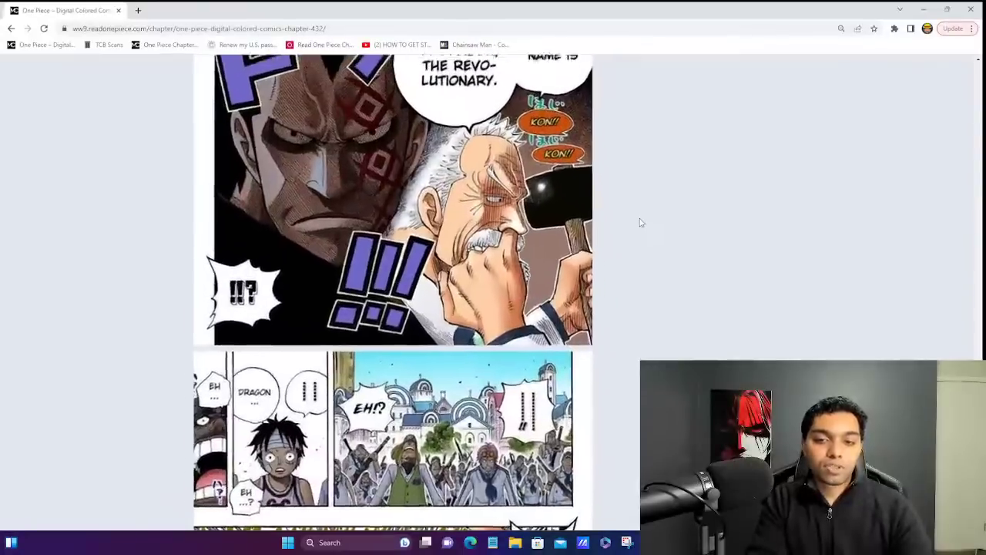
scroll(640, 222, up, 1)
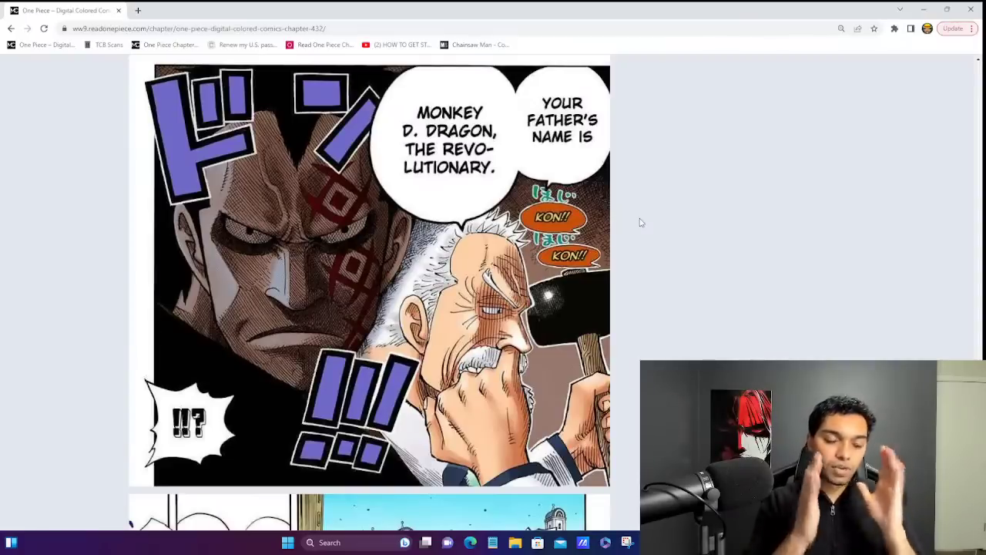
- Return past the Yonko panel to chapter 432's "Jack in The Box" title page with the Marine ranks chart
key(ctrl+minus)
key(ctrl+minus)
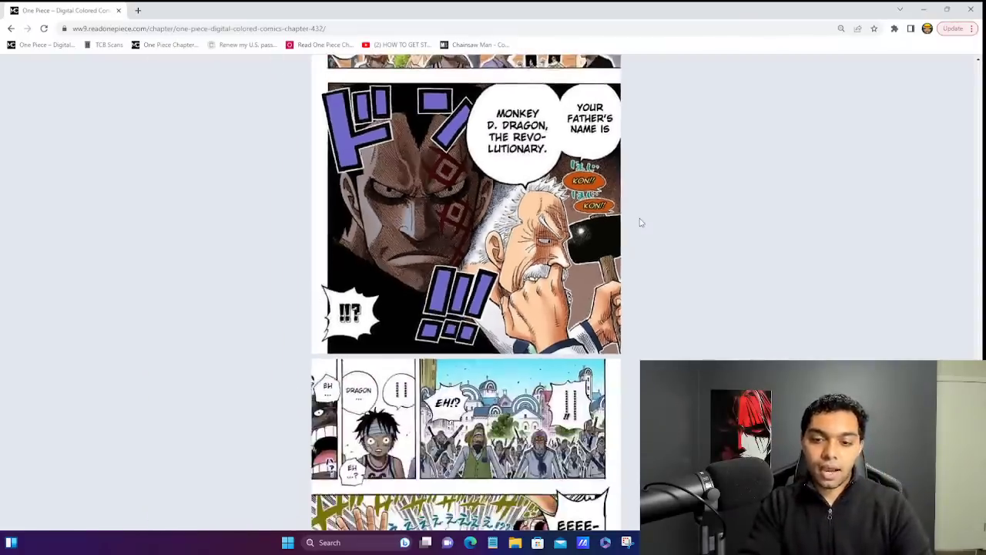
scroll(639, 223, down, 10)
scroll(640, 223, up, 15)
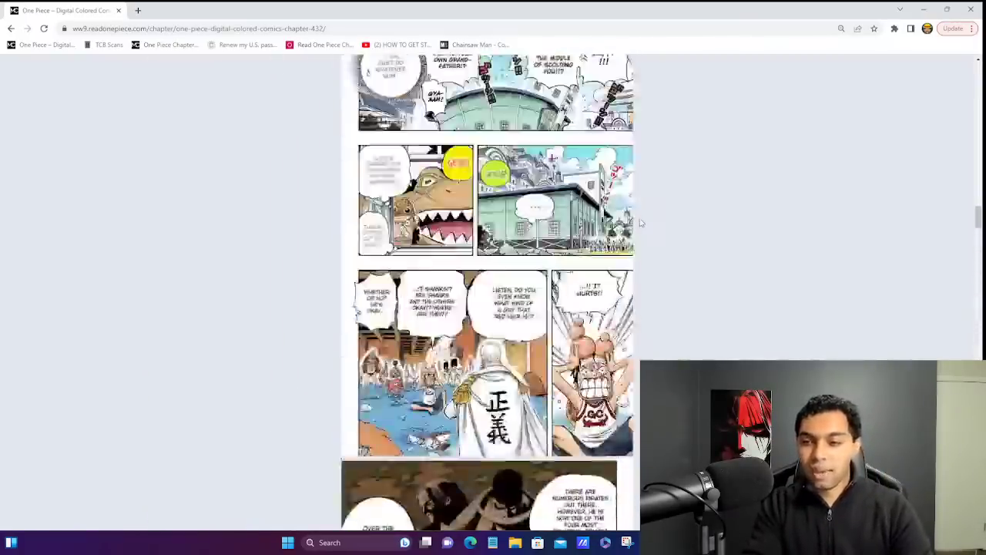
scroll(640, 222, down, 2)
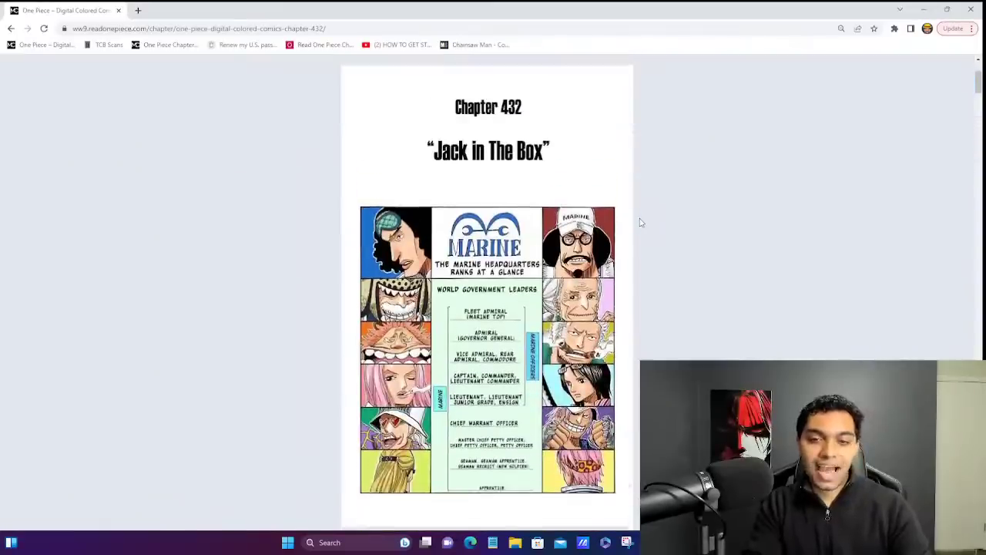
- Switch from chapter 432 to chapter 1 of the Digital Colored Comics
key(ctrl+plus)
key(ctrl+plus)
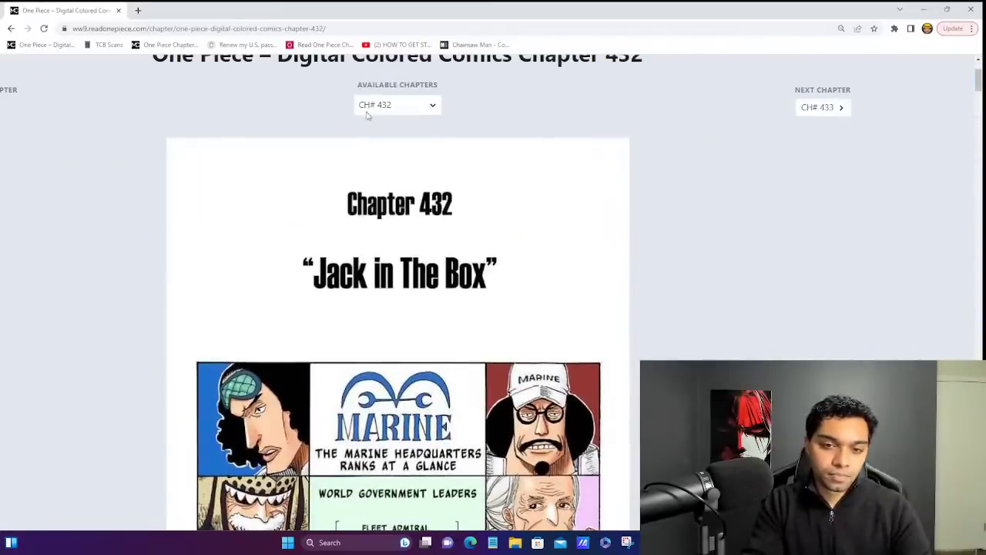
click(397, 102)
scroll(387, 244, down, 15)
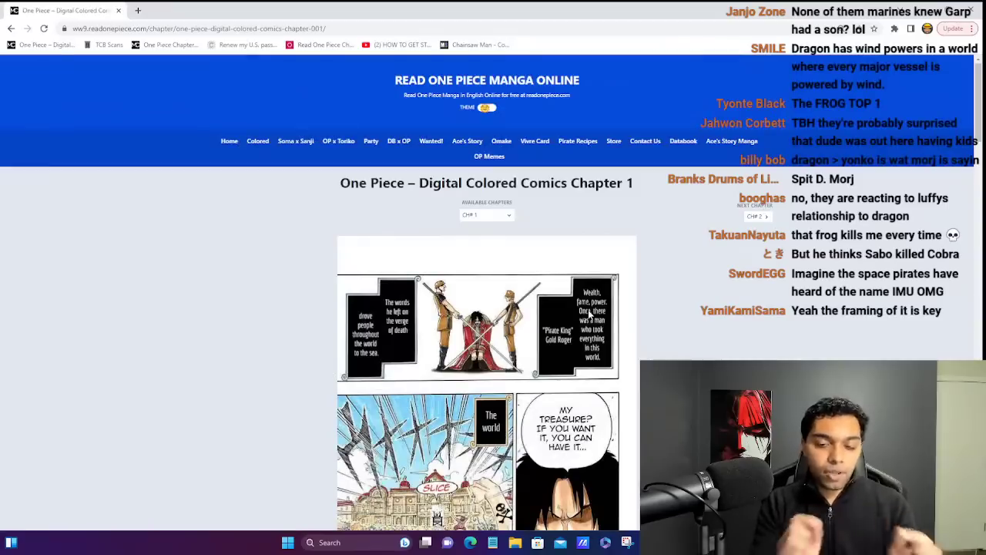
- Skim chapter 1 through Shanks confronting the sea monster with "Get lost" and on to Luffy's Gomu Gomu attack
scroll(590, 314, down, 15)
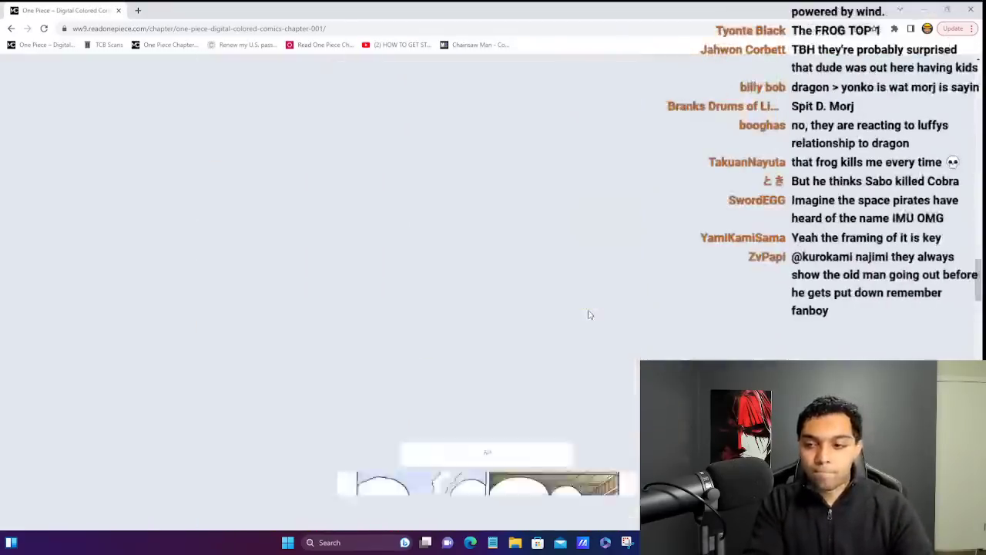
scroll(589, 314, down, 10)
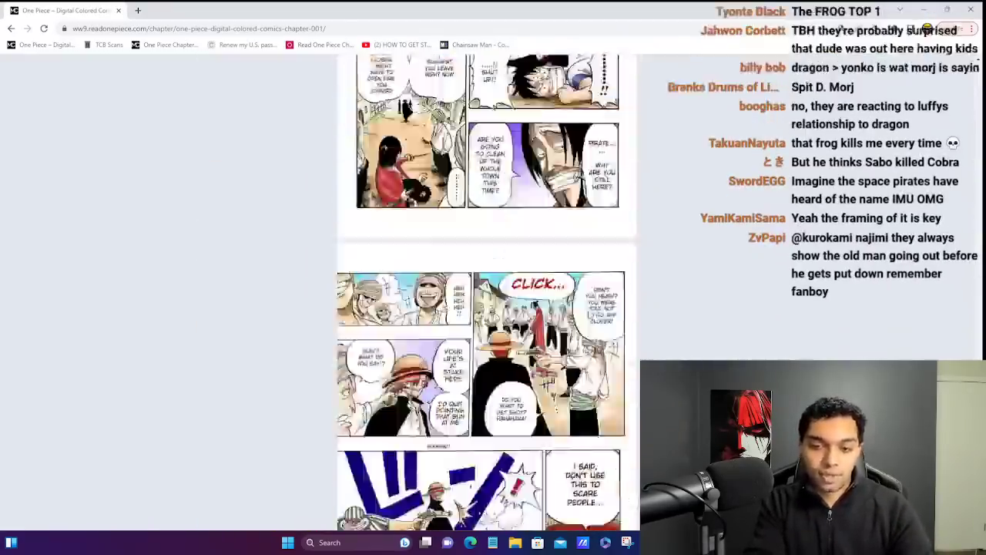
scroll(589, 315, down, 20)
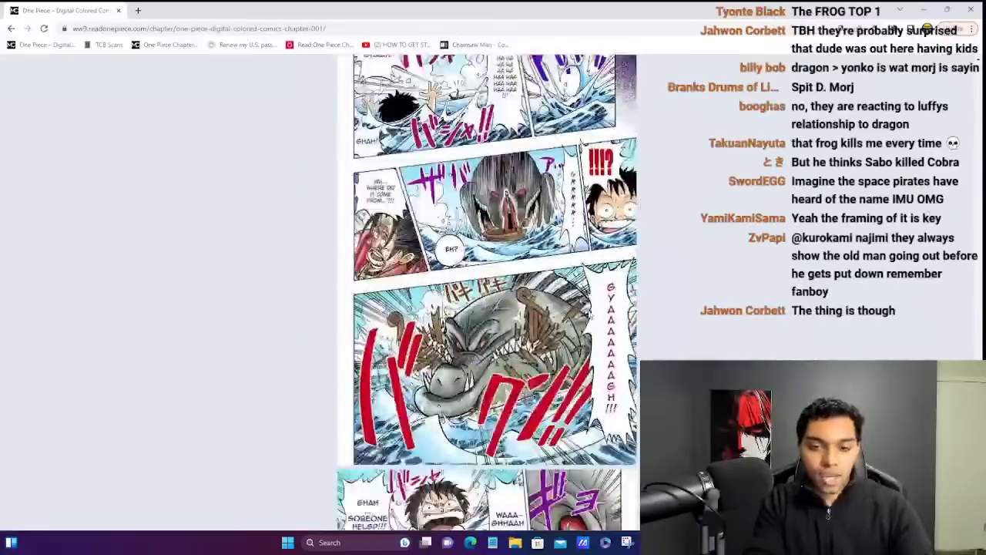
scroll(589, 314, down, 5)
scroll(589, 315, up, 10)
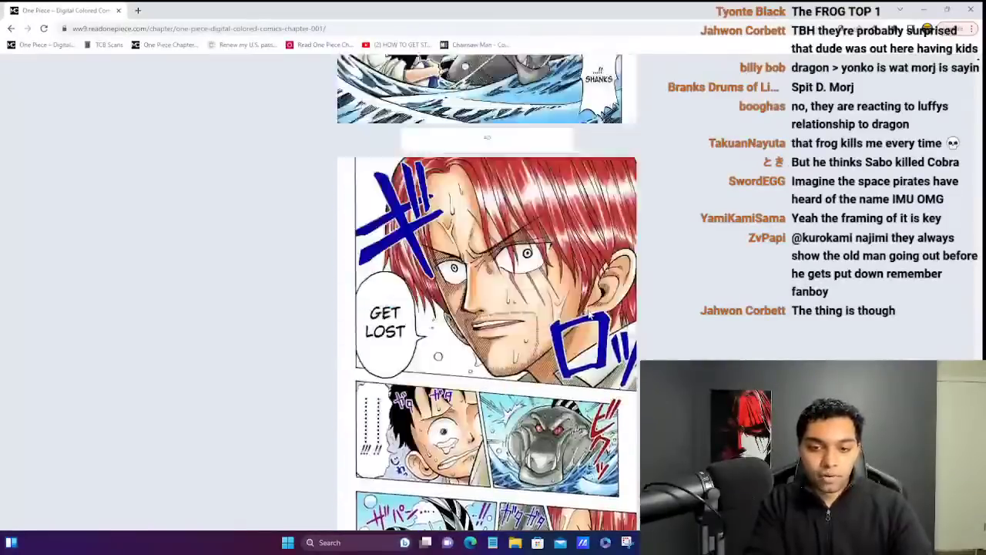
scroll(589, 314, down, 15)
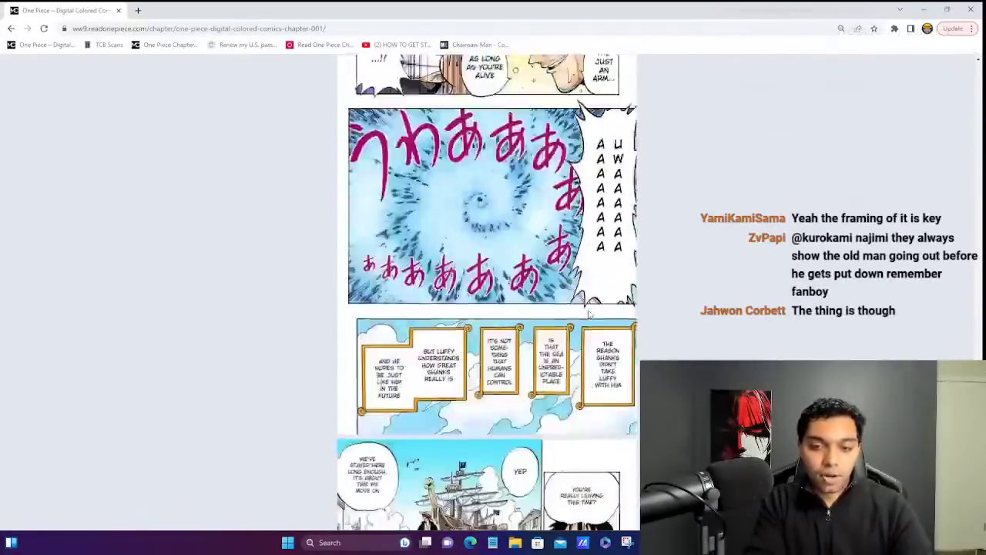
scroll(590, 315, down, 20)
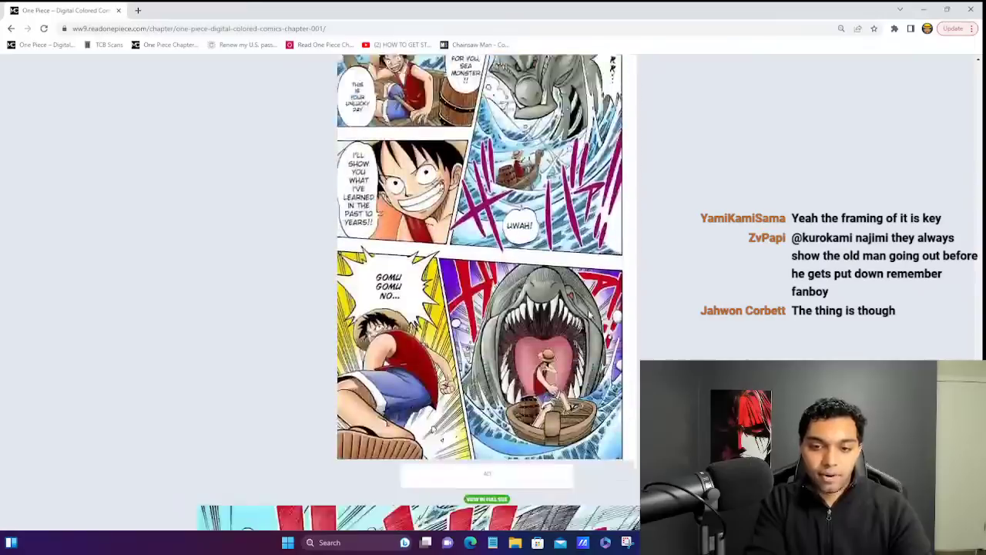
- Finish chapter 1, open chapter 100 and show its "The Legend Has Begun" opening page enlarged
scroll(589, 314, down, 5)
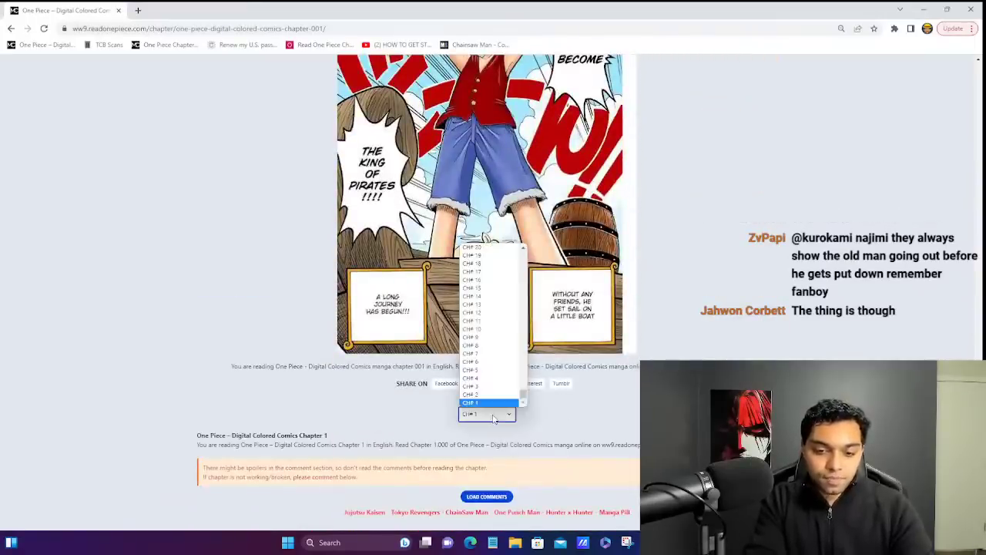
scroll(492, 331, up, 8)
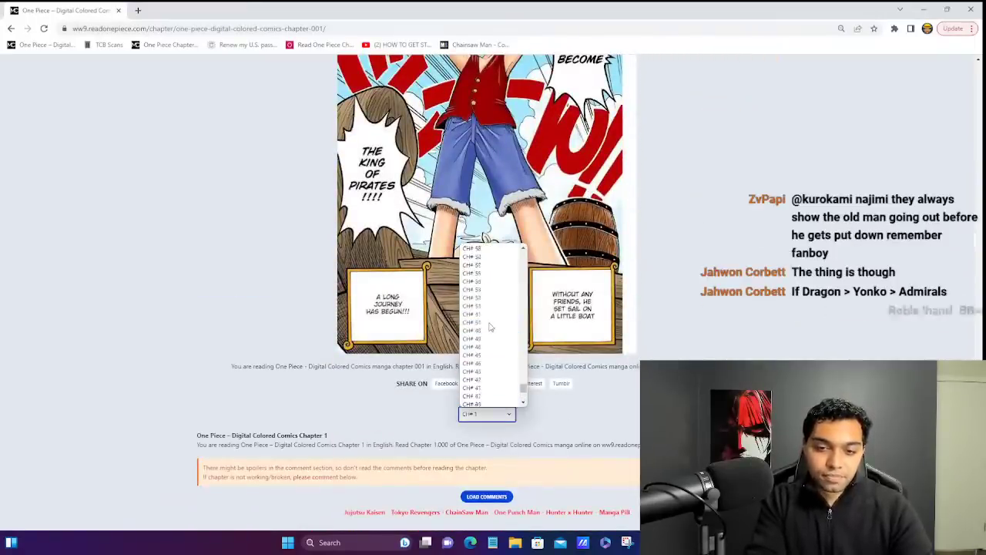
scroll(489, 327, up, 2)
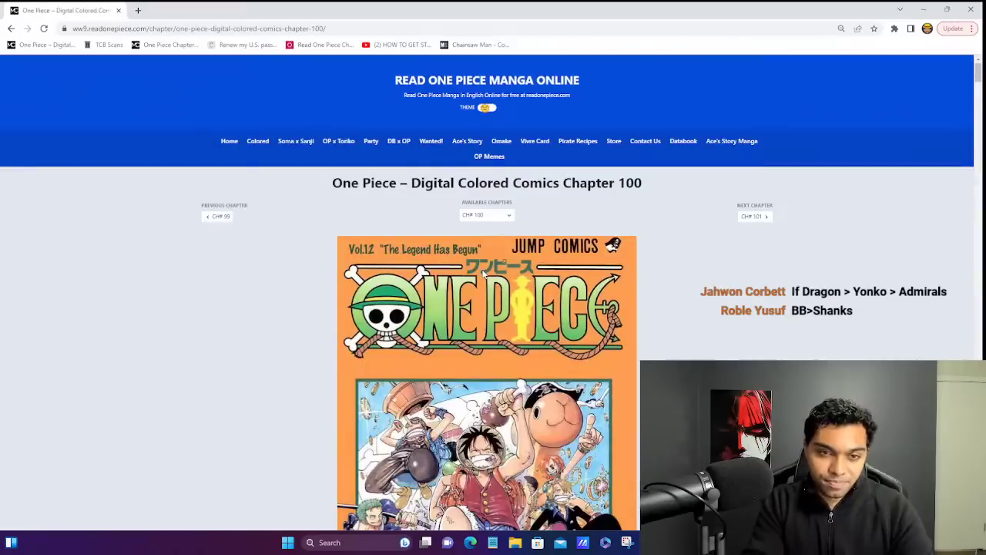
key(ctrl+plus)
scroll(483, 274, down, 5)
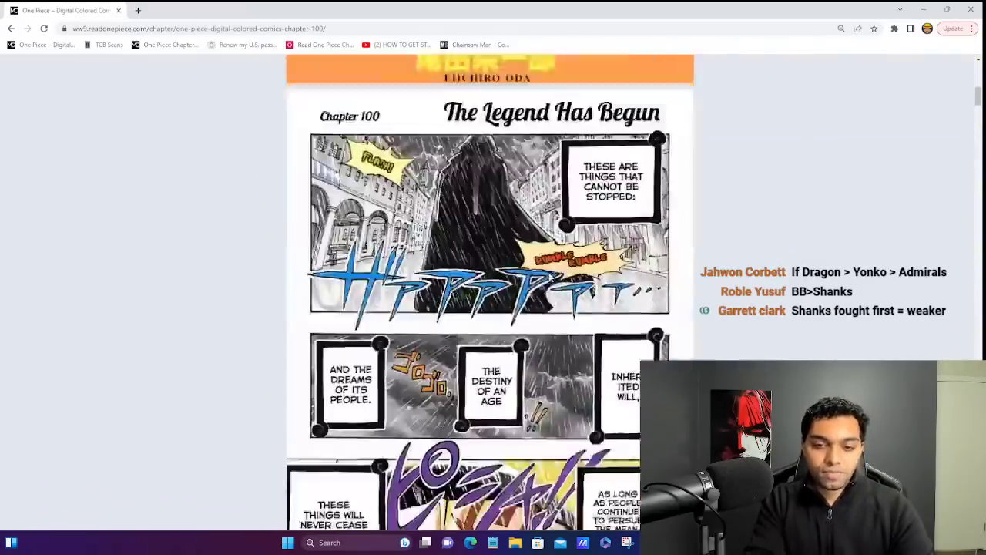
- Examine chapter 100's opening page, from the cloaked figure's "things that cannot be stopped" narration to the close-up of Dragon's tattooed face
scroll(490, 293, down, 3)
scroll(490, 293, up, 3)
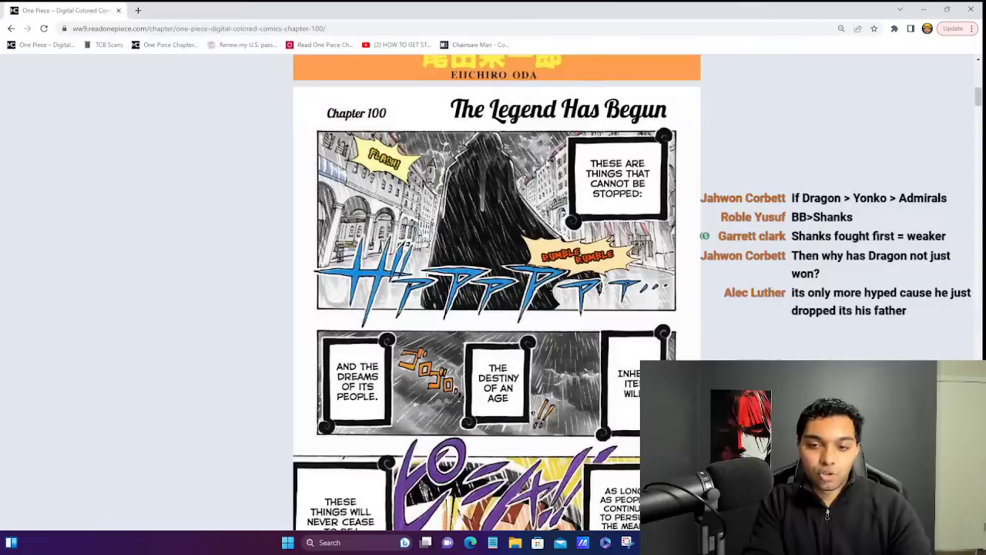
scroll(711, 152, down, 3)
scroll(715, 152, up, 4)
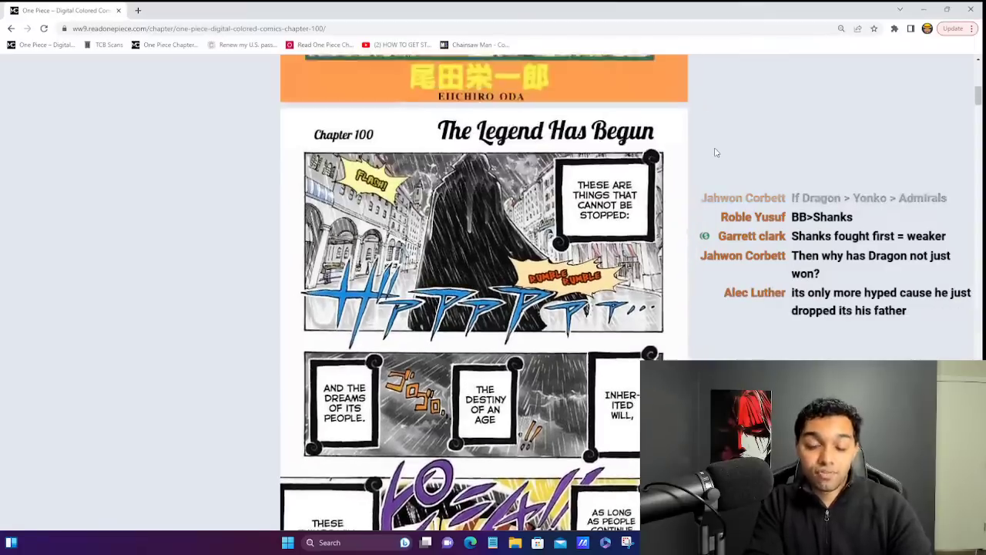
scroll(606, 265, down, 4)
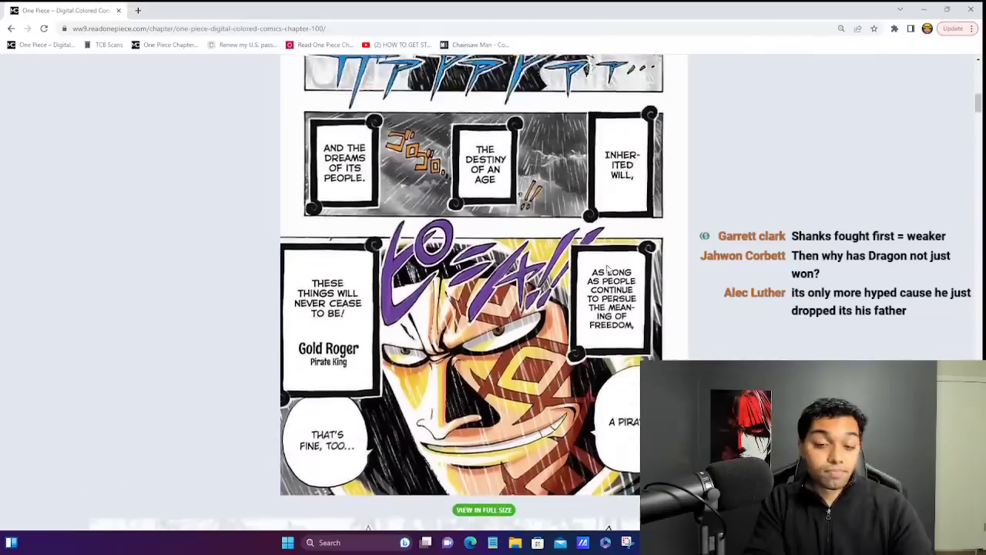
scroll(607, 265, down, 2)
scroll(606, 266, up, 7)
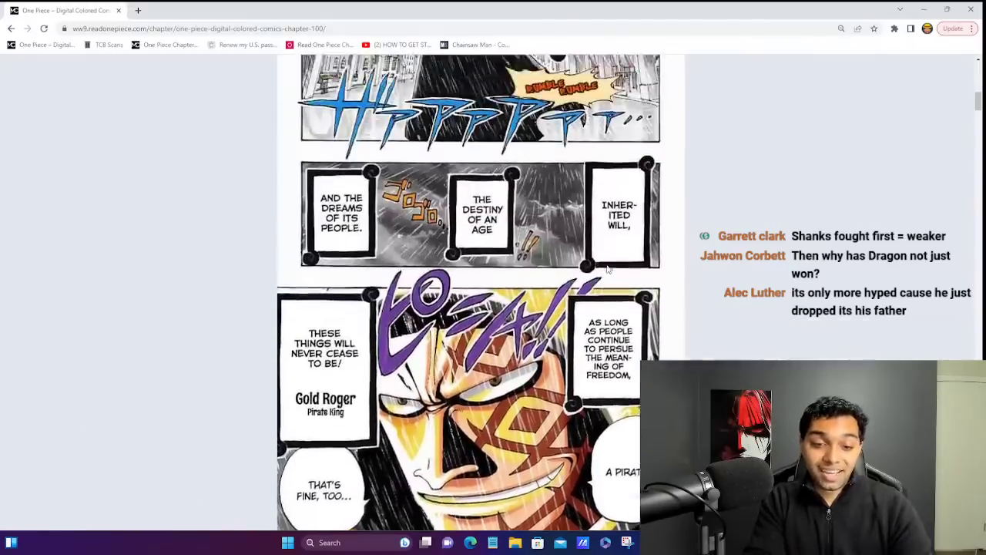
scroll(607, 268, down, 4)
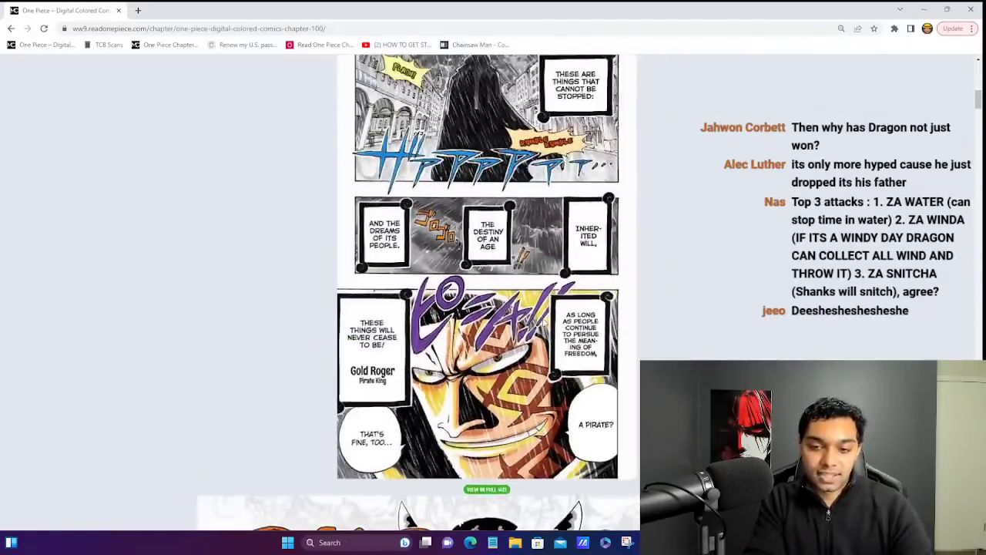
- Skim chapter 100 through the sudden gust scene to the crew's barrel vows, and return to Dragon's "Go on then" panel
scroll(543, 322, down, 10)
scroll(543, 322, down, 12)
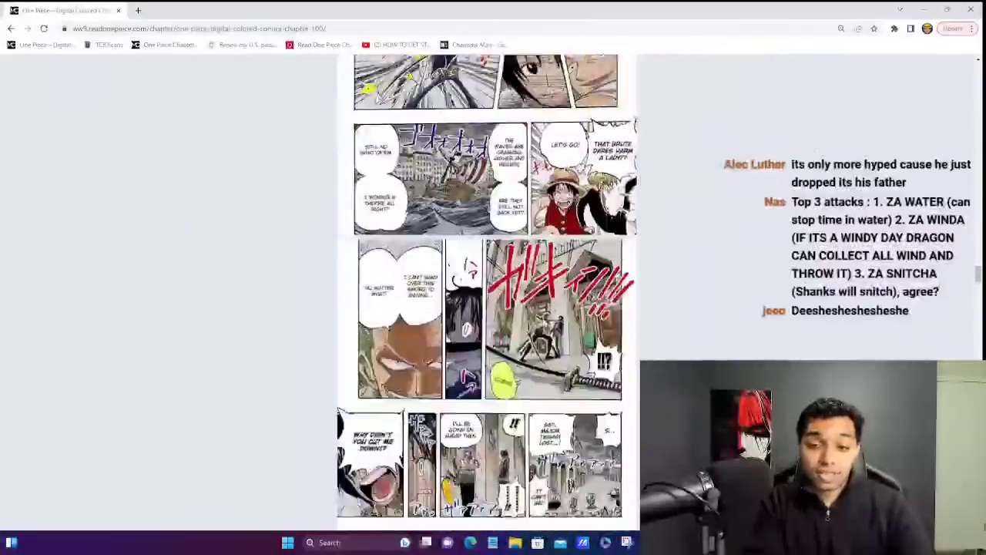
scroll(543, 322, down, 12)
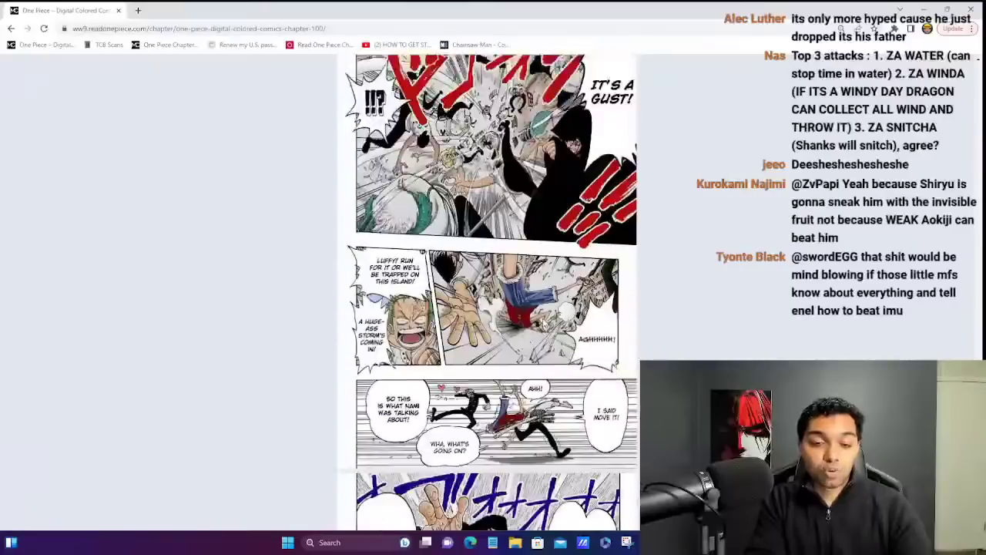
scroll(543, 322, up, 4)
scroll(543, 322, down, 12)
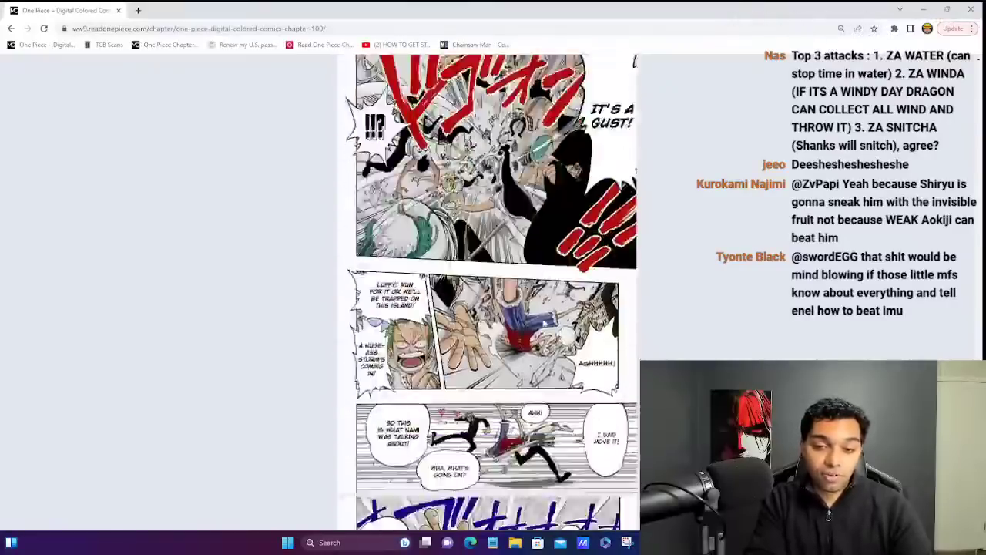
scroll(543, 322, down, 12)
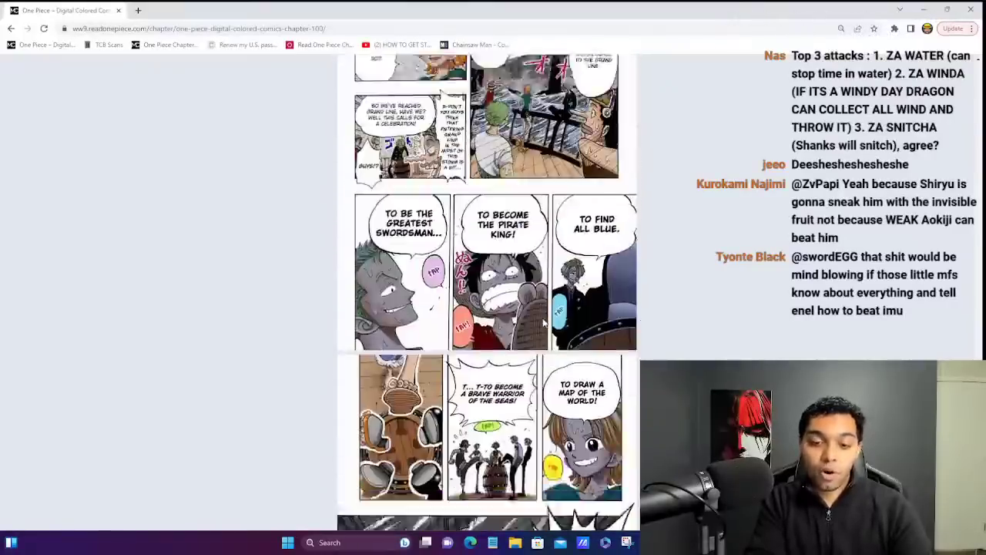
scroll(543, 322, up, 10)
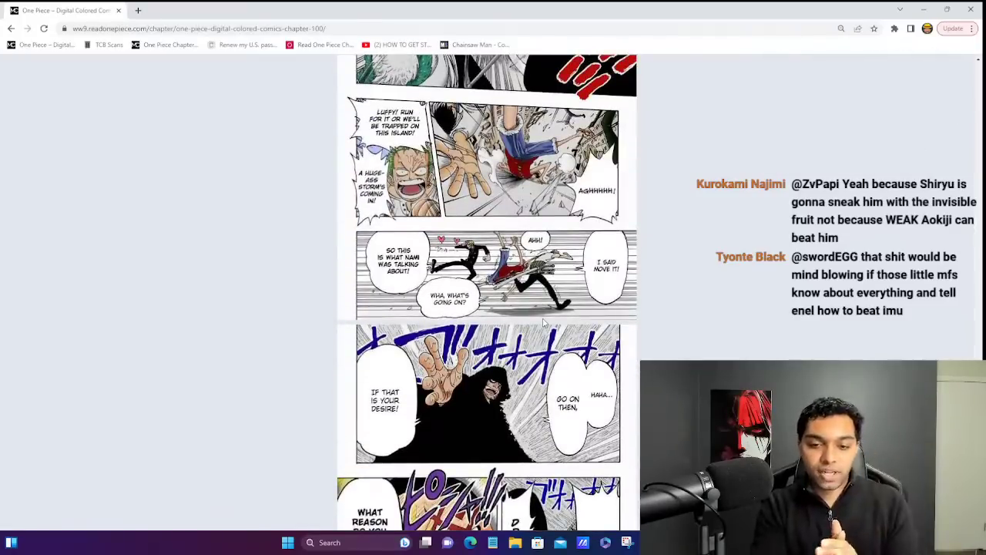
- Examine Dragon's confrontation with Smoker, from his arrival to the enlarged "What reason do you have for preventing a man from setting sail?" panel
scroll(543, 322, up, 8)
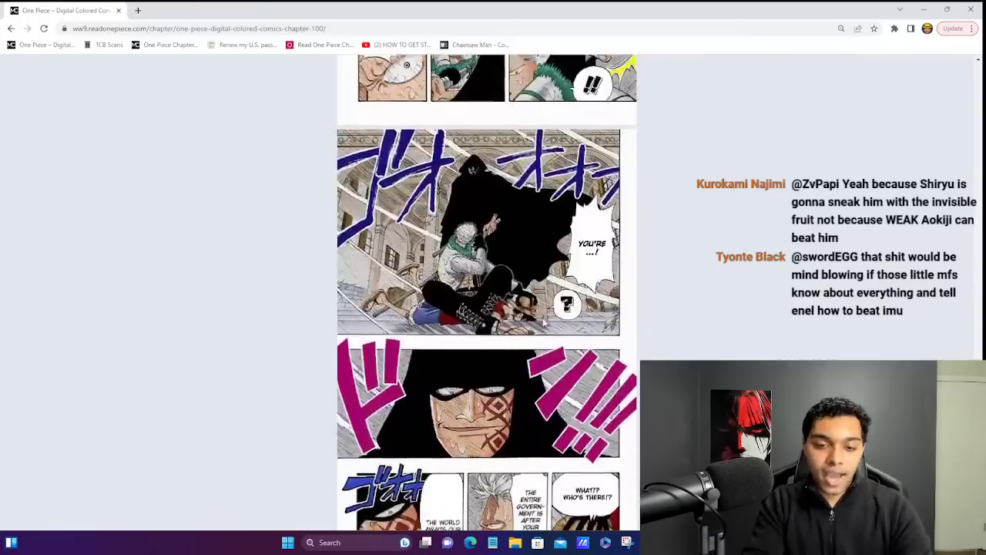
scroll(543, 322, down, 8)
scroll(543, 322, down, 2)
scroll(543, 322, up, 3)
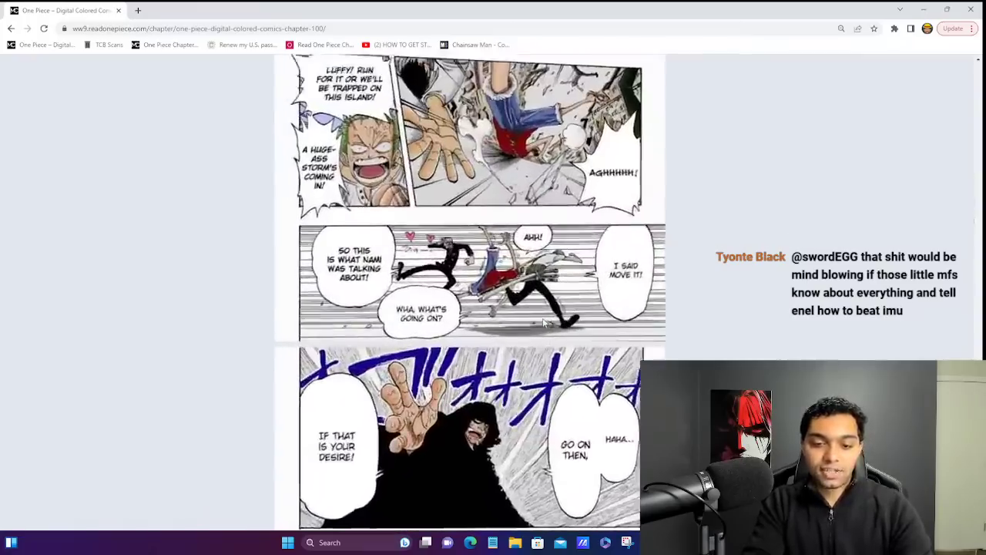
scroll(543, 322, down, 3)
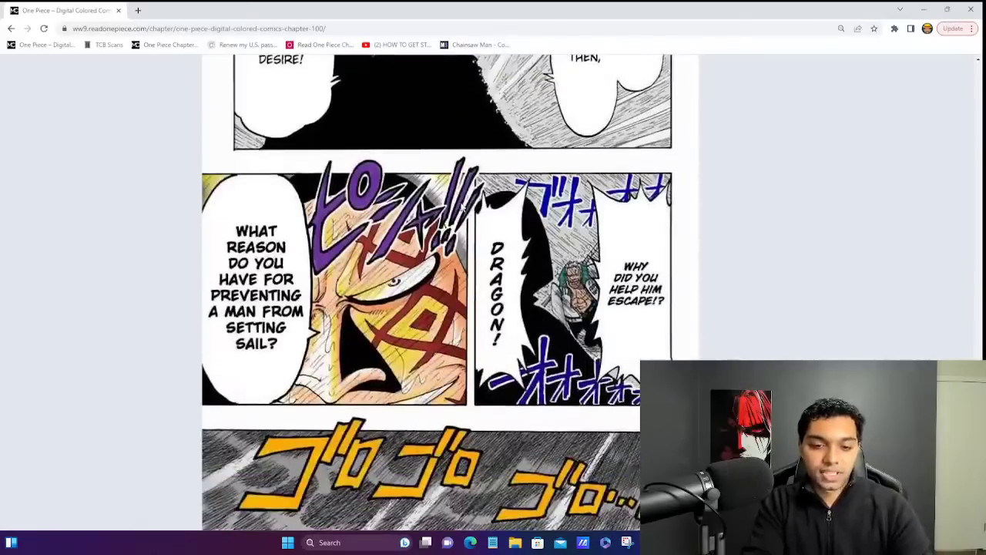
scroll(460, 206, up, 3)
scroll(333, 241, down, 2)
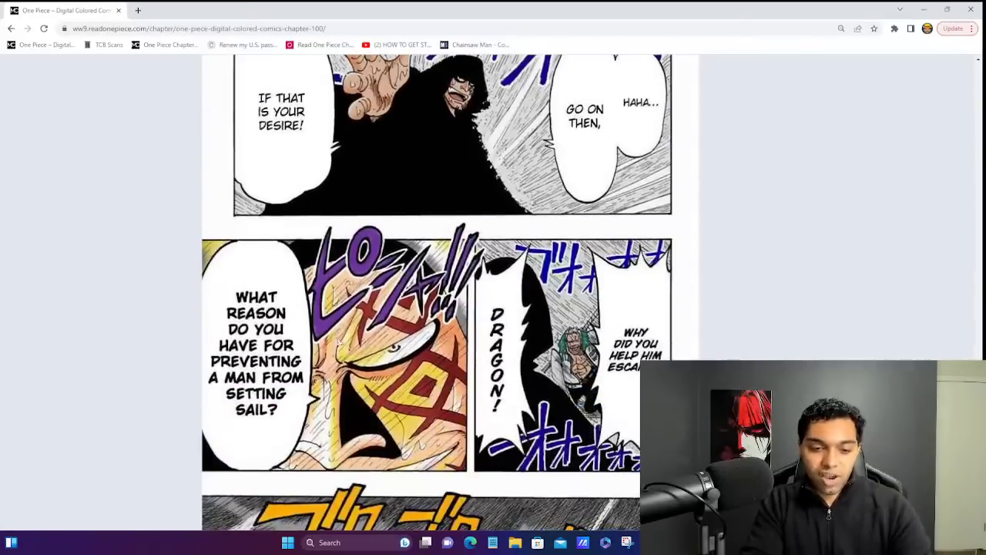
scroll(344, 341, down, 2)
scroll(344, 341, up, 4)
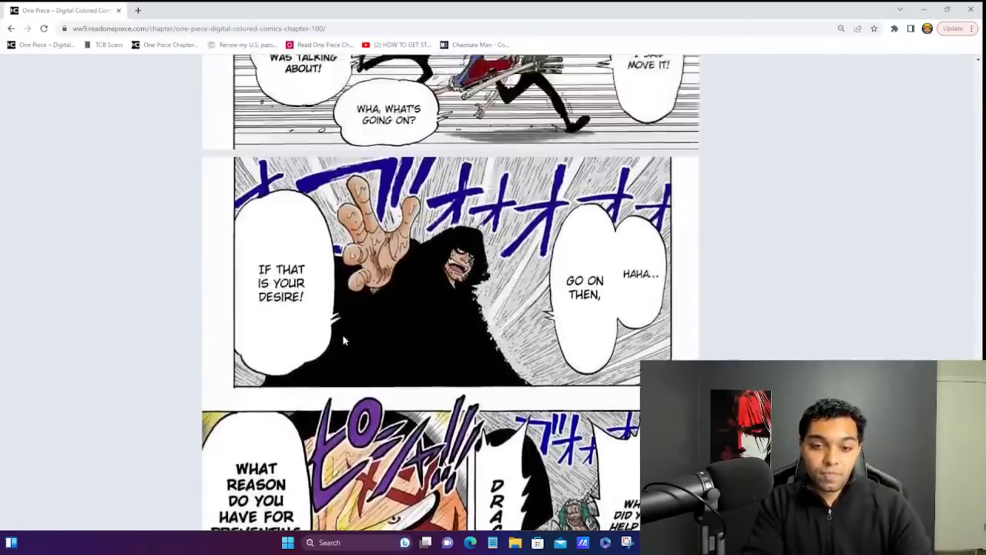
- Review chapter 100's build-up from the Zoro standoff and Smoker's attack on Luffy through Dragon's arrival to the gust and escape panels
scroll(343, 340, up, 15)
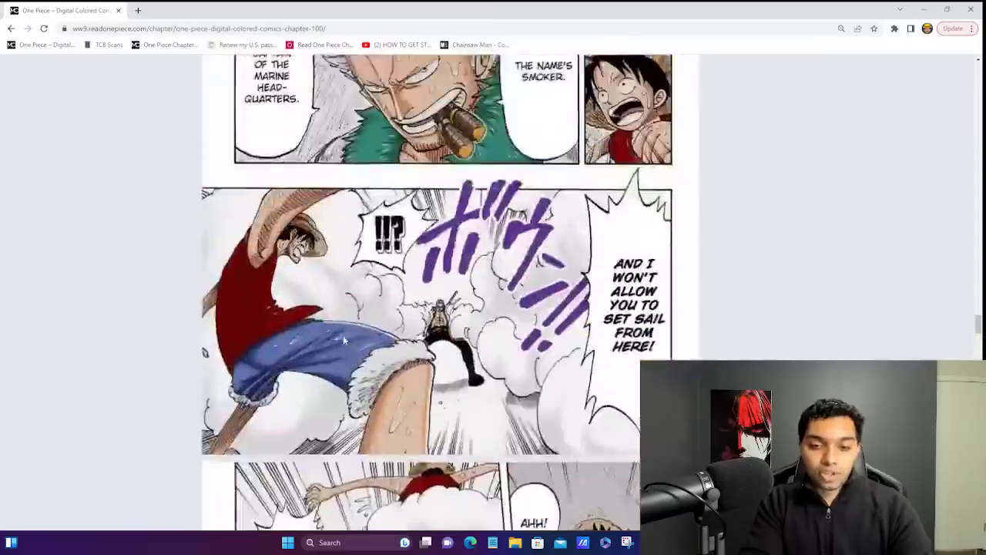
scroll(345, 340, up, 12)
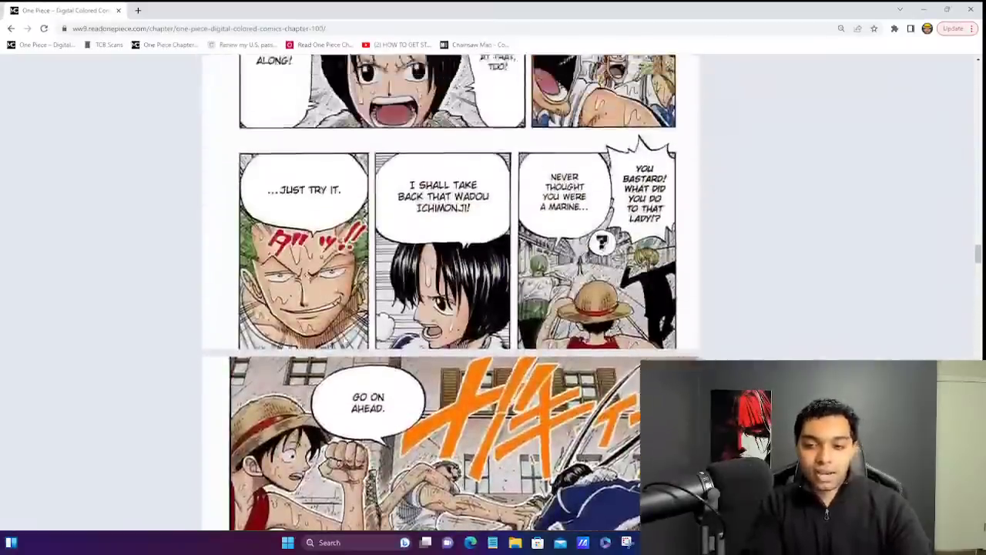
scroll(344, 341, up, 5)
scroll(345, 341, down, 15)
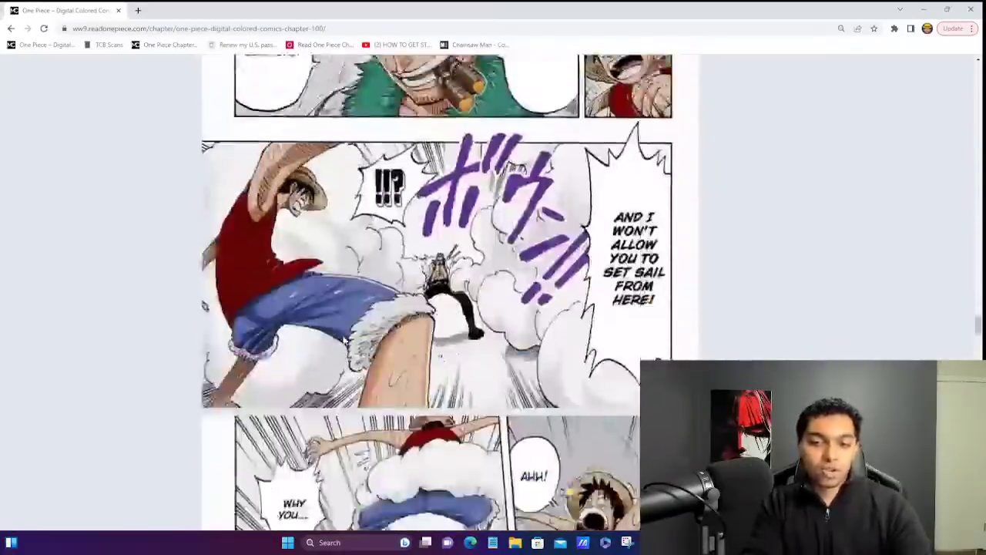
scroll(344, 340, down, 15)
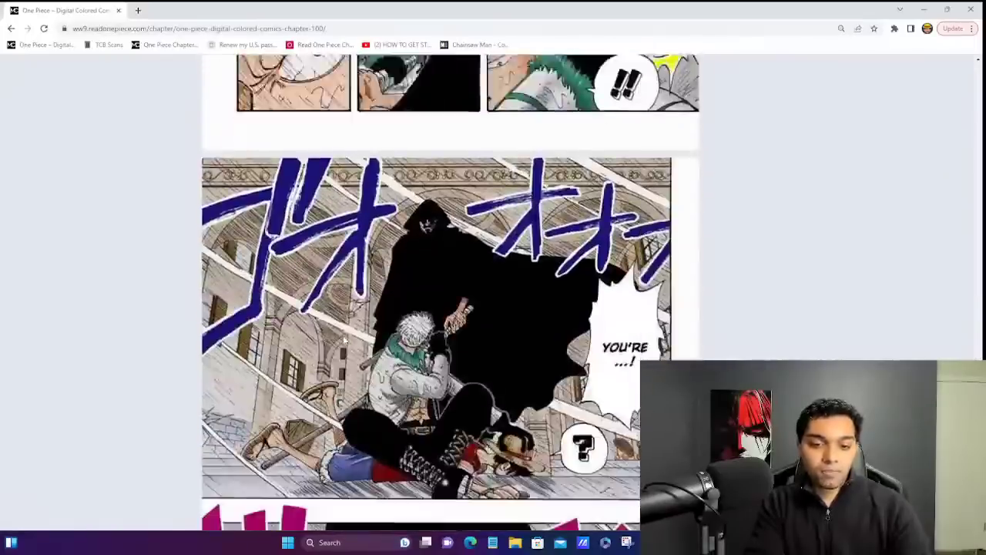
scroll(345, 339, down, 8)
scroll(349, 327, down, 2)
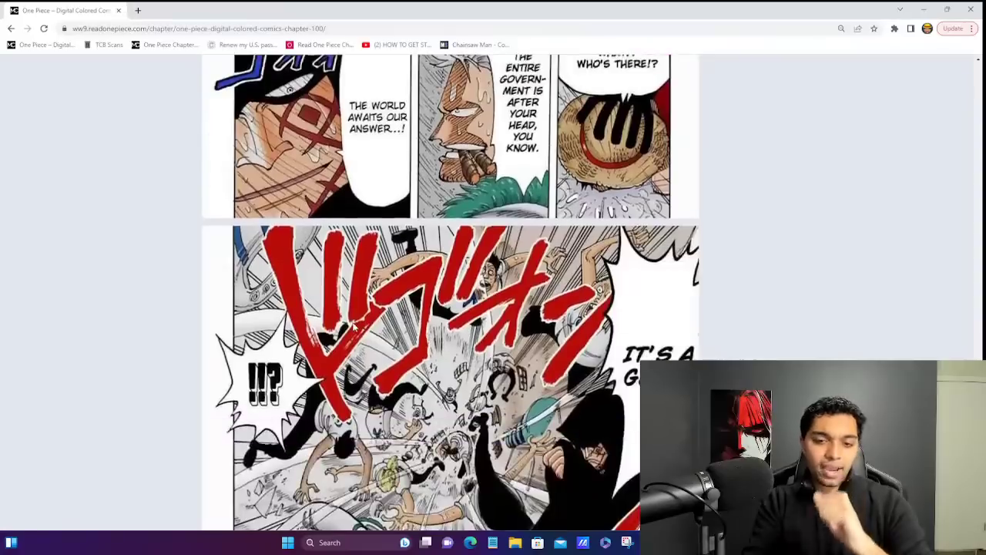
scroll(349, 328, up, 8)
scroll(353, 328, down, 10)
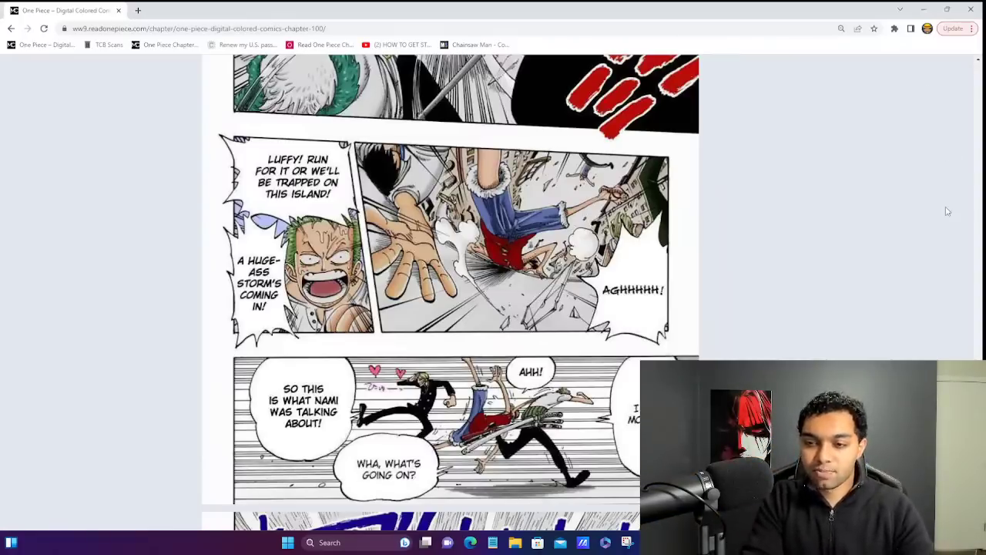
- Close the manga chapter and add Shanks, Mihawk and Akainu to the ranking in cells A3 to A5
click(970, 11)
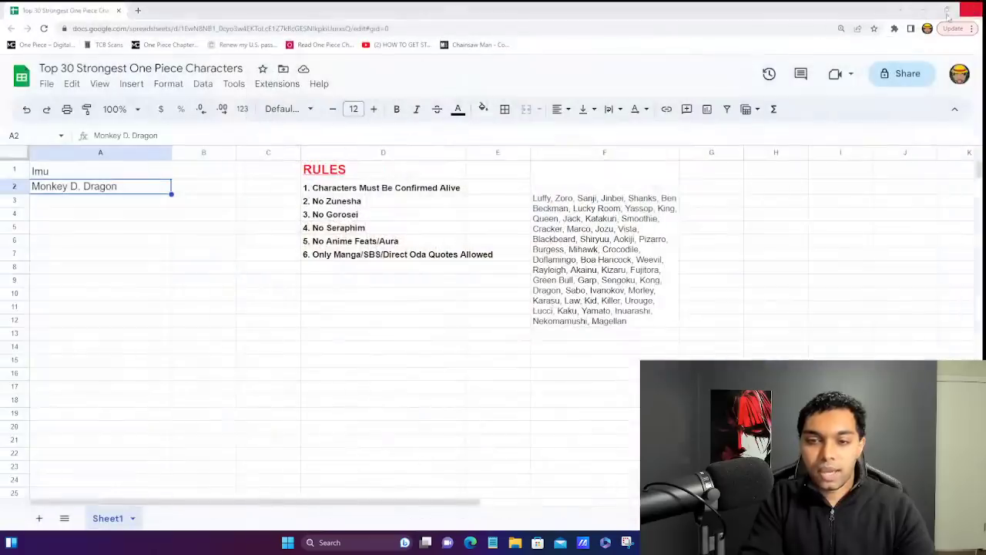
click(120, 204)
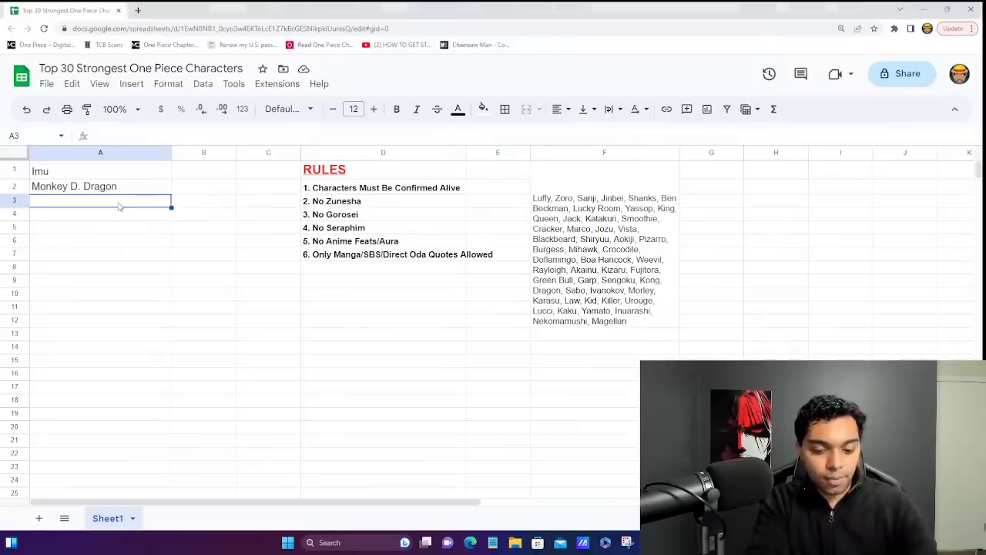
text(Shanks)
key(Return)
text(Mihawk)
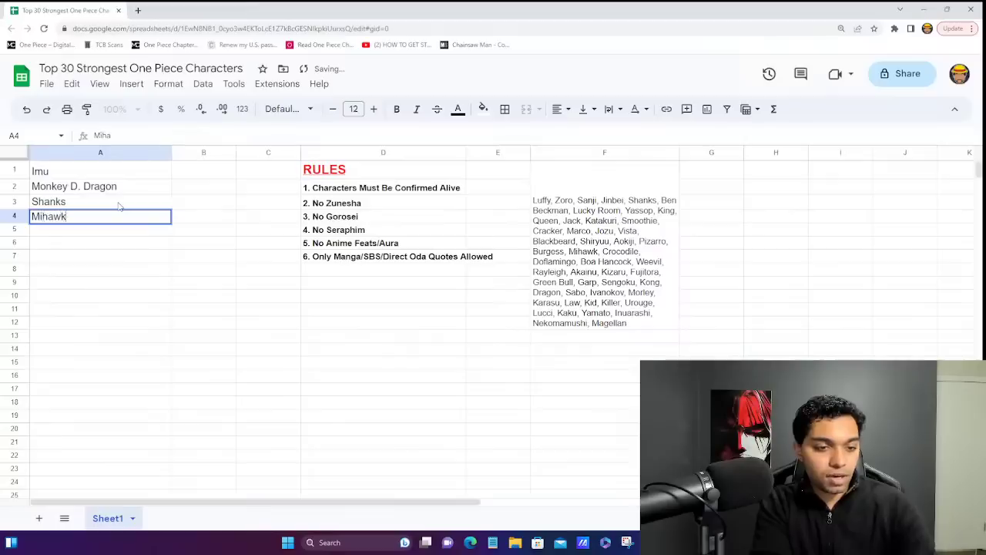
key(Return)
text(Akainu)
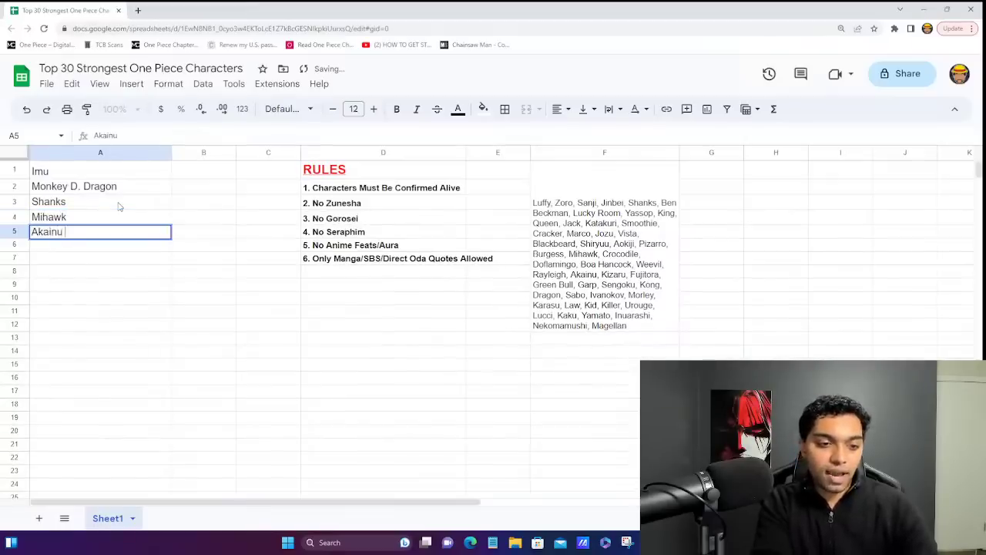
key(Return)
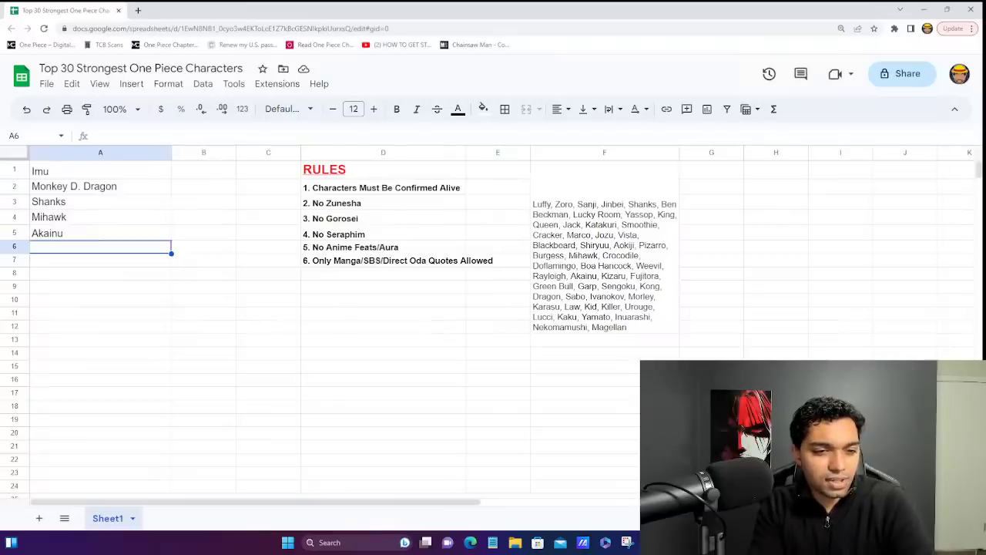
click(167, 174)
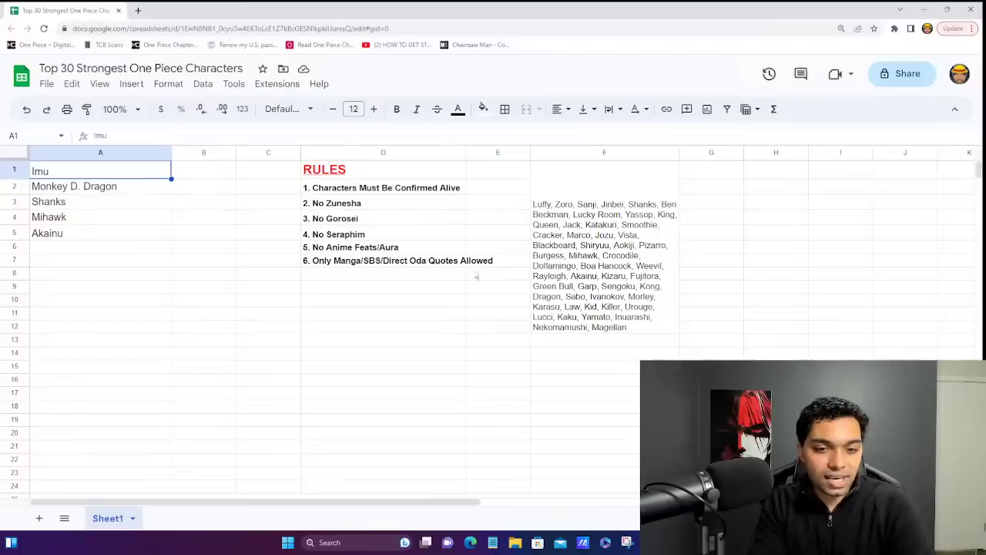
click(122, 194)
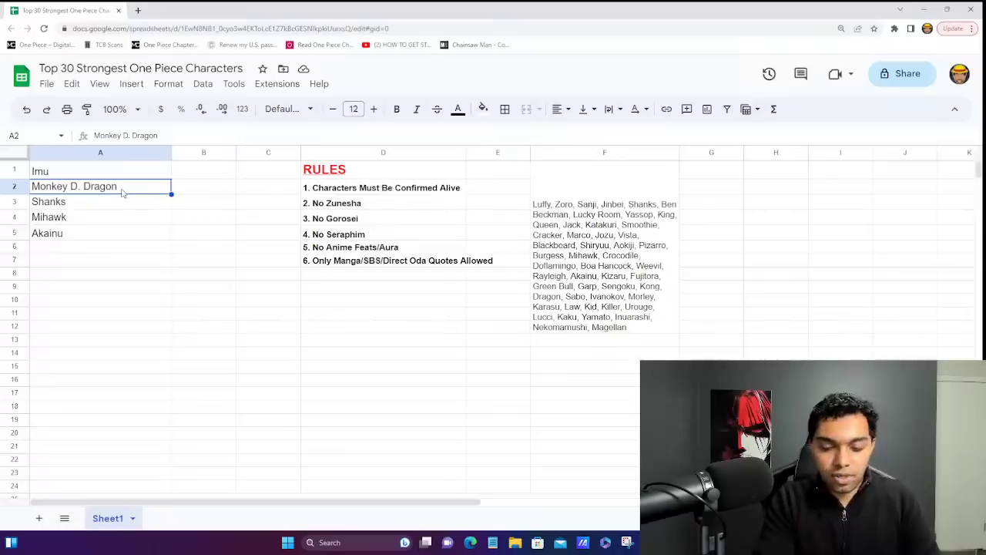
key(Down)
key(Right)
key(Up)
key(Left)
key(Down)
key(Right)
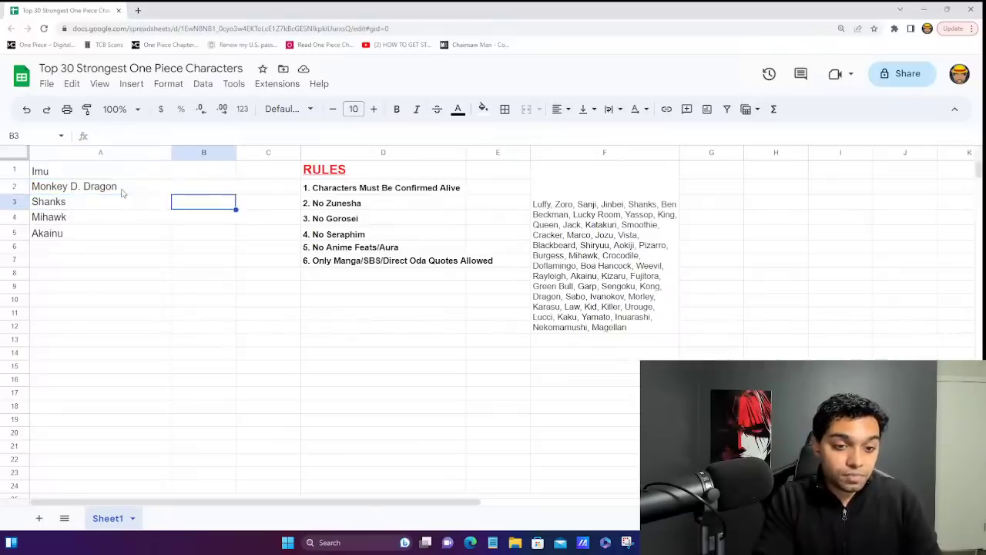
key(Up)
key(Left)
key(Right)
key(Left)
key(Down)
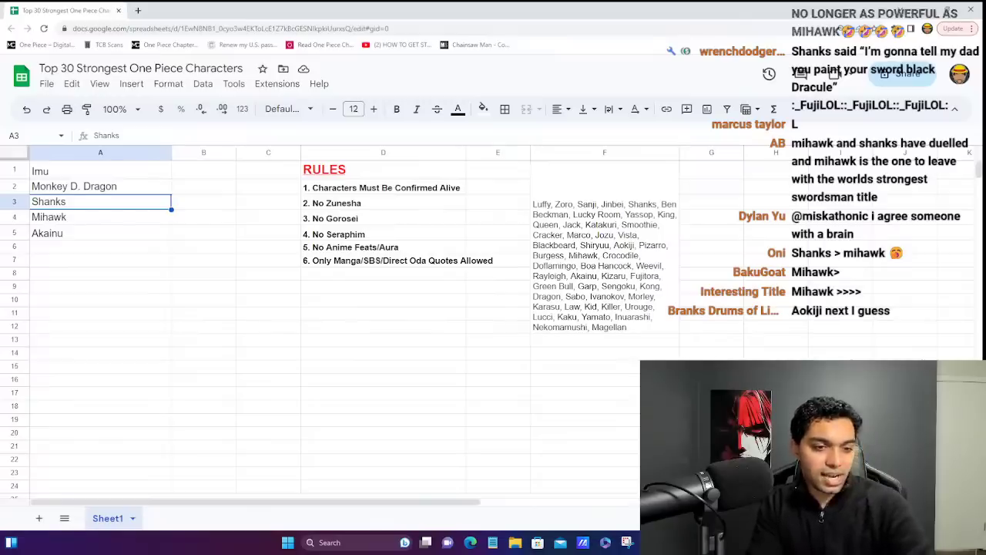
click(118, 220)
key(Up)
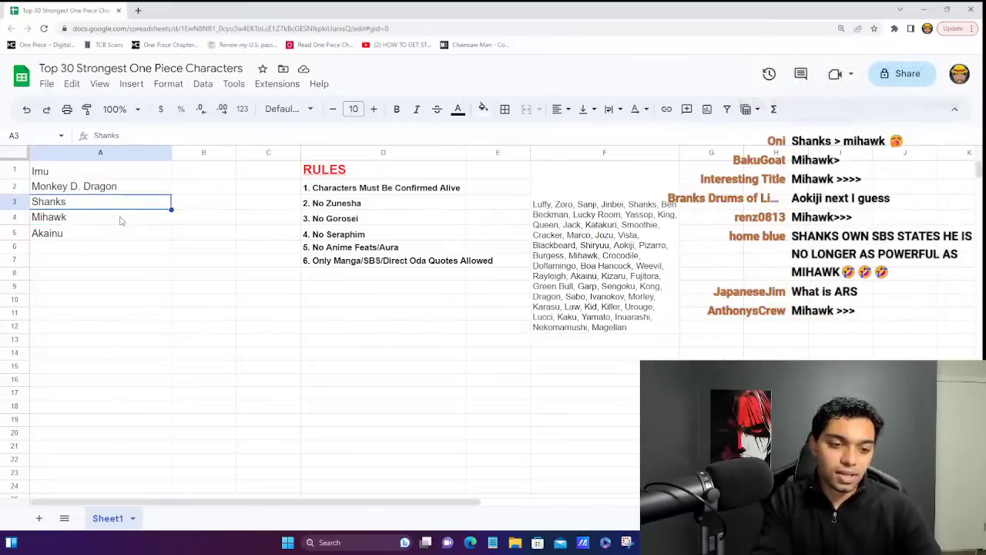
key(Down)
key(Up)
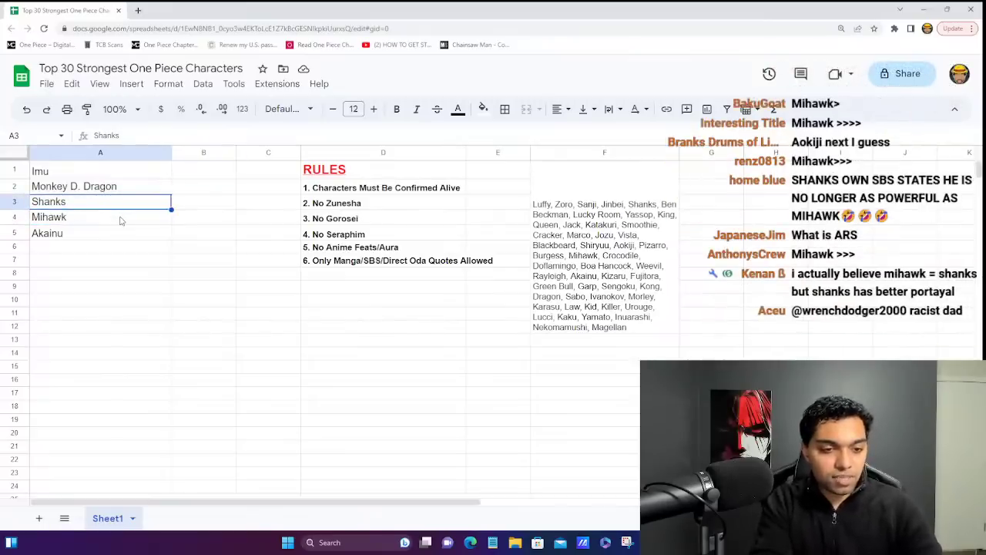
- Try appending "/Miha" to Shanks in cell A3 as a shared third rank, and remove the addition
key(BackSpace)
text(/Miha)
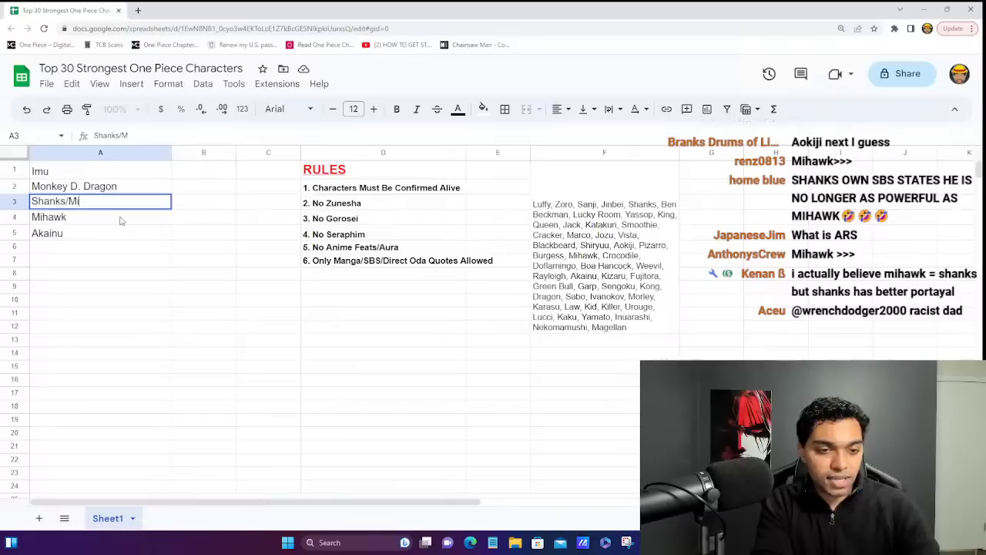
key(BackSpace)
key(BackSpace)
key(BackSpace)
key(BackSpace)
key(BackSpace)
key(Return)
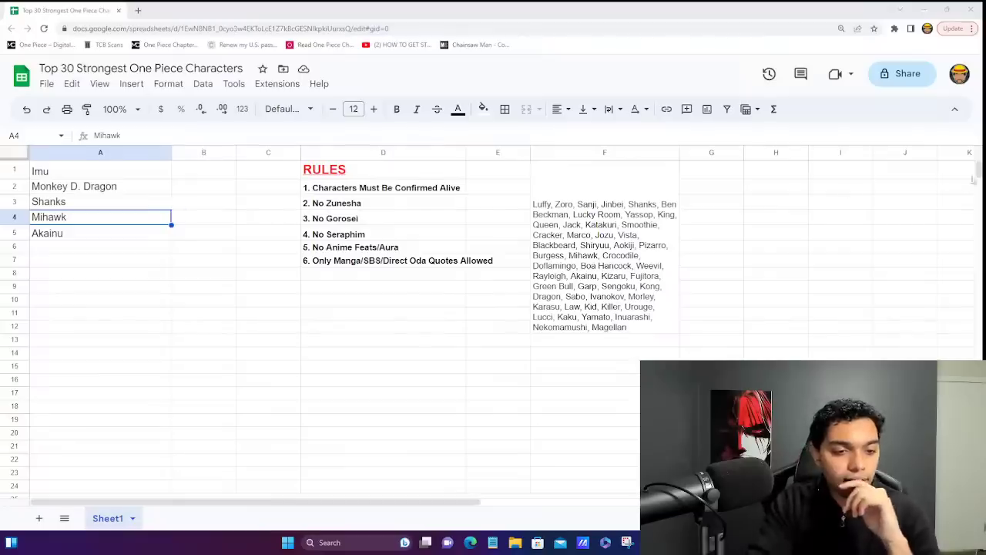
- Delete Akainu from fifth place in cell A5 of the ranking
click(56, 236)
key(Delete)
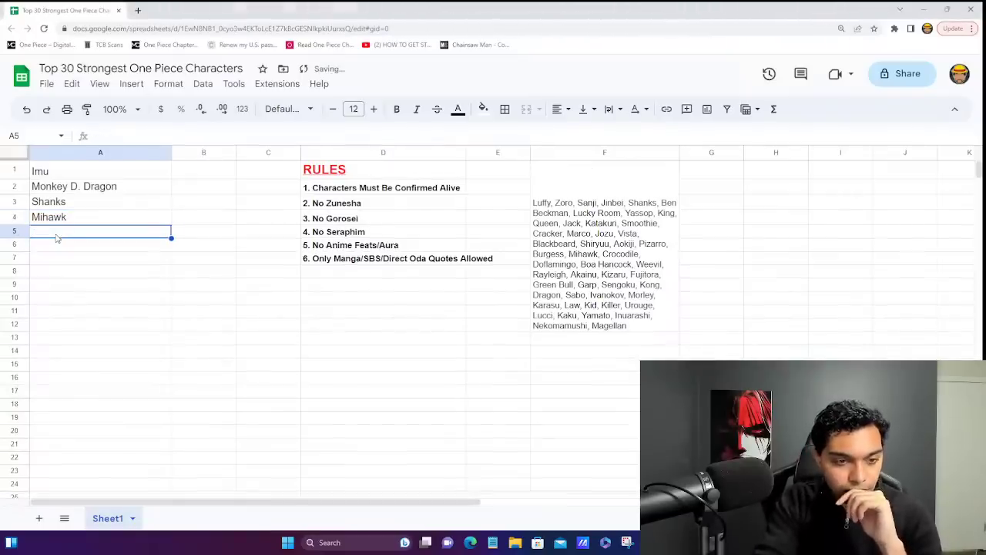
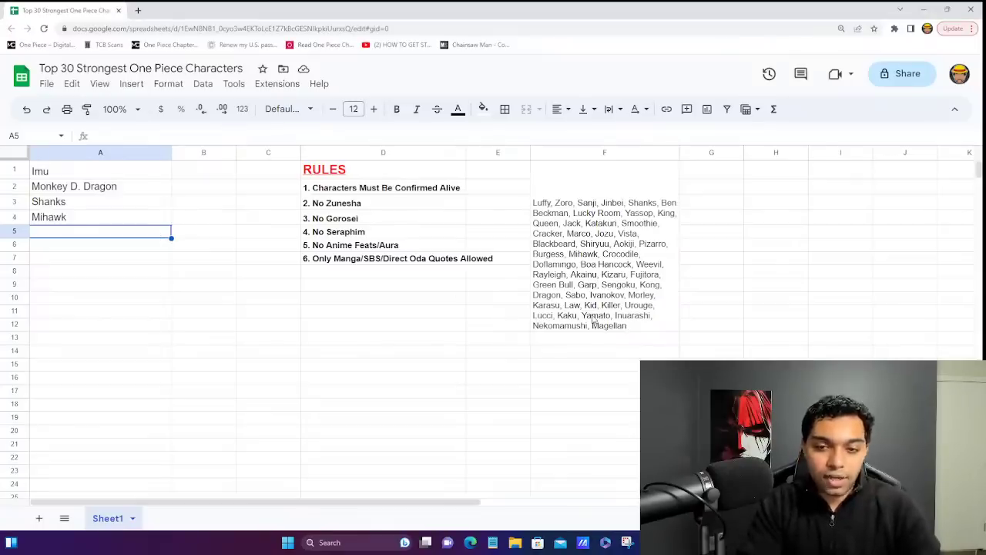
- Remove Mihawk, Dragon and Shanks from the candidate name list in the merged cell F1:F12
click(590, 202)
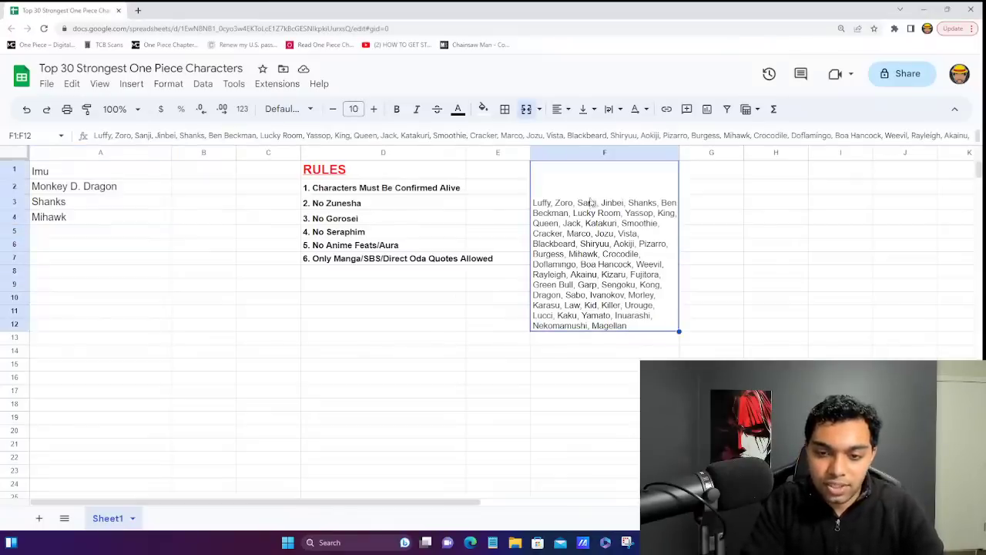
double_click(588, 238)
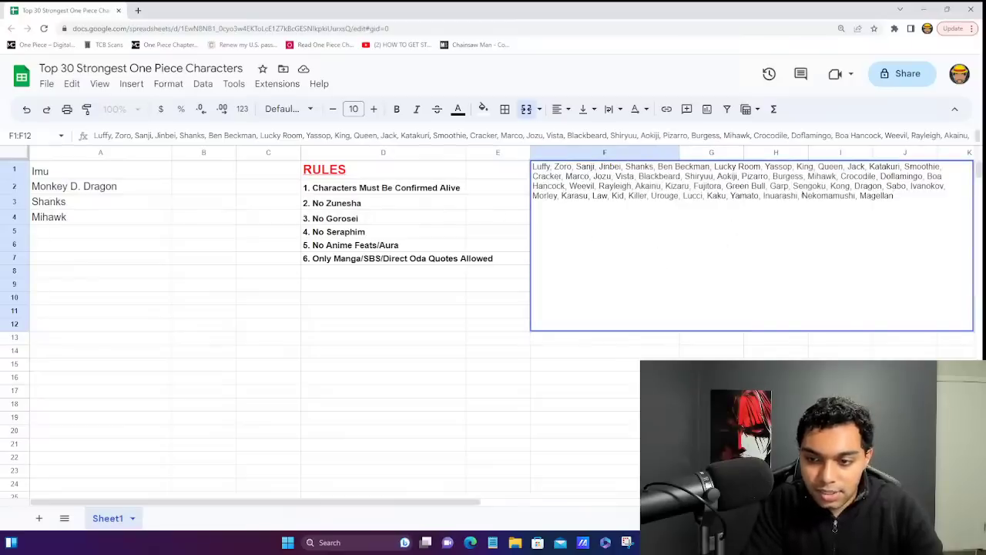
double_click(820, 180)
key(BackSpace)
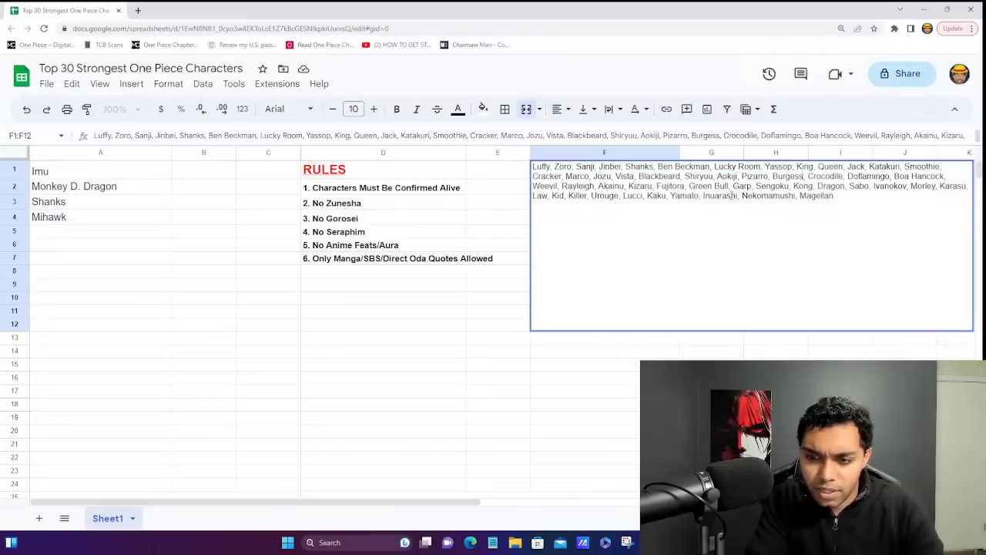
double_click(830, 185)
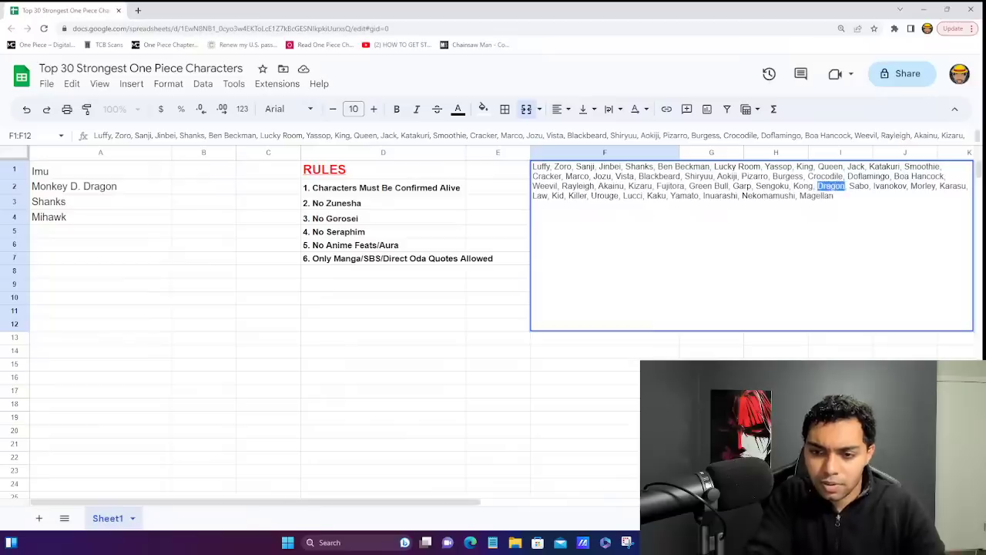
key(BackSpace)
key(BackSpace)
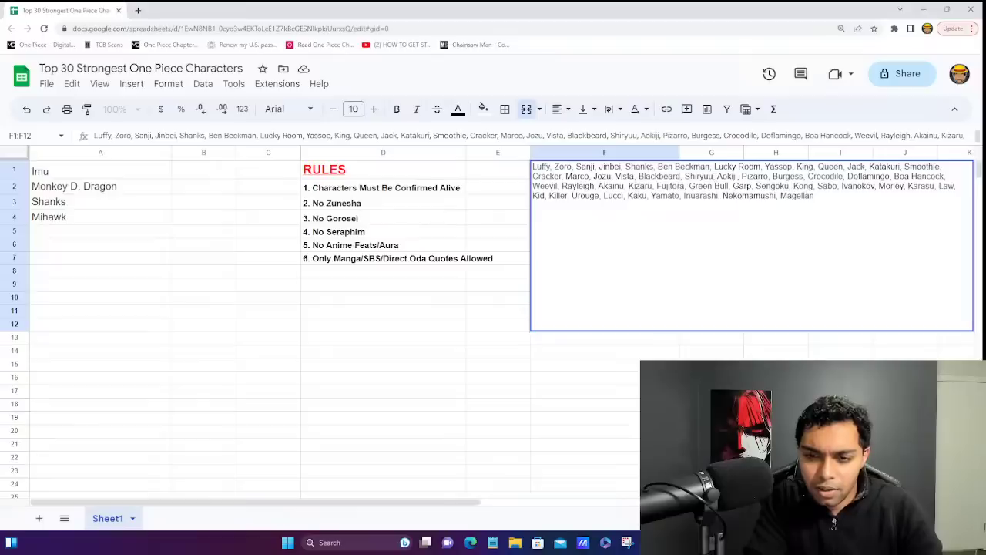
double_click(640, 167)
key(BackSpace)
key(BackSpace)
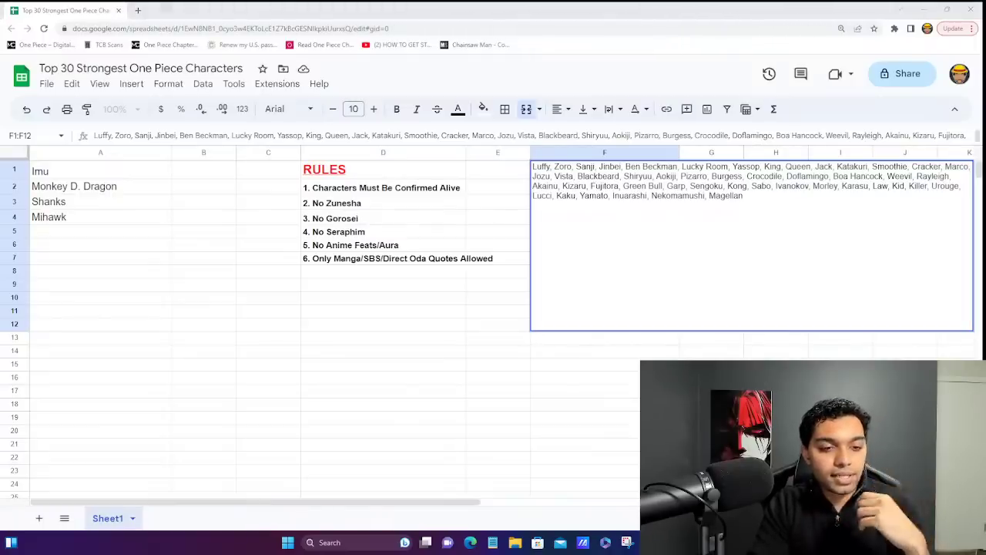
key(ctrl+z)
click(131, 235)
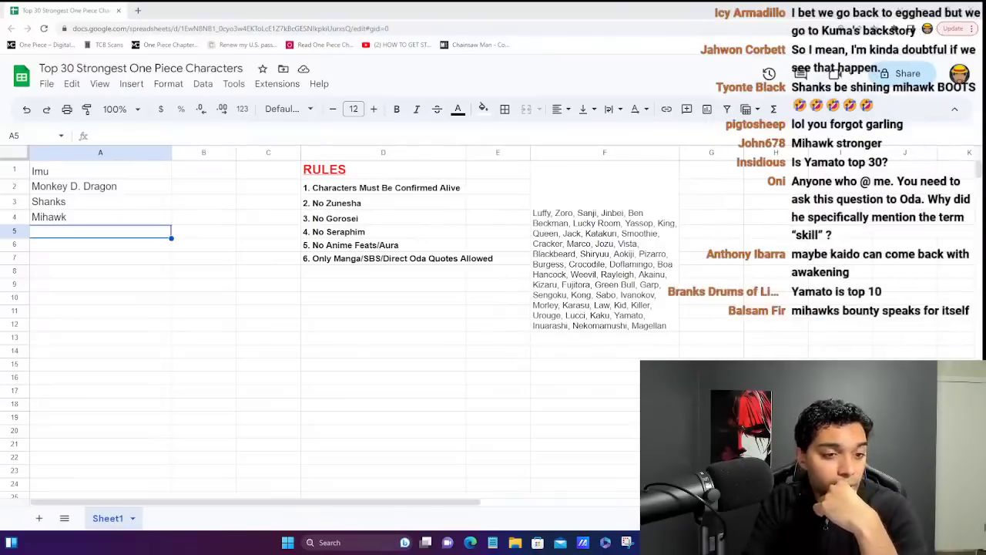
- Add Akainu and Aokiji to the ranking in cells A5 and A6
click(141, 247)
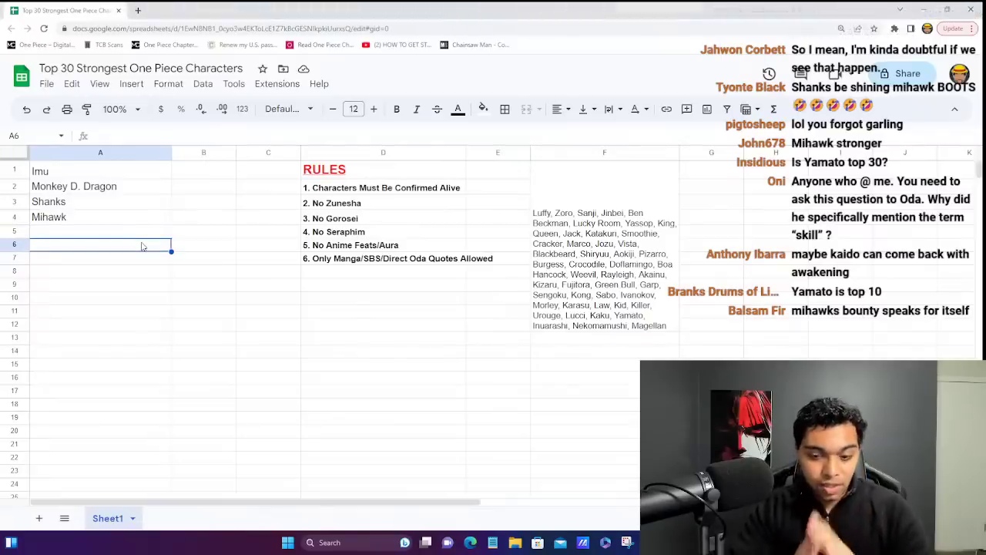
key(Up)
text(Akainu)
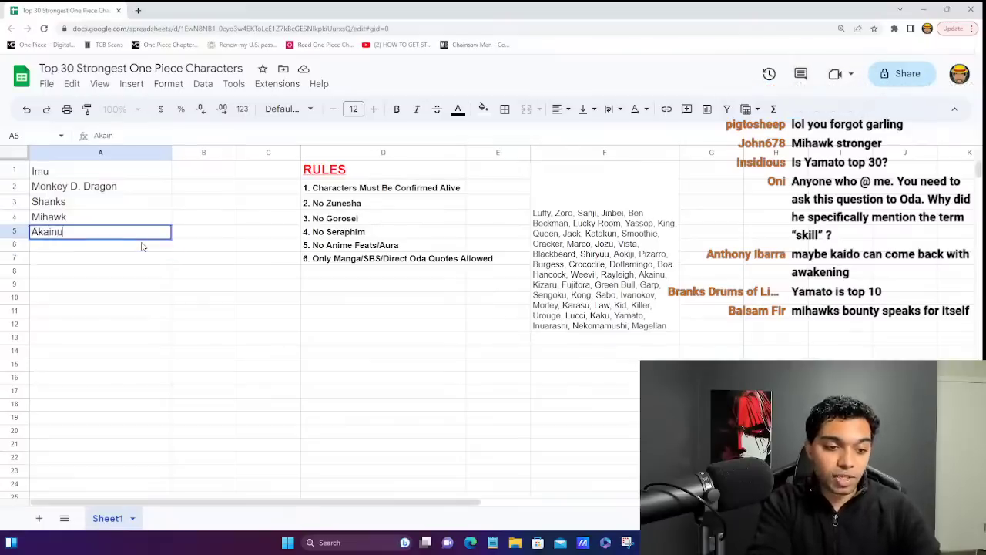
key(Return)
text(Aokiji)
key(Return)
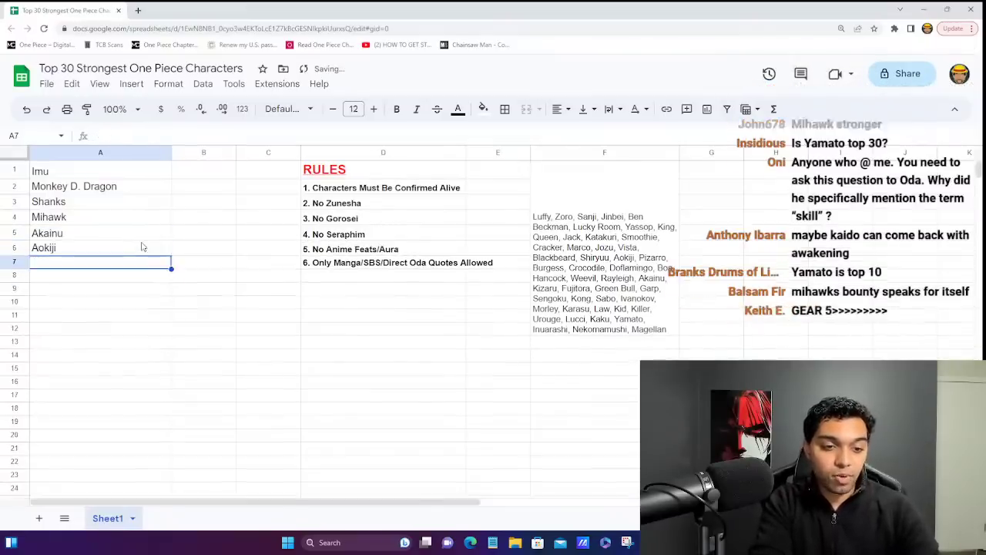
key(Right)
key(Up)
key(Up)
key(Up)
key(Right)
key(Down)
key(Down)
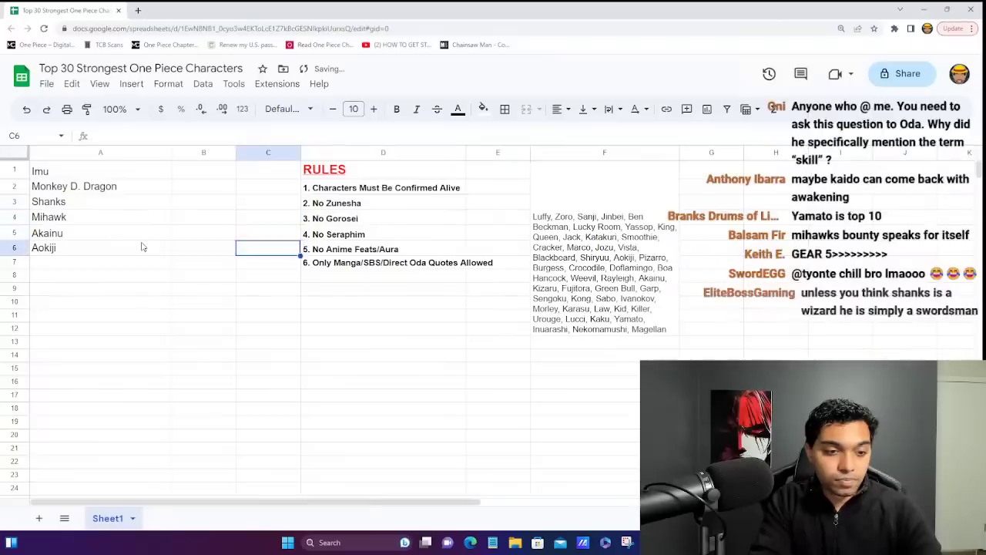
key(Left)
key(Left)
key(Right)
key(Down)
key(Left)
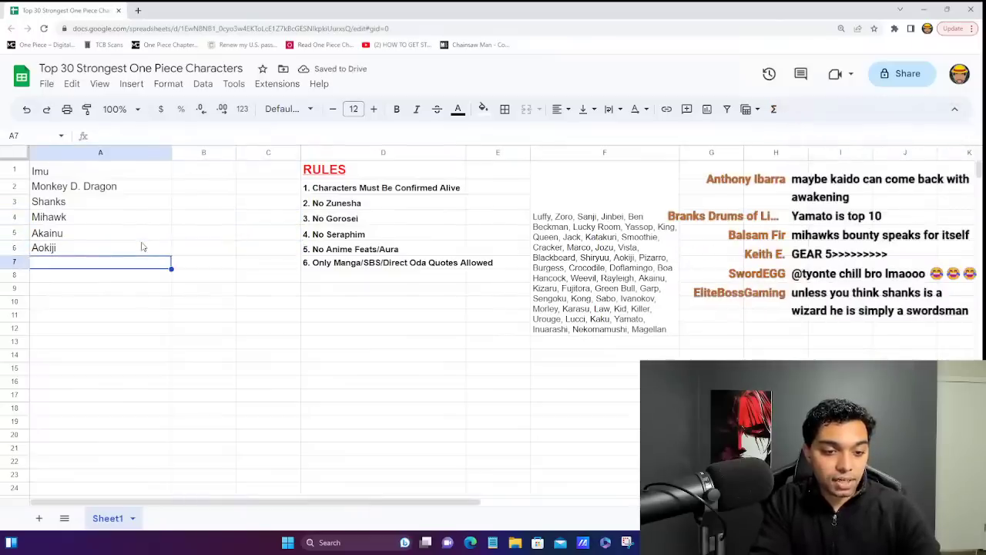
- Enter Blackbeard in seventh place of the ranking, in cell A7
text(Blackbeard)
key(Return)
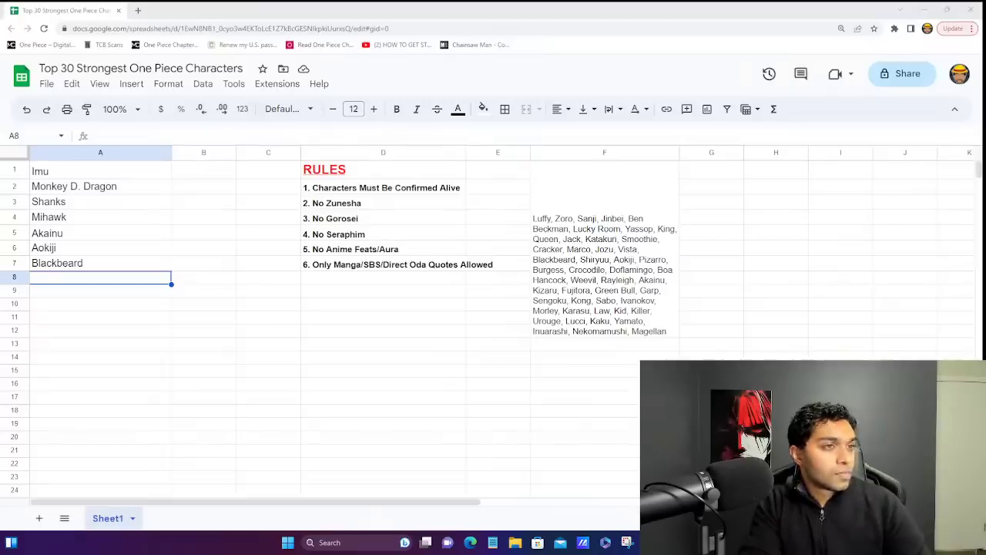
- Bring up One Piece chapter 1081 and go back to the bar scene where Blackbeard confronts Aokiji
drag(985, 193, 563, 1)
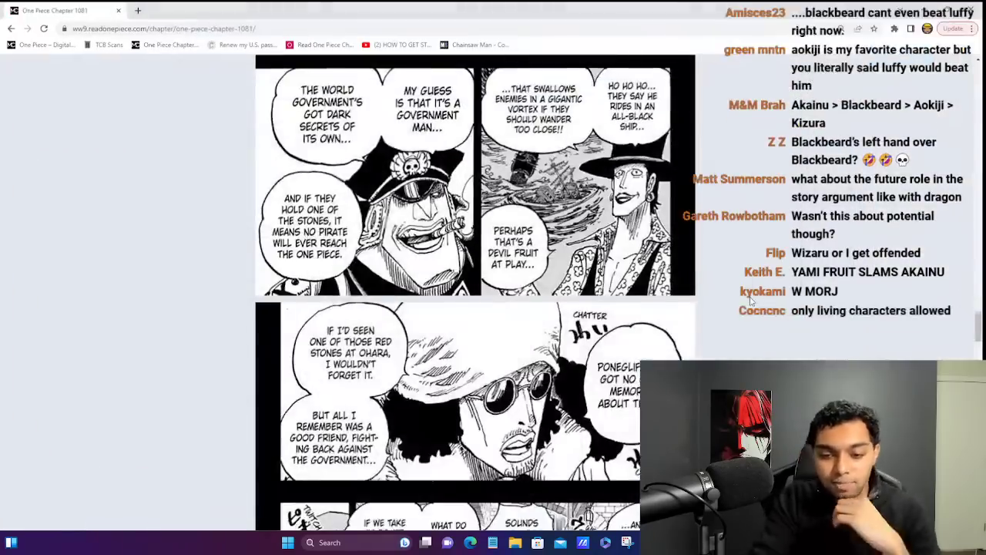
scroll(751, 300, down, 7)
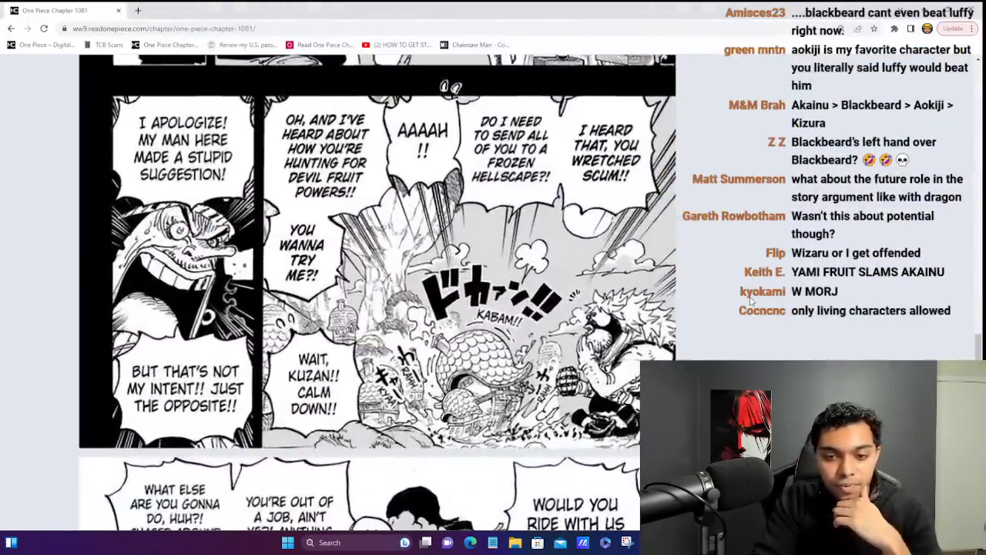
scroll(751, 301, up, 10)
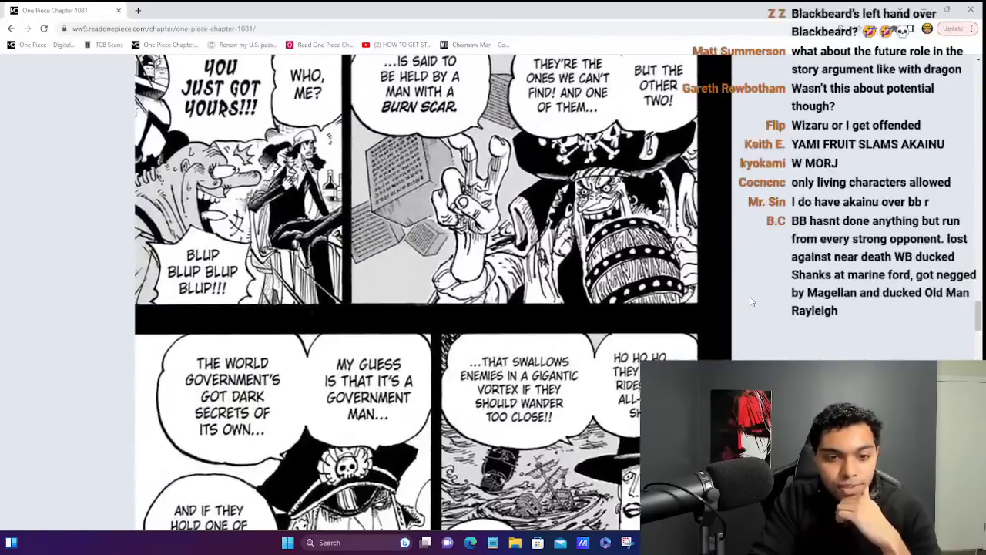
scroll(751, 301, up, 5)
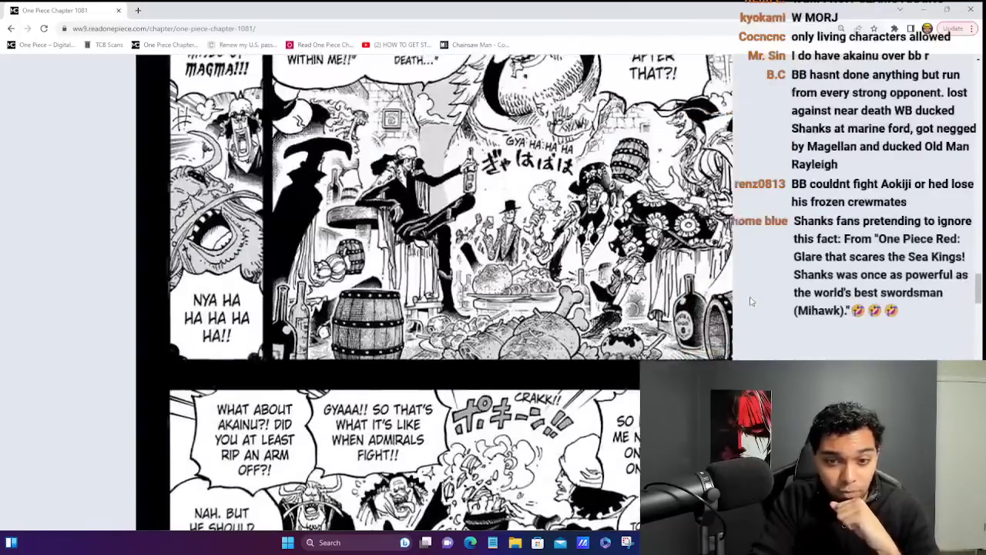
scroll(751, 300, up, 8)
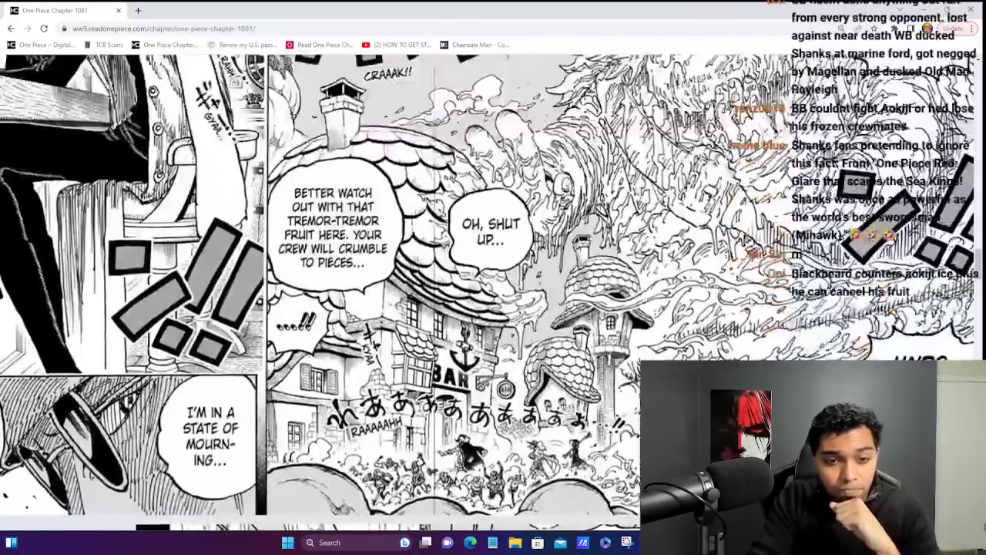
scroll(751, 303, up, 8)
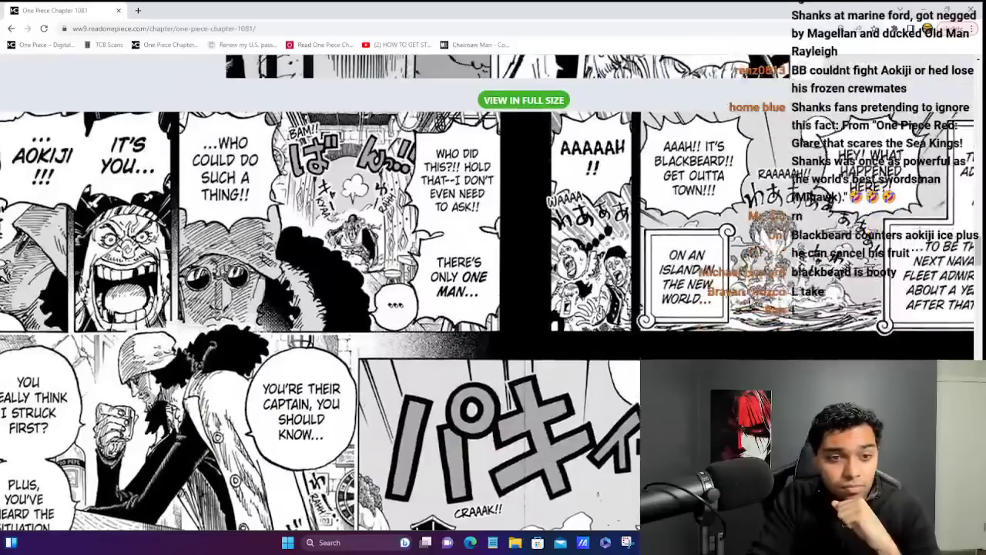
scroll(751, 303, left, 4)
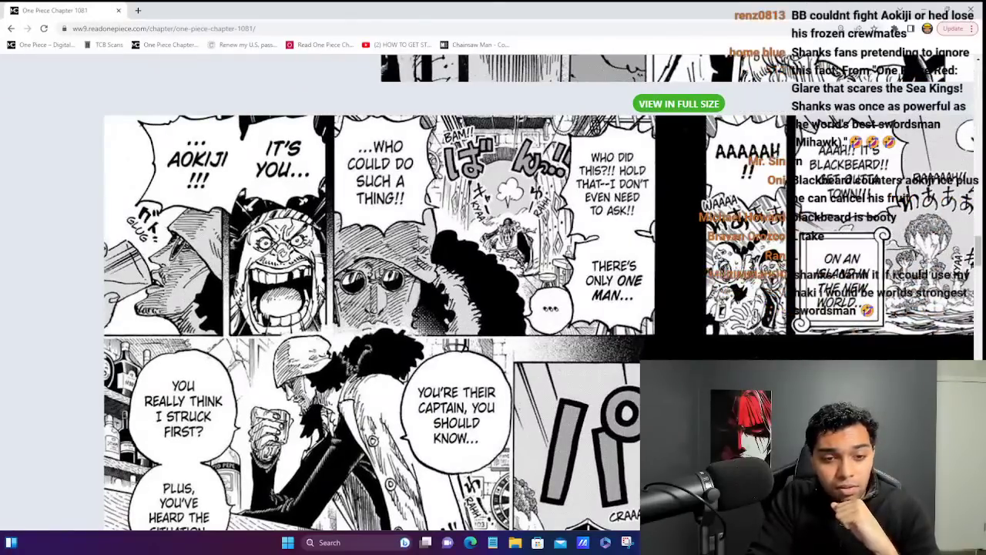
scroll(404, 273, right, 3)
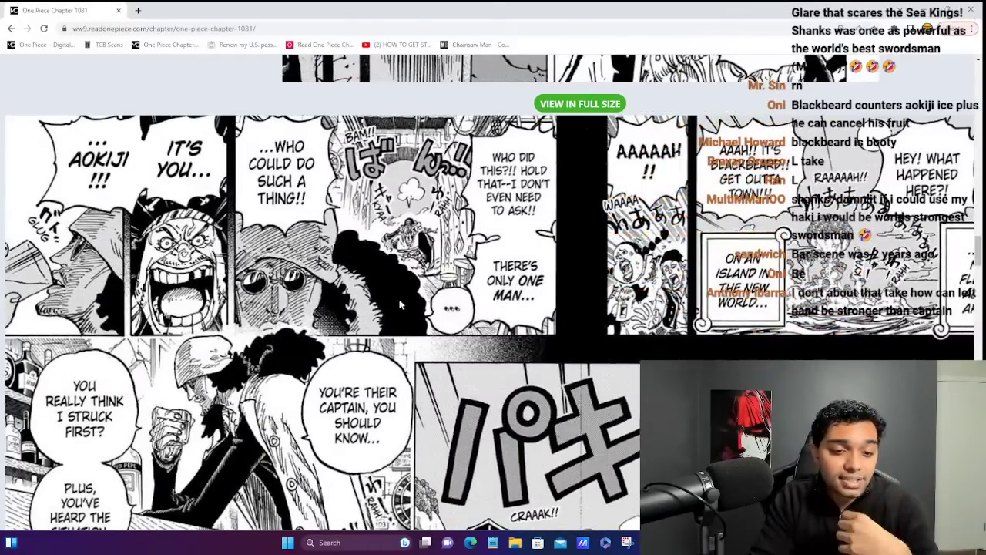
- Examine chapter 1081 from the Aokiji confrontation through the red poneglyph talk to Blackbeard's offer for Aokiji to join the crew
scroll(444, 303, down, 4)
scroll(444, 302, up, 3)
scroll(445, 303, down, 10)
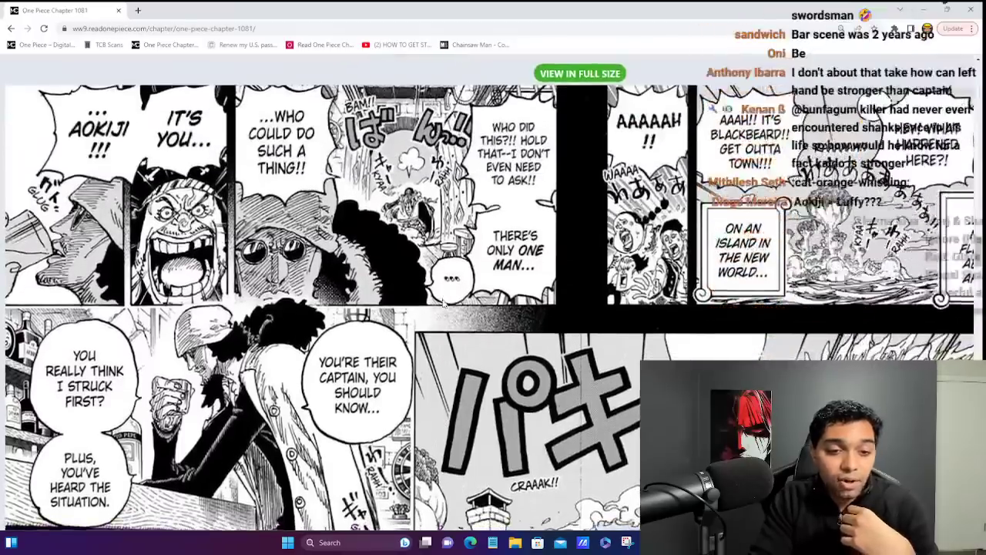
scroll(443, 304, down, 15)
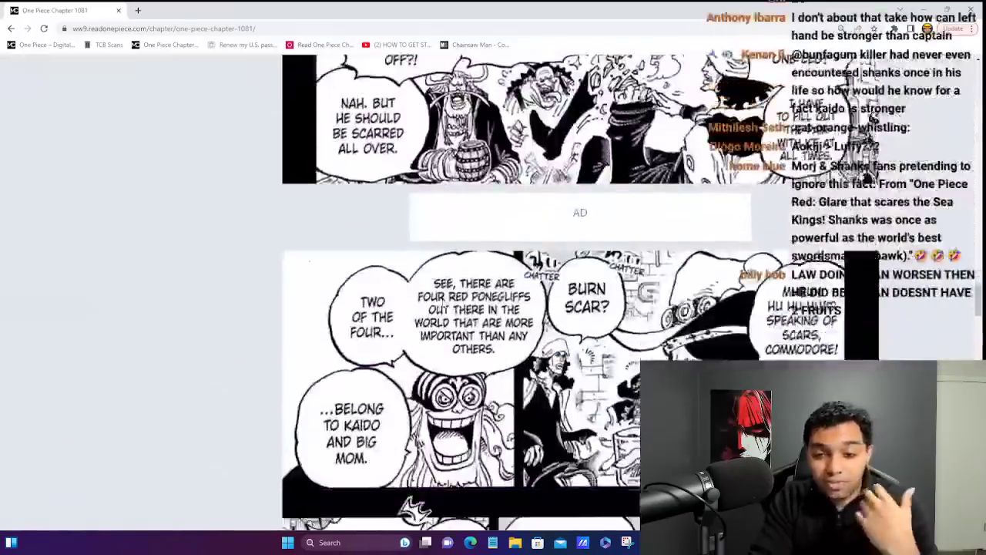
scroll(443, 304, down, 6)
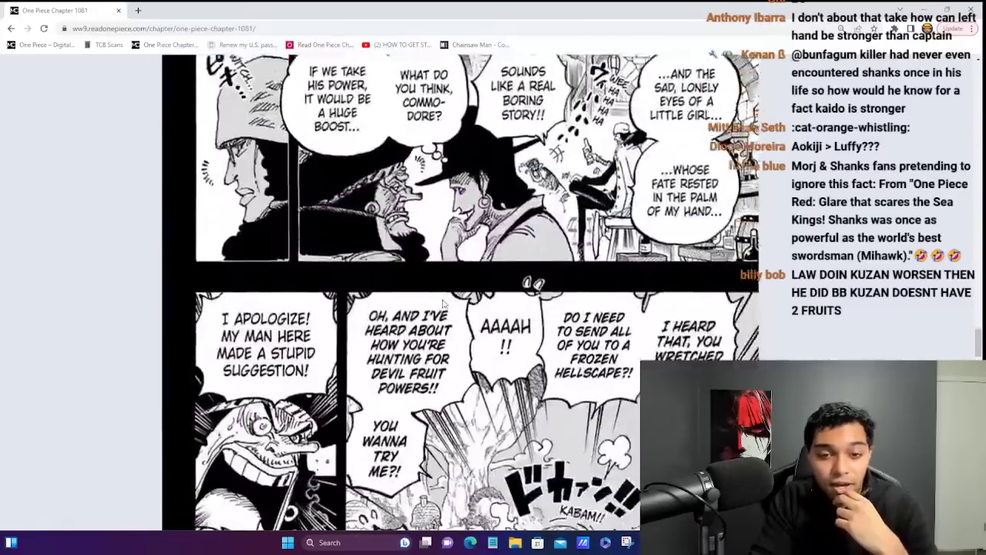
scroll(385, 293, right, 2)
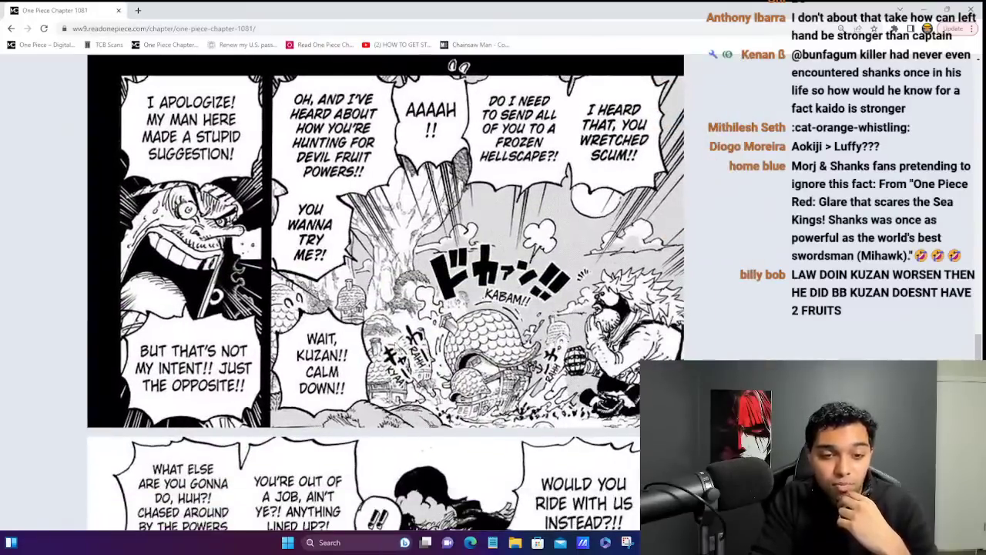
scroll(385, 292, down, 5)
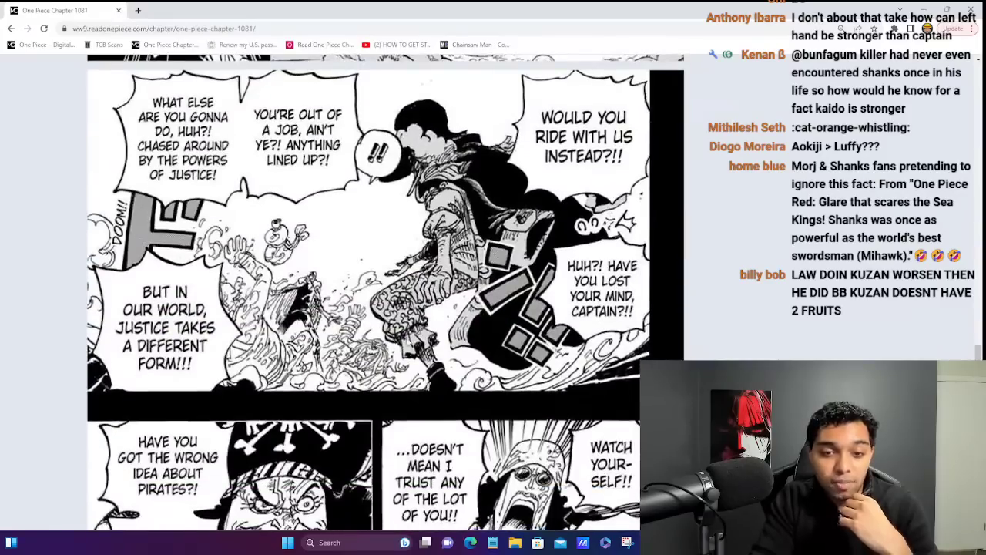
scroll(439, 246, up, 2)
scroll(439, 247, down, 6)
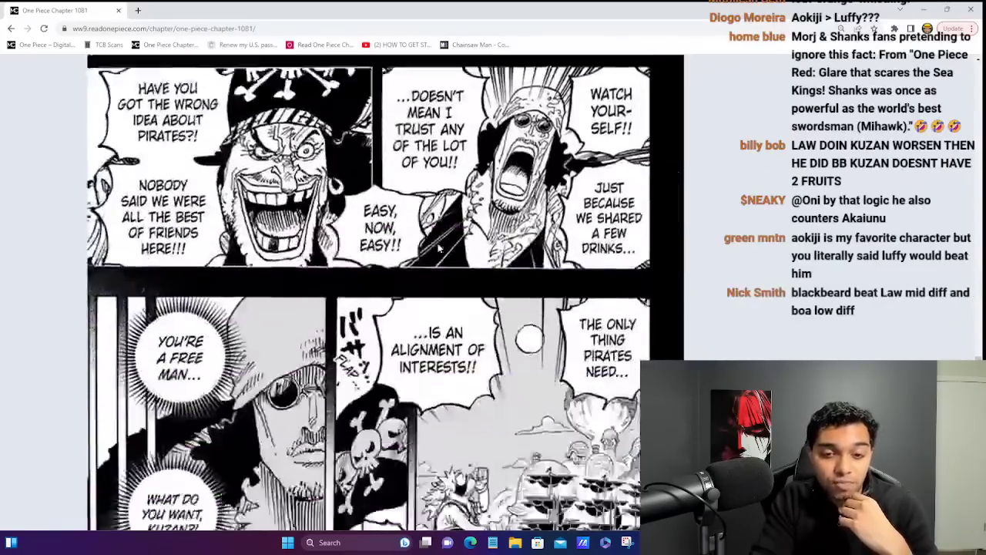
scroll(439, 246, up, 5)
scroll(439, 246, down, 3)
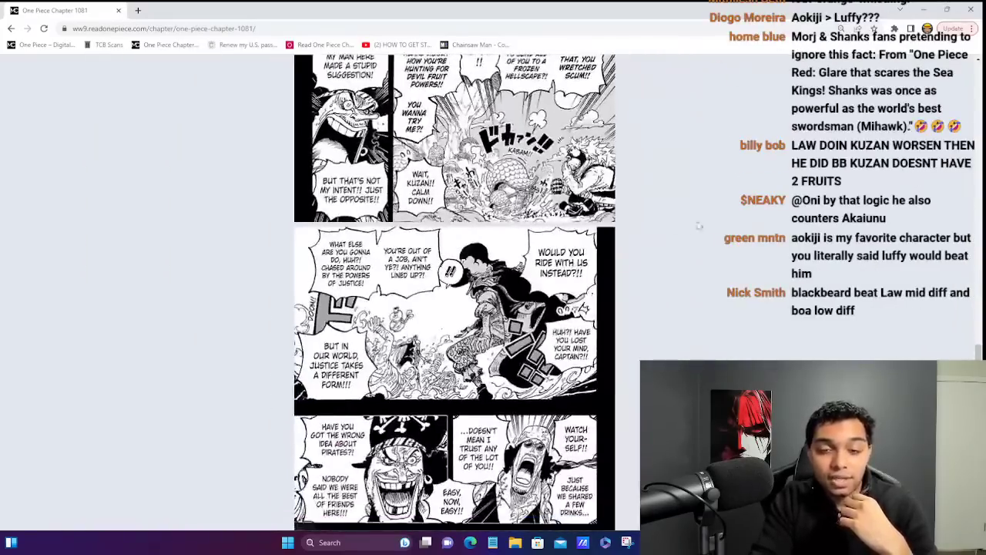
- Examine chapter 1081 from the cover page through Aokiji's arrival and the recruitment flashback to the sinking of the Polar Tang
scroll(699, 226, up, 20)
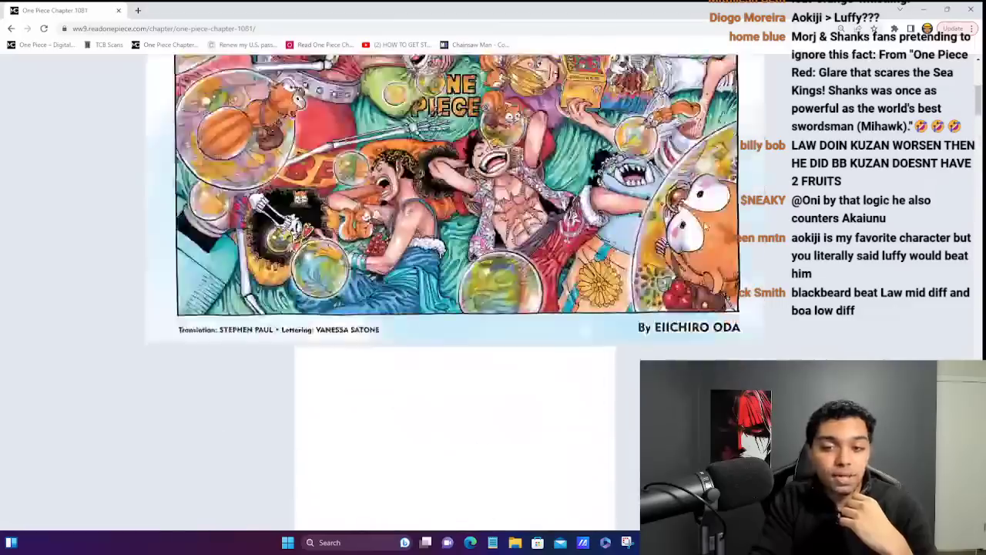
scroll(703, 226, down, 3)
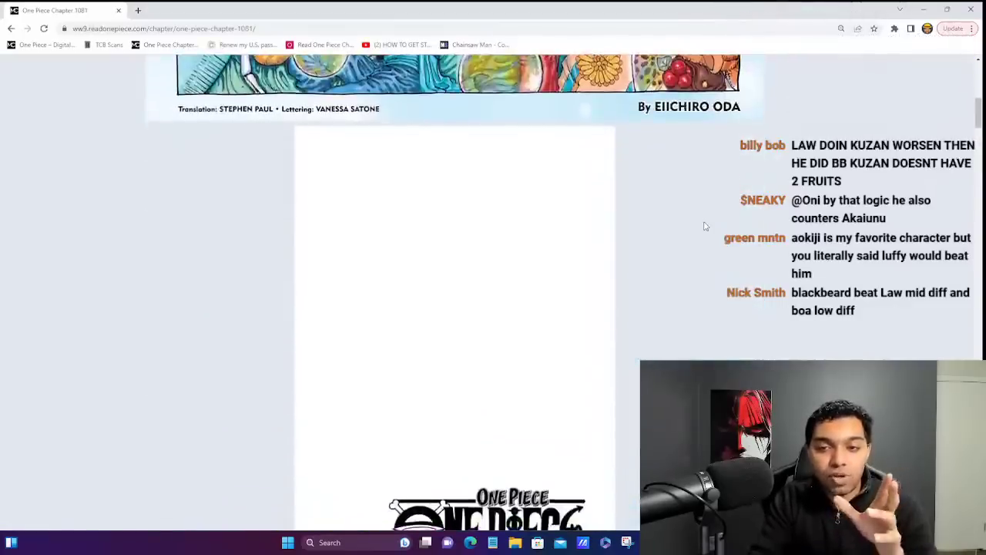
scroll(703, 226, down, 2)
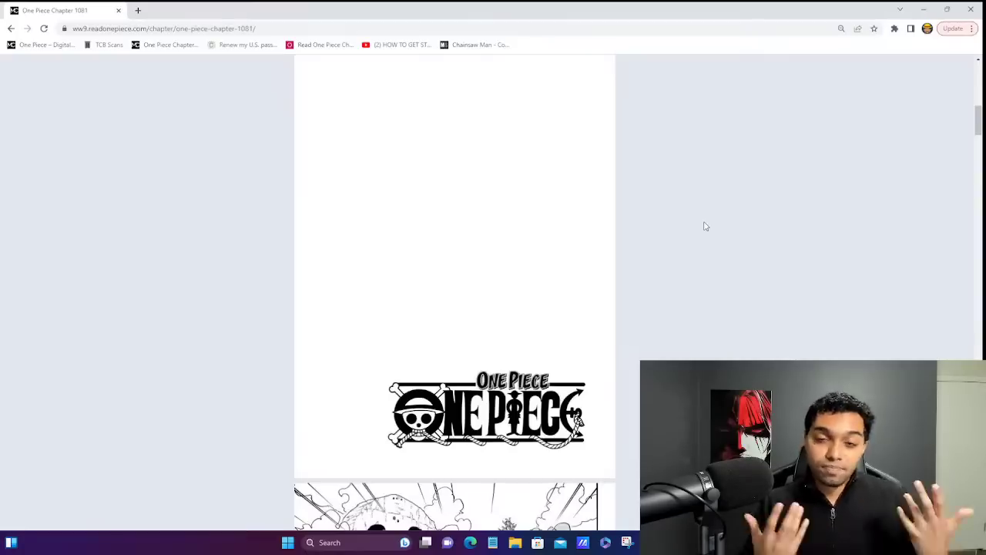
scroll(705, 227, down, 10)
scroll(704, 226, down, 10)
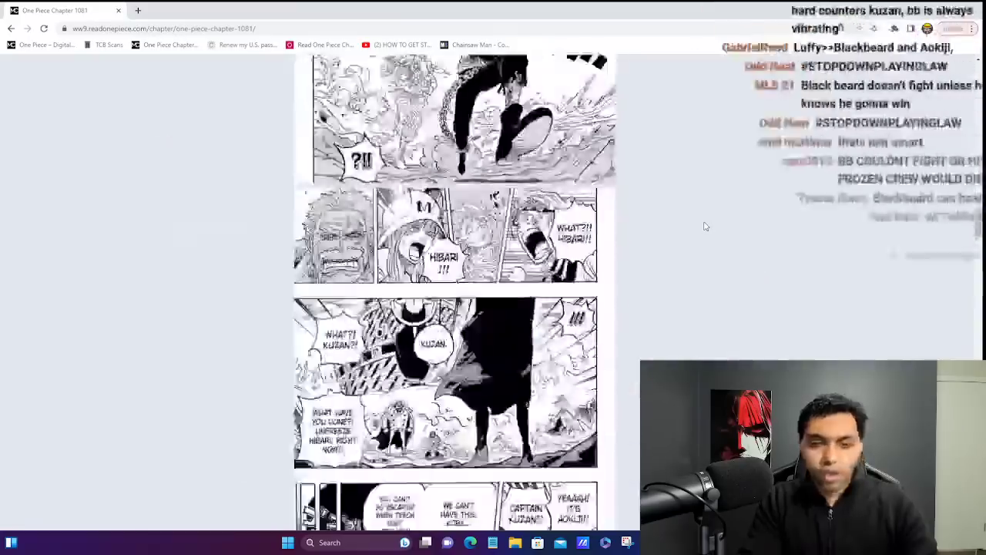
scroll(705, 226, down, 3)
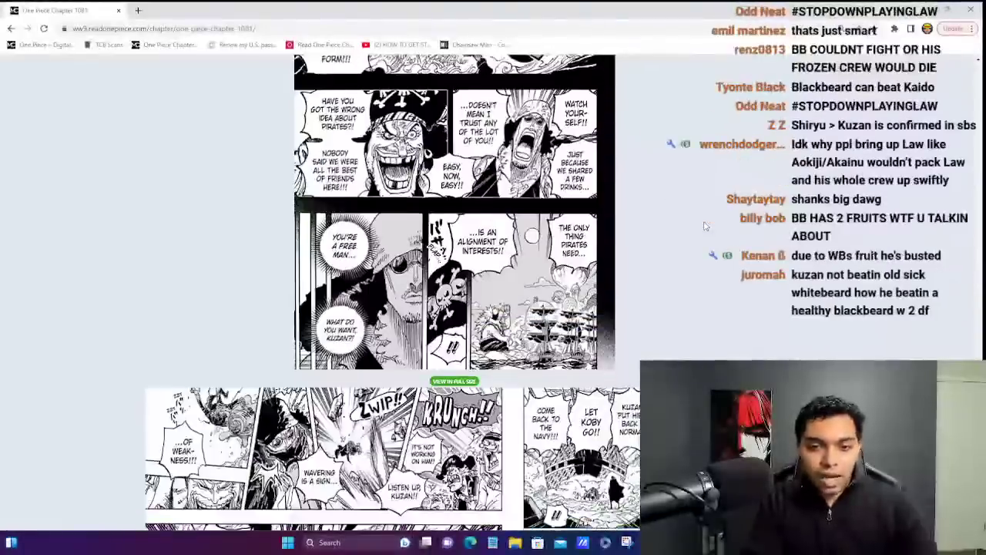
scroll(704, 226, up, 5)
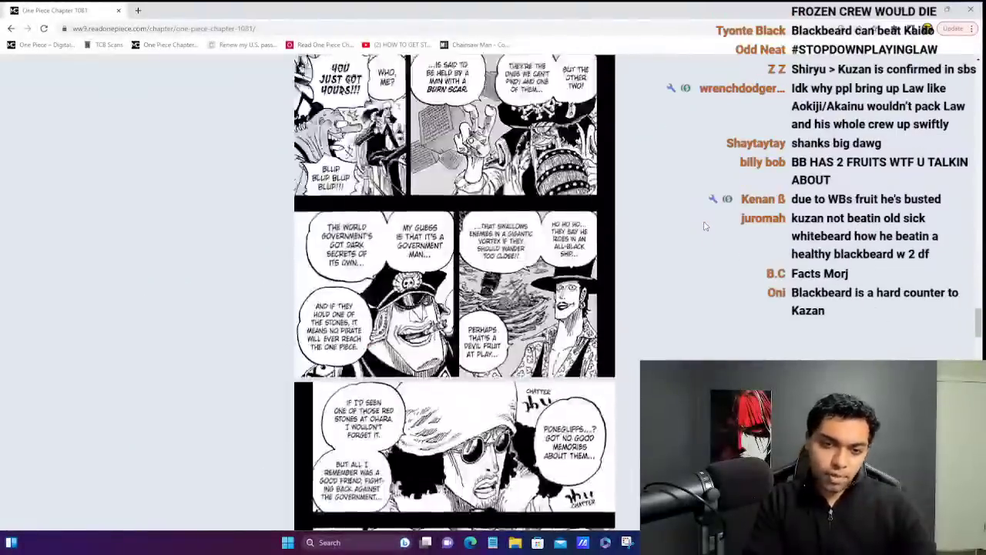
scroll(704, 227, down, 10)
scroll(454, 292, up, 5)
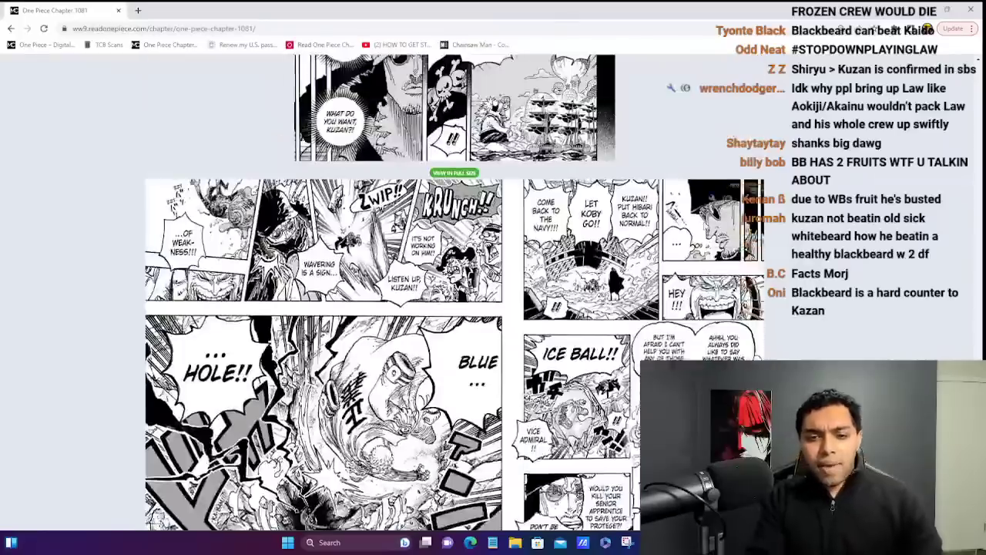
scroll(454, 291, down, 10)
scroll(454, 291, down, 3)
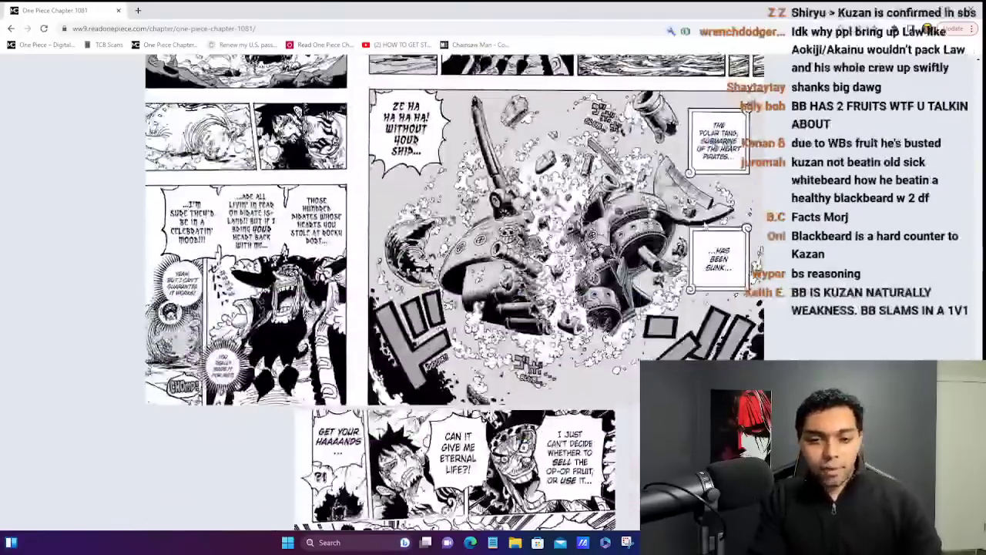
- Recheck the poneglyph talk and Aokiji's frozen-hellscape threat in chapter 1081, and close the chapter to return to the ranking spreadsheet
scroll(704, 226, down, 10)
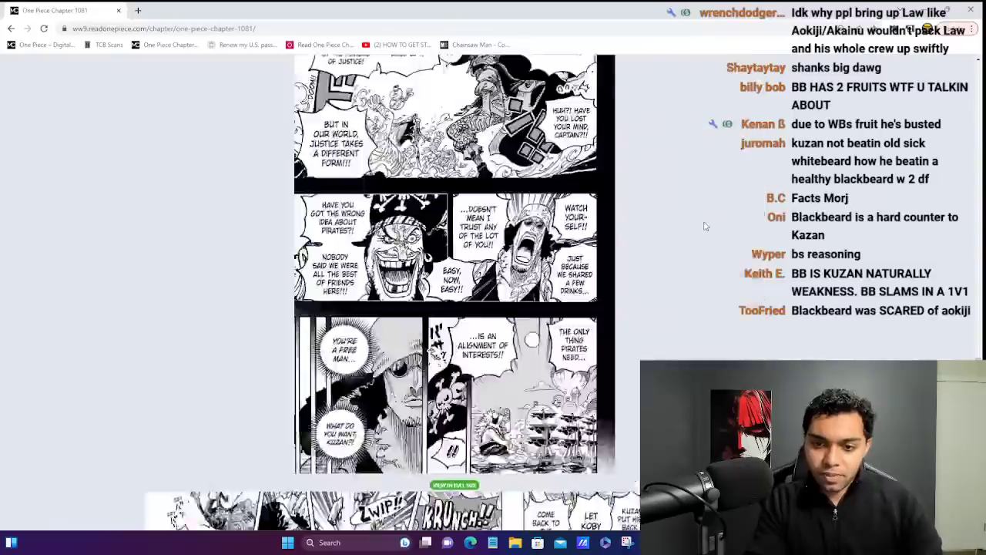
scroll(704, 226, down, 10)
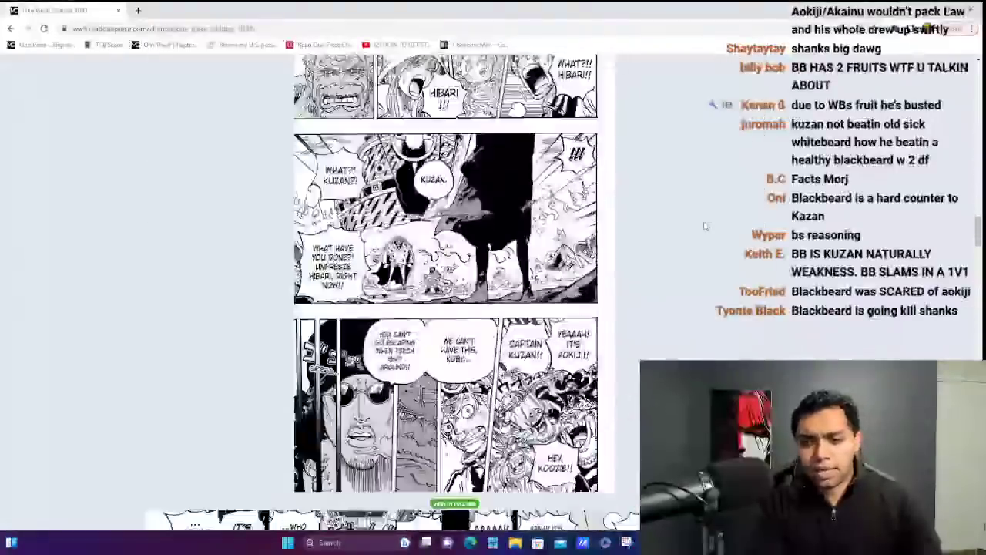
scroll(705, 226, down, 10)
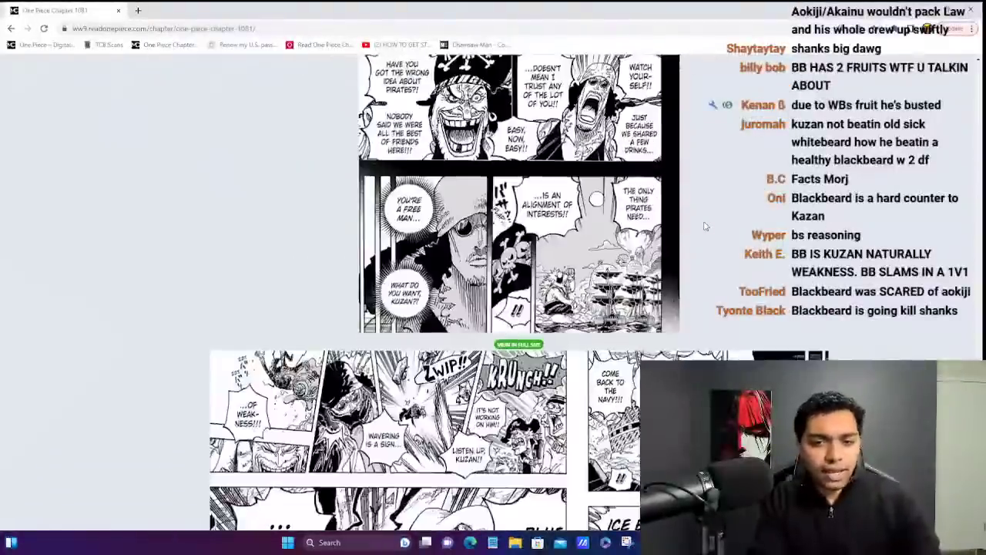
scroll(704, 226, up, 1)
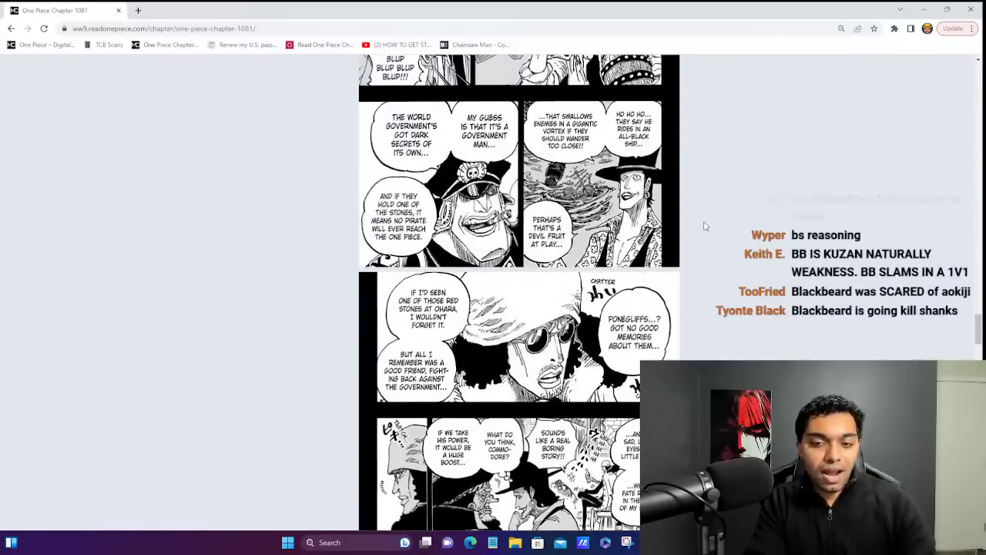
scroll(704, 226, down, 8)
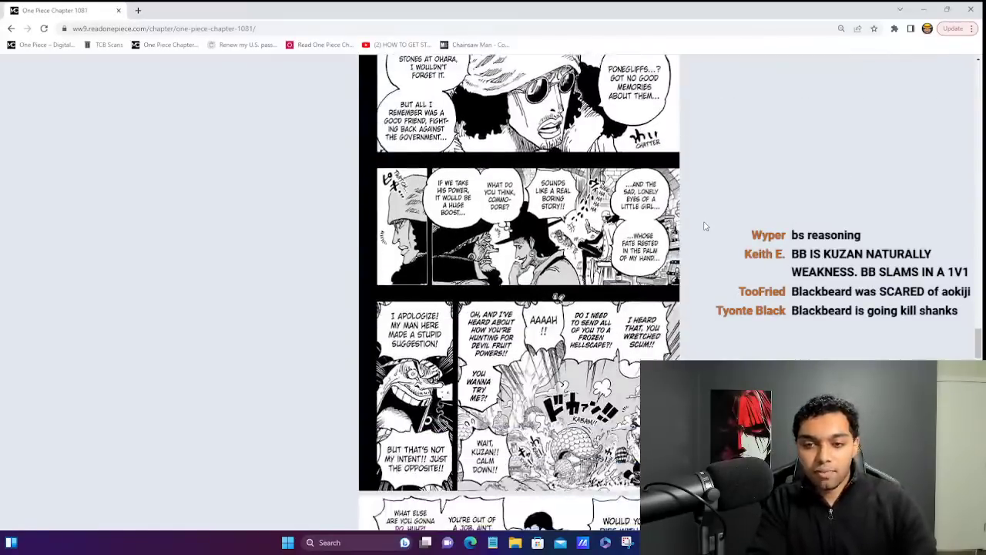
scroll(516, 293, down, 10)
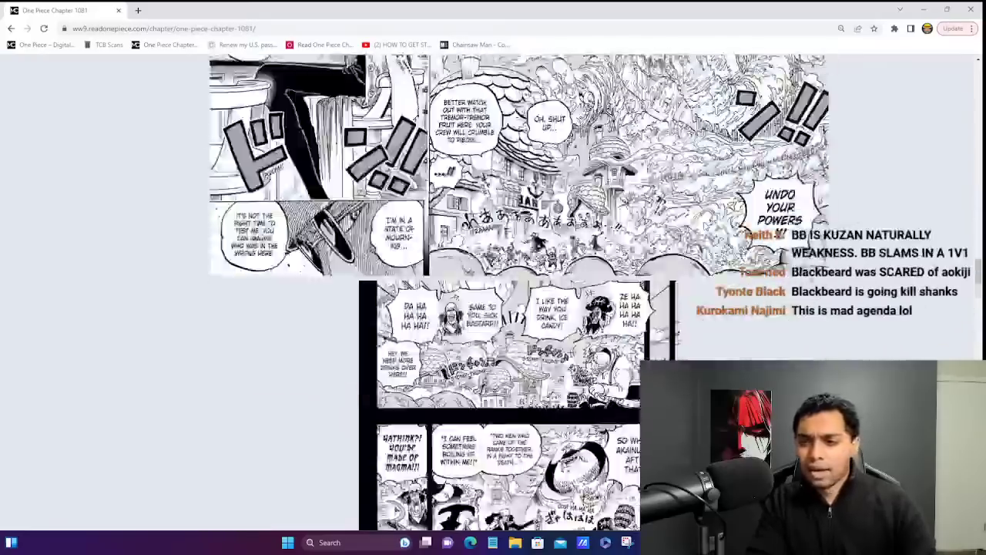
scroll(516, 293, down, 6)
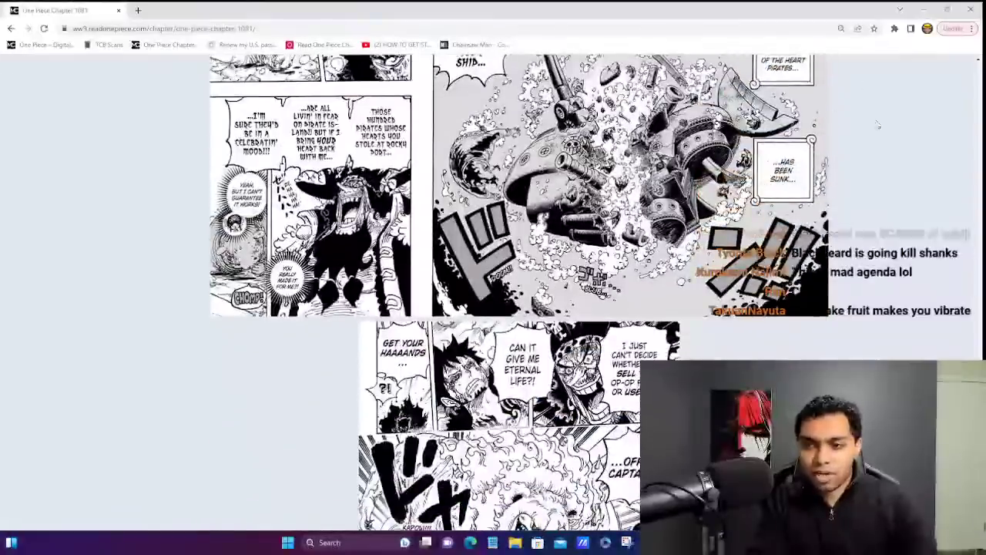
click(970, 10)
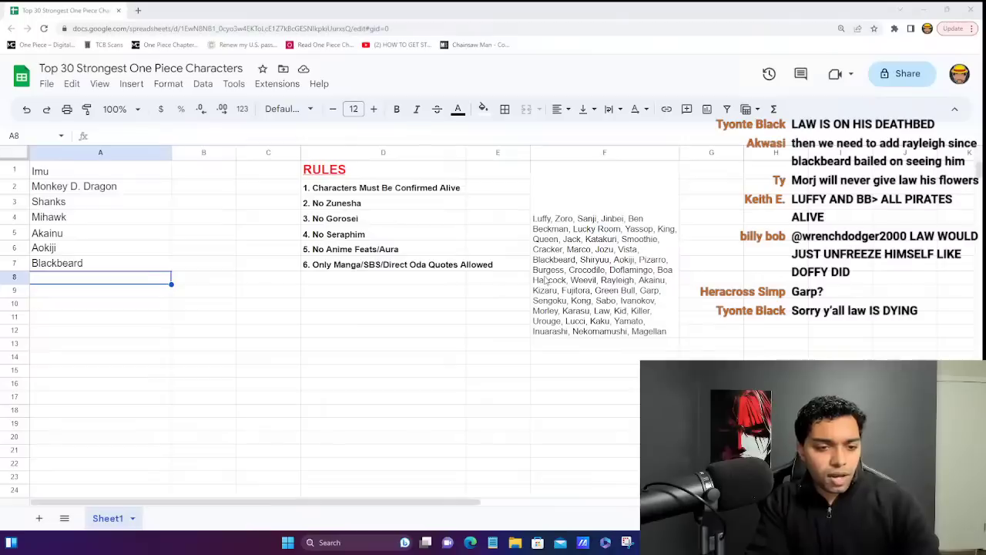
click(117, 267)
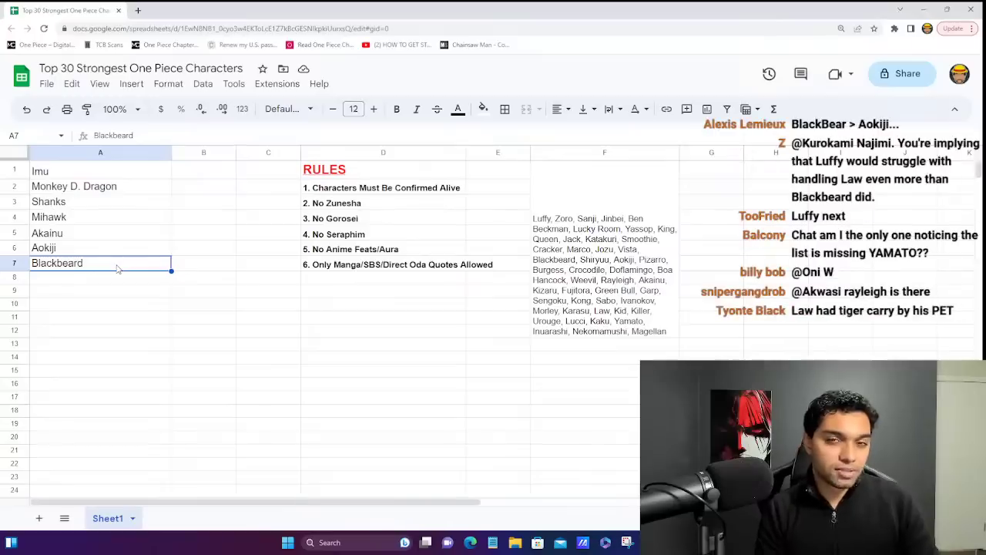
scroll(118, 268, down, 3)
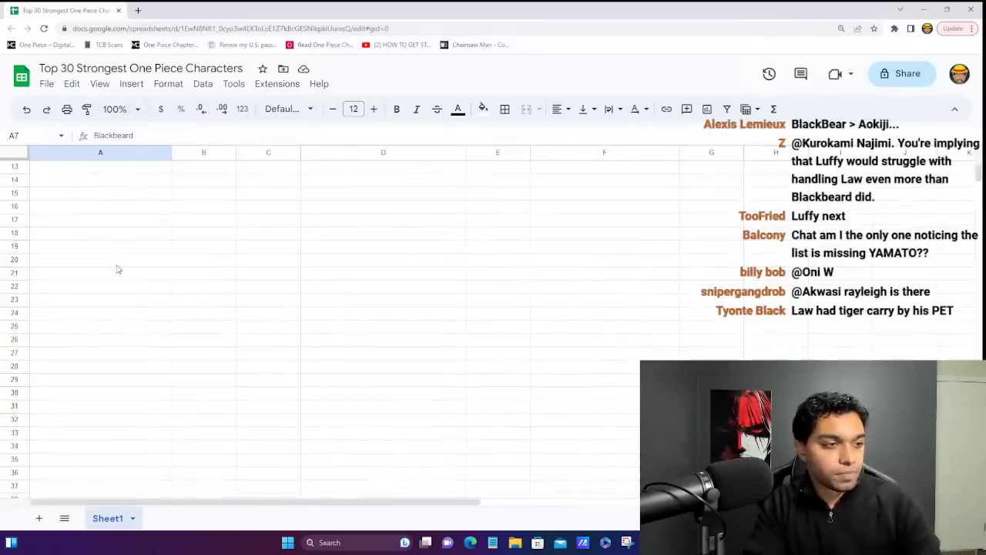
scroll(117, 268, up, 3)
click(79, 282)
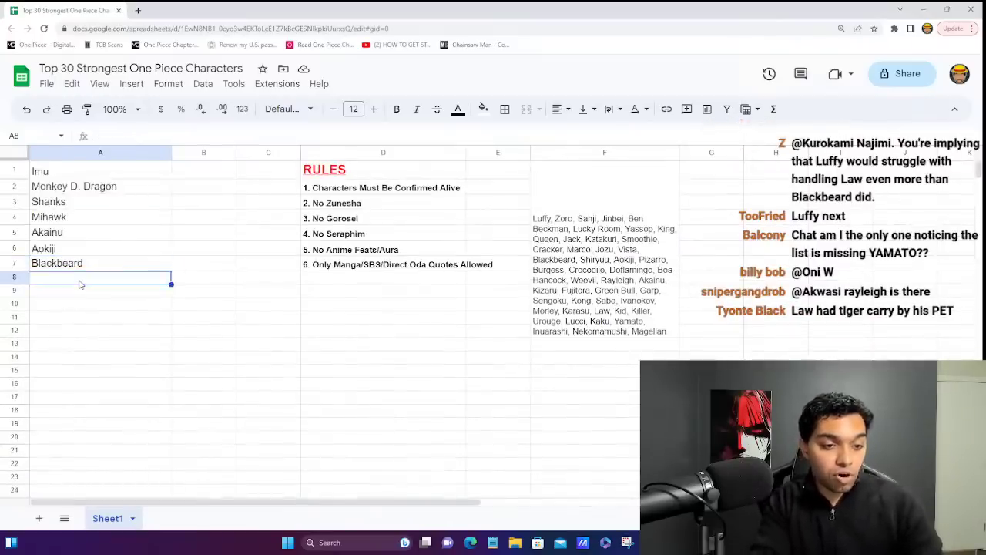
key(Up)
key(Up)
key(Up)
key(Down)
click(79, 282)
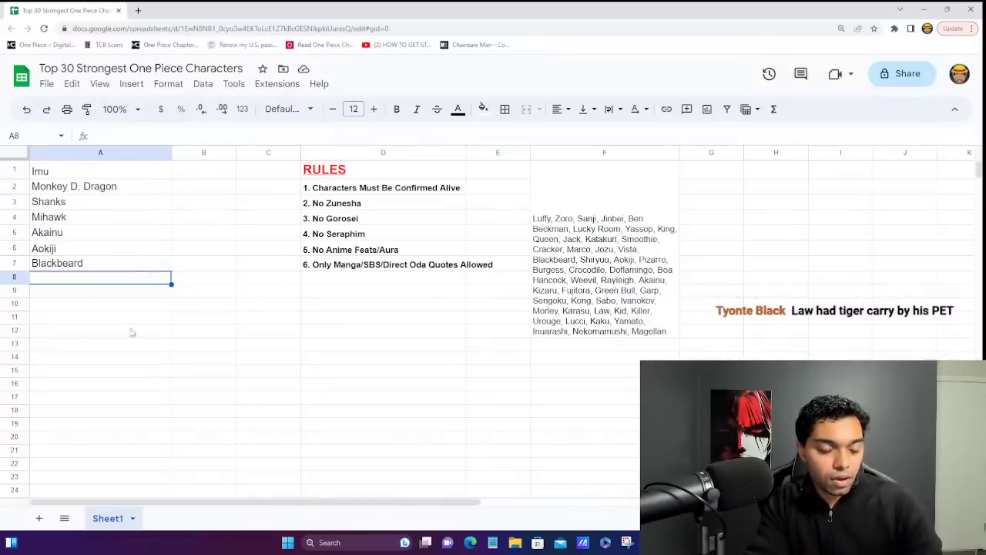
click(90, 264)
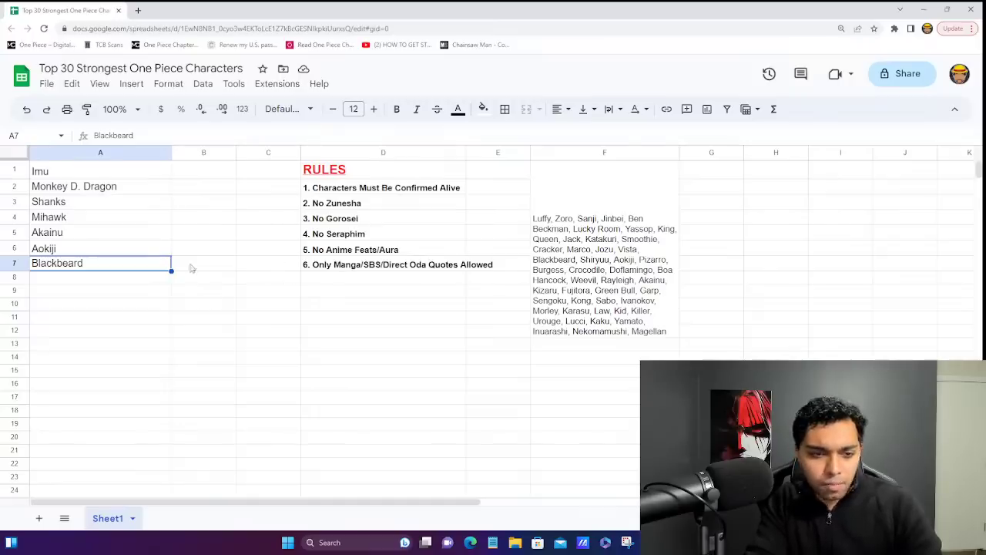
click(120, 282)
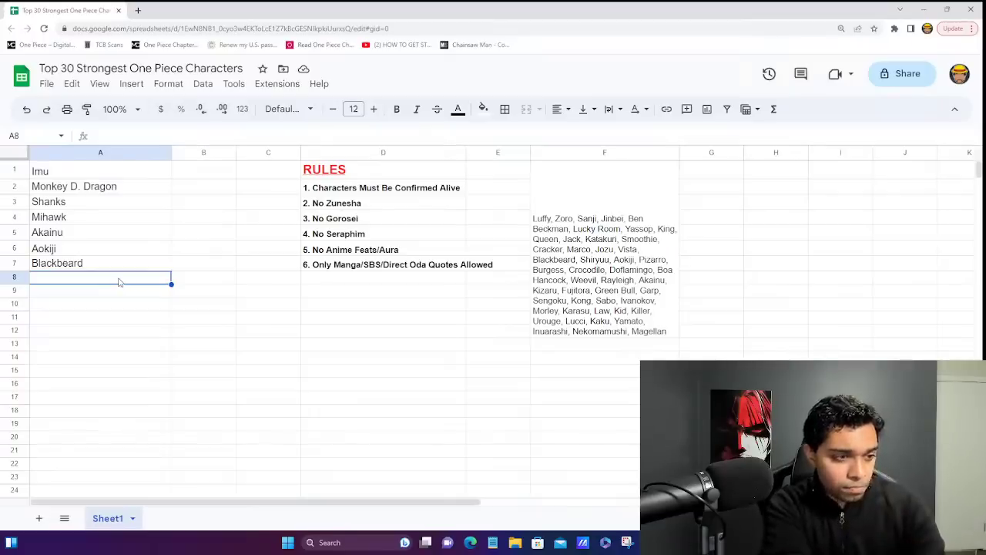
key(Up)
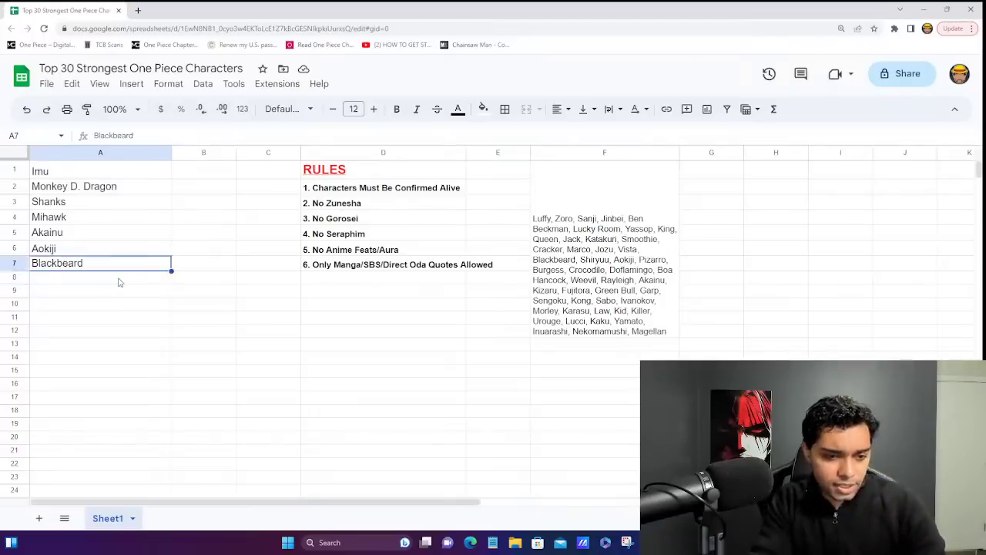
key(Up)
key(Down)
key(Right)
key(Left)
key(Up)
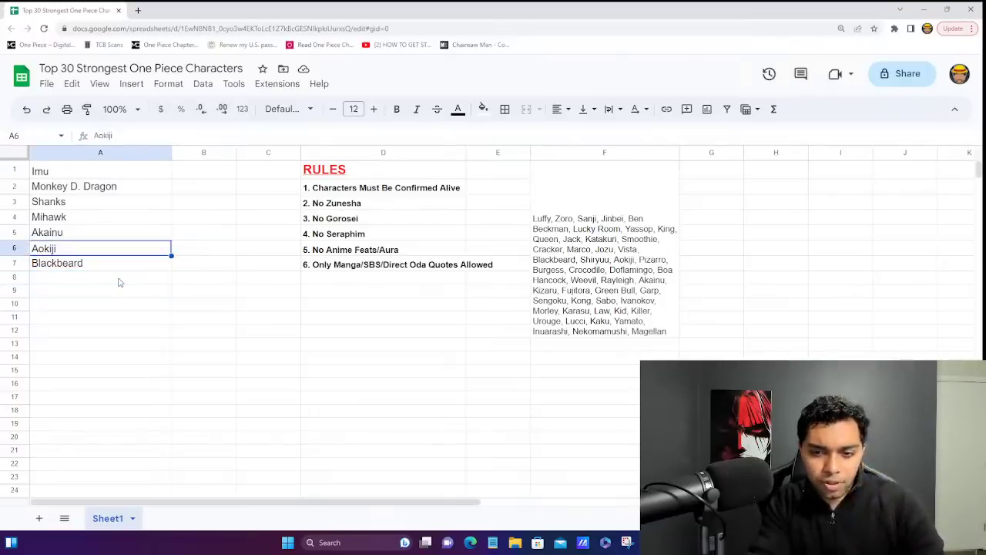
- Remove Aokiji from the list of remaining candidates in the merged cell F1:F12
click(570, 262)
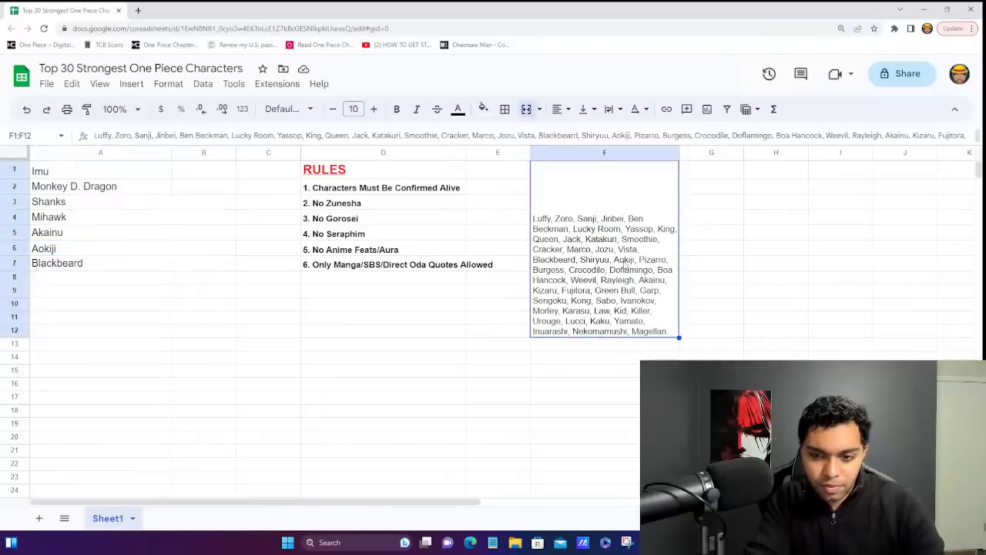
key(Return)
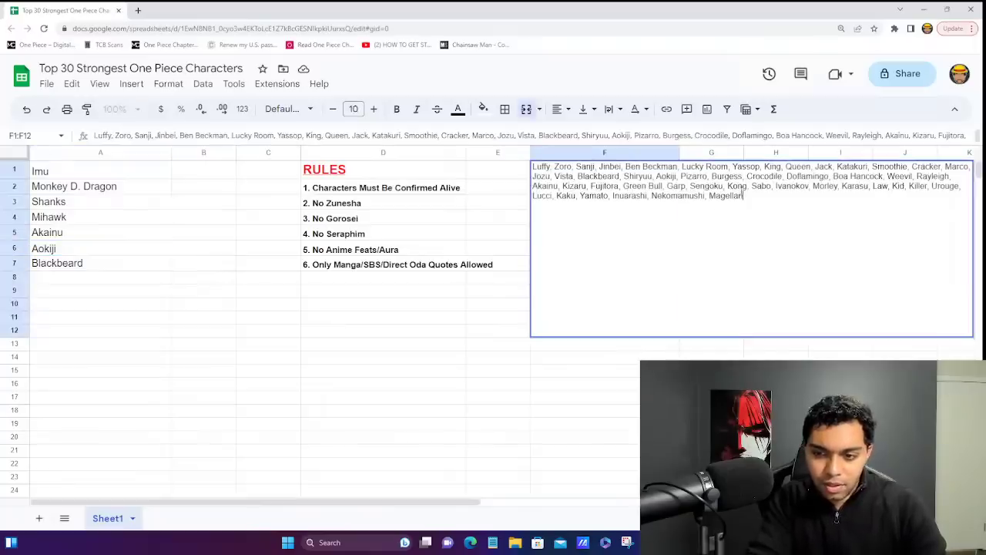
double_click(674, 177)
key(BackSpace)
key(BackSpace)
key(BackSpace)
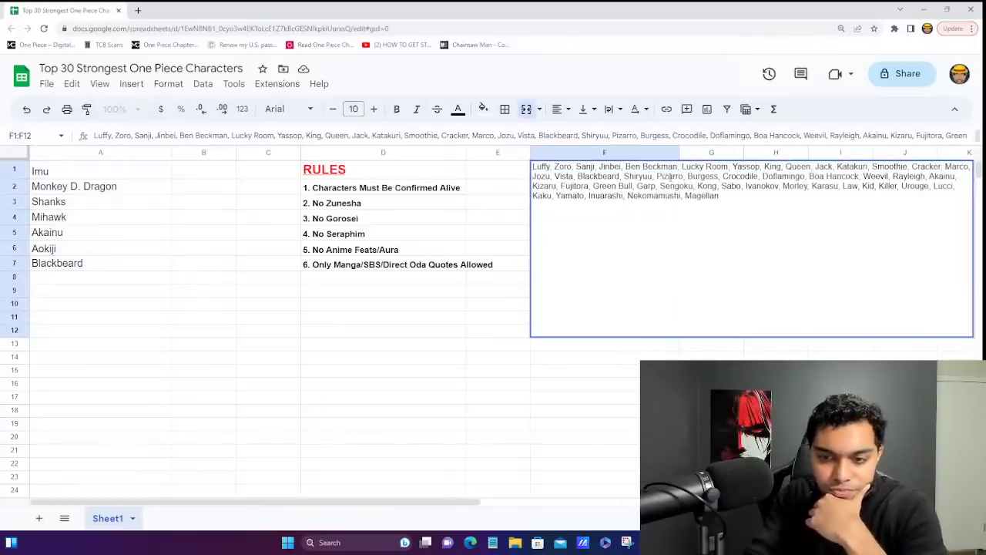
- Move Aokiji and Blackbeard down to cells A7 and A8 and enter Luffy in sixth place, in cell A6
click(98, 255)
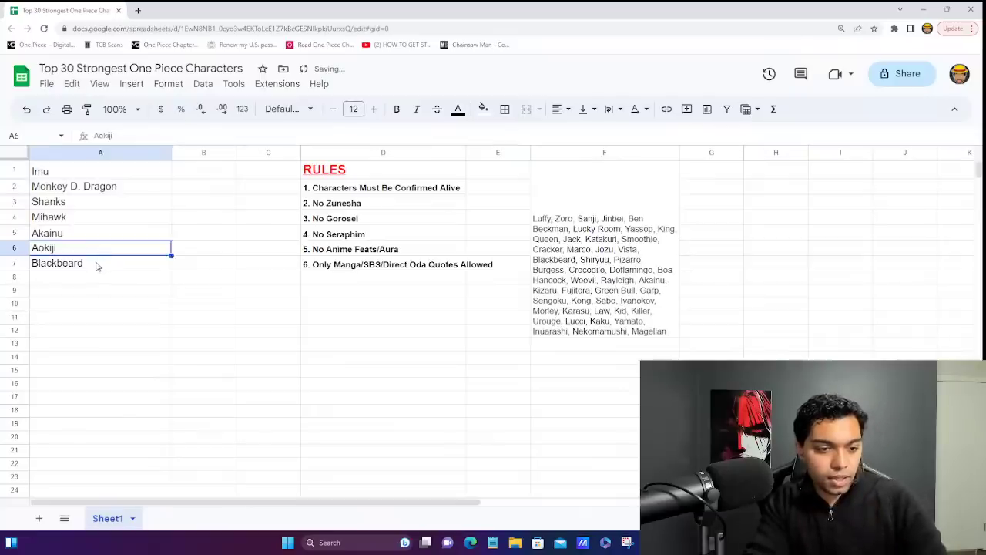
shift+click(97, 262)
drag(91, 272, 92, 285)
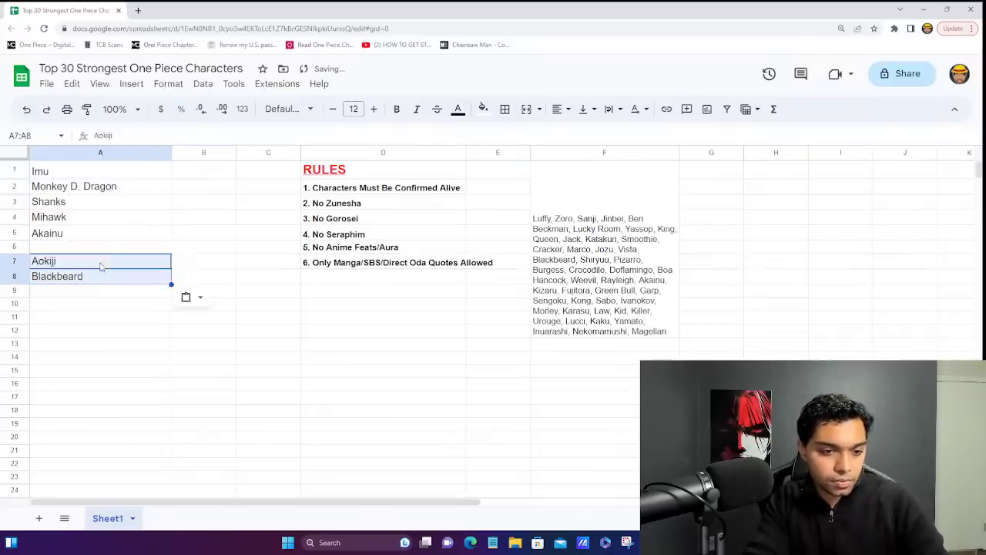
click(97, 253)
text(Luffy)
key(Return)
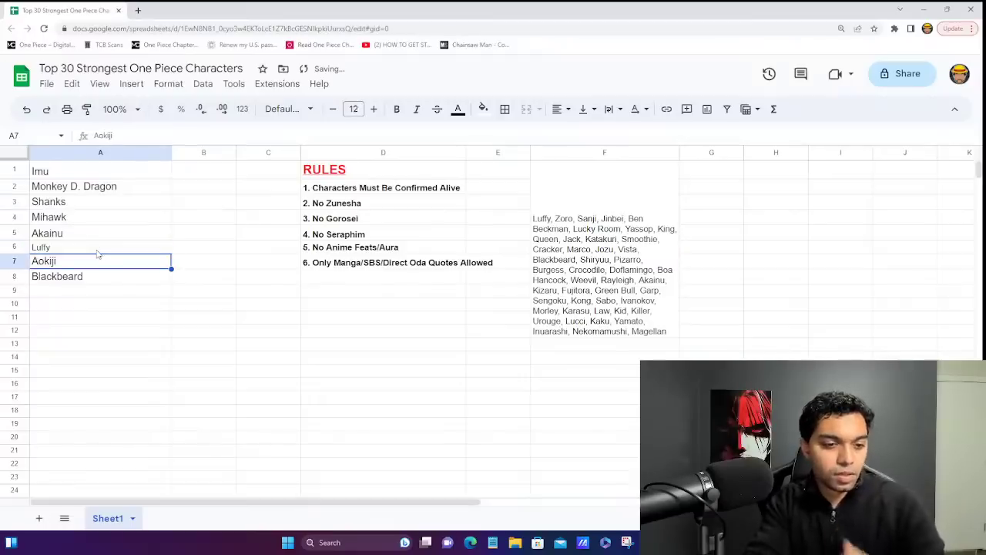
- Set the font size of the whole ranking column A to 12
click(94, 153)
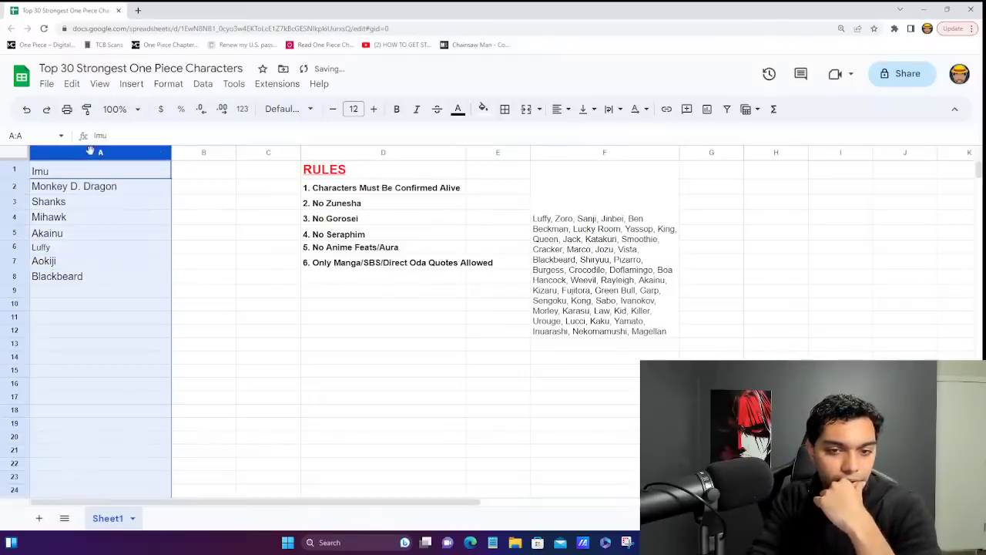
click(351, 109)
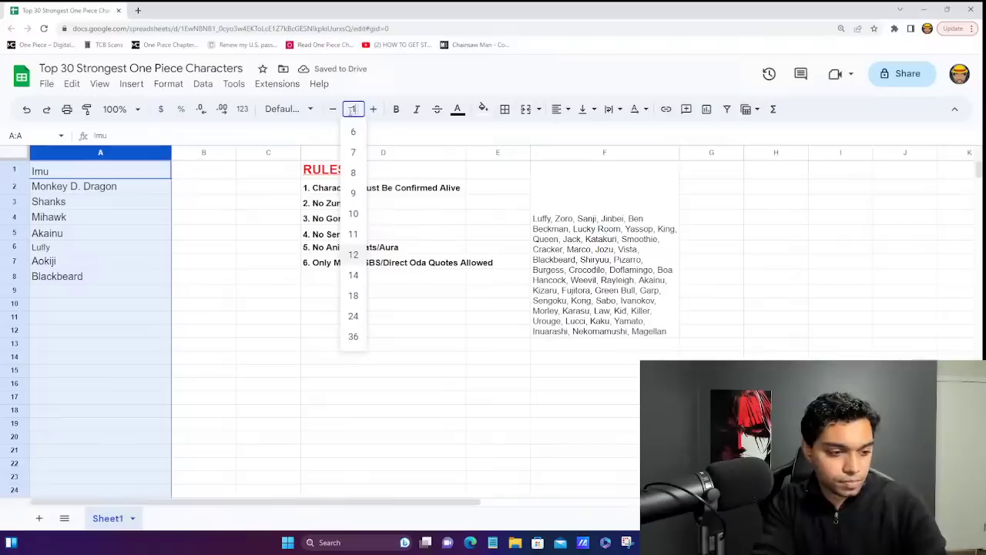
click(353, 255)
click(219, 250)
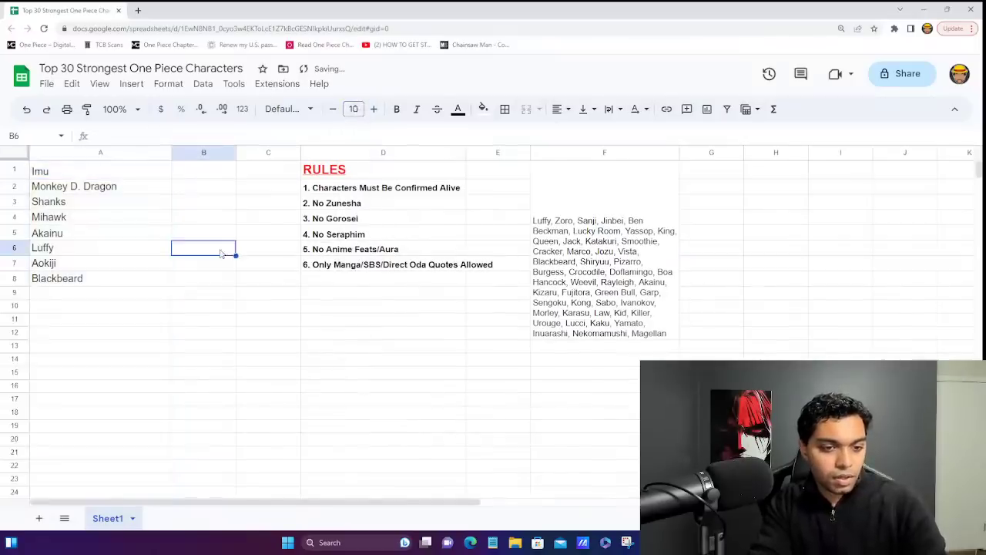
- Swap the fifth and sixth places by entering Luffy in cell A5 and Akainu in cell A6
click(114, 239)
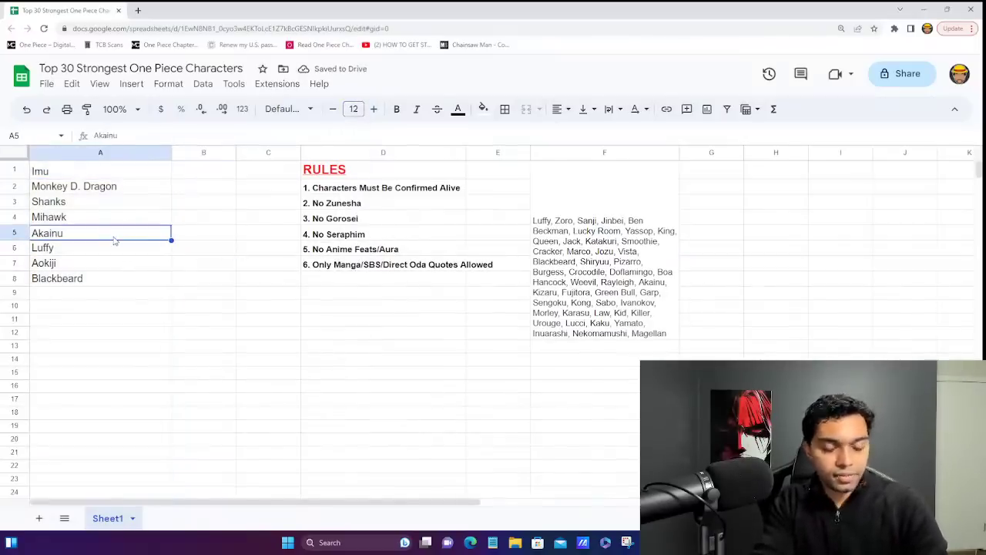
text(Lu)
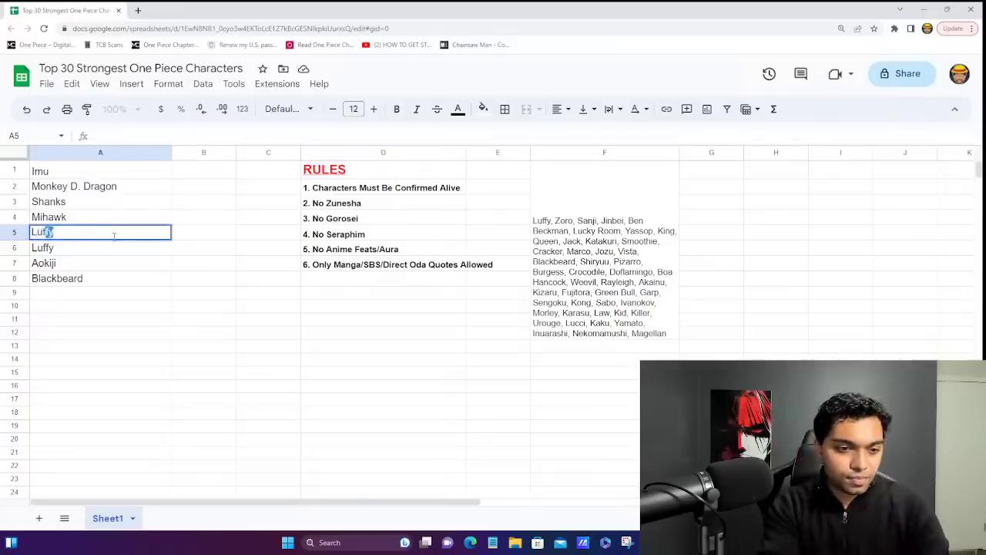
key(Return)
text(Akainu)
key(Return)
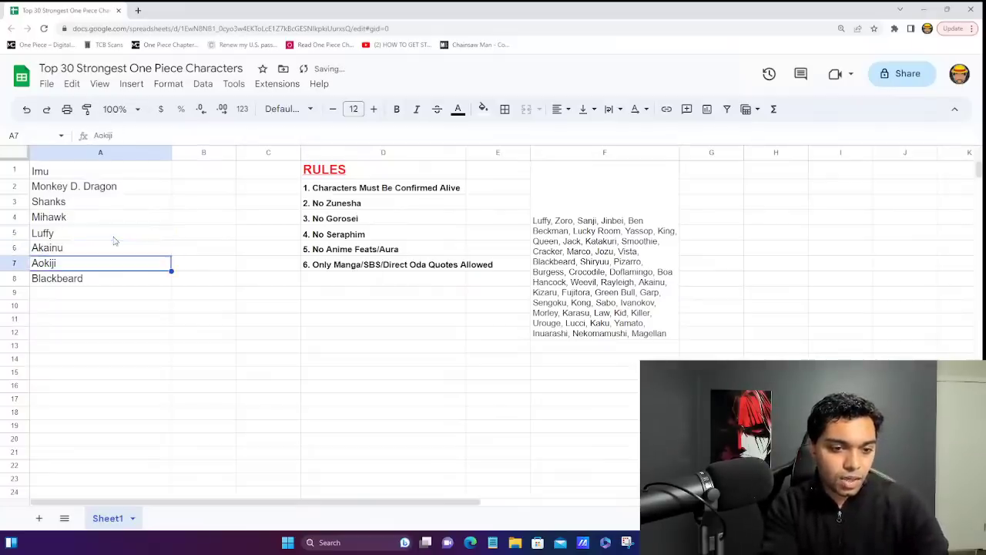
click(89, 233)
key(Down)
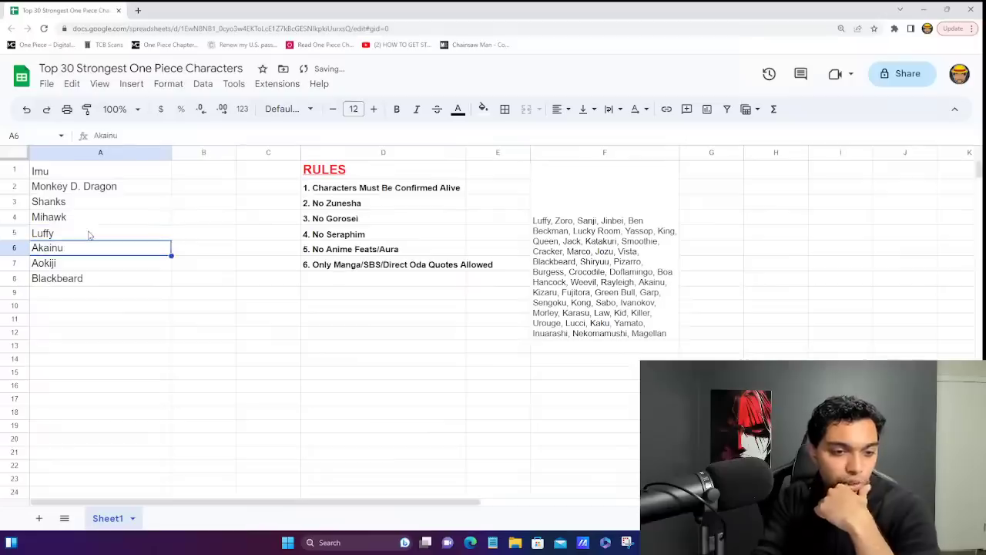
click(89, 234)
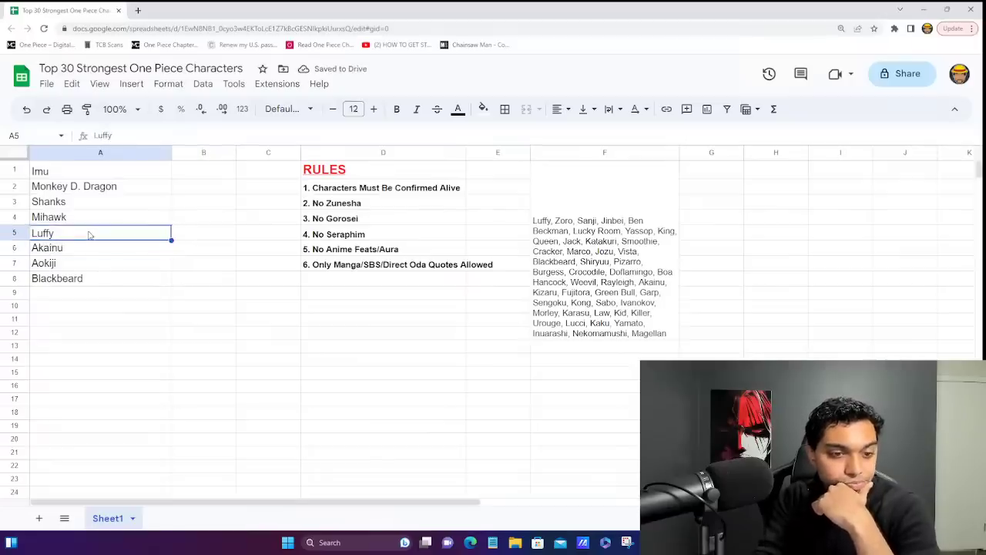
key(Down)
click(90, 234)
key(Down)
click(89, 233)
key(Down)
click(90, 233)
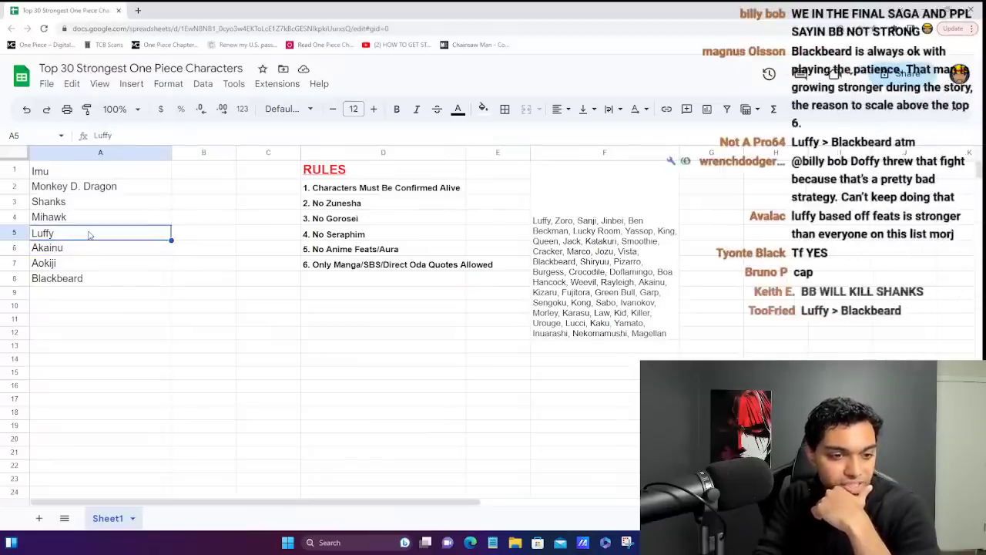
key(Down)
click(89, 233)
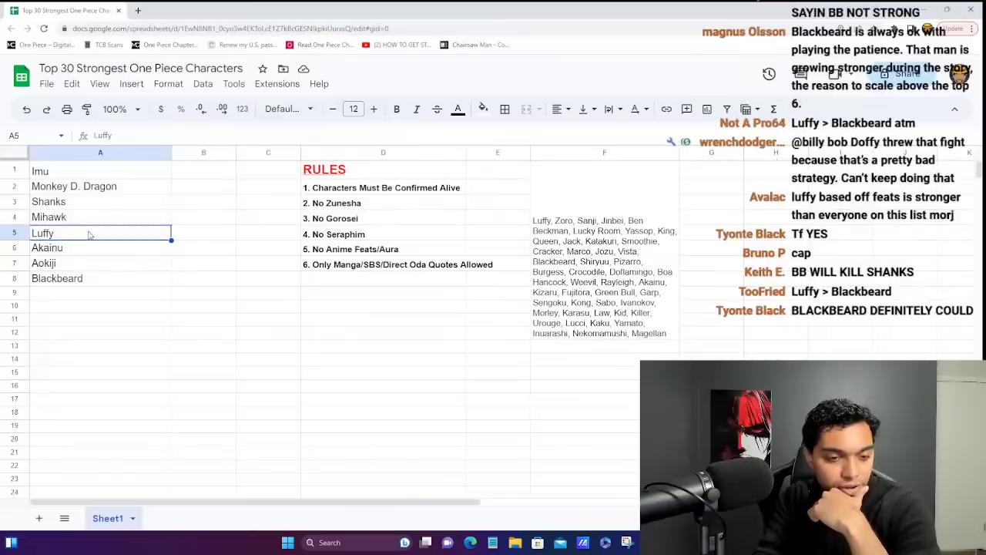
key(Down)
click(89, 233)
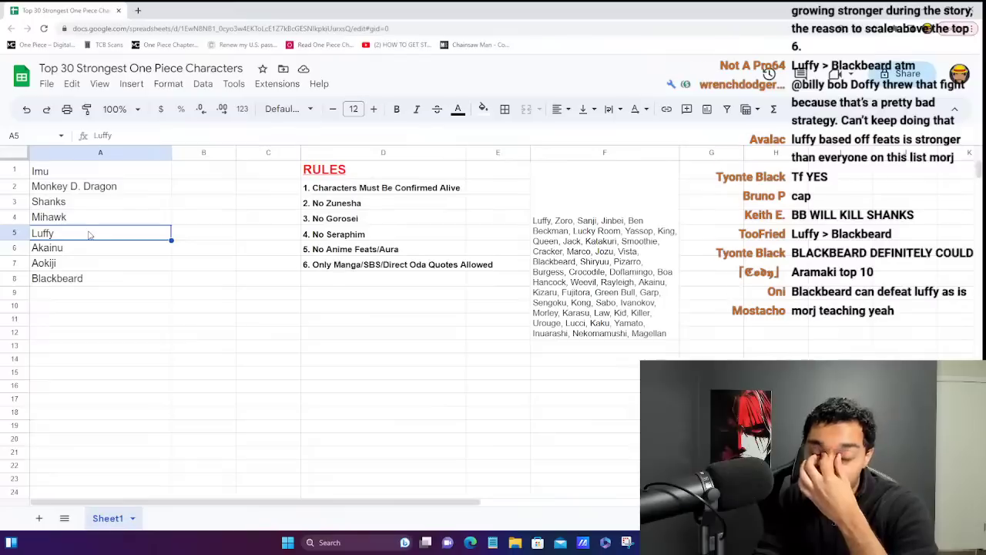
key(Down)
key(Up)
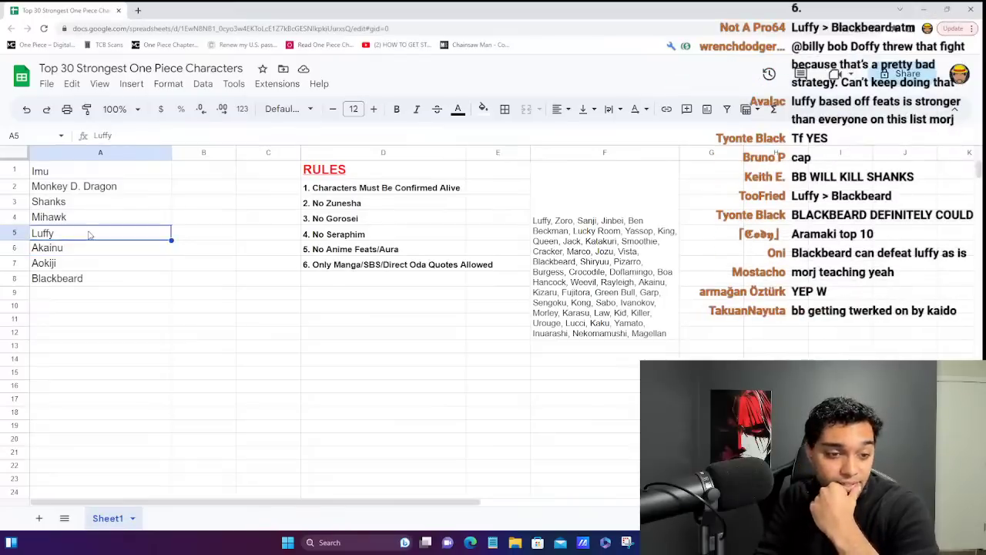
key(Down)
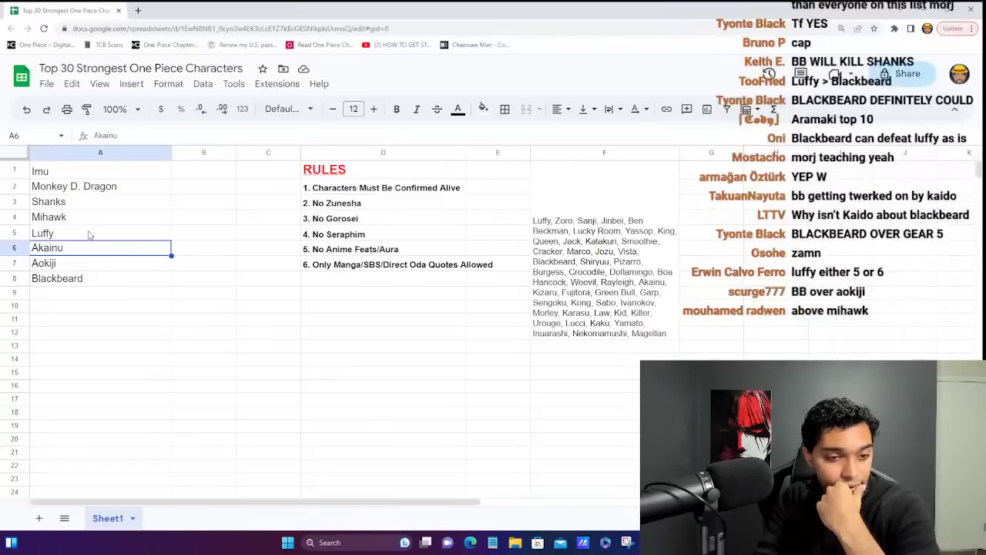
- Remove Blackbeard and Luffy from the list of remaining candidates in the merged cell F1:F12
click(645, 251)
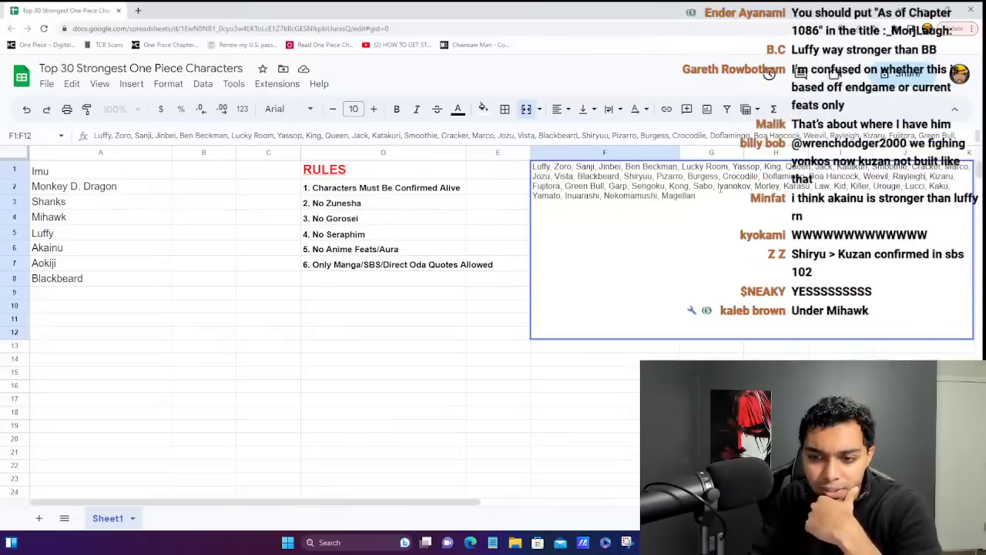
double_click(594, 177)
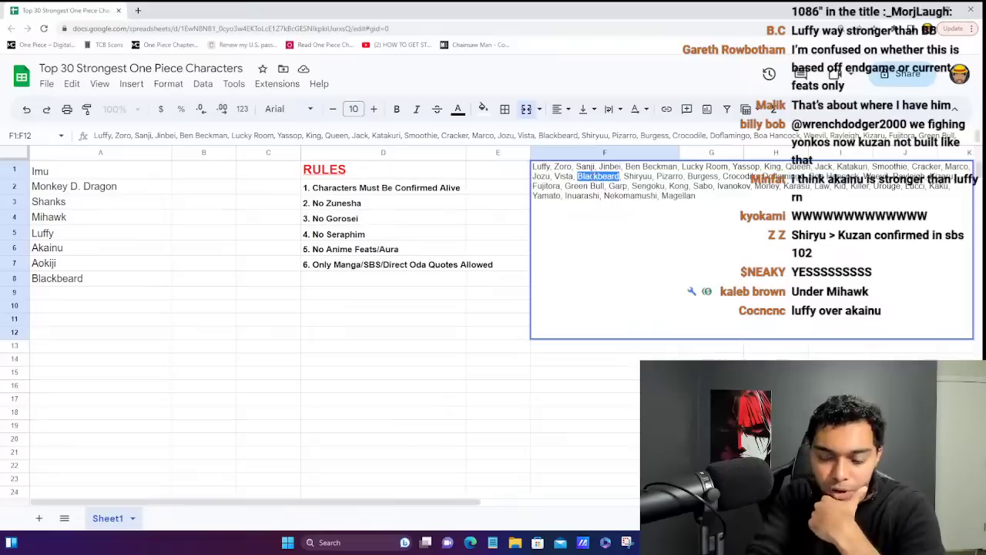
key(BackSpace)
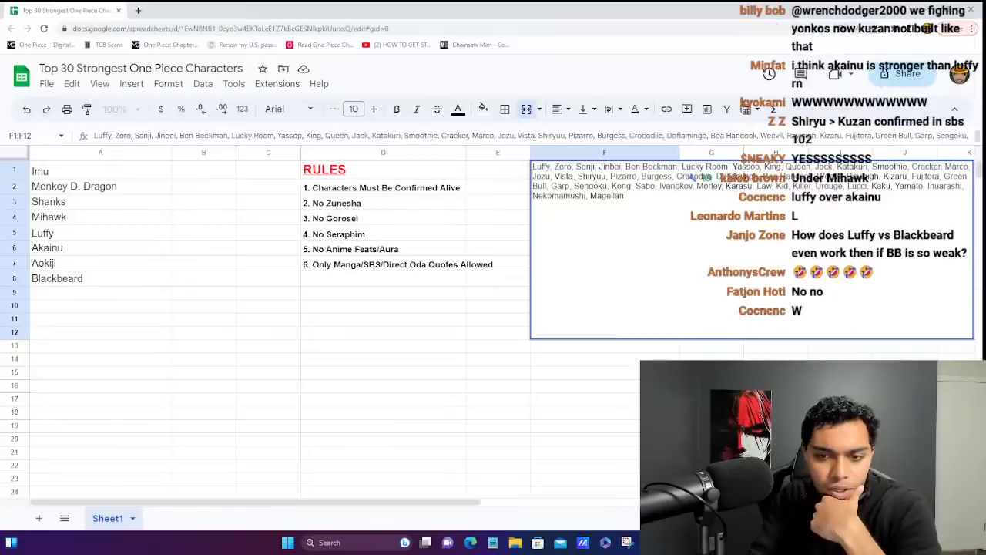
key(ctrl+Home)
key(ctrl+shift+Right)
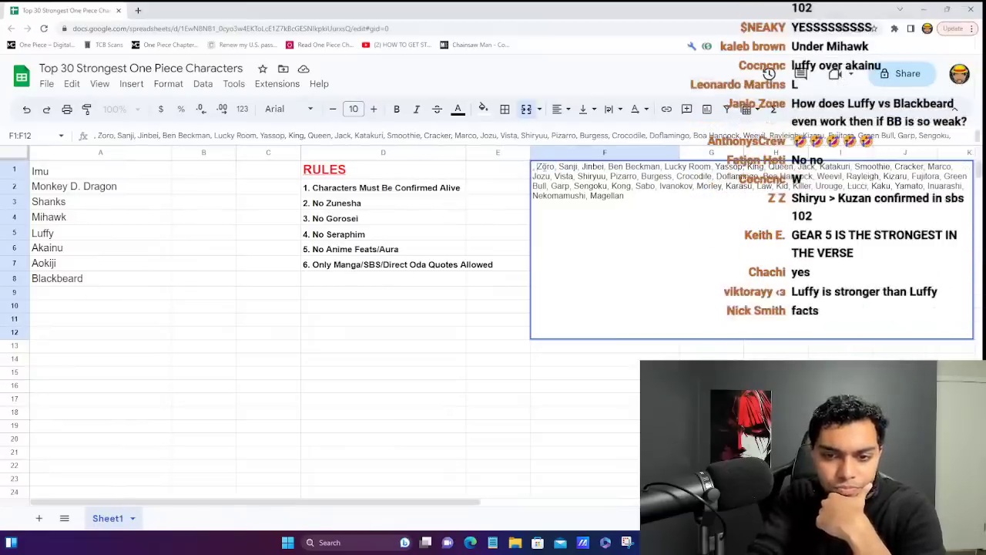
key(Delete)
key(Delete)
key(Delete)
click(80, 299)
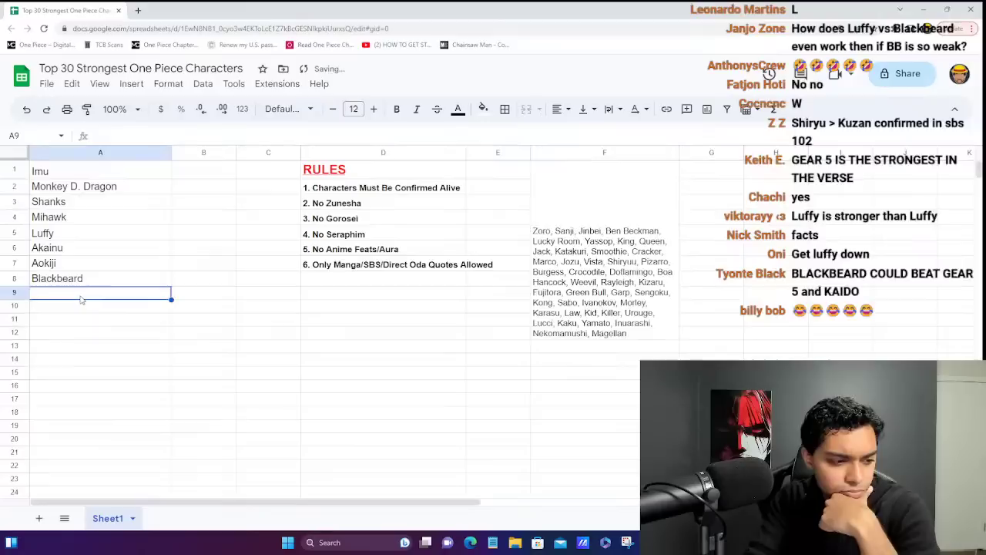
click(103, 238)
key(Down)
click(103, 238)
key(Down)
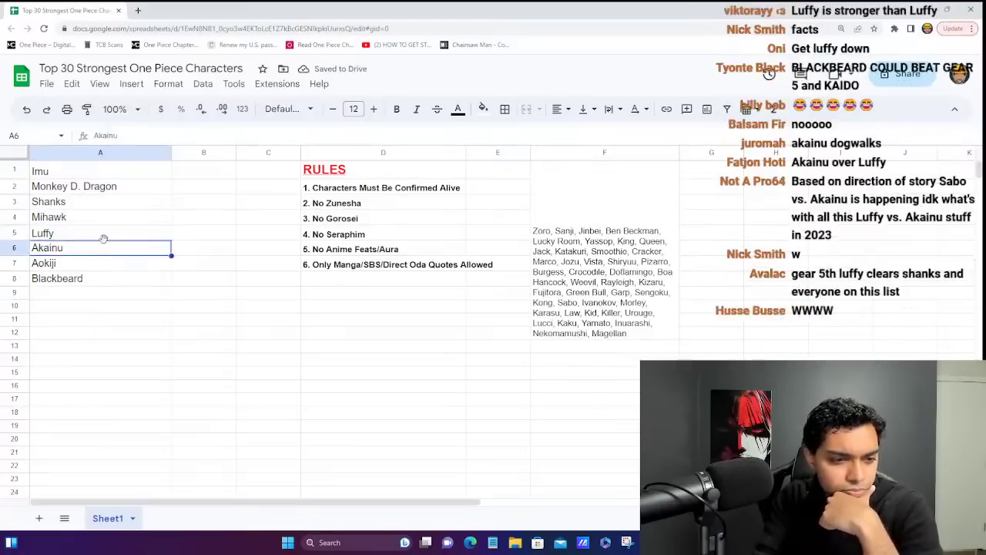
- Add Kizaru, Fujitora and Green Bull to the ranking in cells A9, A10 and A11
key(Down)
key(Down)
key(Down)
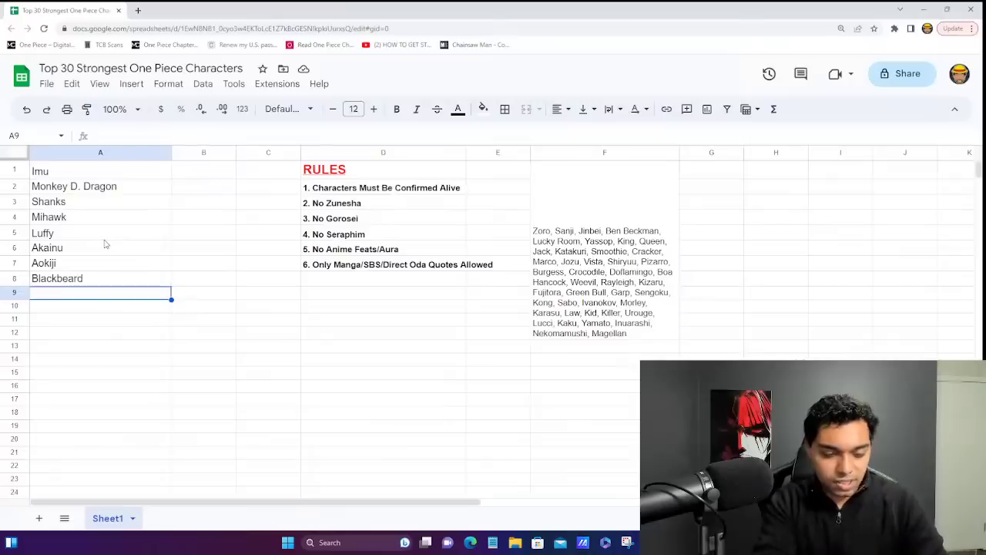
text(Kizaru)
key(Return)
text(Fu)
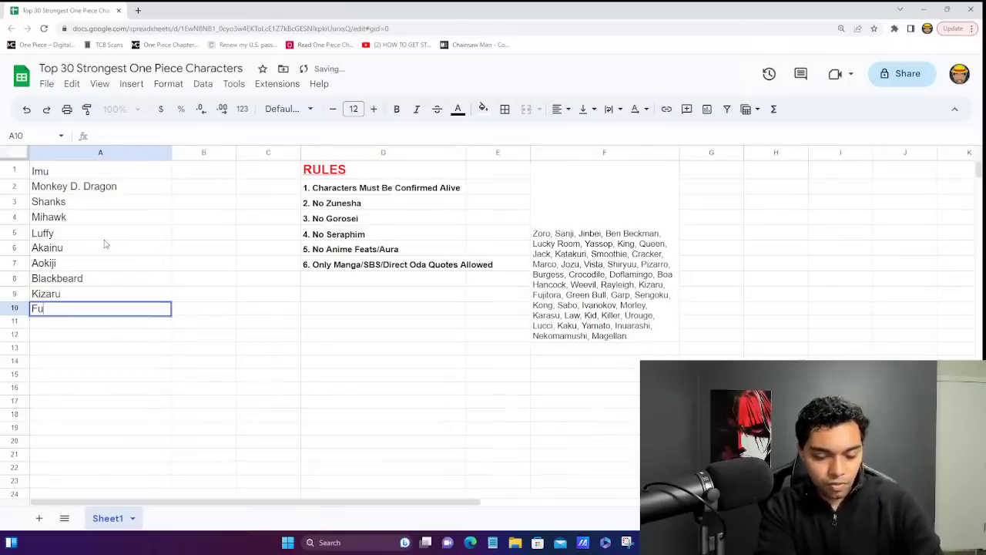
text(jitora)
key(Return)
text(Green Bull)
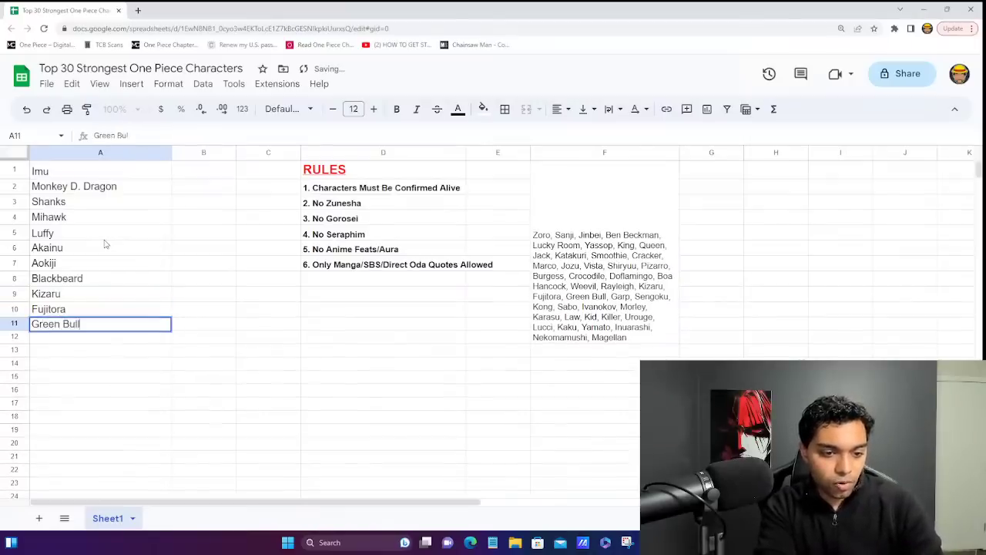
key(Return)
- Remove Kizaru, Fujitora and Green Bull from the list of remaining candidates in the merged cell F1:F12
double_click(622, 297)
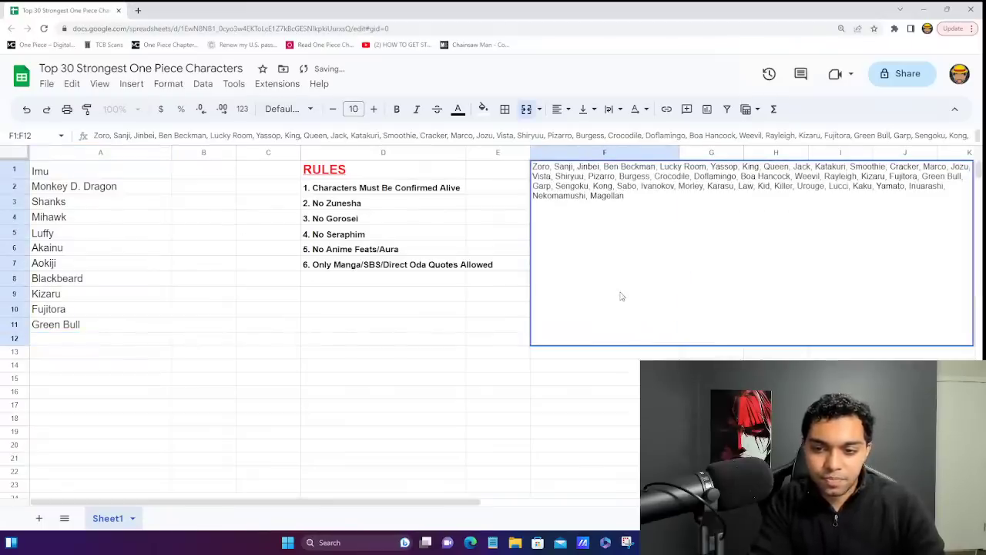
double_click(882, 177)
key(BackSpace)
key(BackSpace)
key(BackSpace)
double_click(875, 176)
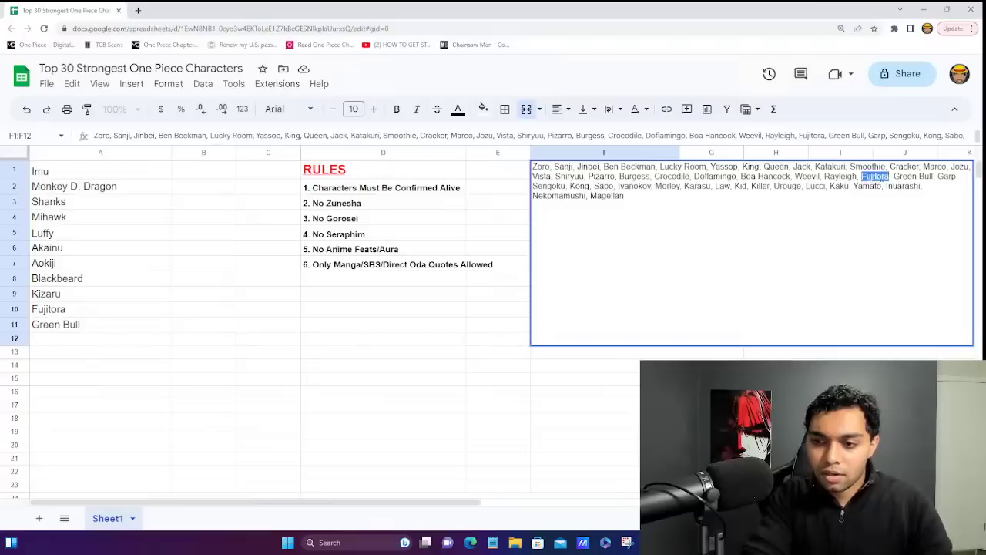
key(BackSpace)
key(BackSpace)
key(BackSpace)
double_click(872, 176)
key(BackSpace)
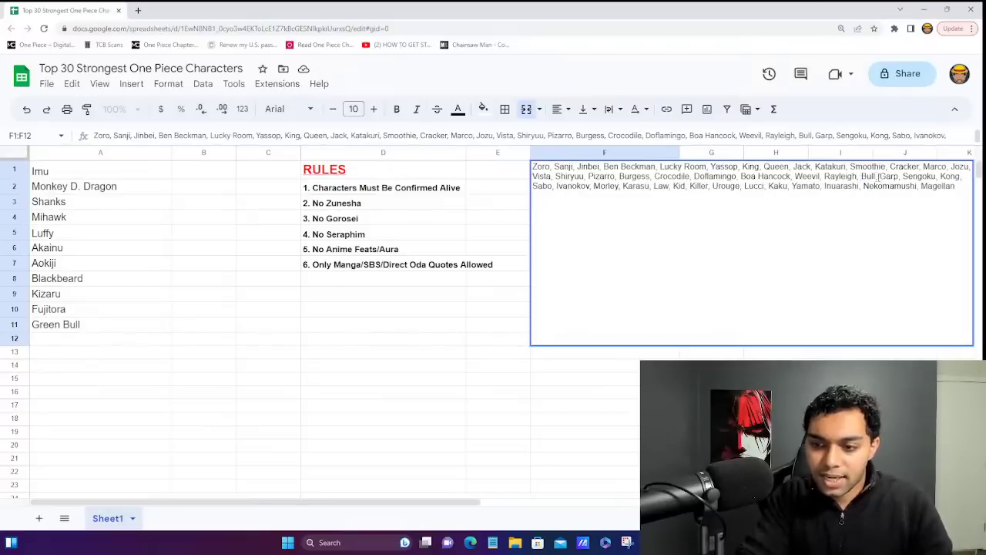
double_click(869, 176)
key(BackSpace)
key(BackSpace)
key(BackSpace)
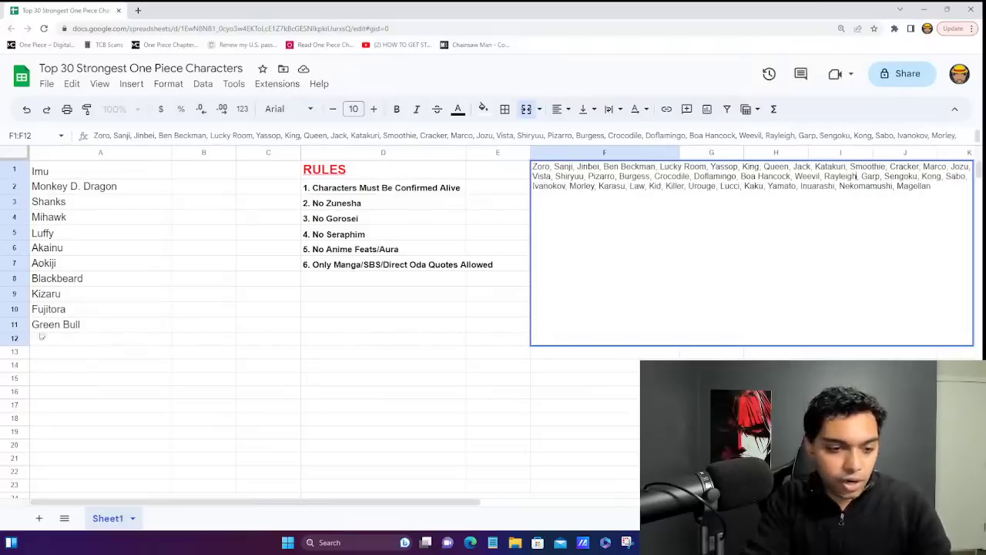
click(109, 339)
- Move Green Bull down to cell A12 and enter Garp in eleventh place, in cell A11
click(100, 295)
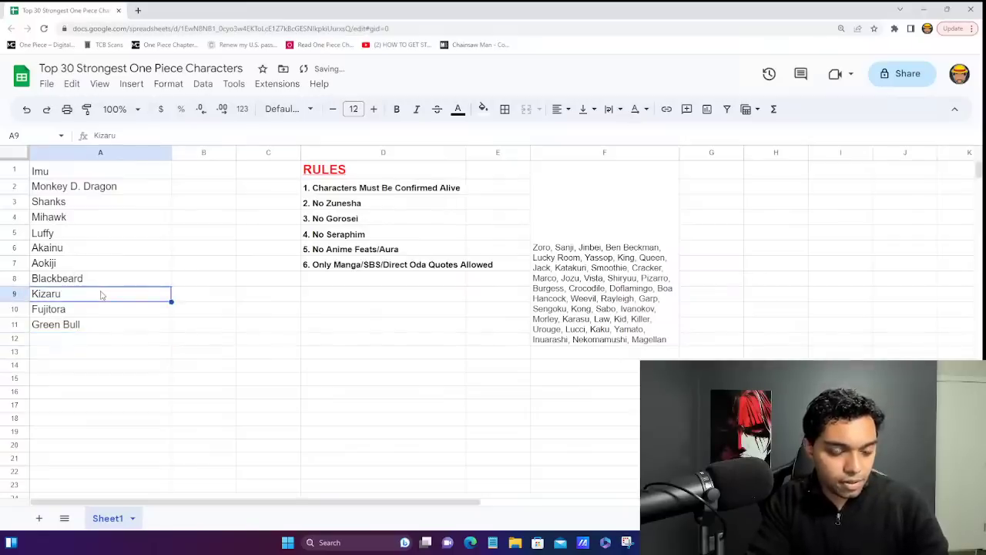
click(93, 310)
click(93, 325)
key(ctrl+x)
key(Down)
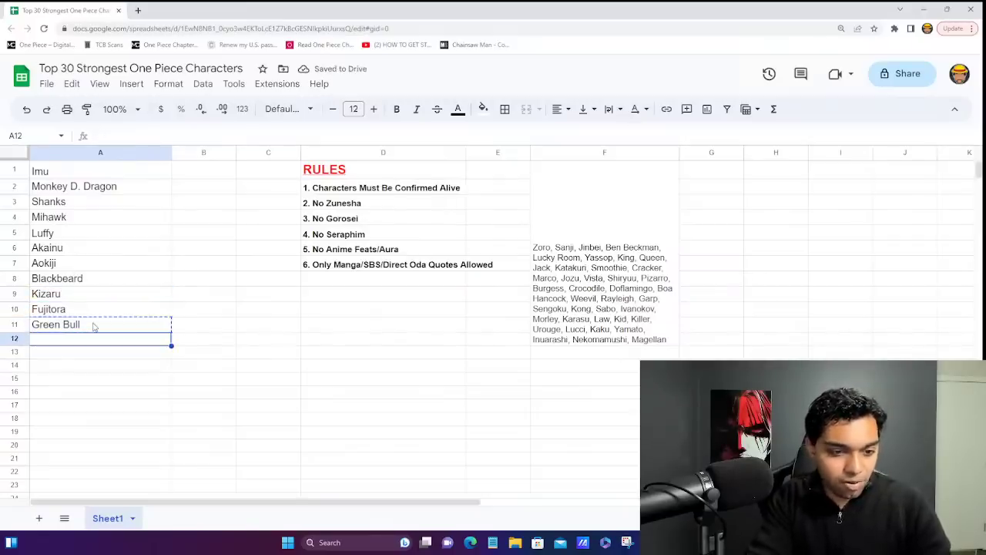
key(ctrl+v)
key(Up)
text(Gar)
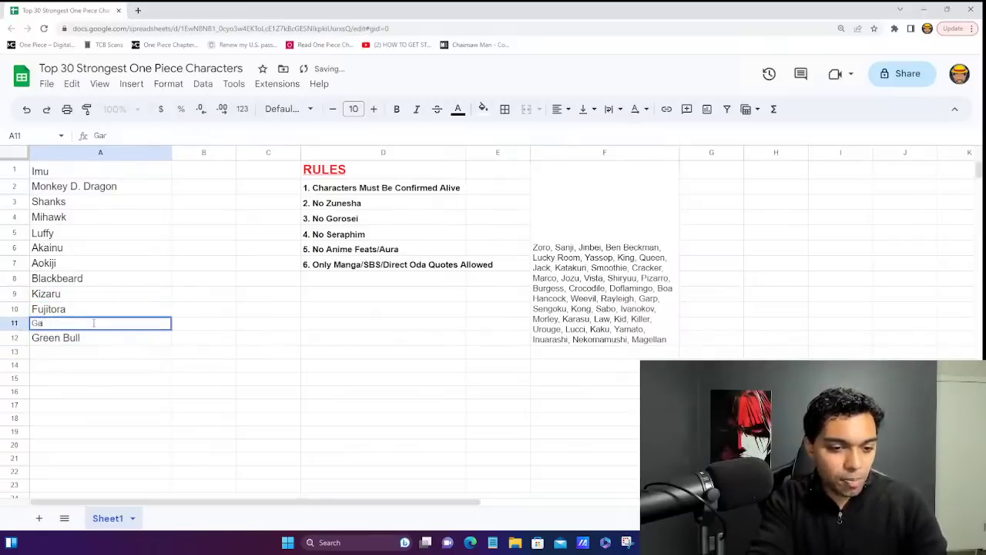
text(Gar)
key(Return)
- Set the font size of Garp's entry in cell A11 to 12
double_click(93, 323)
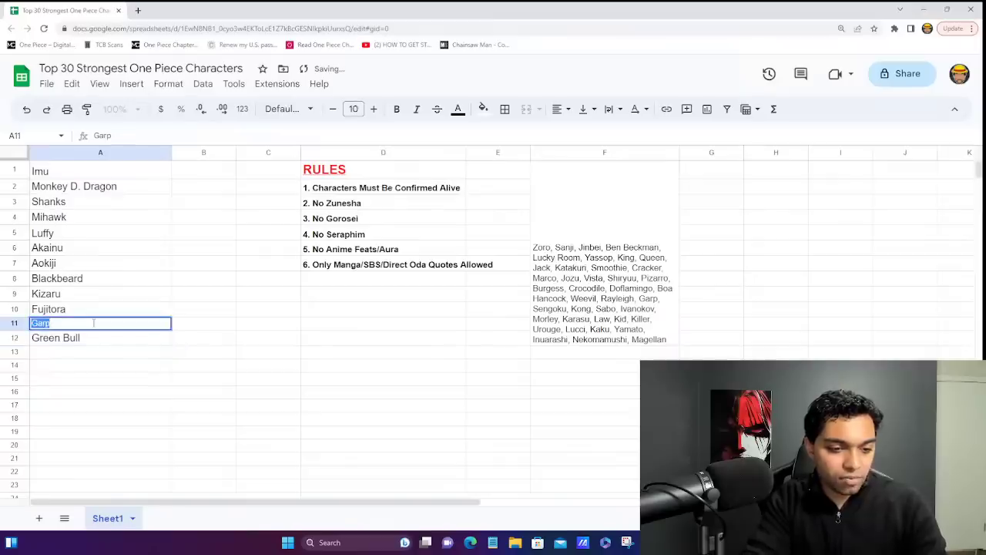
click(354, 108)
click(353, 255)
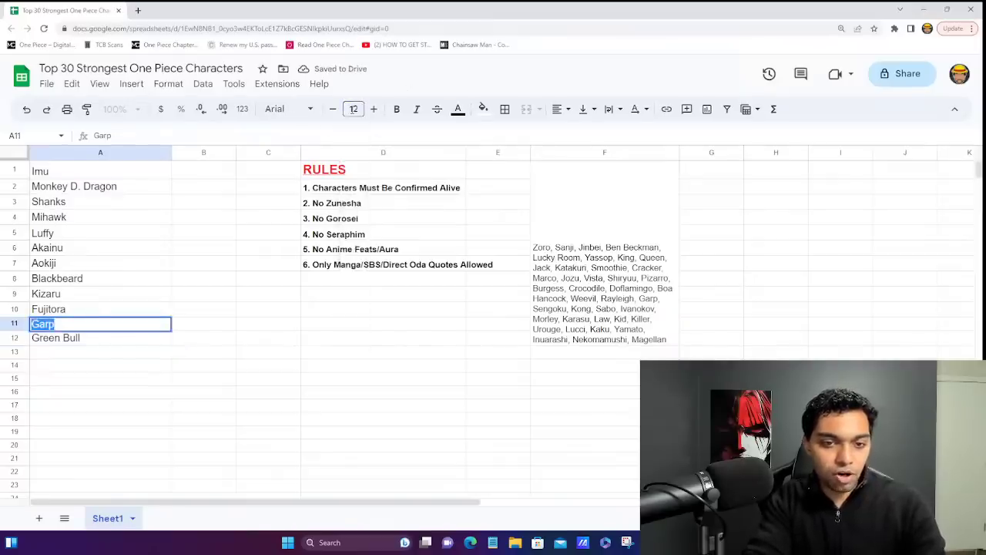
click(166, 314)
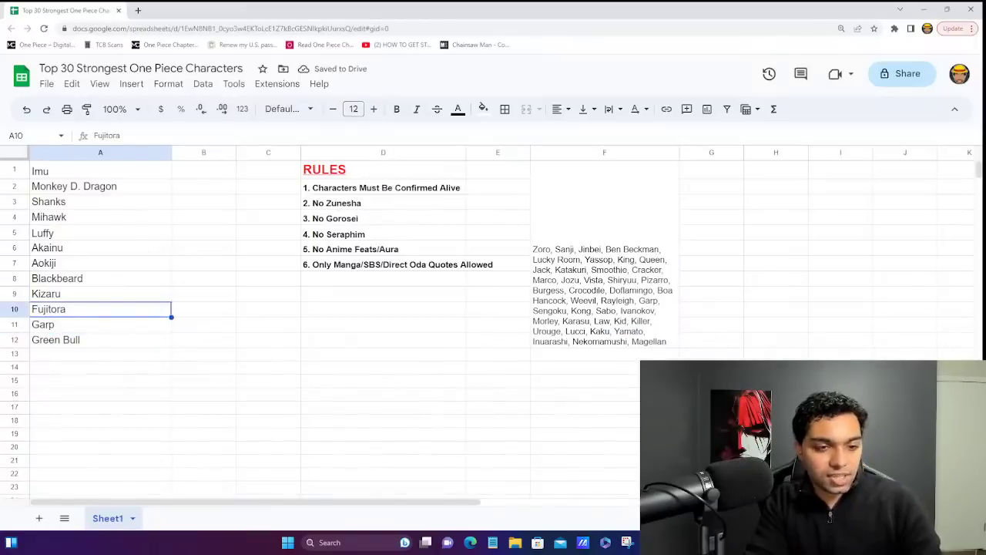
click(145, 331)
key(Down)
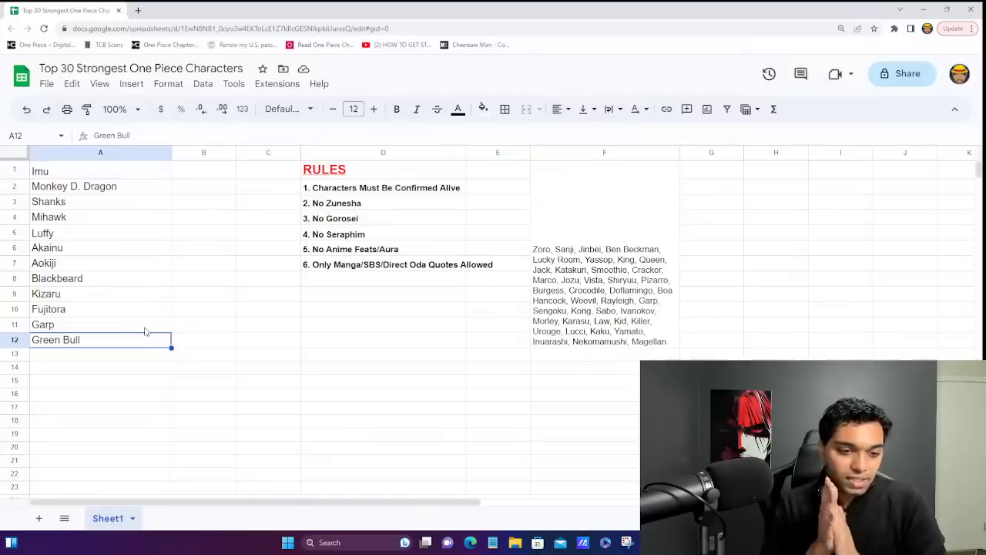
click(121, 255)
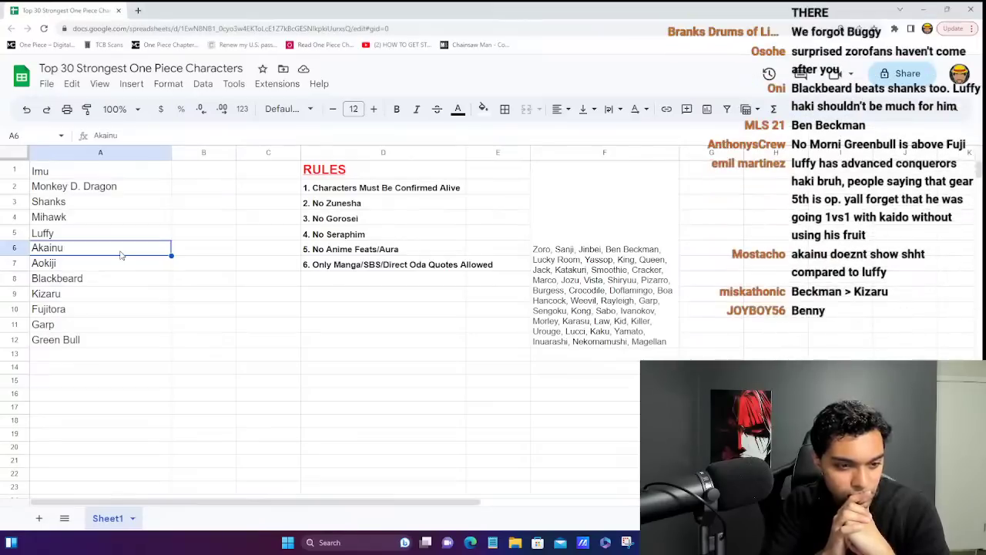
key(Down)
key(Down)
key(Down)
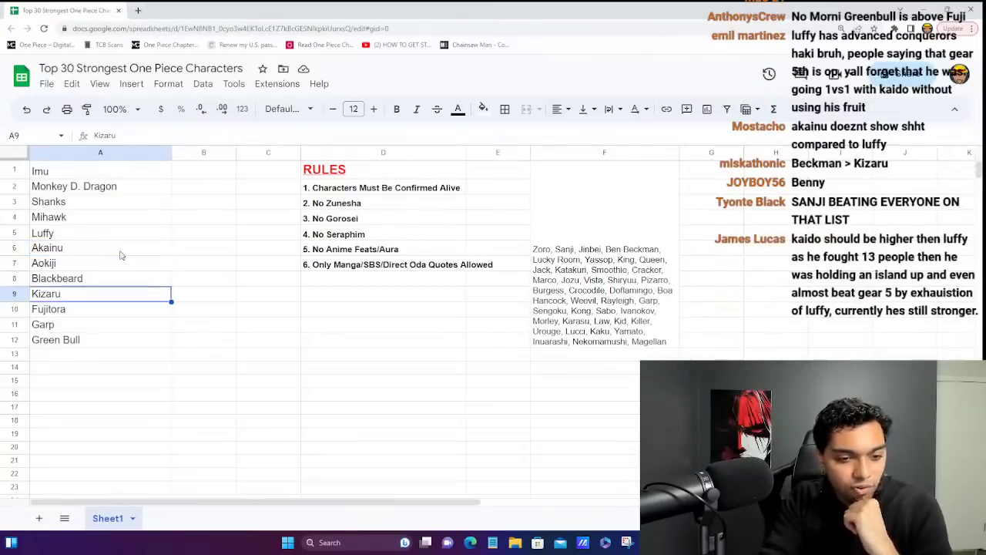
key(Up)
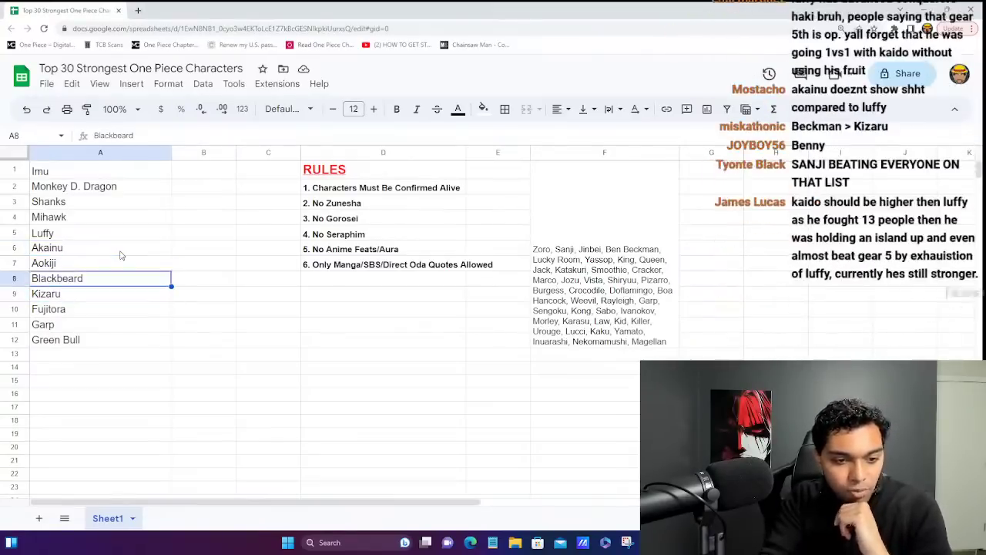
key(Down)
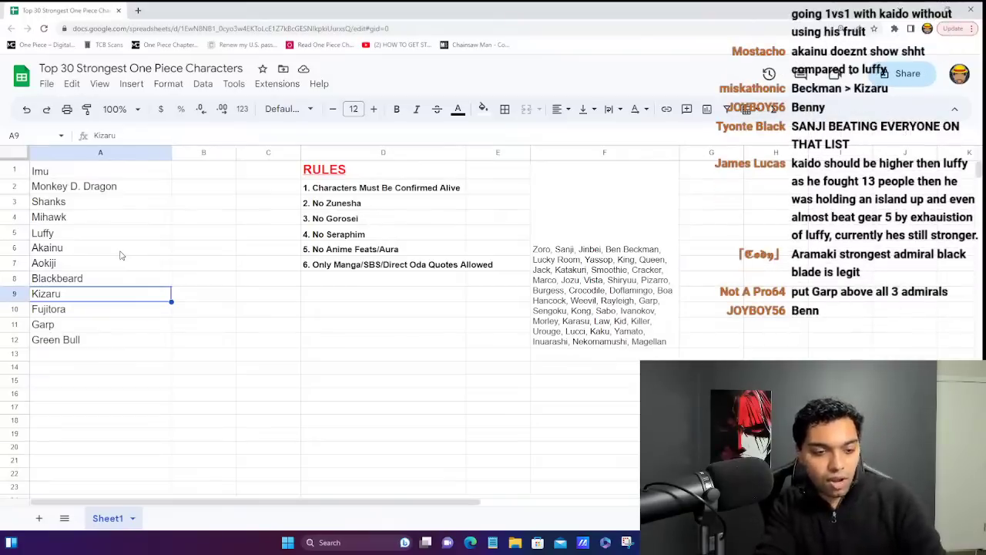
key(Down)
key(Down)
key(Down)
key(Down)
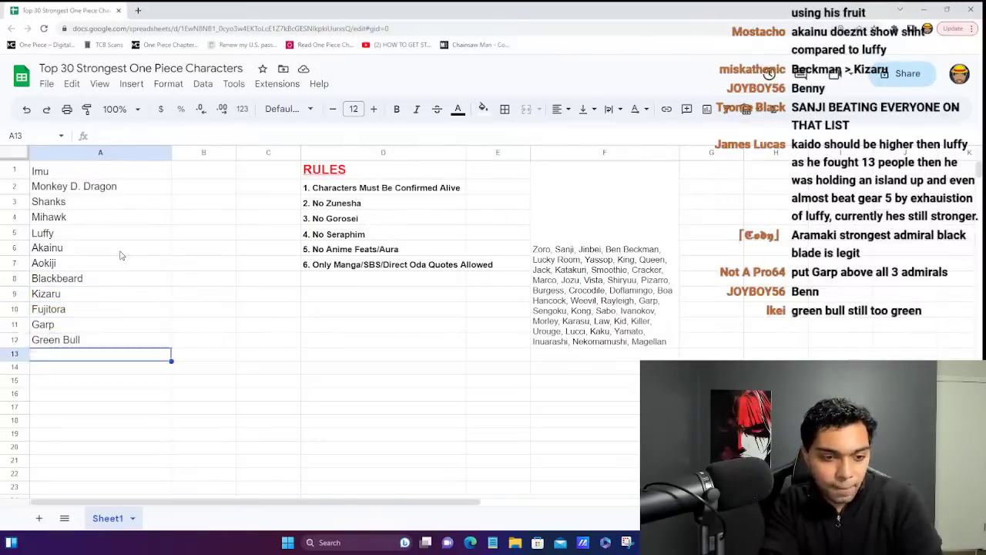
- Enter Rayleigh in thirteenth place of the ranking, in cell A13
key(Up)
key(Up)
key(Up)
key(Up)
key(Down)
key(Down)
key(Down)
key(Down)
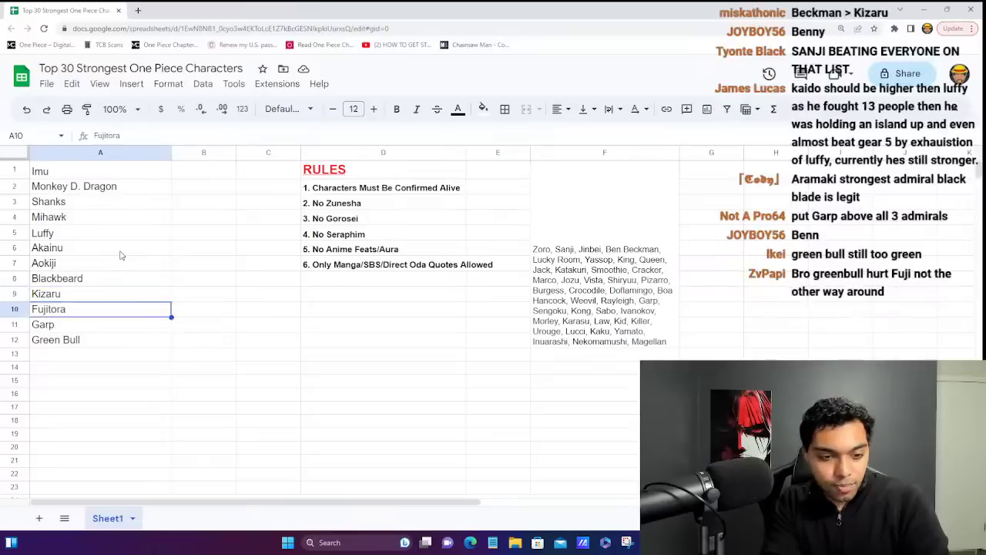
text(Rayleigh)
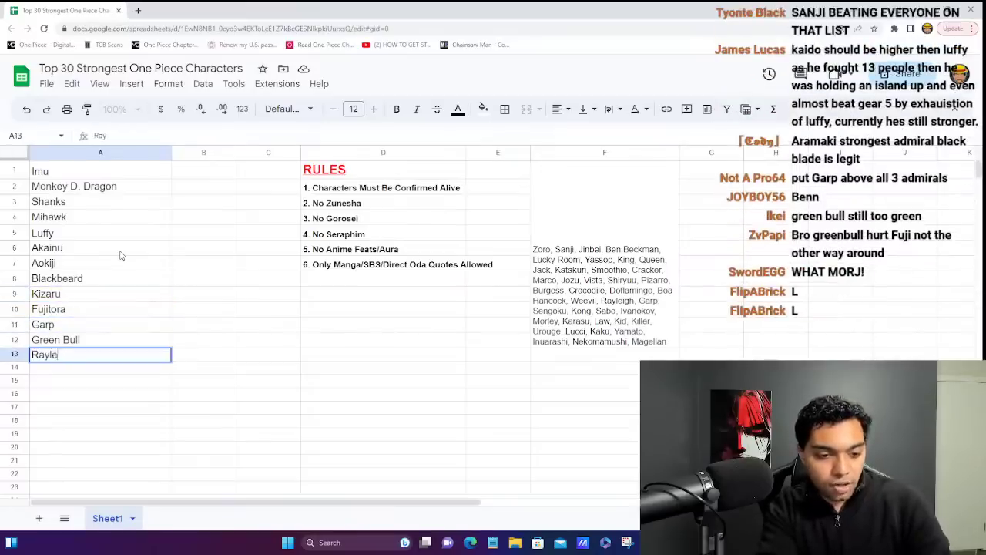
key(Return)
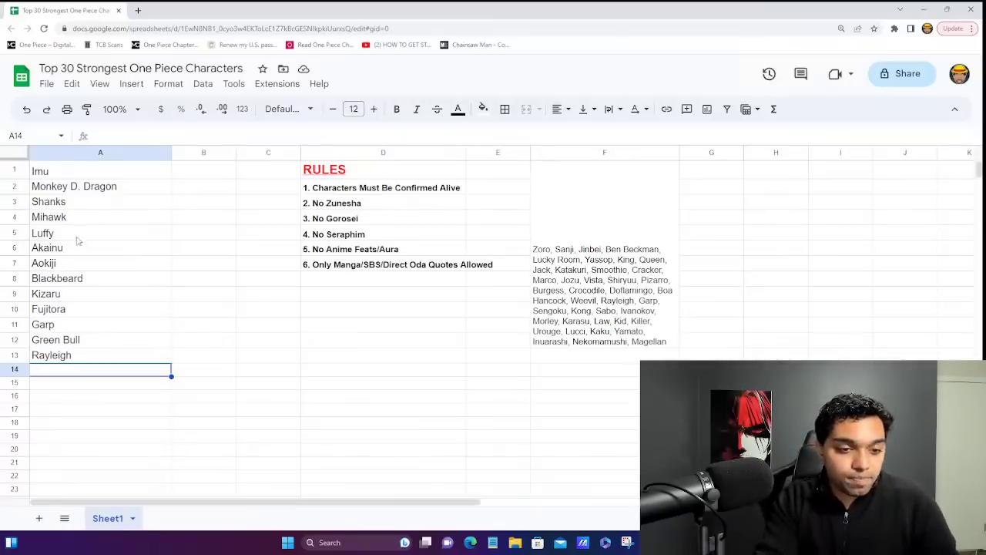
- Review the order of the ranked characters in column A, from Imu down to Green Bull
key(ctrl+Home)
key(Right)
key(Left)
key(Down)
key(Down)
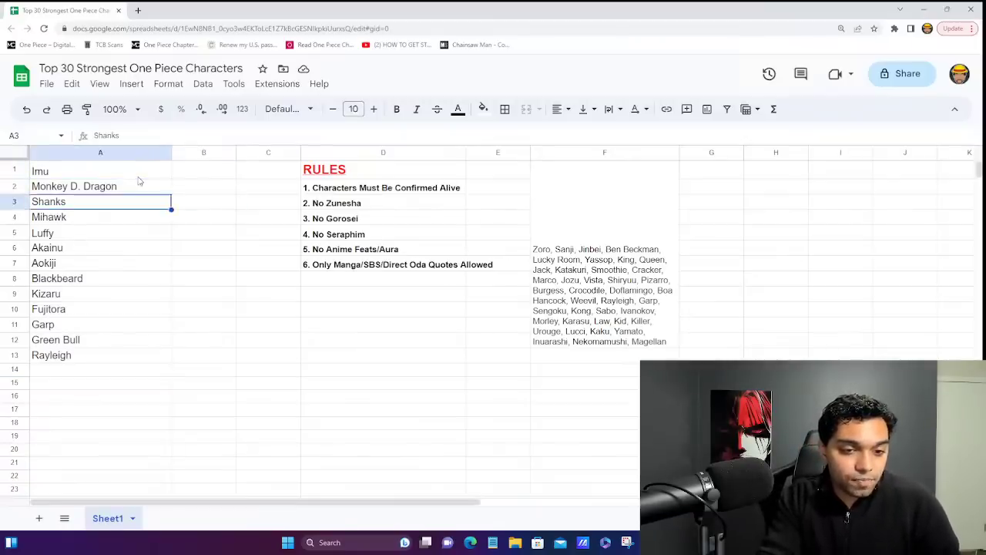
key(Down)
key(Up)
key(Up)
key(Down)
key(Down)
key(Down)
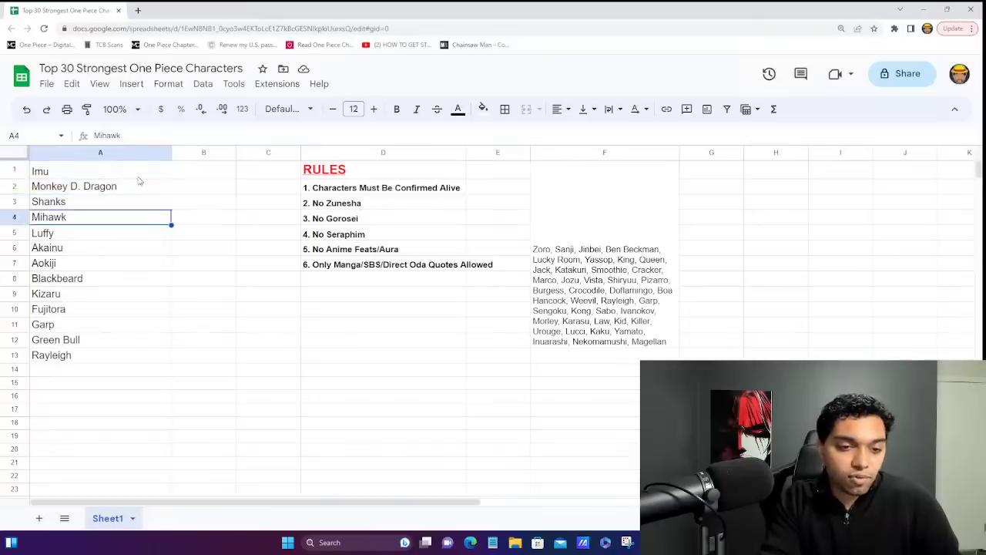
key(Up)
key(Up)
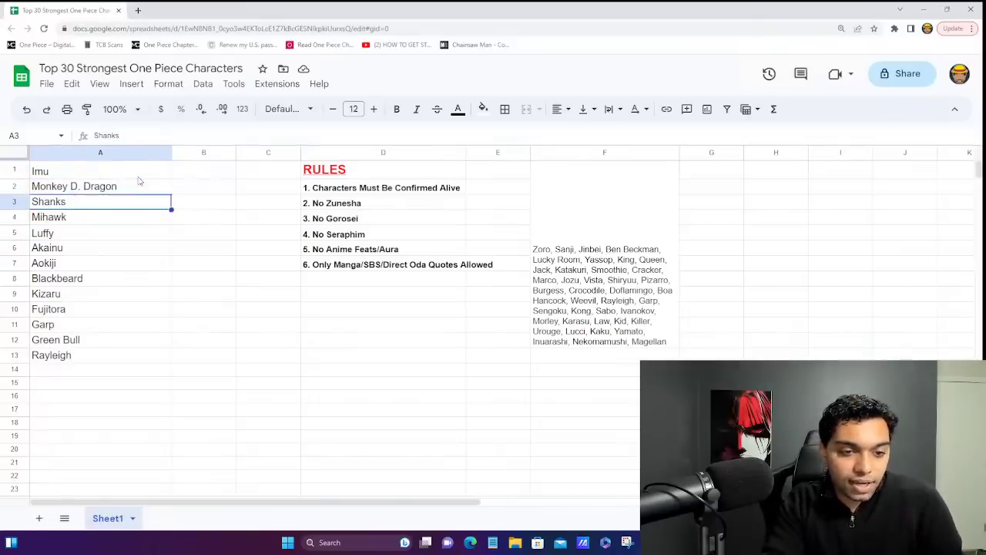
key(Down)
key(Down)
key(Down)
key(Down)
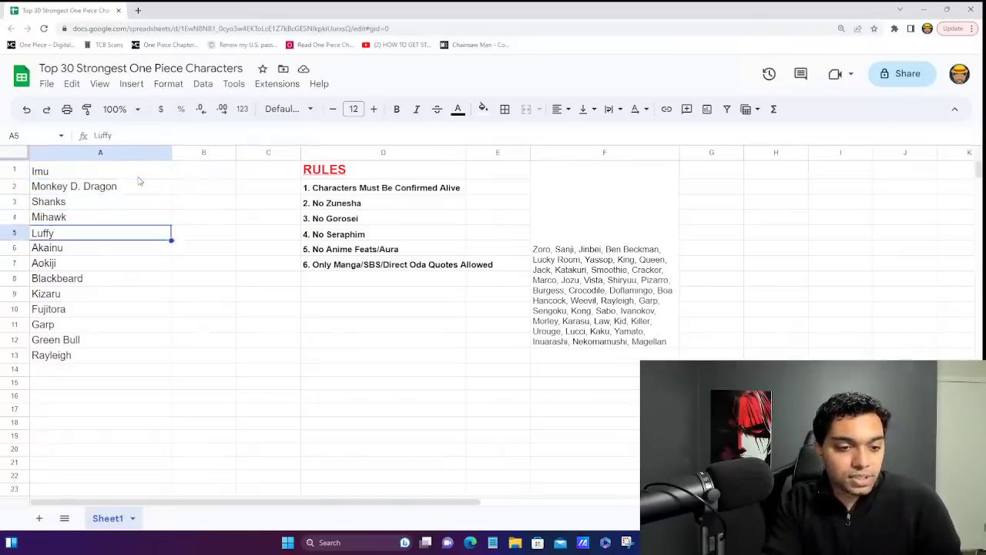
key(Up)
key(Up)
key(Up)
key(Up)
key(Down)
key(Down)
key(Down)
key(Down)
key(Down)
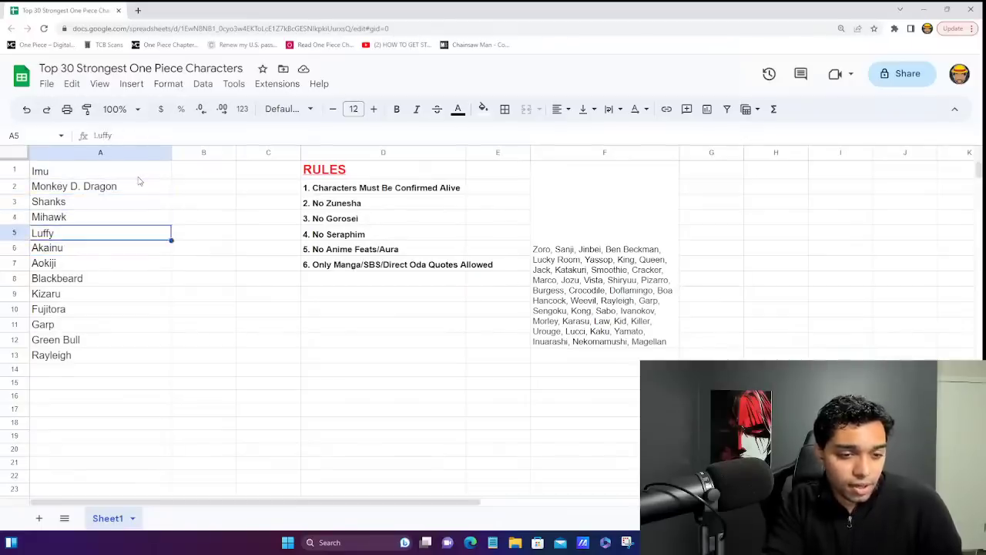
key(Up)
key(Up)
key(Up)
key(Up)
key(Up)
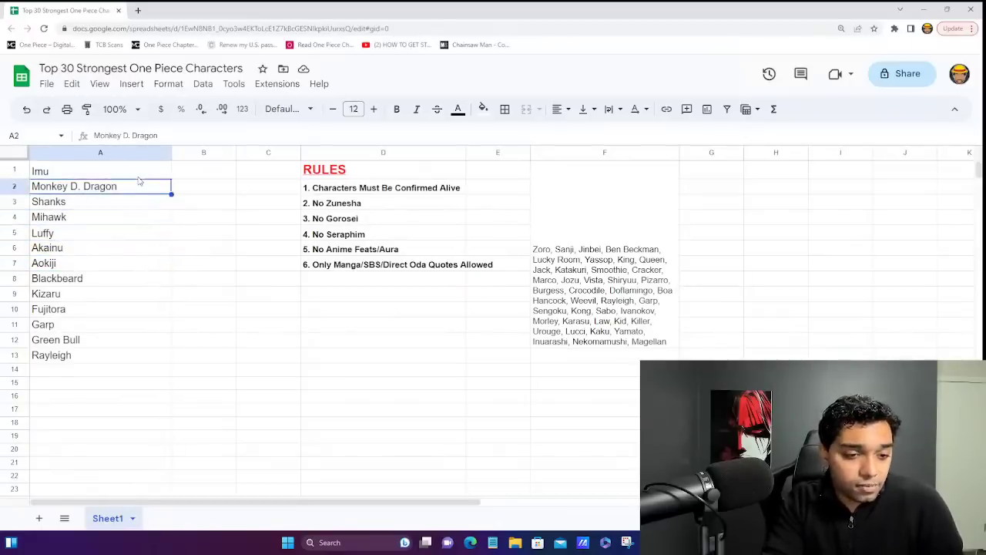
key(Down)
key(Down)
key(Down)
key(Down)
key(Down)
key(Down)
key(Down)
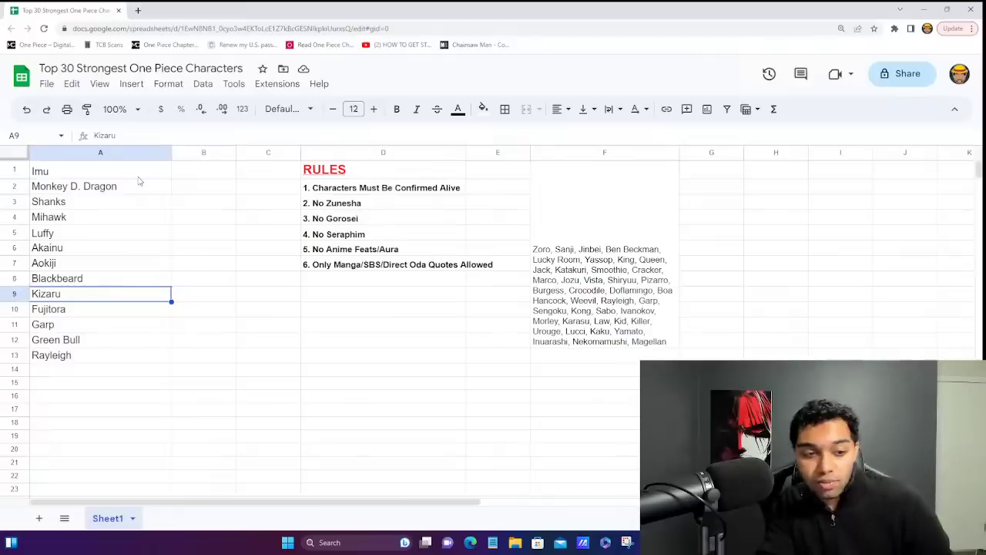
key(Down)
key(Down)
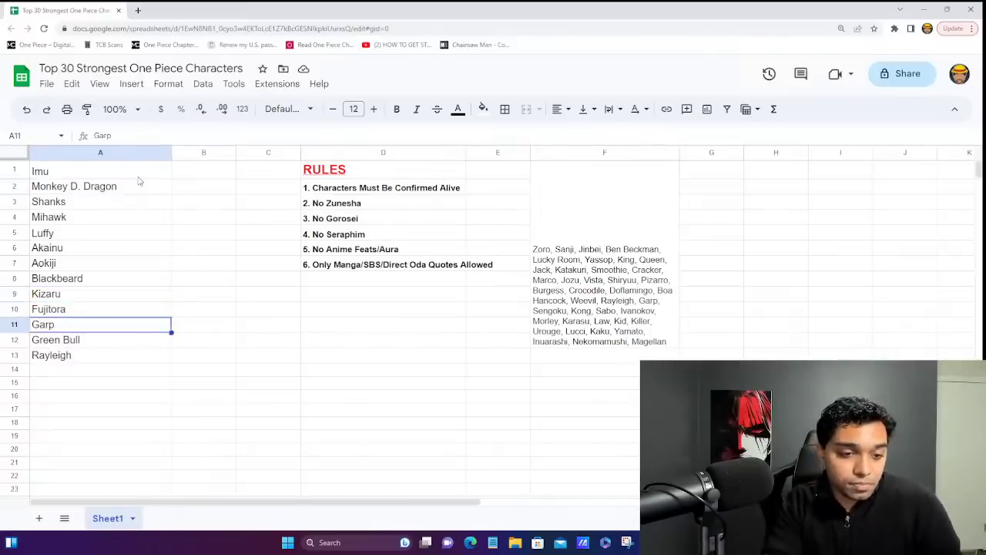
key(Up)
key(Up)
key(Up)
key(Up)
key(Up)
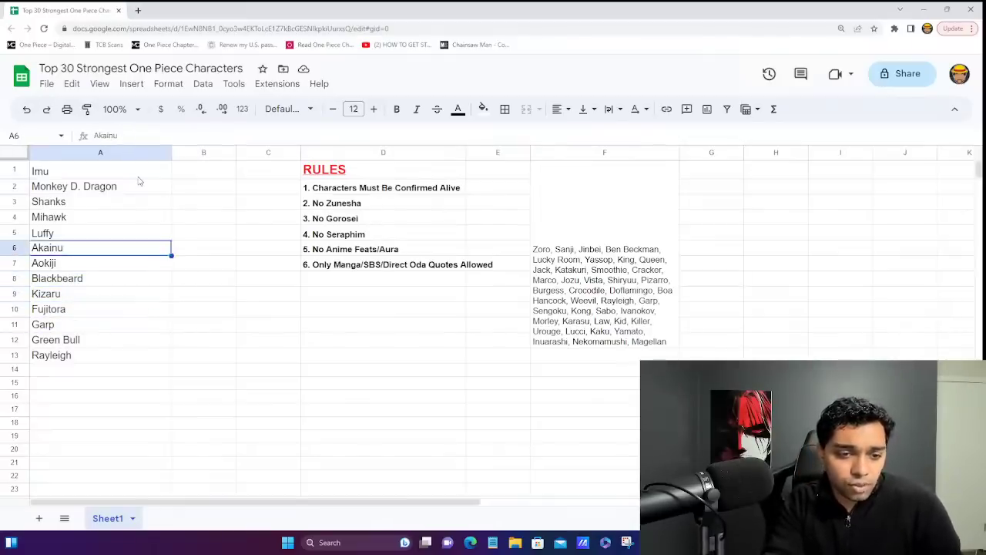
key(Down)
key(Down)
key(Down)
key(Up)
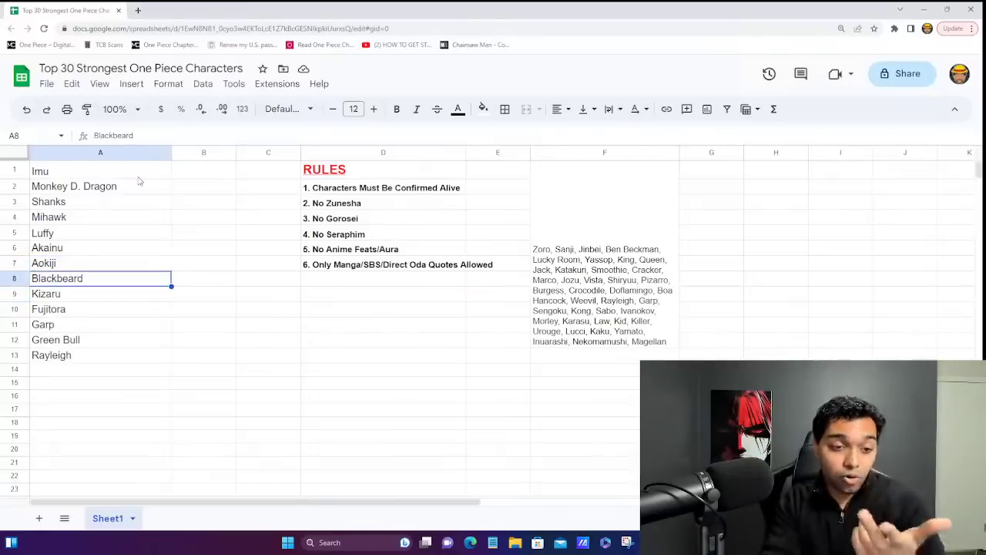
key(Down)
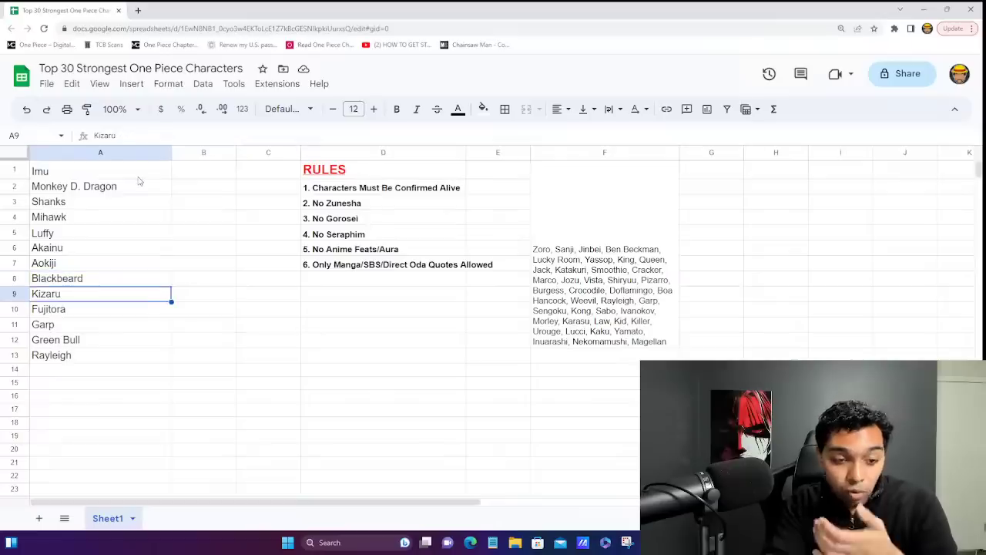
key(Down)
key(Down)
key(Down)
key(Down)
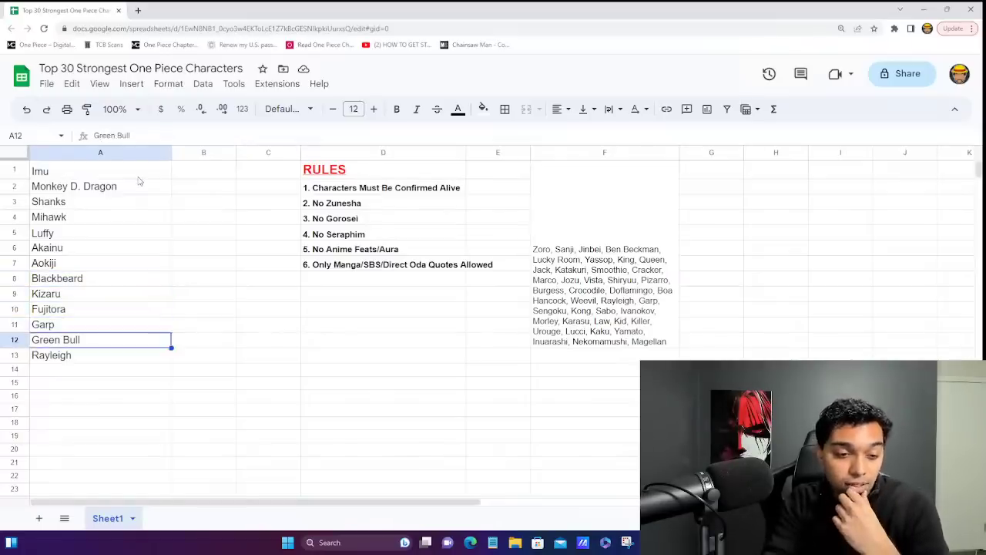
key(Up)
key(Up)
key(Up)
key(Up)
key(Up)
key(Up)
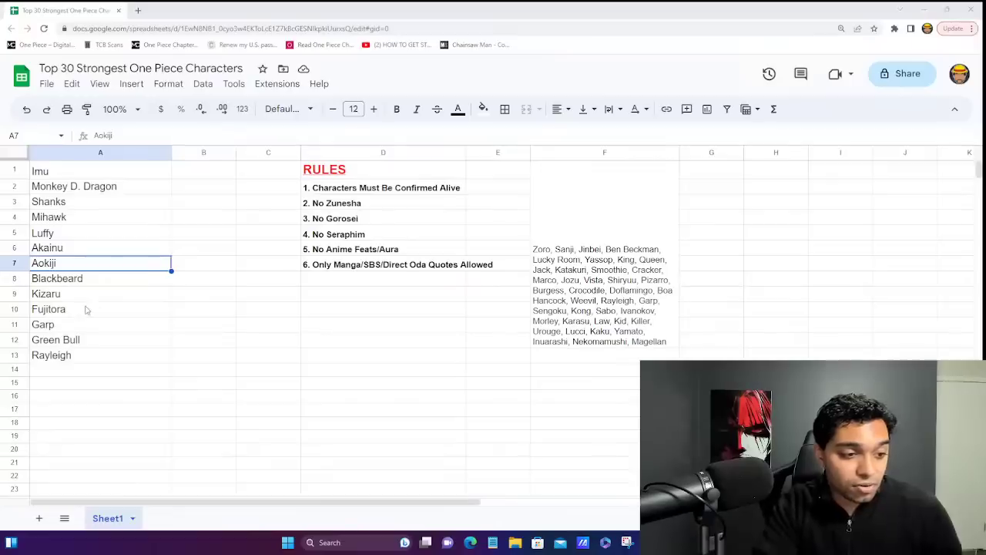
- Remove Garp and Rayleigh, with their extra commas, from the remaining candidates in the merged cell F1:F12
click(136, 359)
click(136, 365)
click(136, 359)
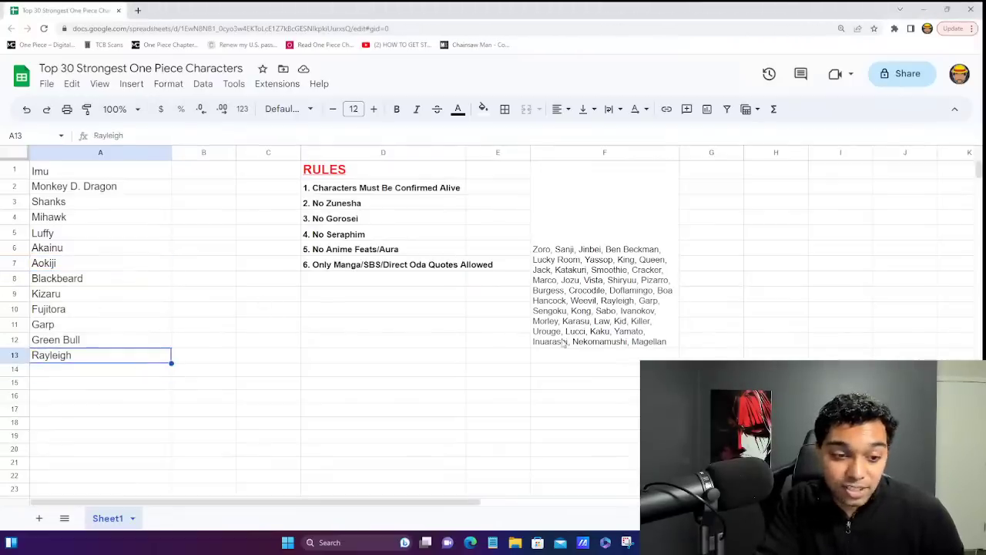
double_click(580, 275)
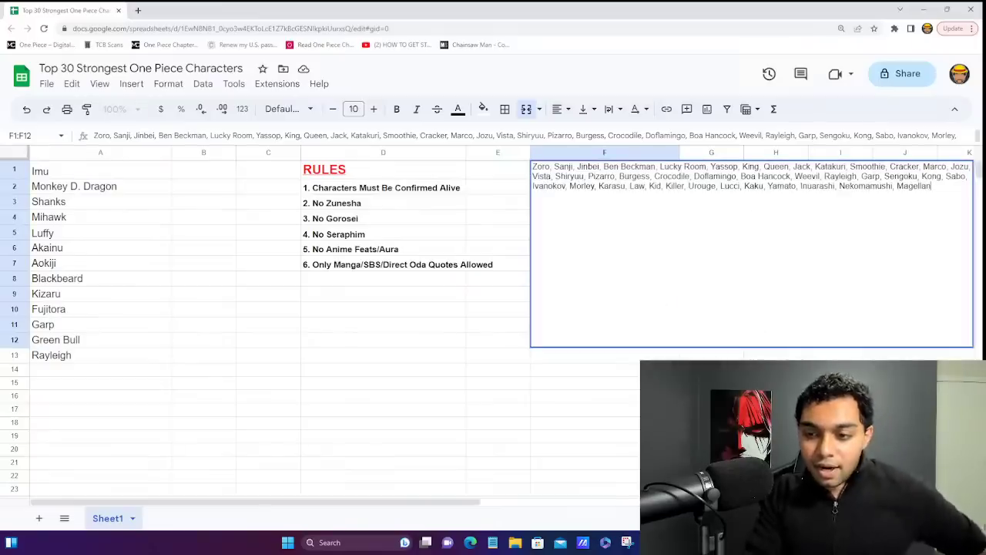
double_click(870, 176)
key(BackSpace)
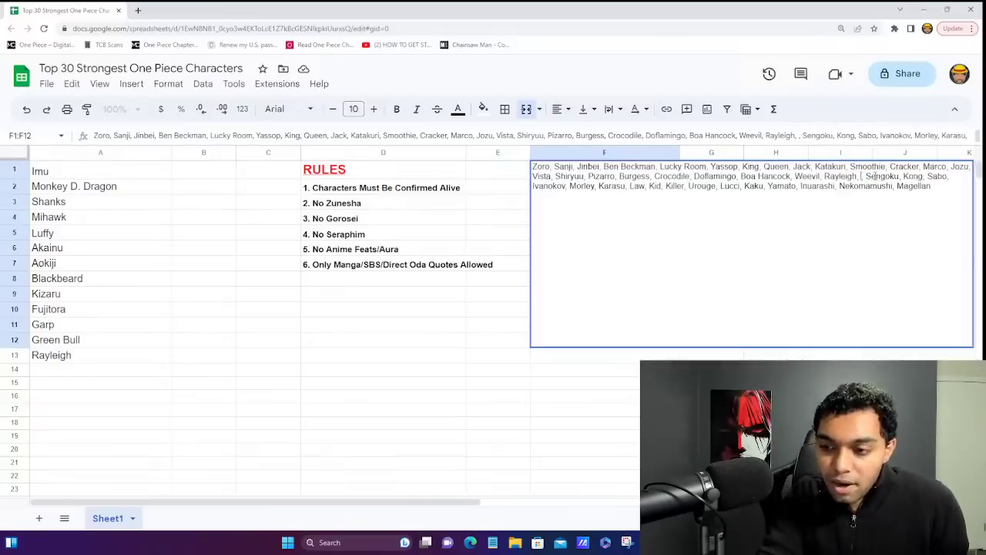
key(BackSpace)
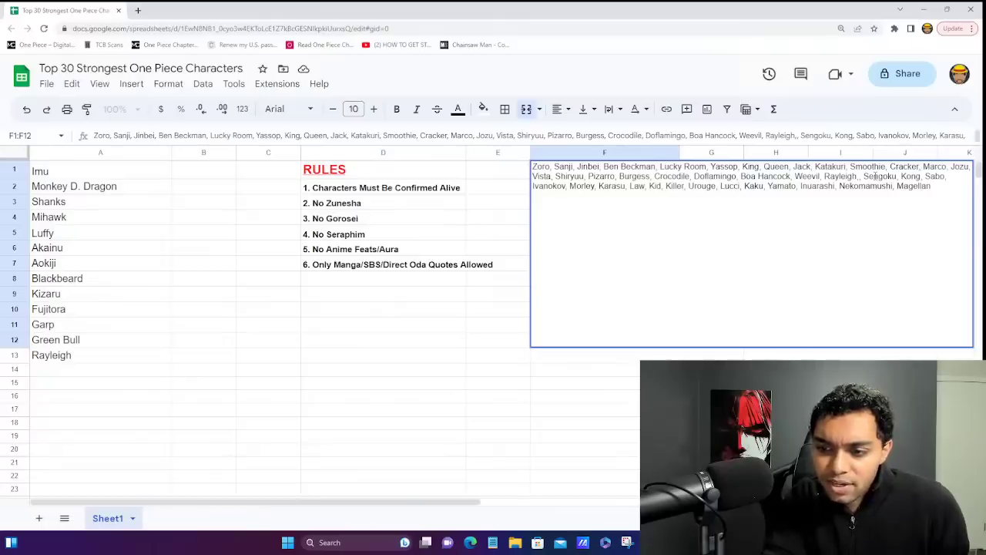
key(BackSpace)
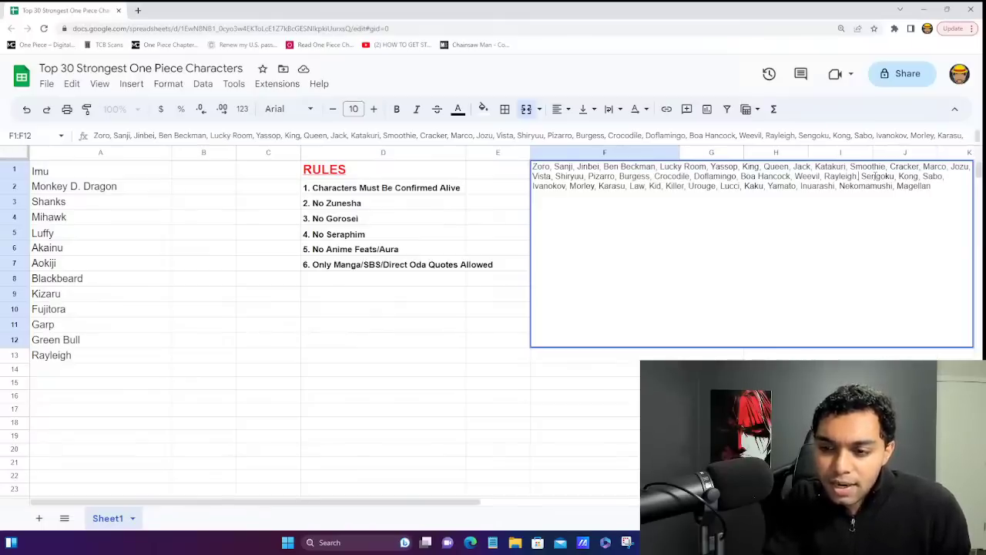
double_click(839, 175)
key(BackSpace)
key(BackSpace)
key(BackSpace)
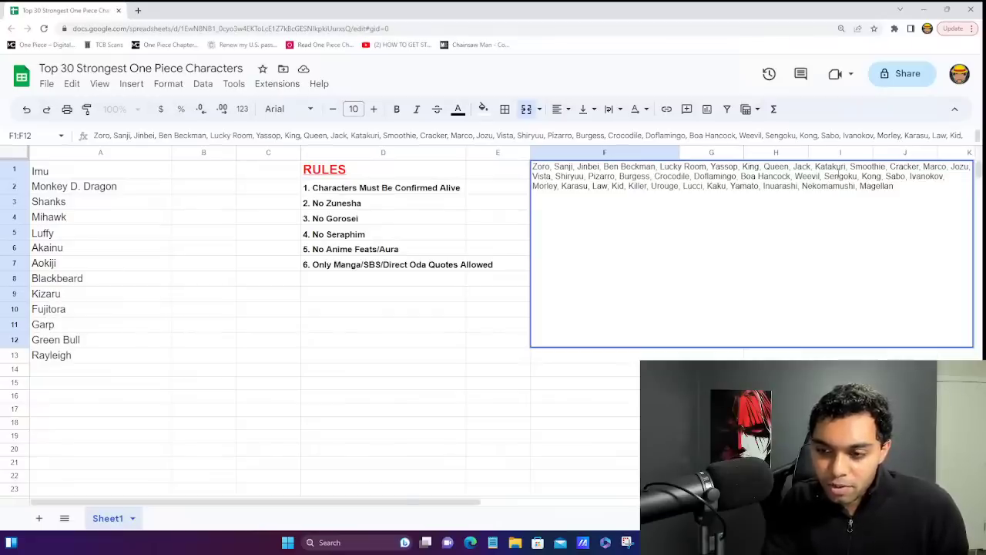
click(147, 353)
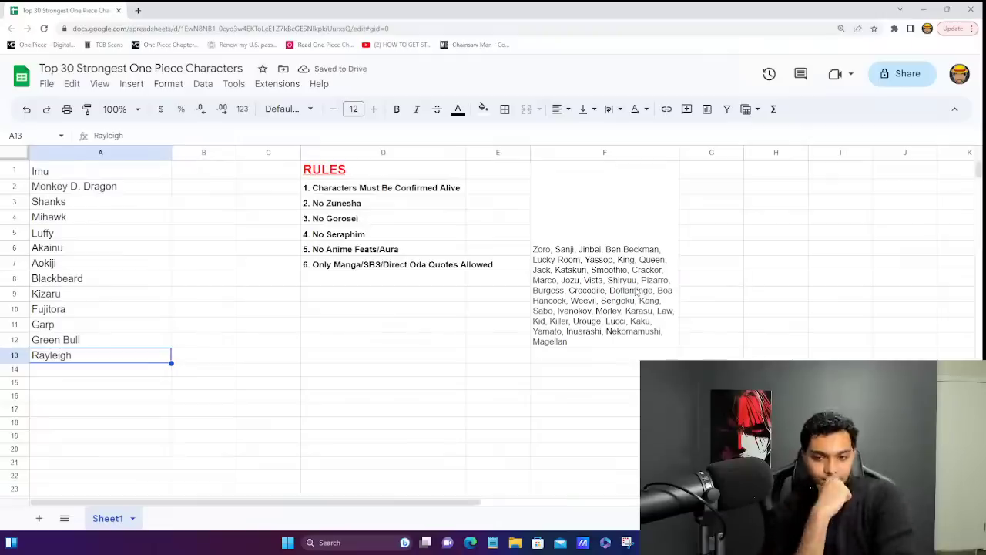
- Enter Sengoku in fourteenth place of the ranking, in cell A14
click(99, 375)
text(Sengoku)
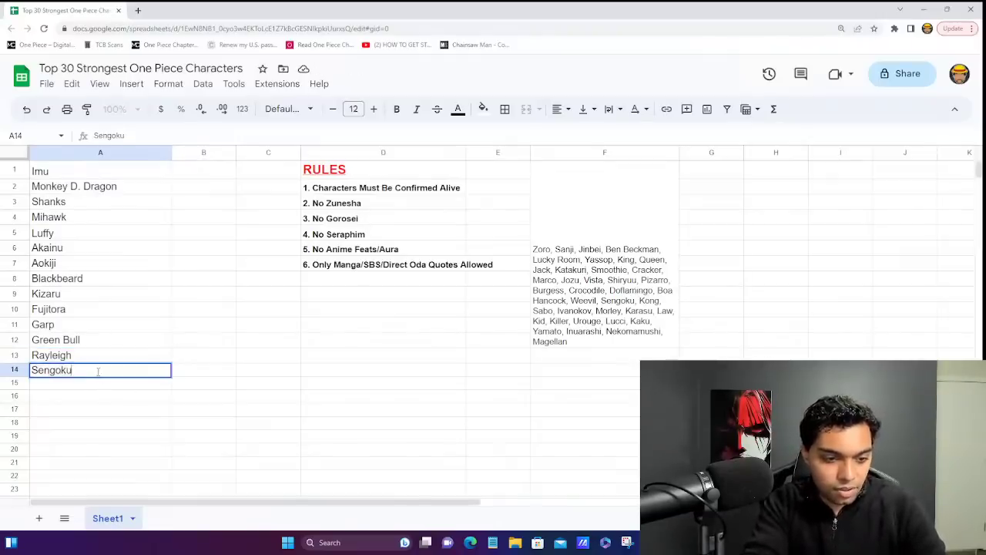
key(Return)
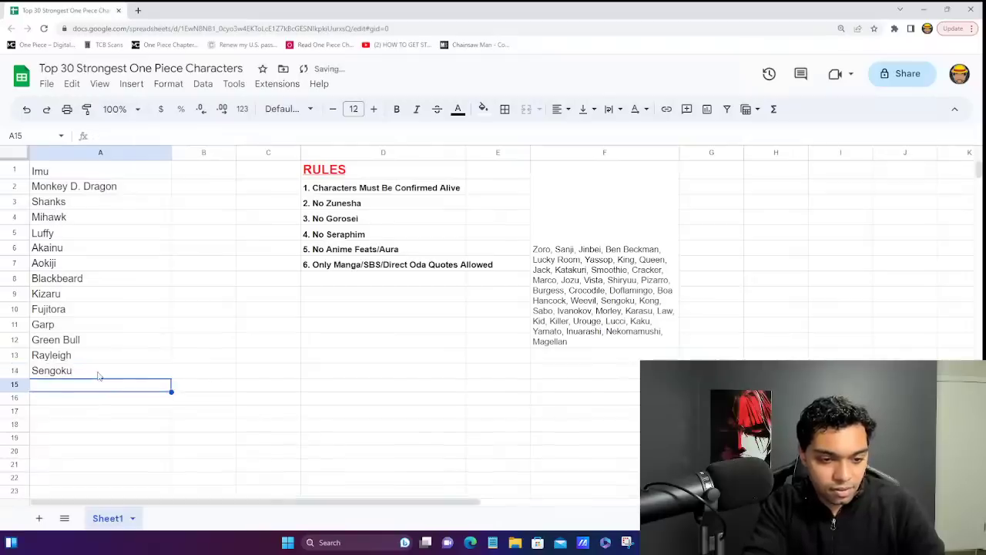
- Swap the thirteenth and fourteenth places, entering Rayleigh in cell A14 and Sengoku in cell A13
key(Up)
key(Up)
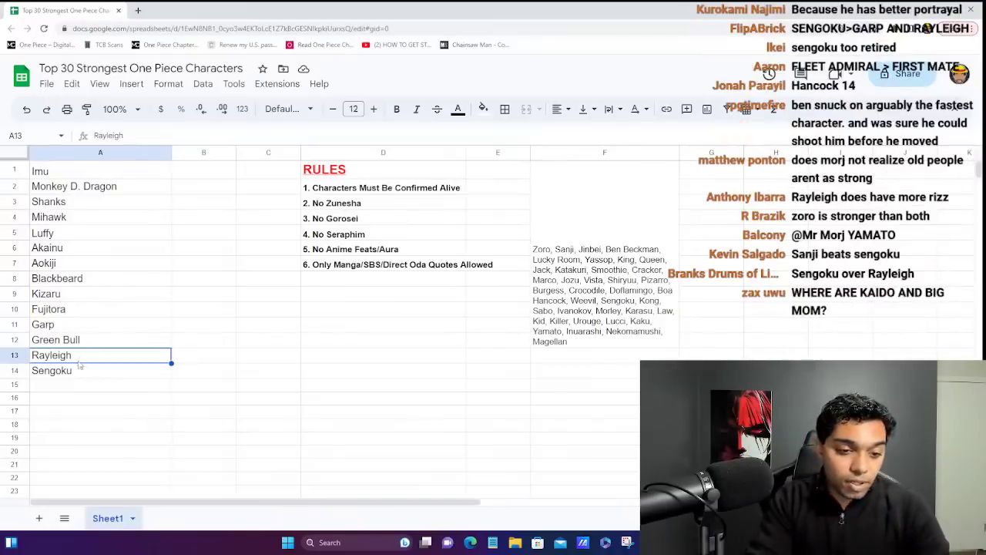
click(79, 367)
text(Rayleigh)
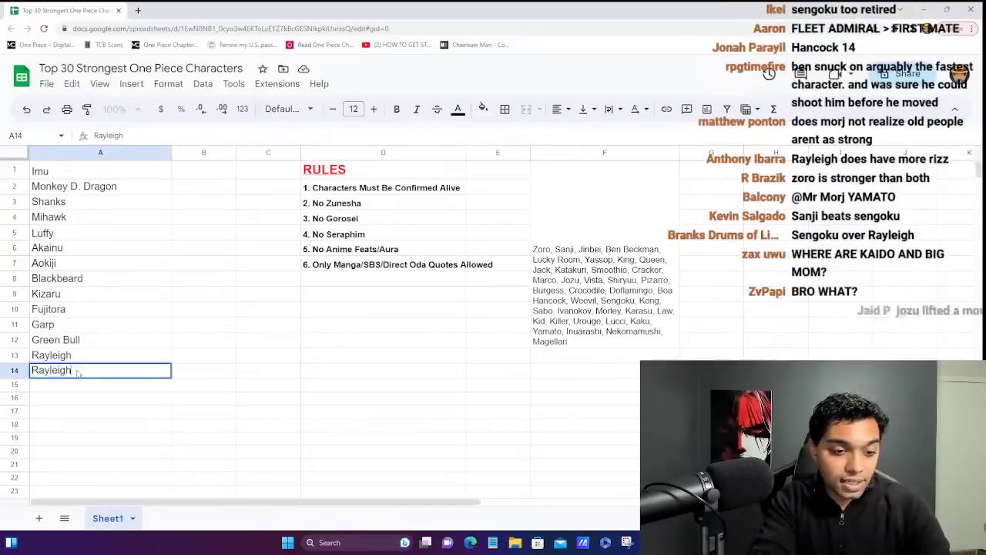
key(Return)
key(Up)
key(Up)
text(Se)
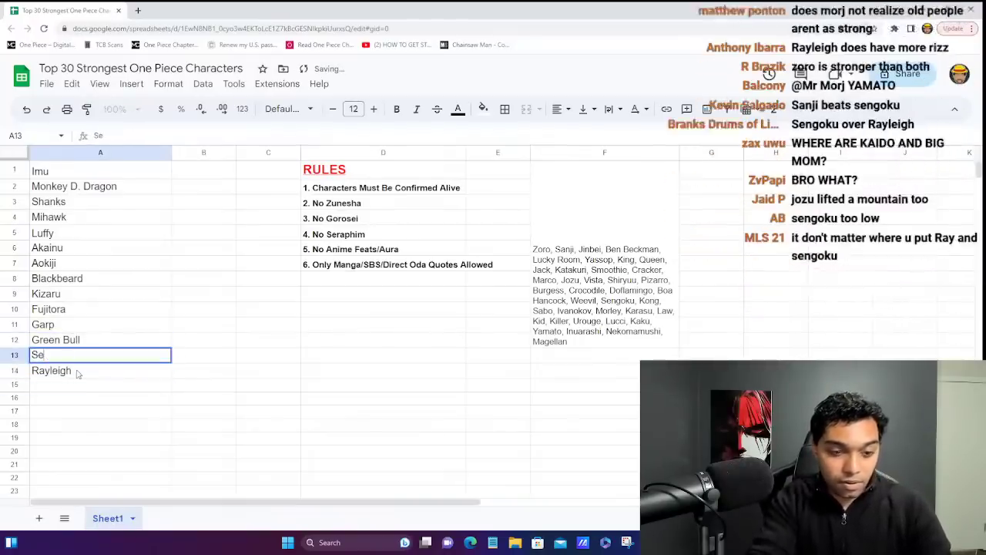
text(ngoku)
key(Return)
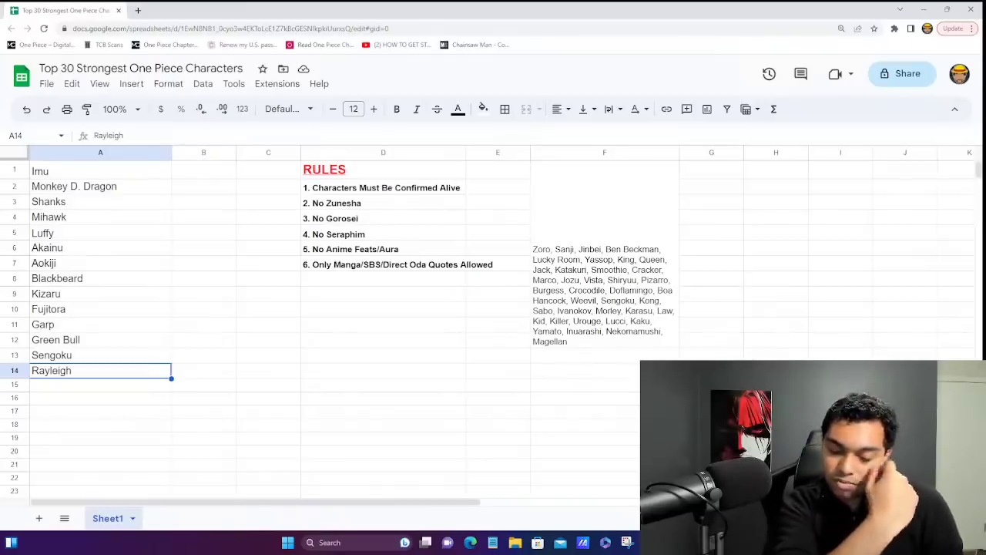
click(100, 355)
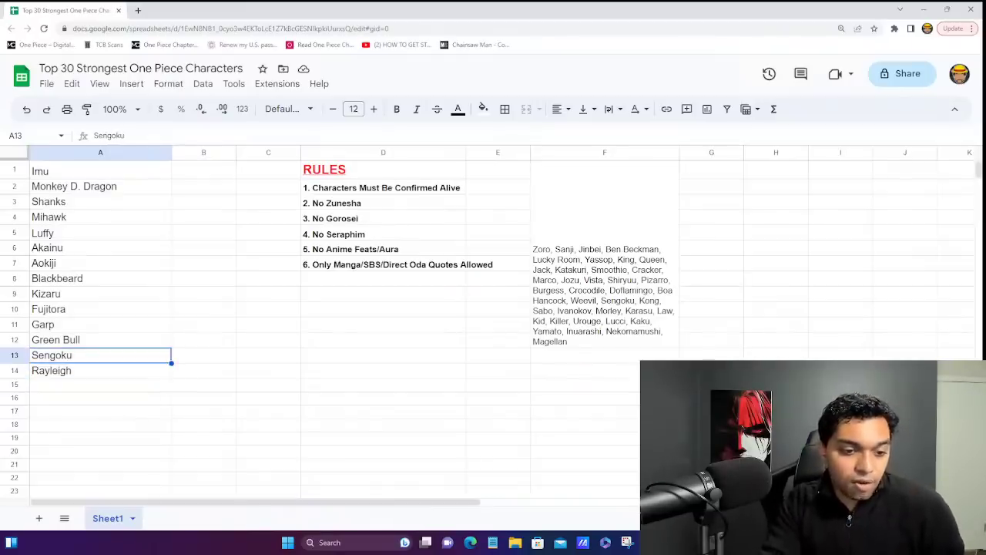
click(204, 355)
click(100, 371)
click(101, 355)
click(204, 355)
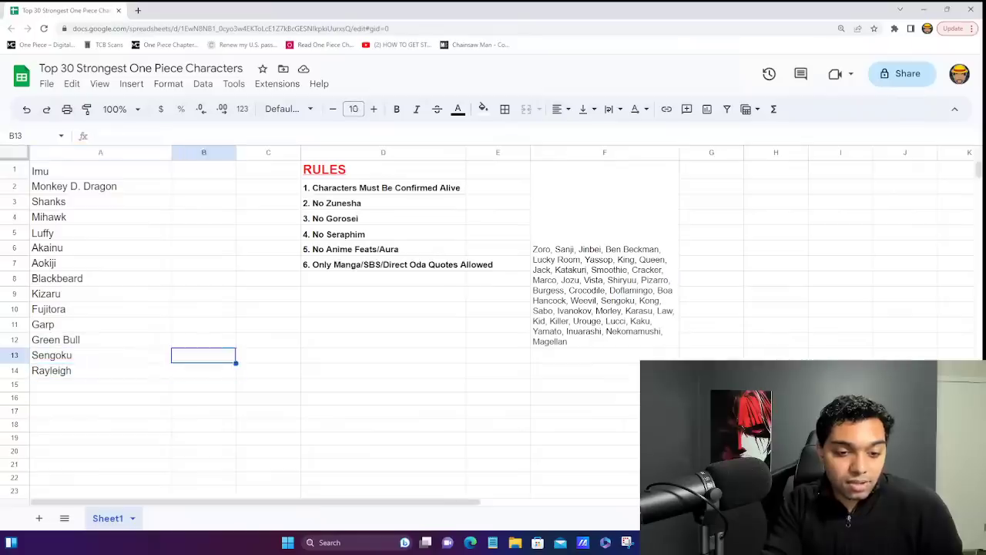
click(100, 355)
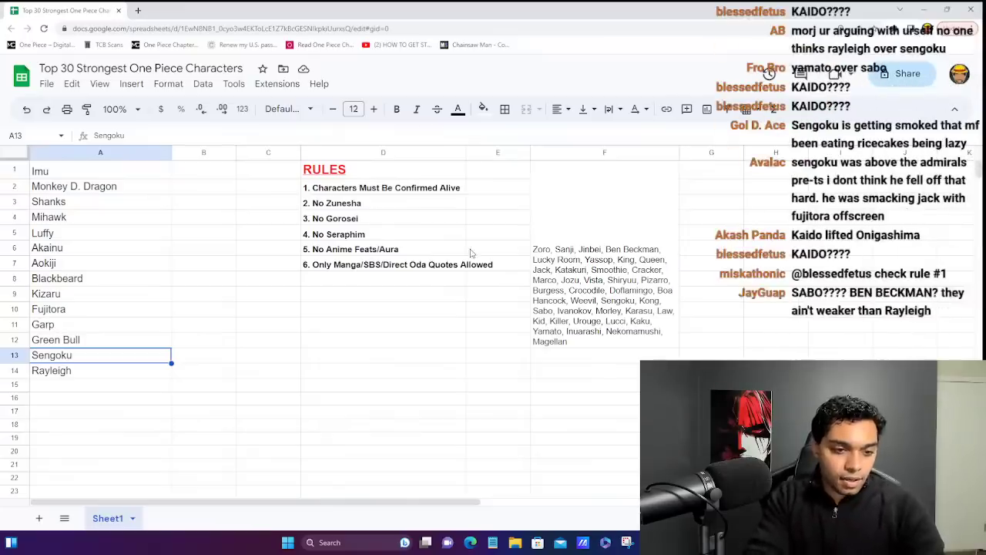
- Swap the fifth and sixth places, entering Akainu in cell A5 and Luffy in cell A6
click(75, 237)
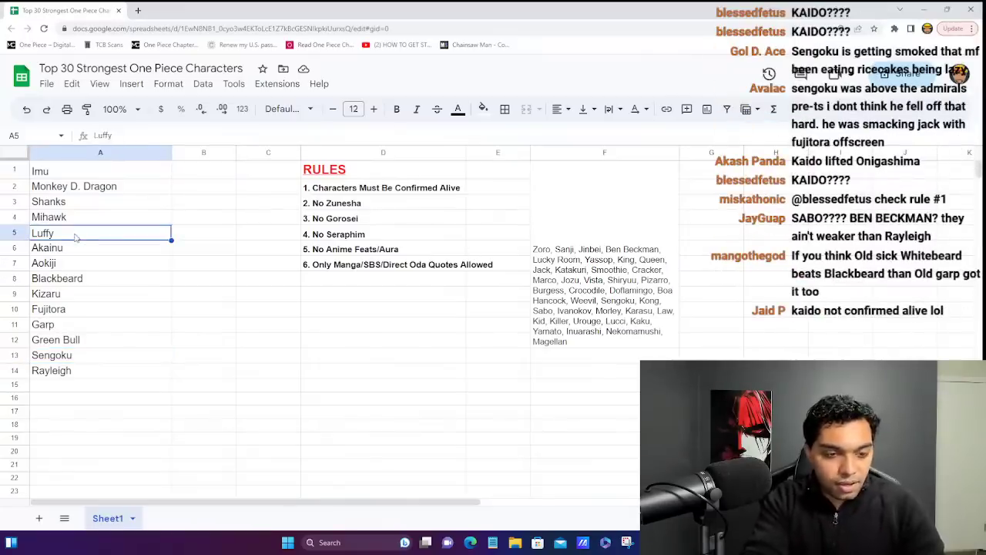
text(Akainu)
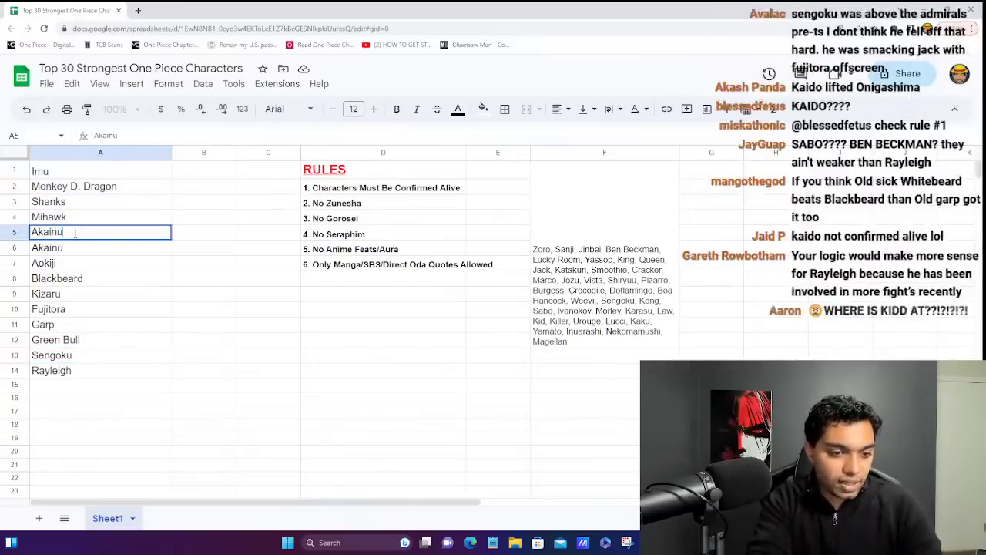
key(Return)
text(Luffy)
key(Return)
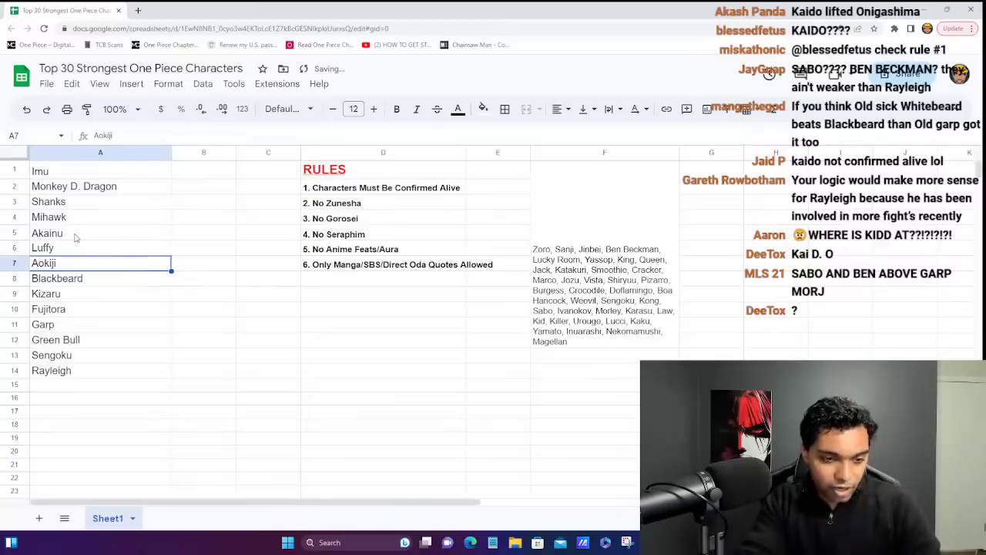
key(Up)
key(Up)
key(Right)
key(Left)
key(Down)
key(Right)
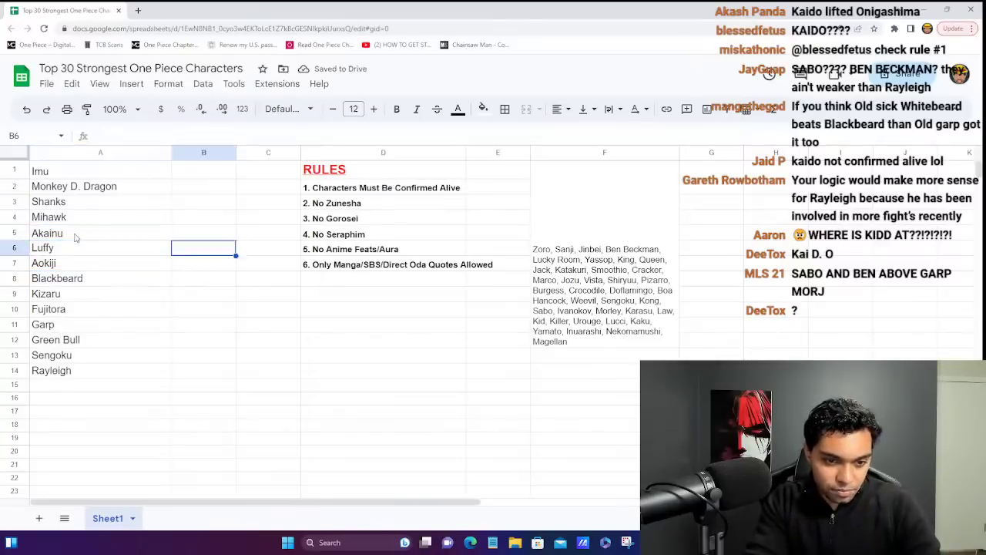
key(Up)
key(Left)
key(Up)
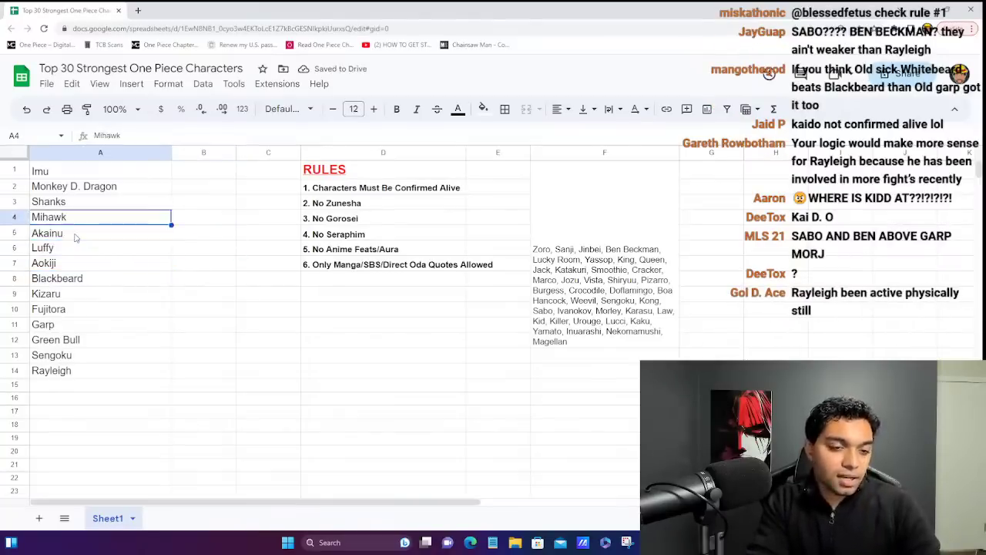
key(Up)
key(Up)
key(Down)
key(Down)
key(Down)
key(Down)
key(Up)
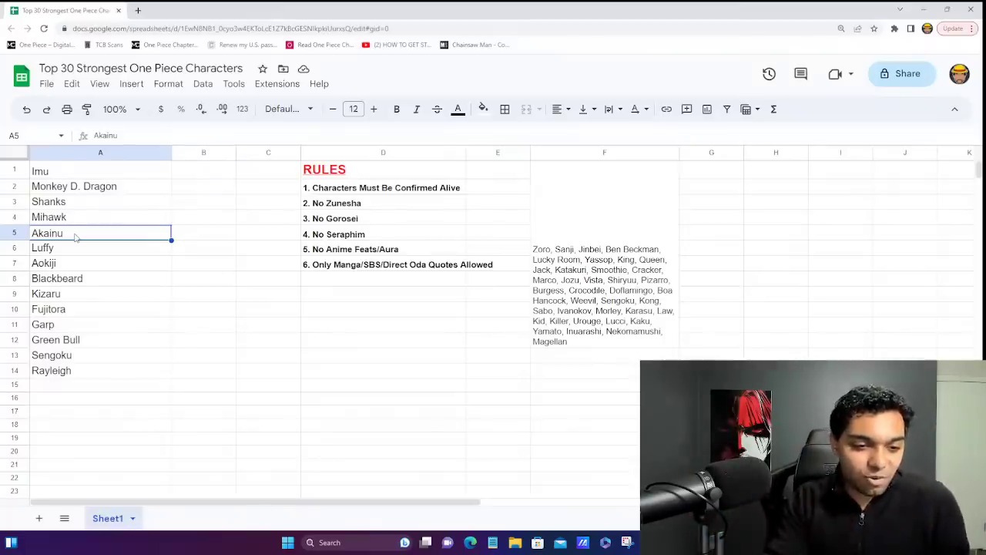
- Swap the fifth and sixth places of the ranking, entering Luffy in cell A5 and Akainu in cell A6
key(Down)
click(75, 236)
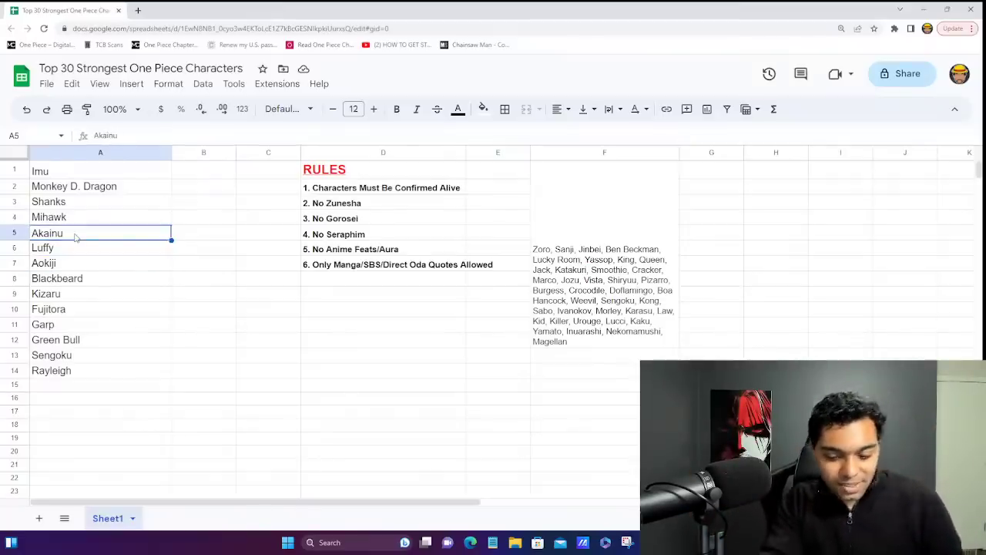
text(Luffy)
key(Return)
text(Akainu)
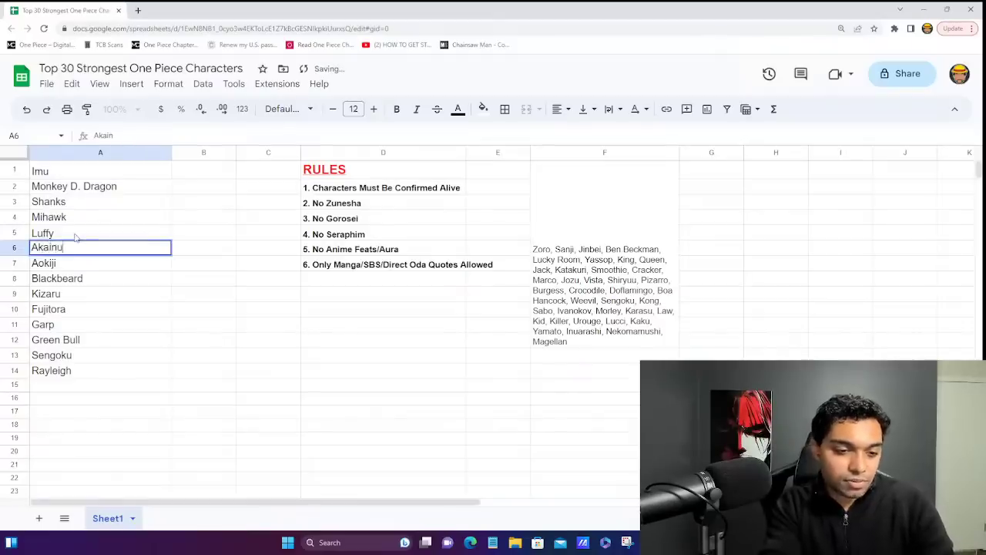
key(Return)
click(75, 237)
key(Down)
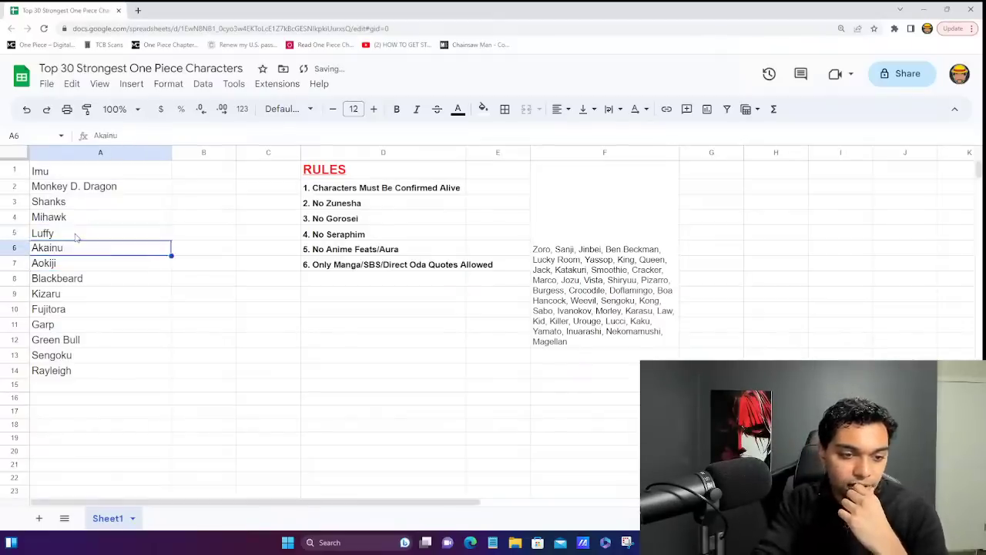
key(Right)
key(Left)
click(76, 237)
key(Right)
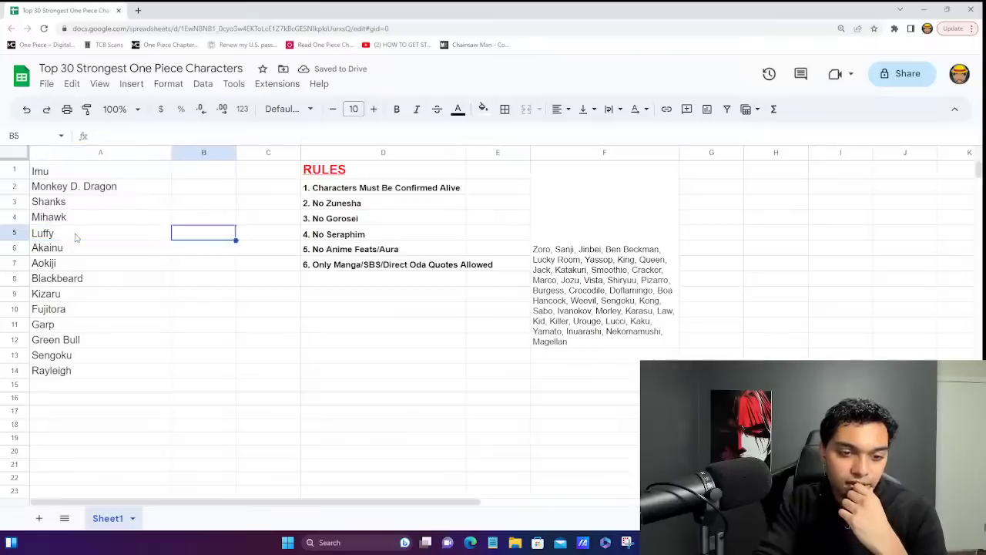
key(Left)
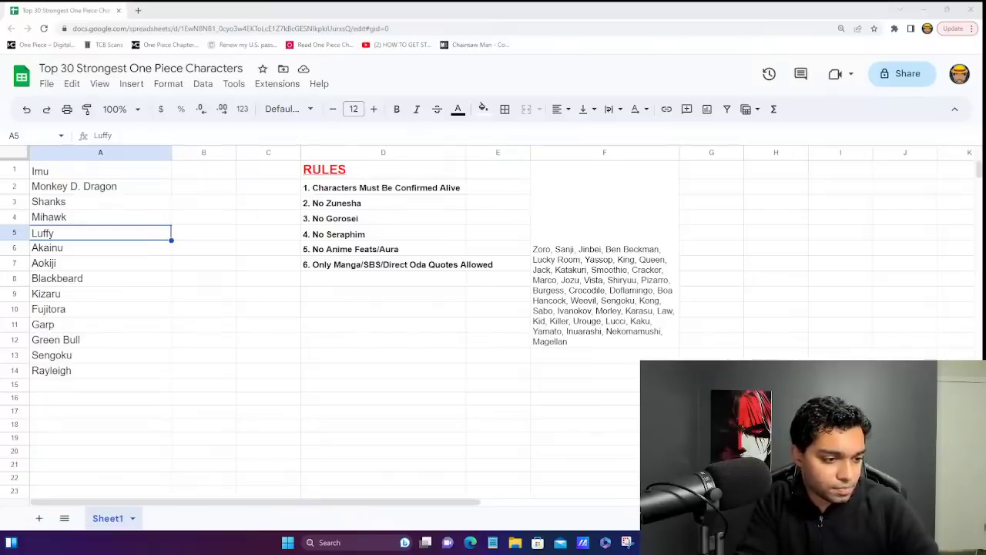
click(108, 387)
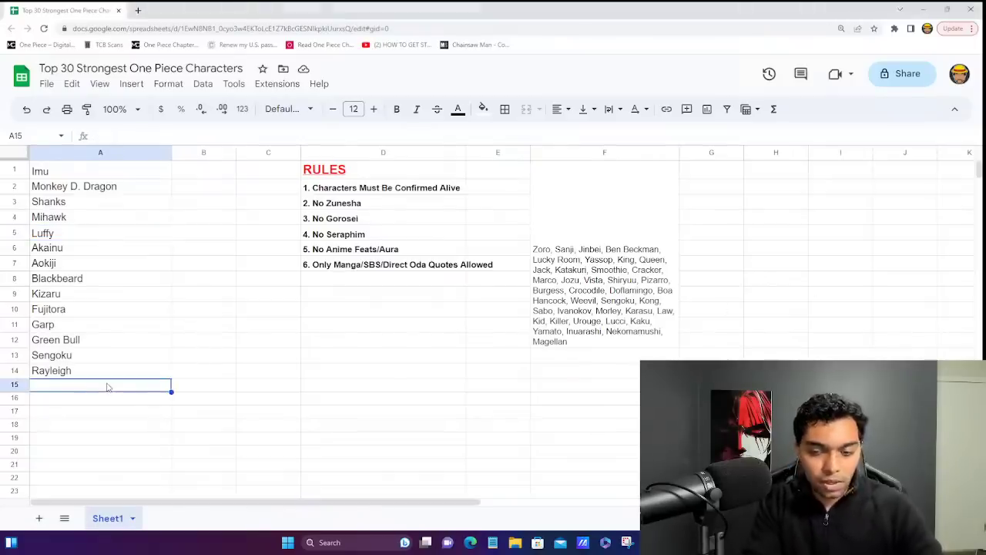
- Remove Kaku, Urouge and Killer, with their extra commas, from the remaining candidates in the merged cell F1:F12
double_click(571, 274)
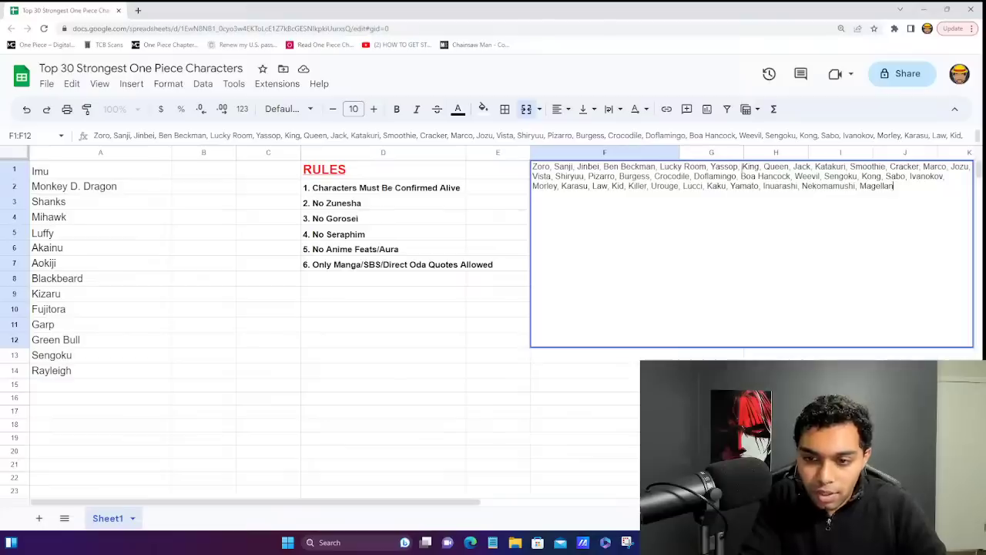
click(697, 167)
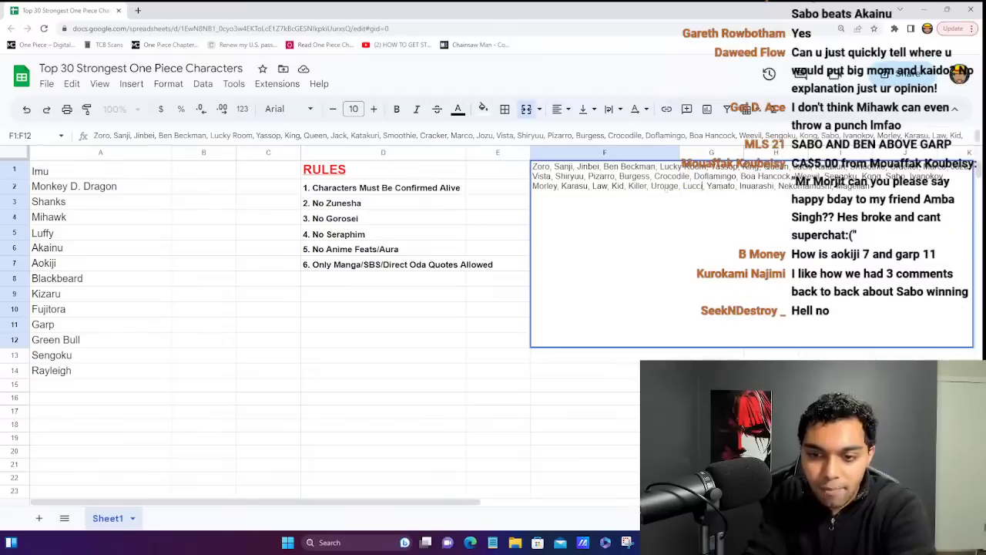
double_click(664, 186)
key(BackSpace)
key(BackSpace)
key(BackSpace)
key(BackSpace)
key(BackSpace)
key(BackSpace)
key(BackSpace)
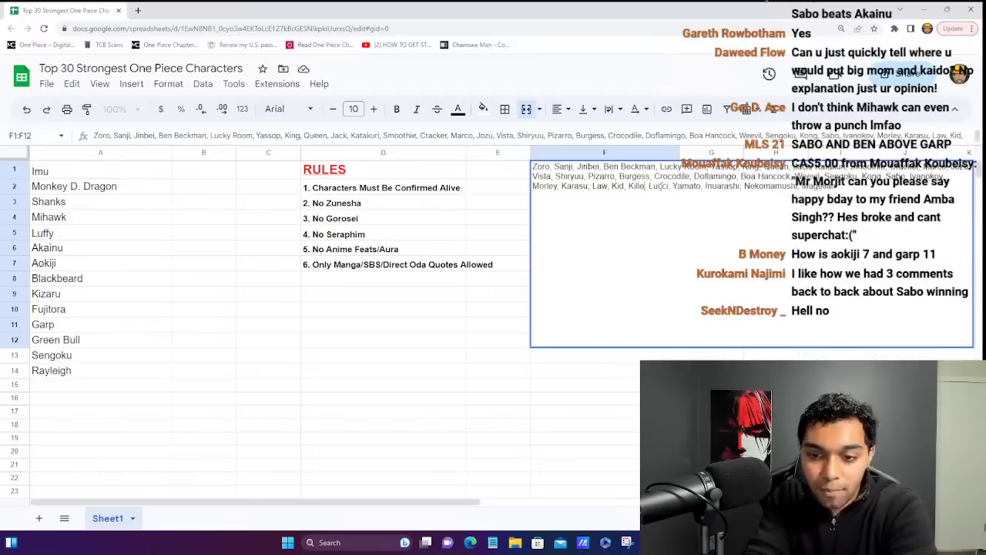
key(BackSpace)
key(BackSpace)
key(BackSpace)
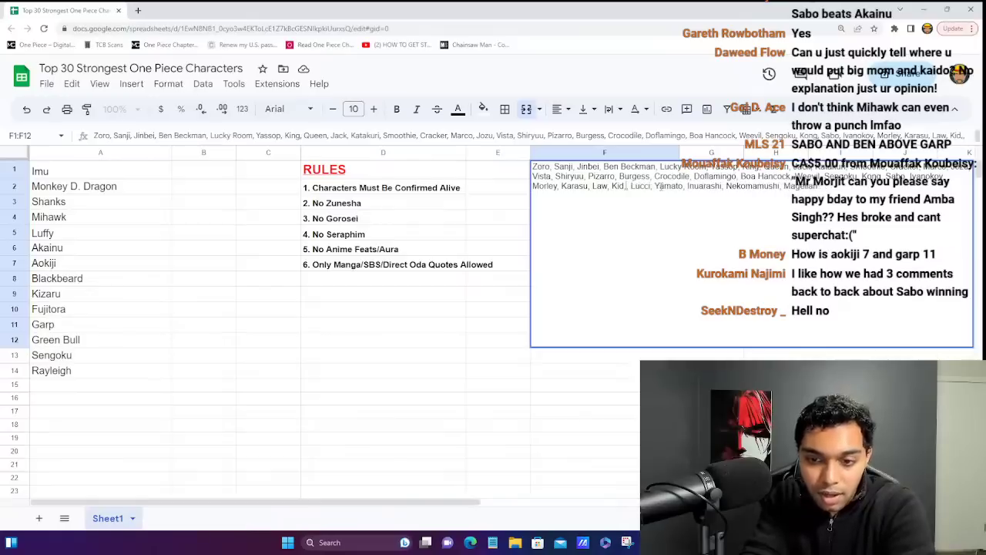
key(BackSpace)
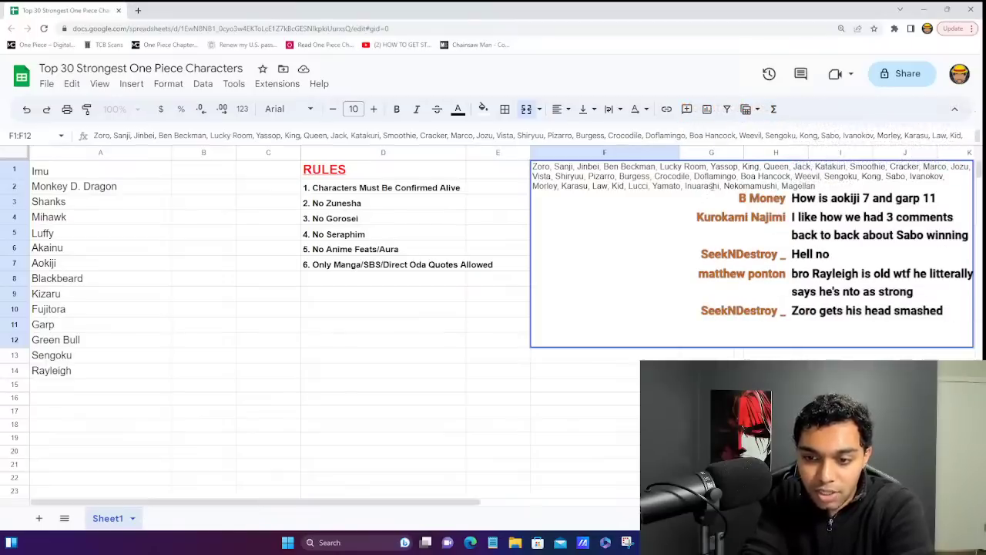
- Remove Inuarashi and Nekomamushi, with their extra commas, from the remaining candidates in the merged cell F1:F12
double_click(712, 188)
key(BackSpace)
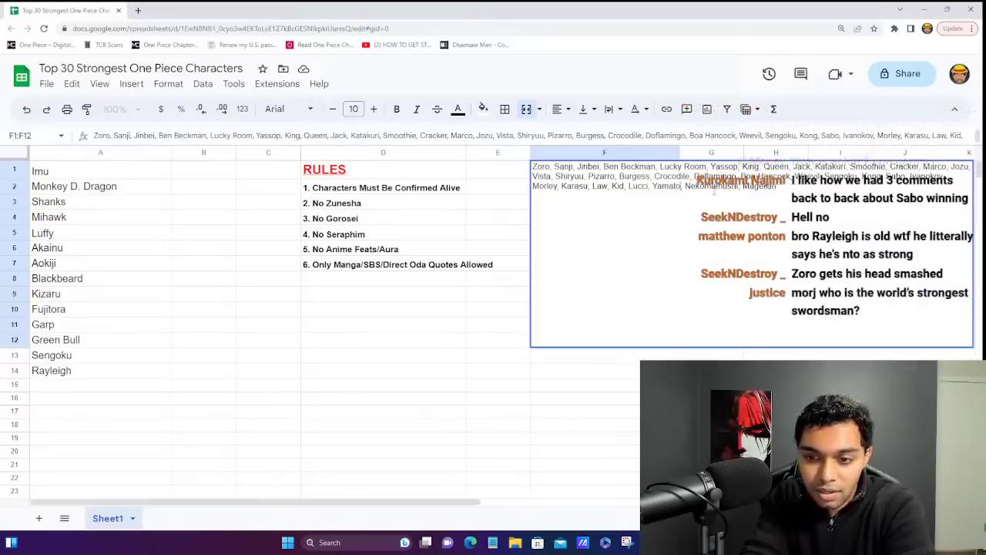
key(ctrl+a)
double_click(712, 186)
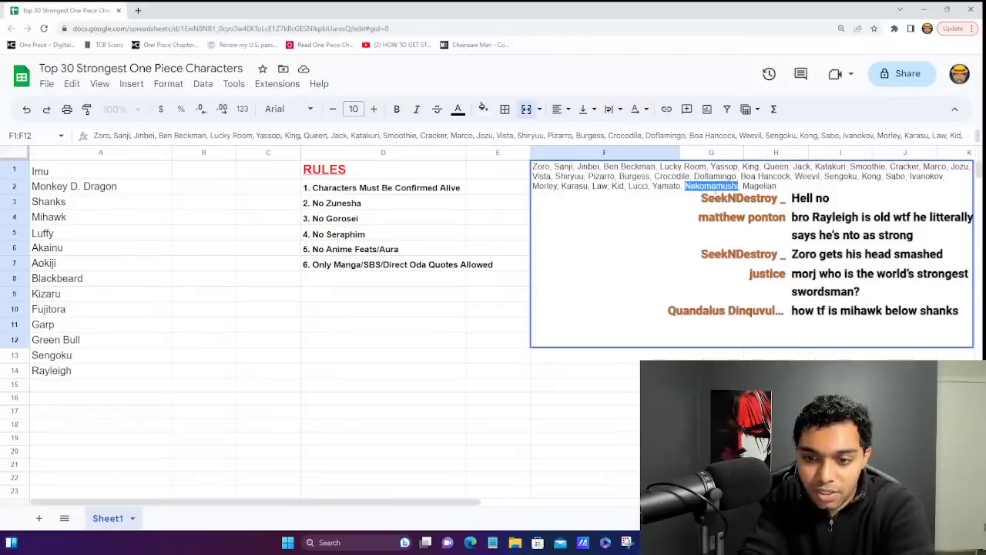
key(BackSpace)
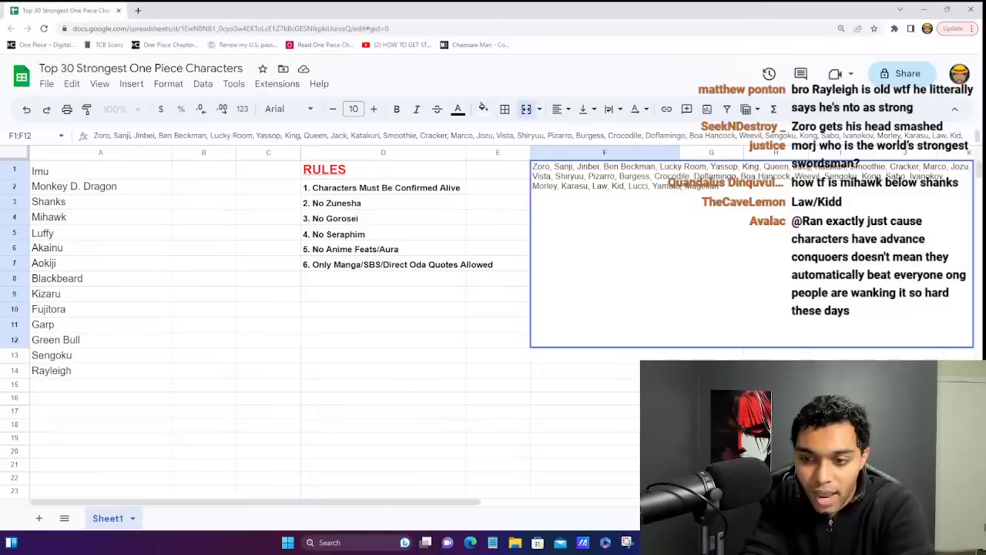
- Remove Jack and Jinbei, with their extra commas, from the remaining candidates in the merged cell F1:F12
double_click(801, 166)
key(BackSpace)
key(BackSpace)
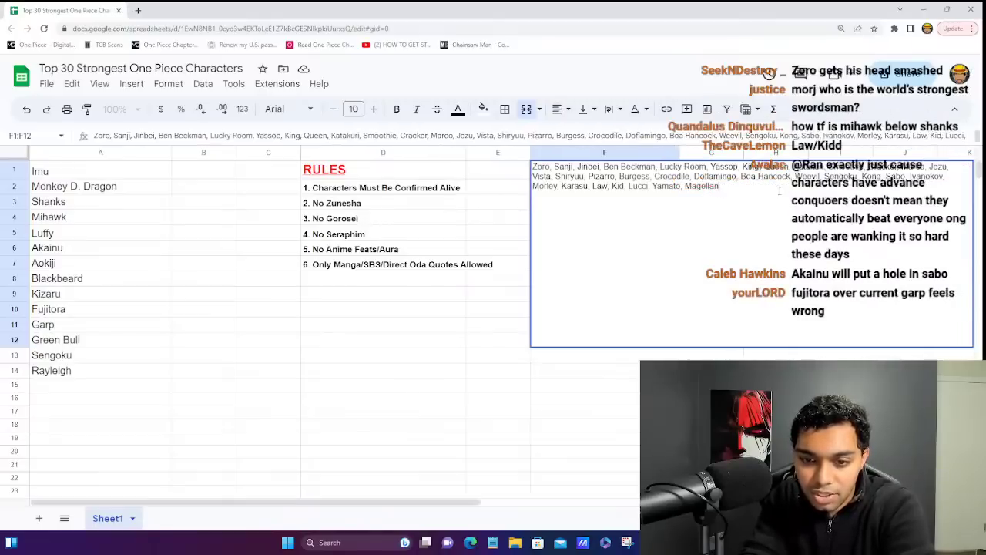
double_click(588, 166)
key(BackSpace)
key(BackSpace)
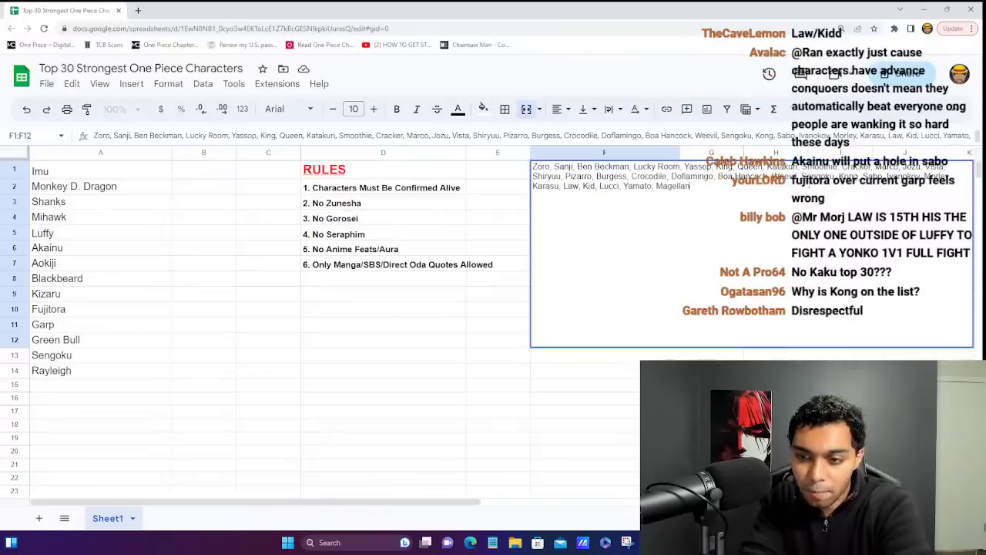
- Remove the already ranked Sengoku, with the extra comma, from the remaining candidates and commit the edited cell F1:F12
double_click(818, 177)
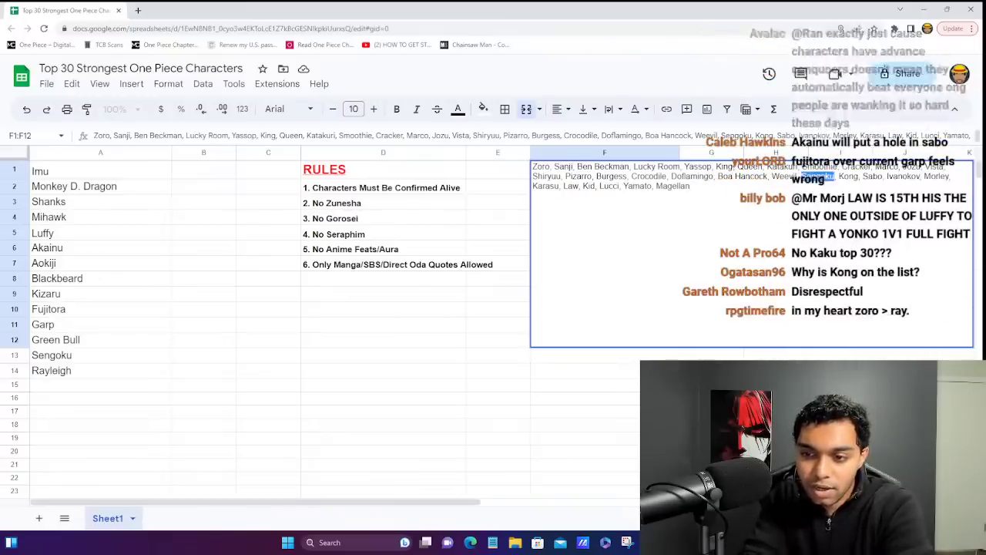
key(BackSpace)
key(BackSpace)
key(BackSpace)
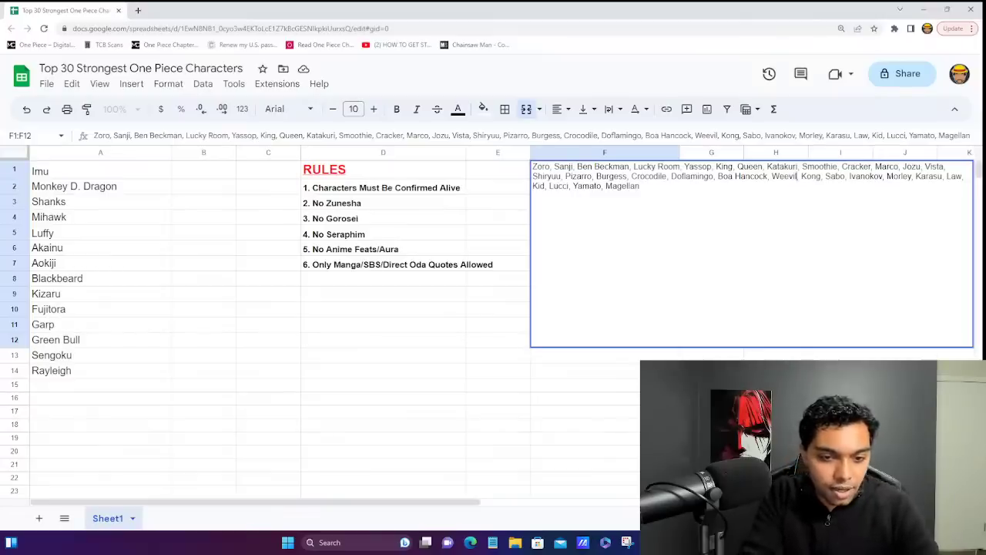
click(344, 312)
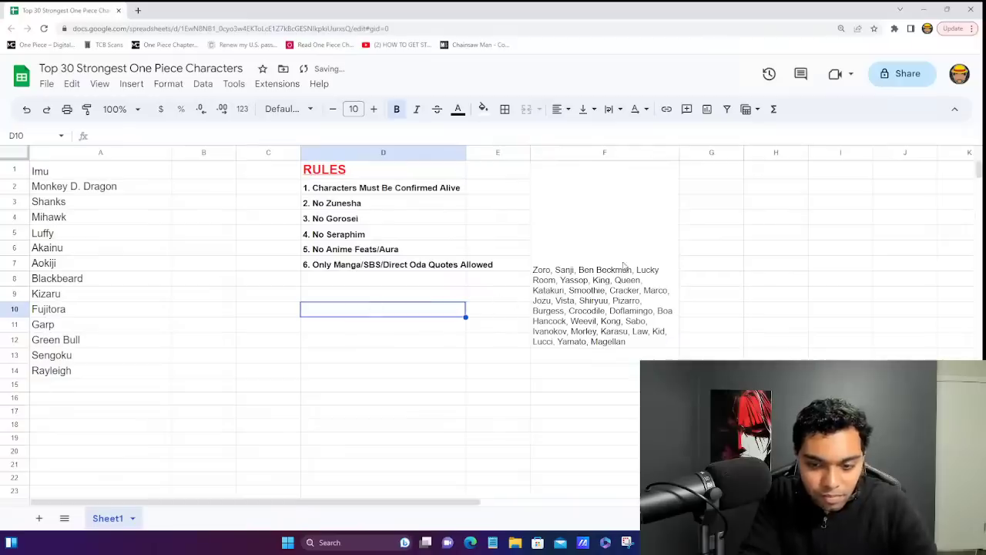
click(588, 281)
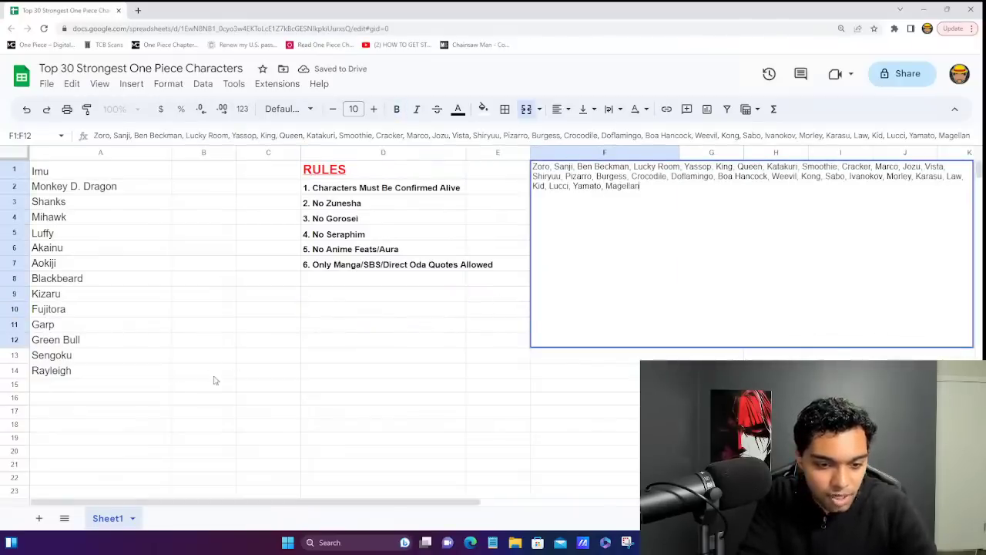
click(342, 375)
text(Z)
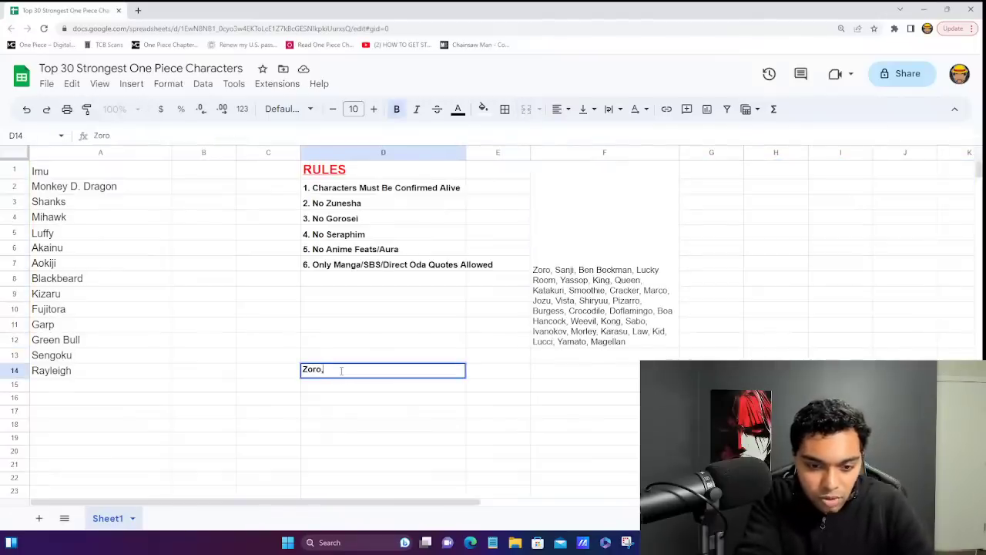
key(Escape)
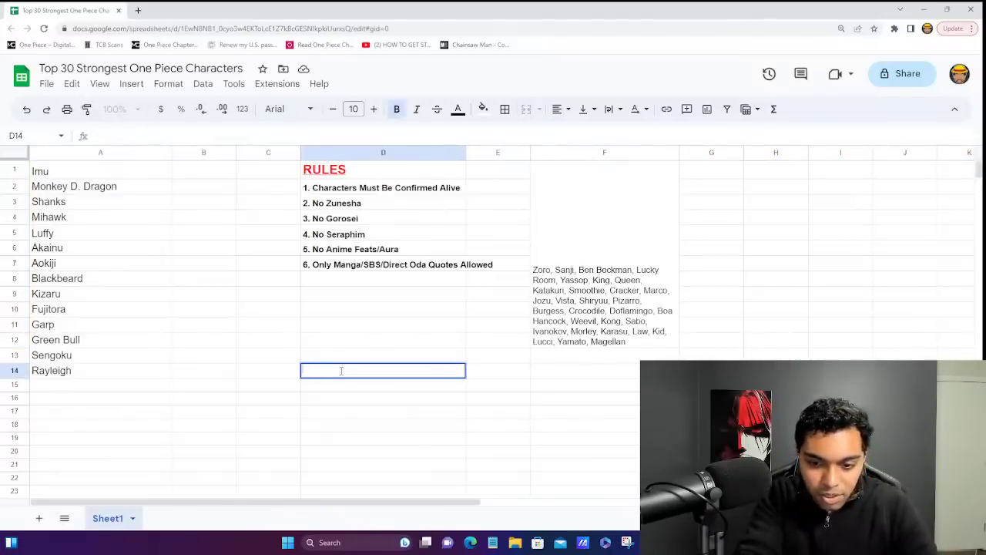
- Enter the shortlist "Zoro, Beckman, King, Katakuri, Marco, Shiryu, Crocodile, Boa, Weevil, Kong, Sabo, Law, Kid, Yamato, Lucci" in cell F14
click(560, 373)
text(Zd)
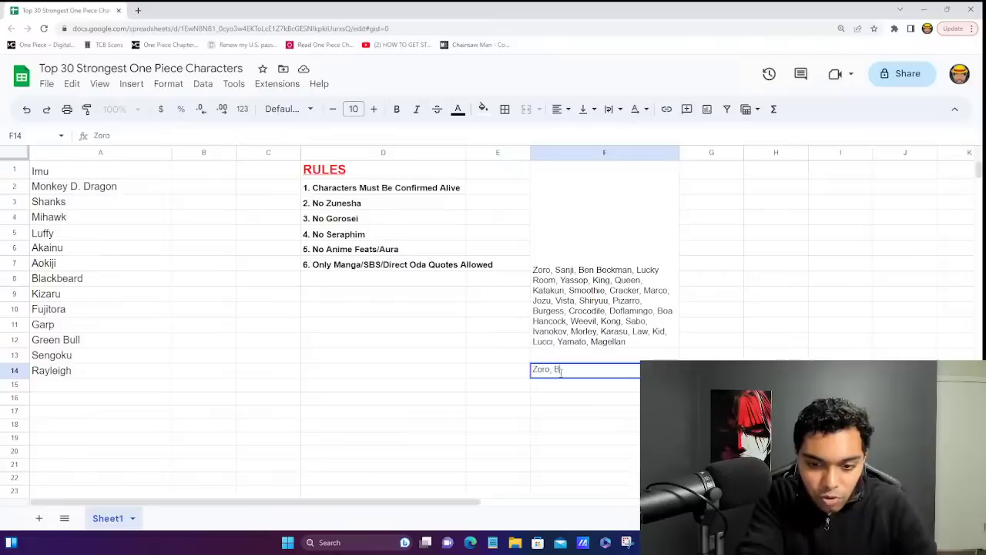
text(ro, Beckman, King, Katakuri, Marco, Shiryu, Crocodile,)
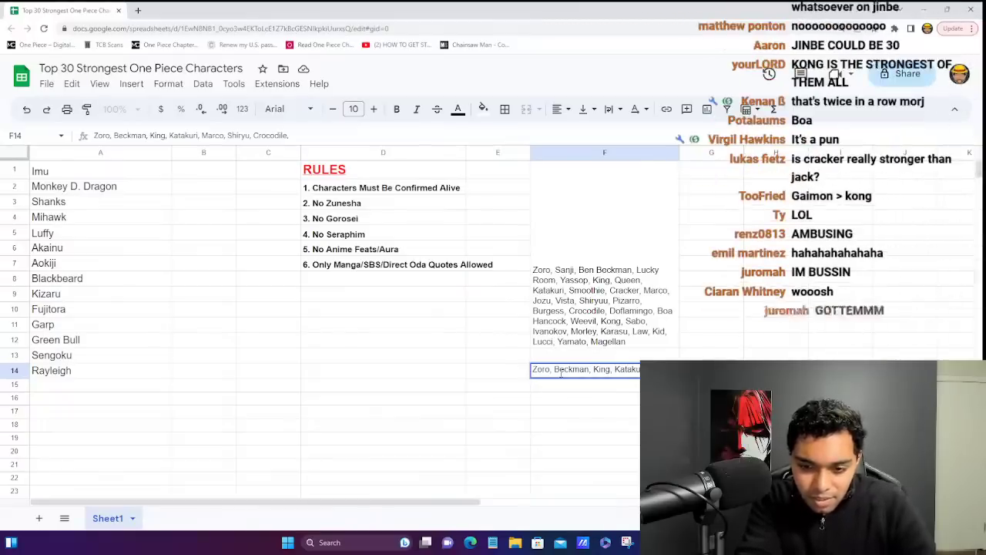
text(Boa,)
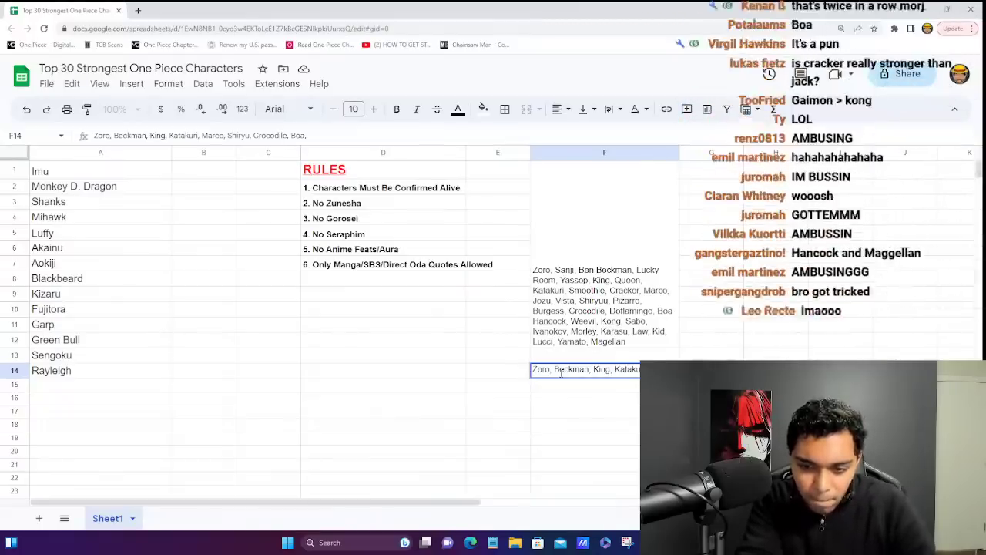
text( Weevil,)
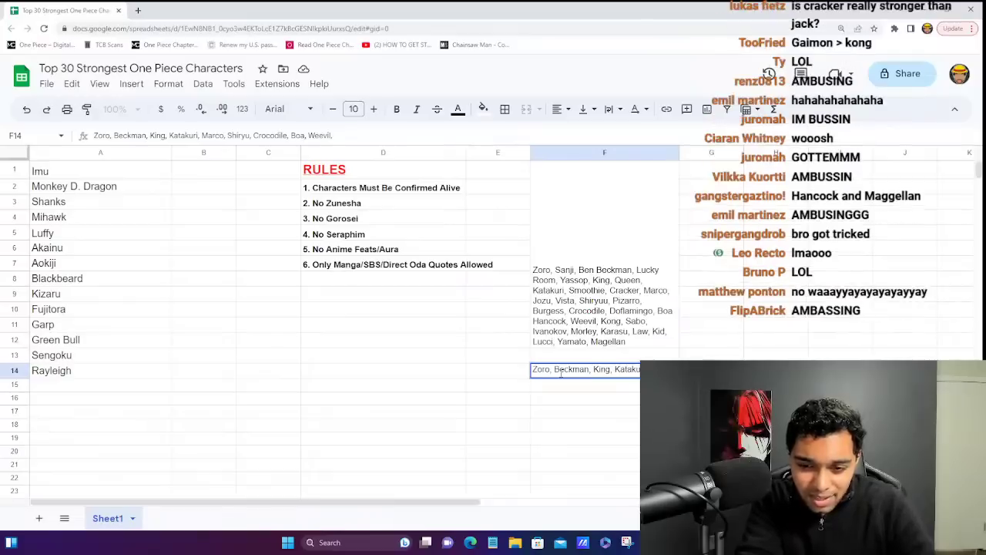
text( Kong, Sabo,)
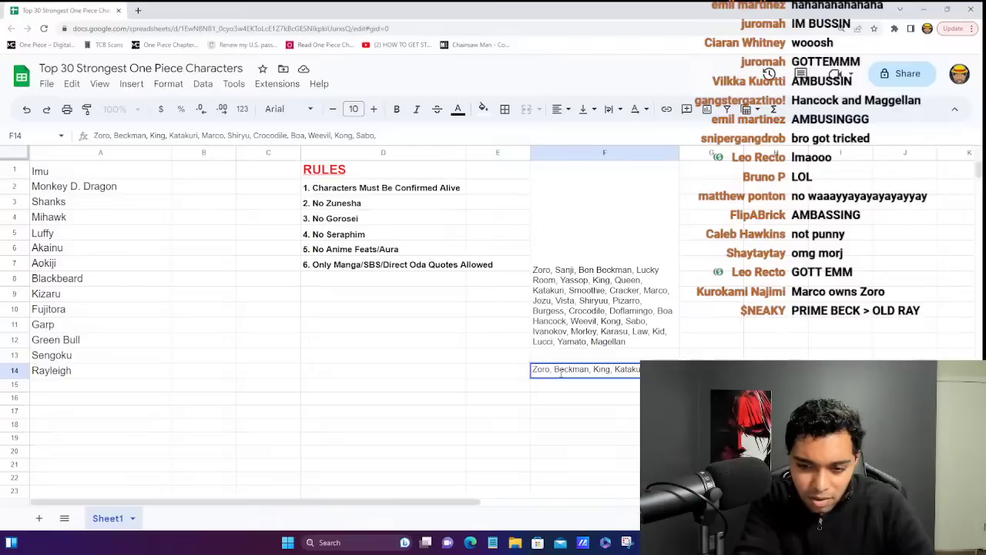
text( Law, Kid, Yamato, L)
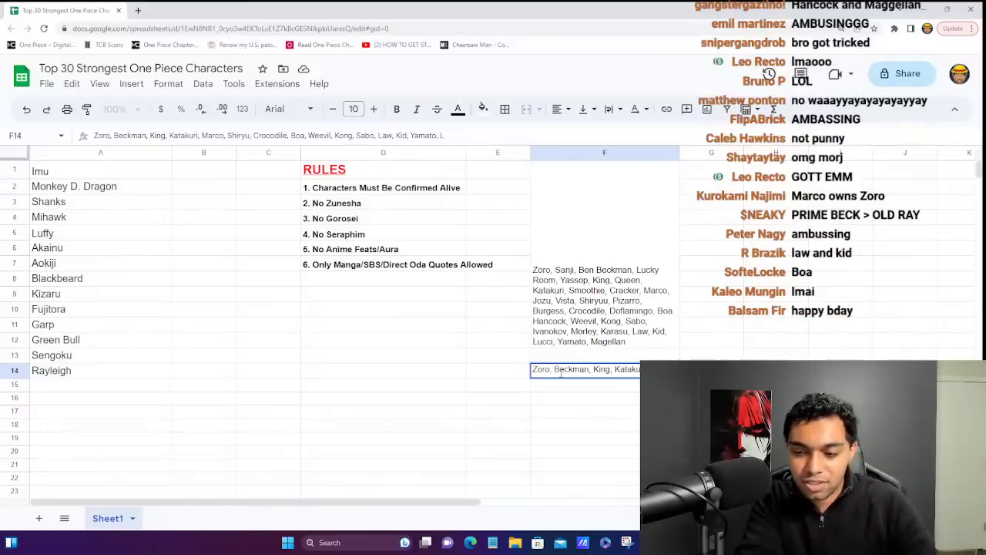
key(Return)
click(561, 374)
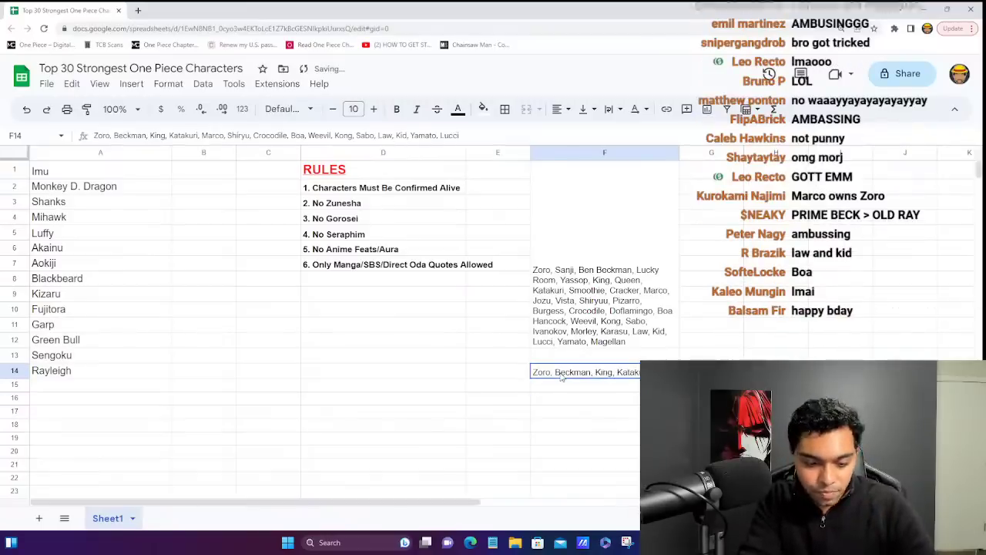
- Move the shortlist of characters starting with Zoro from cell F14 to cell B15
key(ctrl+c)
click(216, 388)
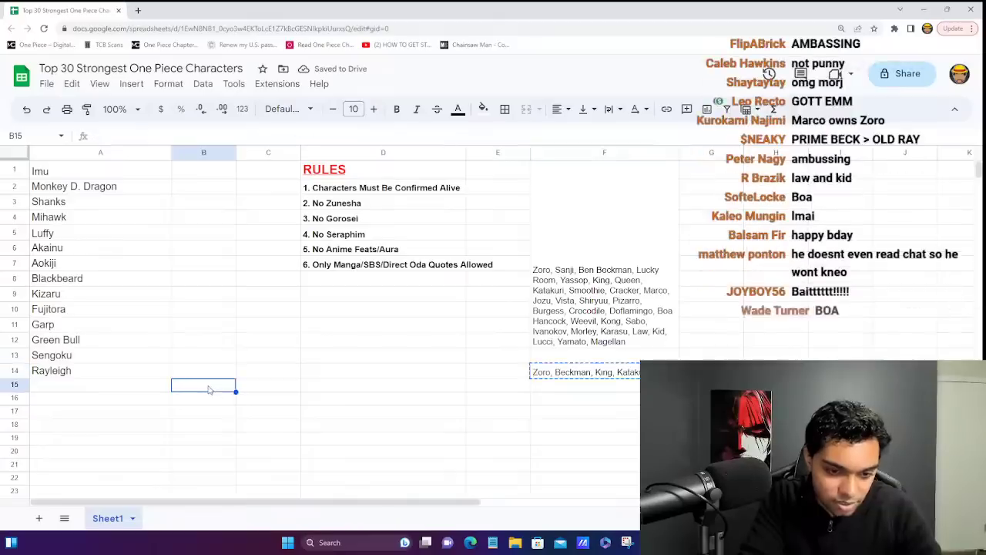
key(ctrl+v)
click(347, 408)
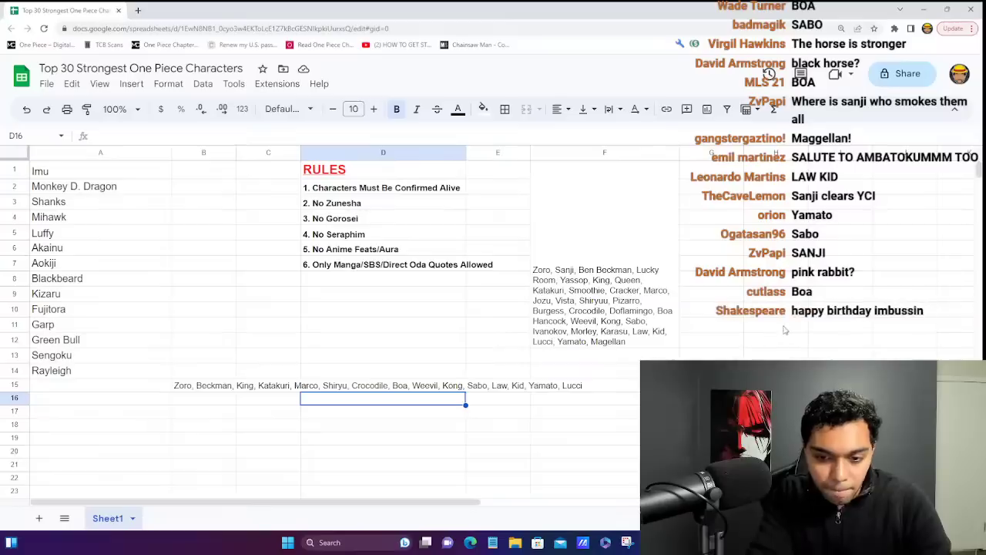
- Append ", Magellan" to the end of the character shortlist in cell B15
click(216, 388)
triple_click(214, 386)
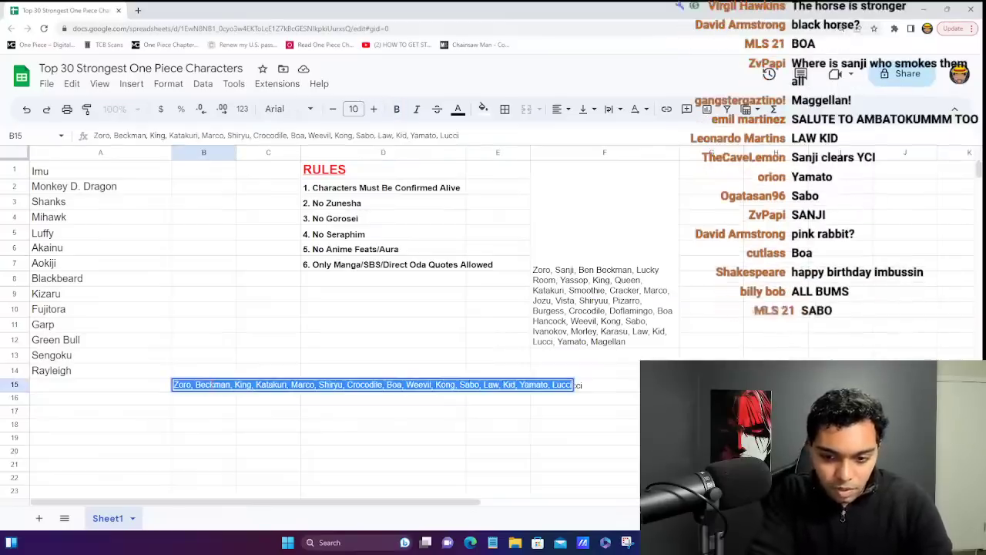
click(211, 384)
text(, Magella)
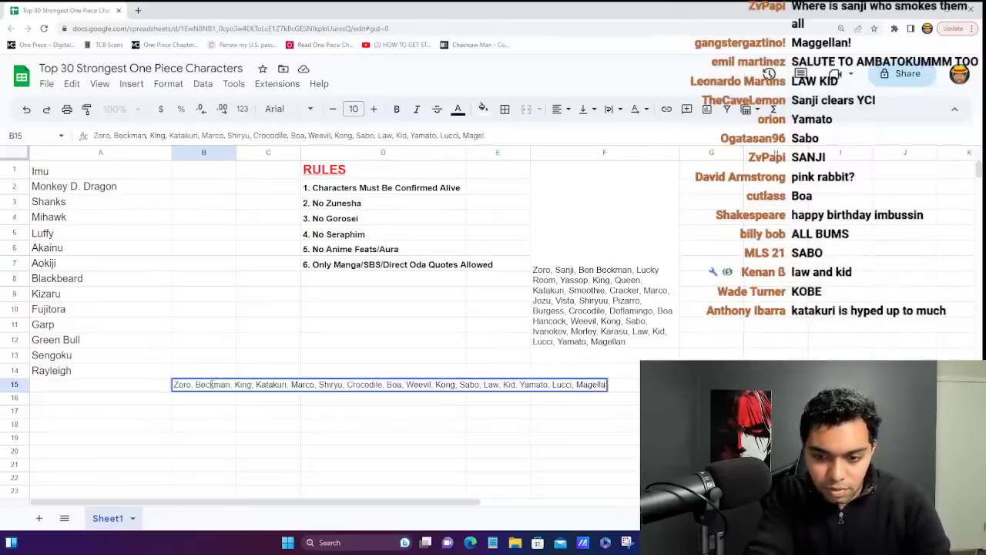
text(n)
key(Return)
- Remove Zoro and Ben Beckman, with their commas, from the candidate list in merged cell F1:F12
click(579, 291)
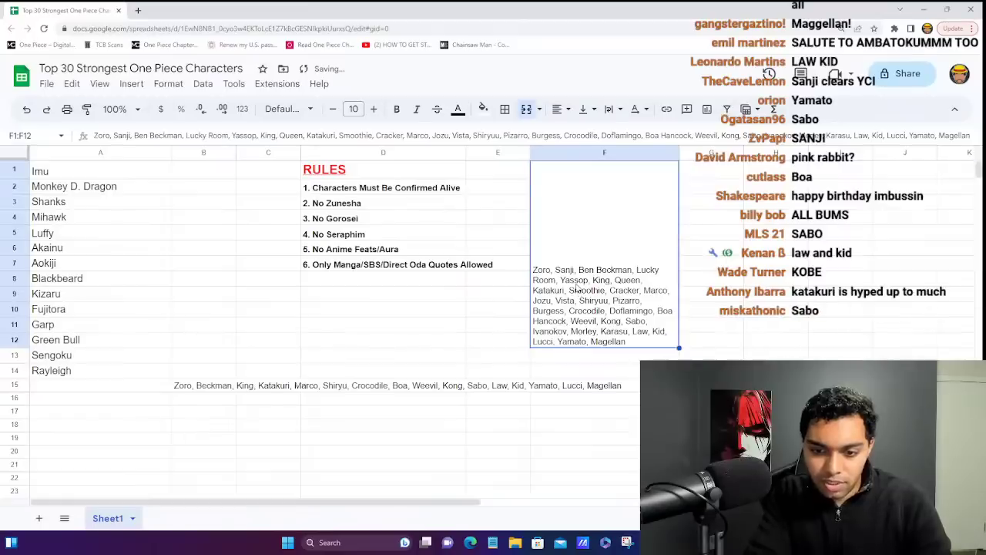
double_click(577, 287)
double_click(541, 166)
key(BackSpace)
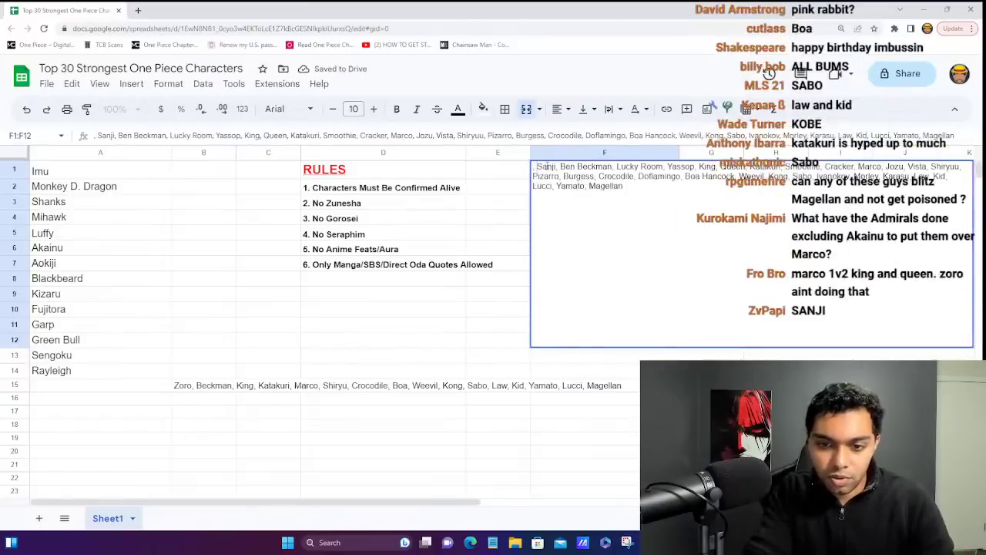
key(Delete)
key(Delete)
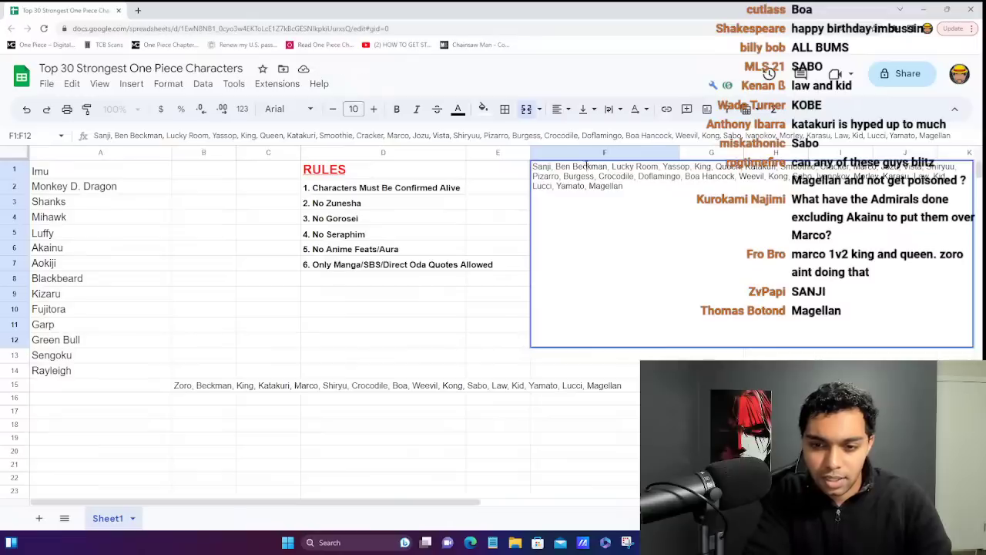
key(Delete)
key(Delete)
key(Delete)
key(Delete)
key(Delete)
key(Delete)
key(Delete)
key(Delete)
key(Delete)
key(Delete)
key(Delete)
key(Delete)
key(Delete)
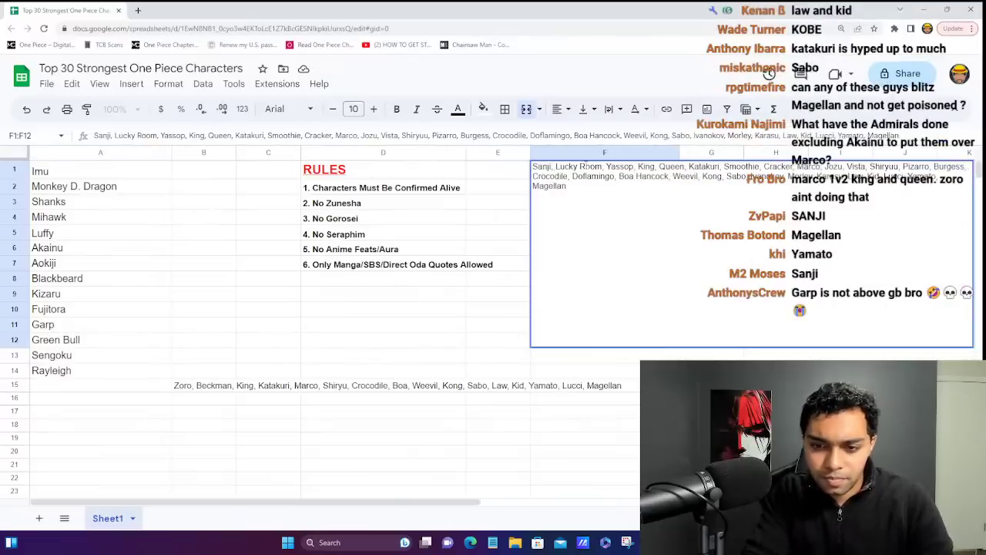
- Remove King and its comma from the candidate list in F1:F12
click(654, 166)
key(BackSpace)
key(BackSpace)
key(BackSpace)
key(BackSpace)
key(Delete)
key(Delete)
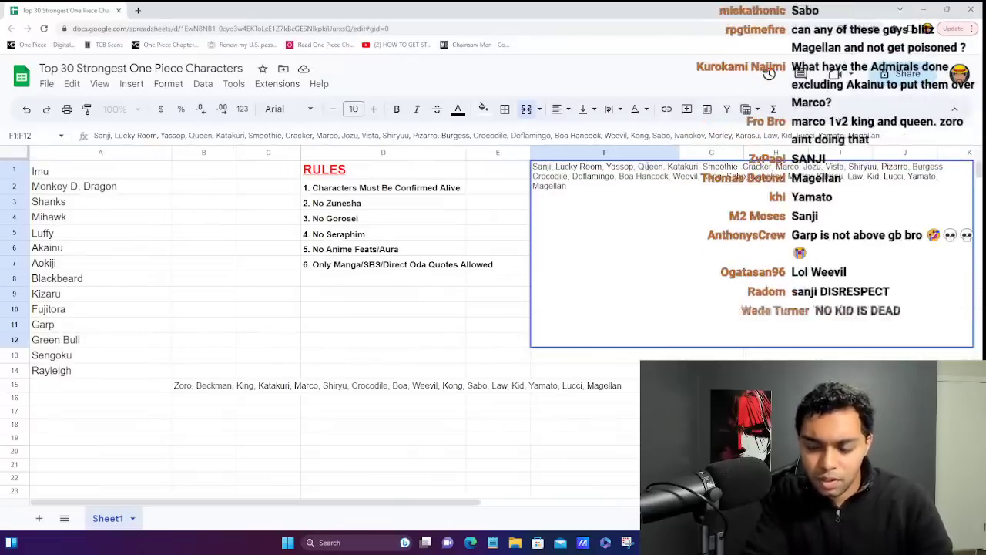
- Remove Katakuri and Marco, with their commas, from the candidate list in F1:F12
key(Delete)
key(Delete)
key(Delete)
key(Delete)
key(Delete)
key(Delete)
key(Delete)
key(Delete)
key(Delete)
key(Delete)
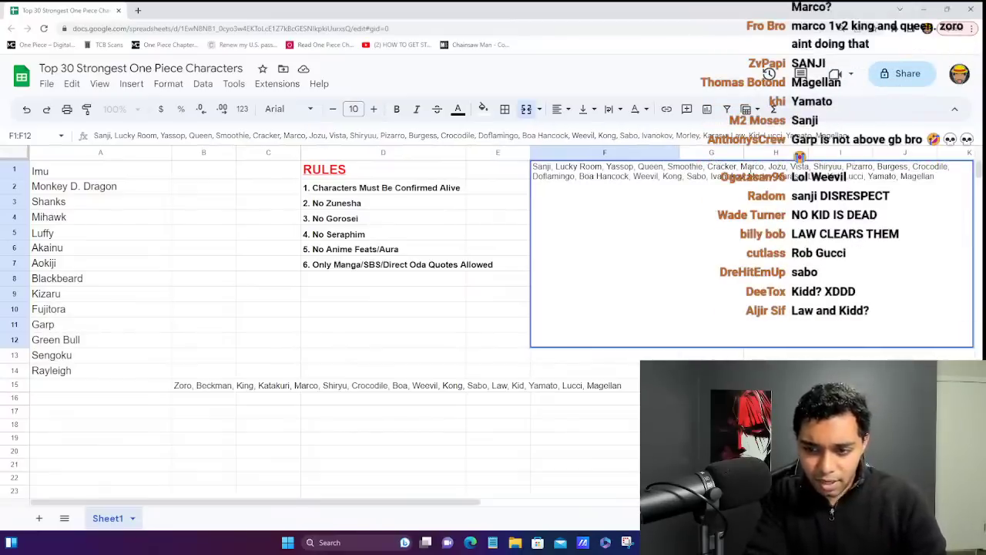
key(BackSpace)
key(Delete)
key(Delete)
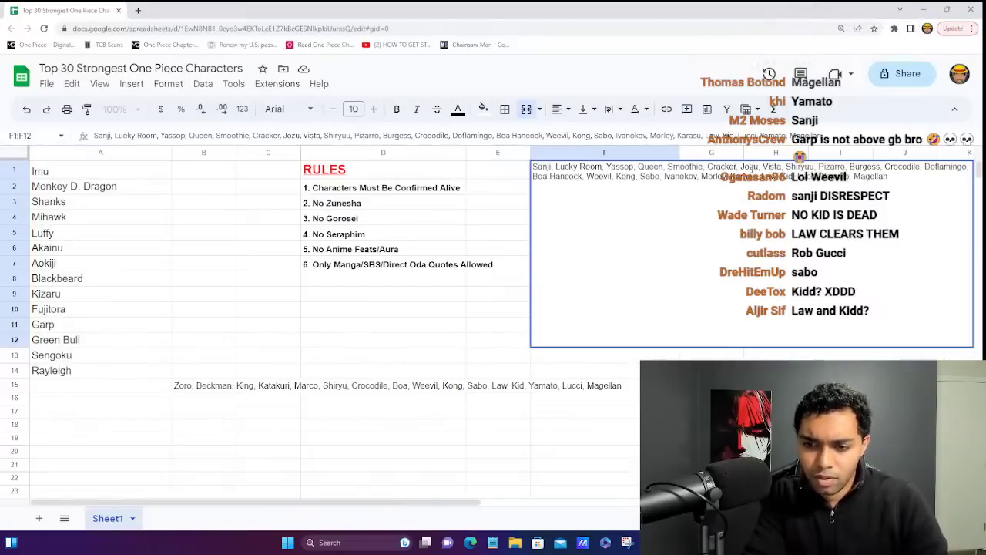
- Remove Shiryuu and Crocodile, with their commas, from the candidate list in F1:F12
double_click(800, 166)
key(BackSpace)
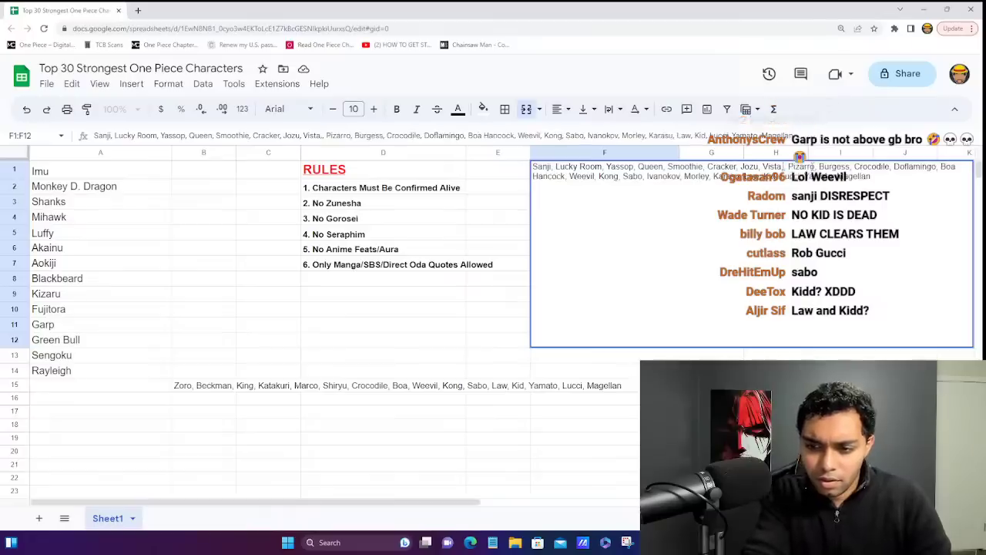
key(Delete)
key(Delete)
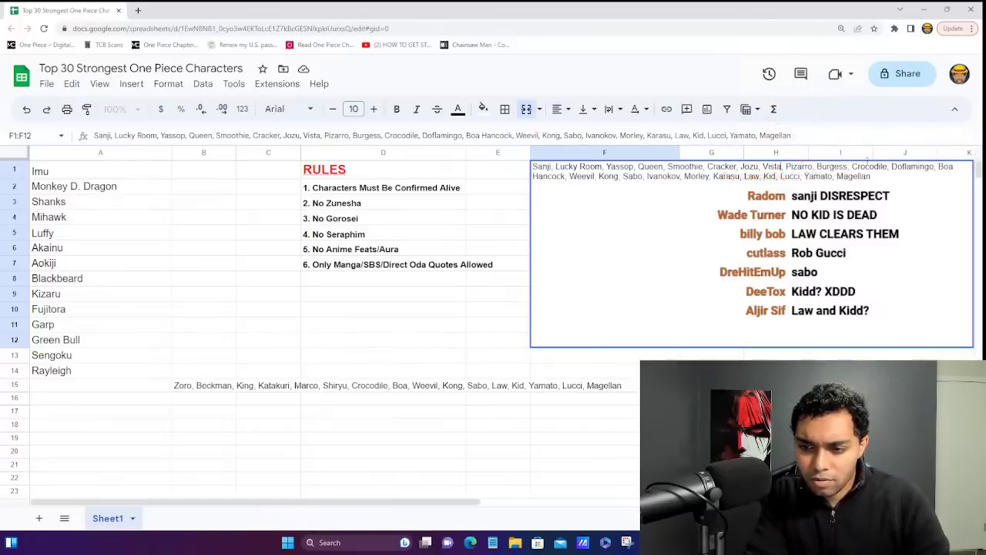
double_click(880, 167)
key(BackSpace)
key(Delete)
key(Delete)
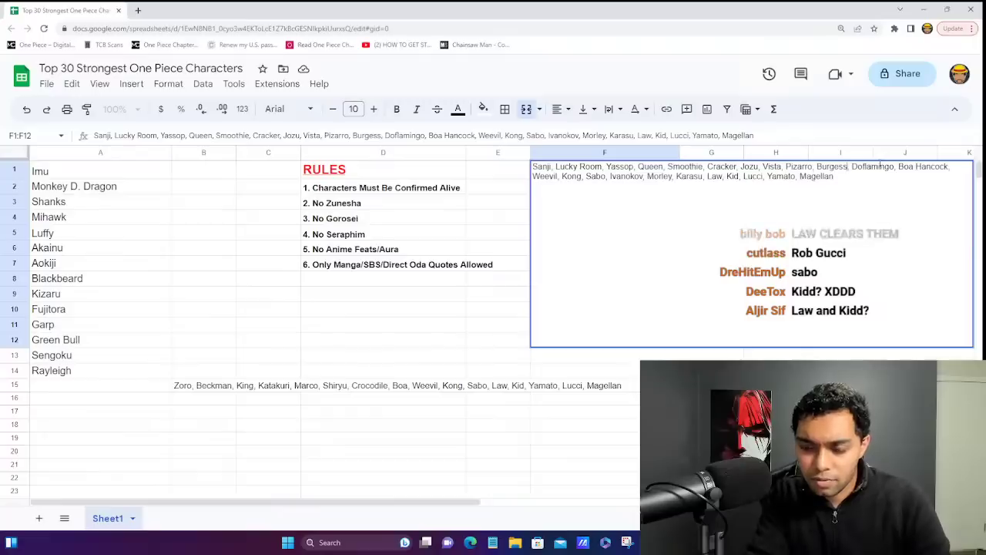
- Remove Boa Hancock and Weevil, with their commas, from the candidate list in F1:F12
double_click(933, 166)
key(BackSpace)
key(BackSpace)
key(BackSpace)
key(BackSpace)
key(BackSpace)
key(BackSpace)
key(BackSpace)
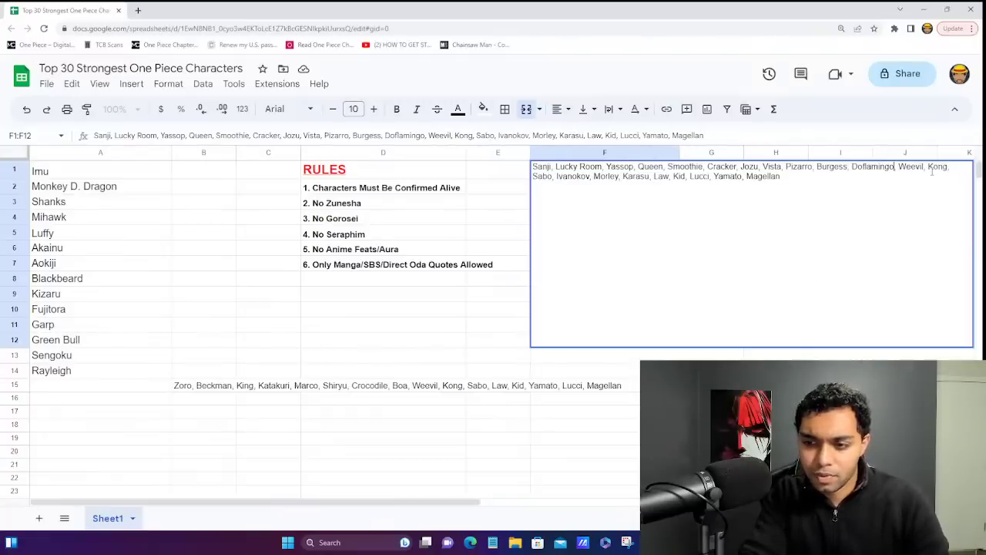
double_click(917, 168)
key(BackSpace)
key(Delete)
key(Delete)
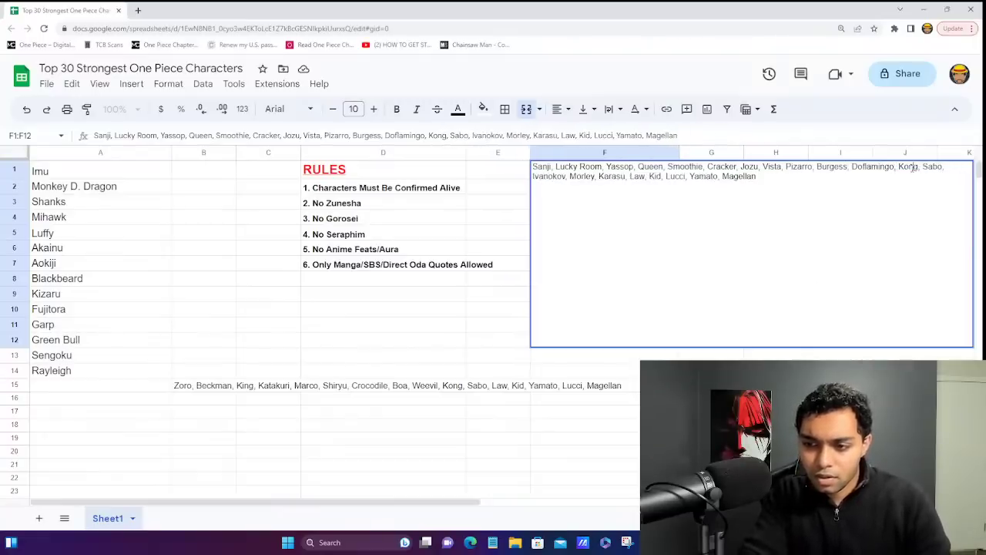
- Remove Kong and Sabo, with their commas, from the candidate list in F1:F12
double_click(913, 168)
key(BackSpace)
key(Delete)
key(Delete)
double_click(908, 167)
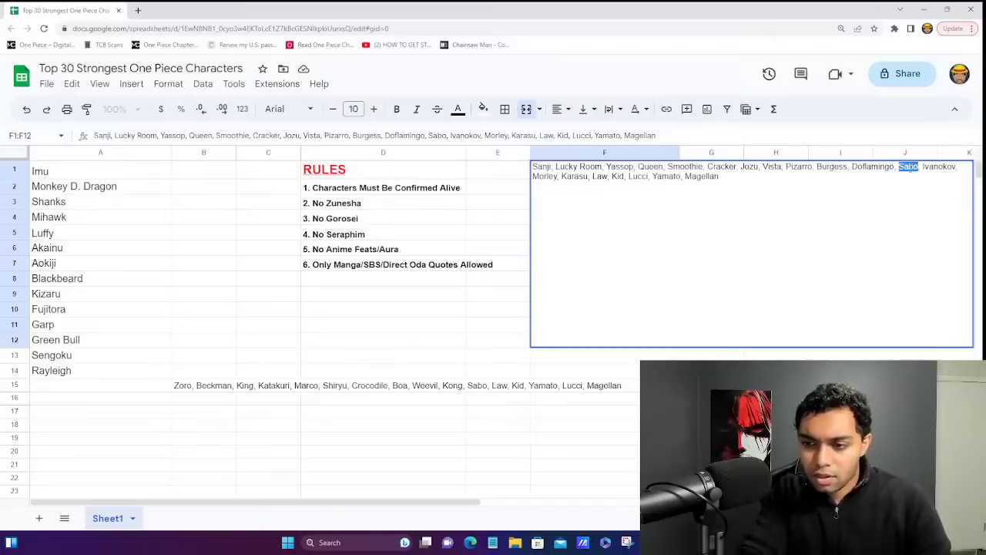
key(BackSpace)
key(Delete)
key(Delete)
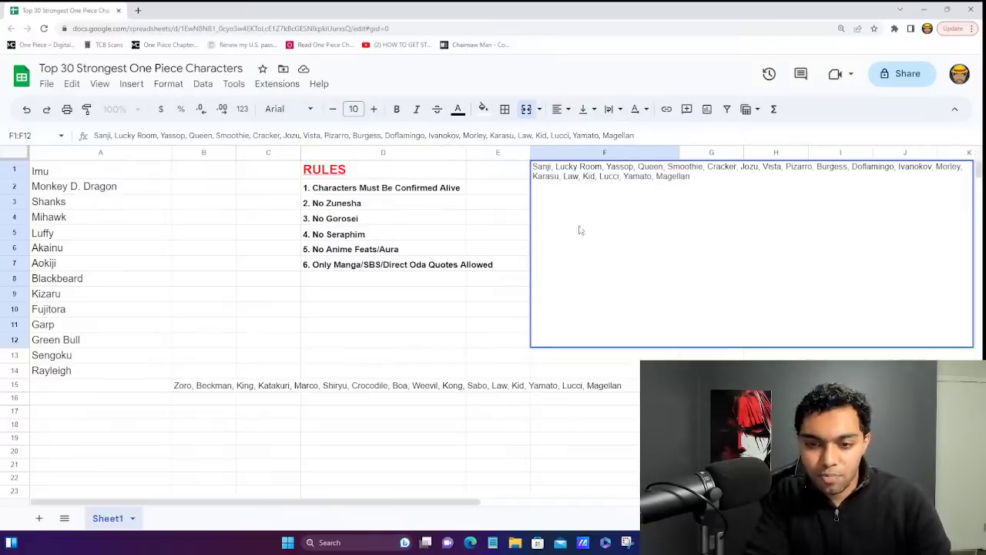
- Remove Law and Kid, with their commas, from the candidate list in F1:F12
key(BackSpace)
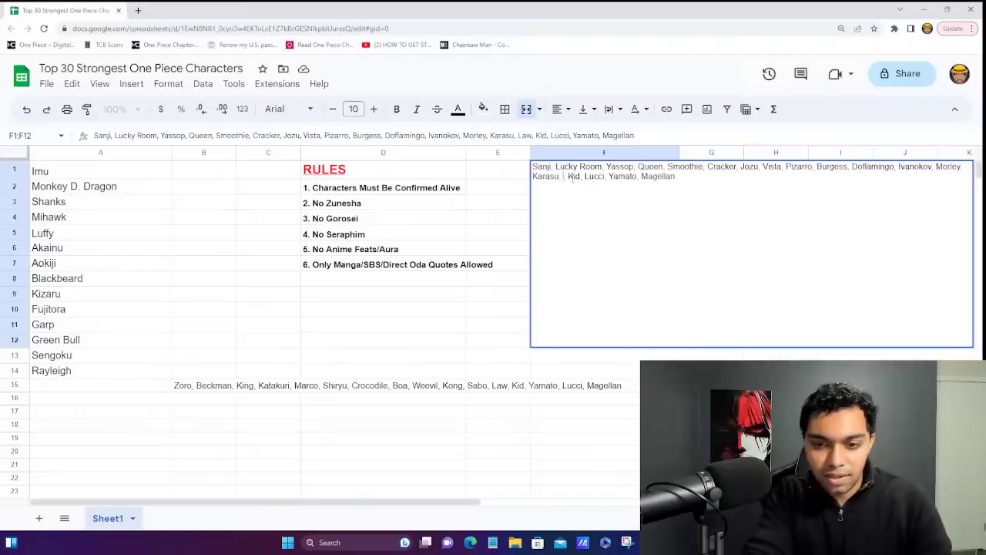
key(Delete)
key(Delete)
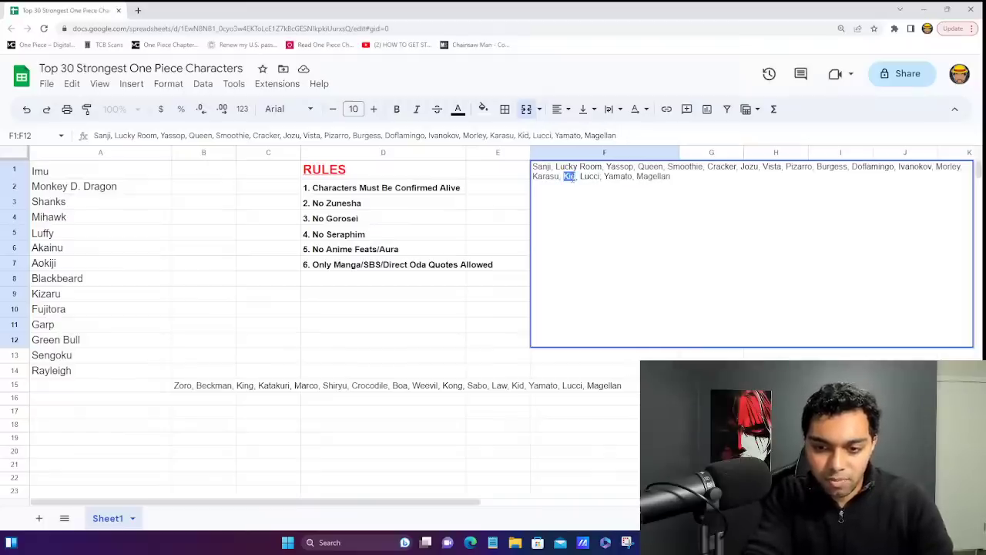
key(BackSpace)
key(Delete)
key(Delete)
- Remove Lucci, Yamato and Magellan from the candidate list in F1:F12 so it ends with Karasu
key(BackSpace)
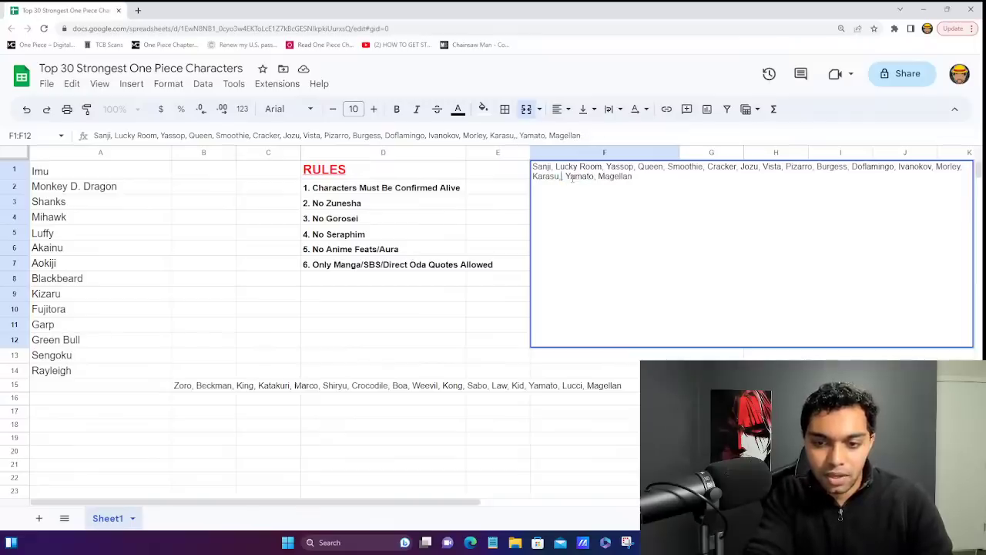
key(Delete)
key(Delete)
key(BackSpace)
key(Delete)
key(Delete)
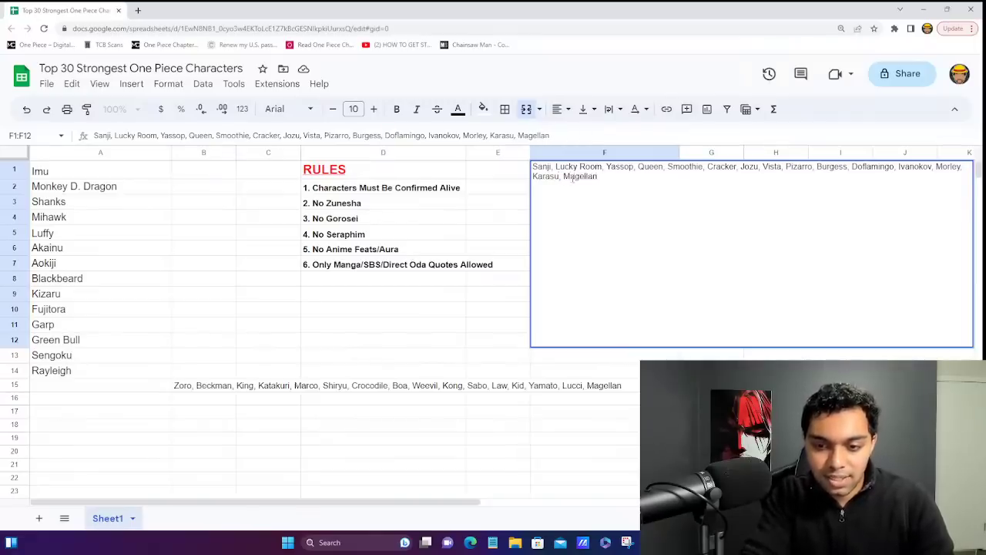
double_click(571, 176)
key(BackSpace)
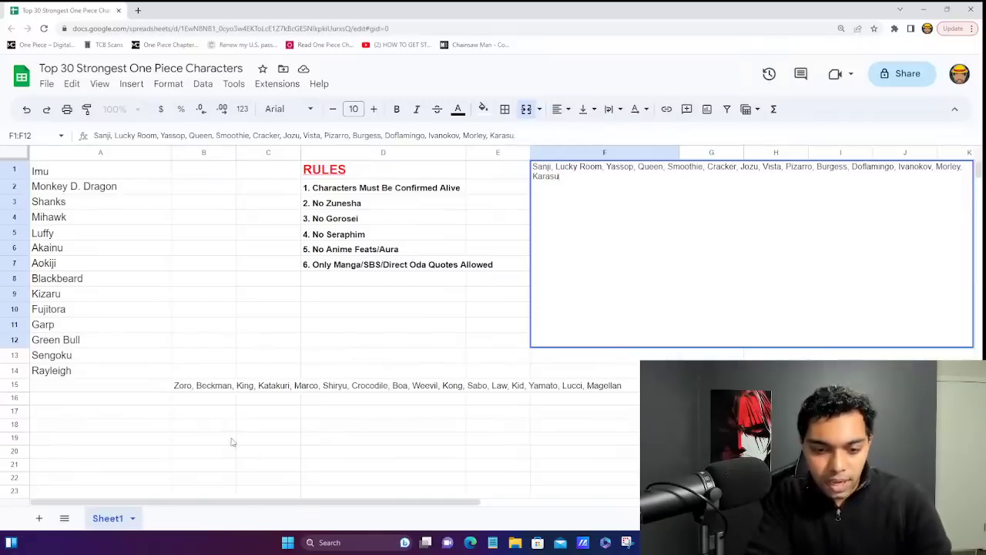
- Append ", Sanji" to the end of the character shortlist in cell B15
click(205, 389)
double_click(235, 388)
key(ctrl+a)
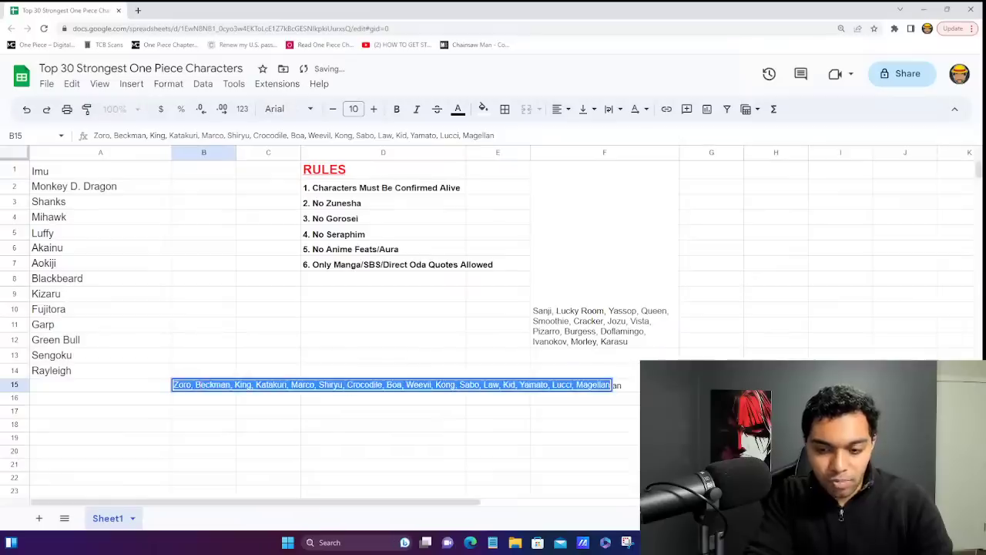
key(End)
text(,)
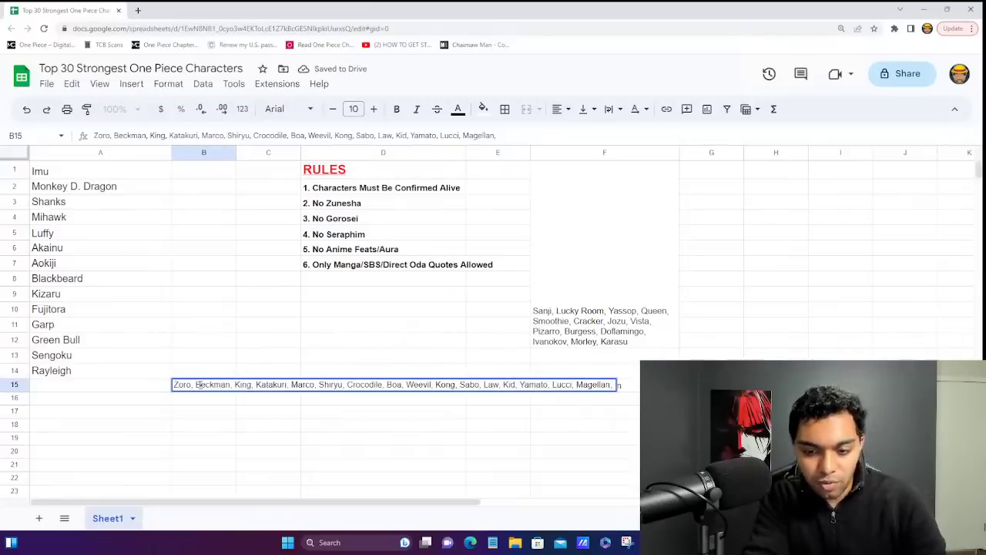
key(Return)
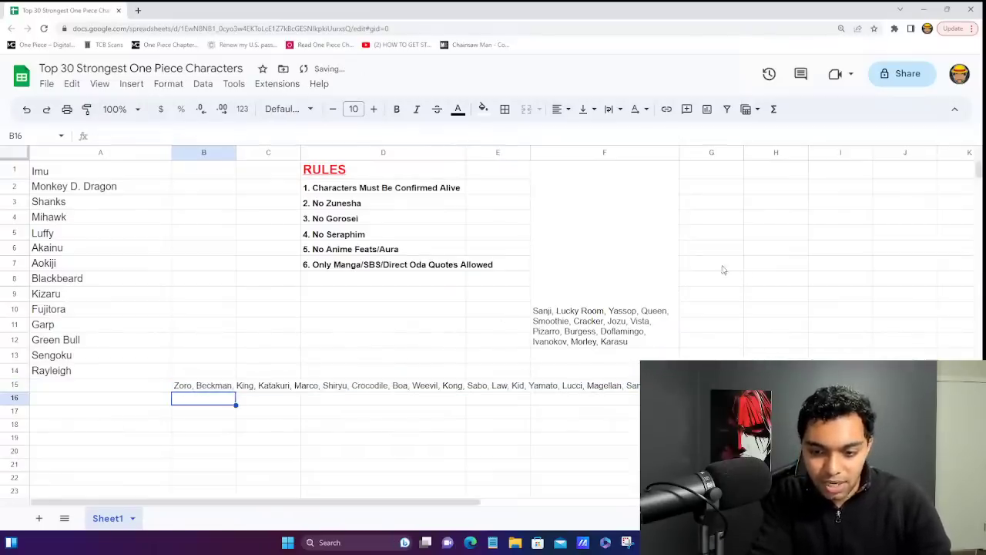
- Remove Sanji from the start of the candidate list in F1:F12
double_click(583, 275)
double_click(542, 168)
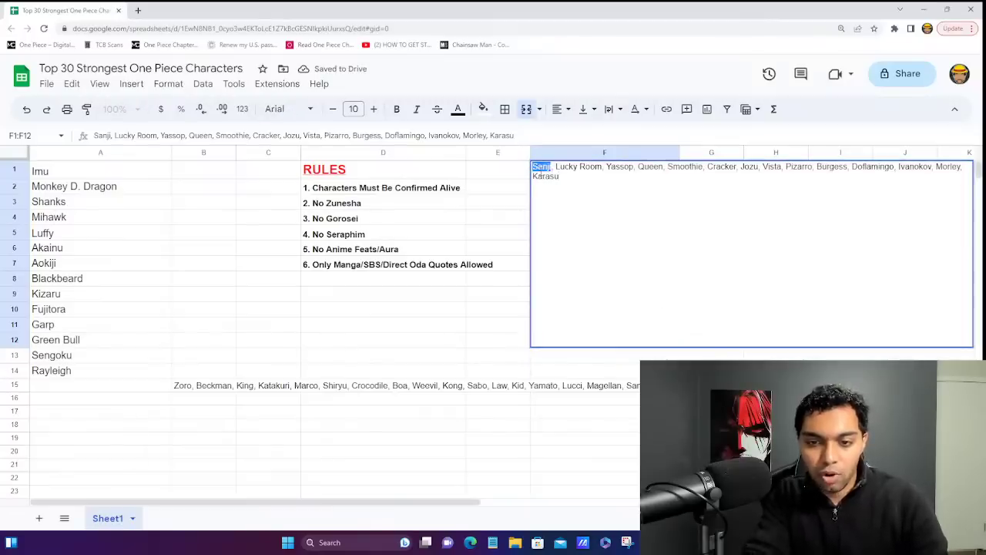
key(BackSpace)
key(Delete)
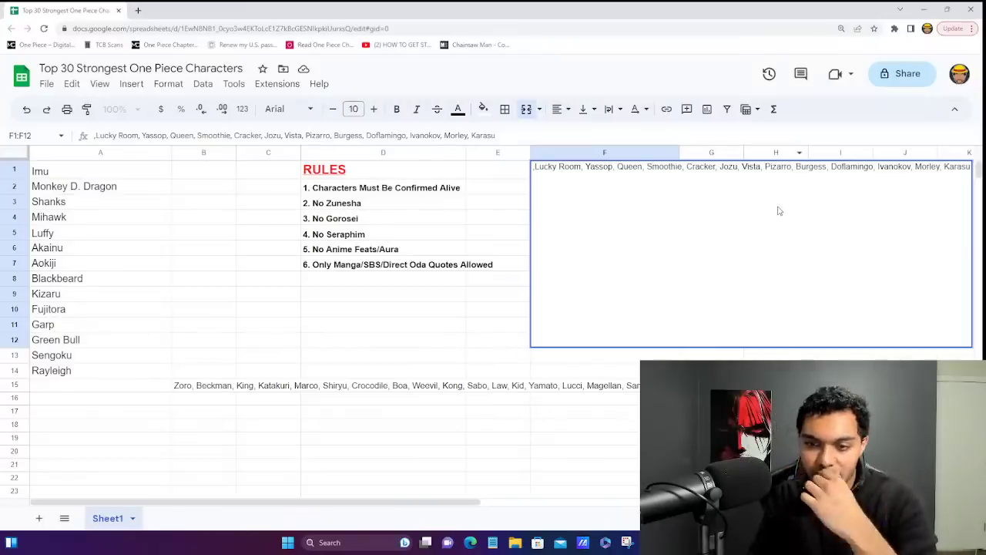
- Correct "Lucky Room" to "Lucky Roo" in the F1:F12 list and remove the leading comma
click(583, 167)
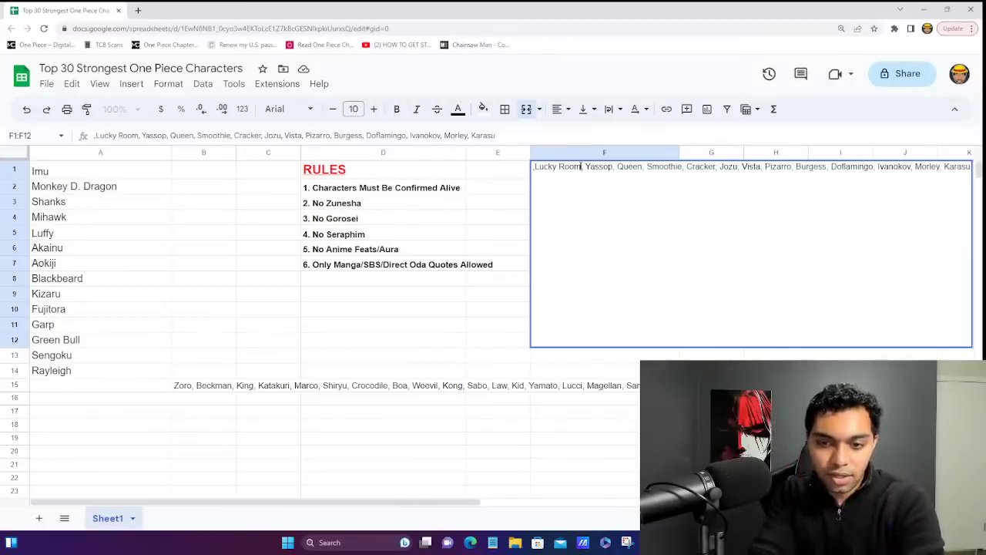
key(BackSpace)
click(362, 373)
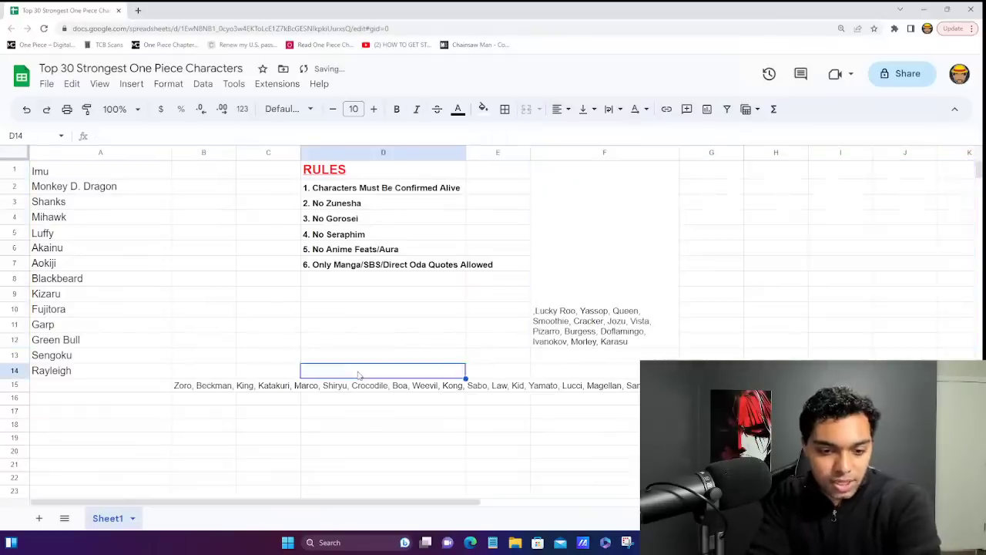
click(182, 391)
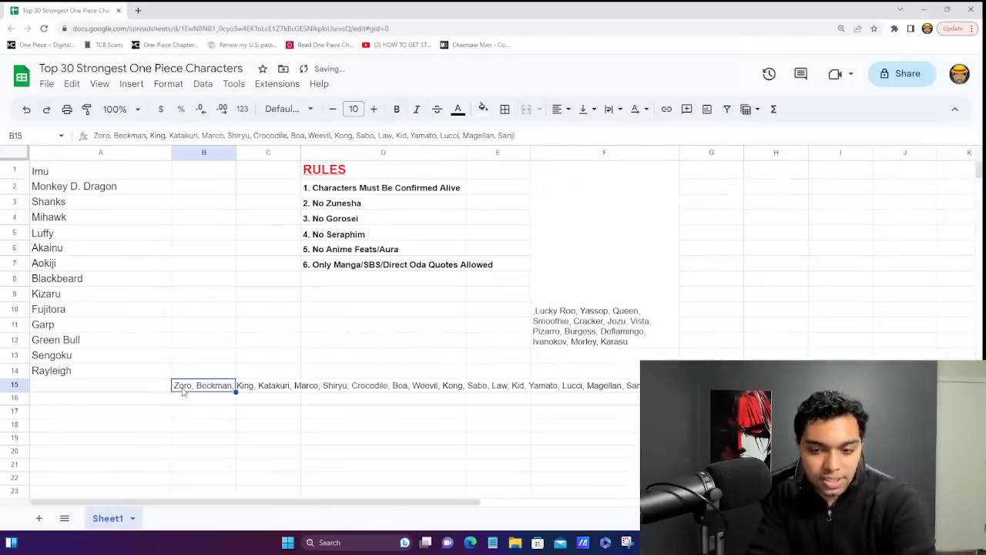
double_click(557, 339)
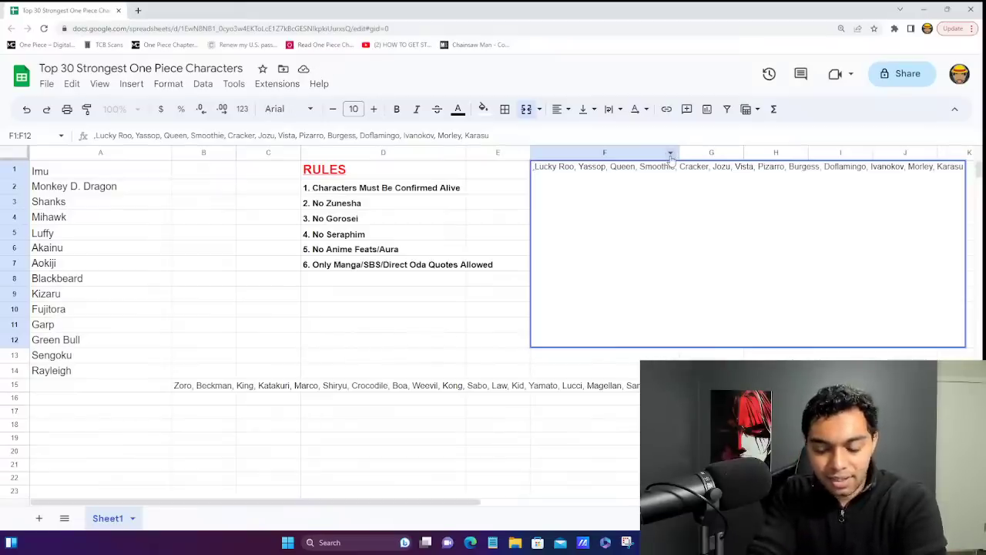
click(125, 390)
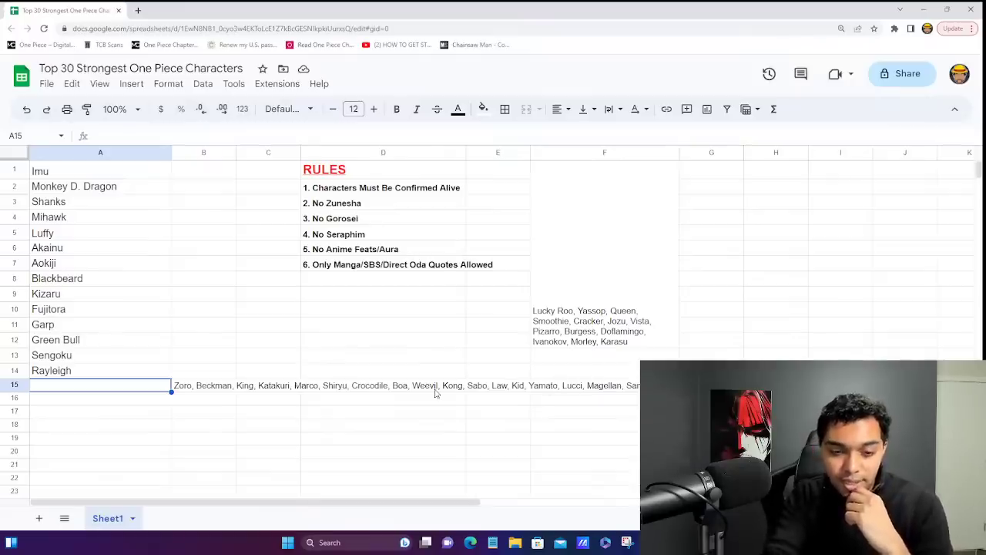
key(Right)
key(Up)
key(Right)
key(Right)
key(Right)
key(Right)
key(Right)
key(Up)
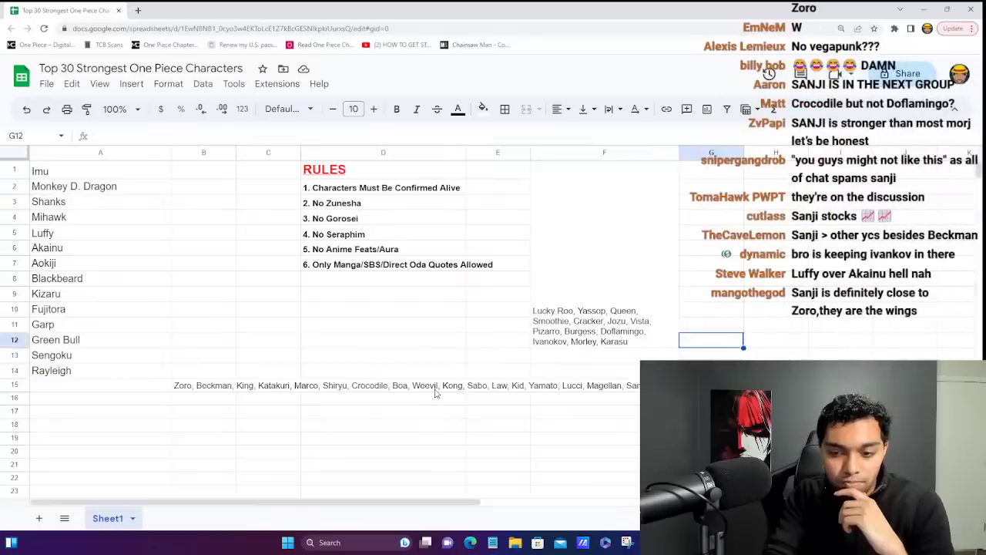
key(Left)
key(Left)
key(Down)
key(Right)
key(Up)
key(Down)
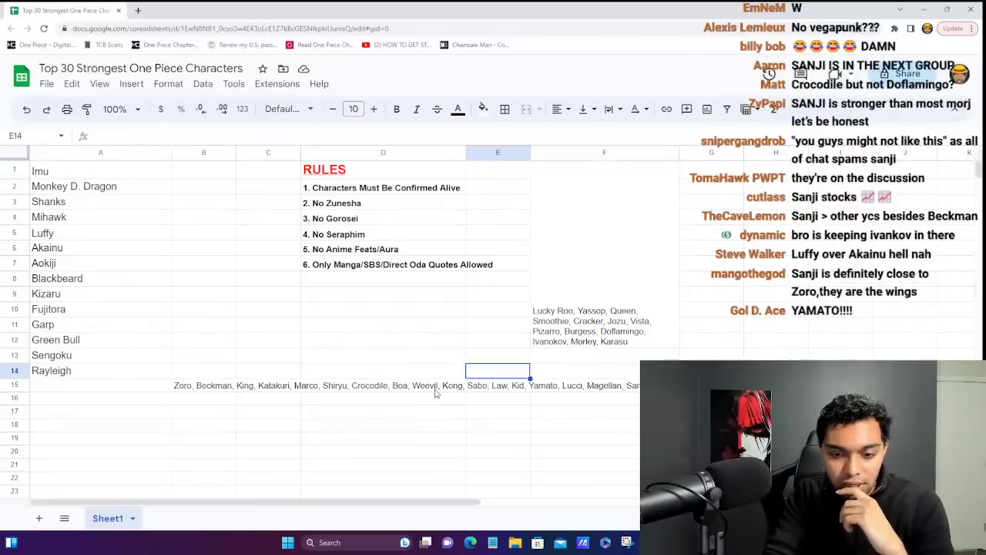
- Enter Ben Beckman in cell A15 as the next name in the ranked character list
key(Down)
key(Left)
key(Left)
key(Left)
key(Left)
key(Right)
key(Right)
key(Right)
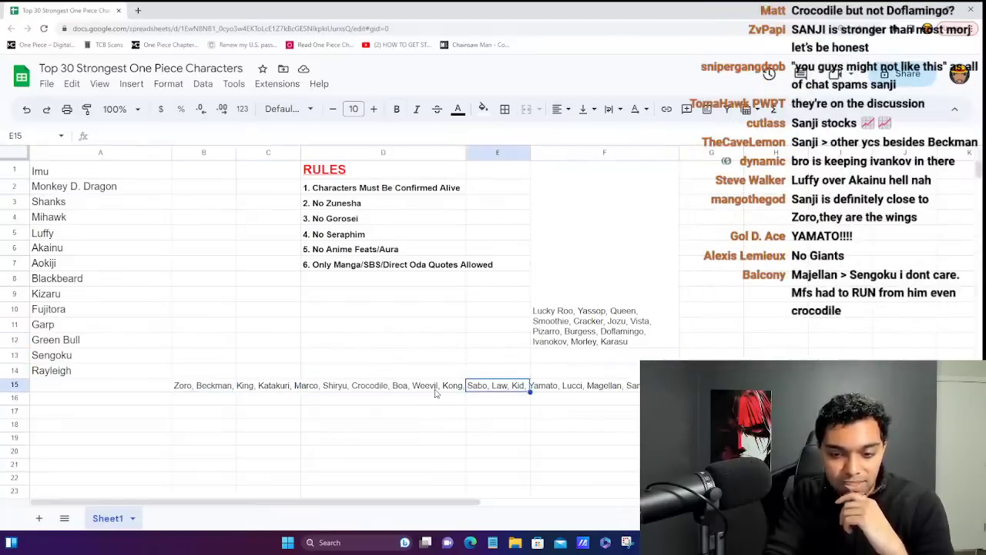
key(Right)
key(Left)
key(Left)
key(Left)
key(Left)
key(Left)
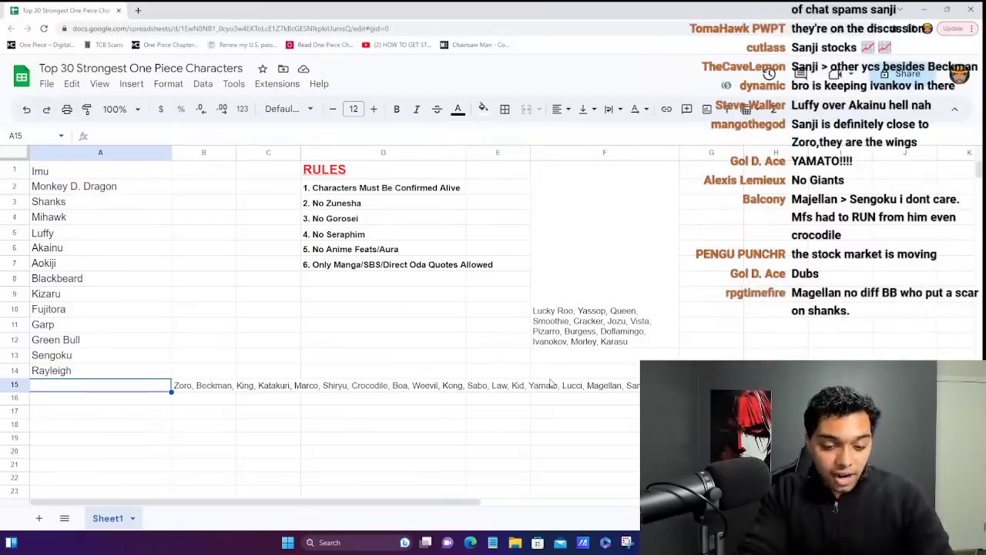
text(Ben Beckman)
key(Return)
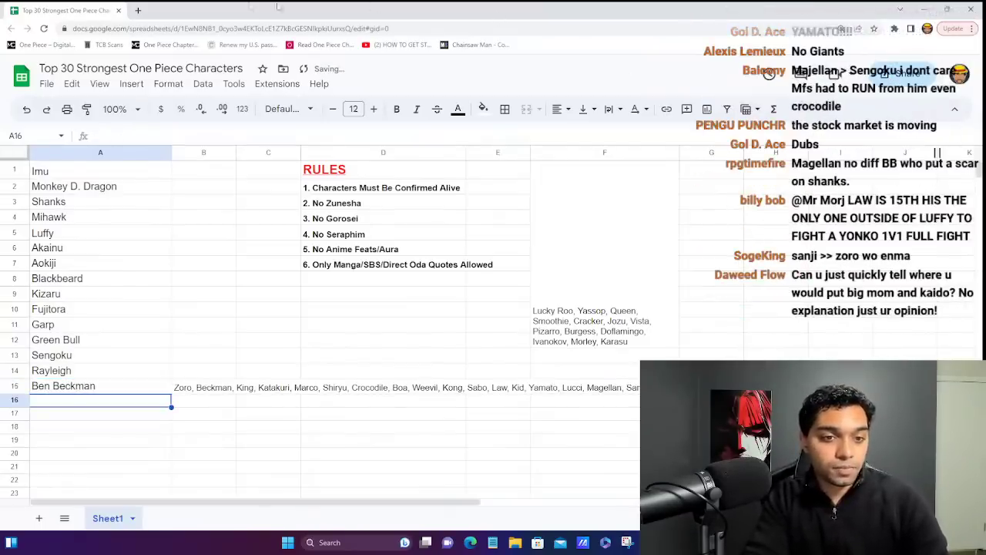
- Open chapter 957 of the One Piece digital colored comics in a new browser tab
key(ctrl+t)
click(39, 48)
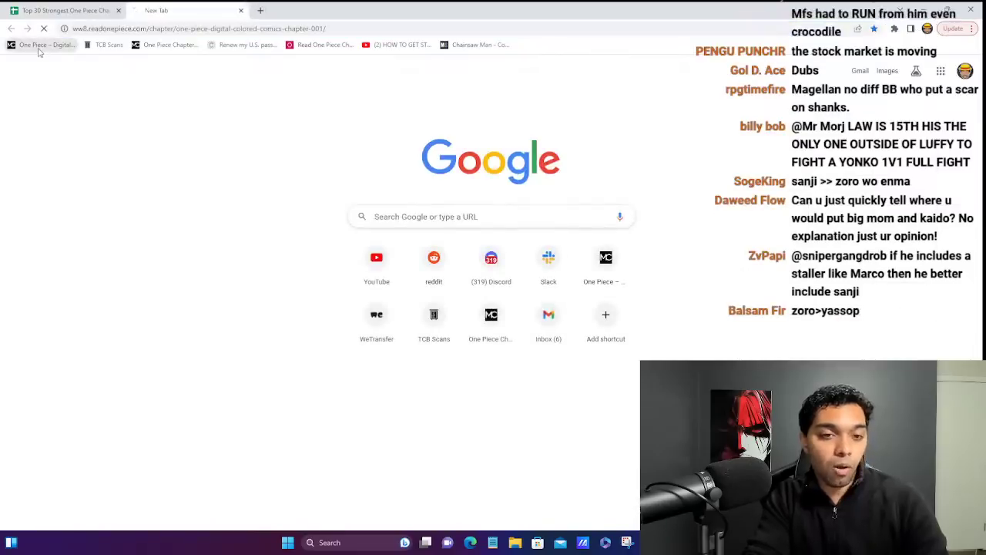
scroll(485, 347, down, 10)
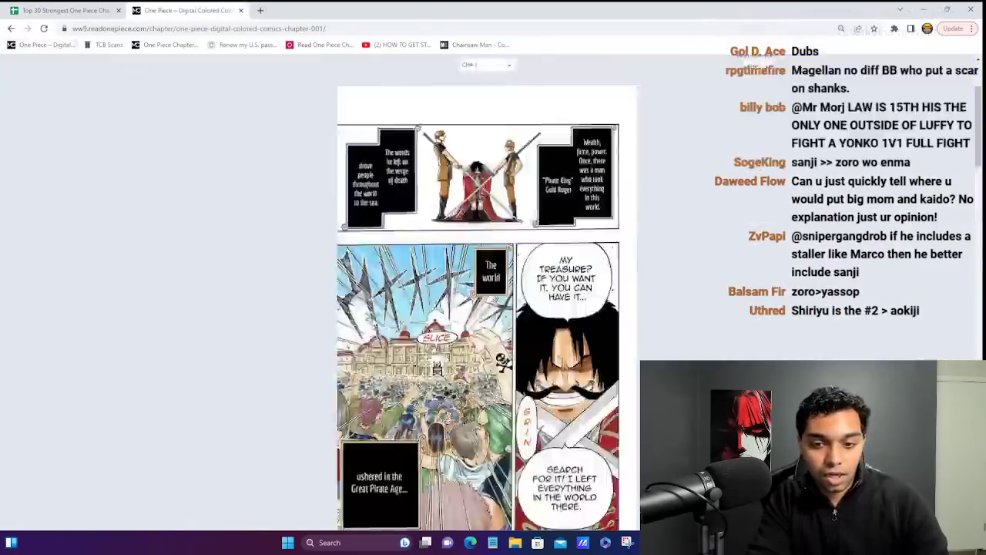
scroll(485, 347, up, 7)
click(318, 28)
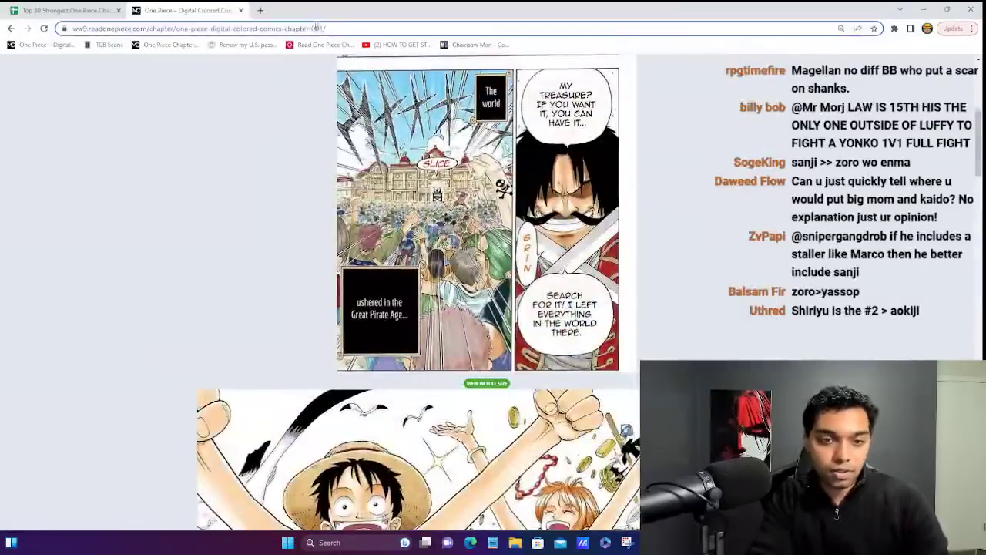
double_click(345, 27)
text(957)
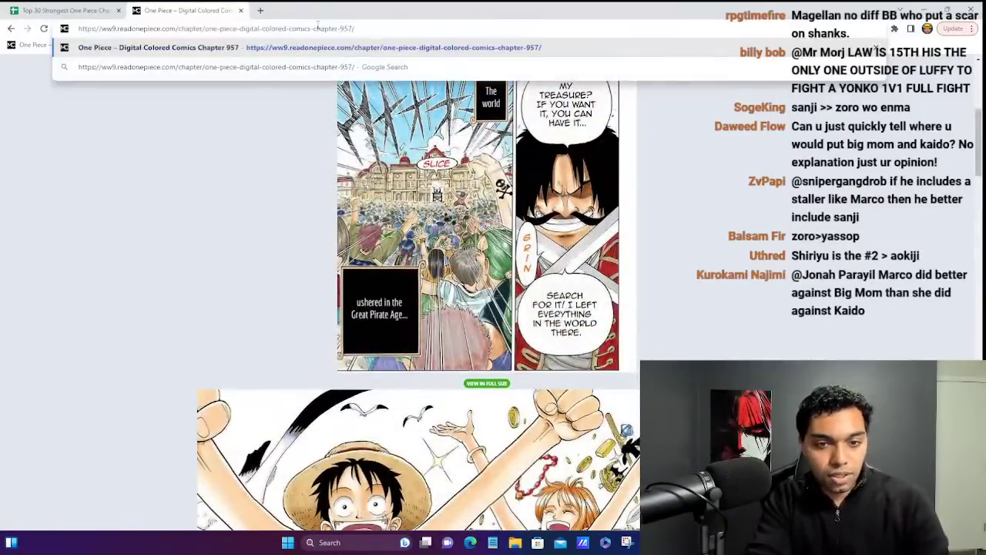
key(Return)
- Examine the chapter 957 panels on the Emperors' bounties and the description of Shanks's crewmates Beckman, Roux and Yasopp
scroll(760, 279, down, 20)
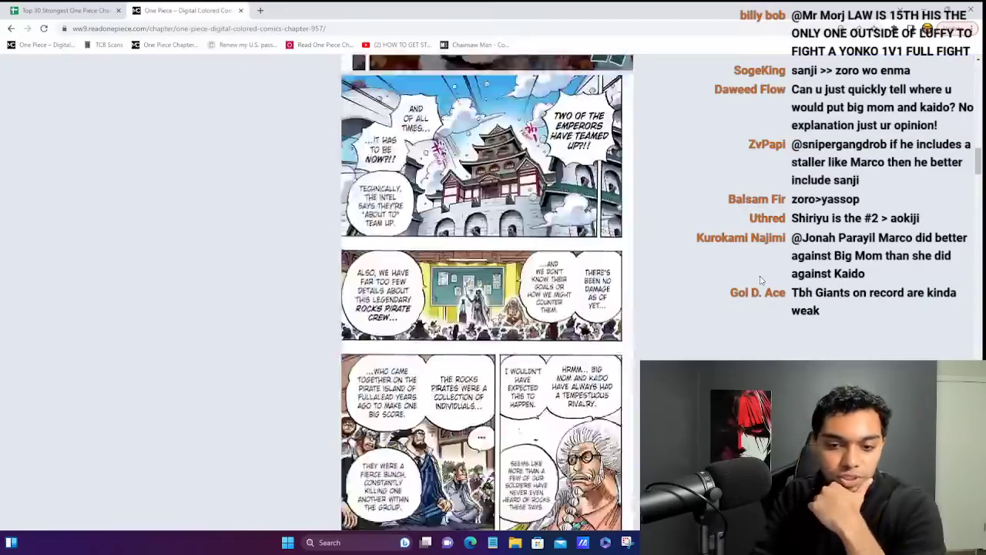
scroll(760, 280, down, 20)
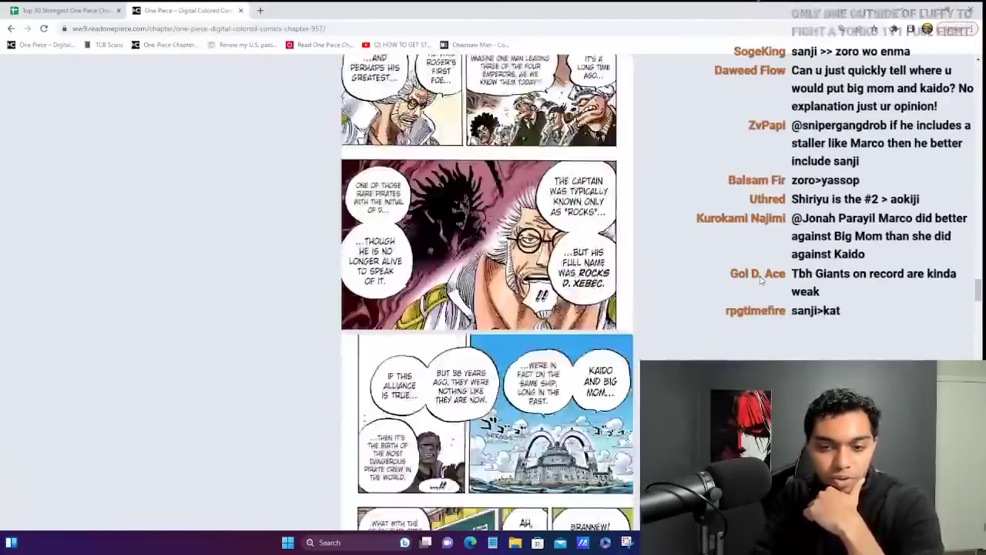
scroll(760, 279, up, 2)
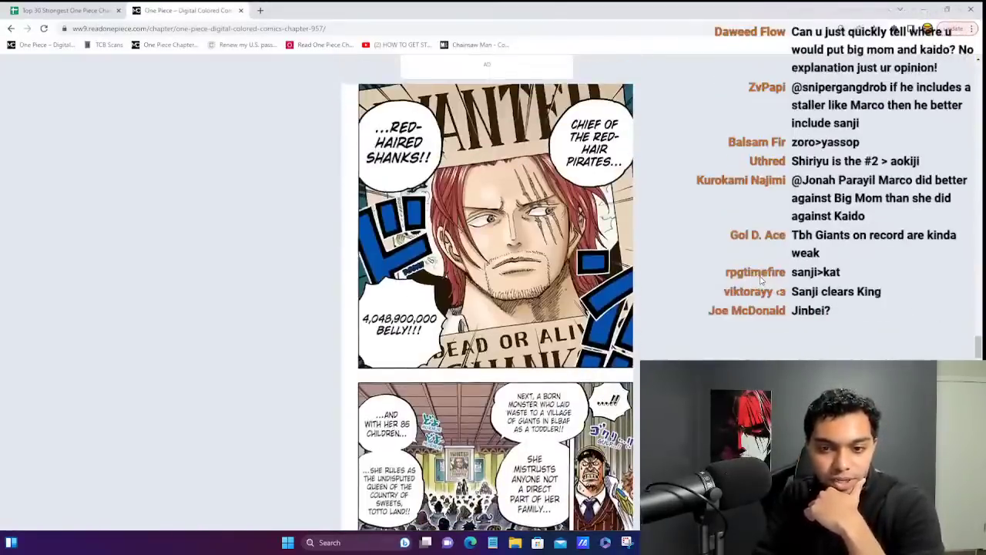
ctrl+scroll(530, 271, up, 4)
scroll(529, 271, up, 8)
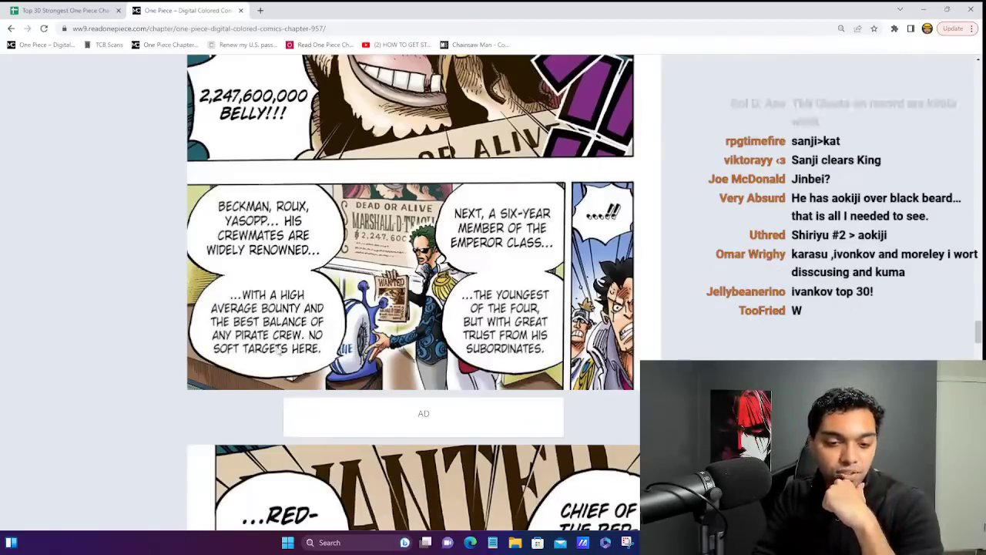
scroll(359, 332, up, 2)
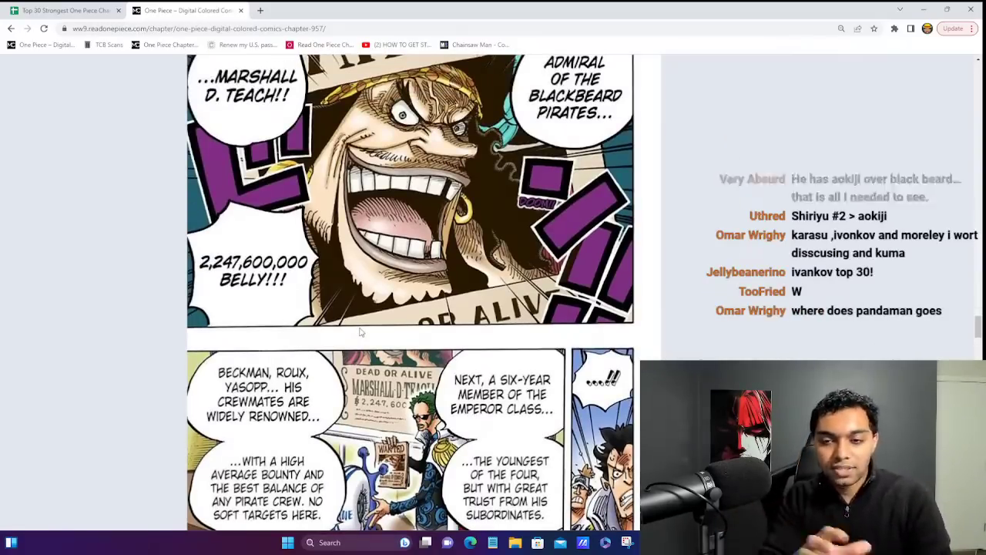
scroll(360, 332, down, 1)
scroll(360, 332, down, 1)
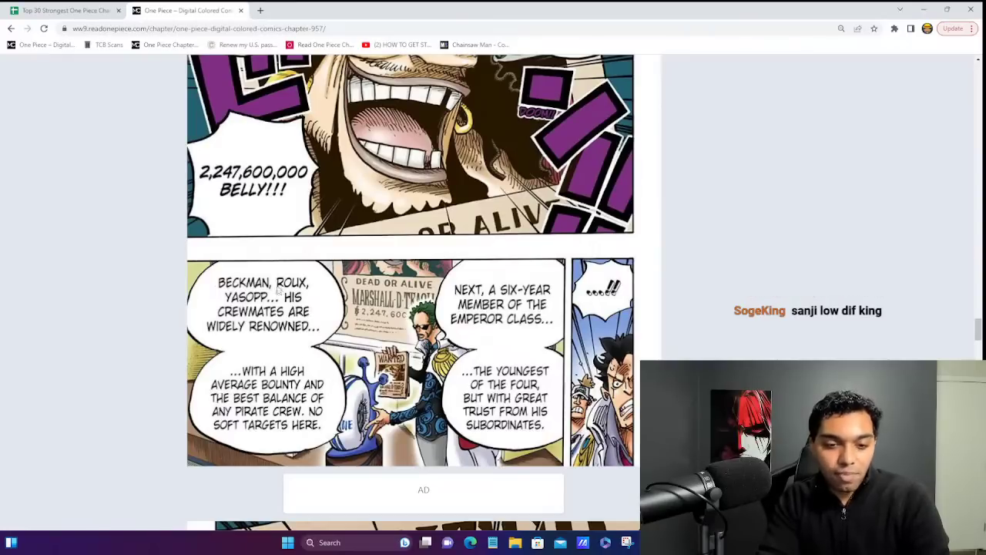
scroll(366, 304, up, 3)
scroll(365, 303, up, 5)
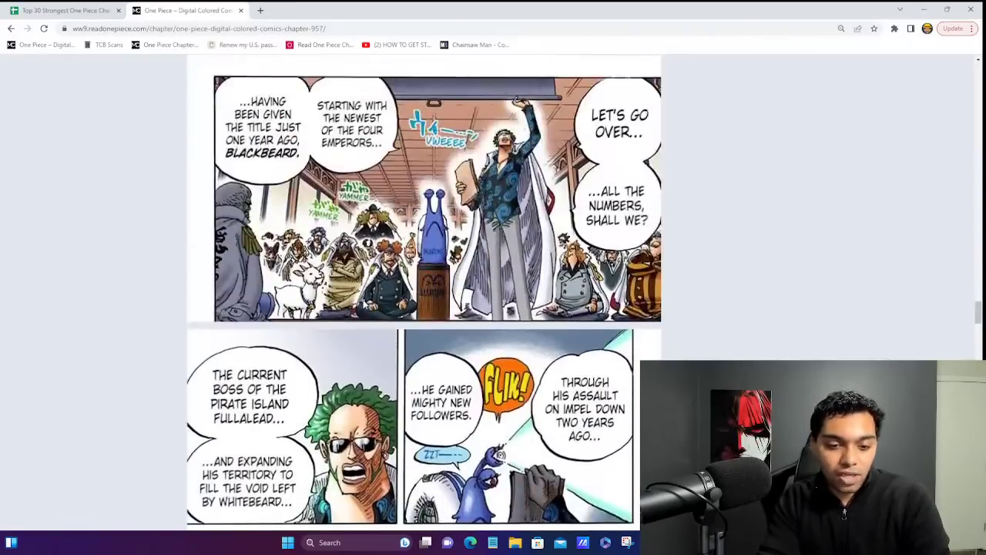
scroll(365, 303, down, 6)
scroll(365, 302, down, 3)
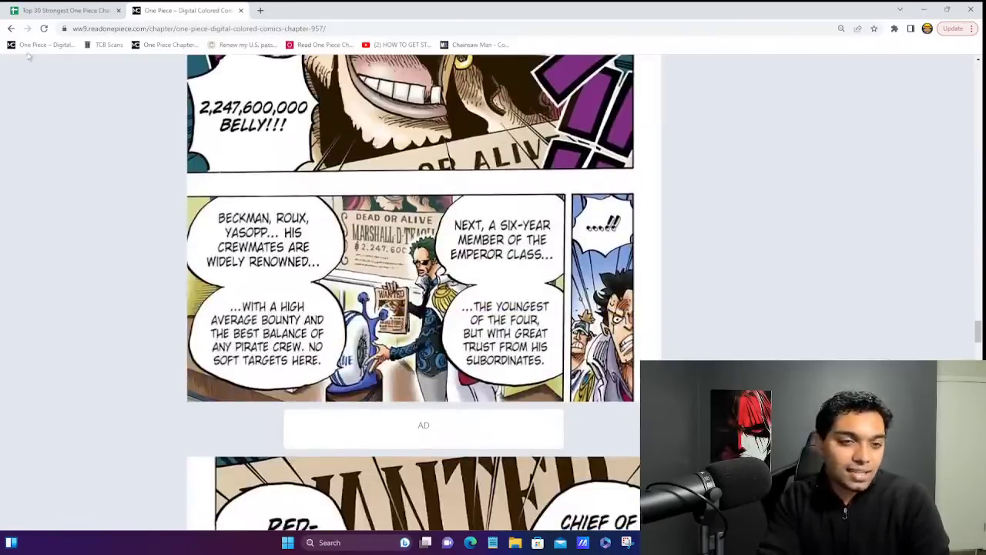
- Return to the Top 30 spreadsheet and remove Beckman from the character shortlist in cell B15
click(62, 10)
click(98, 390)
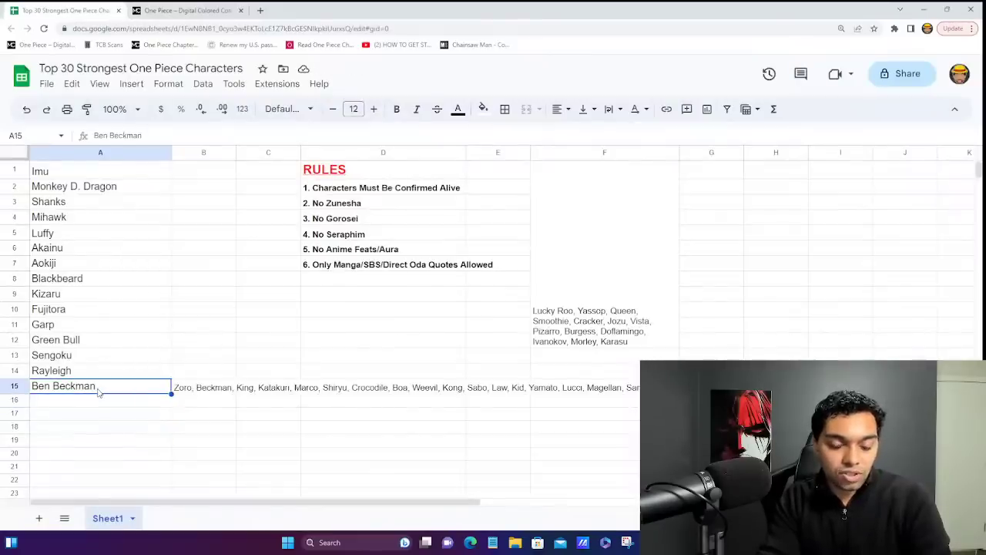
key(Up)
key(Right)
key(Down)
key(Left)
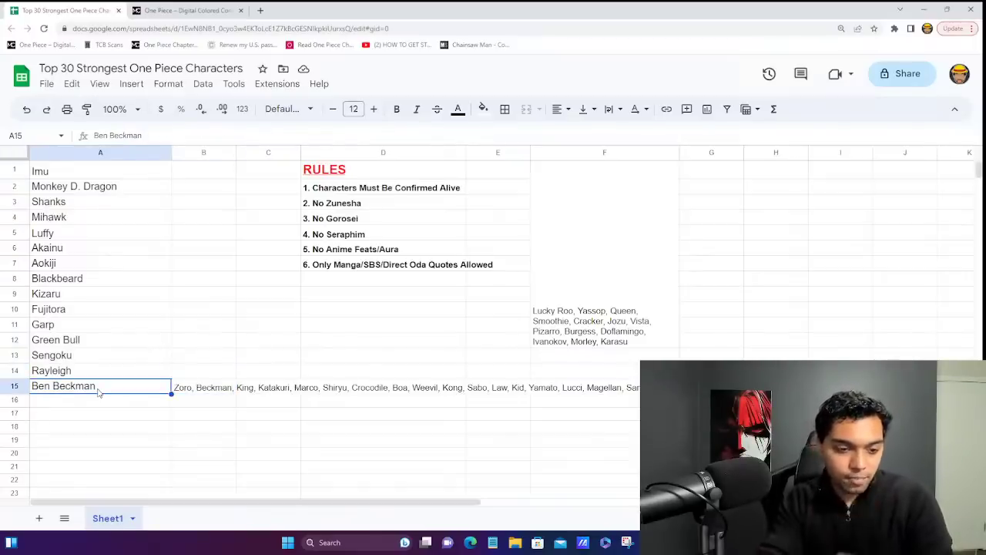
key(Down)
scroll(98, 393, down, 2)
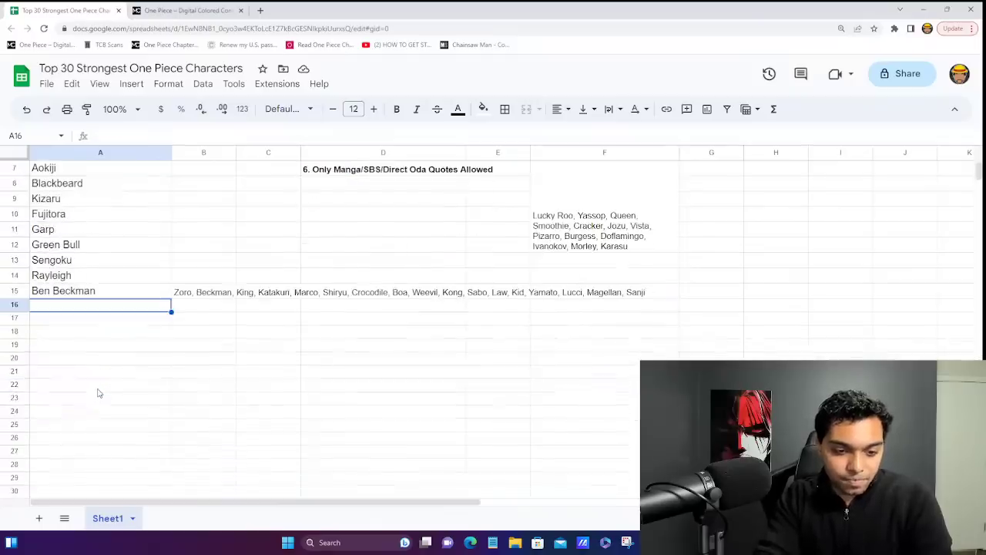
double_click(210, 296)
double_click(212, 290)
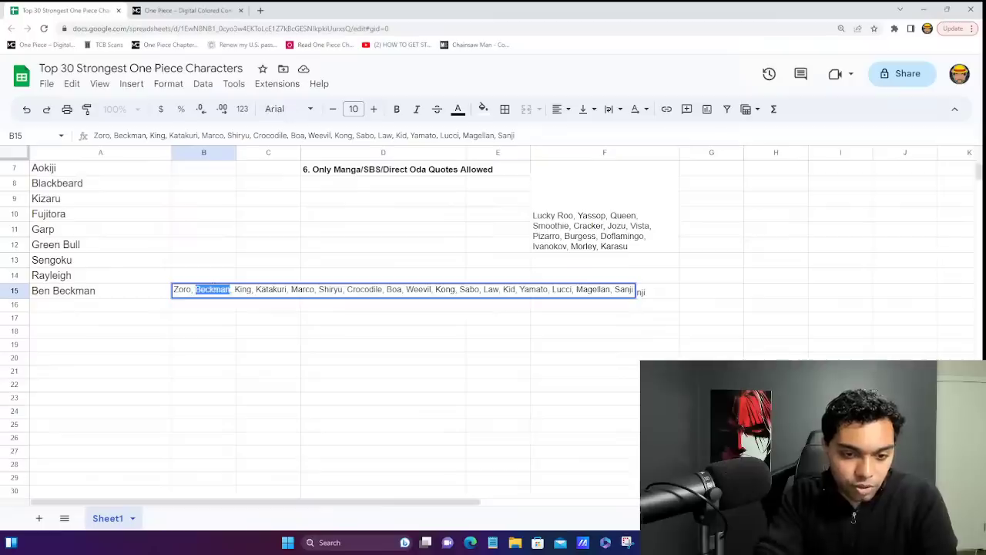
key(BackSpace)
key(BackSpace)
key(BackSpace)
- Enter Zoro in cell A16, below Ben Beckman in the ranked list
click(128, 307)
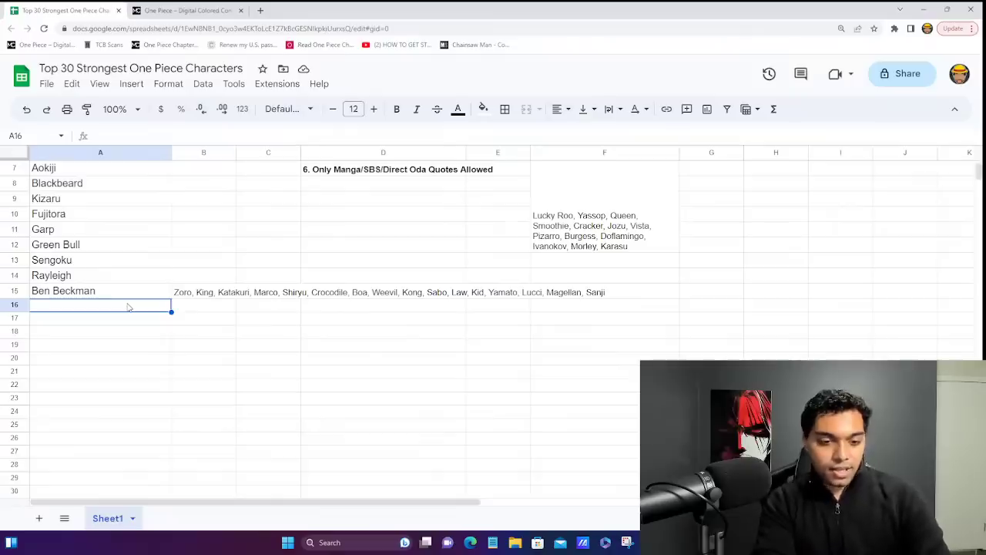
text(Zor)
key(Return)
key(Up)
key(Up)
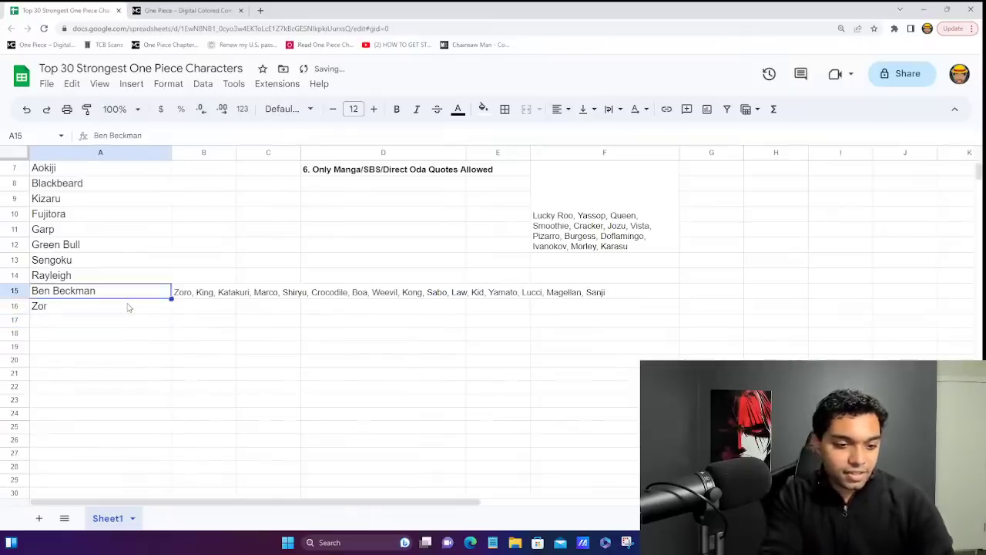
key(Return)
key(Return)
key(Return)
text(o)
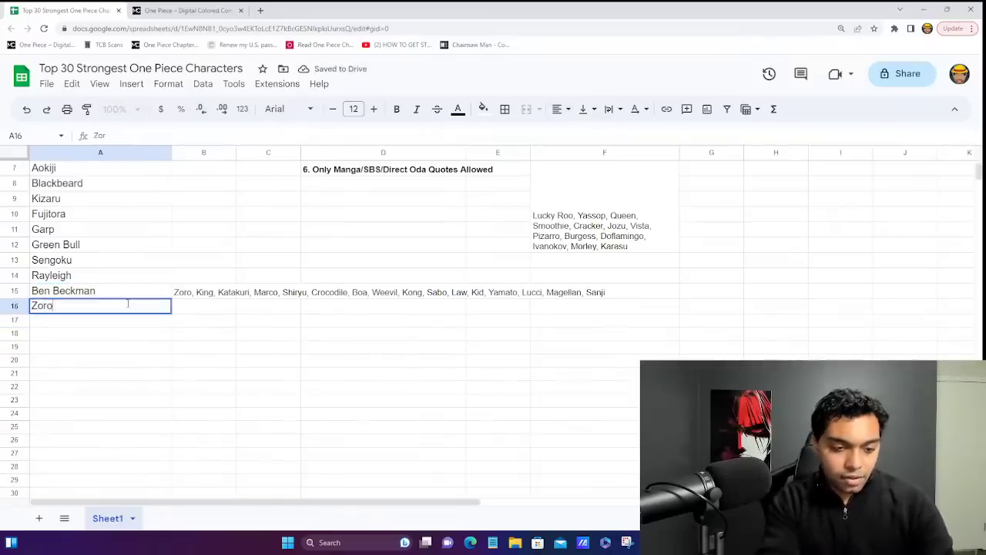
key(Return)
- Continue the ranking in column A with Yamato in A17, Marco in A18 and King in A19
text(Yamato)
key(Return)
text(Marco)
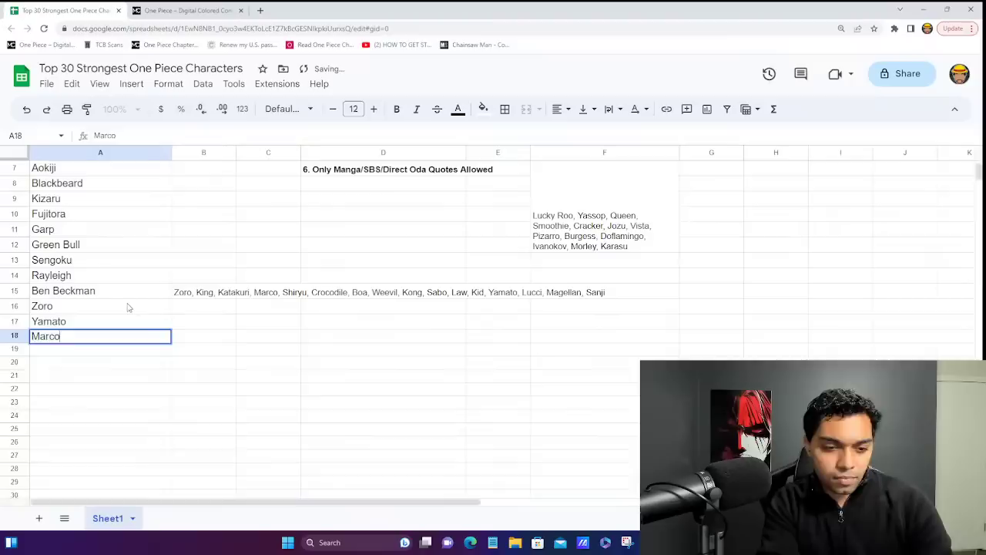
key(Return)
text(King)
key(Return)
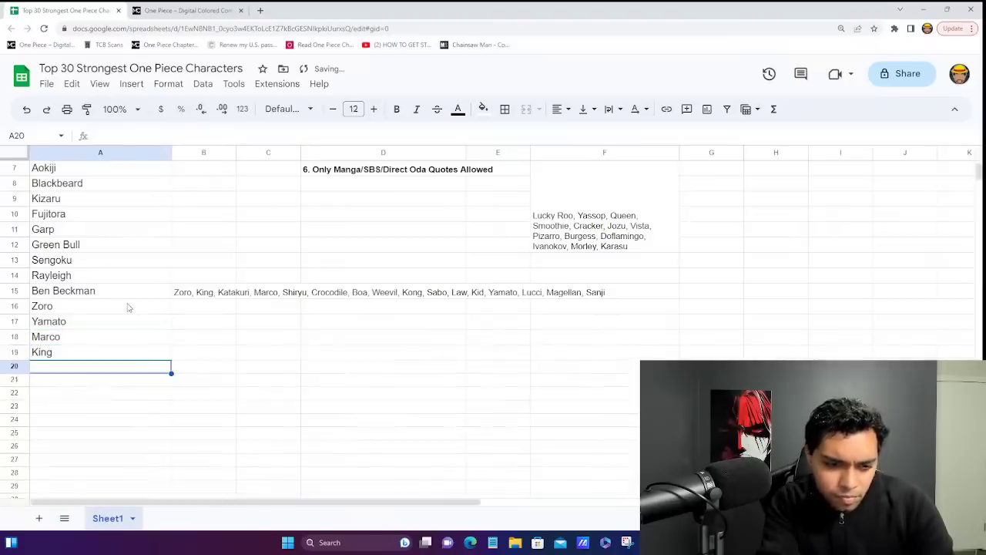
- Add Katakuri, Law and Kid to the ranked list in cells A20 to A22
text(Katakuri)
key(Return)
text(K)
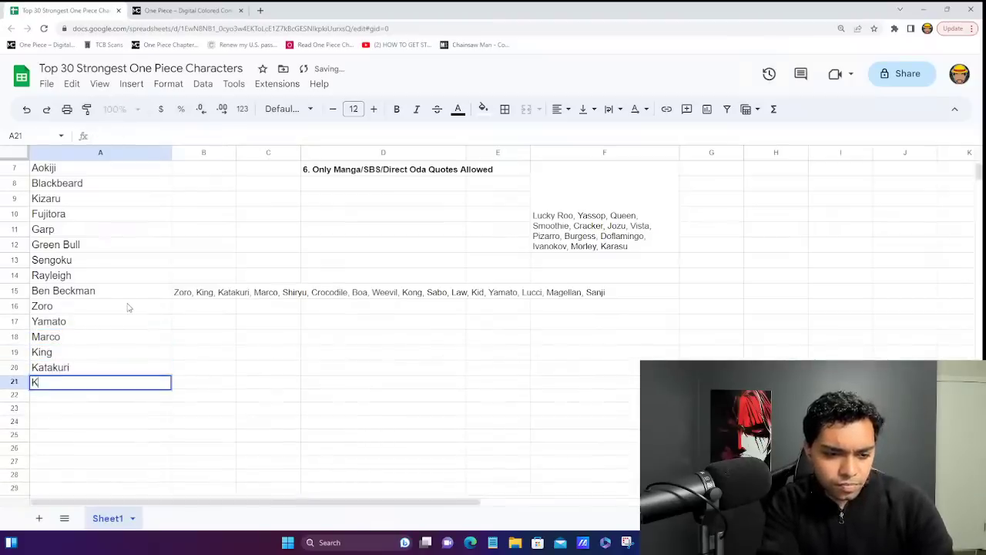
text(iaw)
key(Return)
text(Kid)
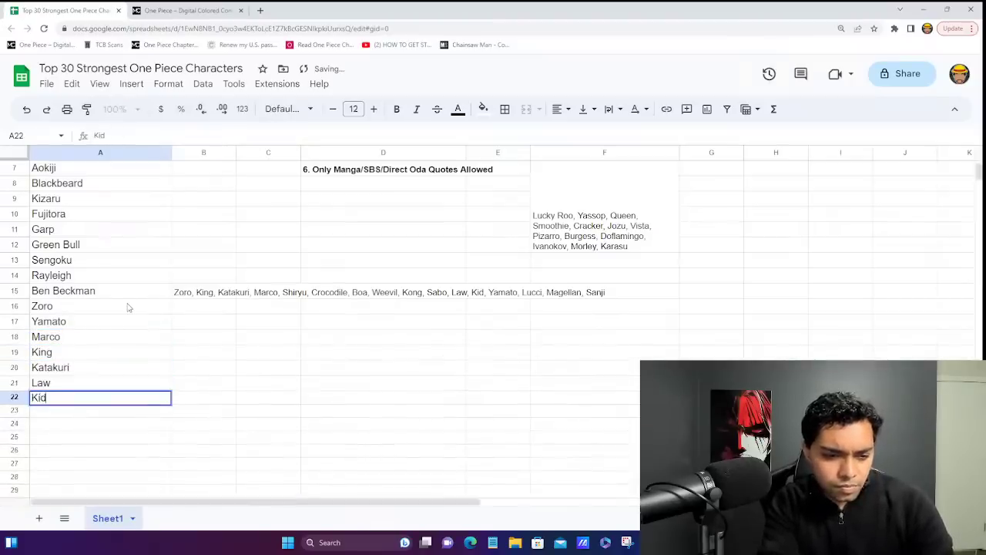
key(Return)
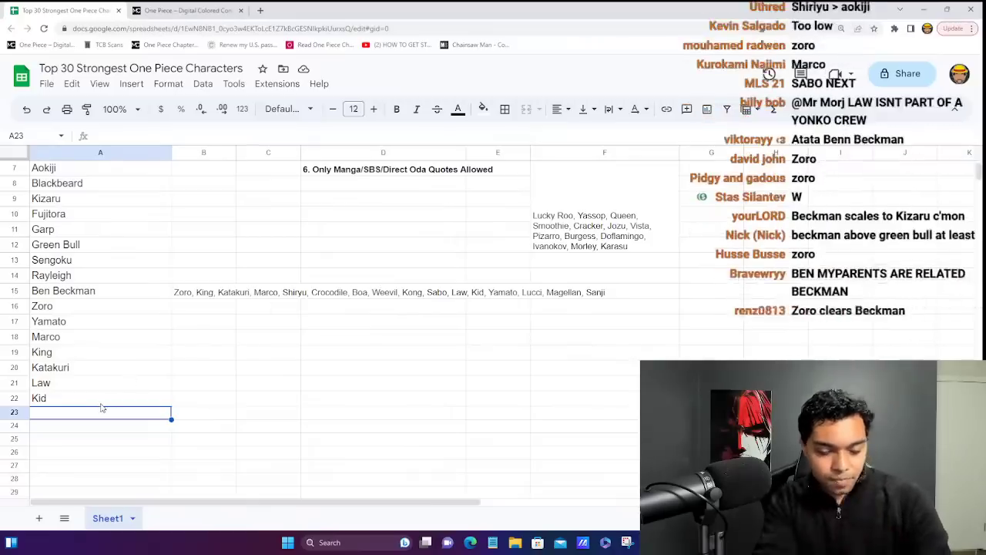
- Insert Sabo into the ranking at A21 by overwriting Law, and re-enter Law in A22 and Kid in A23
key(Up)
key(Up)
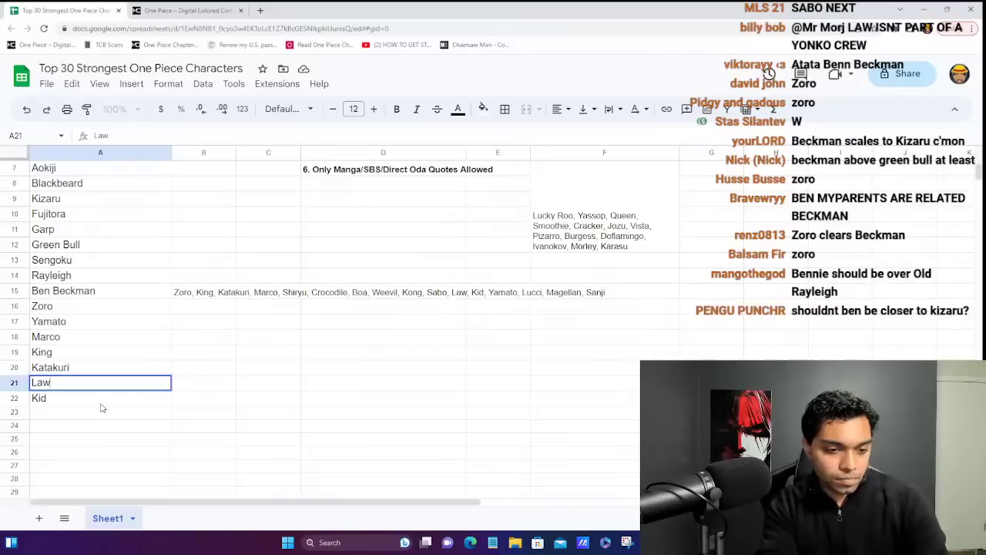
key(BackSpace)
text(Sabo)
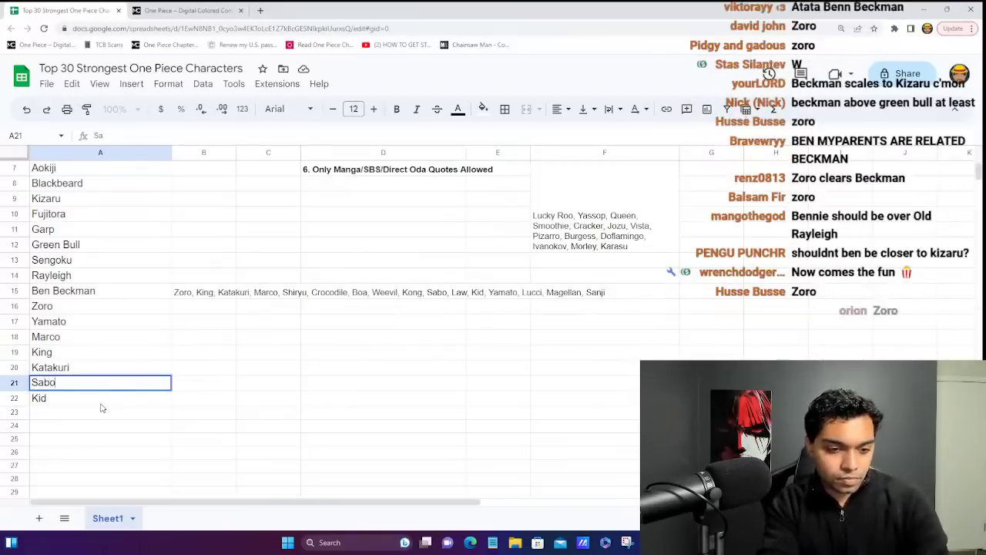
key(Return)
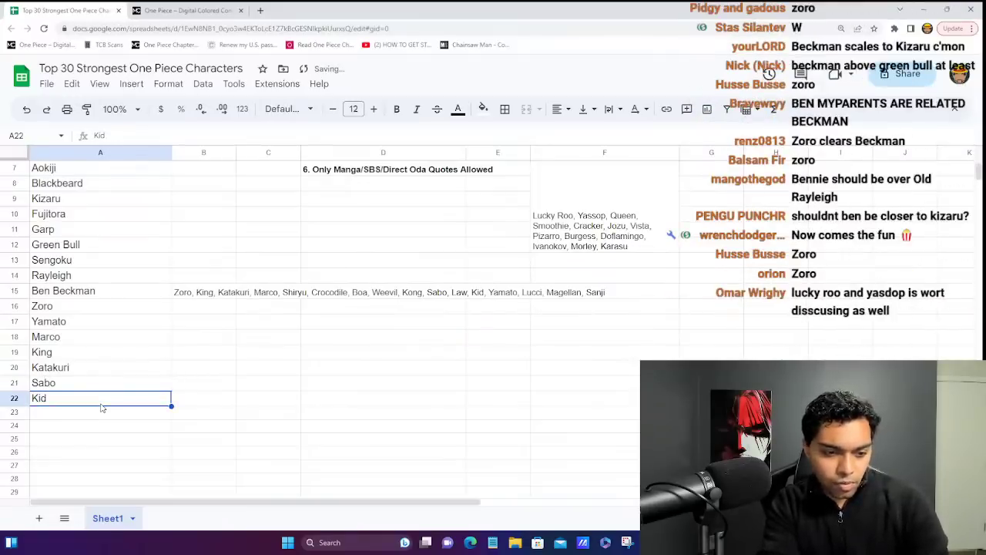
text(Law)
key(Return)
text(Kid)
key(Return)
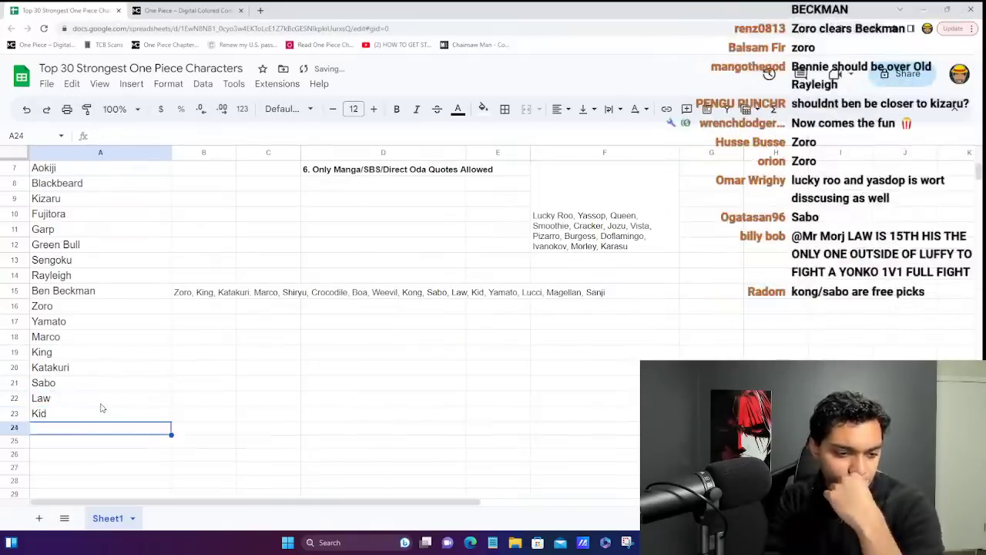
key(Up)
key(Up)
key(Up)
key(Up)
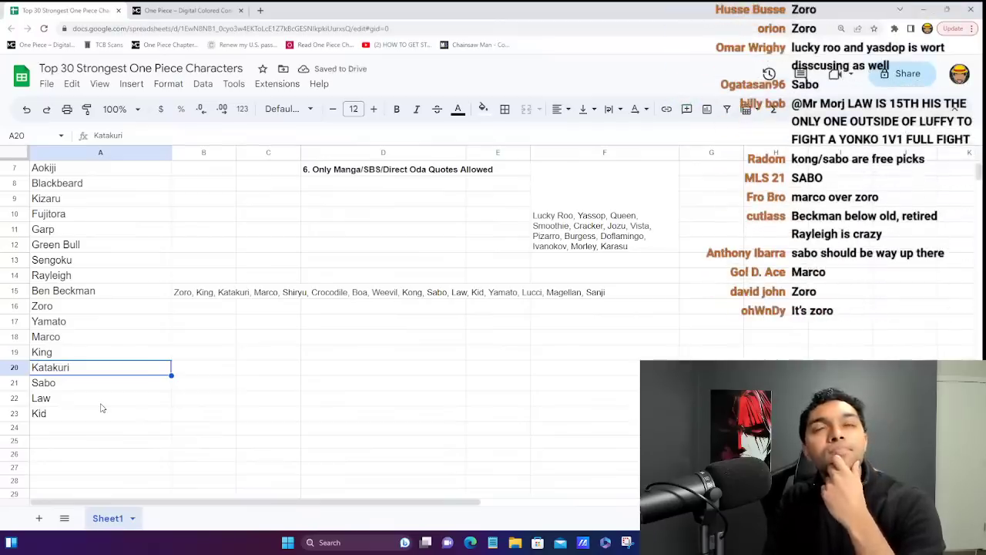
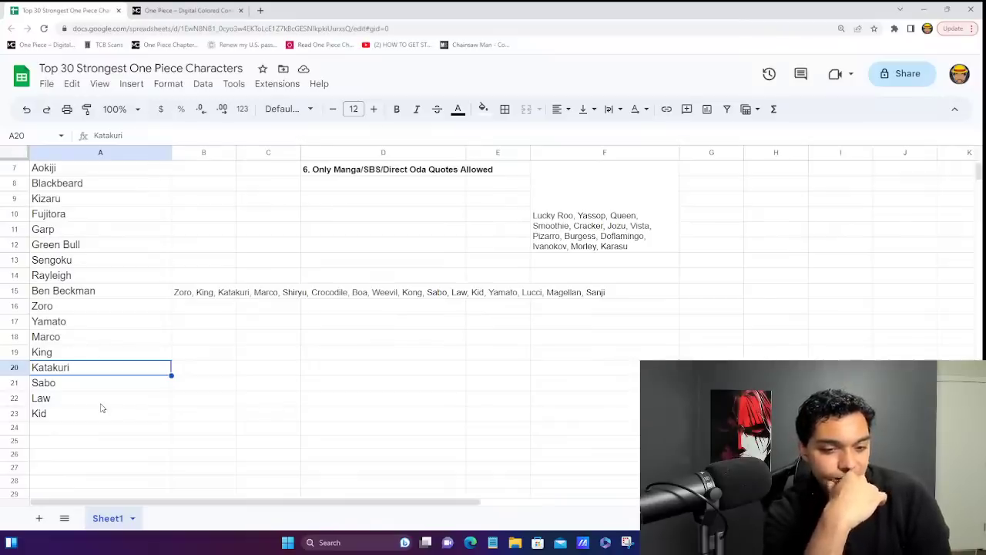
- Remove Zoro and King from the start of the shortlist in cell B15
click(201, 294)
double_click(201, 293)
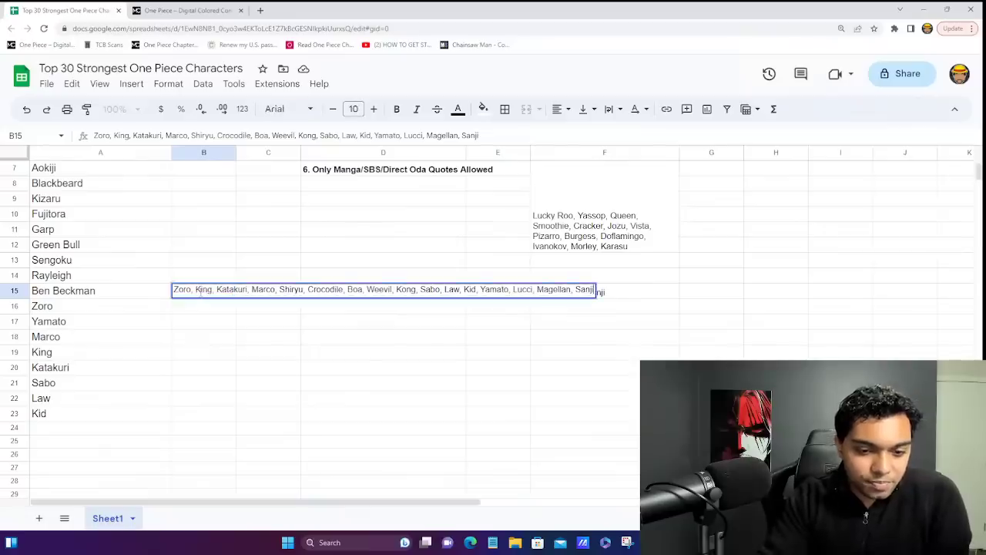
drag(194, 291, 173, 291)
key(BackSpace)
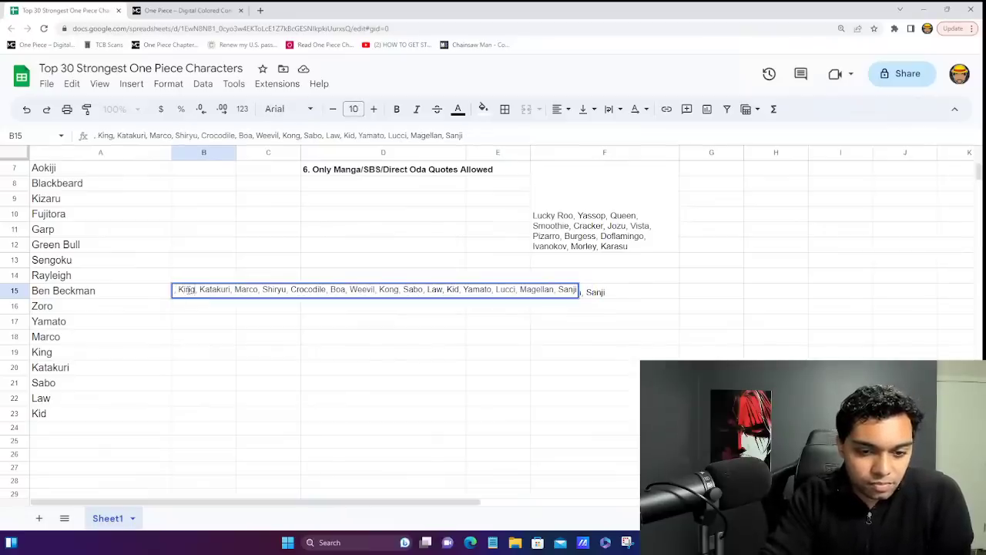
key(Delete)
key(Delete)
key(Delete)
key(Delete)
key(Delete)
key(Delete)
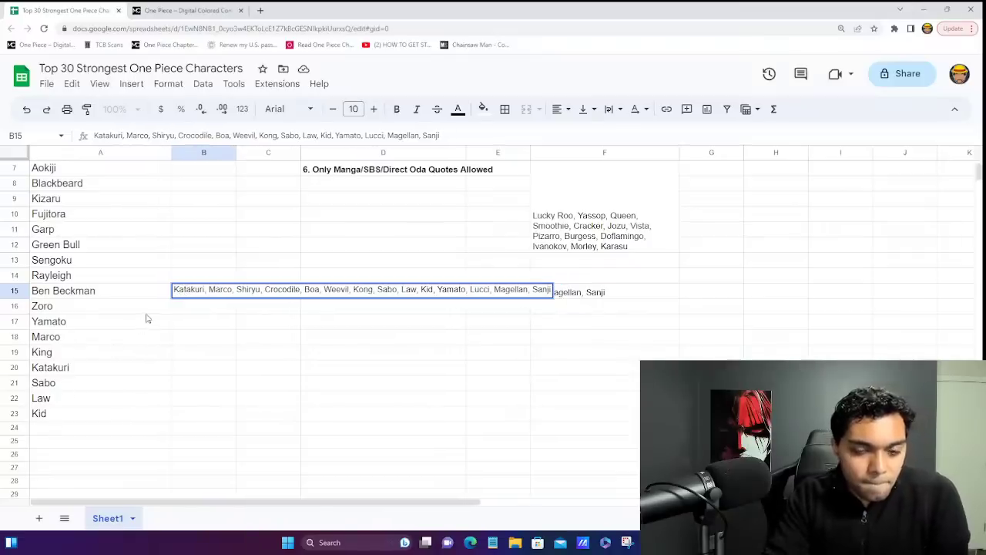
- Delete Shiryu and its extra comma from the shortlist in cell B15
double_click(247, 288)
key(Delete)
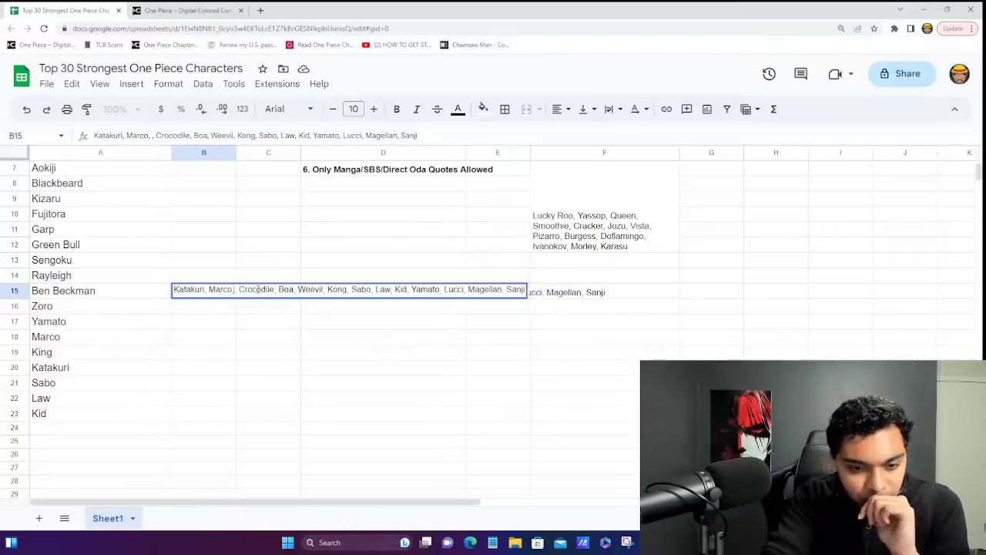
key(Delete)
key(Delete)
- Remove Marco and Katakuri from the shortlist in cell B15 and commit the edit
double_click(228, 287)
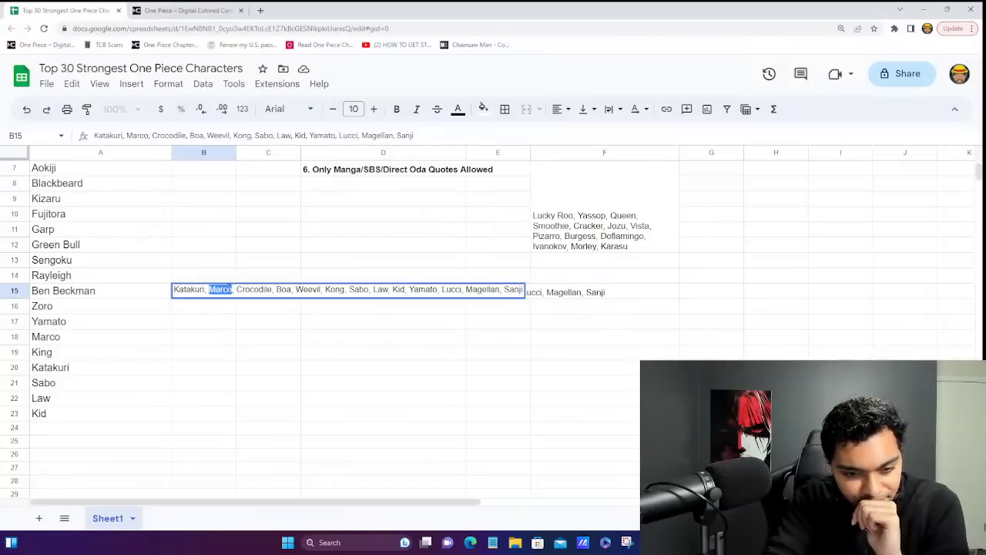
key(Delete)
key(BackSpace)
key(BackSpace)
key(BackSpace)
key(BackSpace)
key(BackSpace)
key(BackSpace)
key(BackSpace)
key(BackSpace)
key(BackSpace)
key(BackSpace)
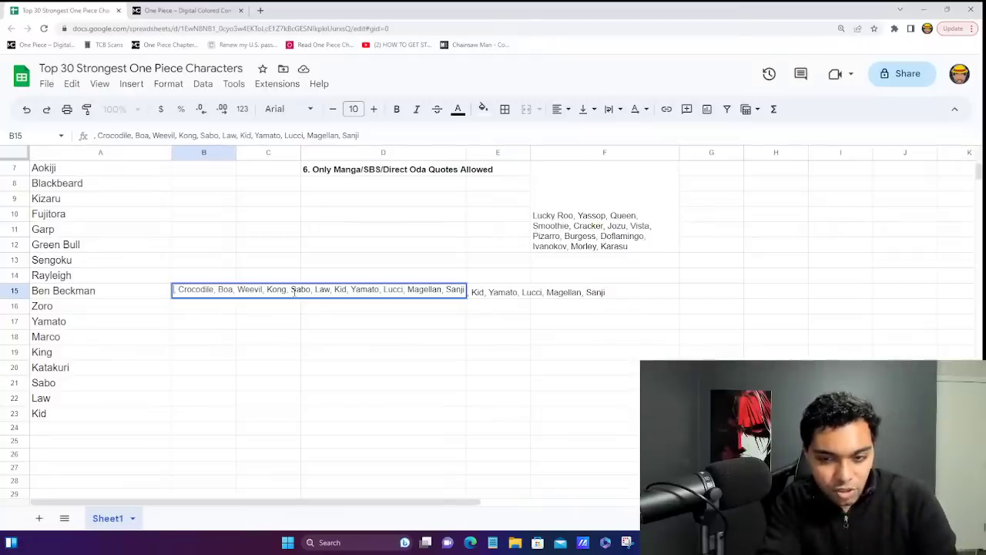
key(Return)
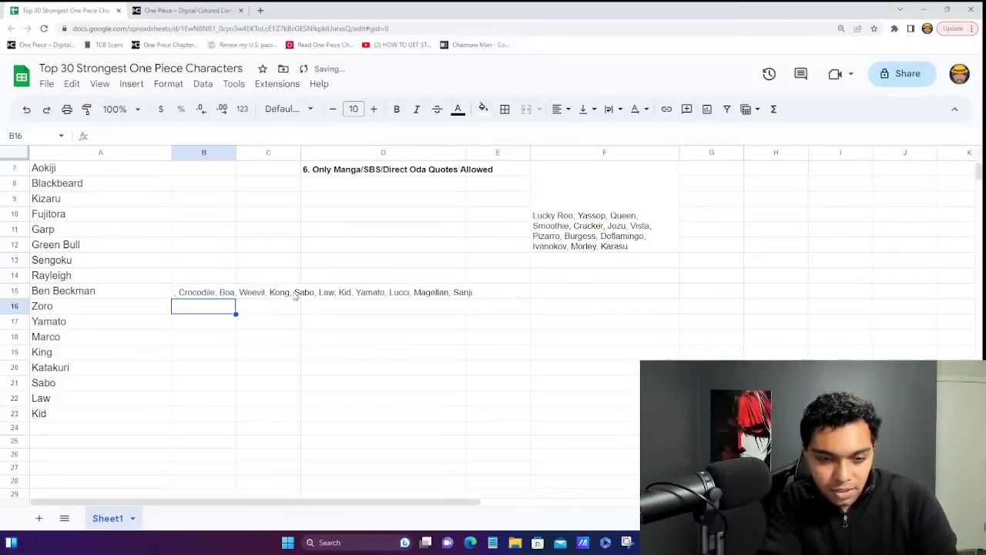
- Put Shiryuu at the start of the shortlist in cell B15 and remove Sabo from it
double_click(179, 291)
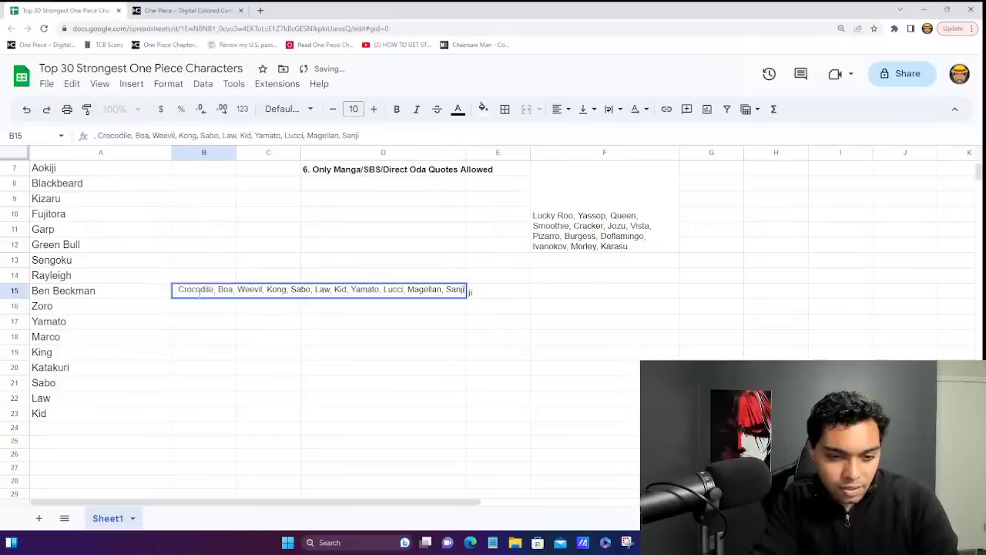
text(Shiryuu,)
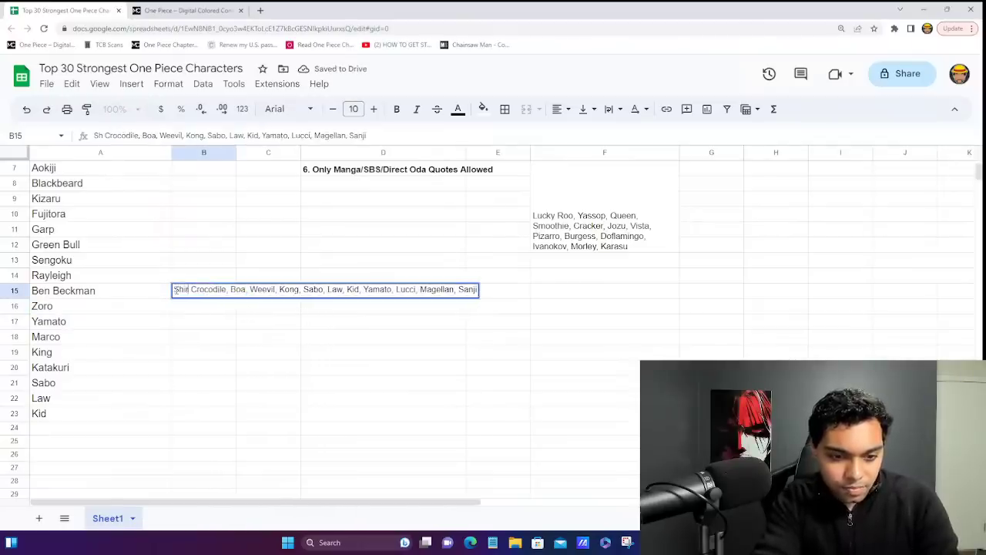
double_click(329, 290)
key(BackSpace)
key(BackSpace)
key(BackSpace)
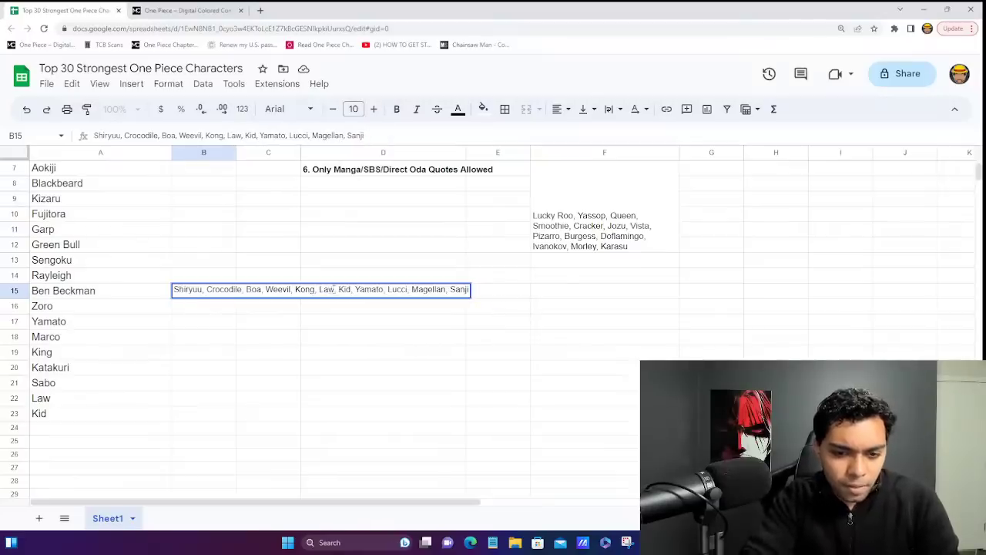
- Remove Law and Kid from the shortlist in cell B15, keeping Yamato after Kong
key(BackSpace)
key(BackSpace)
key(BackSpace)
key(BackSpace)
key(BackSpace)
key(BackSpace)
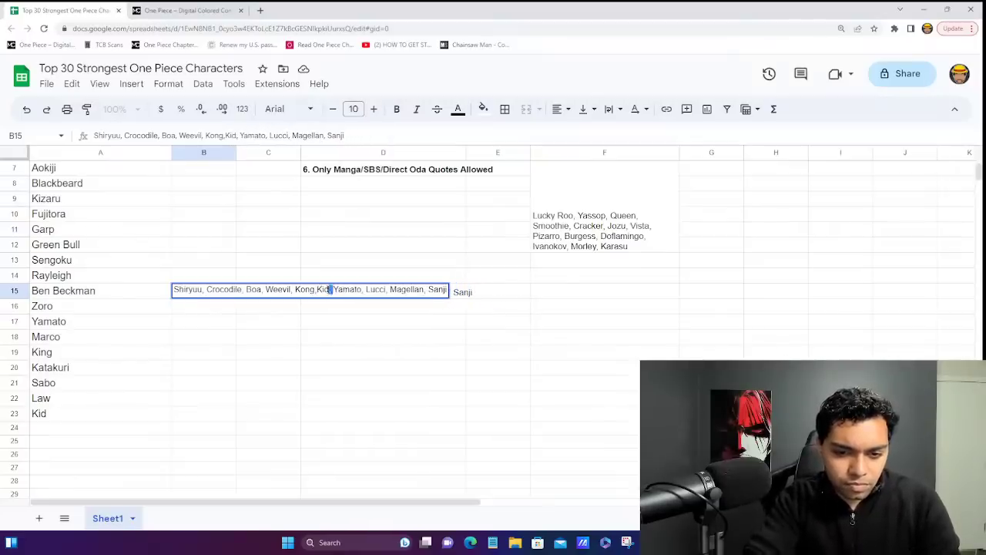
key(BackSpace)
key(BackSpace)
key(BackSpace)
key(BackSpace)
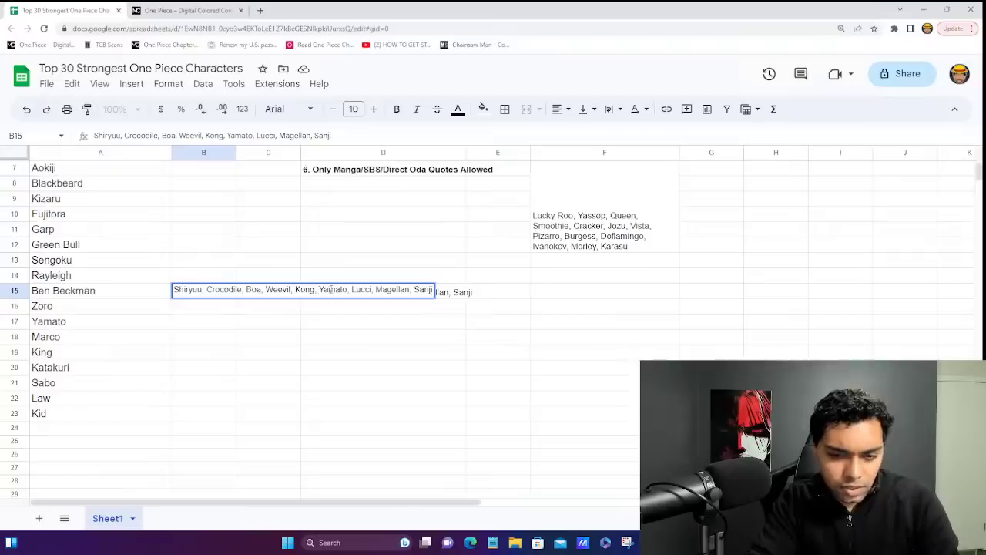
- Remove Yamato from between Kong and Lucci in the shortlist in cell B15
double_click(324, 290)
key(BackSpace)
key(BackSpace)
key(BackSpace)
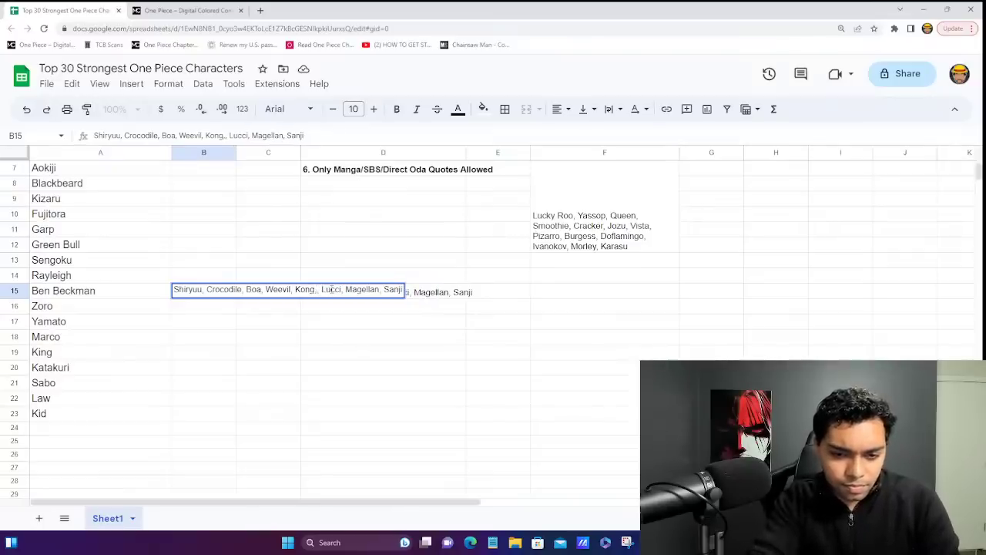
- Enter Lucci in cell A24, below Kid in the ranked list
click(77, 426)
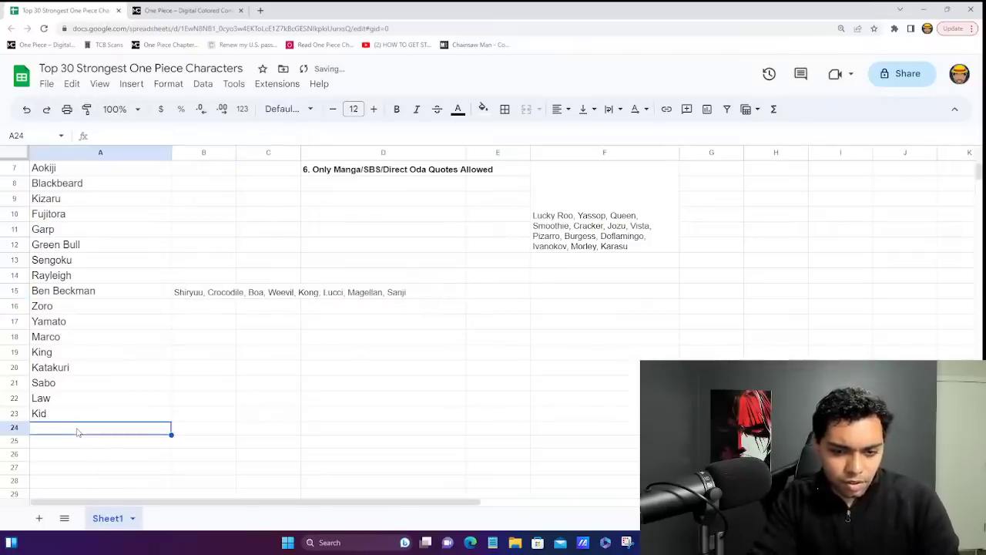
text(Lucci)
key(Return)
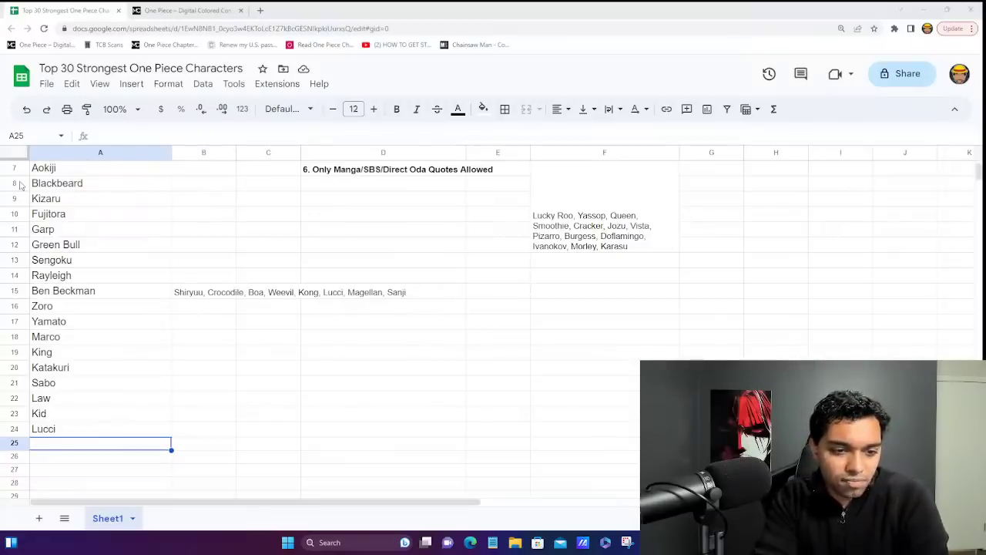
click(108, 199)
scroll(108, 202, up, 5)
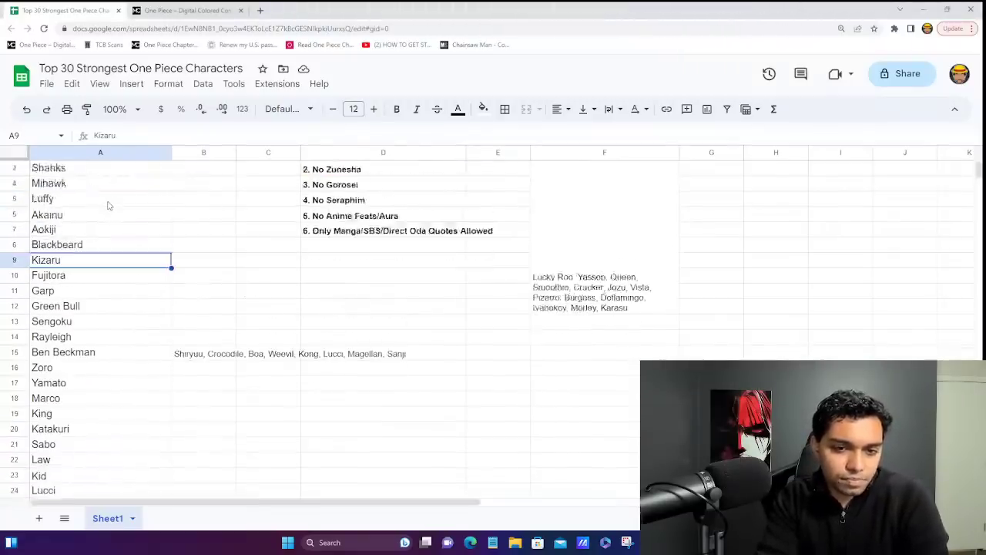
click(191, 252)
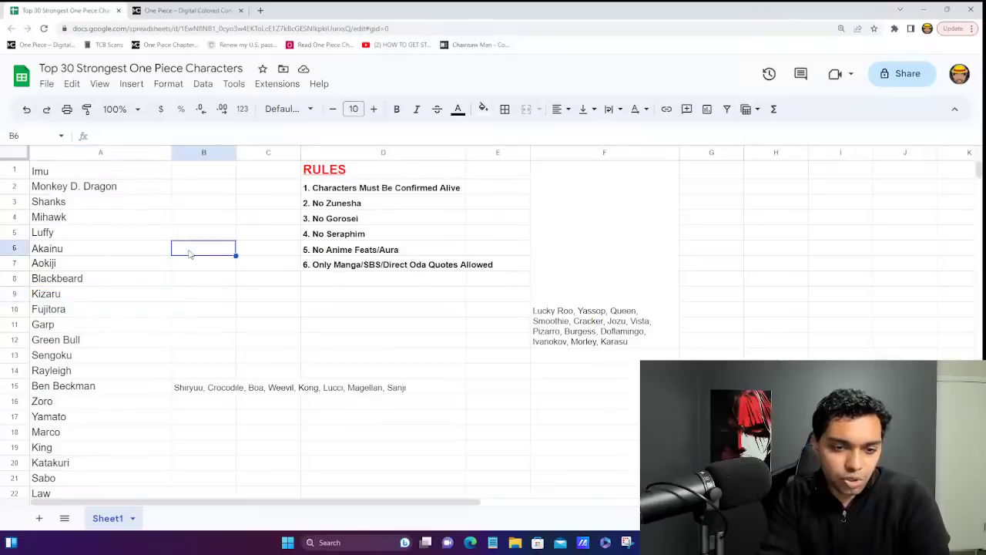
key(Down)
key(Right)
key(Up)
key(Left)
key(Down)
key(Right)
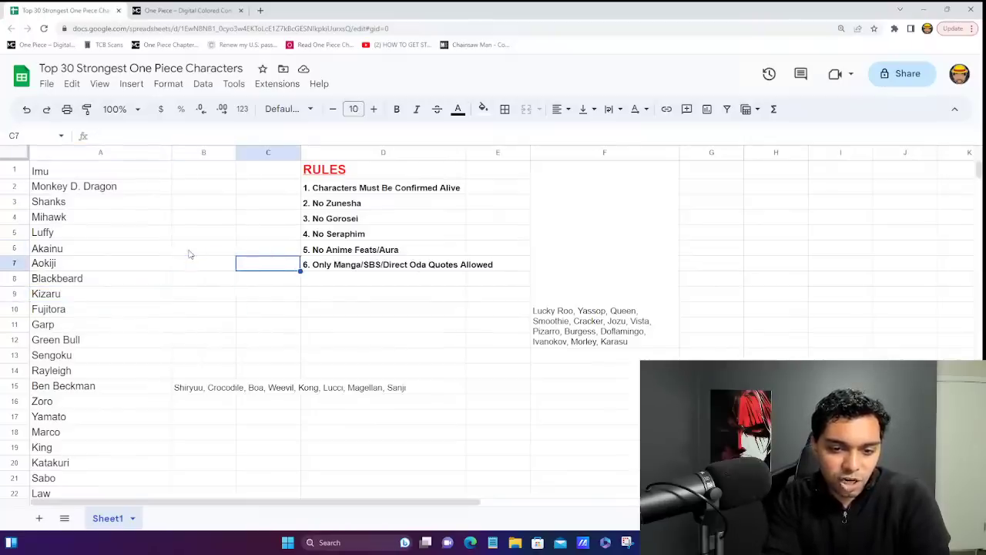
key(Left)
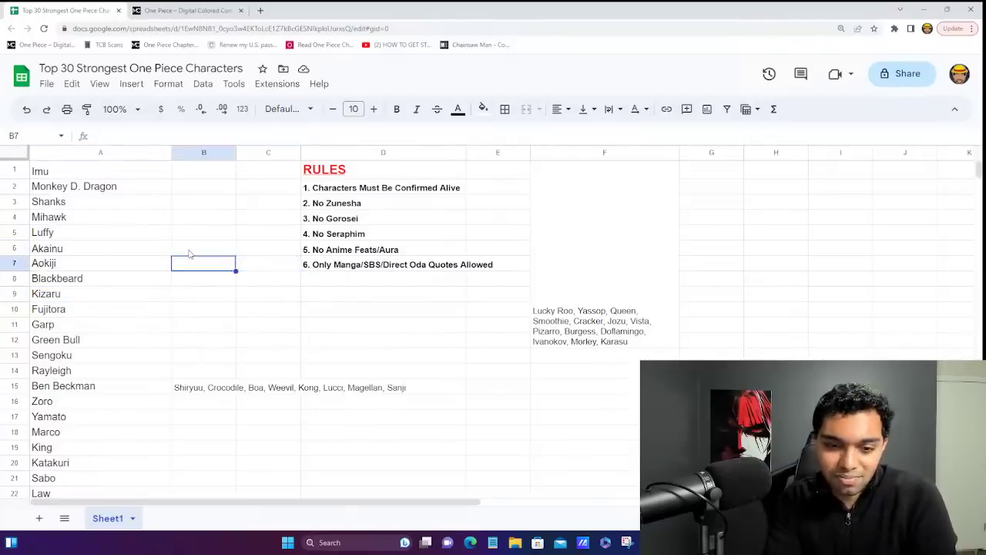
key(Down)
key(Right)
key(Up)
key(Left)
key(Right)
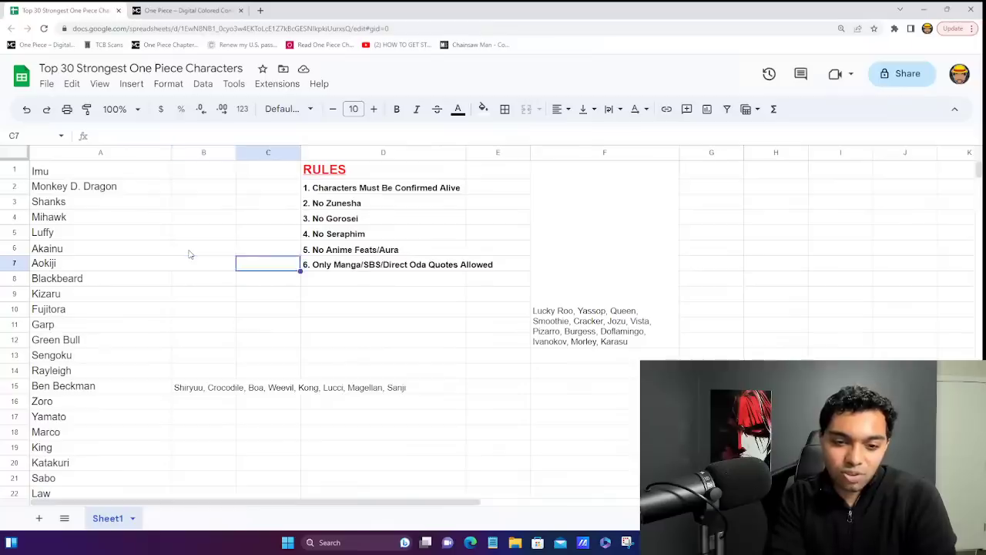
key(Up)
key(Up)
key(Up)
key(Up)
key(Up)
key(Up)
key(Left)
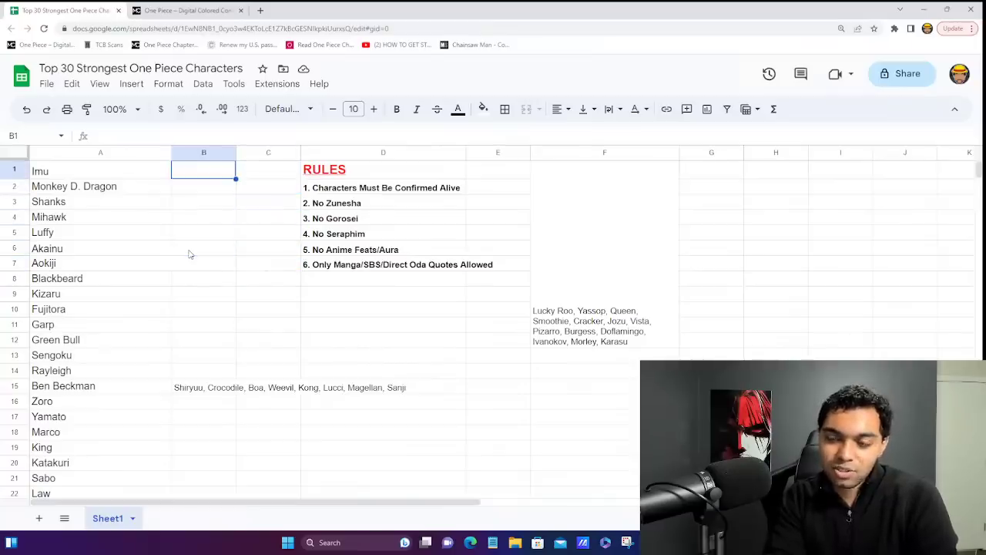
key(Down)
key(Right)
key(Down)
key(Left)
key(Down)
key(Down)
key(Down)
key(Down)
key(Down)
key(Down)
key(Down)
key(Down)
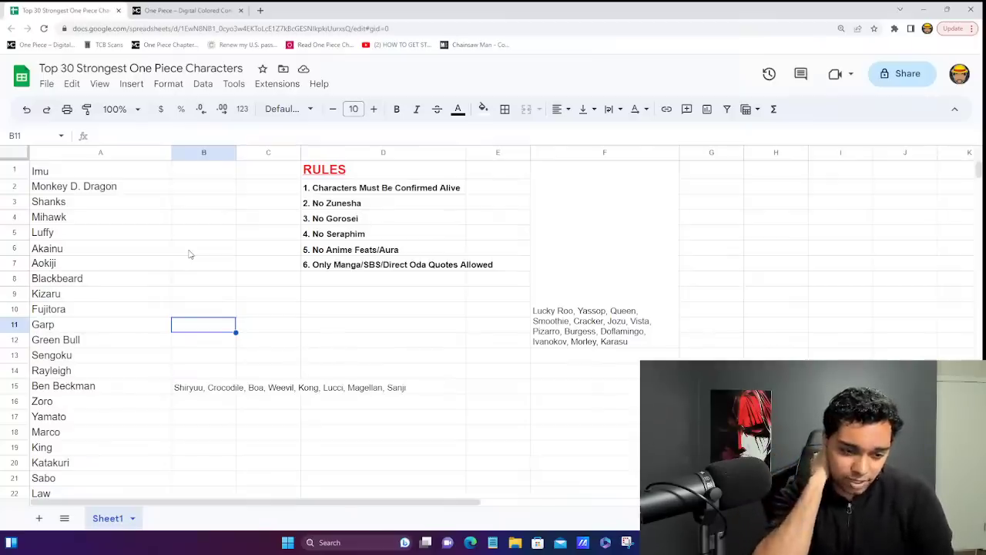
click(132, 372)
scroll(134, 377, down, 2)
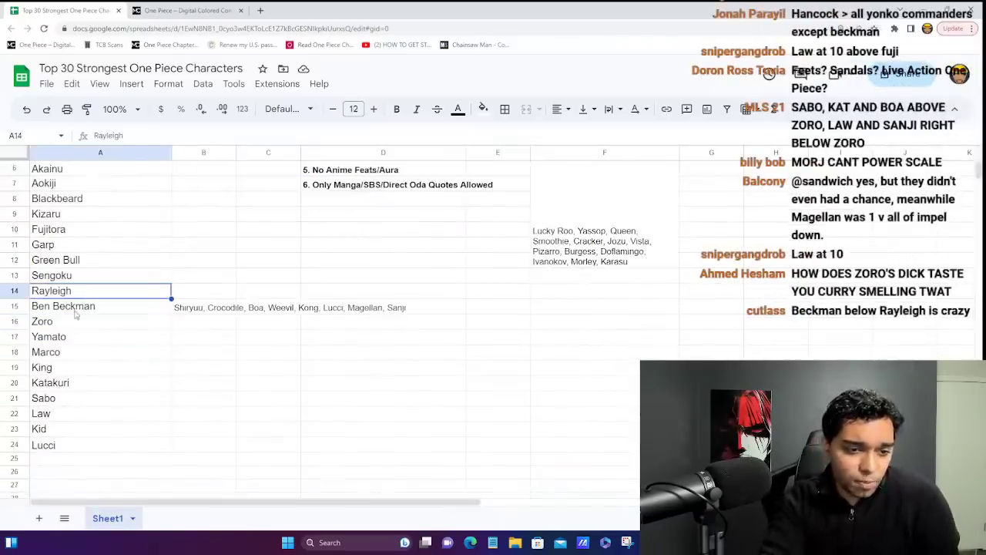
click(76, 312)
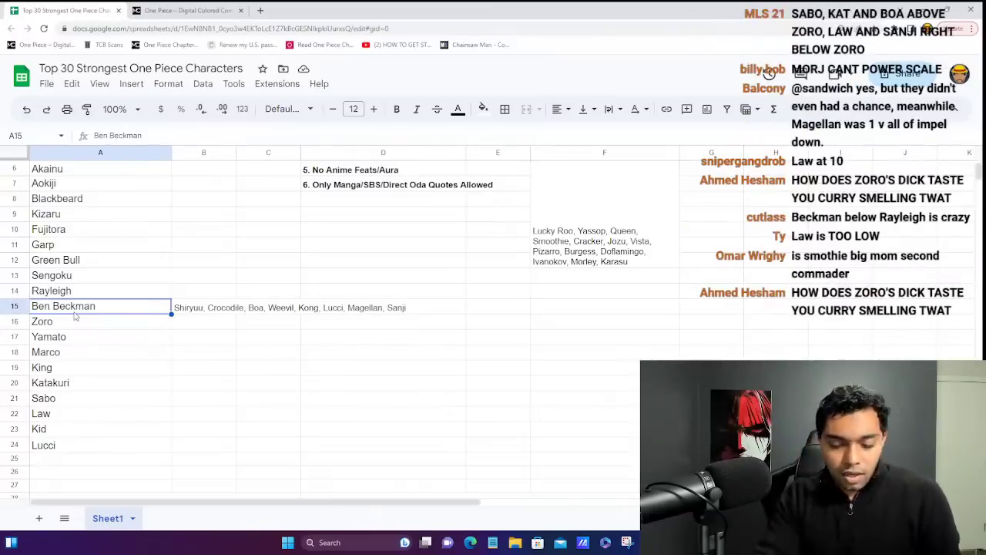
key(Down)
key(Down)
key(Up)
key(Down)
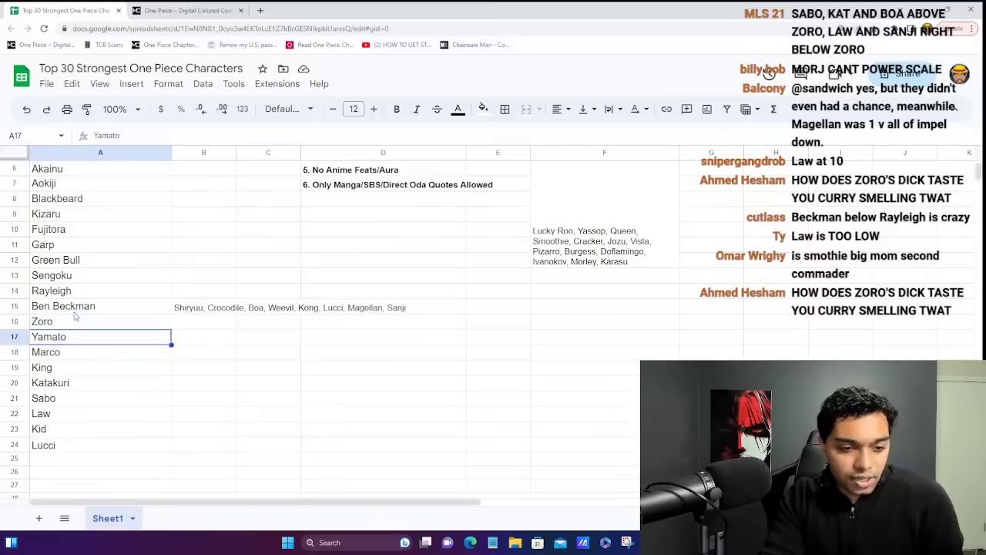
key(Up)
key(Down)
key(Right)
key(Left)
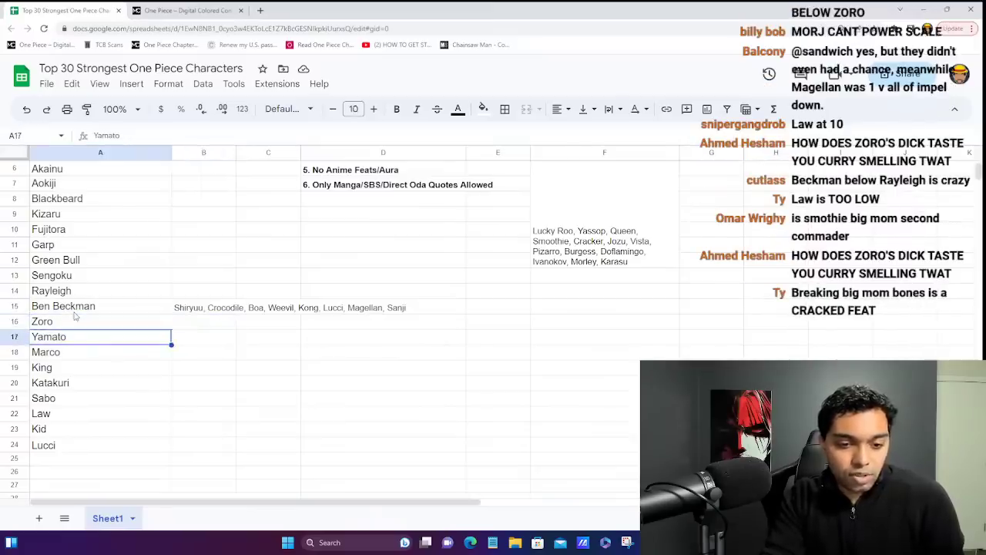
key(Up)
key(Right)
key(Down)
key(Left)
key(Right)
key(Left)
key(Up)
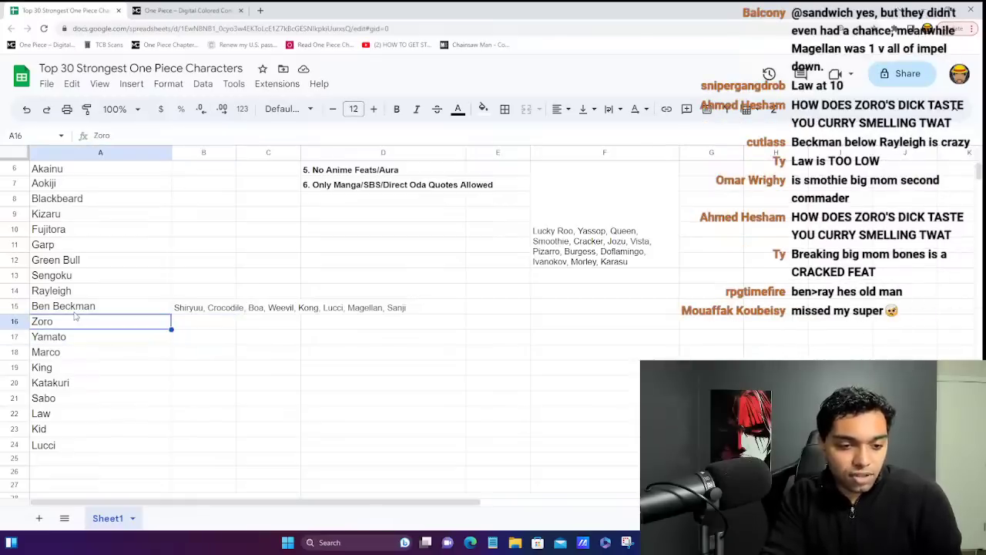
key(Right)
key(Left)
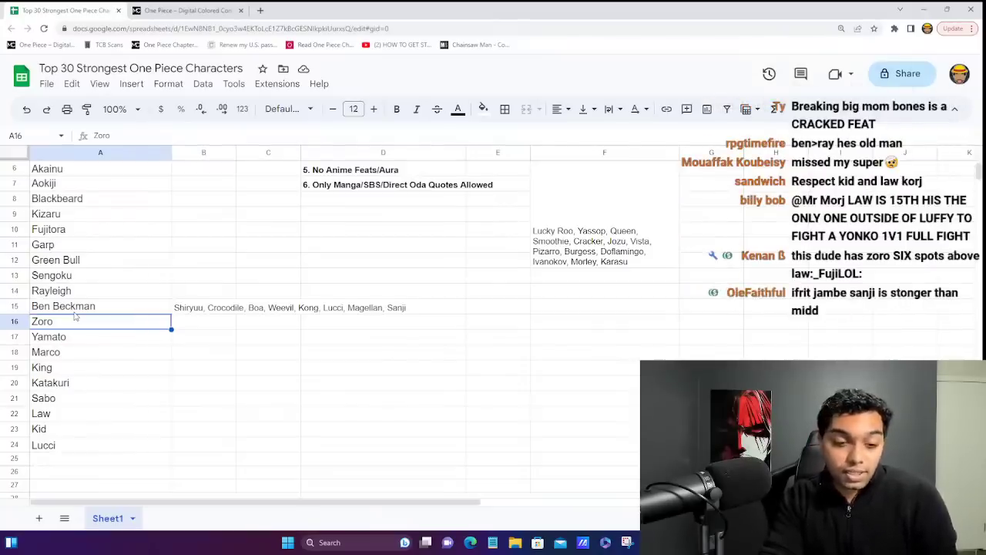
key(Right)
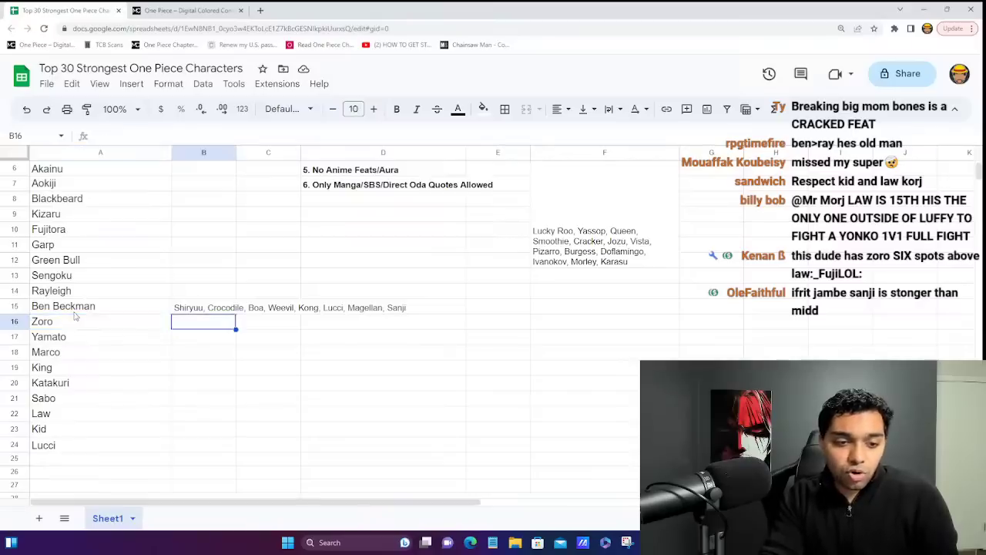
key(Left)
key(Up)
key(Up)
key(Up)
key(Up)
key(Up)
key(Up)
key(Up)
key(Down)
key(Down)
key(Down)
key(Down)
key(Down)
key(Down)
key(Down)
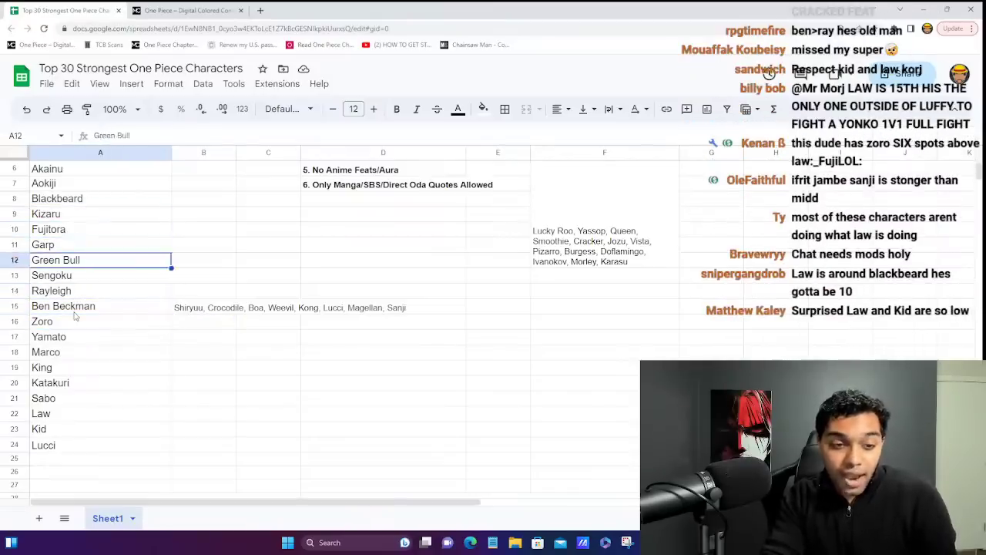
key(Down)
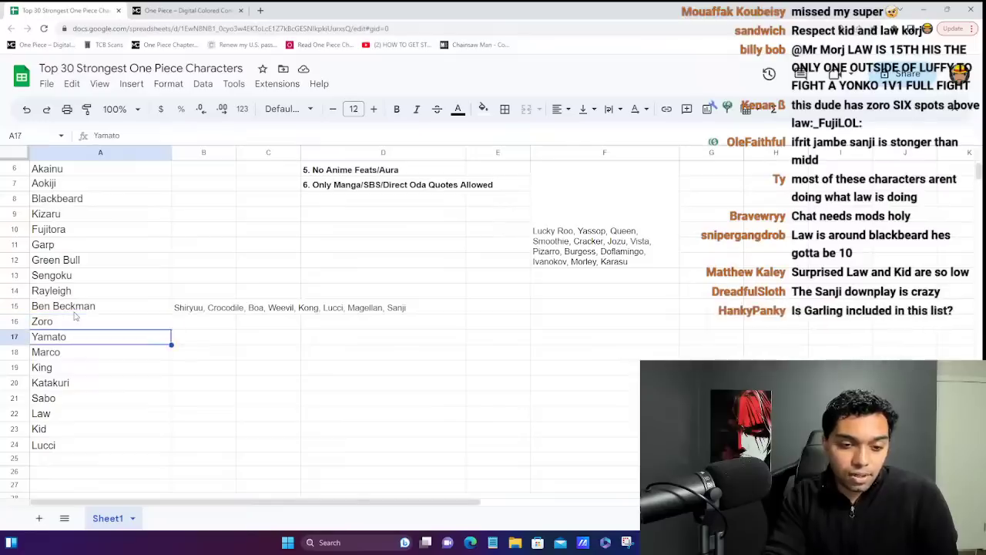
key(Up)
key(Right)
key(Left)
key(Right)
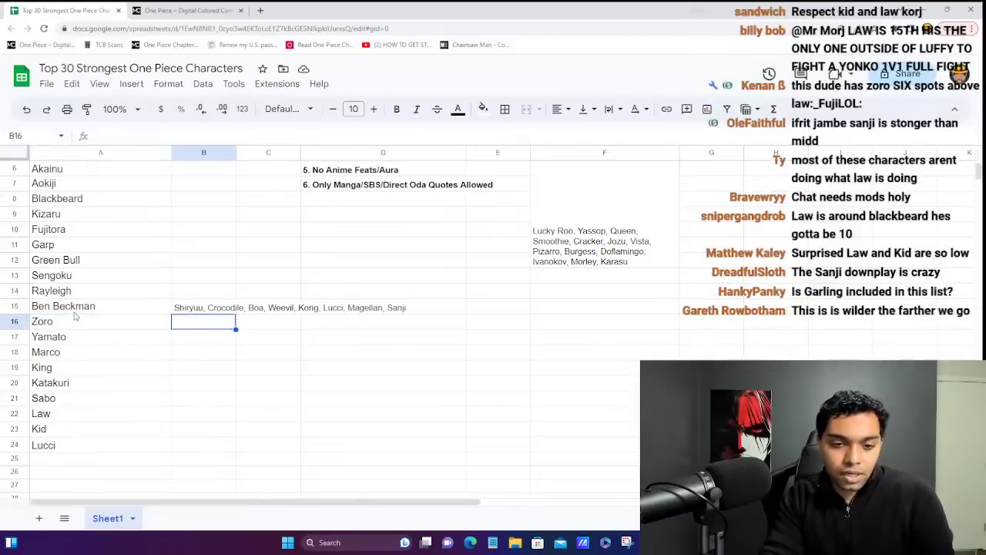
key(Left)
key(Down)
key(Up)
key(Down)
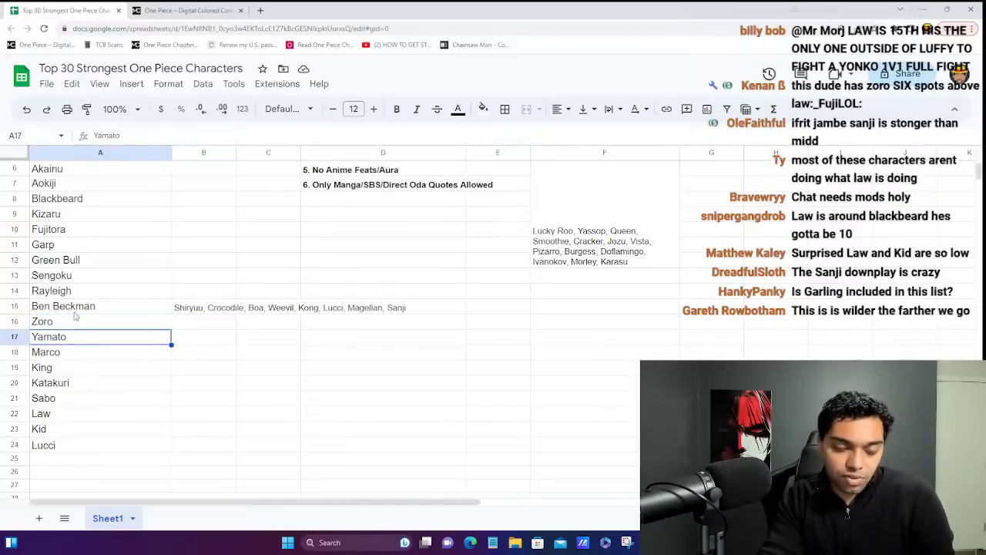
key(Right)
key(Left)
key(Up)
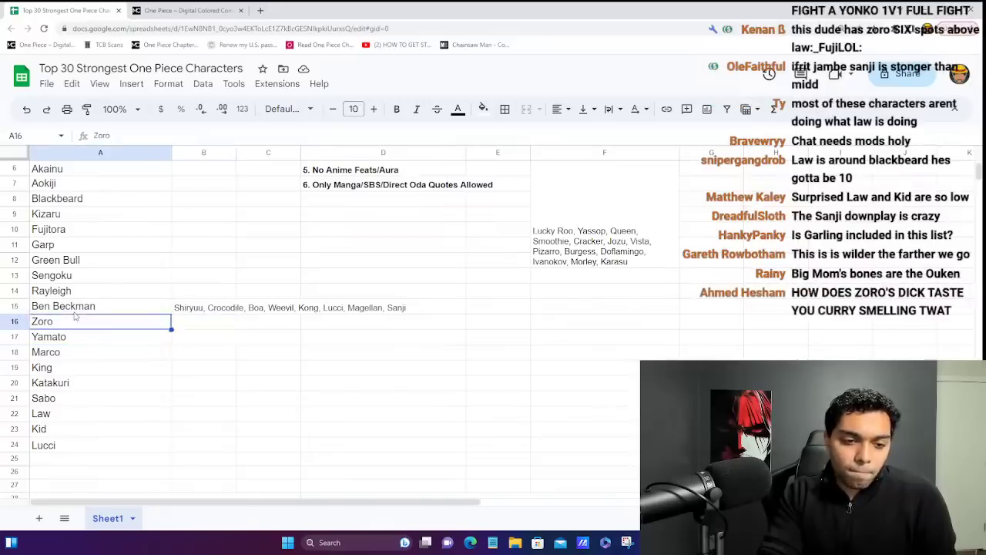
key(Down)
key(Down)
key(Up)
key(Up)
key(Right)
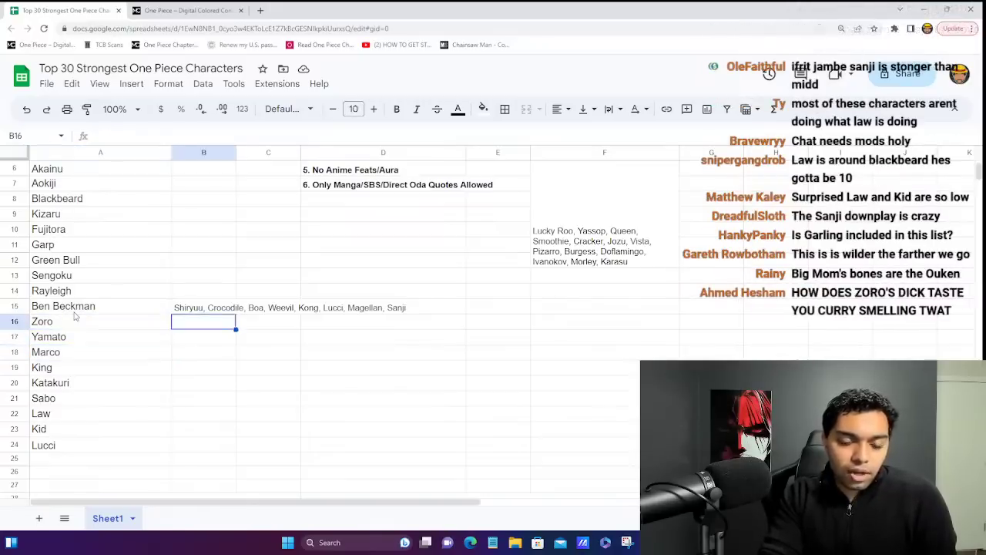
- Review the placements of Zoro, Yamato, Marco and King in rows 16 to 19 of the ranked list
key(Left)
key(Down)
key(Down)
key(Down)
key(Up)
key(Up)
key(Up)
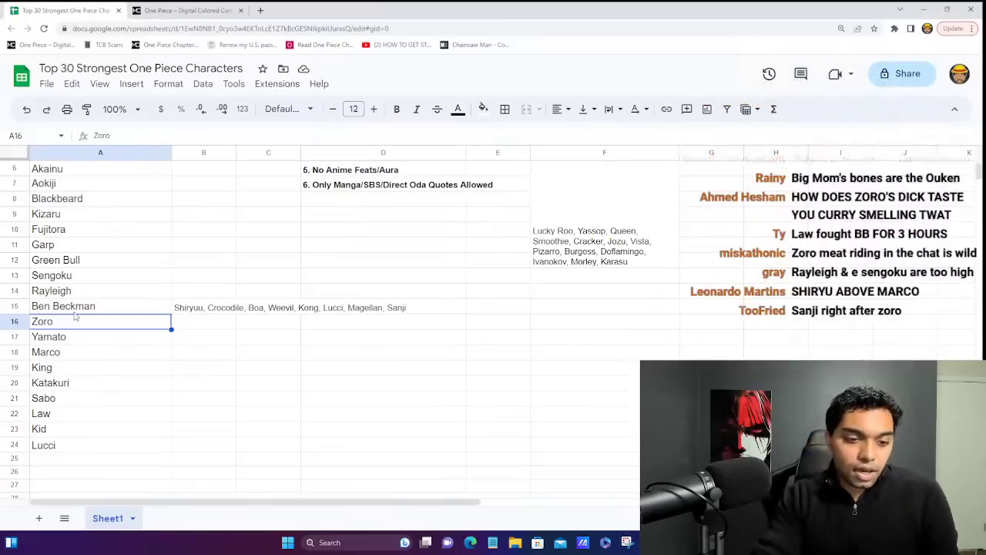
key(Down)
key(Up)
key(Down)
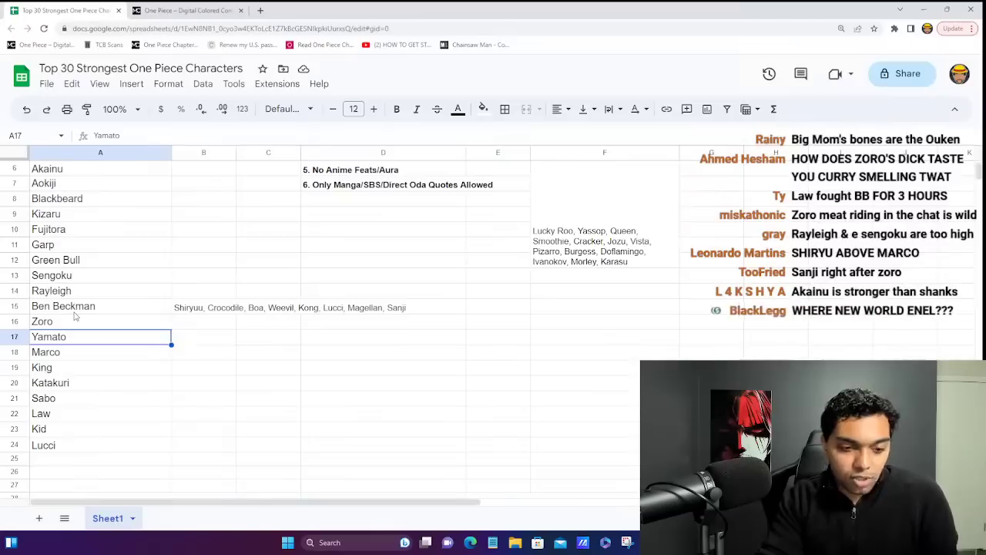
key(Down)
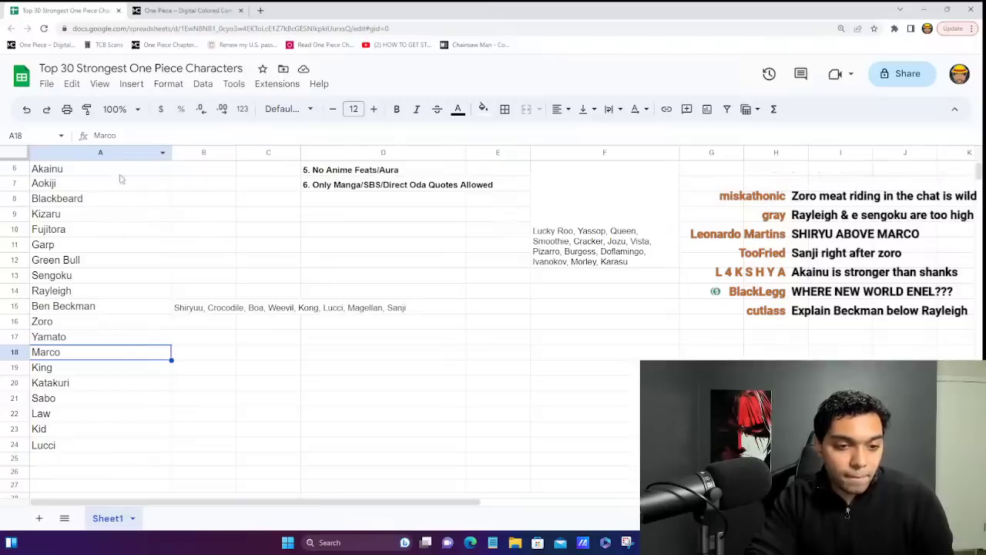
click(91, 326)
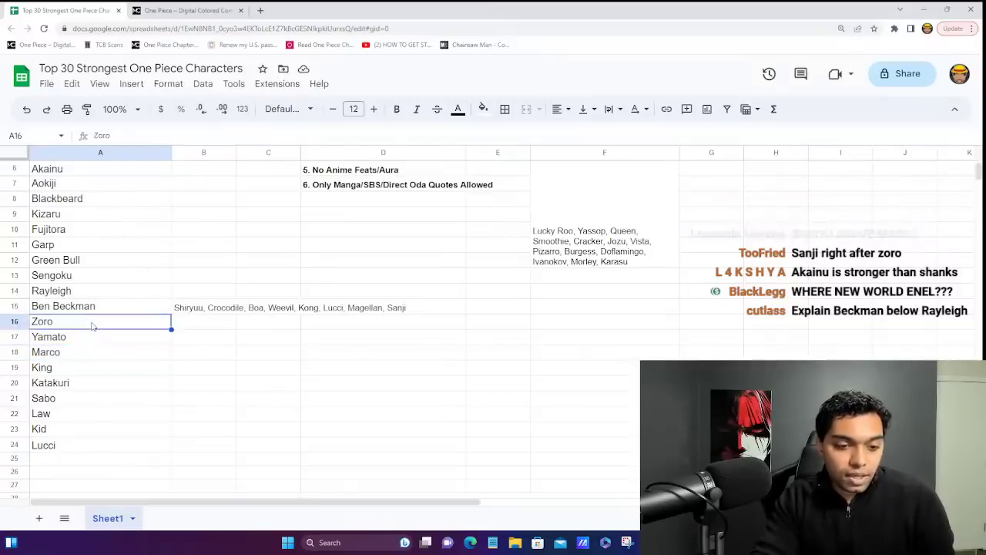
key(Down)
key(Down)
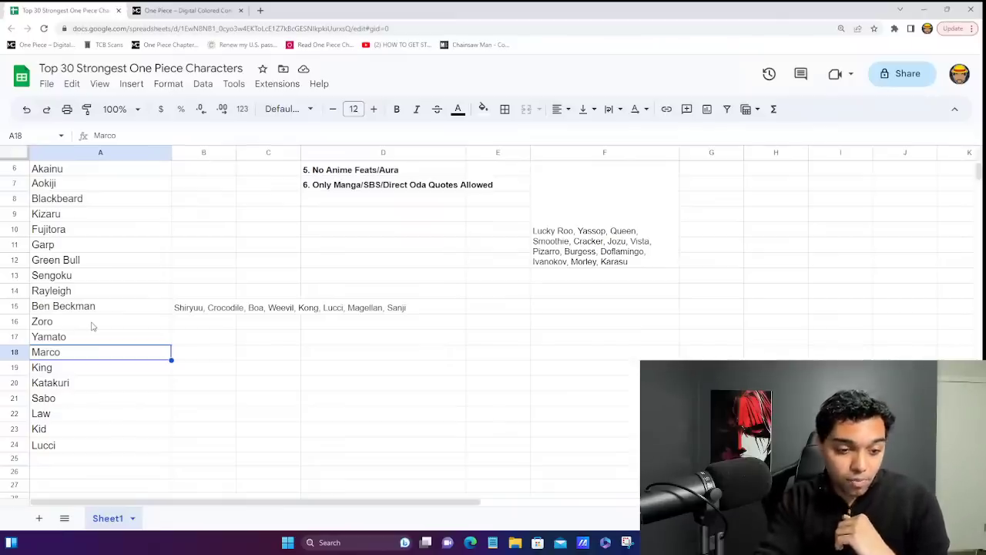
key(Down)
key(Down)
key(Up)
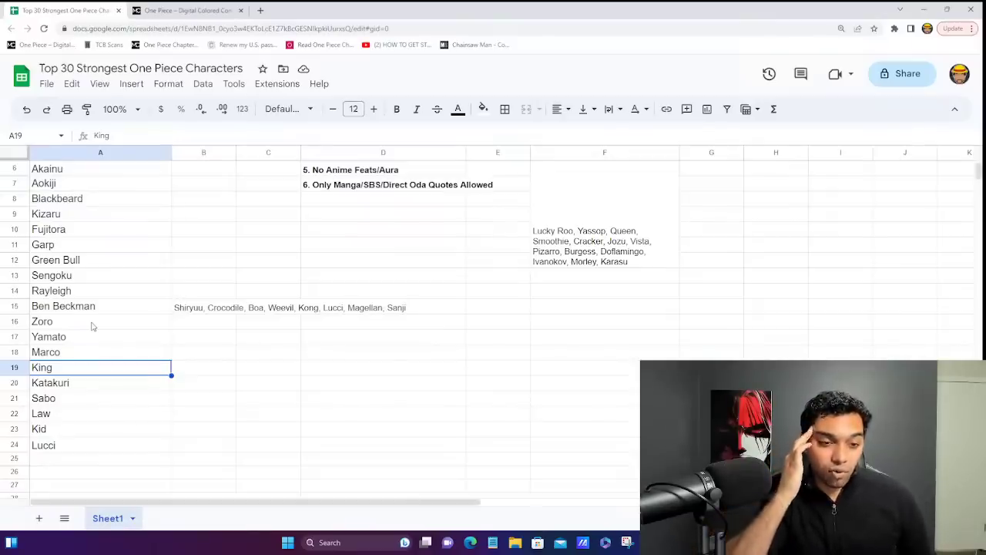
key(Up)
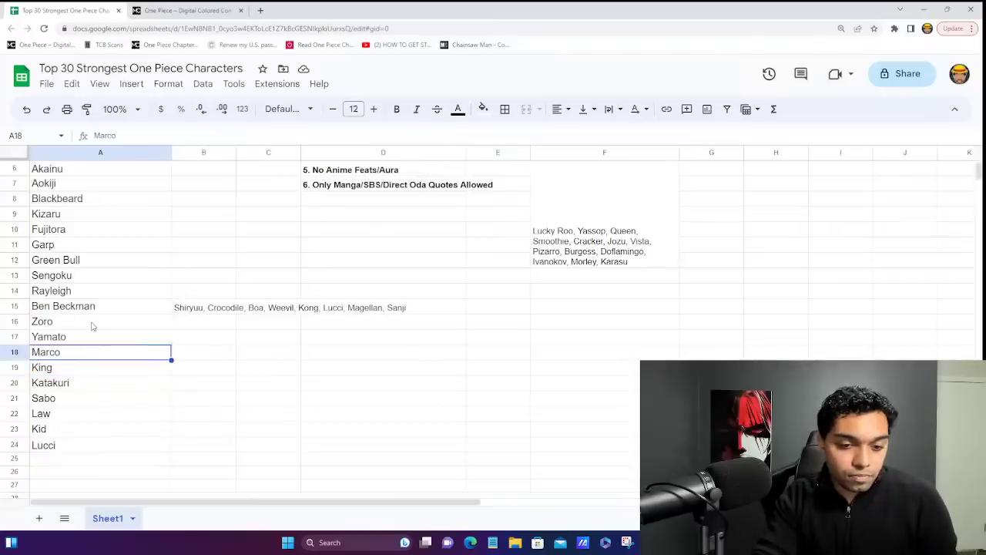
key(Up)
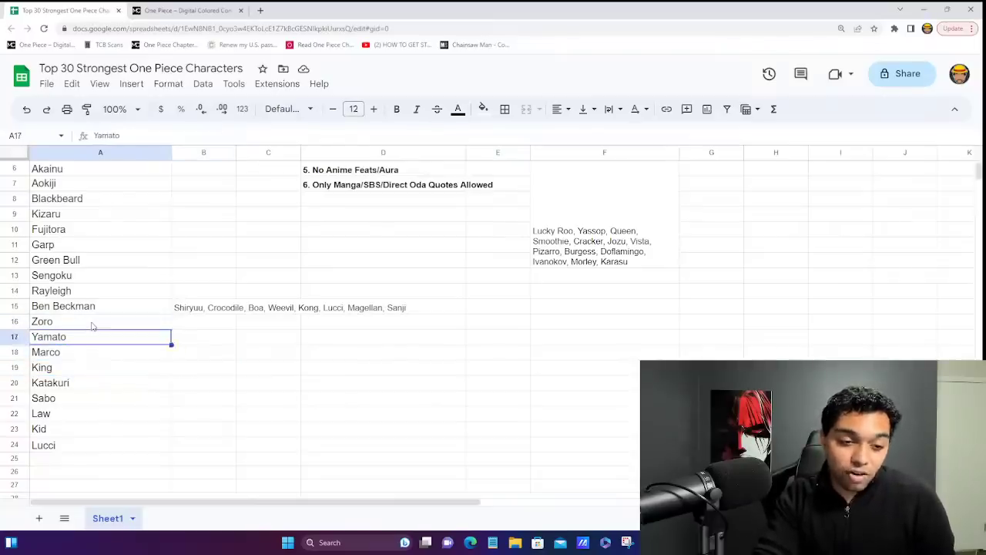
key(Down)
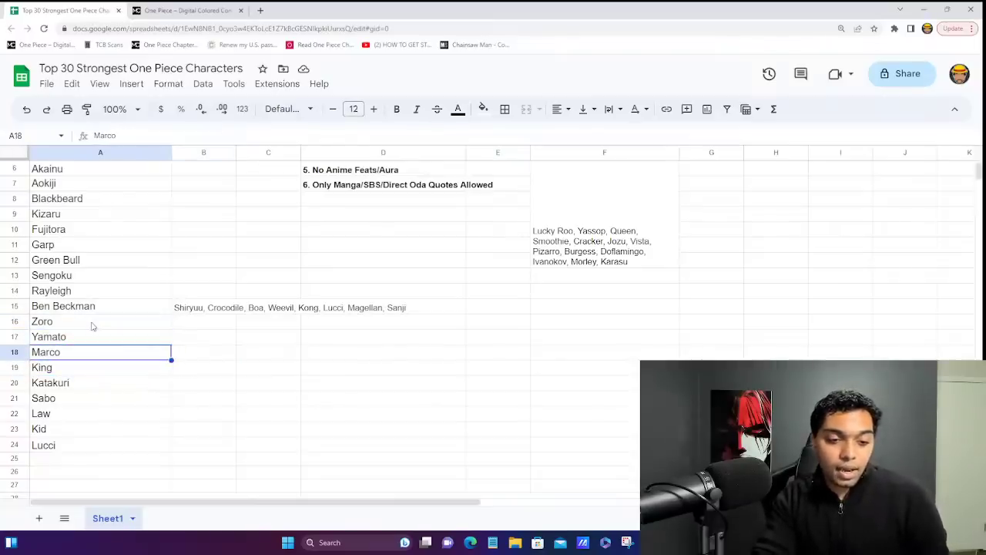
key(Down)
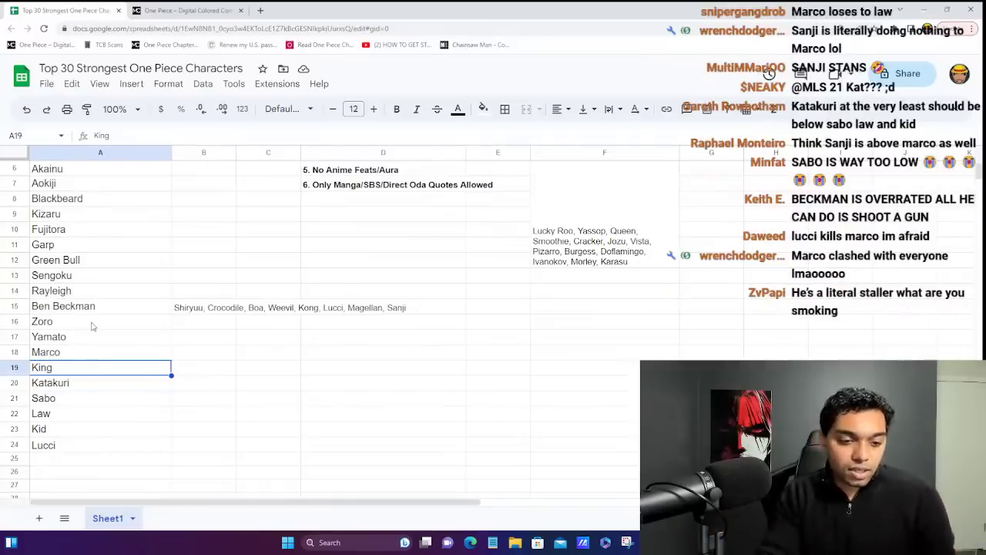
- Compare Marco's rank in row 18 with King and Katakuri directly below him
key(Up)
key(Down)
key(Down)
key(Up)
key(Up)
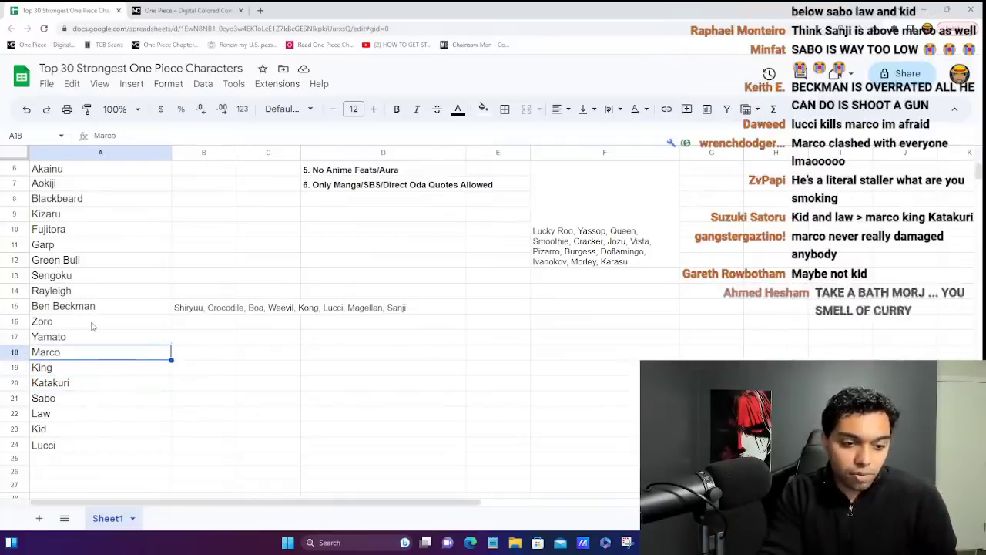
key(Down)
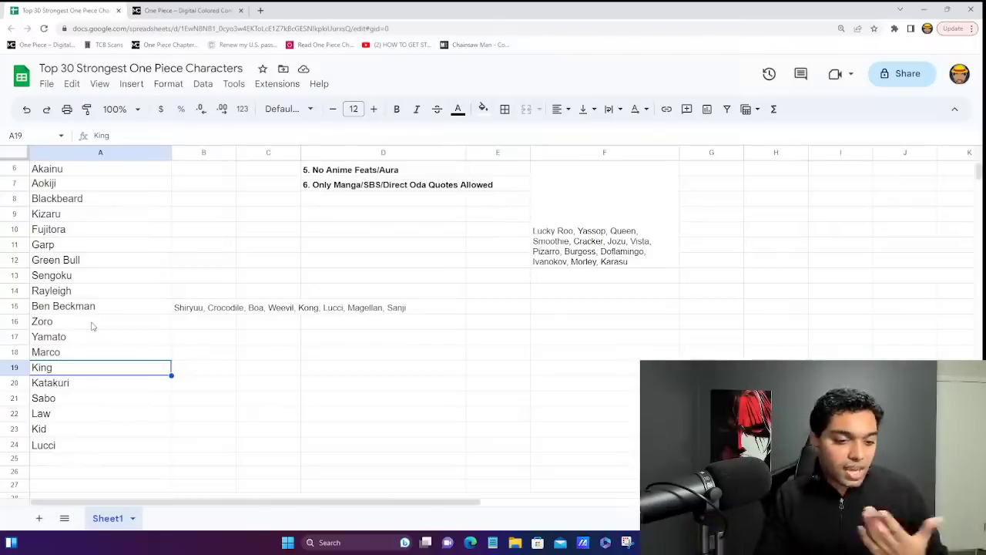
key(Down)
key(Down)
key(Down)
key(Up)
key(Up)
key(Up)
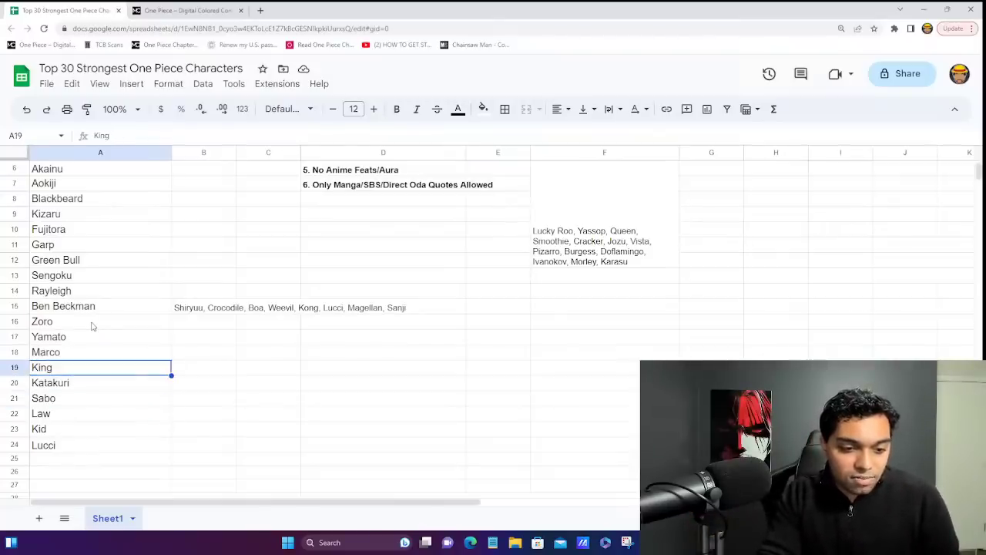
key(Down)
key(Down)
key(Up)
key(Up)
key(Up)
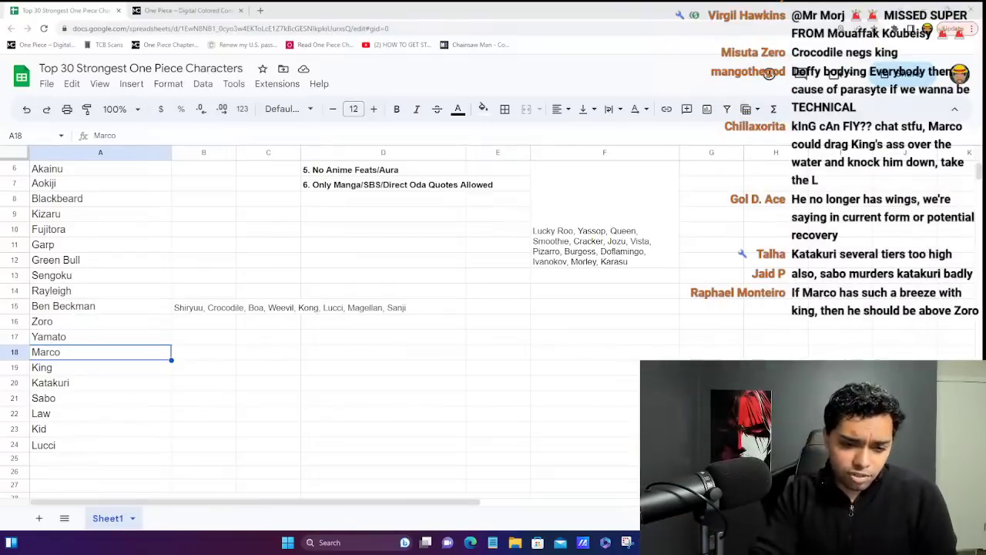
click(141, 365)
key(Up)
key(Down)
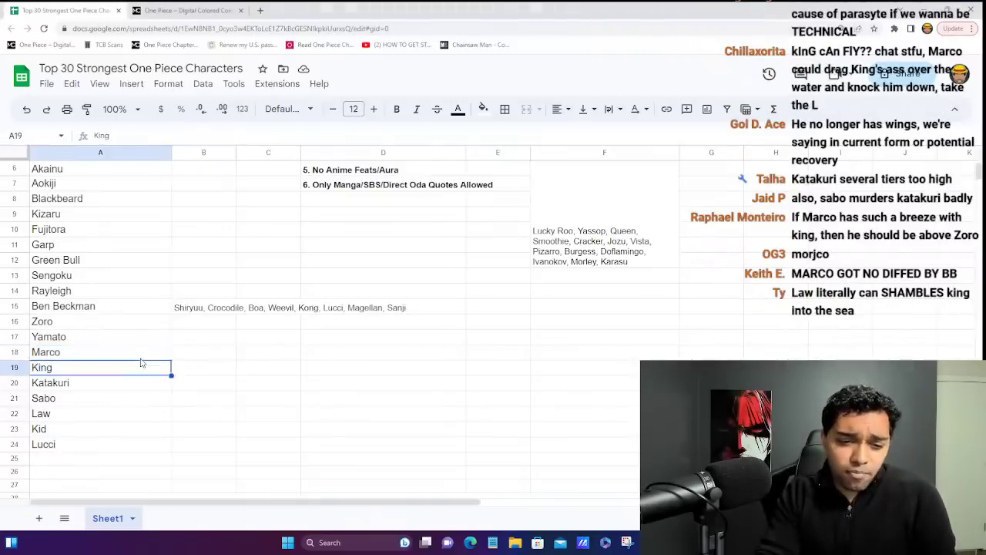
key(Up)
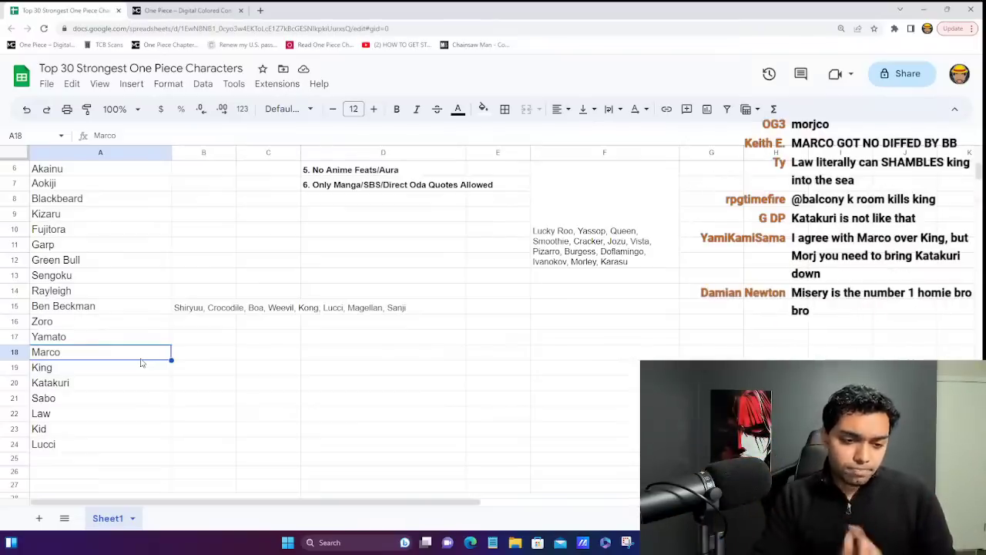
key(Down)
key(Down)
key(Up)
key(Up)
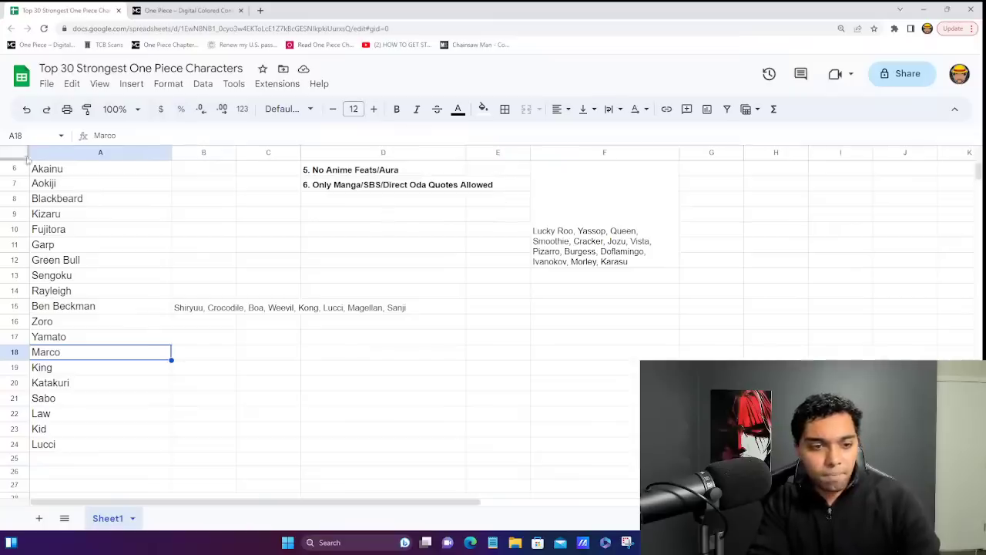
- Examine the relative order of Akainu and Aokiji in rows 6 and 7 of the ranked list
scroll(94, 201, up, 3)
click(114, 254)
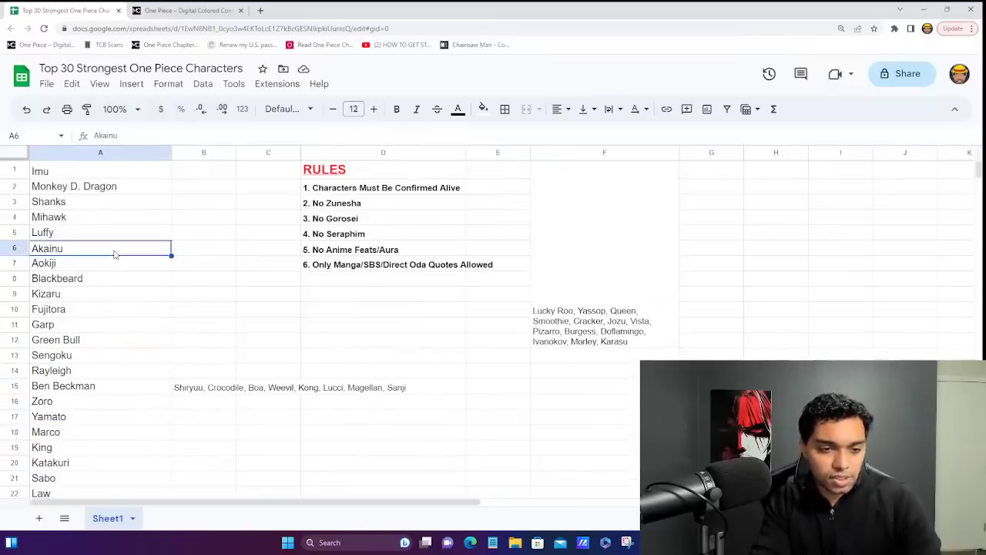
key(Down)
key(Up)
key(Right)
key(Left)
key(Down)
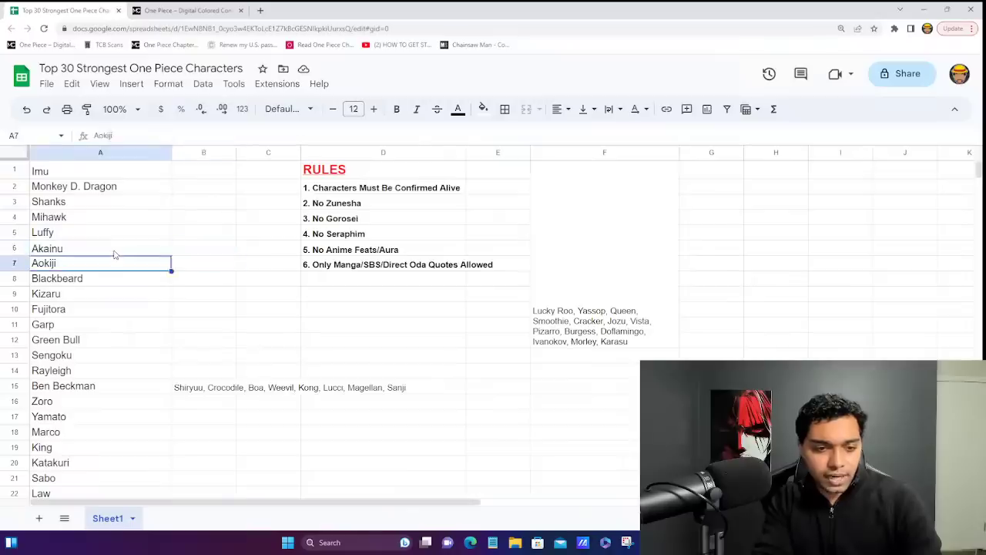
key(Up)
key(Down)
key(Up)
key(Right)
key(Left)
key(Down)
key(Right)
key(Left)
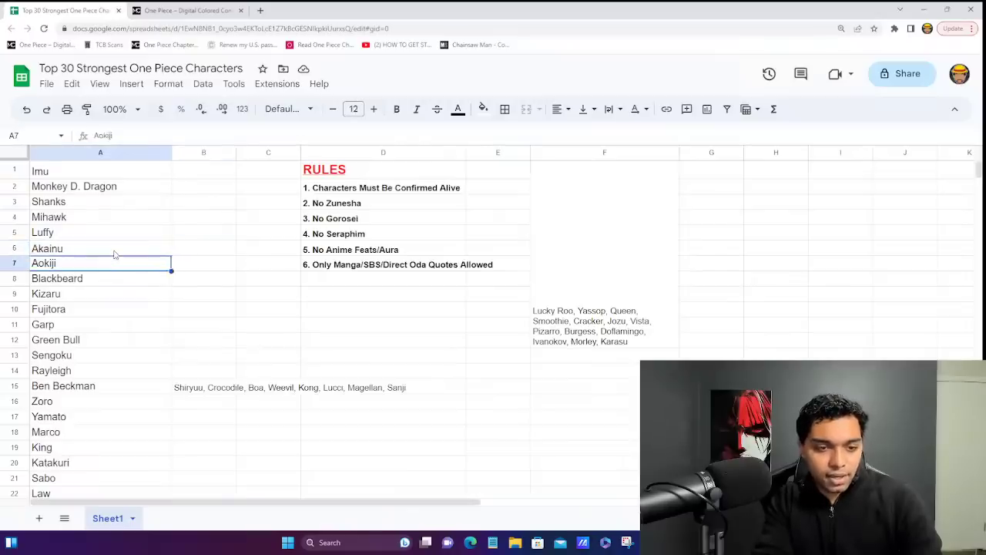
key(Up)
key(Down)
key(Right)
key(Left)
key(Up)
key(Down)
key(Right)
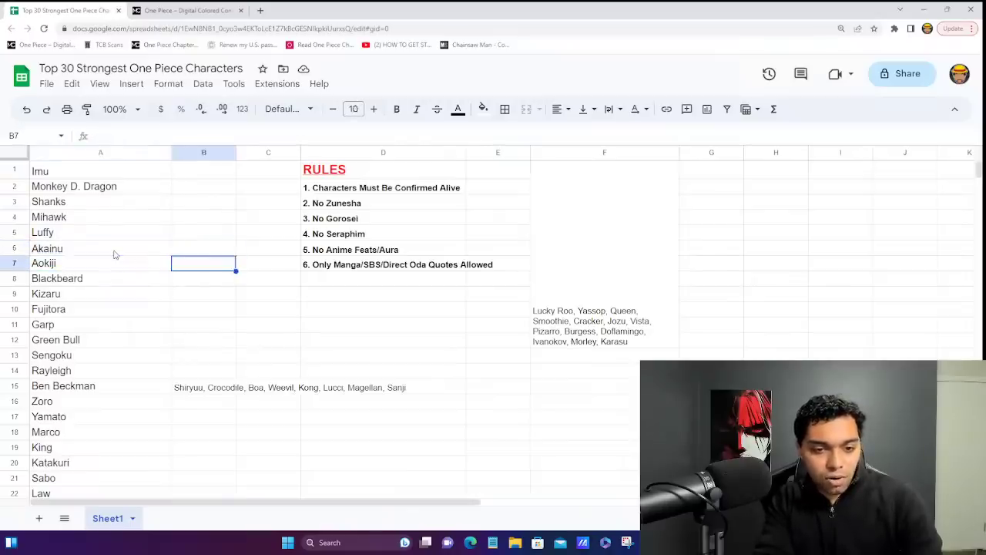
key(Left)
key(Up)
key(Right)
key(Left)
key(Down)
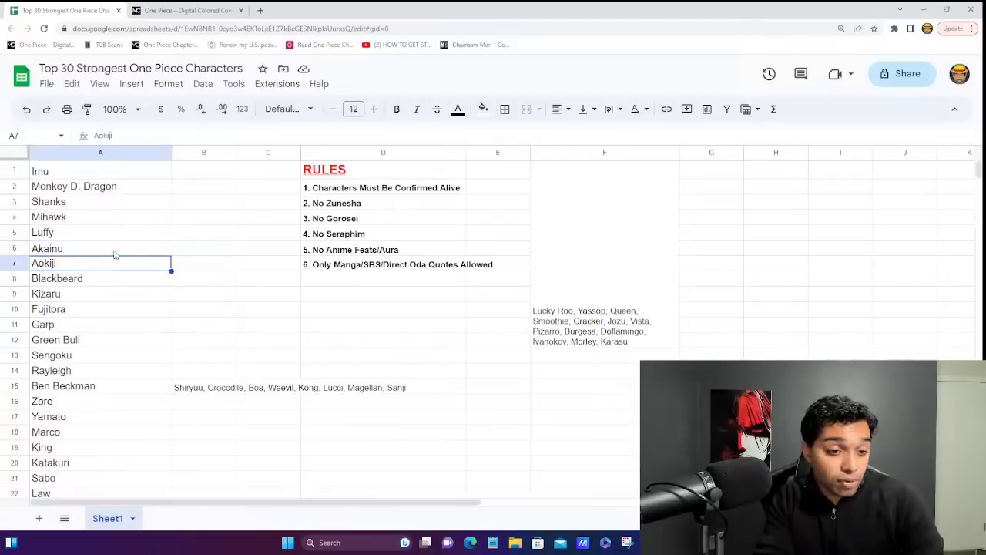
- Read through the whole ranked list from Shanks in row 3 down to the lowest placed characters and back up
key(Up)
key(Up)
key(Up)
key(Up)
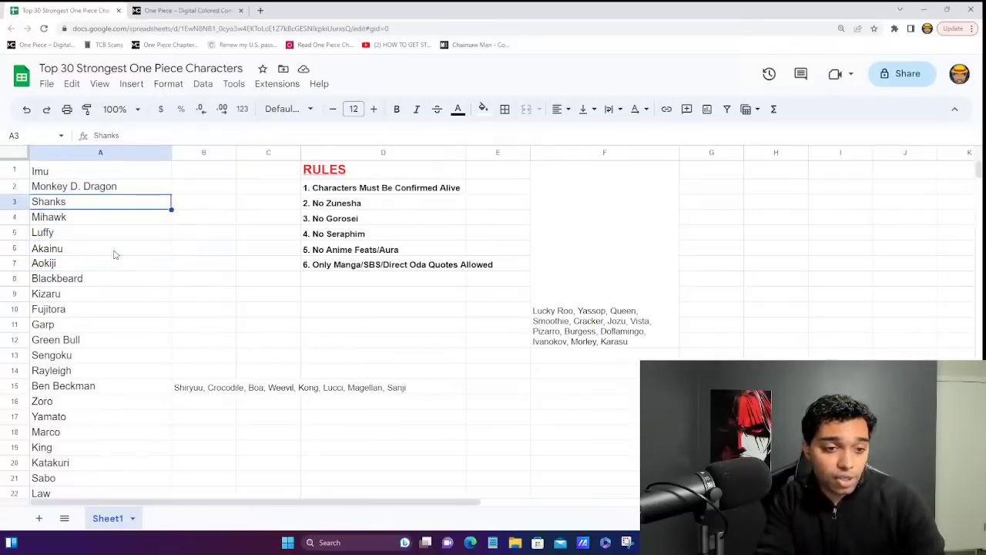
key(Down)
key(Down)
key(Down)
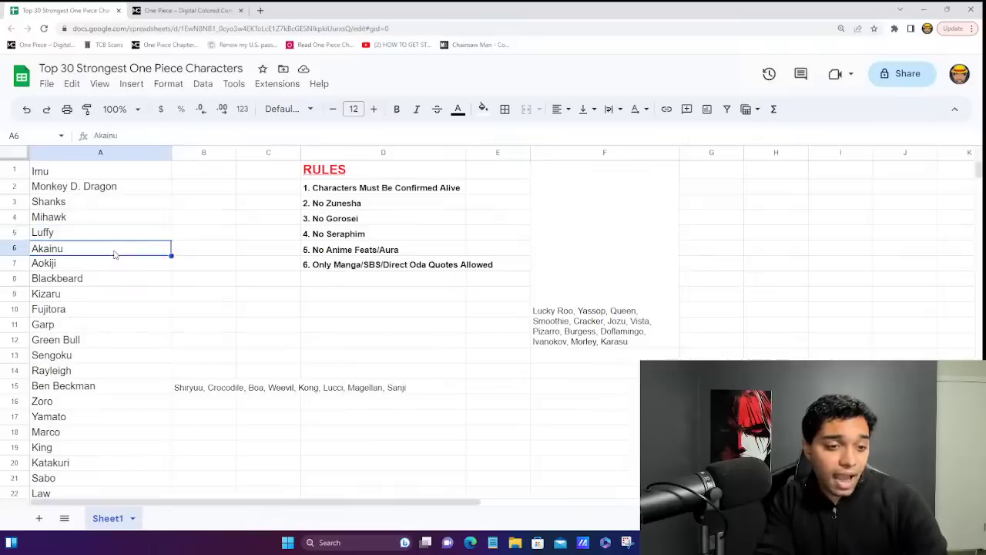
key(Down)
key(Down)
key(Down)
key(Down)
key(Down)
key(Down)
key(Down)
key(Down)
key(Down)
key(Down)
key(Down)
key(Down)
key(Down)
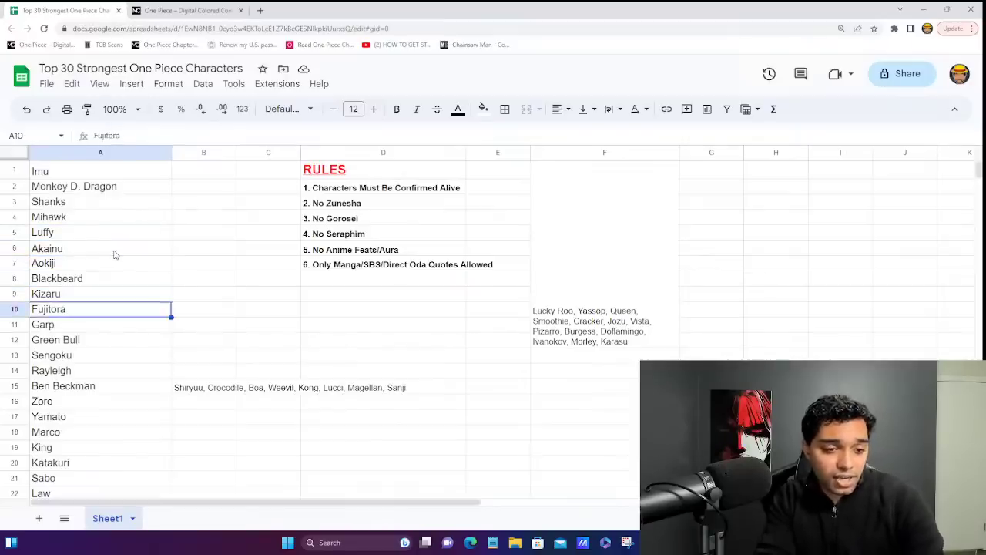
key(Down)
key(Down)
key(Down)
key(Down)
key(Down)
key(Down)
key(Down)
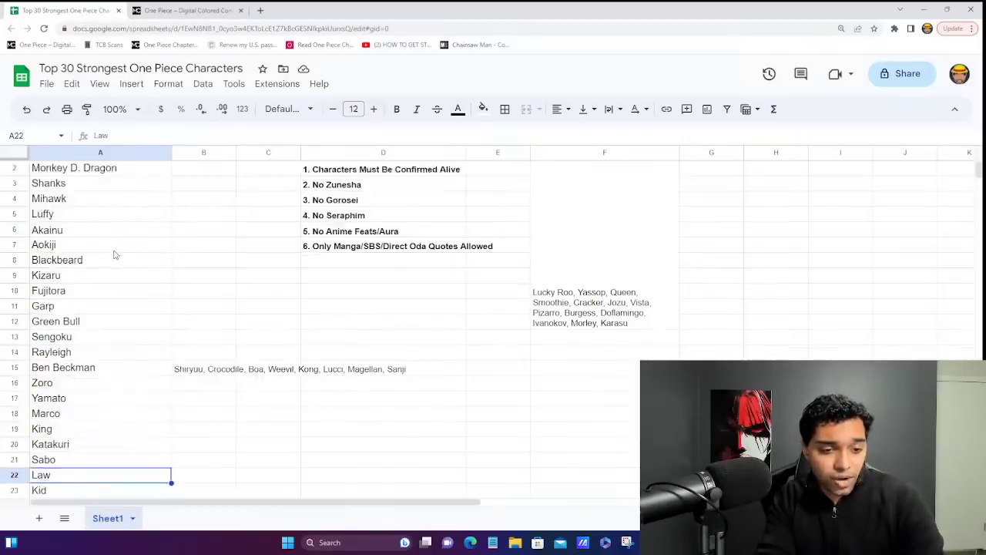
key(Up)
key(Up)
key(Up)
key(Up)
key(Up)
key(Up)
key(Up)
key(Up)
key(Up)
key(Up)
key(Up)
key(Up)
key(Up)
key(Up)
key(Up)
key(Up)
key(Up)
key(Up)
key(Up)
key(Up)
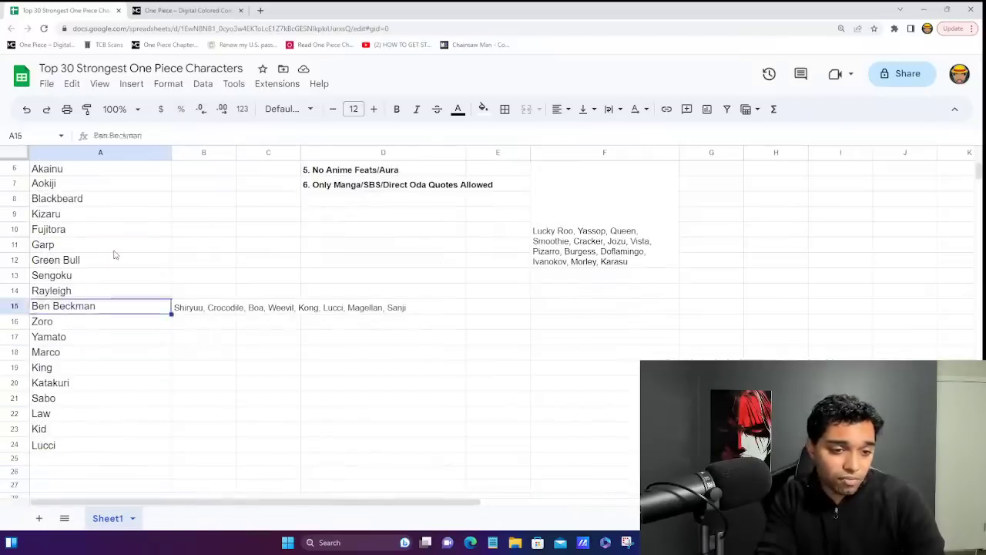
key(Down)
key(Down)
key(Down)
key(Down)
key(Down)
key(Down)
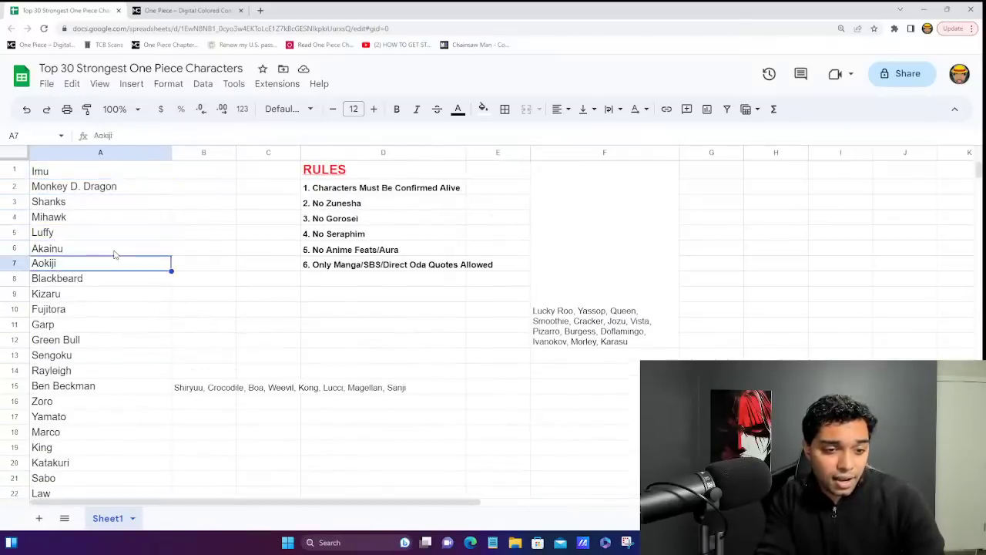
- Recheck Akainu's rank against Aokiji's near the start of the ranked list
key(Up)
key(Up)
key(Right)
key(Down)
key(Left)
key(Down)
key(Up)
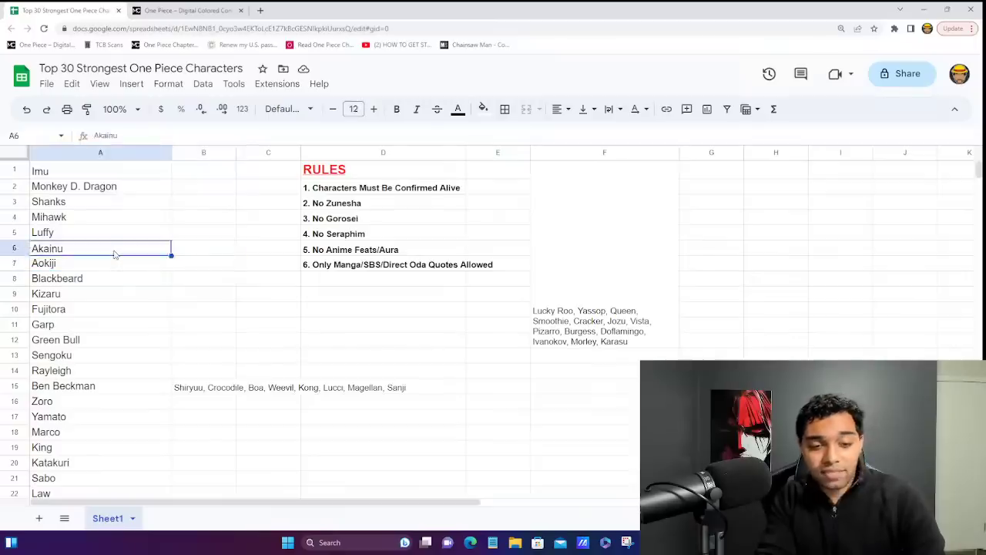
key(Right)
key(Left)
key(Down)
key(Right)
key(Left)
key(Up)
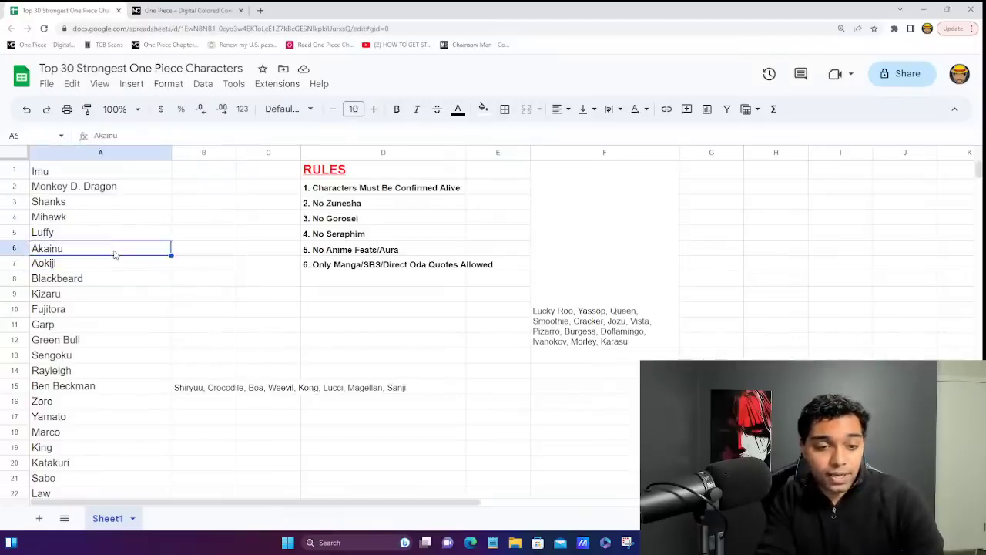
- Go over the ranked list from Akainu down to the first empty rank in cell A25, below Lucci
key(Down)
key(Down)
key(Down)
key(Down)
key(Down)
key(Down)
key(Down)
key(Down)
key(Down)
key(Down)
key(Down)
key(Down)
key(Down)
key(Down)
key(Down)
key(Down)
key(Down)
key(Down)
key(Down)
key(Down)
key(Up)
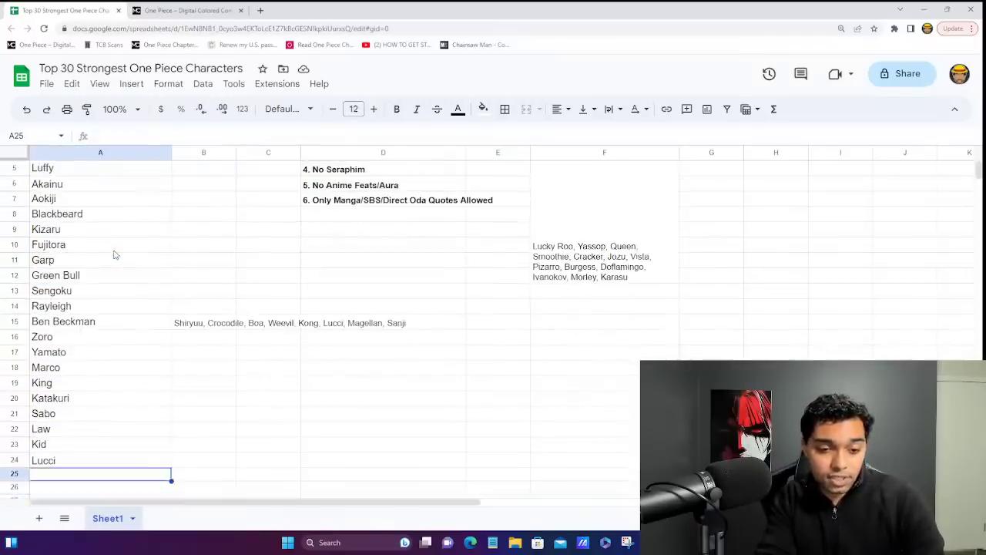
- Review the lowest placements in the ranked list, from Lucci in row 24 up to Marco in row 18
key(Up)
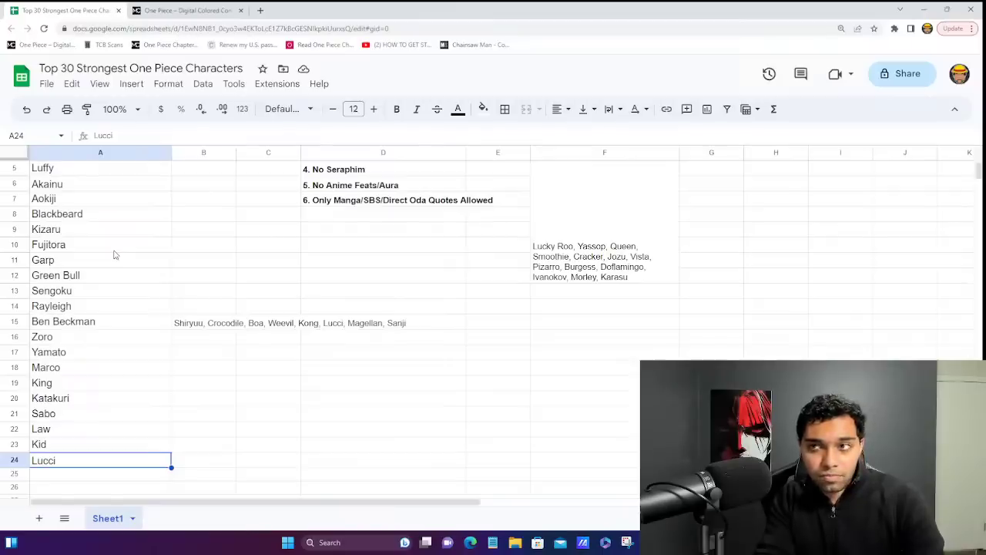
key(Up)
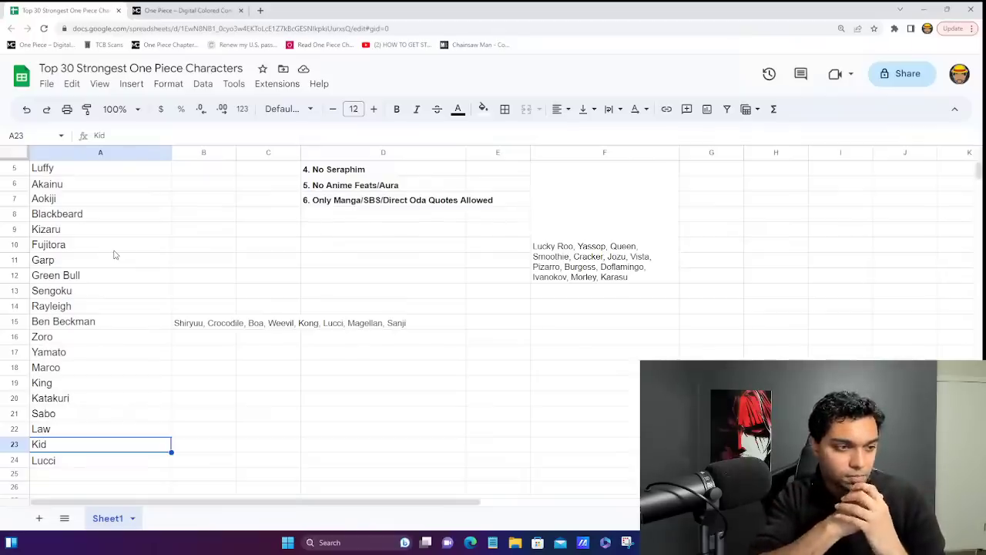
key(Up)
key(Up)
key(Up)
key(Up)
key(Up)
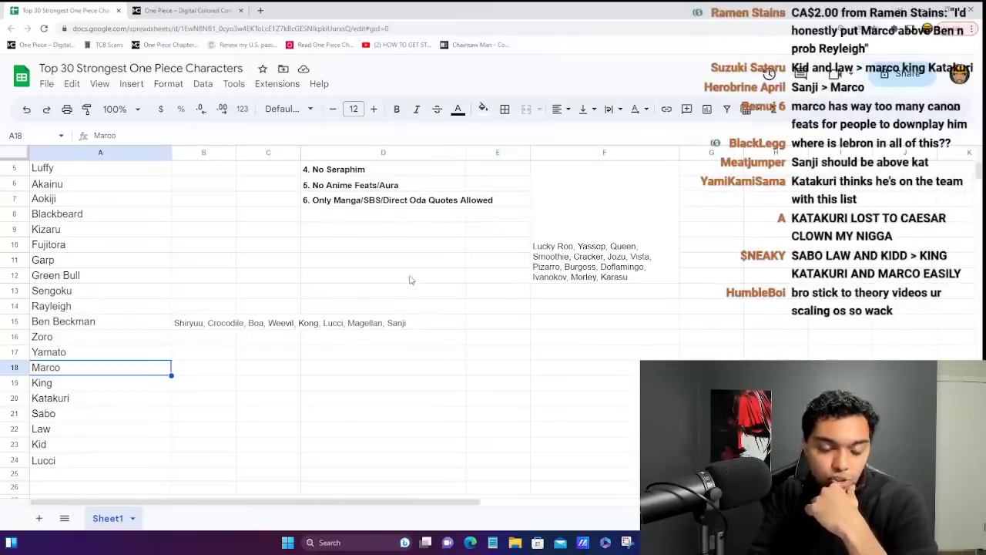
- Compare the relative order of Ben Beckman, Zoro, Yamato and Marco in rows 15 to 18 of the ranked list
click(98, 358)
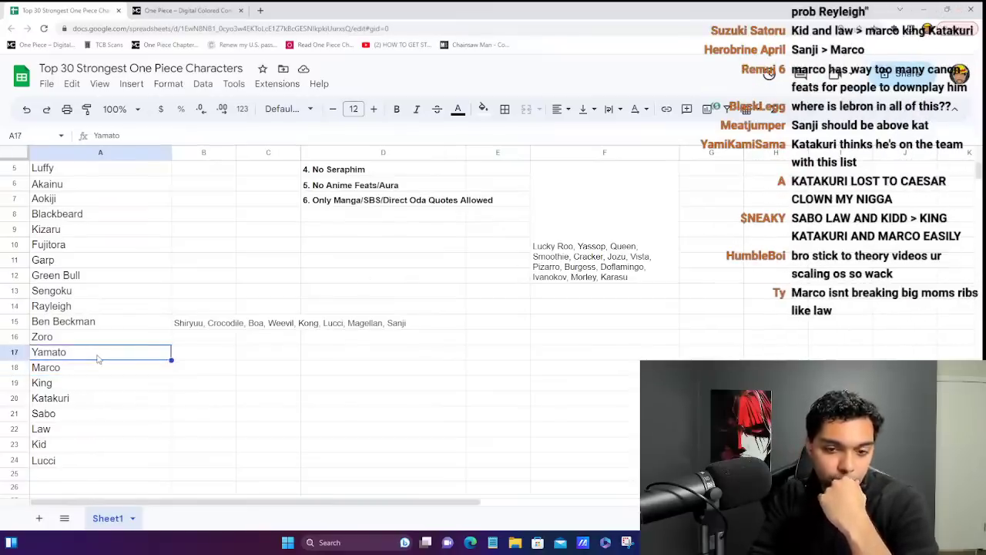
key(Down)
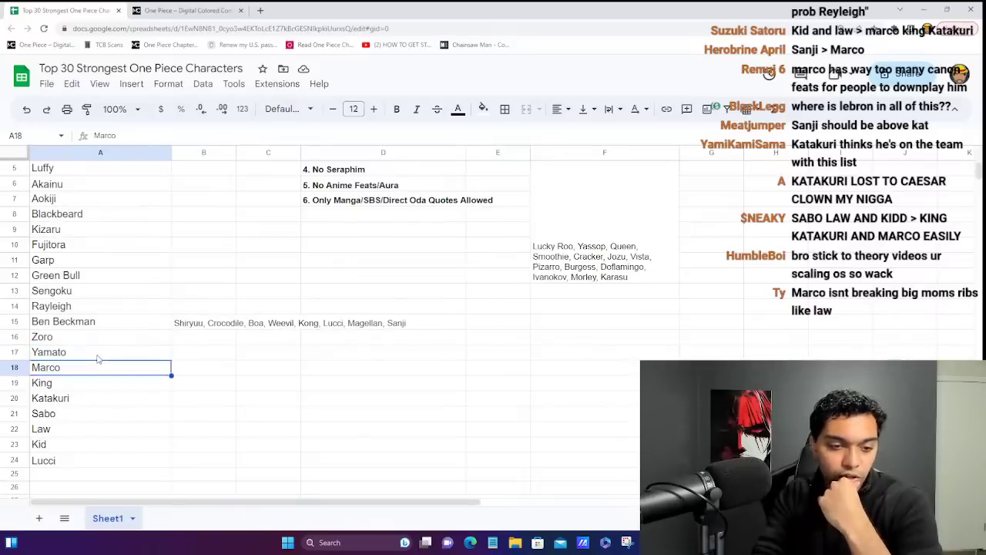
key(Up)
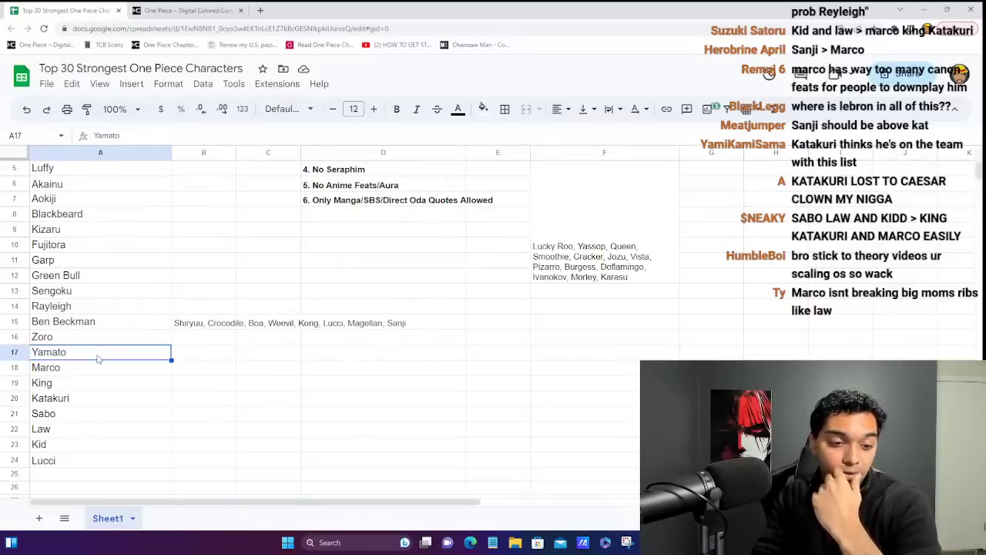
key(Down)
key(Up)
key(Up)
key(Up)
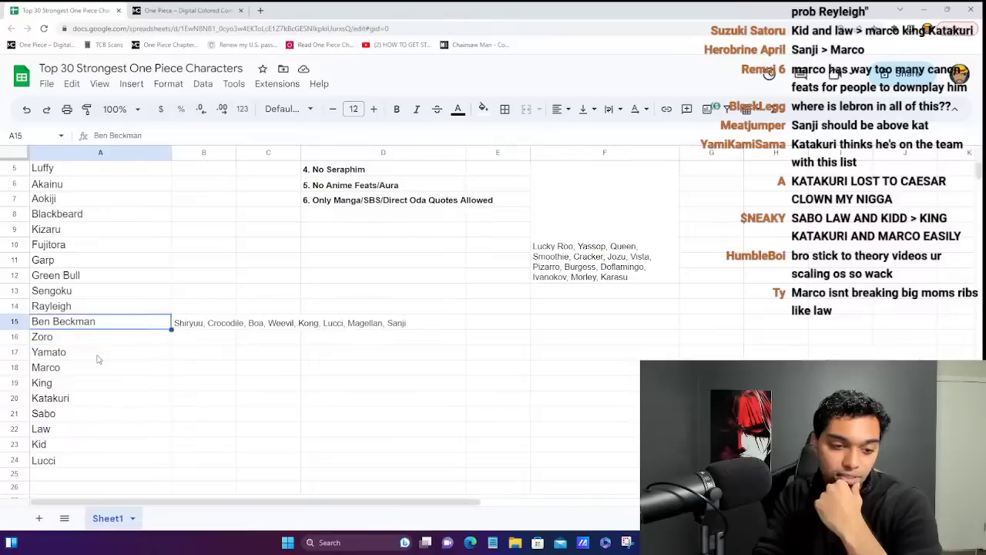
key(Down)
key(Down)
key(Down)
key(Up)
key(Up)
key(Up)
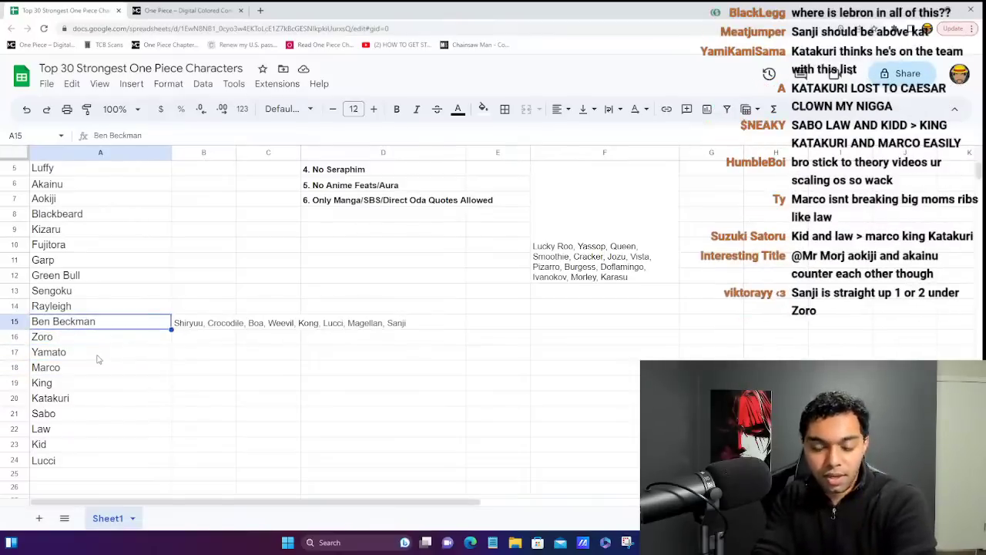
key(Down)
key(Down)
key(Down)
key(Up)
key(Up)
key(Up)
key(Down)
key(Down)
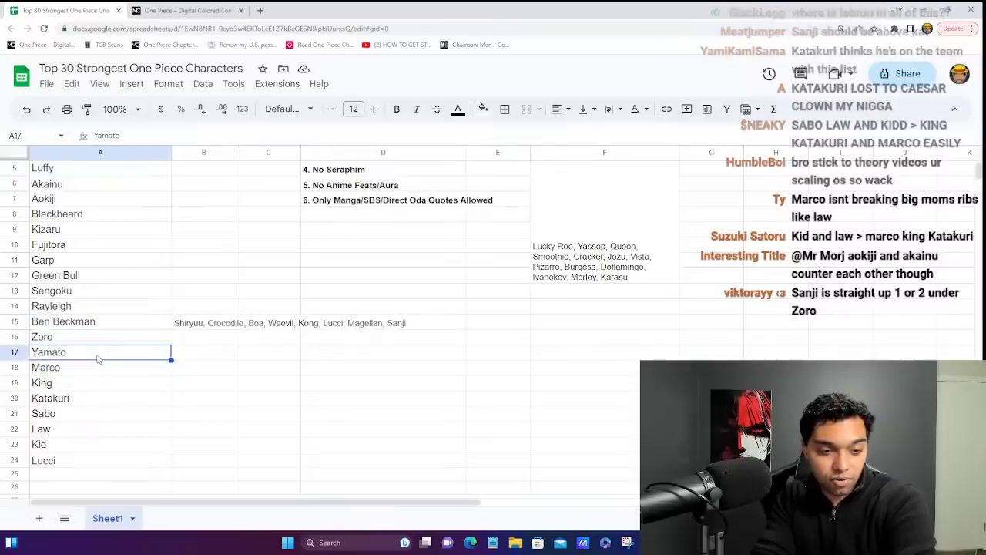
key(Down)
key(Up)
key(Up)
key(Up)
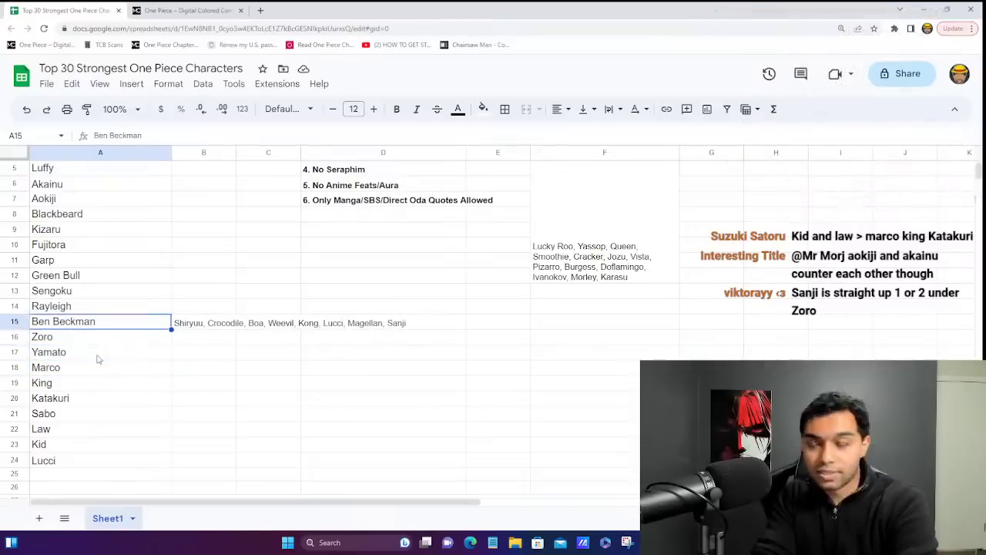
key(Down)
key(Down)
key(Down)
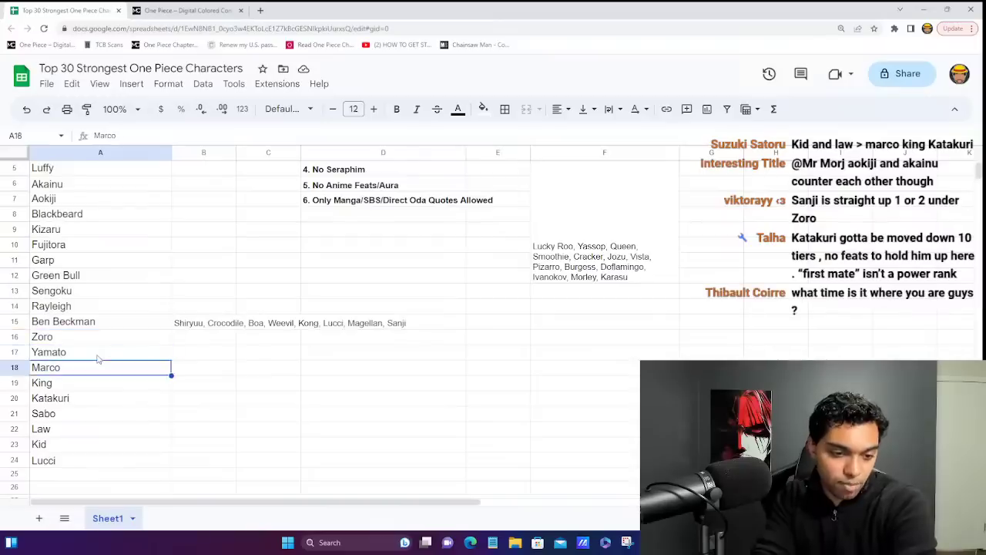
key(Up)
key(Up)
key(Up)
key(Down)
key(Down)
key(Down)
key(Up)
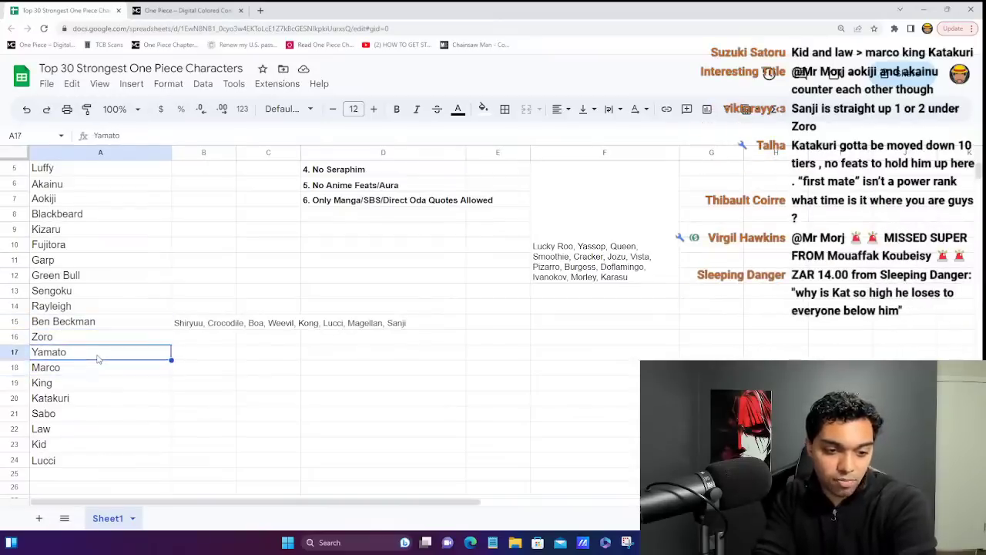
key(Down)
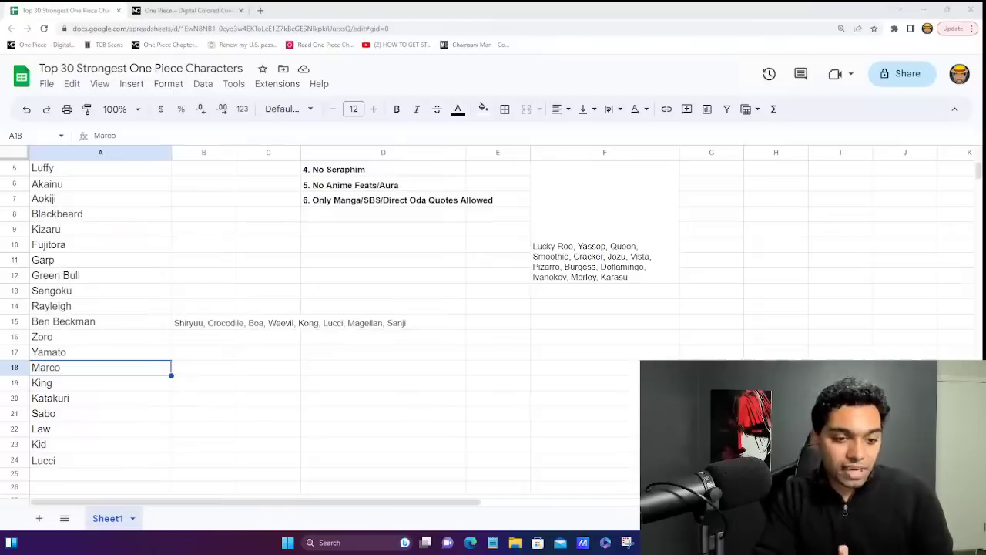
- Reconsider the placements of Akainu and Aokiji in rows 6 and 7, leaving their names as entered
click(125, 203)
scroll(125, 206, up, 2)
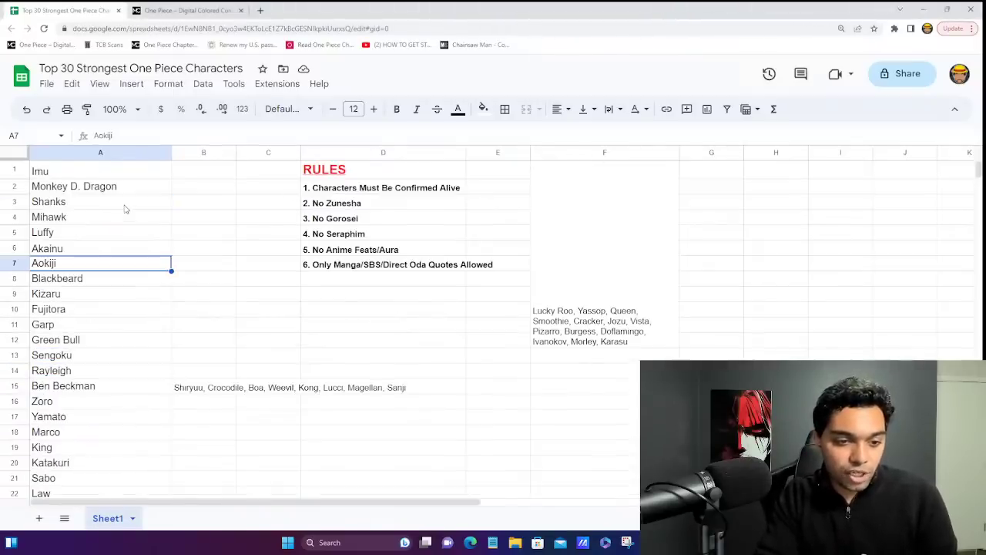
click(88, 250)
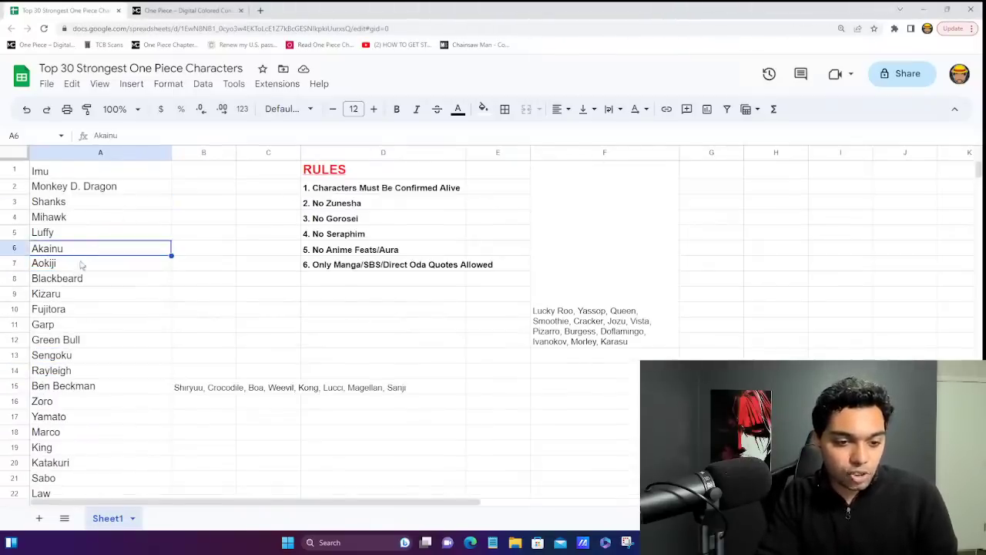
double_click(110, 248)
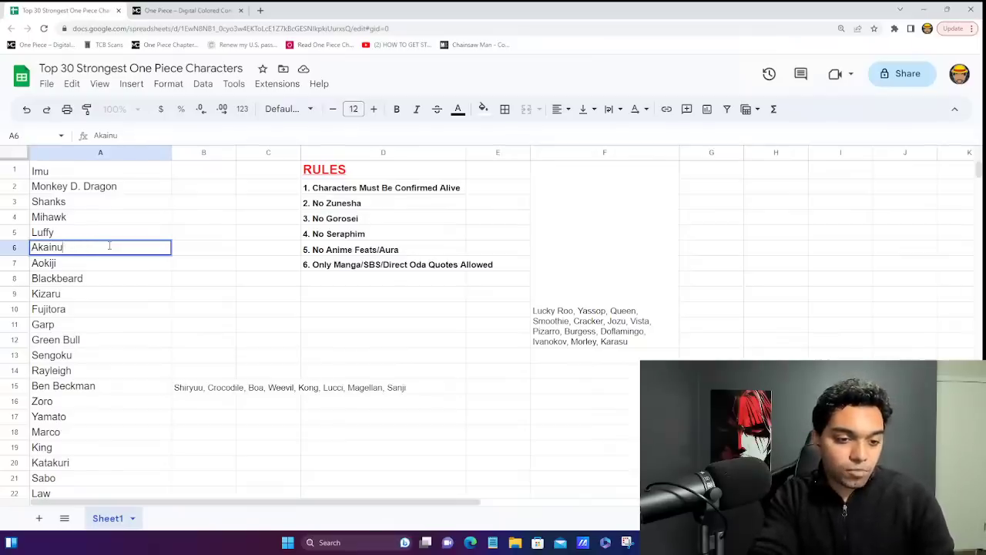
key(Return)
key(Up)
key(Right)
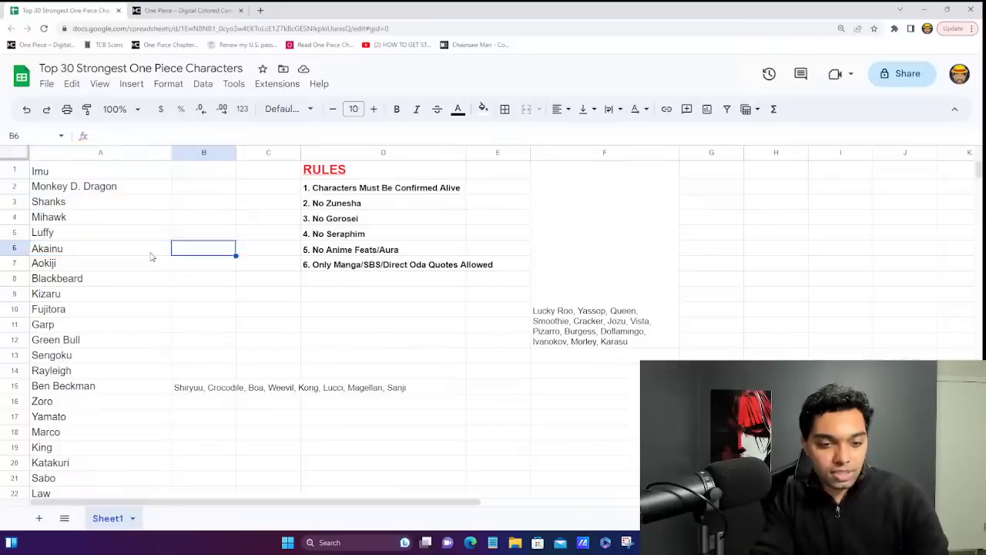
key(Left)
key(Right)
key(Down)
key(Left)
key(Right)
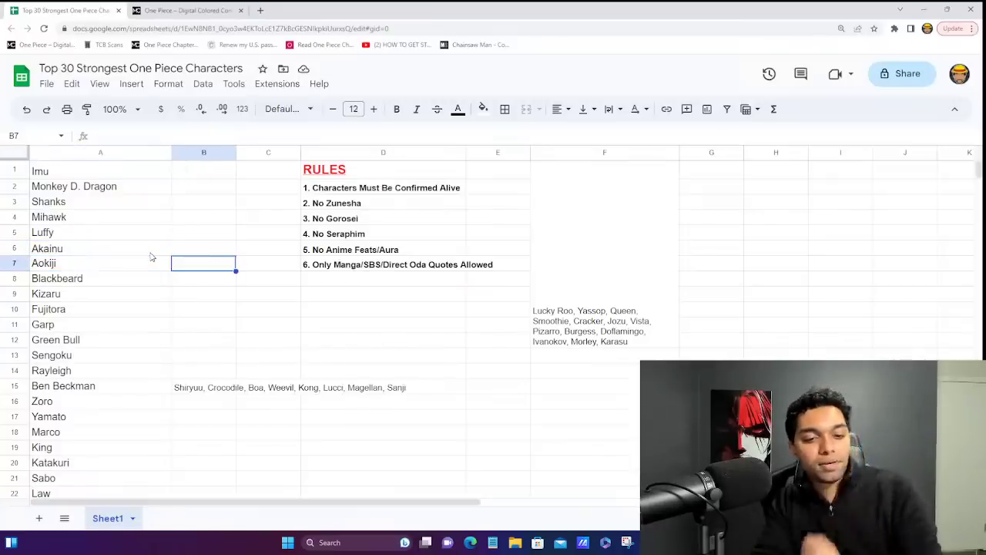
key(Up)
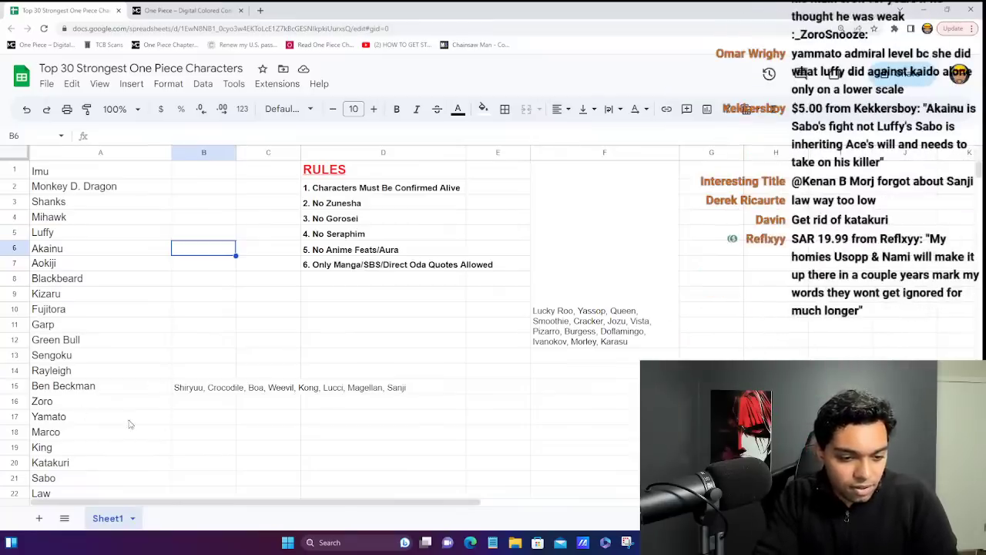
- Swap Katakuri and Sabo in the ranking, entering Sabo in A20 and Katakuri in A21
scroll(131, 424, down, 1)
click(67, 432)
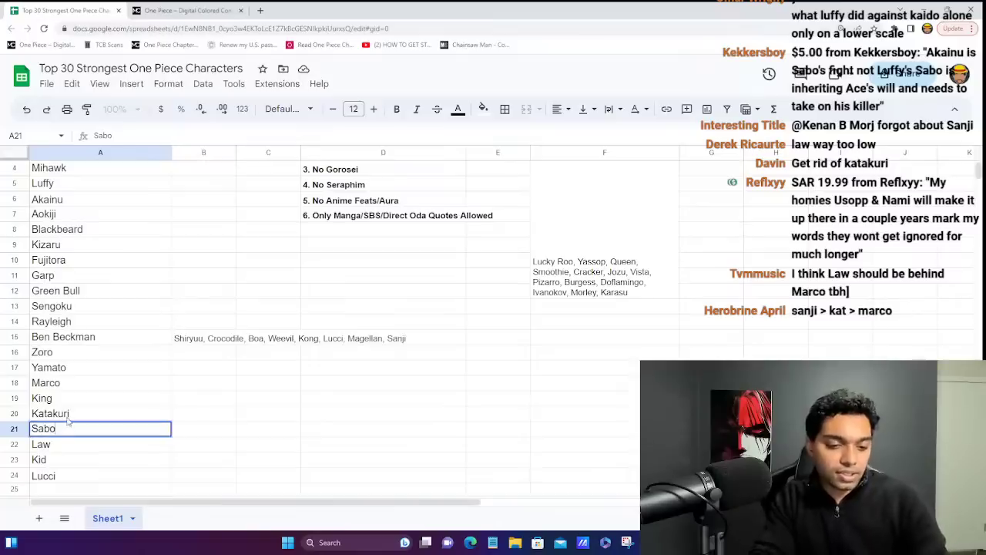
click(67, 416)
text(Sabo)
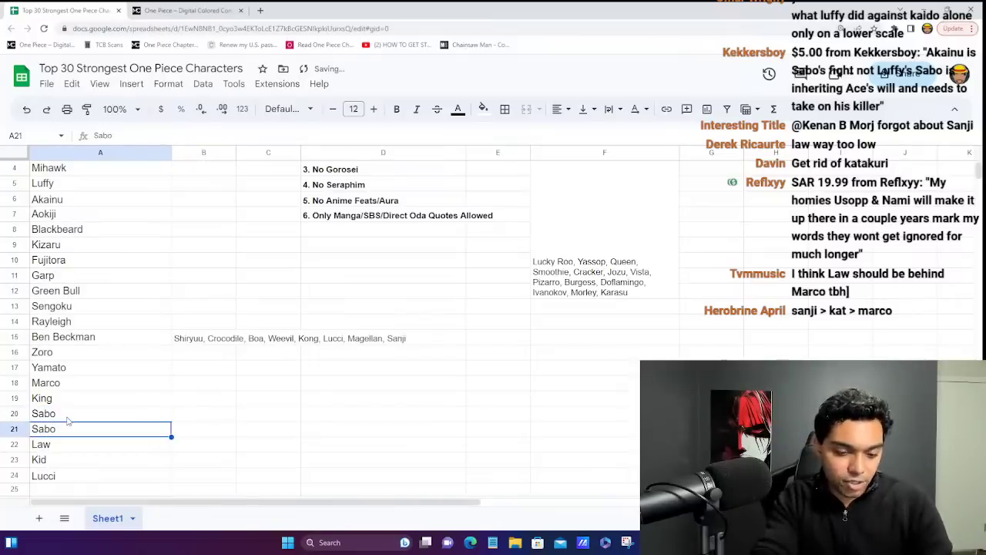
text(Katakuri)
key(Return)
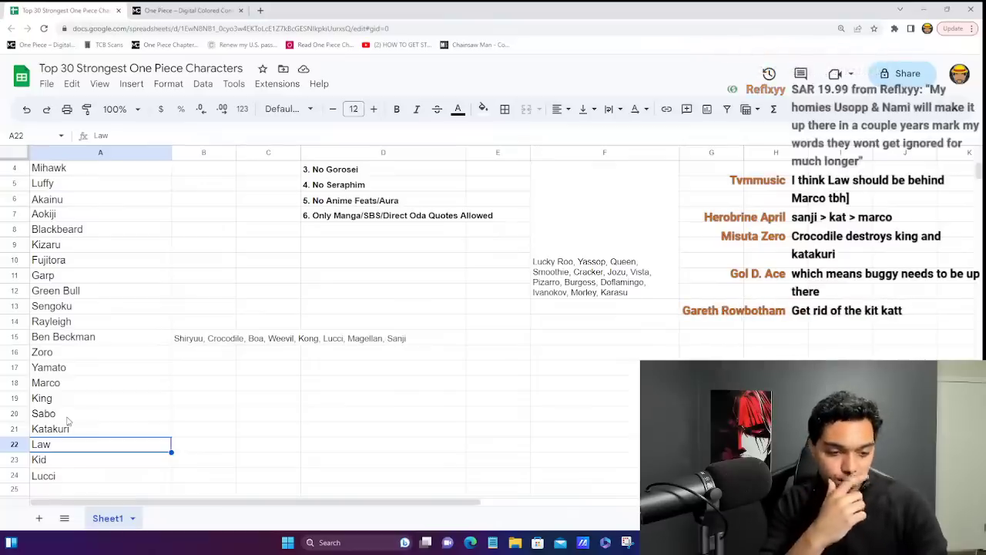
- Check the order of the characters from Marco in row 18 down to Kid in row 23
click(69, 383)
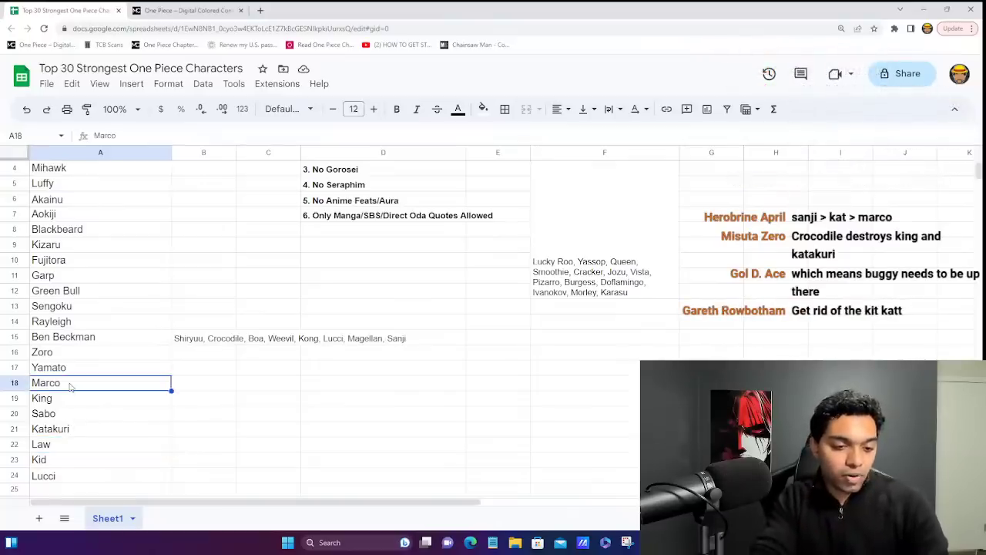
key(Down)
key(Down)
key(Down)
key(Down)
key(Down)
key(Up)
key(Up)
key(Up)
key(Up)
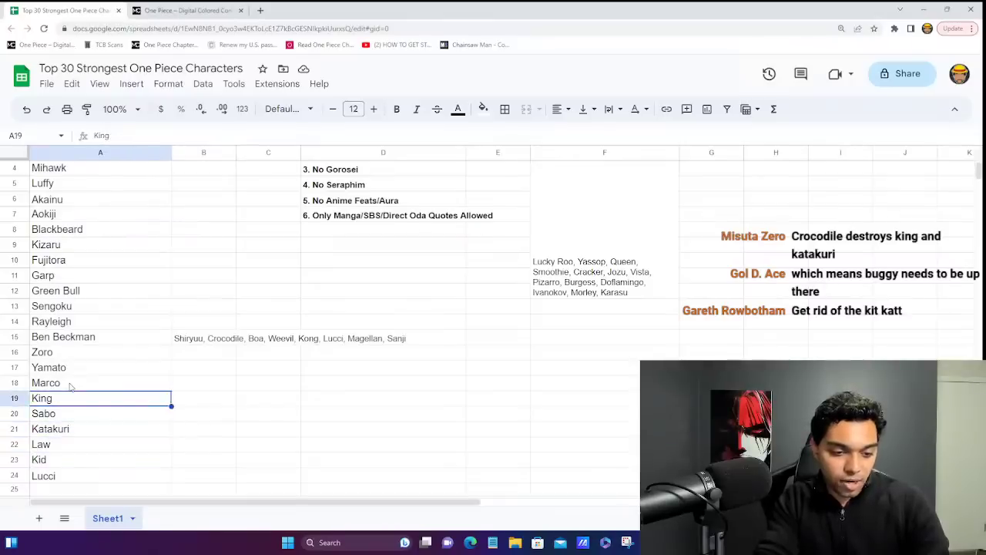
key(Down)
key(Down)
key(Down)
key(Up)
key(Up)
key(Down)
key(Down)
key(Up)
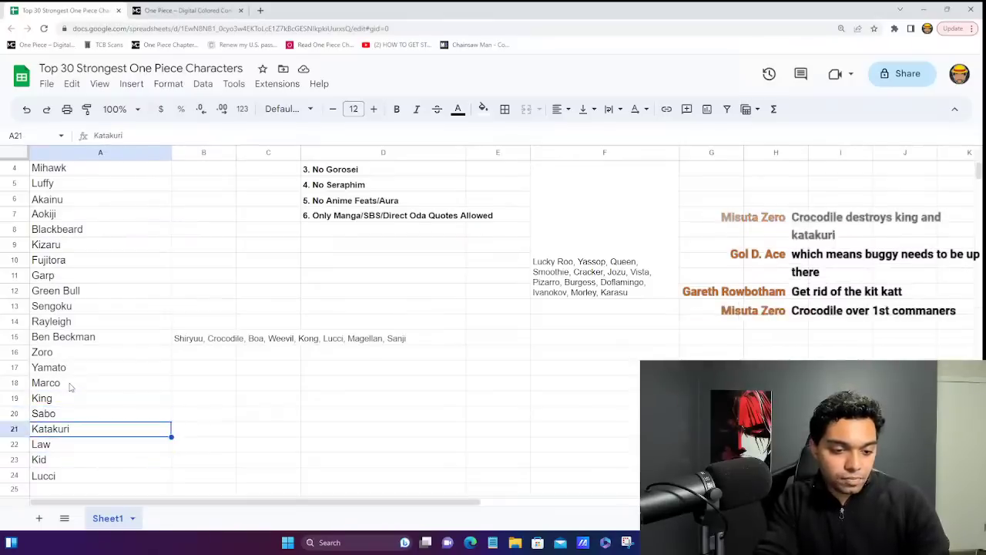
- Compare the placements of Law and Kid in rows 22 and 23 of the ranked list
key(Down)
key(Down)
key(Up)
key(Down)
key(Up)
key(Down)
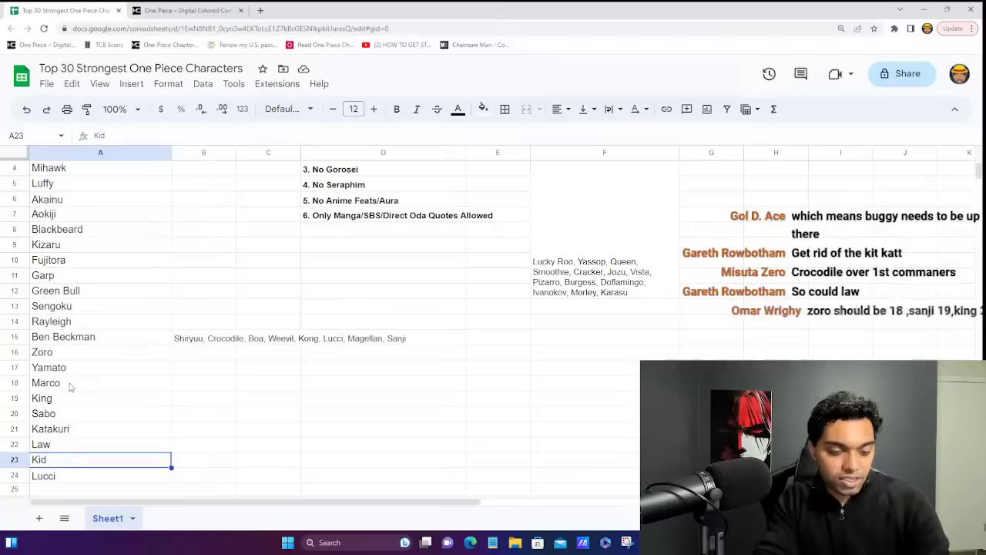
key(Up)
key(Down)
key(Up)
key(Down)
key(Up)
key(Down)
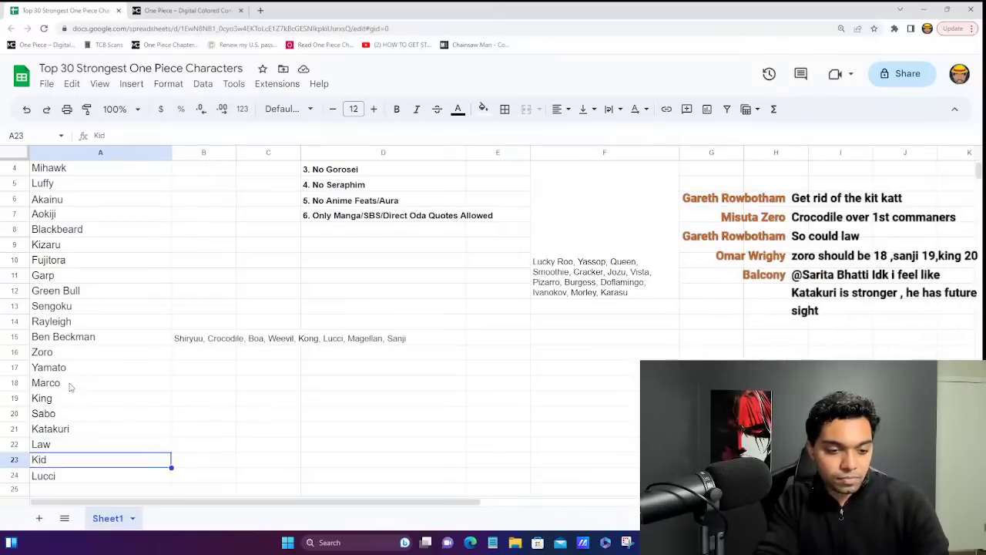
key(Up)
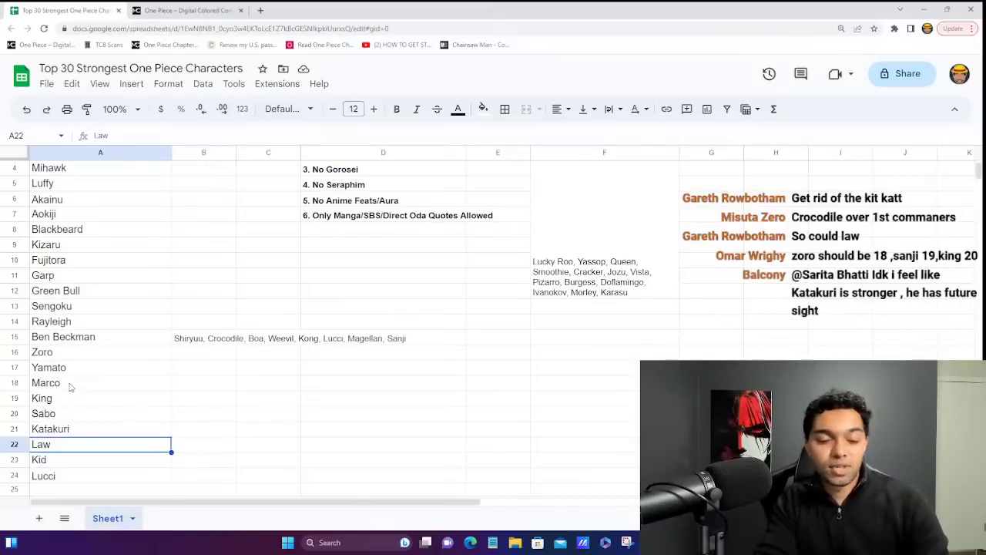
key(Down)
key(Up)
key(Down)
key(Up)
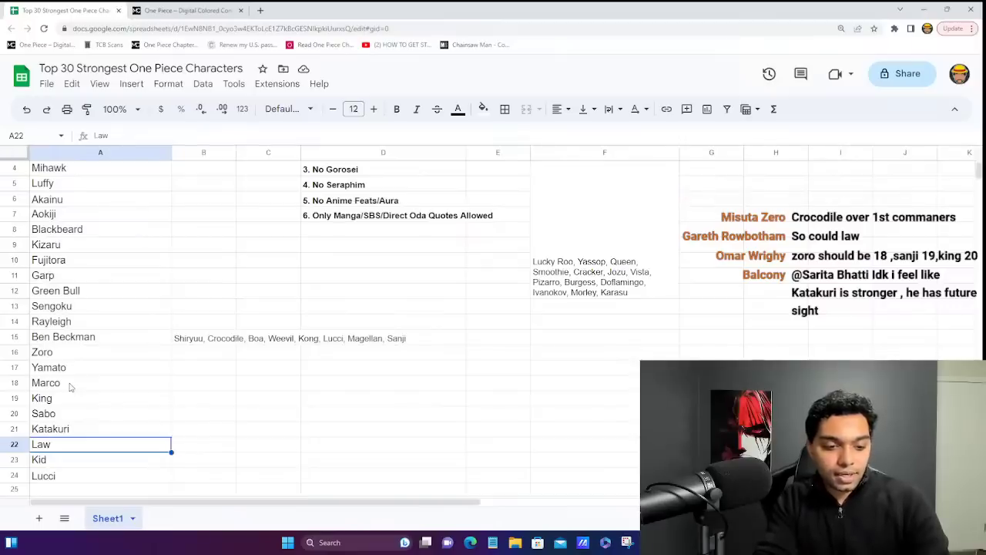
key(Right)
key(Left)
key(Down)
key(Up)
key(Down)
key(Right)
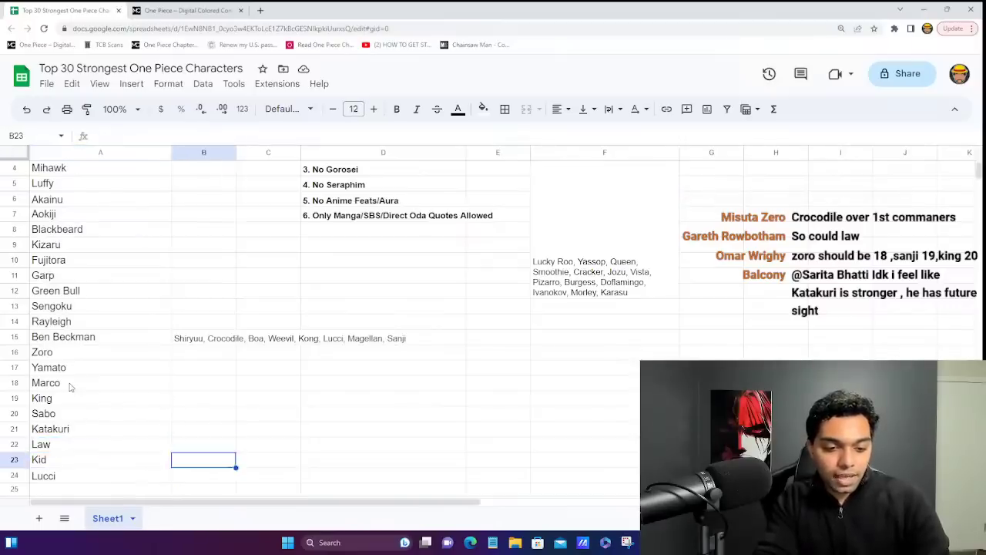
key(Up)
key(Left)
key(Down)
key(Right)
key(Up)
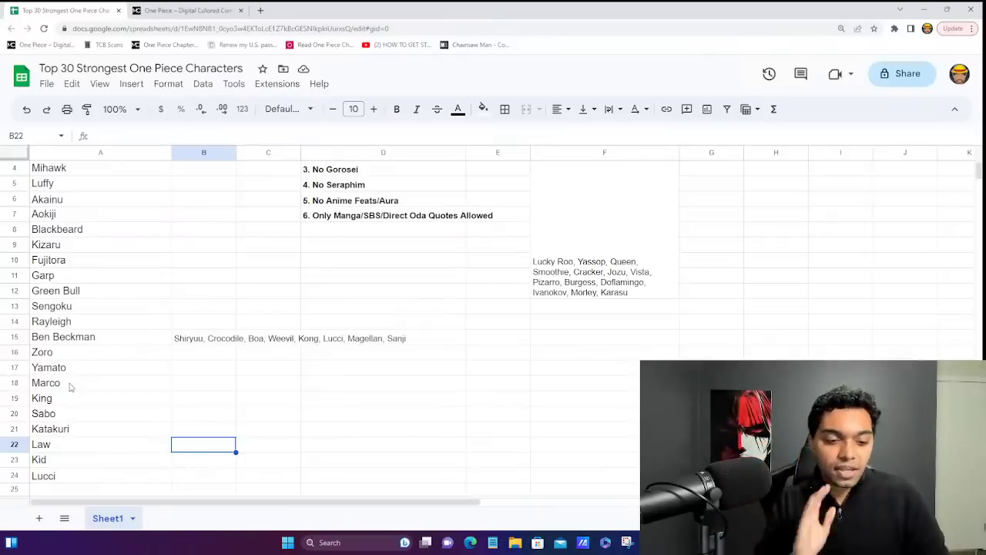
key(Left)
key(Down)
key(Up)
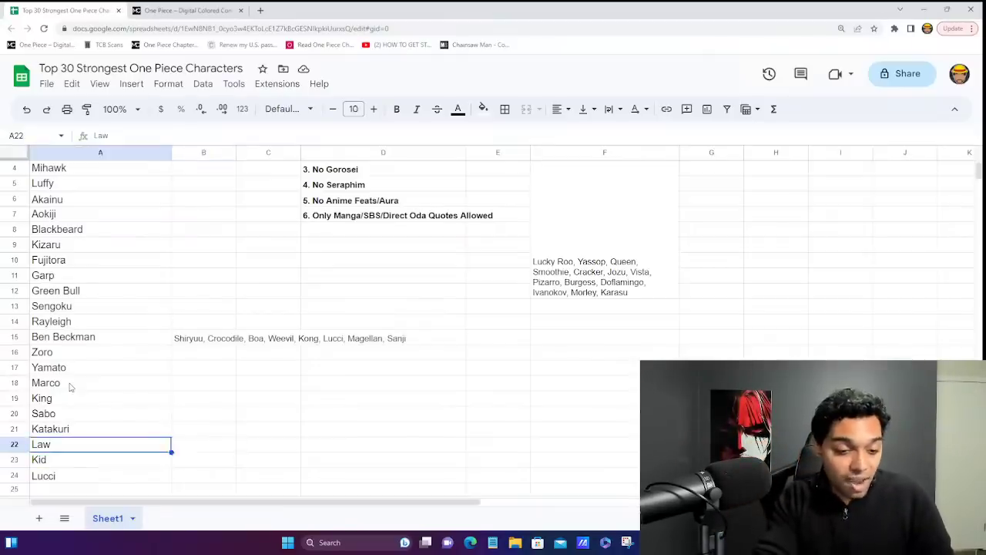
key(Down)
key(Up)
key(Right)
key(Left)
key(Down)
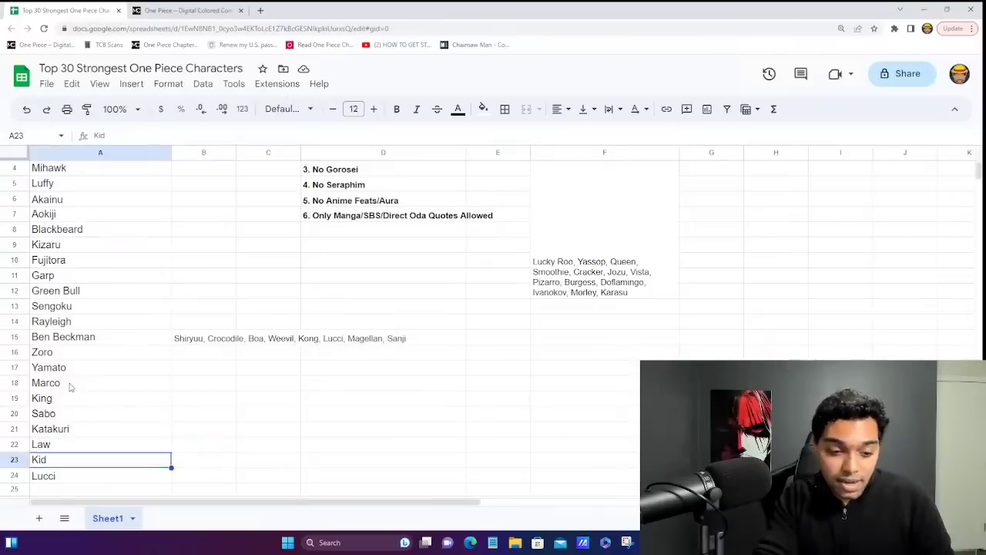
key(Up)
key(Down)
key(Up)
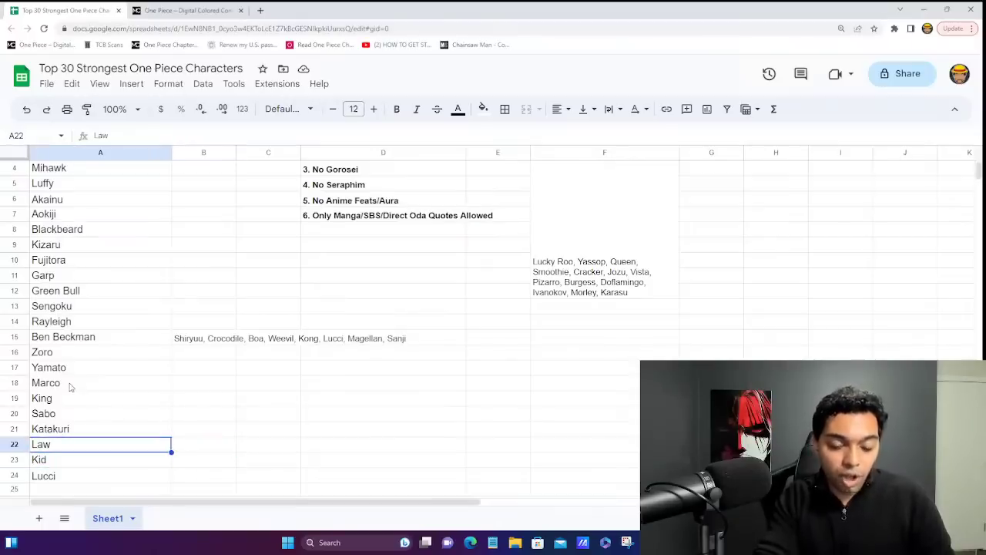
key(Down)
key(Right)
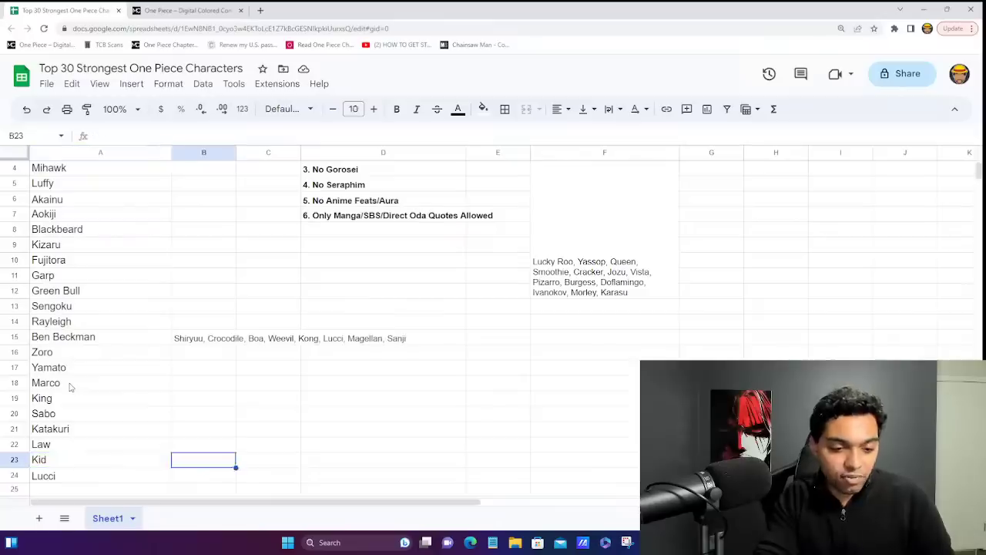
- Recheck the placements of Law and Kid in rows 22 and 23, and compare Marco with King in rows 18 and 19
key(Left)
key(Up)
key(Up)
key(Down)
key(Down)
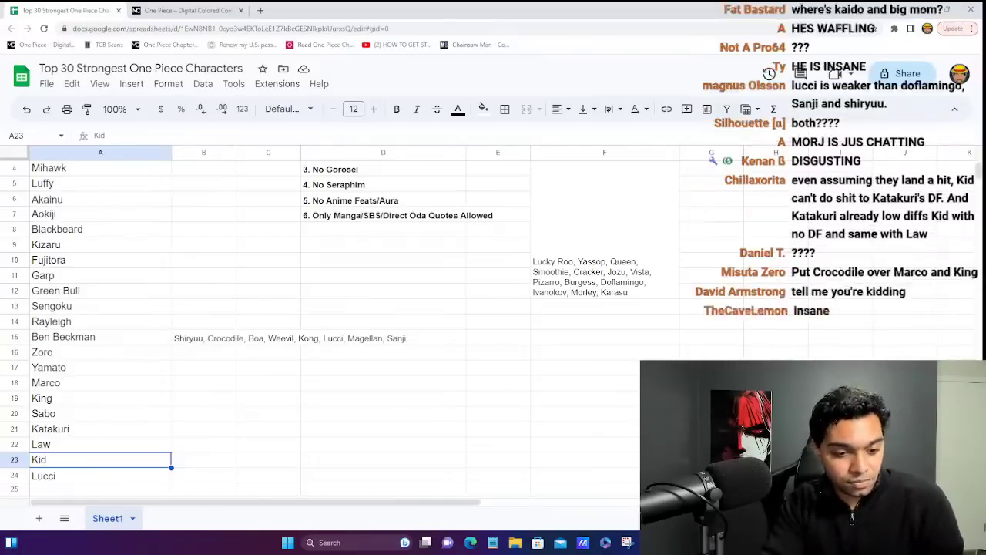
click(87, 388)
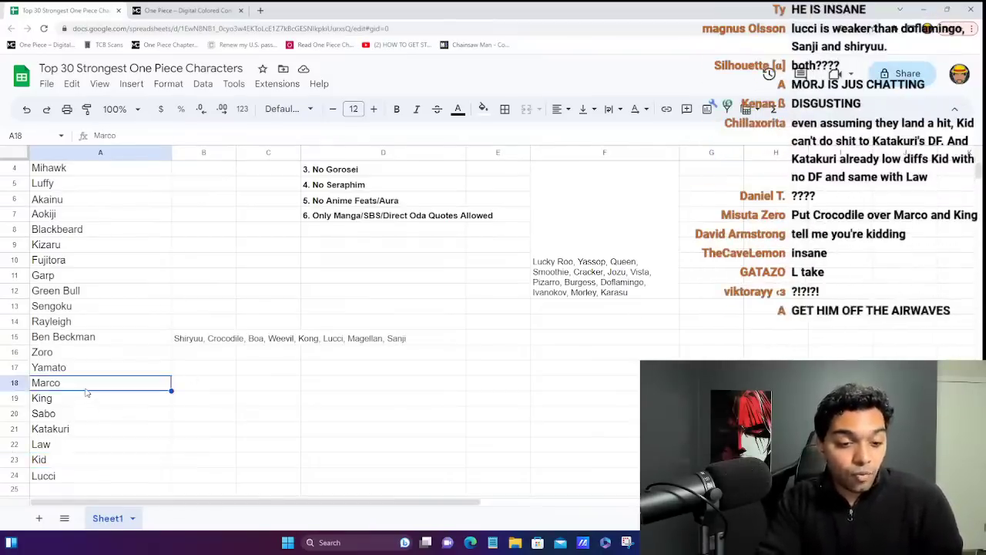
key(Down)
key(Down)
key(Up)
key(Up)
key(Down)
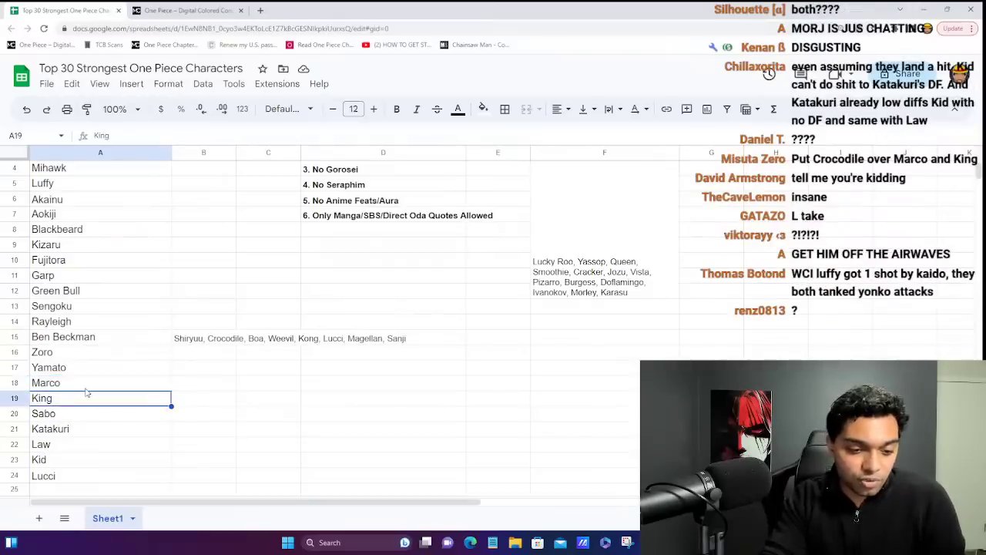
key(Up)
key(Down)
key(Up)
key(Down)
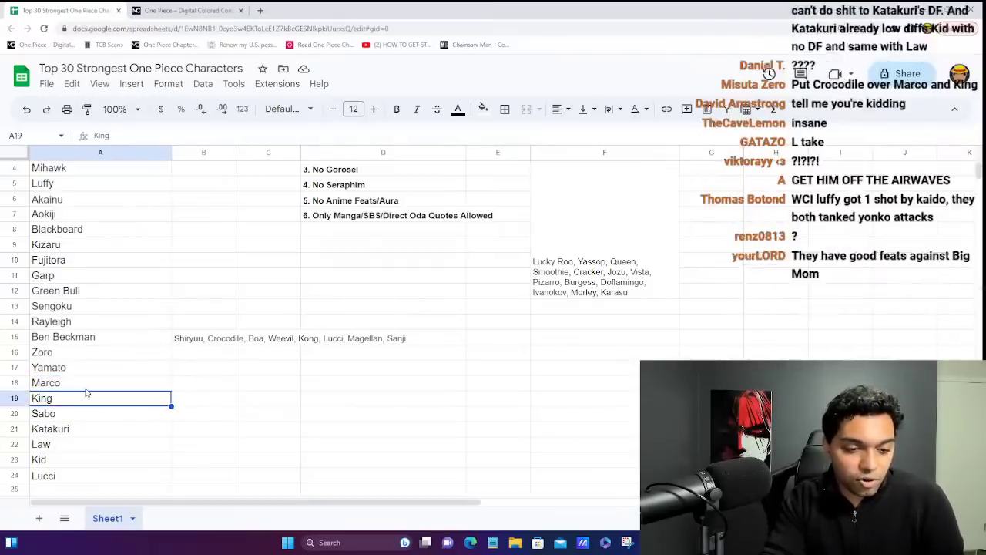
key(Up)
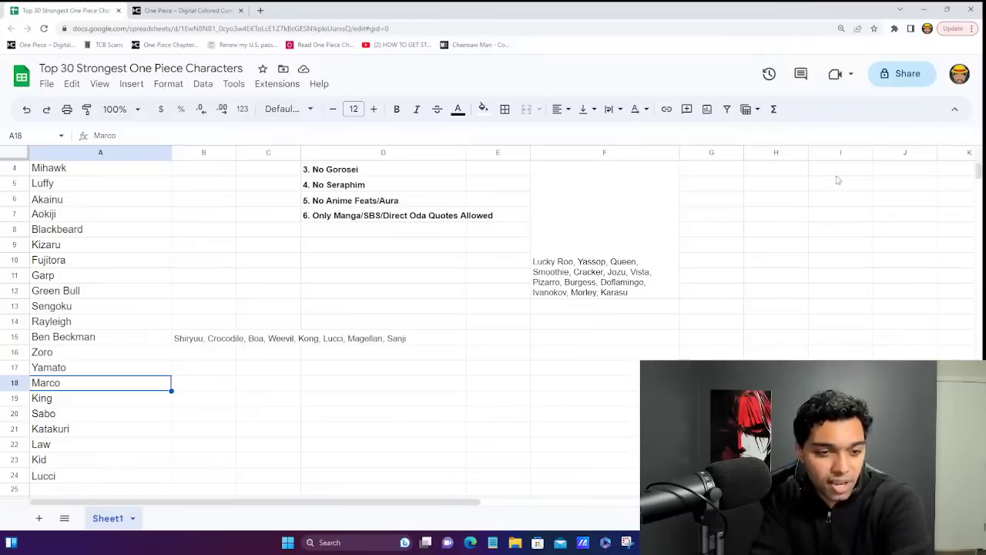
- Move Katakuri below Law and Kid in the ranking, entering Law in A21, Kid in A22 and Katakuri in A23
scroll(193, 242, up, 1)
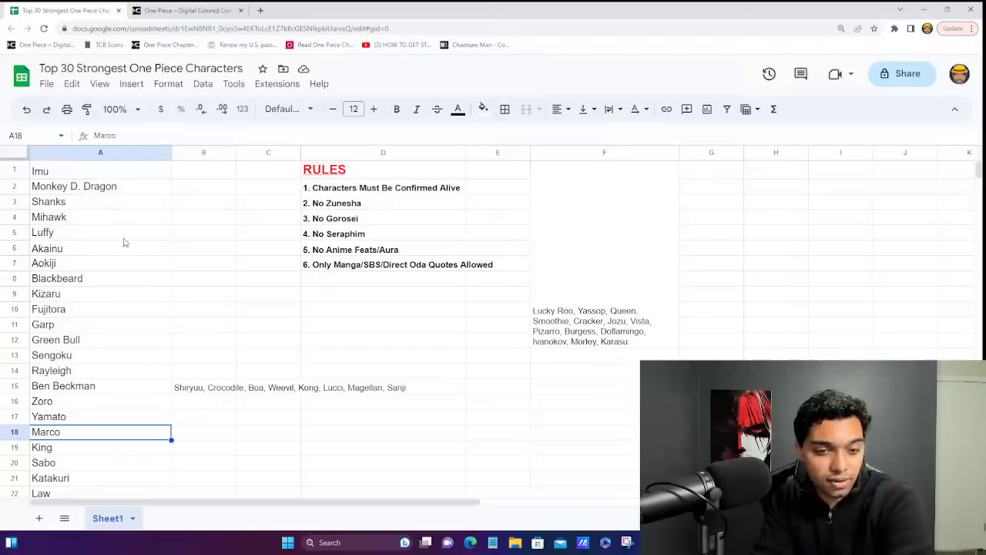
scroll(153, 264, down, 4)
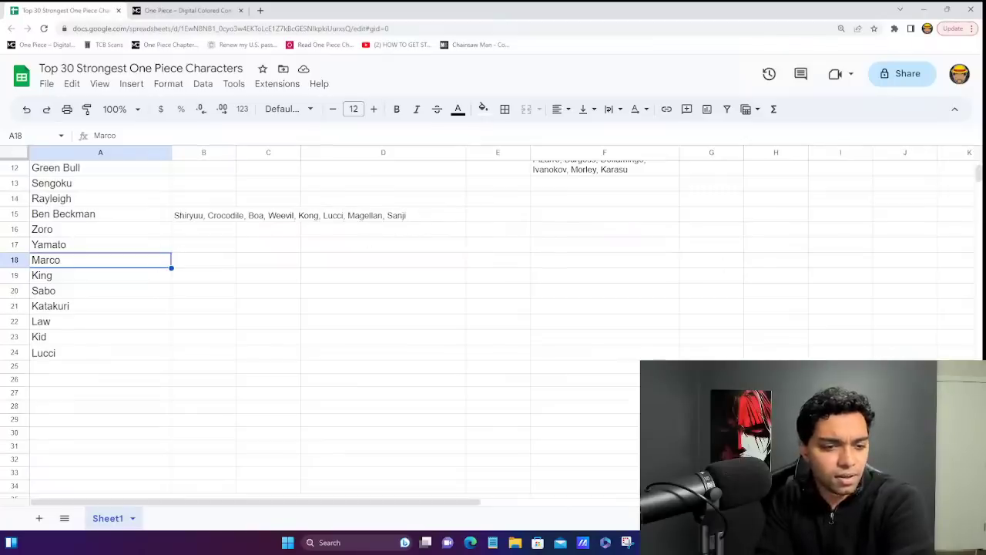
scroll(117, 197, up, 4)
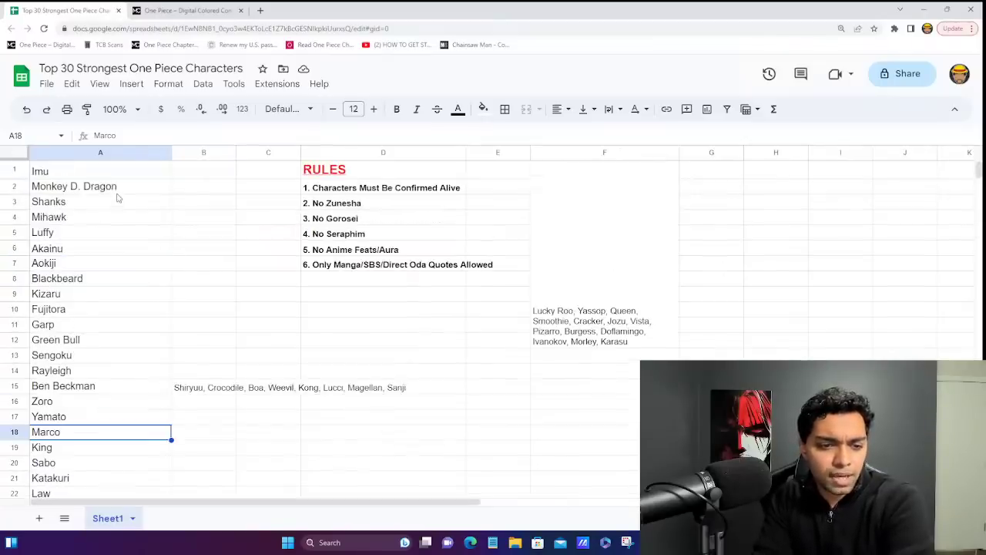
scroll(100, 270, down, 1)
scroll(101, 270, up, 1)
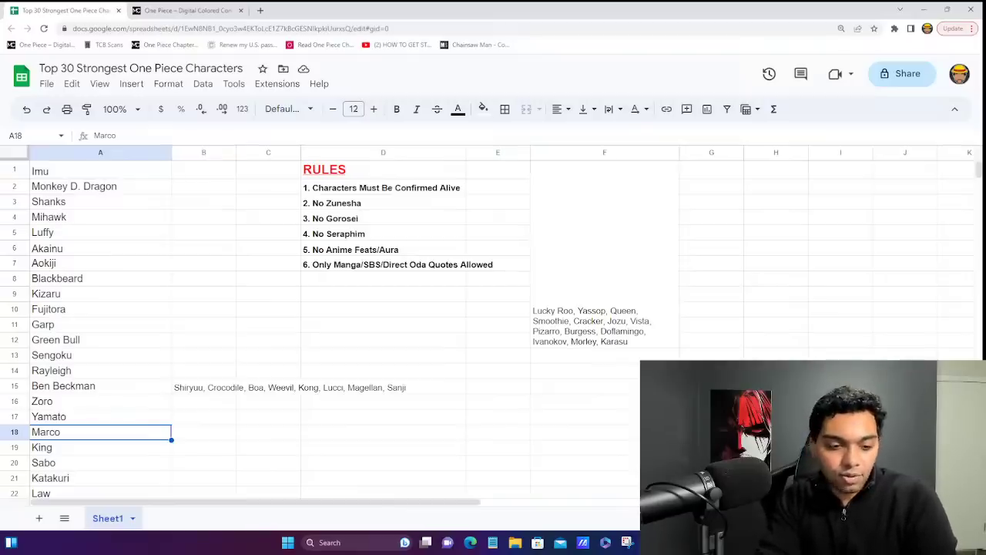
scroll(107, 423, down, 1)
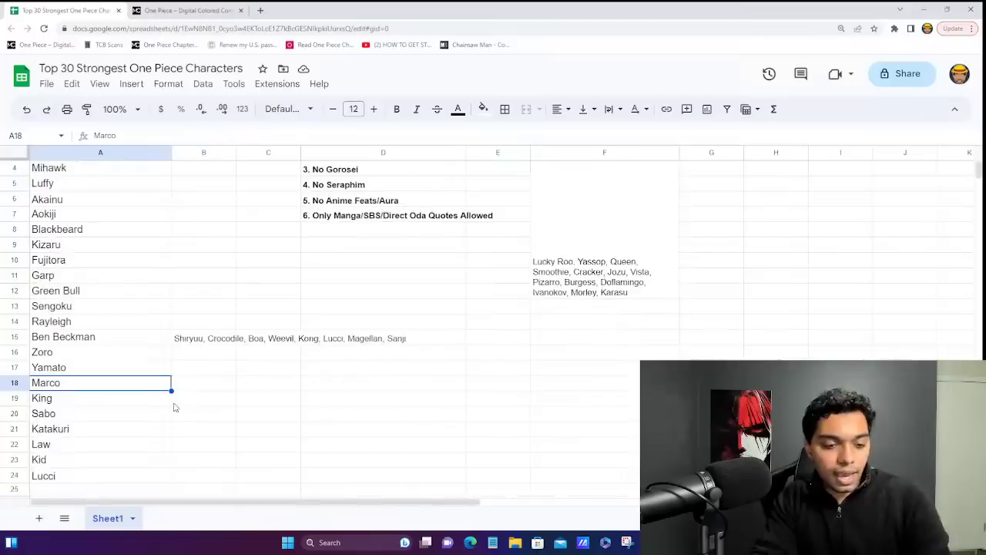
click(57, 445)
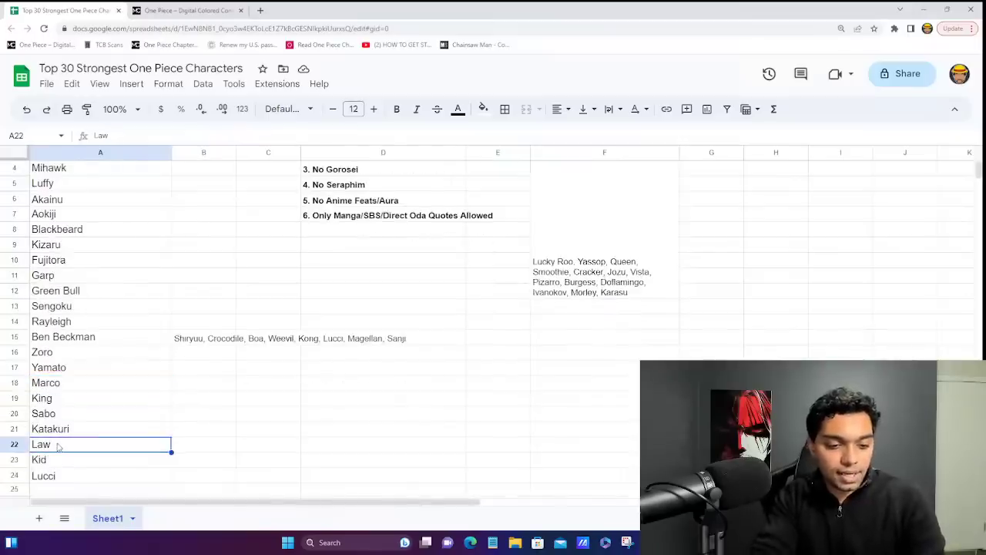
key(Up)
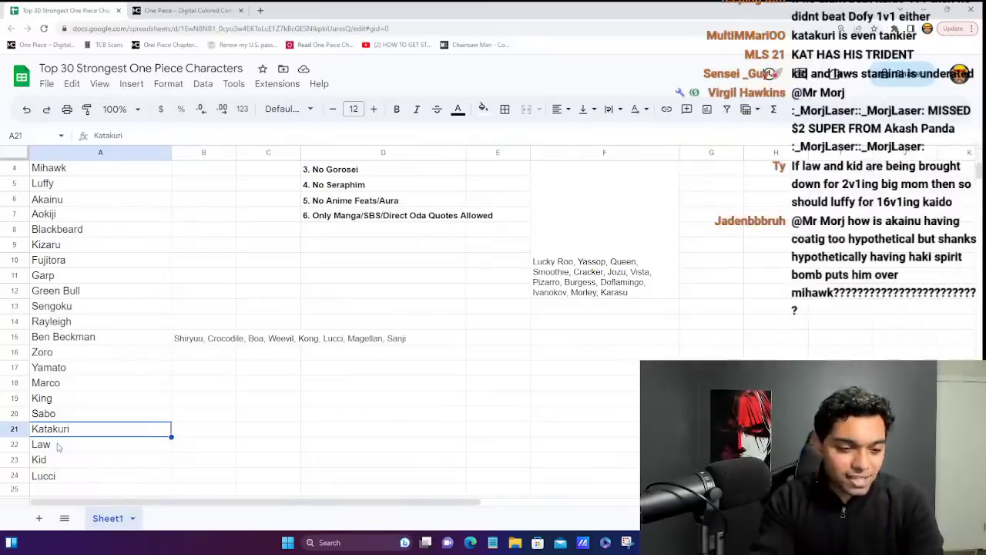
text(Law)
key(Return)
text(Kid)
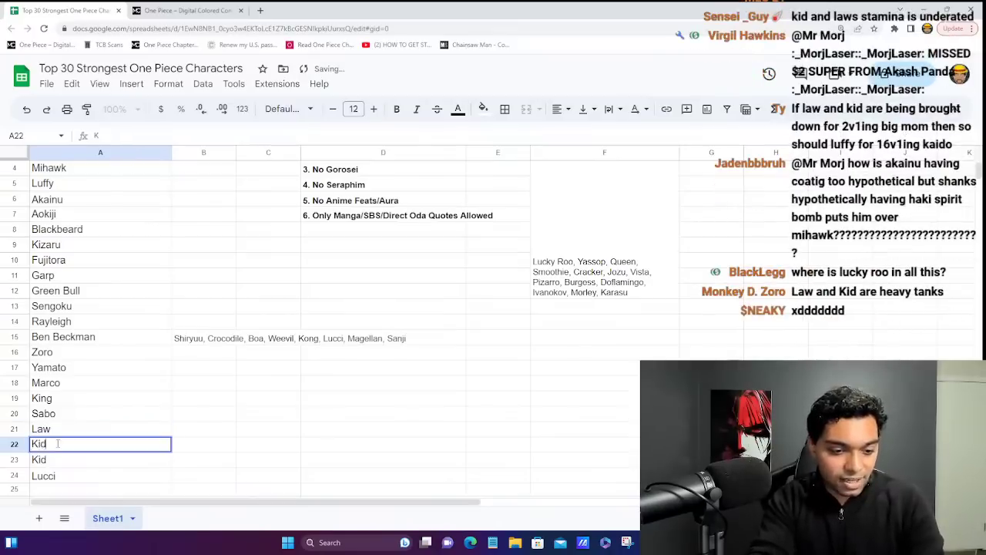
key(Return)
text(Katakuri)
key(Return)
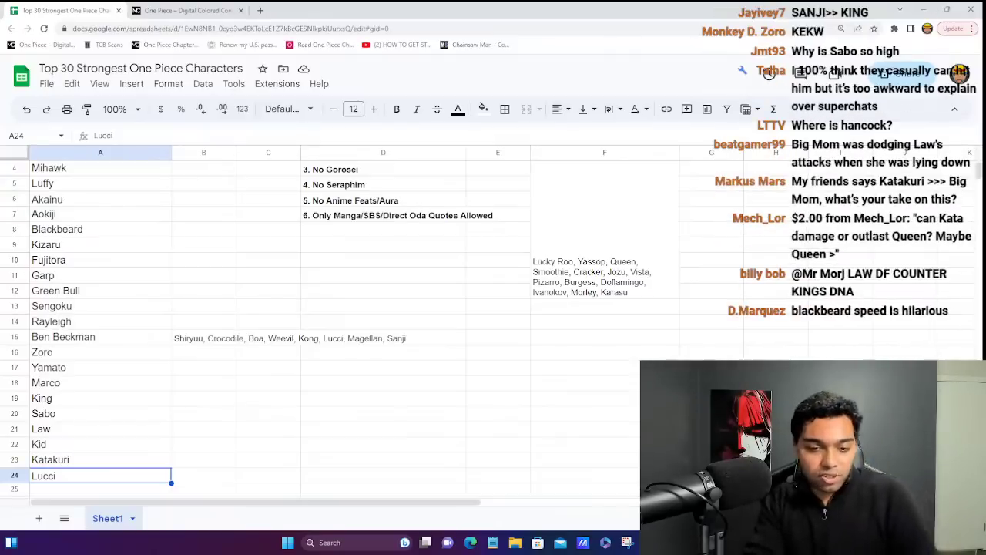
- Check the candidate names in B15 and compare Sabo in row 20 with the characters down to Lucci in row 24
click(202, 341)
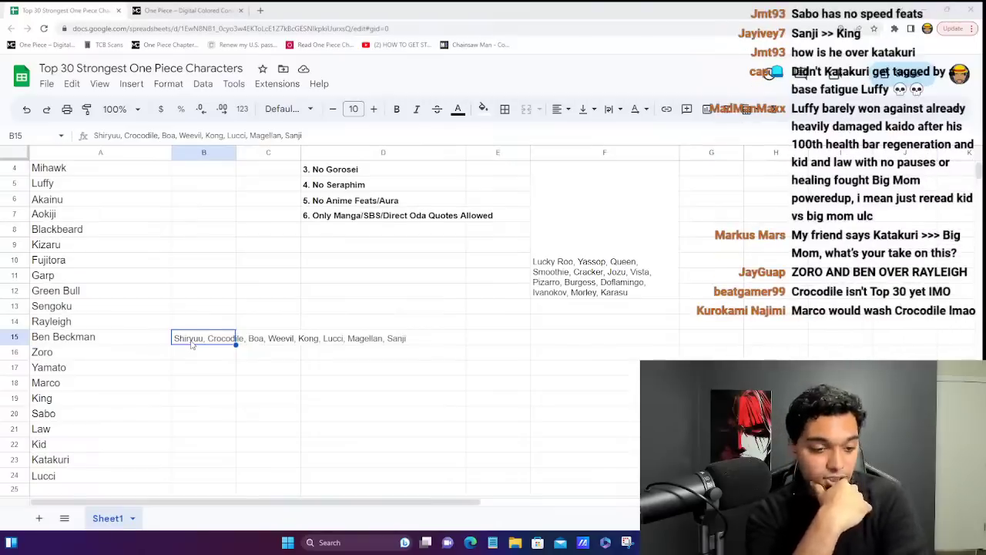
click(88, 414)
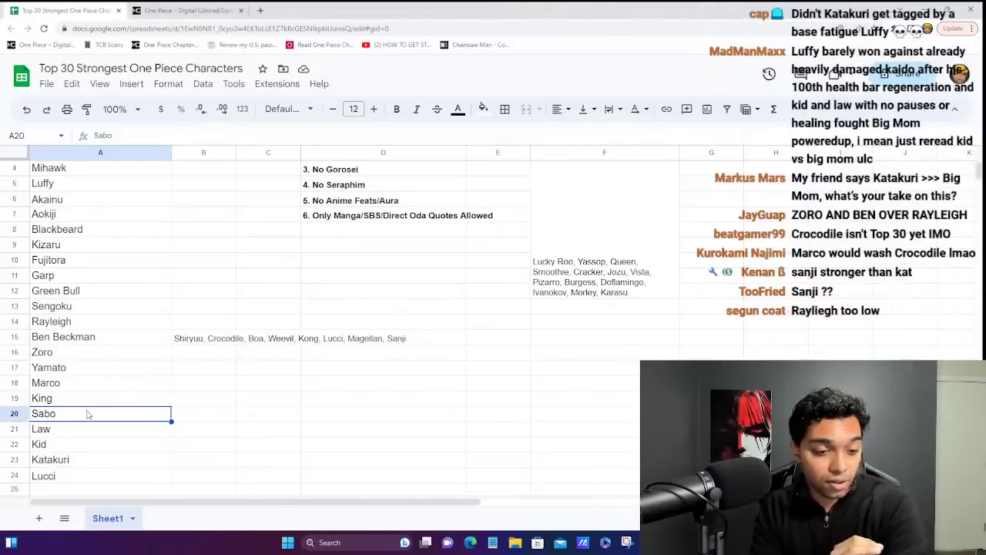
key(Down)
key(Down)
key(Down)
key(Down)
key(Up)
key(Up)
key(Up)
key(Up)
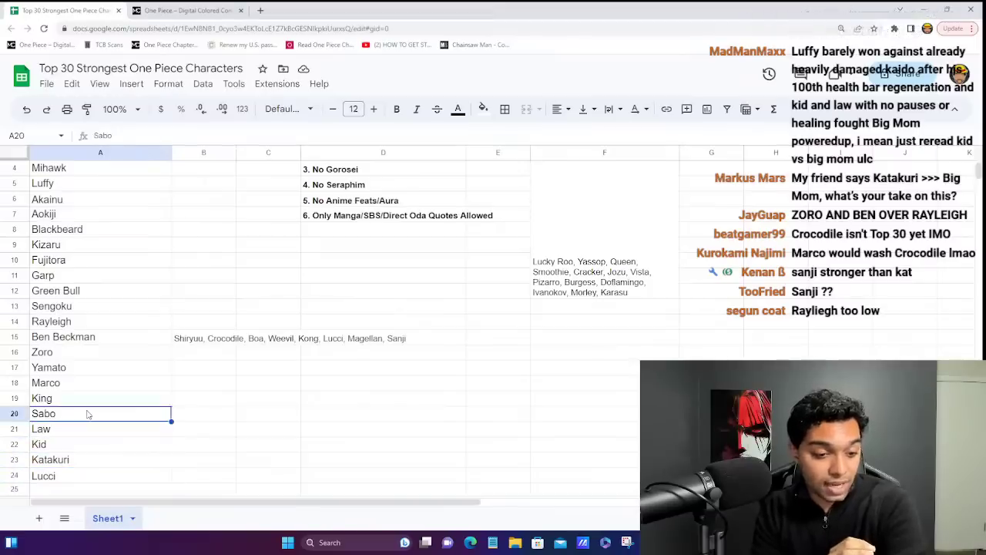
key(Up)
key(Down)
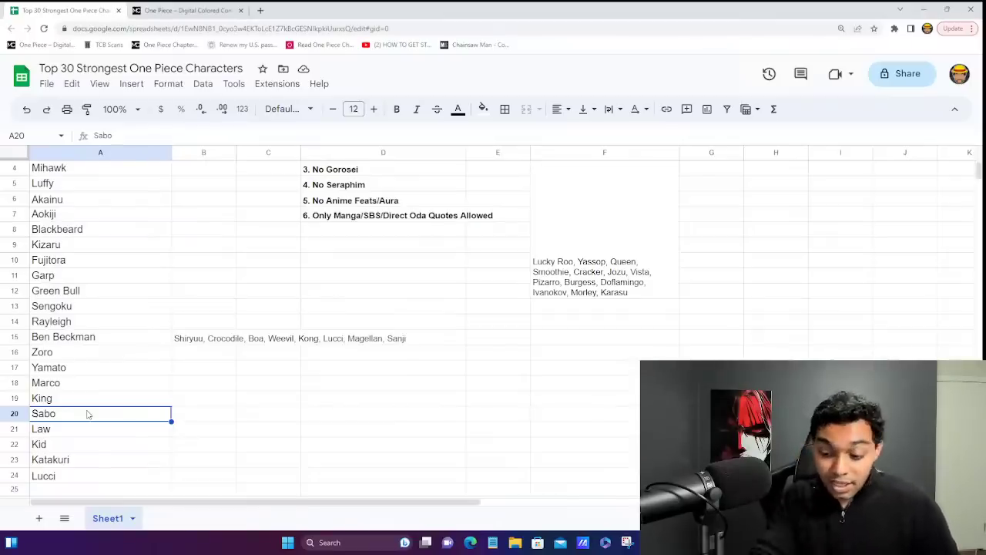
- Compare Sabo's placement in row 20 with the characters above him, up to Ben Beckman in row 15
key(Up)
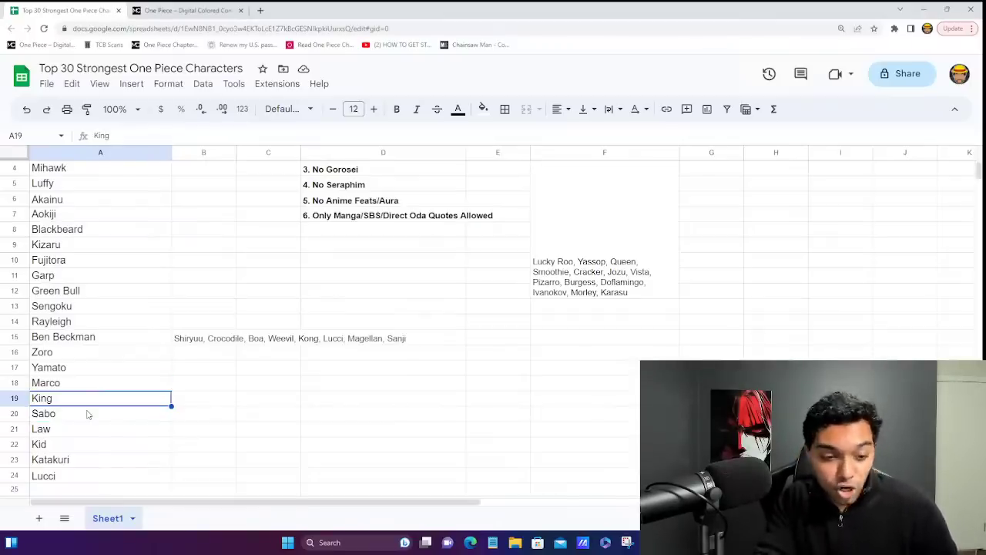
key(Up)
key(Up)
key(Up)
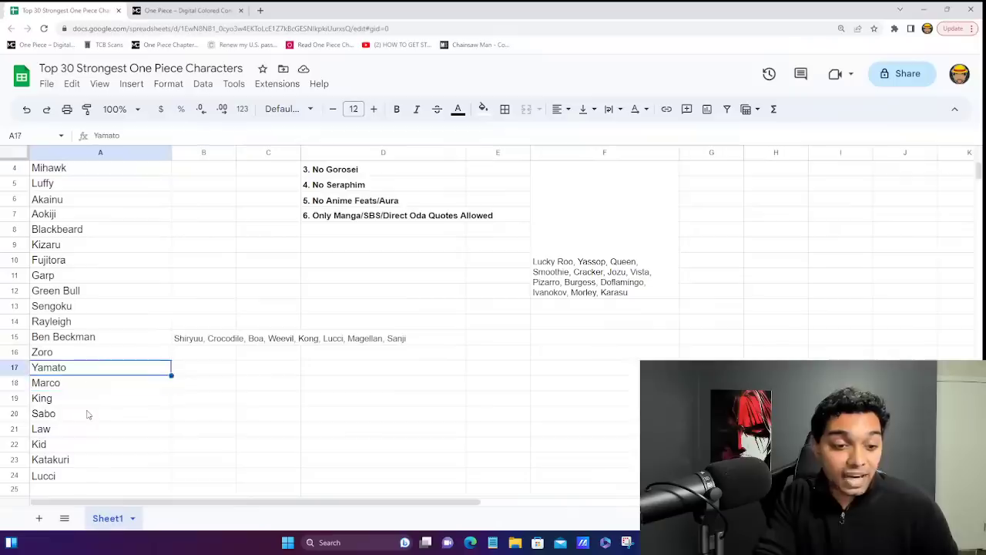
key(Down)
key(Up)
key(Up)
key(Down)
key(Down)
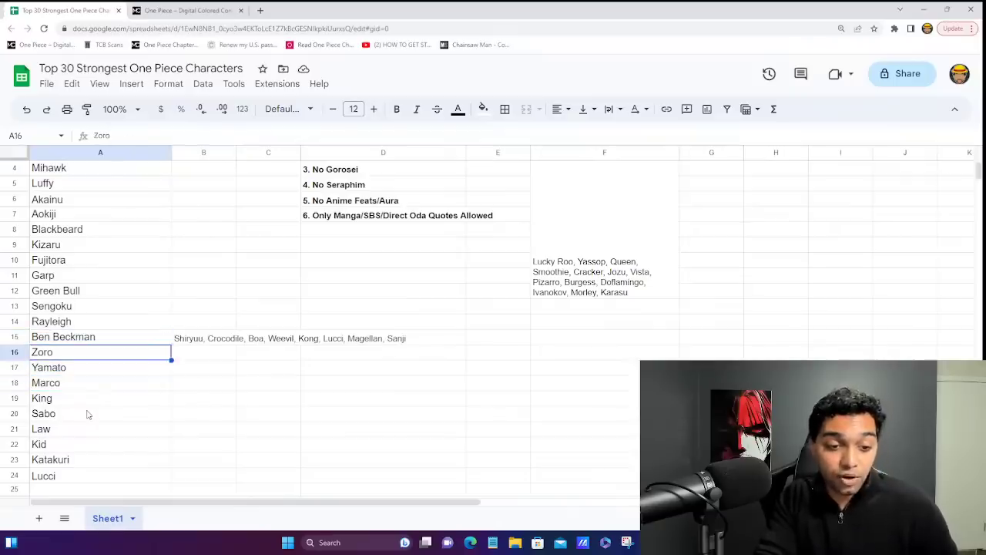
key(Up)
key(Up)
key(Down)
key(Down)
key(Down)
key(Down)
key(Down)
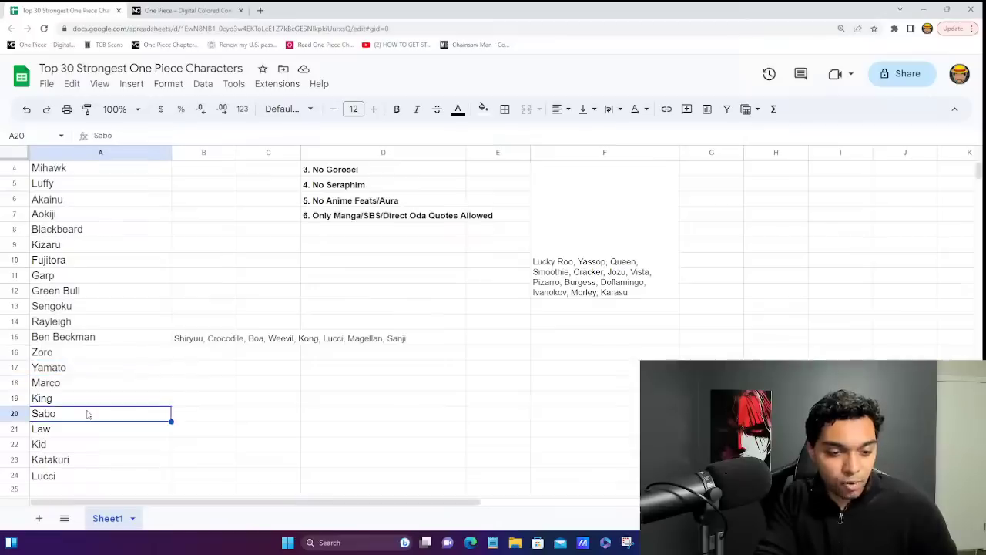
key(Up)
key(Up)
key(Up)
key(Up)
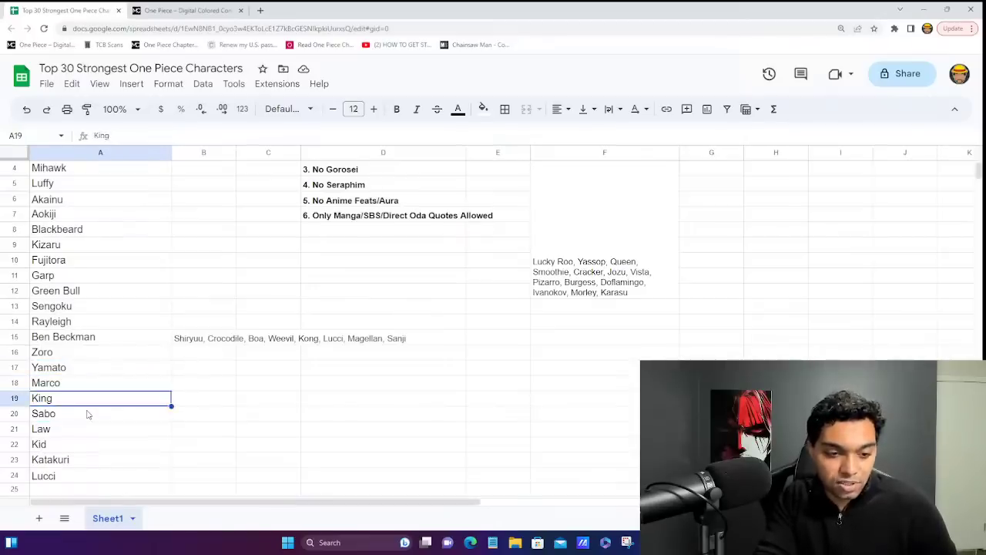
key(Up)
key(Down)
key(Down)
key(Up)
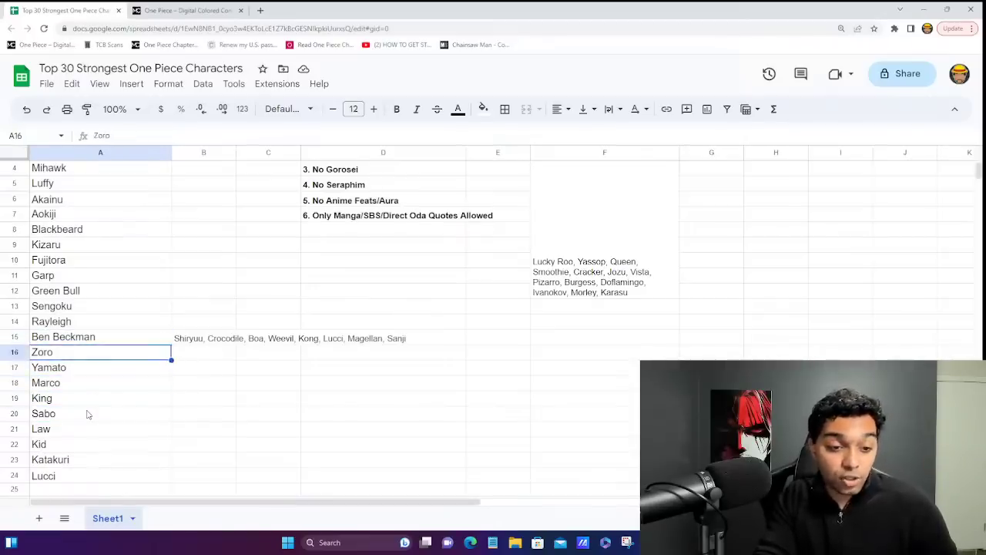
key(Up)
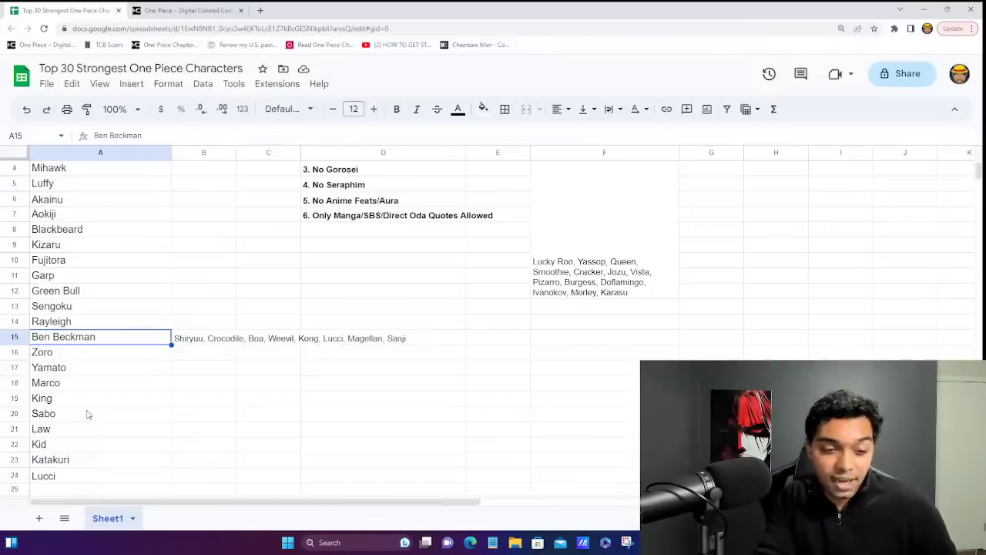
key(Down)
key(Down)
key(Down)
key(Down)
key(Down)
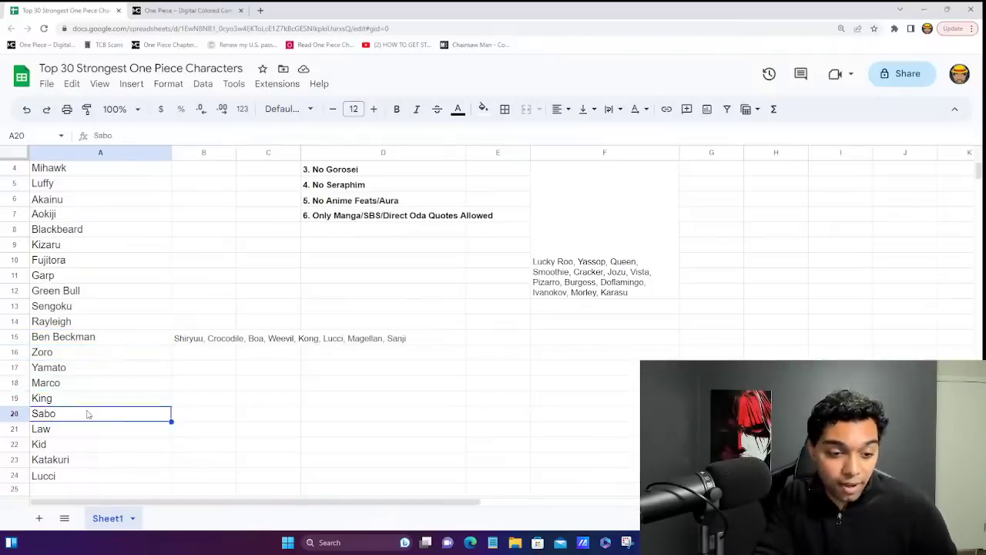
- Review the ranking upward from Sabo in row 20 to Aokiji in row 7
key(Up)
key(Up)
key(Up)
key(Up)
key(Up)
key(Up)
key(Up)
key(Up)
key(Up)
key(Up)
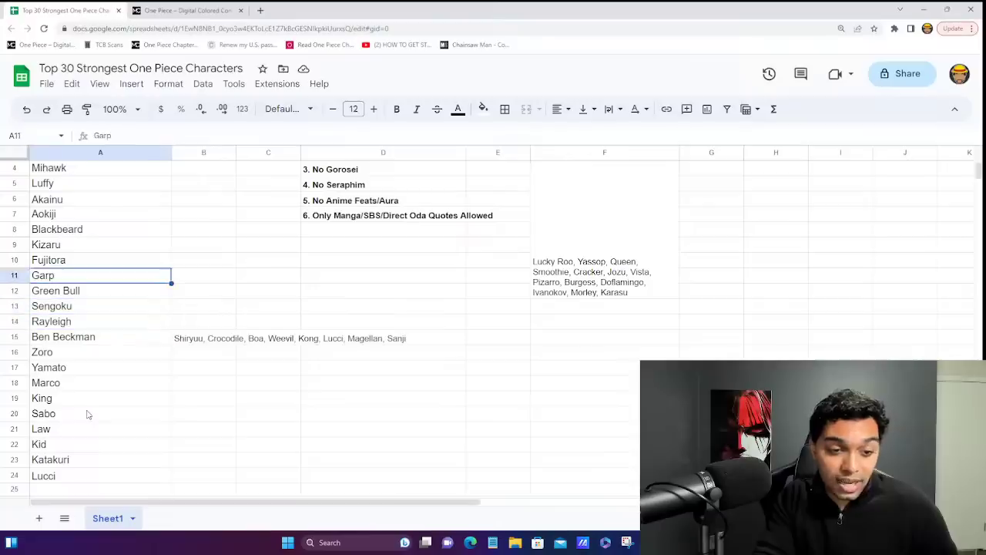
key(Up)
key(Up)
key(Up)
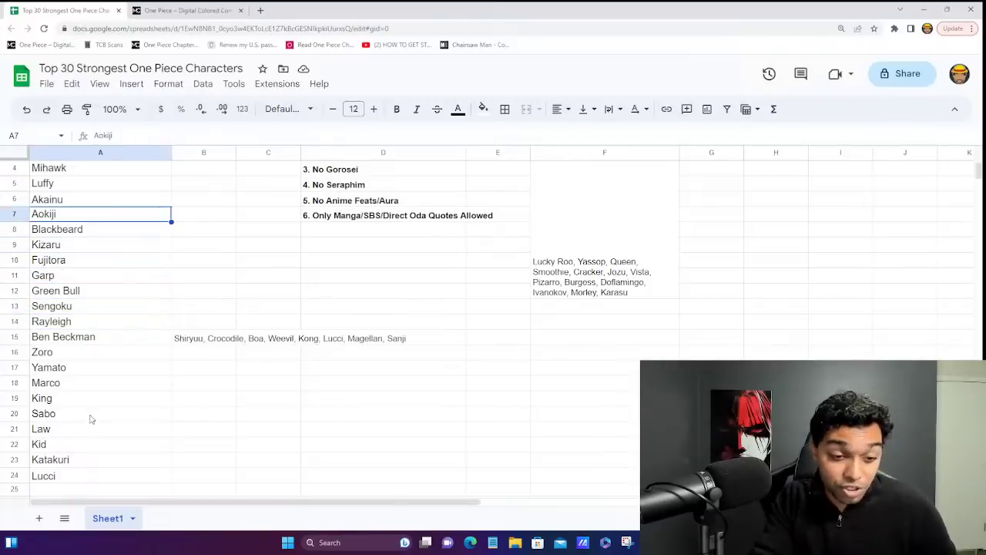
- Compare Sabo's placement in row 20 with Law and Kid in rows 21 and 22
click(91, 416)
key(Down)
key(Down)
key(Up)
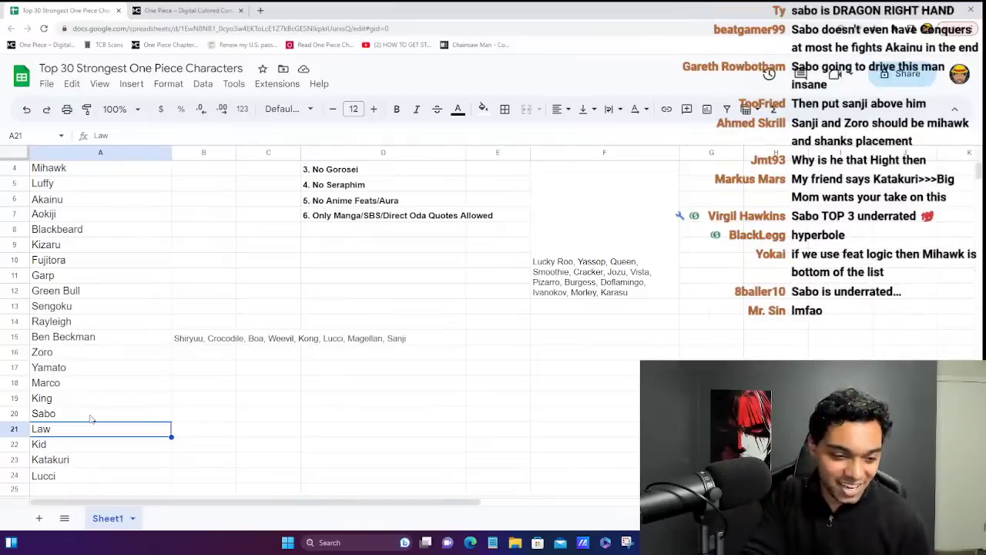
key(Down)
key(Up)
key(Up)
key(Down)
key(Up)
key(Down)
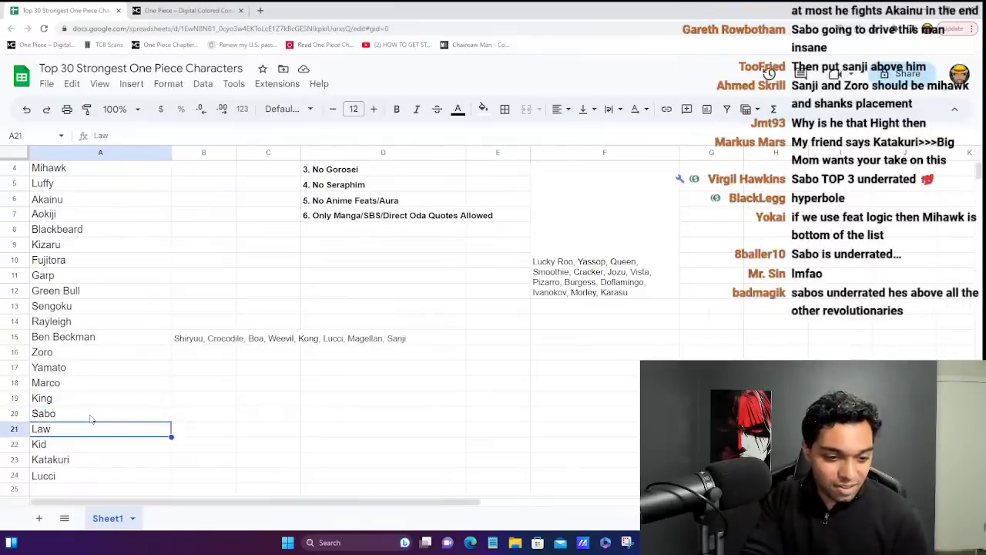
key(Up)
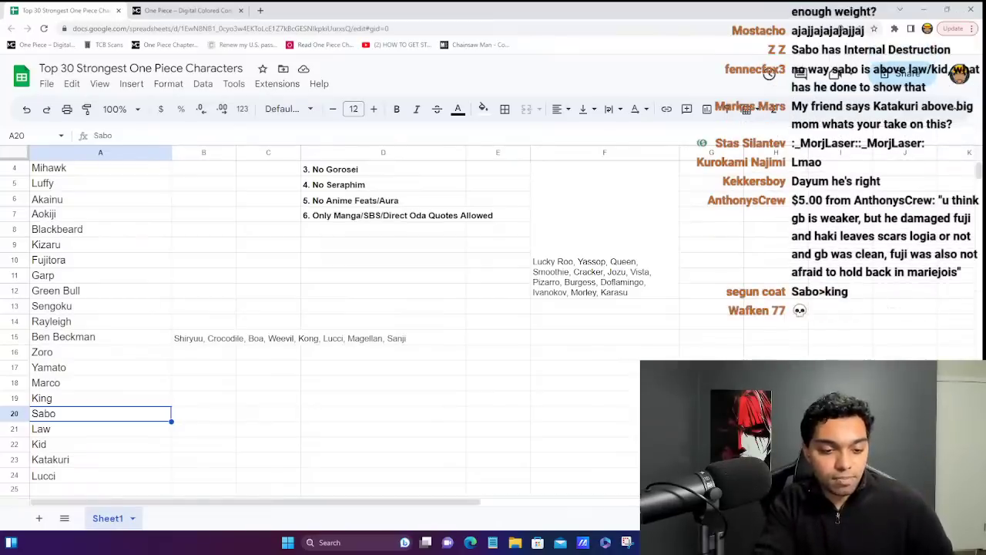
- Review the full ranked list from Imu in row 1 to Lucci in row 24, checking Yamato's and Law's placements
click(100, 367)
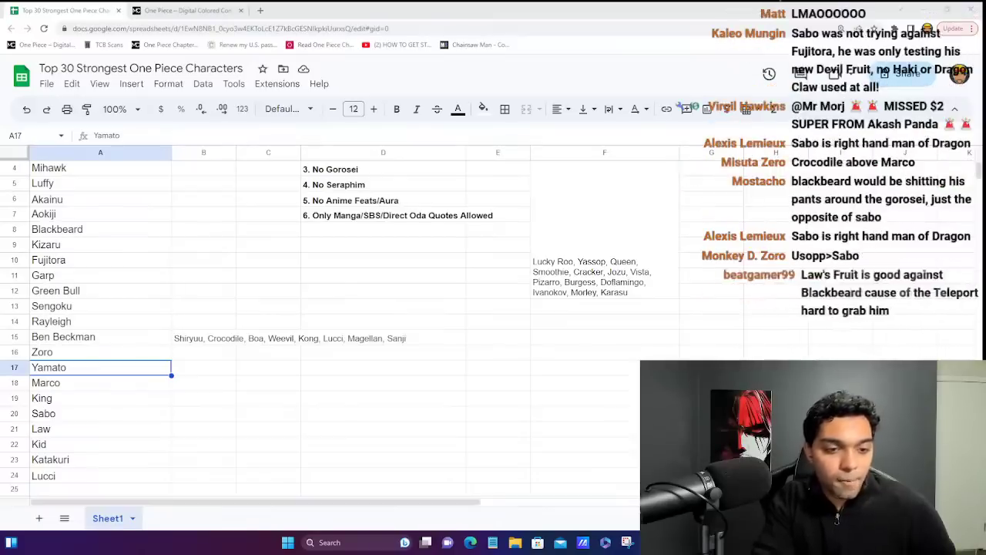
scroll(108, 286, up, 1)
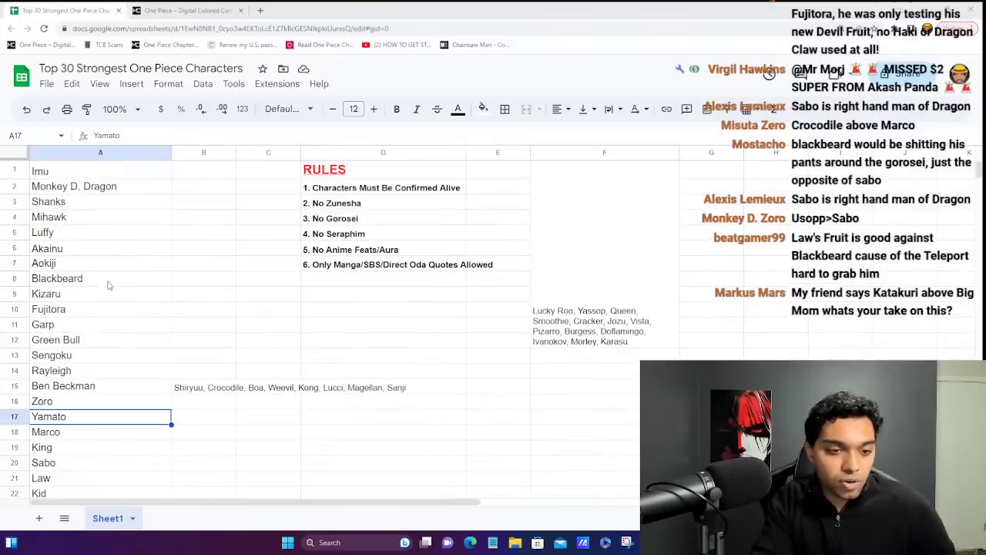
scroll(125, 288, down, 4)
scroll(126, 288, up, 3)
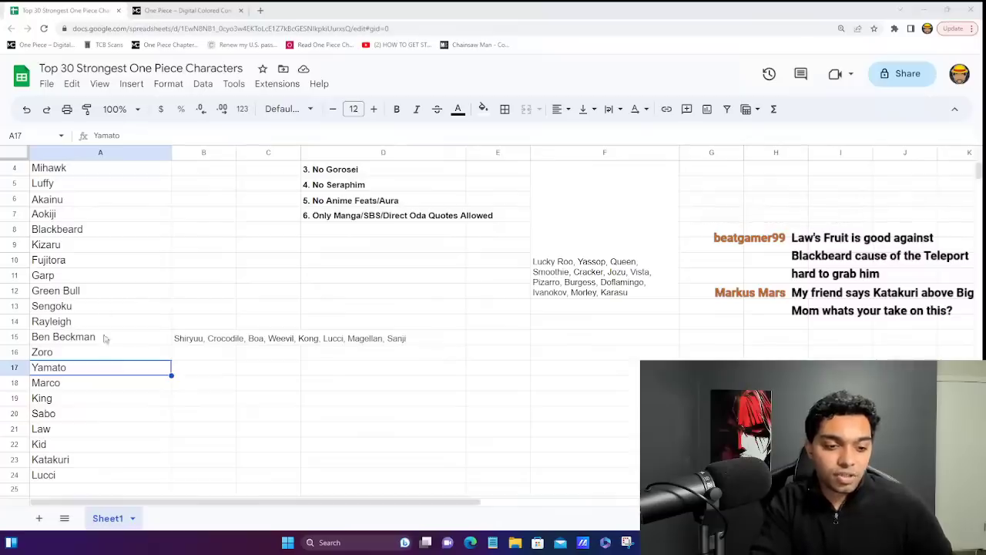
click(79, 430)
key(Tab)
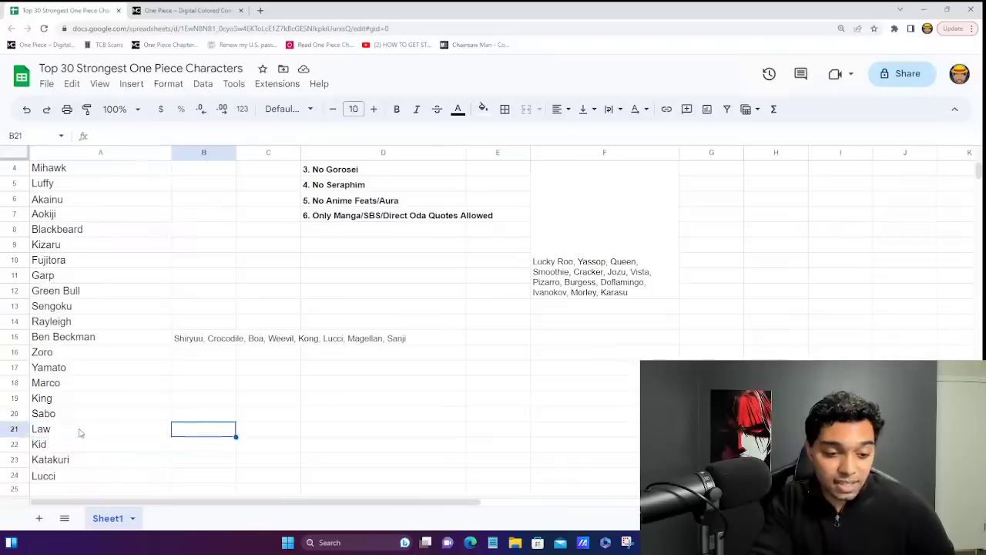
- Weigh Law's placement in row 21 against Kid in row 22 and the characters just above, up to Marco
key(Return)
click(80, 432)
key(Tab)
key(Return)
click(79, 432)
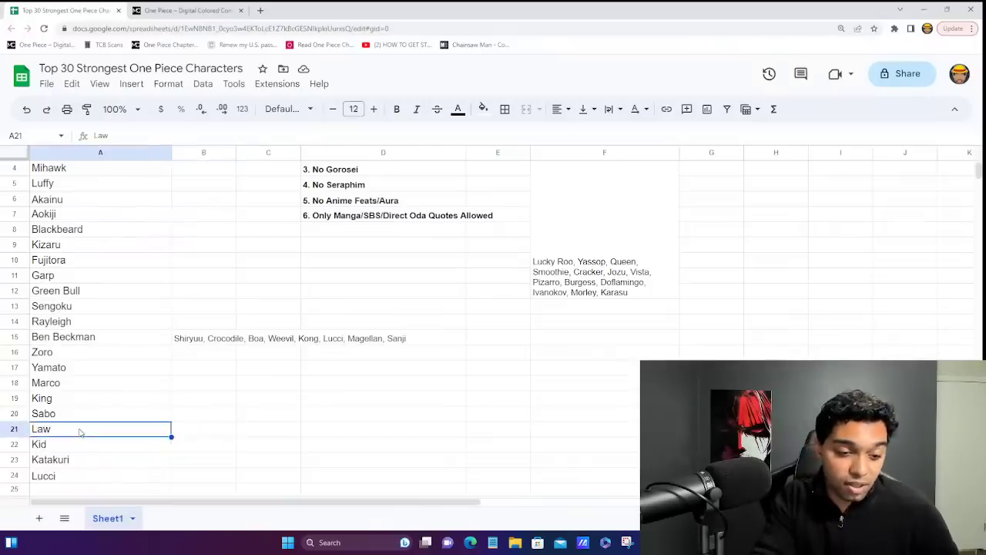
key(Tab)
click(79, 432)
key(Tab)
key(Return)
click(79, 433)
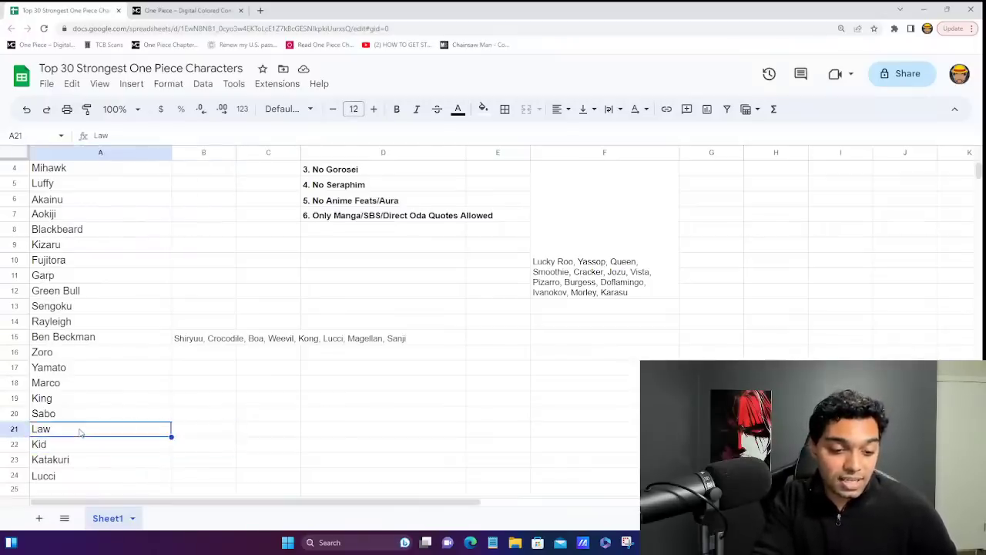
key(Tab)
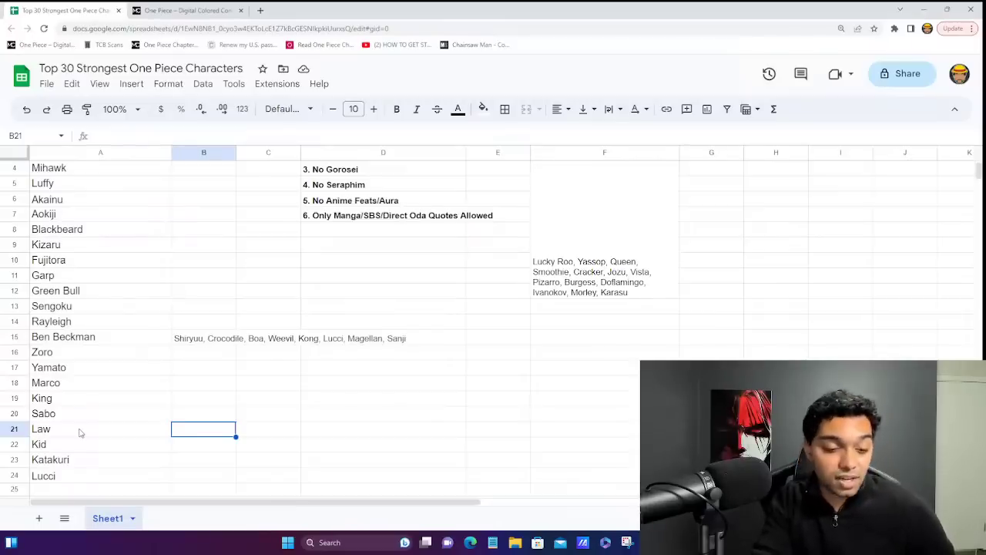
click(79, 432)
key(Return)
key(Tab)
click(80, 432)
key(Return)
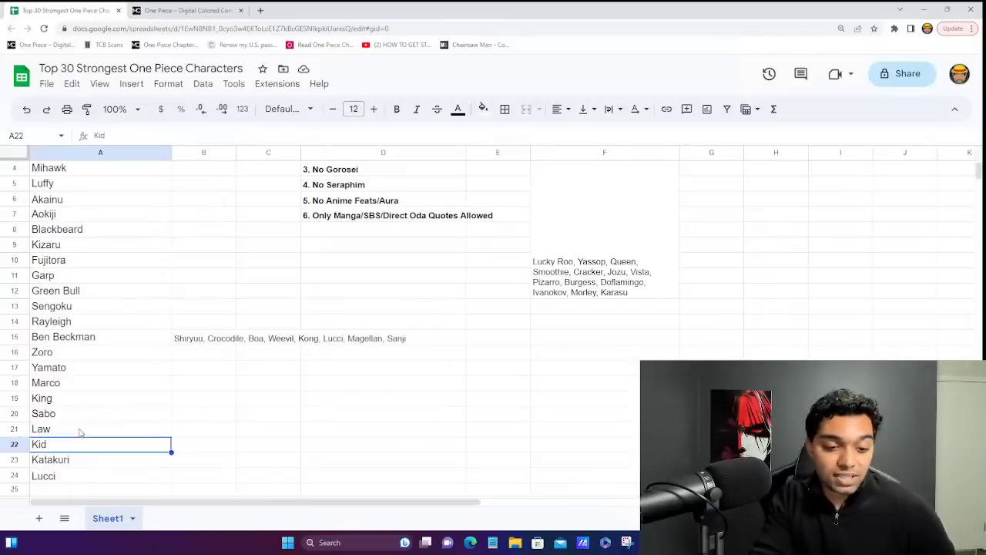
key(Tab)
click(79, 432)
key(Return)
key(Tab)
key(Up)
click(79, 432)
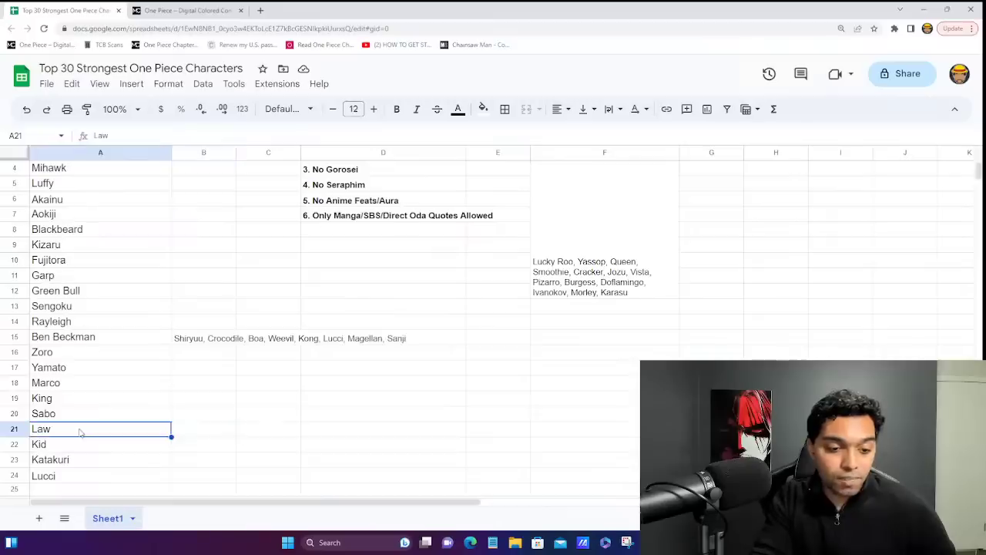
key(Return)
key(Tab)
key(Up)
click(80, 432)
key(Up)
key(Up)
key(Up)
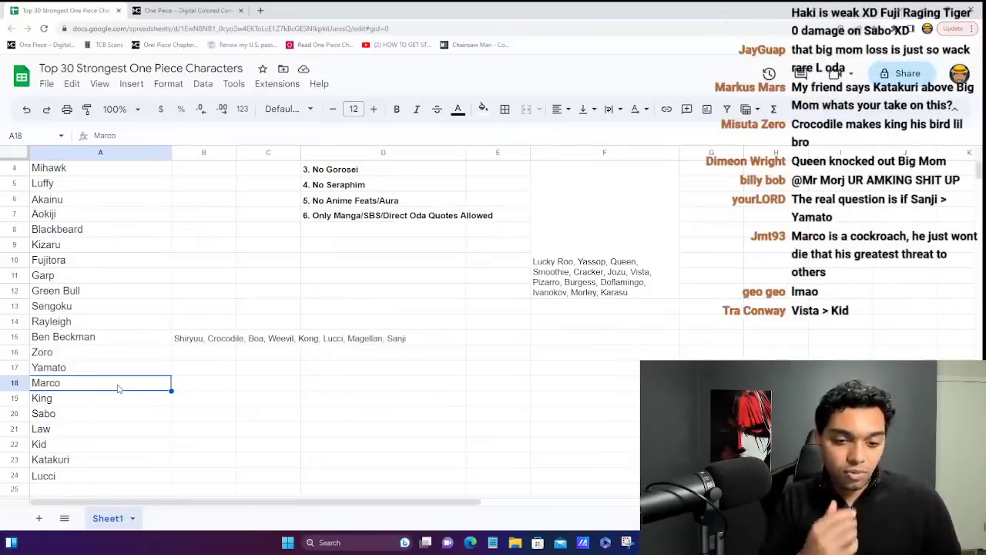
- Review the ranking upward from Marco in row 18 to Aokiji in row 7
key(Right)
key(Up)
key(Up)
key(Up)
key(Up)
key(Up)
key(Up)
key(Up)
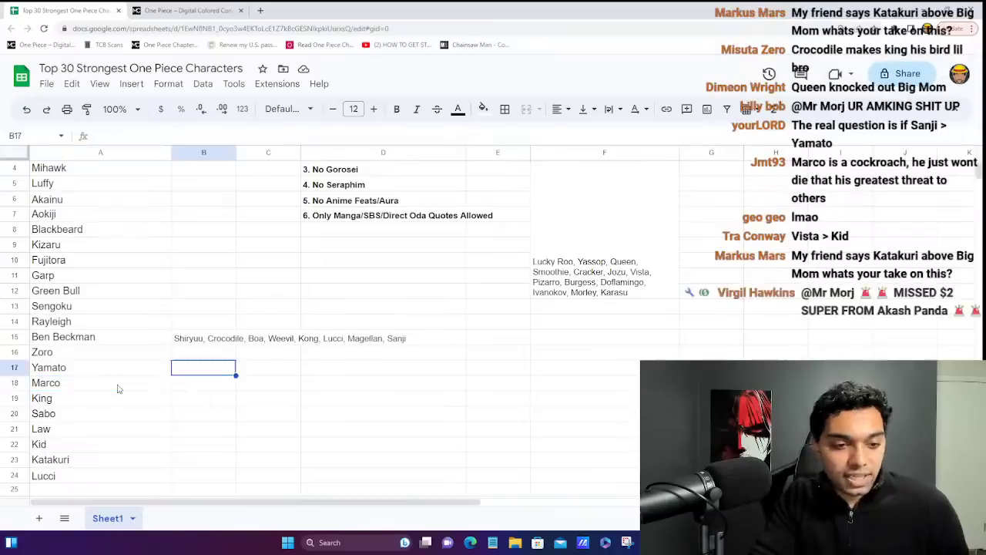
key(Up)
key(Up)
key(Up)
key(Up)
key(Up)
- Review the ranking back down from Aokiji in row 7 to Marco and King in rows 18 and 19
key(Down)
key(Down)
key(Down)
key(Down)
key(Down)
key(Down)
key(Down)
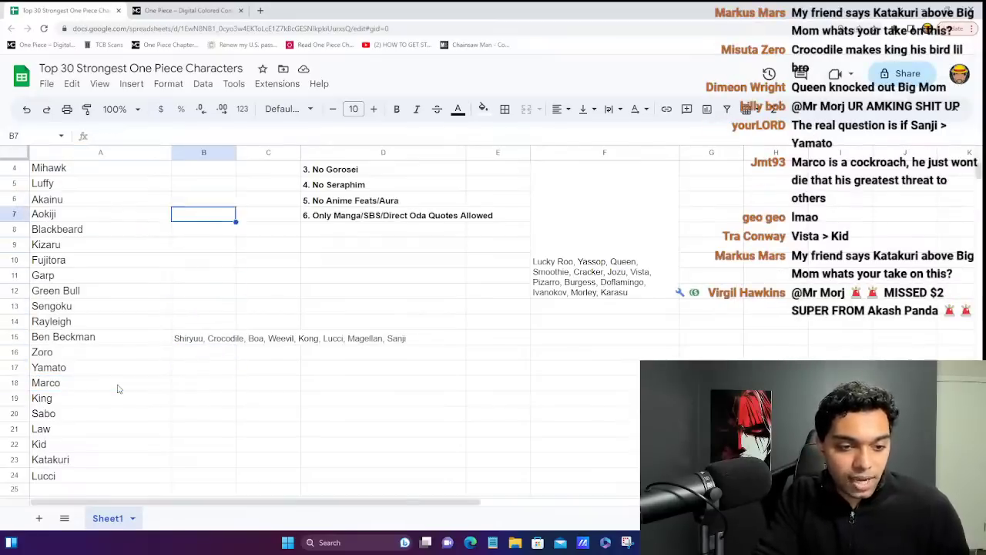
key(Down)
key(Down)
key(Down)
key(Down)
key(Down)
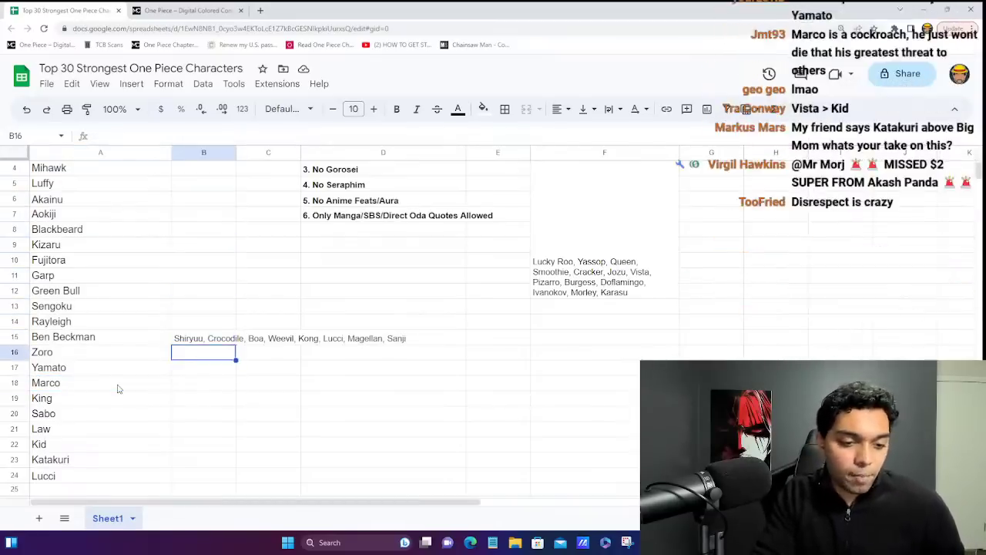
key(Left)
key(Down)
key(Down)
key(Up)
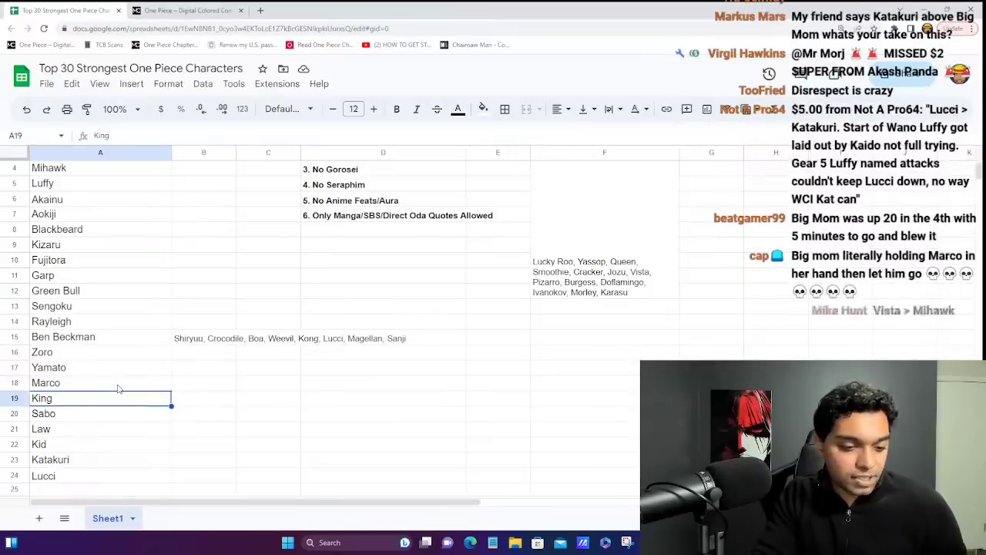
key(Up)
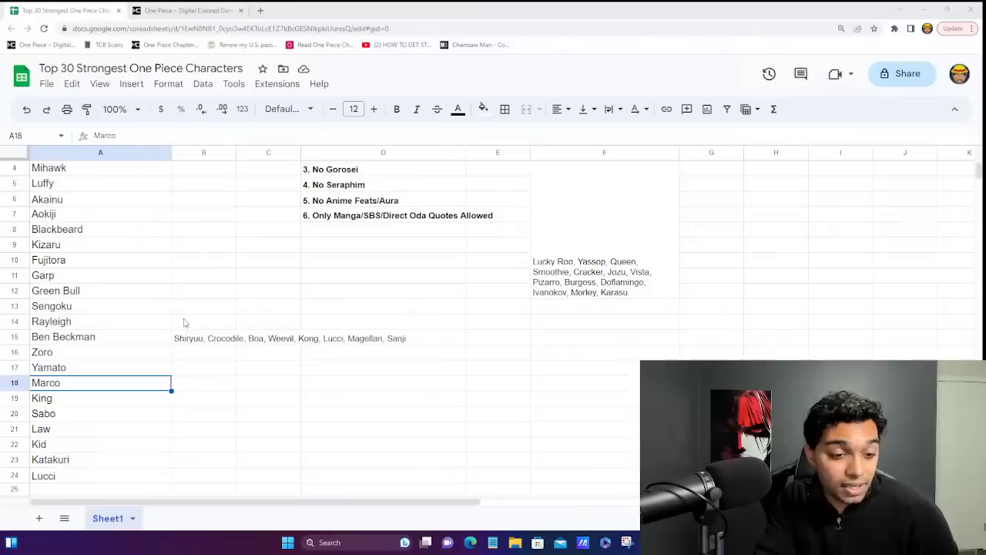
- Compare King's placement in row 19 with Sabo in row 20
click(87, 404)
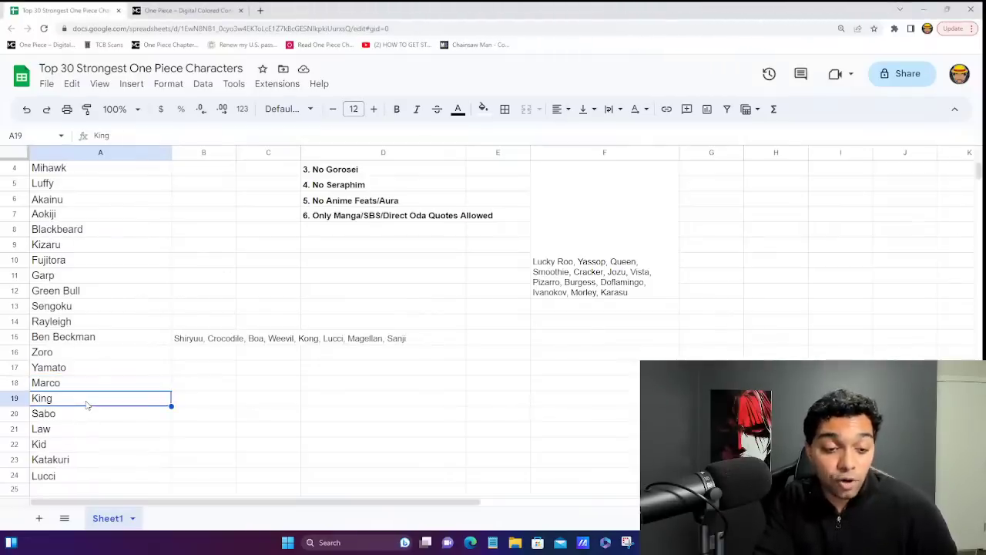
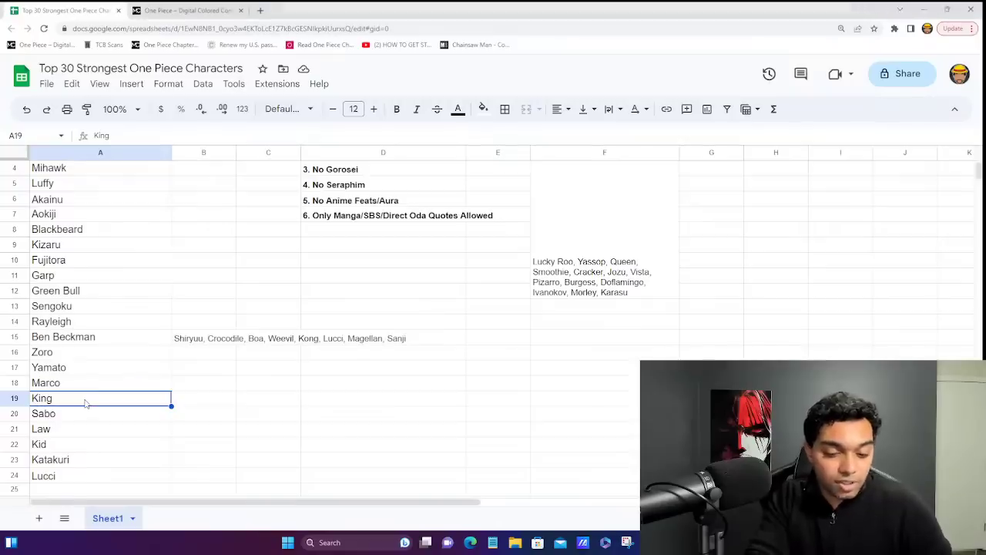
key(Down)
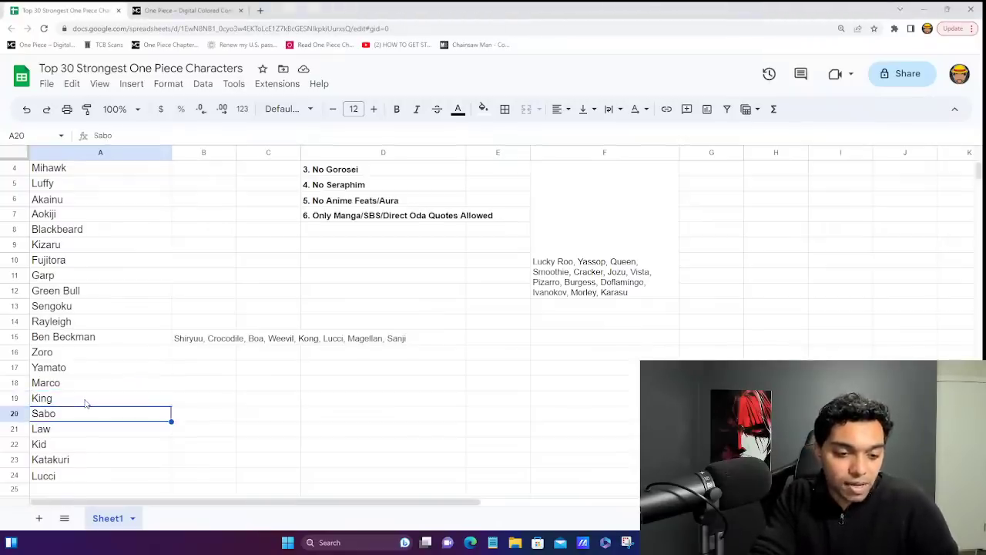
key(Up)
key(Down)
key(Up)
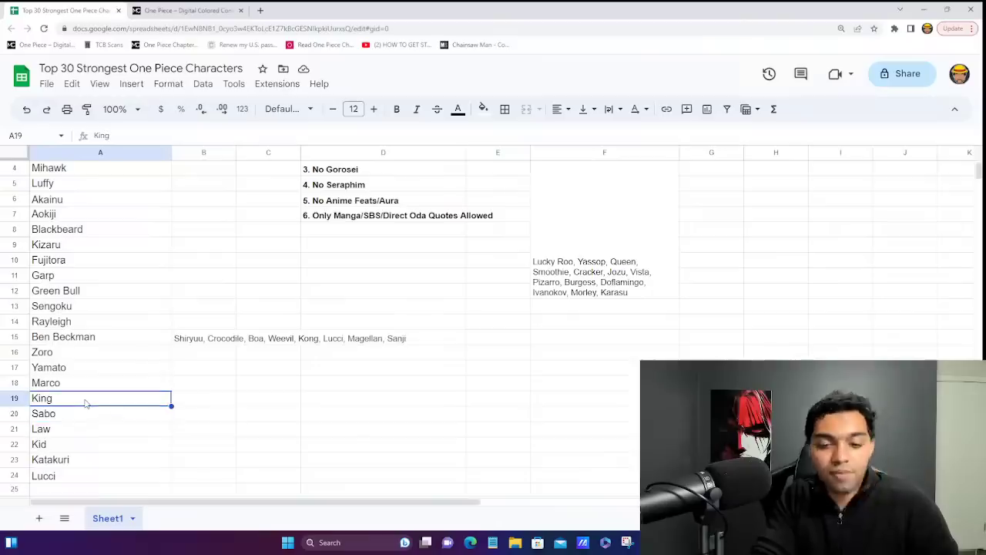
key(Down)
key(Up)
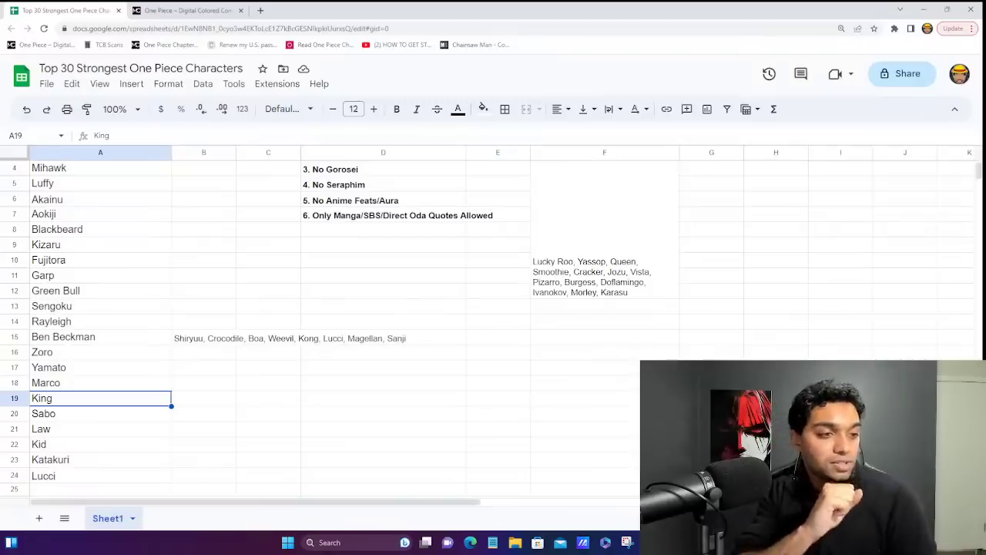
- Check the candidate names in B15 against the ranked characters down to Katakuri in row 23
click(211, 341)
scroll(211, 341, down, 1)
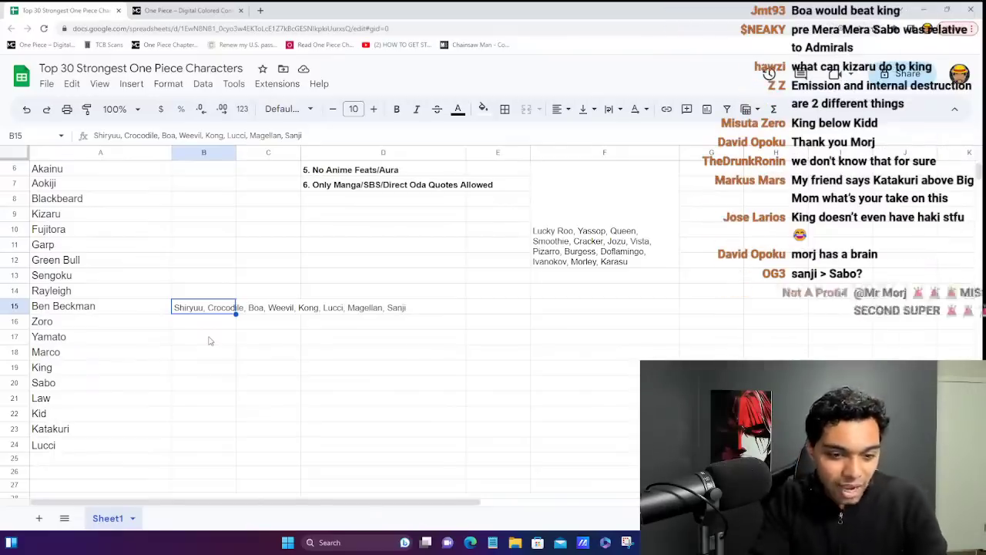
key(Down)
key(Down)
key(Down)
key(Down)
key(Down)
key(Down)
key(Down)
key(Down)
key(Left)
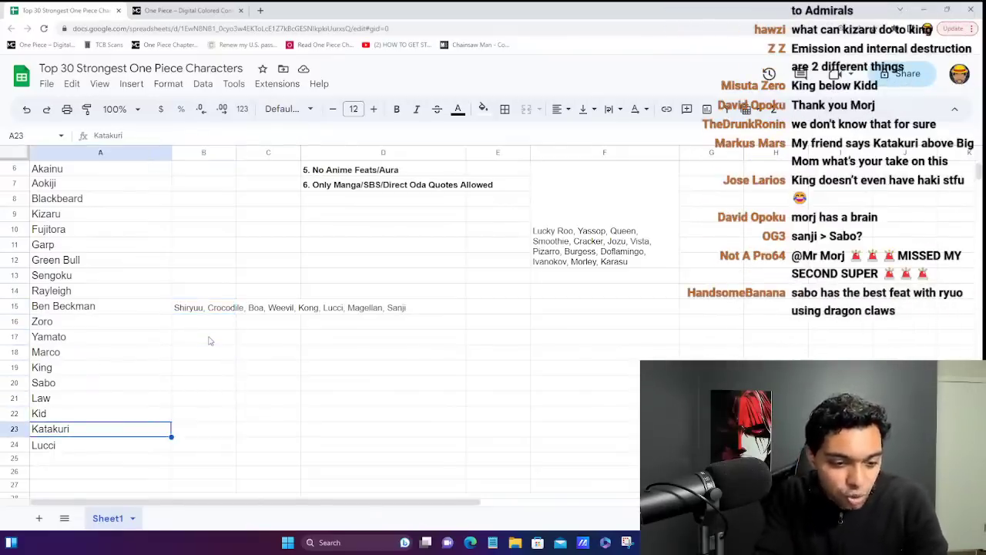
- Review the ranking upward from Lucci in row 24 to Ben Beckman in row 15
key(Down)
key(Up)
key(Up)
key(Up)
key(Up)
key(Up)
key(Up)
key(Up)
key(Up)
key(Up)
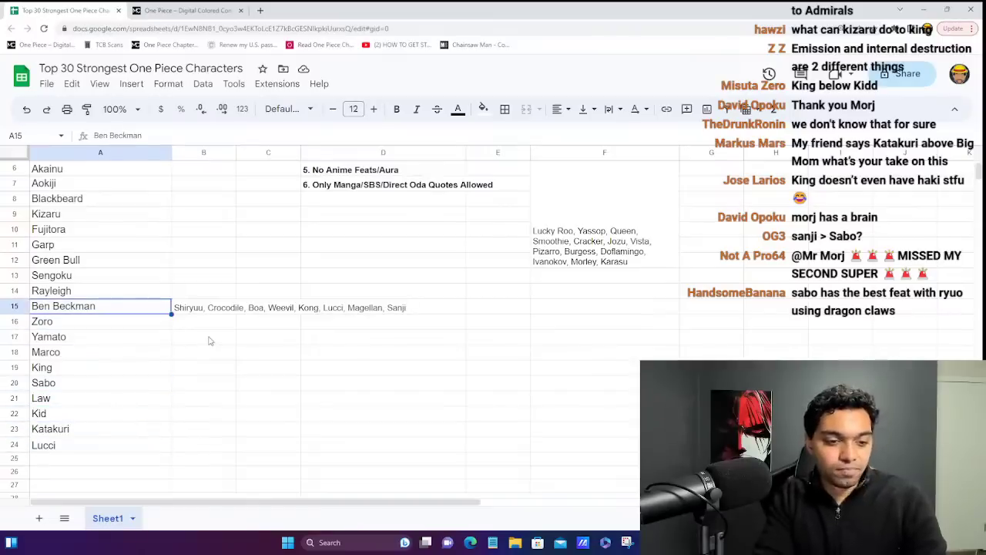
- Check the placements of Zoro, Yamato and Marco in rows 16 to 18 against the candidates in B15
key(Down)
key(Down)
key(Up)
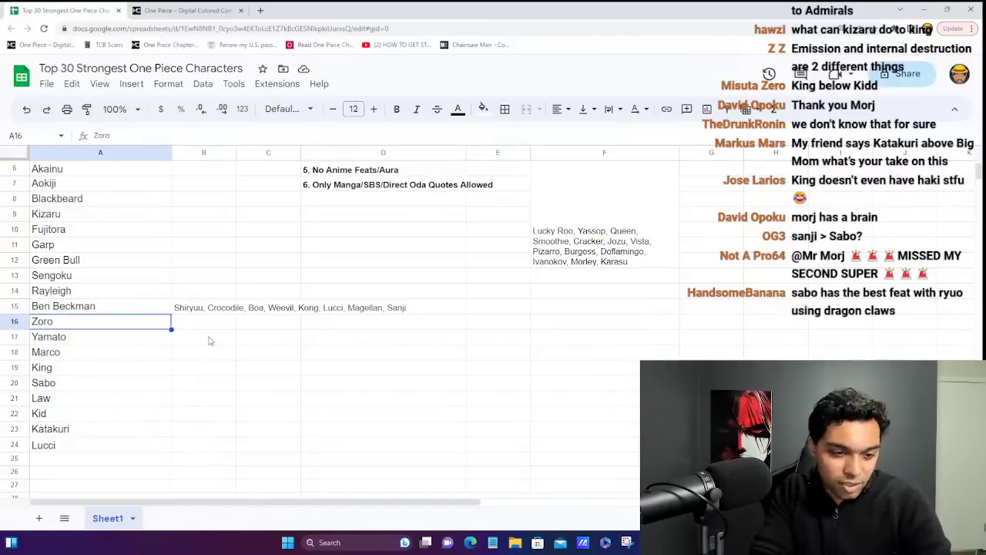
key(Down)
key(Down)
key(Up)
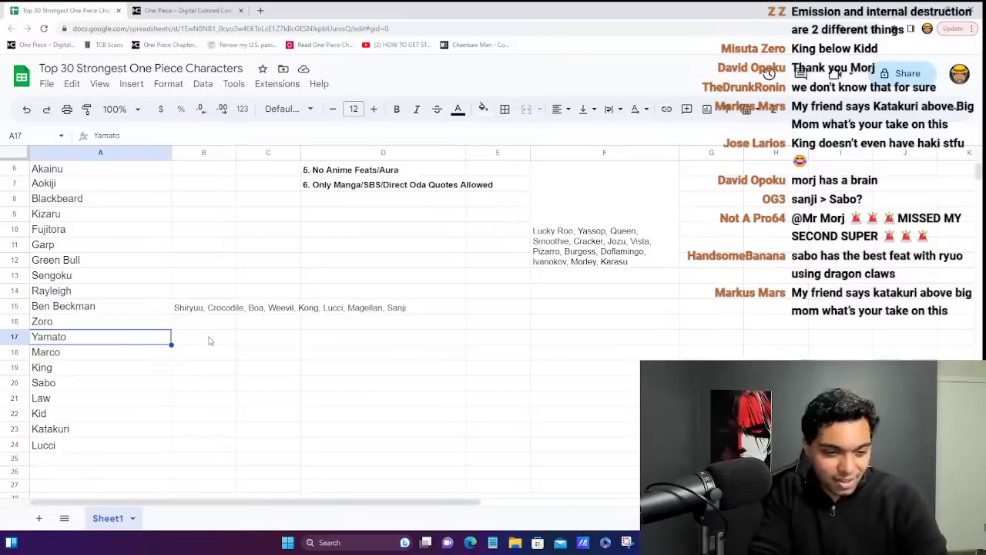
key(Down)
key(Down)
key(Right)
key(Up)
key(Up)
key(Up)
key(Up)
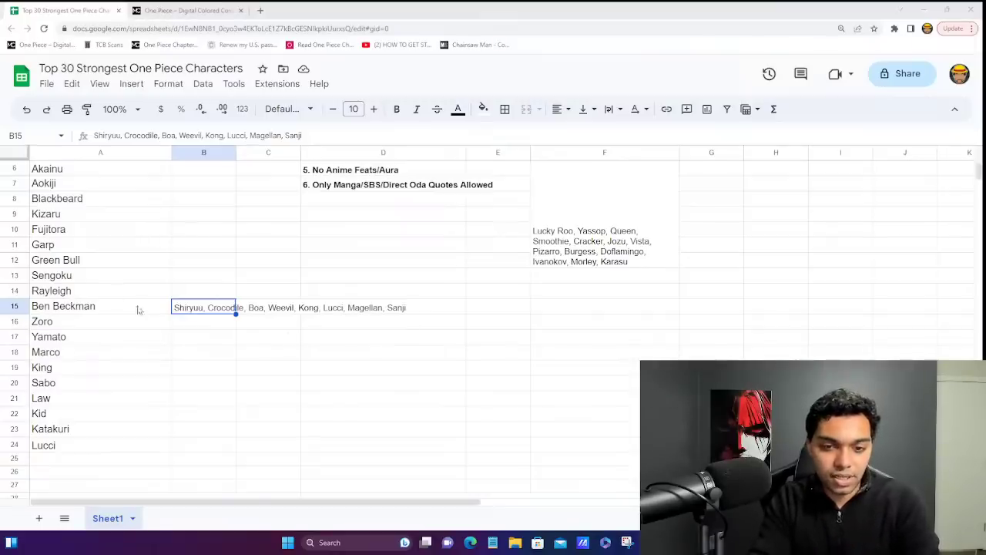
- Look over the ranked list from Imu in row 1 and compare Marco in row 18 with King in row 19
scroll(171, 312, up, 1)
scroll(172, 312, down, 1)
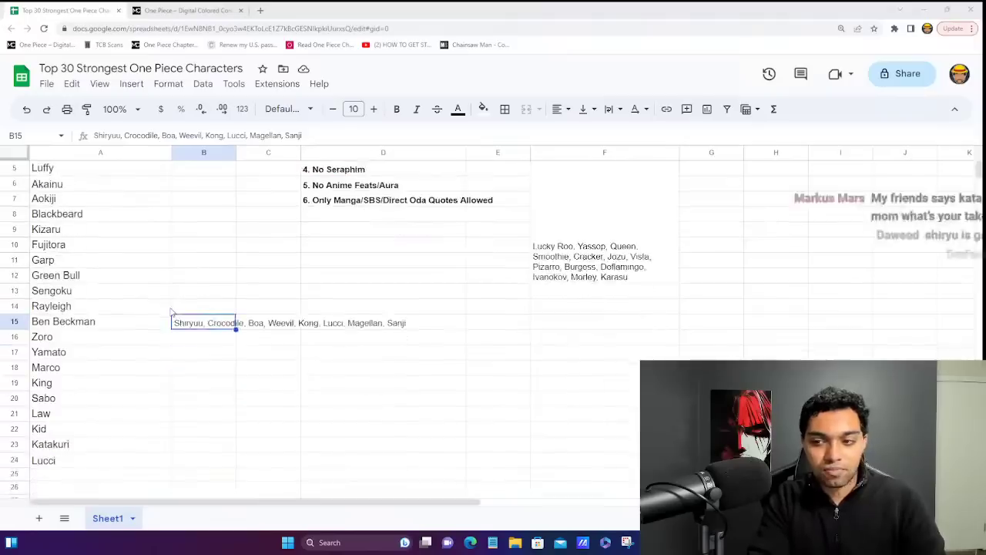
scroll(172, 312, up, 1)
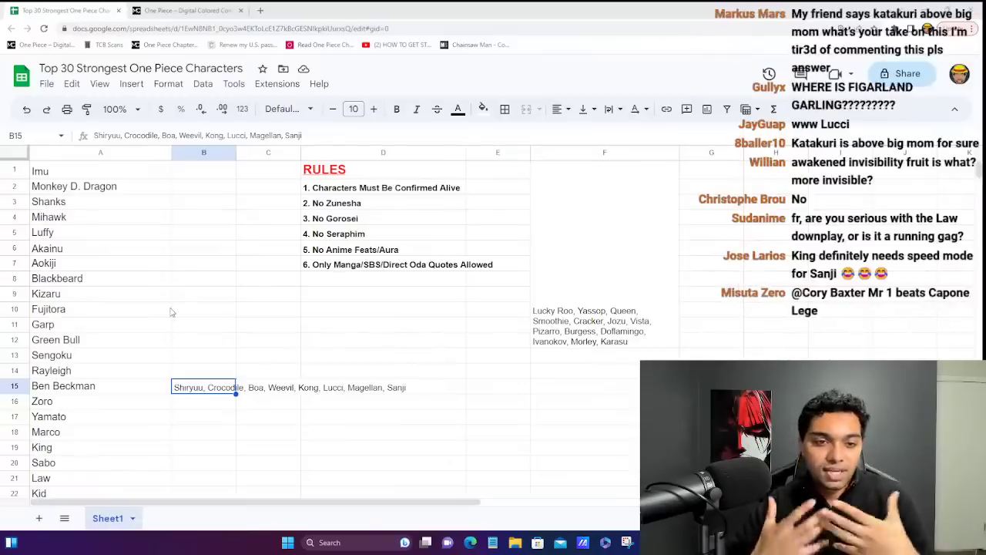
scroll(172, 312, down, 2)
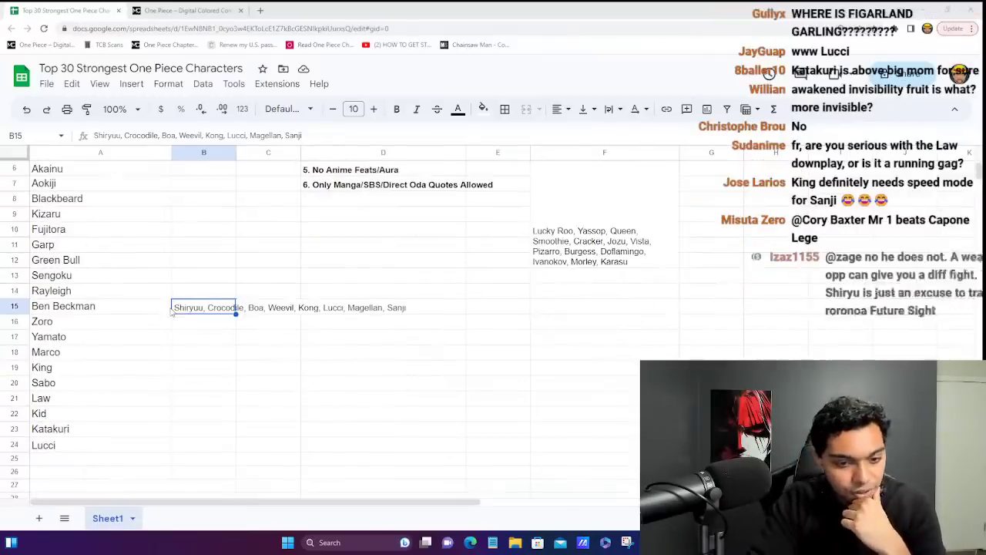
click(89, 356)
click(89, 362)
key(Right)
key(Up)
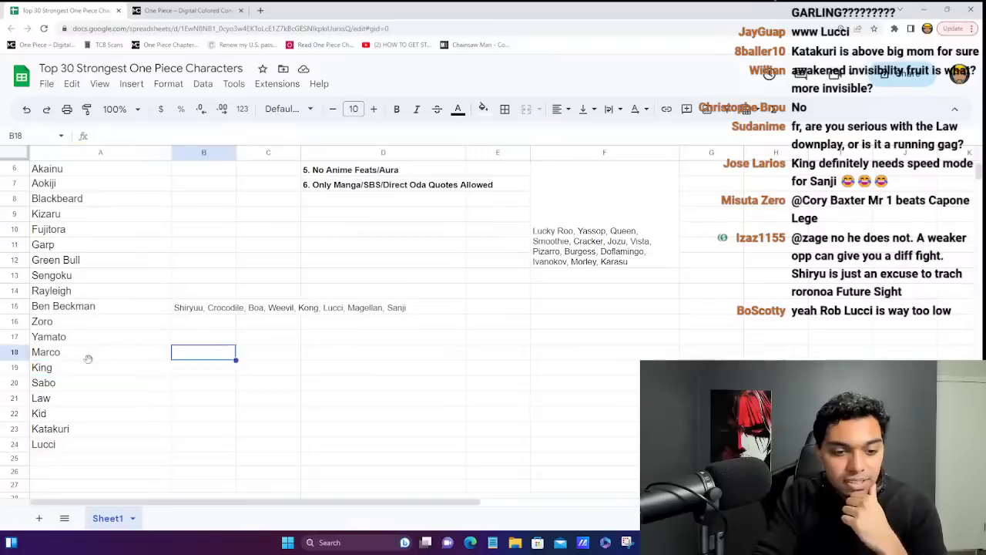
click(89, 362)
key(Right)
key(Up)
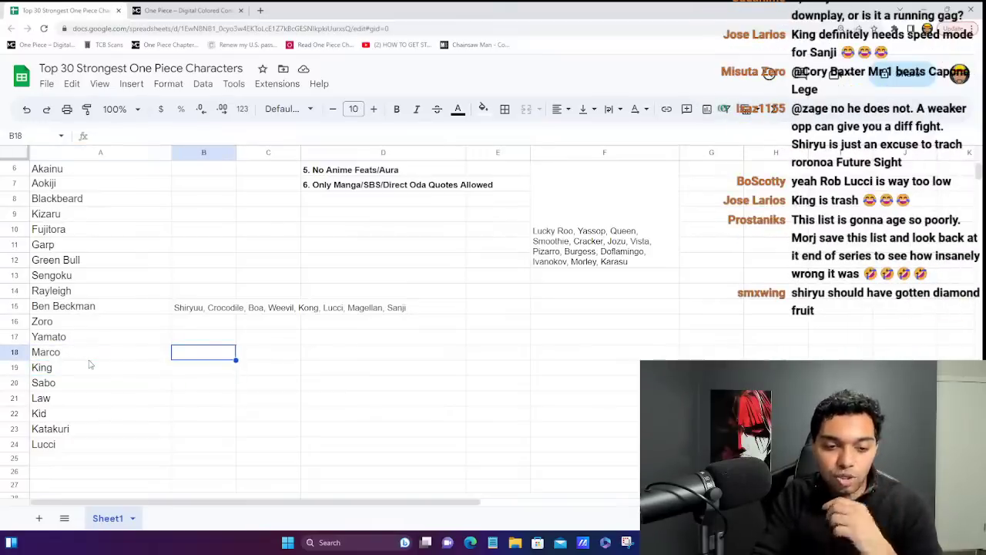
click(89, 363)
key(Right)
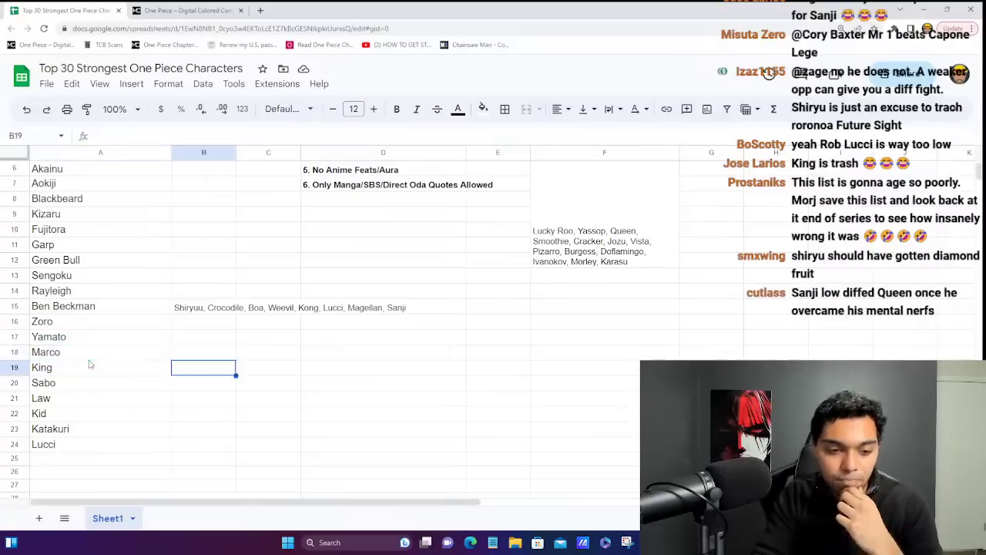
key(Up)
click(89, 363)
key(Right)
key(Up)
click(89, 359)
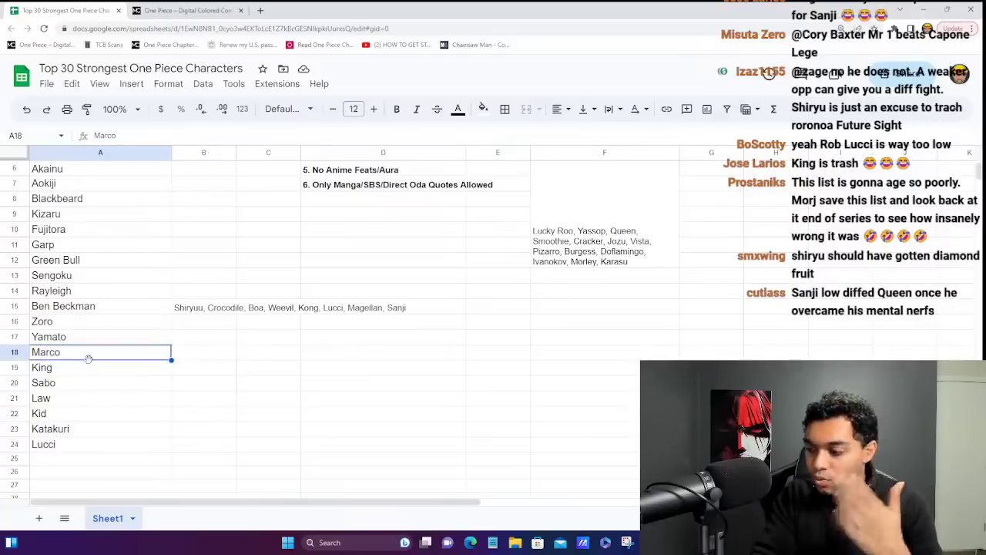
key(Down)
key(Up)
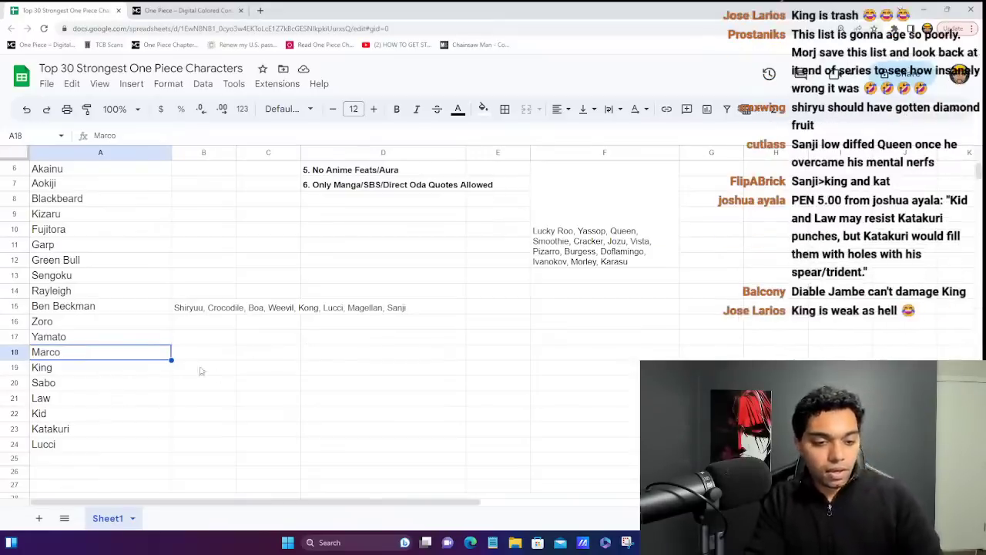
- Swap the last two ranked characters, placing Lucci in row 23 and Katakuri in row 24
click(93, 449)
key(Up)
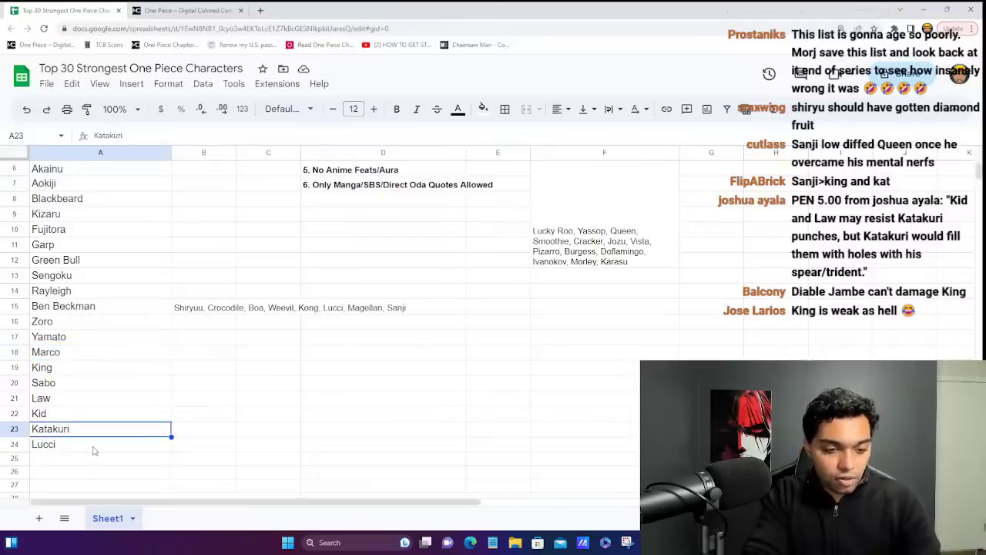
text(L)
key(Return)
text(Katakuri)
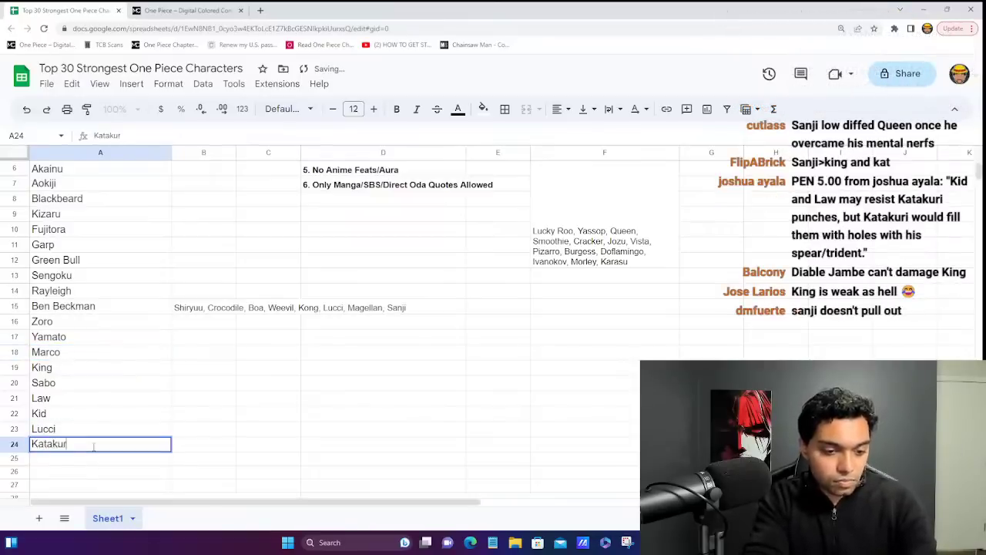
key(Return)
- Move Lucci up to row 22 and place Kid below him in row 23
key(Up)
key(Up)
key(Up)
text(L)
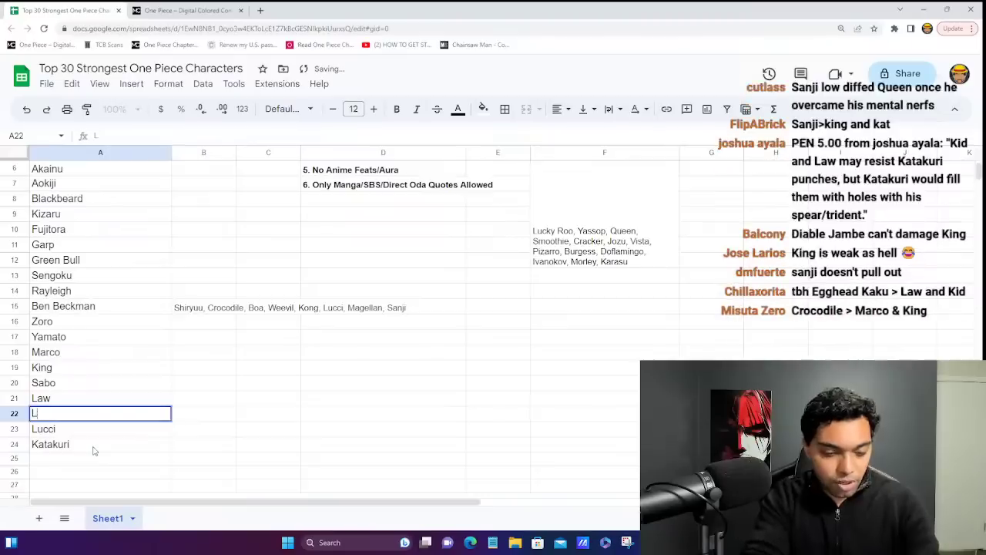
key(Return)
text(Kid)
key(Return)
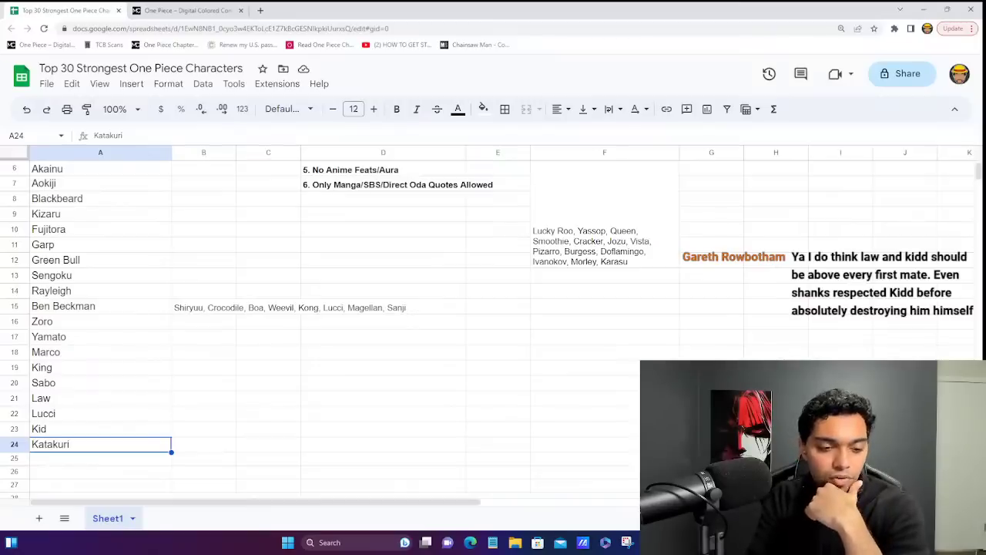
click(121, 414)
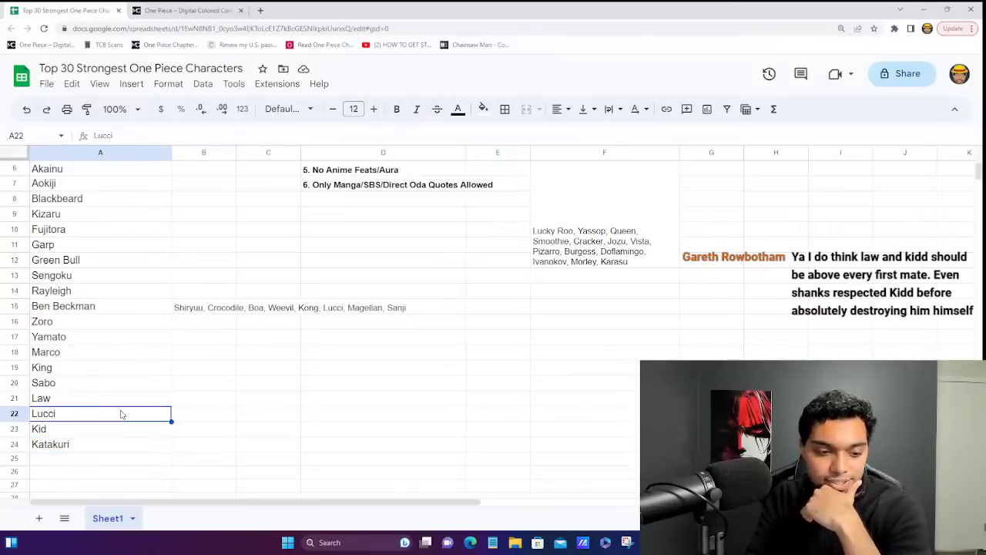
- Compare Lucci's placement in row 22 with Law in row 21 and Kid in row 23, also considering Sabo in row 20
key(Down)
key(Up)
key(Up)
key(Up)
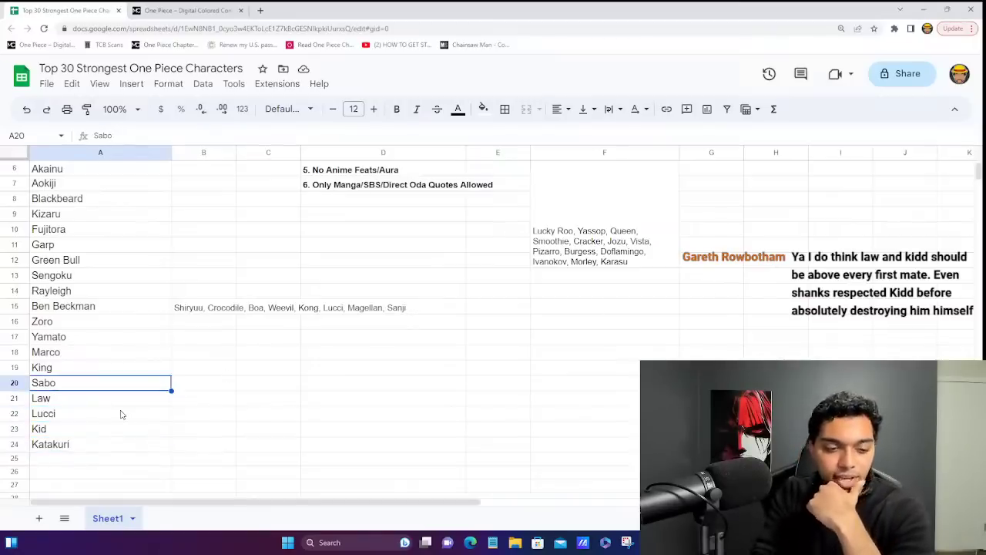
key(Down)
key(Down)
key(Down)
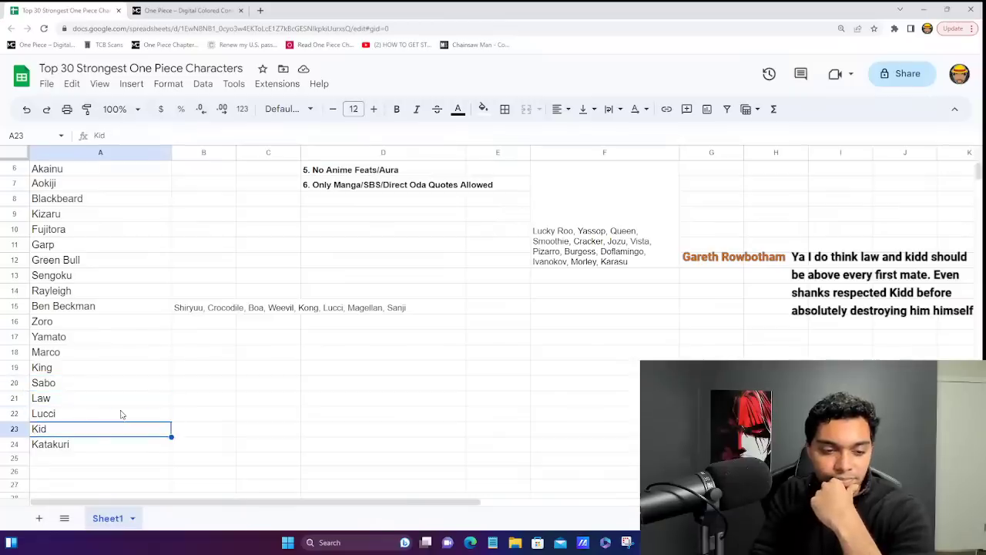
key(Up)
key(Up)
key(Down)
key(Down)
key(Up)
key(Up)
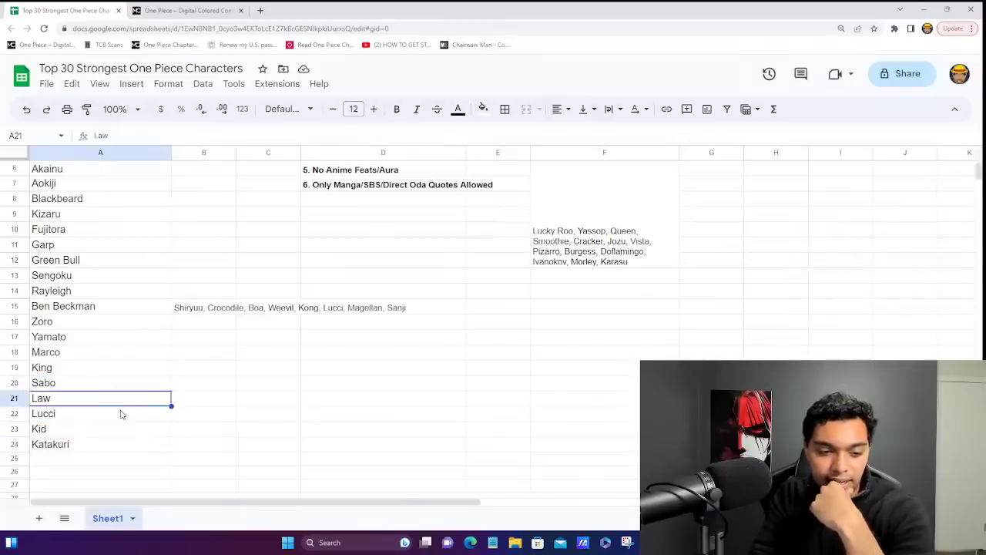
key(Down)
key(Down)
key(Up)
key(Up)
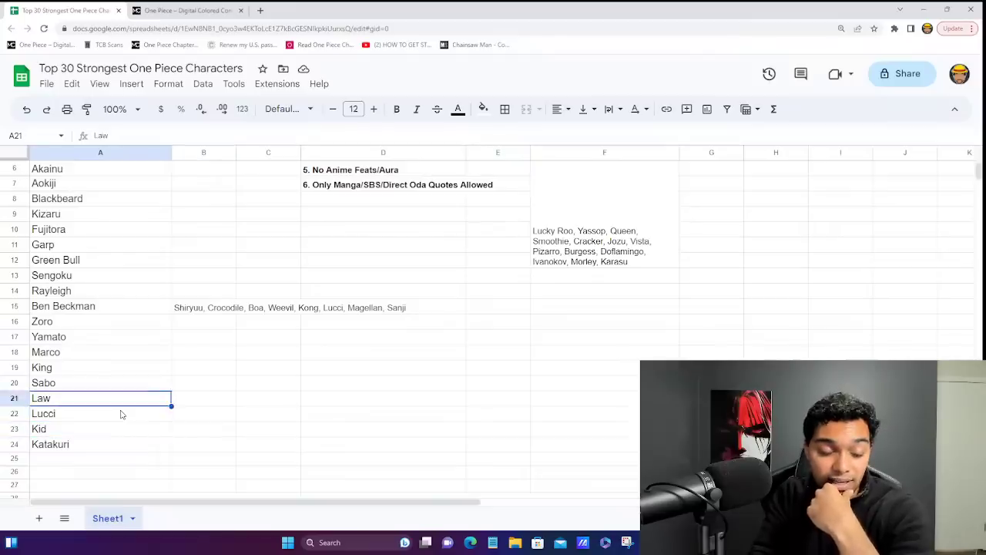
key(Down)
key(Down)
key(Up)
key(Up)
key(Down)
key(Down)
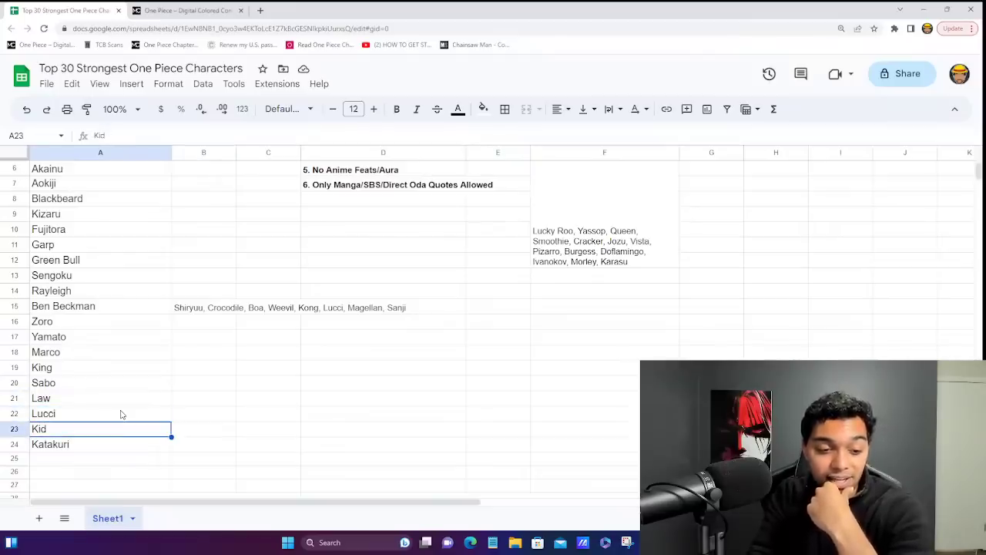
key(Up)
key(Up)
key(Down)
key(Down)
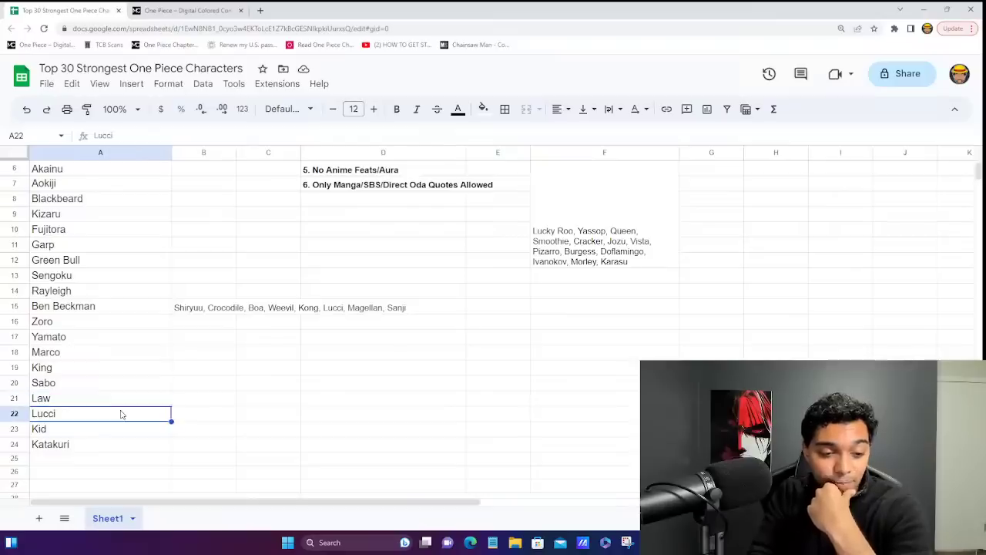
key(Up)
key(Down)
key(Up)
key(Up)
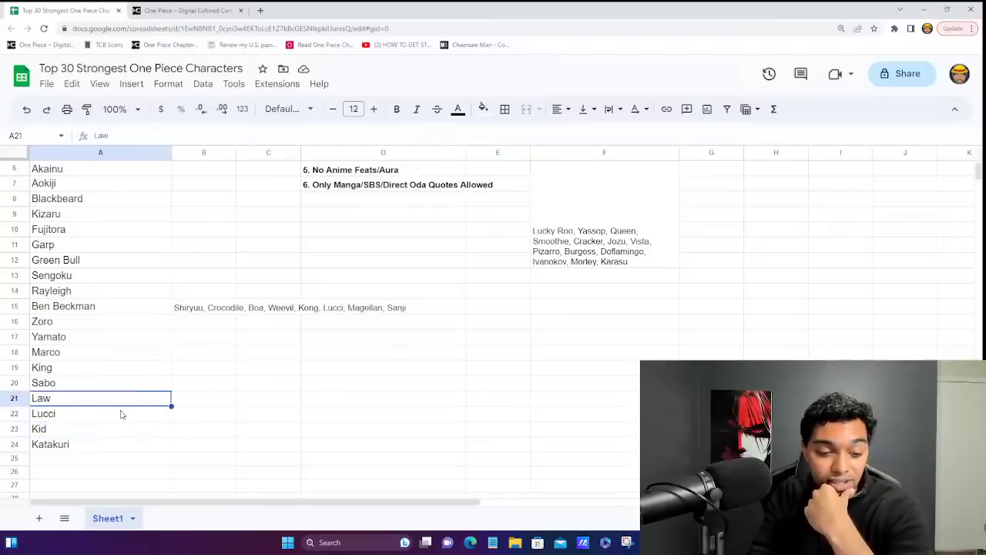
key(Down)
key(Down)
key(Up)
key(Up)
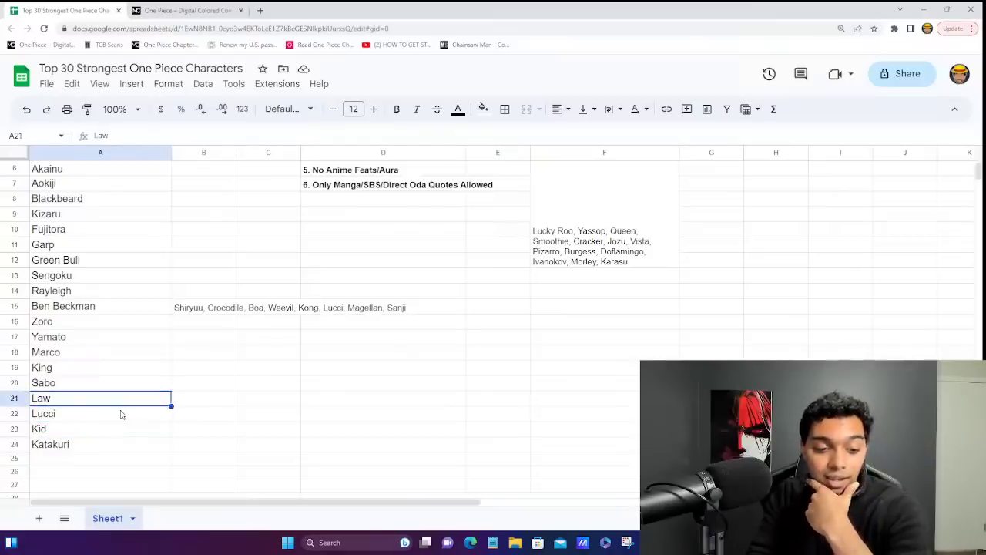
key(Down)
key(Down)
key(Up)
key(Up)
key(Down)
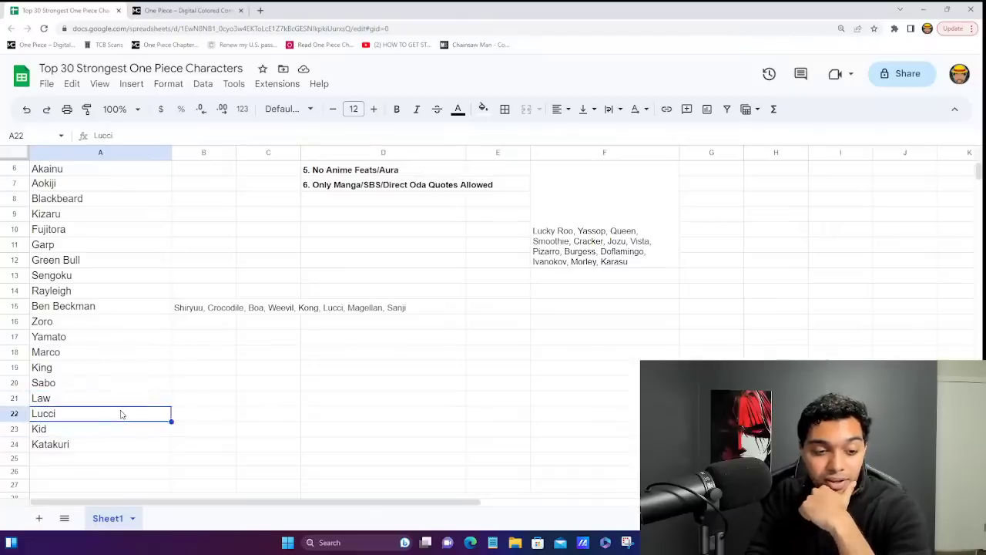
key(Down)
key(Up)
key(Up)
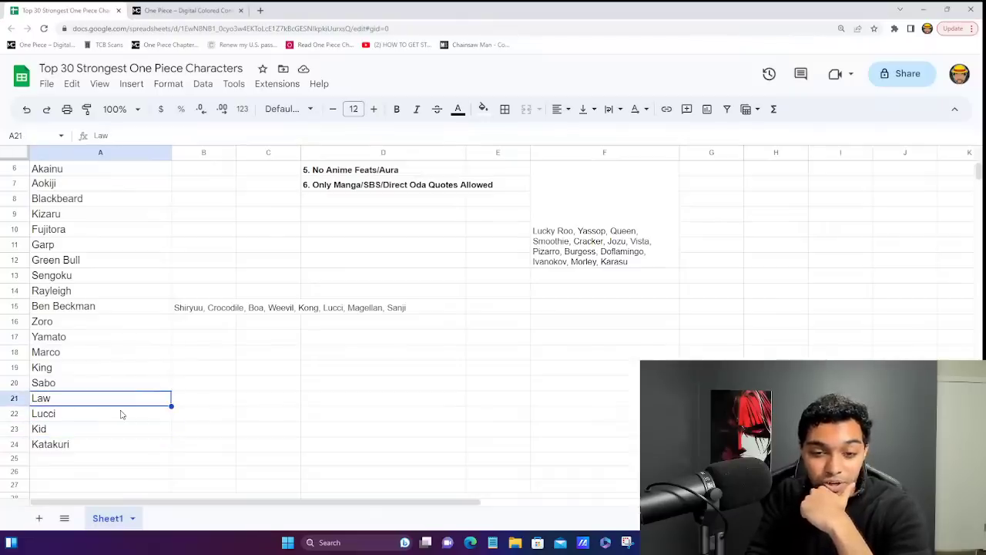
key(Down)
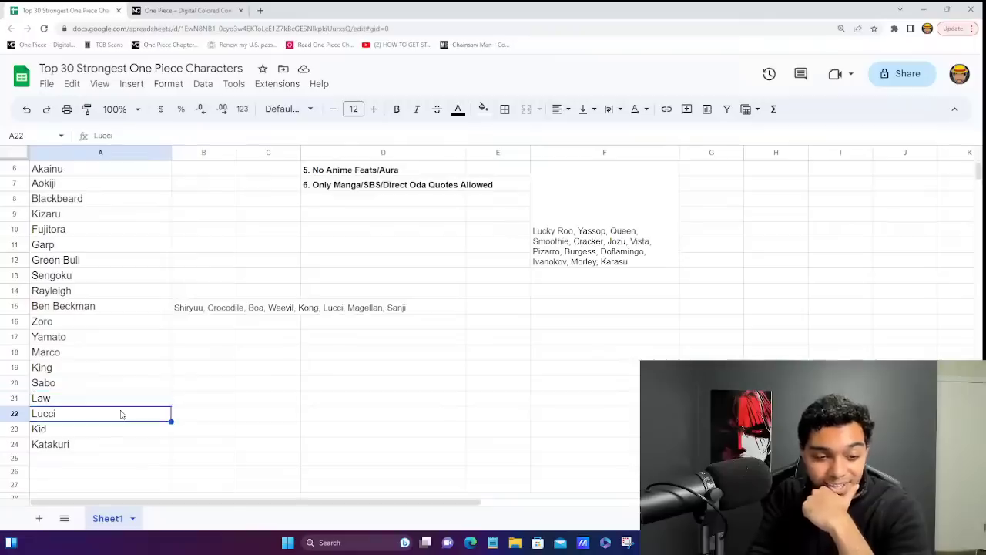
key(Up)
key(Down)
key(Up)
key(Down)
key(Down)
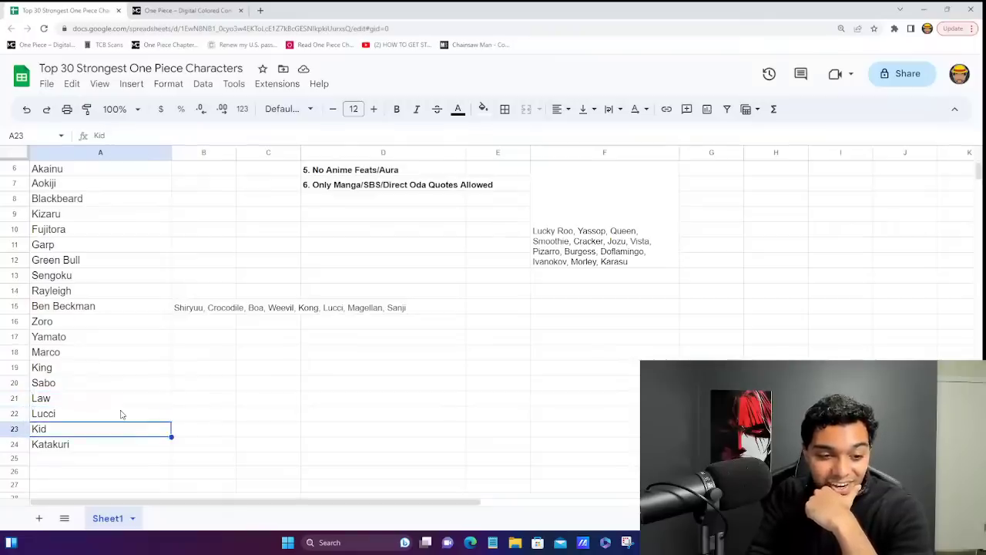
key(Up)
key(Up)
key(Down)
key(Down)
key(Up)
key(Up)
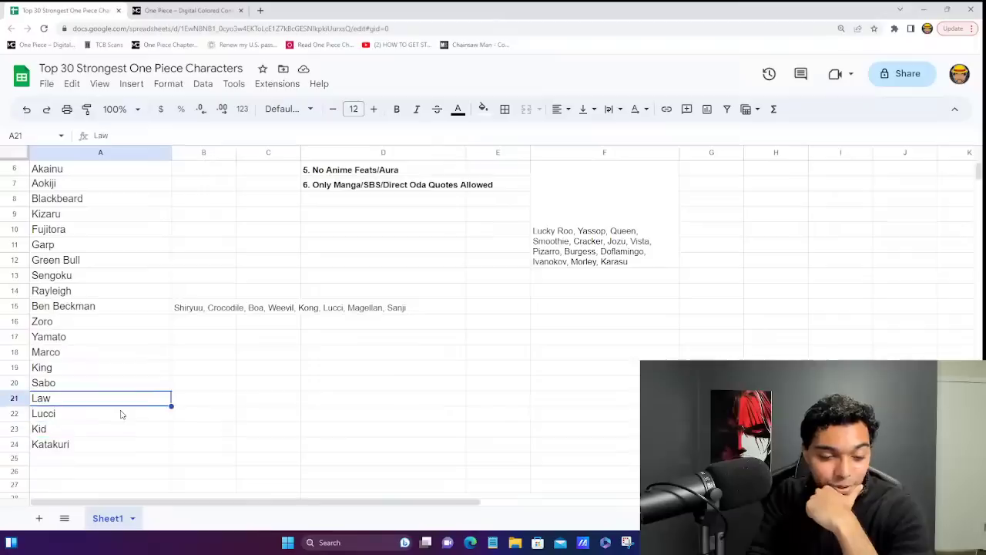
key(Down)
key(Down)
key(Up)
key(Up)
key(Down)
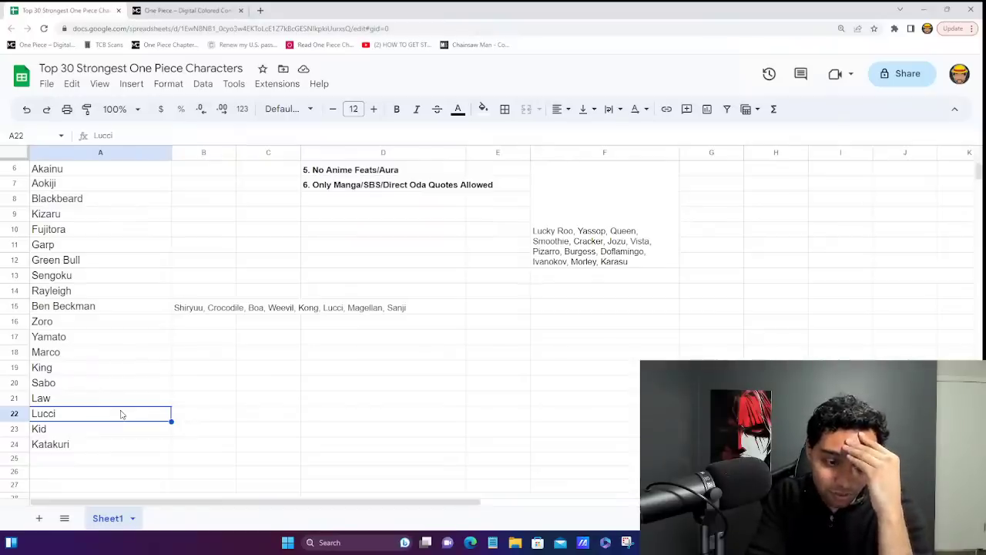
key(Up)
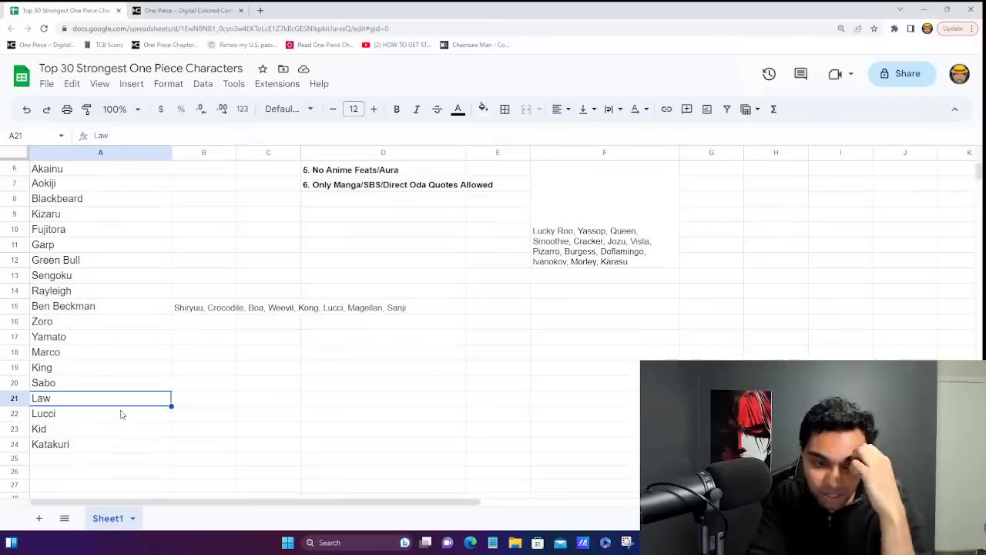
key(Down)
key(Down)
key(Up)
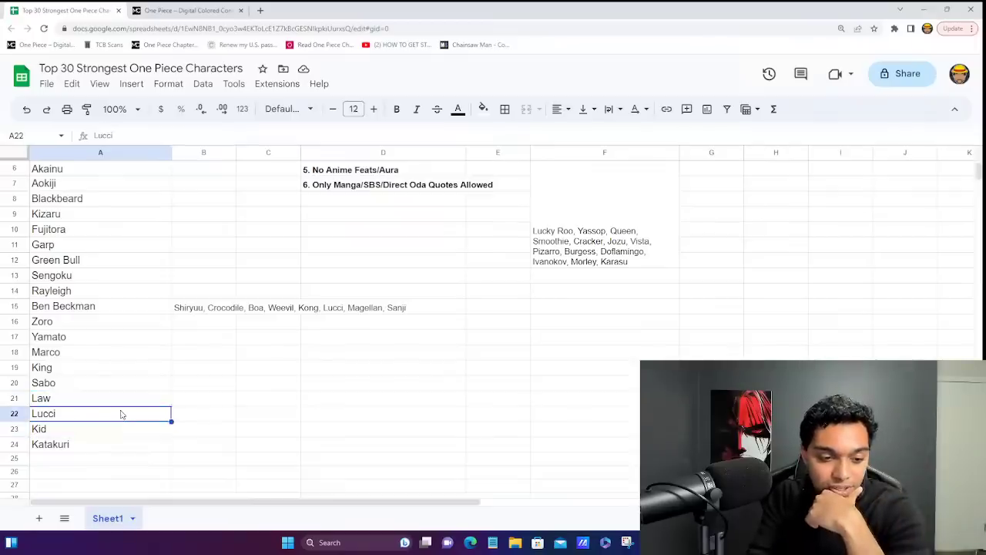
key(Up)
key(Down)
key(Down)
key(Up)
- Swap Lucci and Kid, placing Kid in row 22 and Lucci in row 23
key(Down)
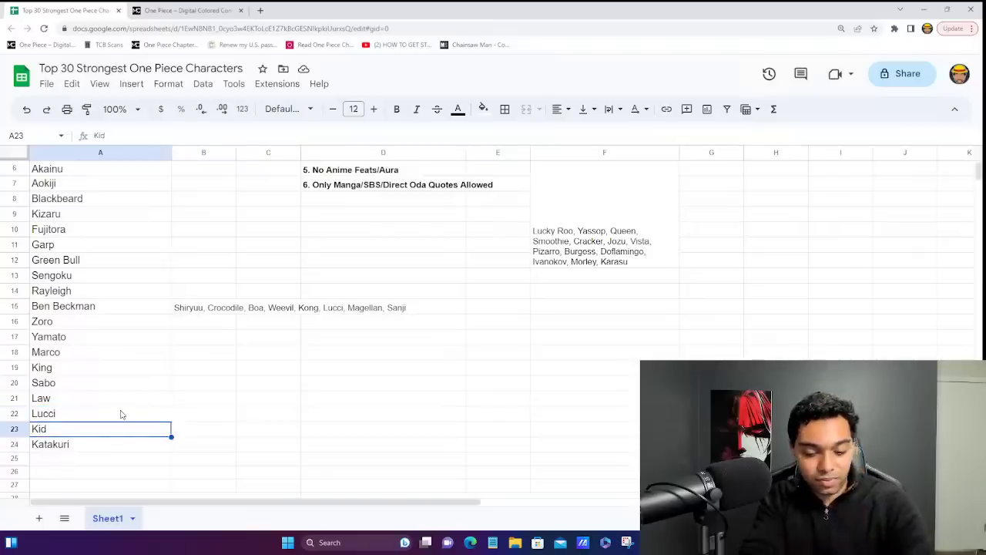
text(Lucci)
key(Return)
key(Up)
key(Up)
text(Kid)
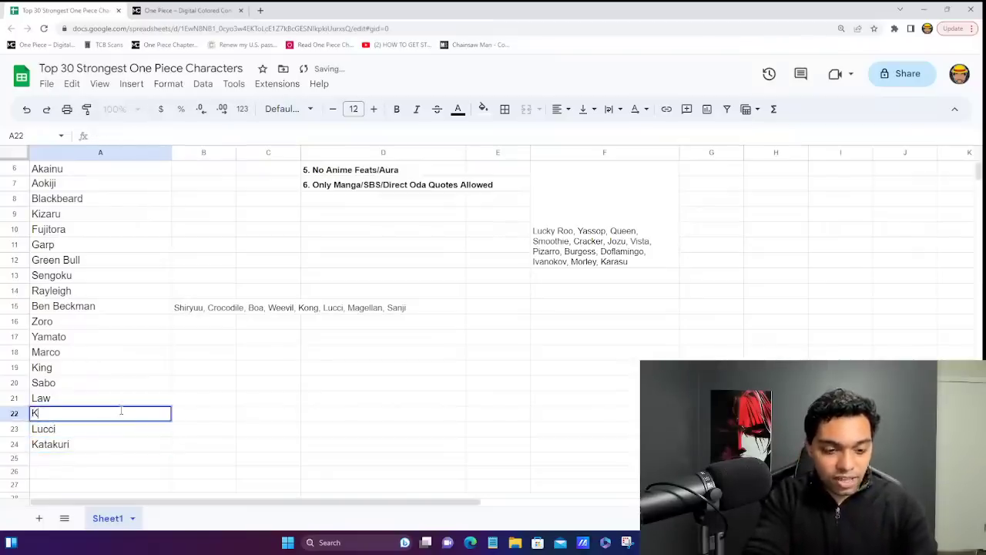
key(Return)
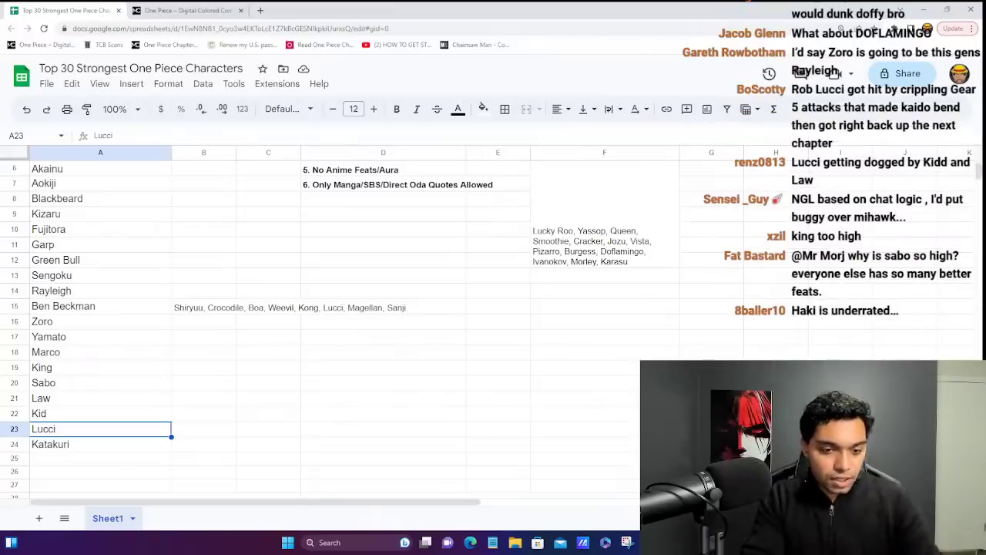
- Move the block of Law, Kid, Lucci and Katakuri down two rows so that it starts in row 23
click(188, 313)
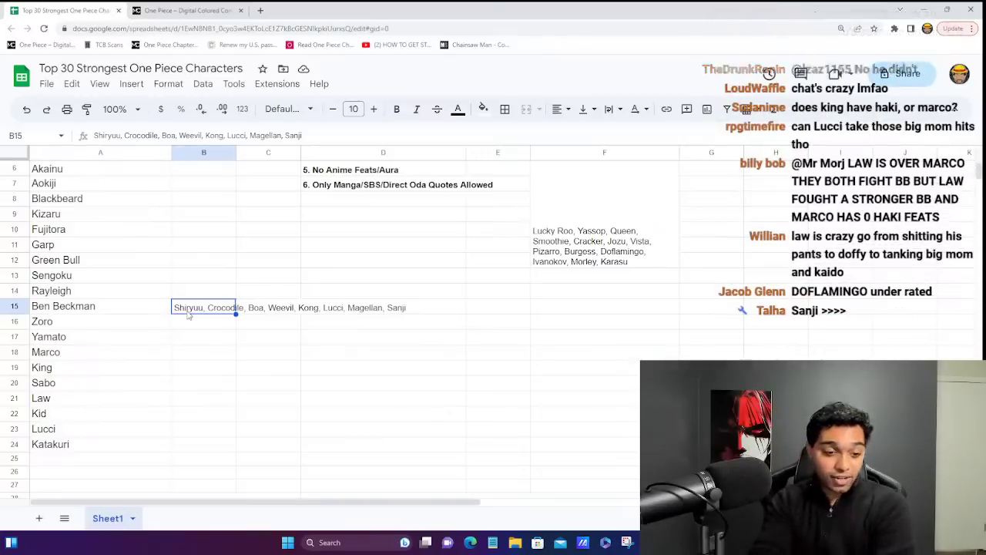
key(Left)
key(Down)
key(Down)
key(Down)
key(Down)
key(Down)
key(Down)
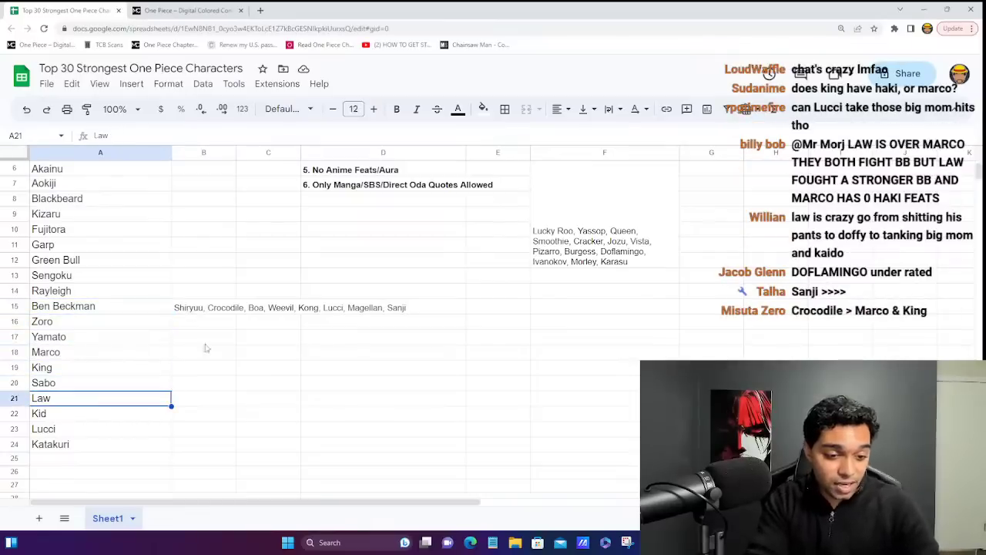
shift+click(61, 448)
key(ctrl+c)
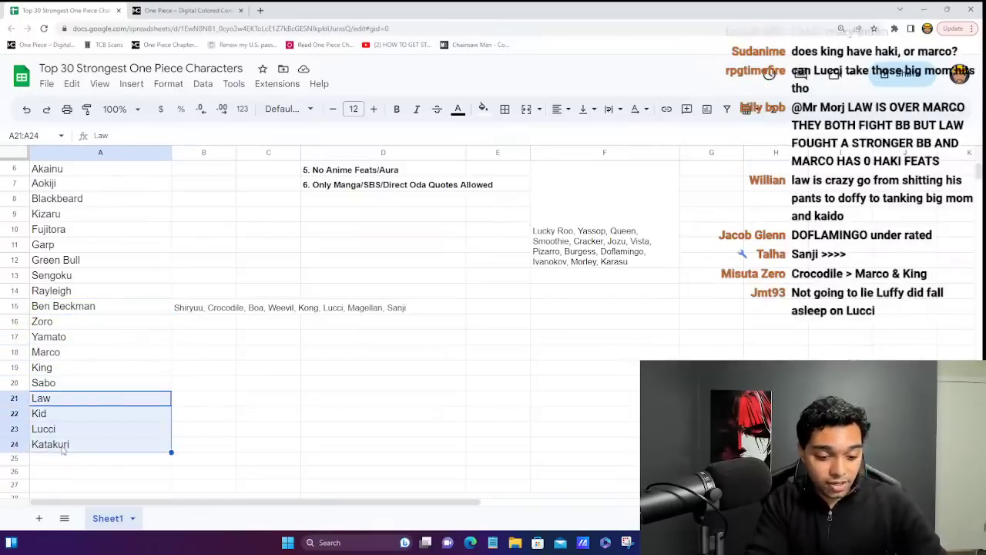
click(56, 431)
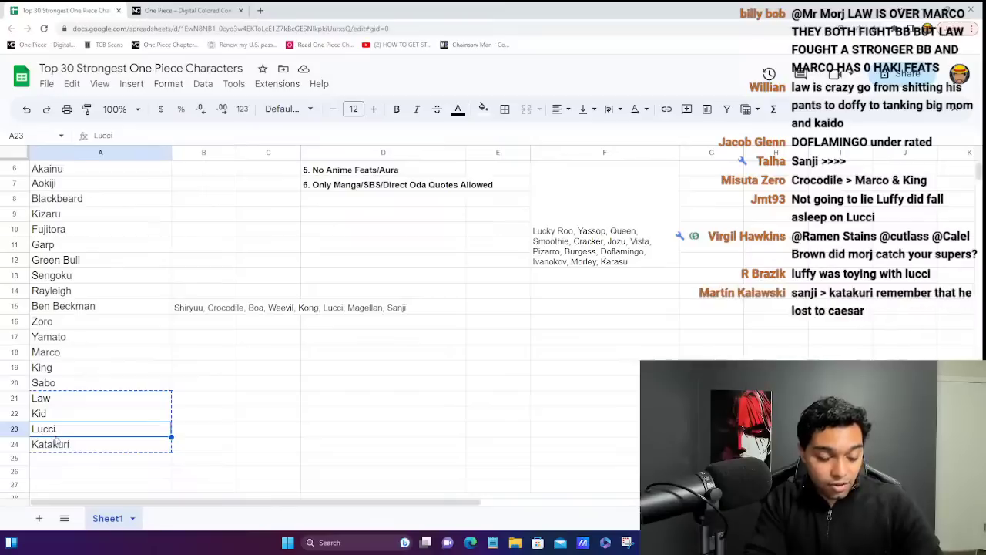
key(ctrl+v)
- Place Lucci and Katakuri in rows 21 and 22 above Law, and clear their duplicates from rows 25 and 26
click(73, 459)
shift+click(69, 470)
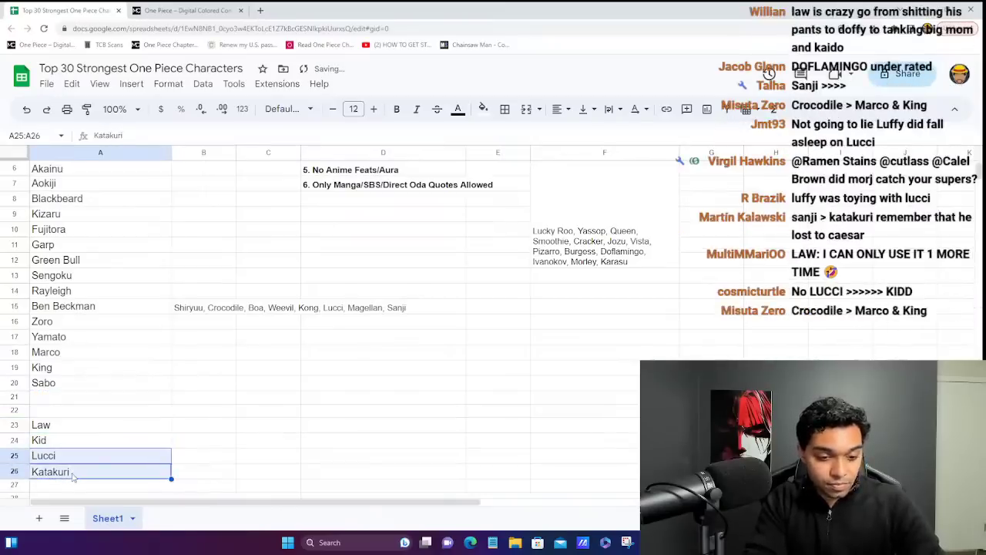
key(ctrl+x)
click(63, 399)
key(ctrl+v)
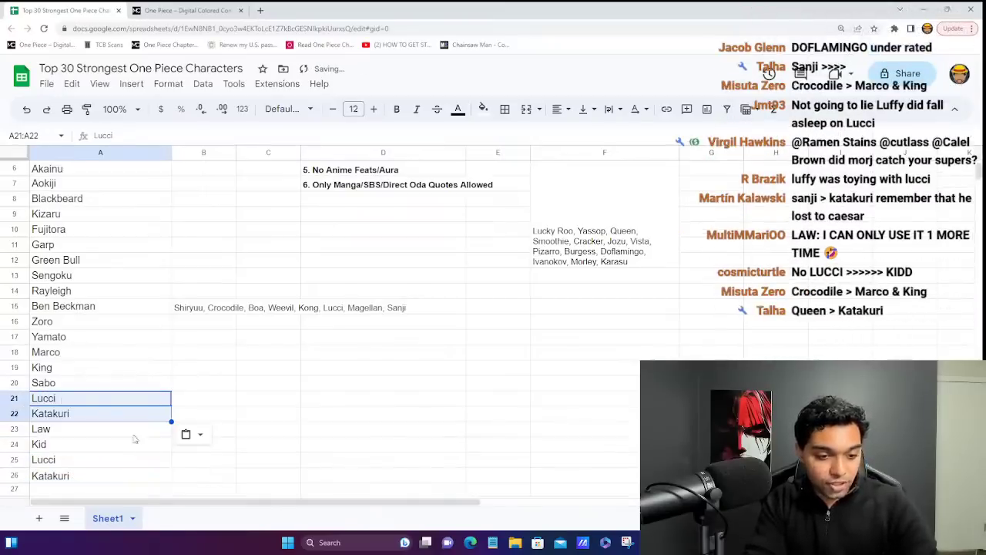
click(77, 430)
click(69, 461)
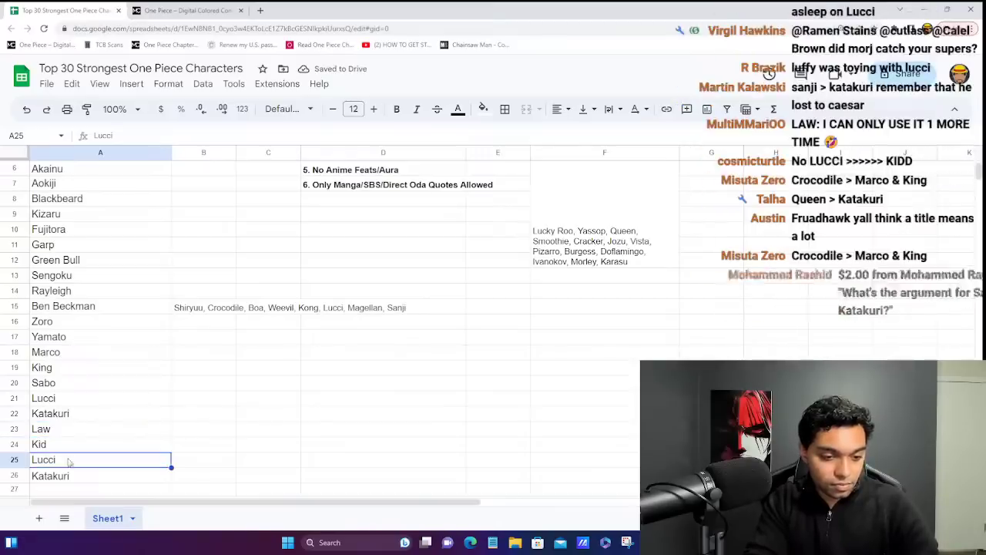
shift+click(68, 478)
key(Delete)
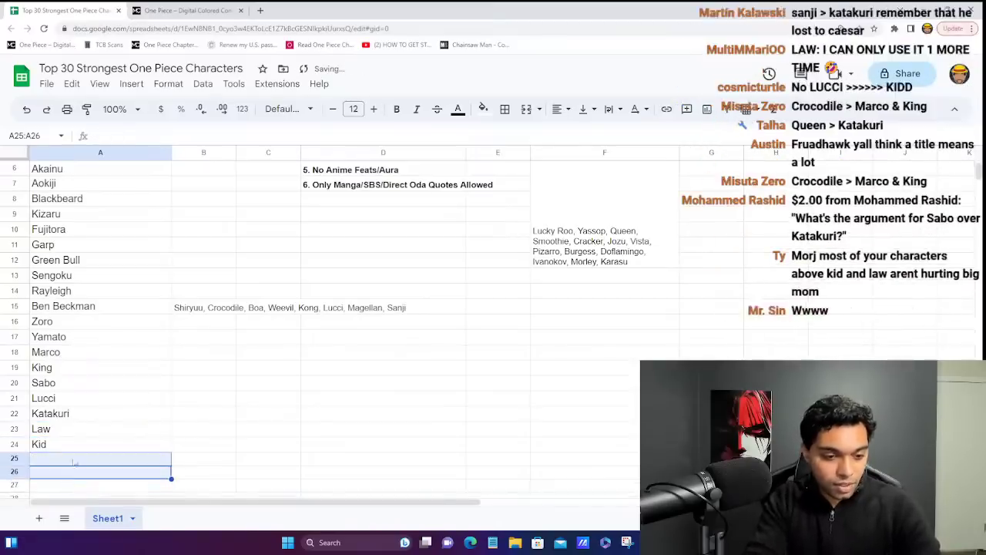
- Compare Katakuri in row 22 with Law in row 23, checking the neighbouring placements of Lucci and Kid
click(106, 419)
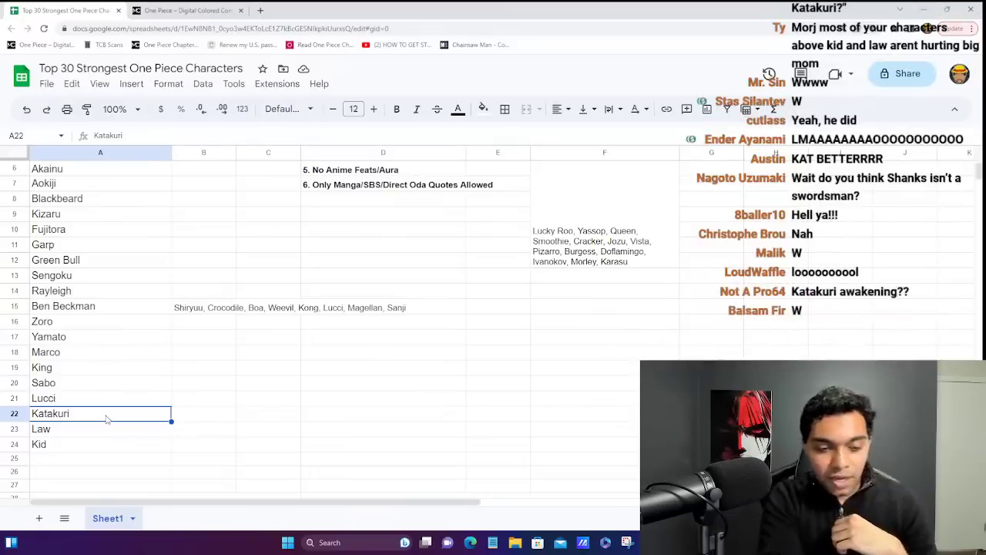
key(Down)
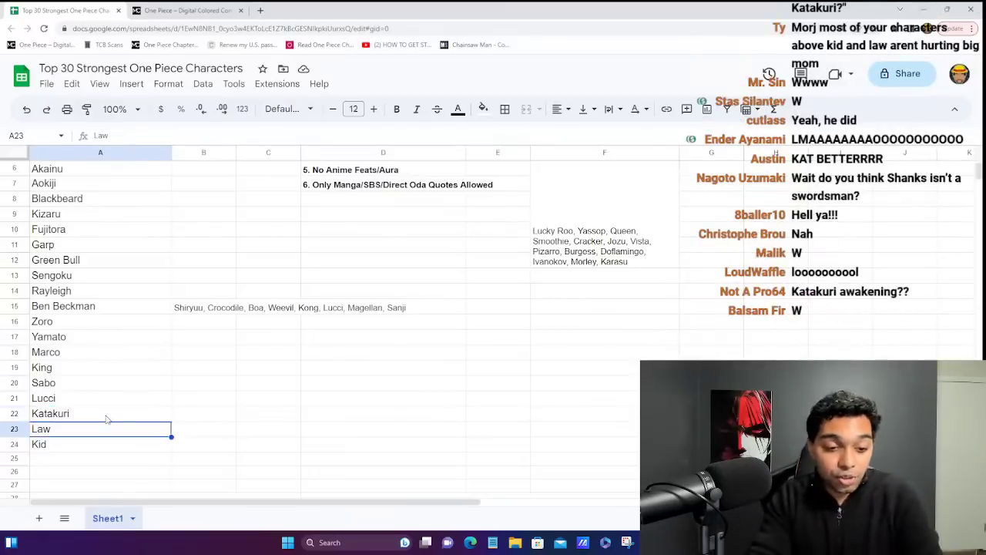
key(Up)
key(Down)
key(Down)
key(Up)
key(Up)
key(Up)
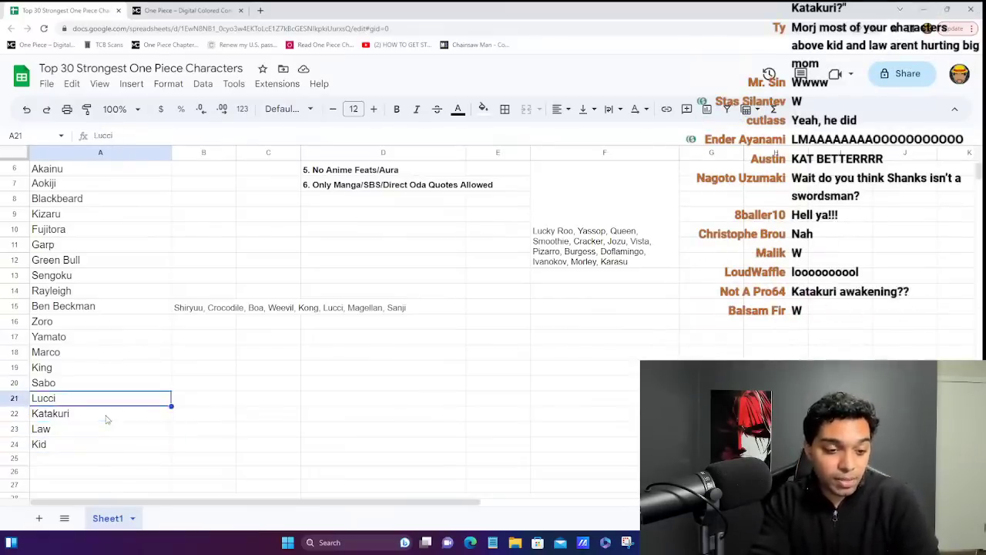
key(Down)
key(Down)
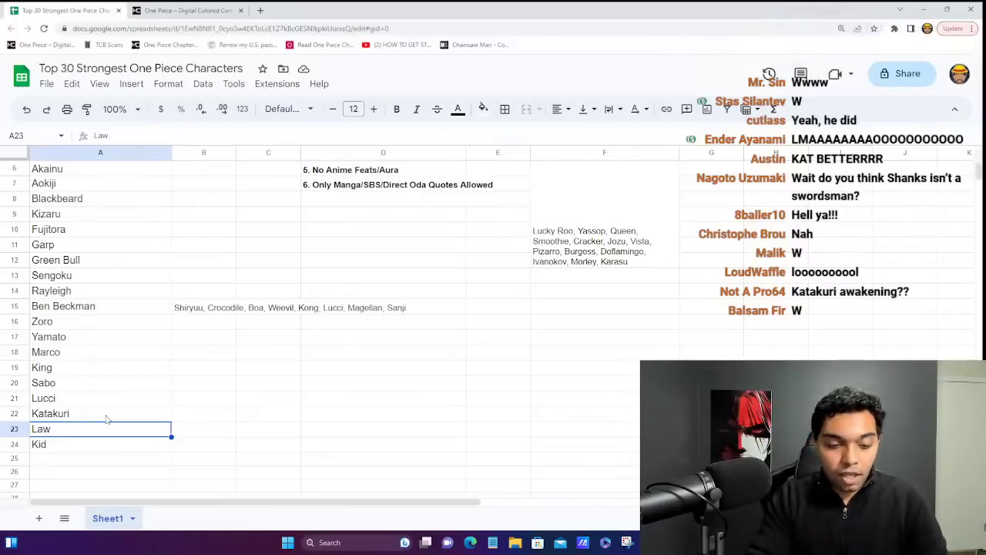
key(Up)
key(Down)
key(Right)
key(Left)
key(Up)
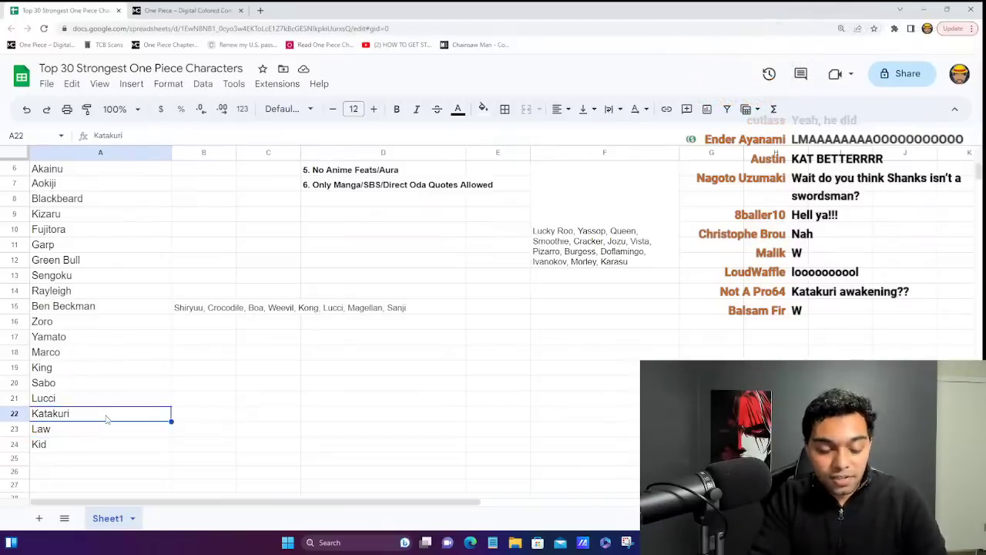
key(Down)
key(Right)
key(Left)
key(Up)
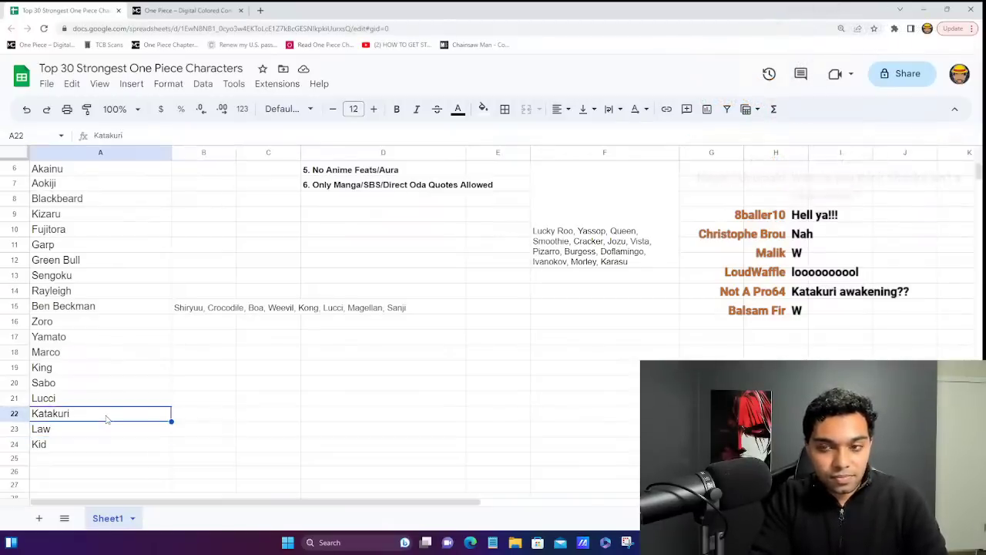
key(Right)
key(Left)
key(Down)
key(Right)
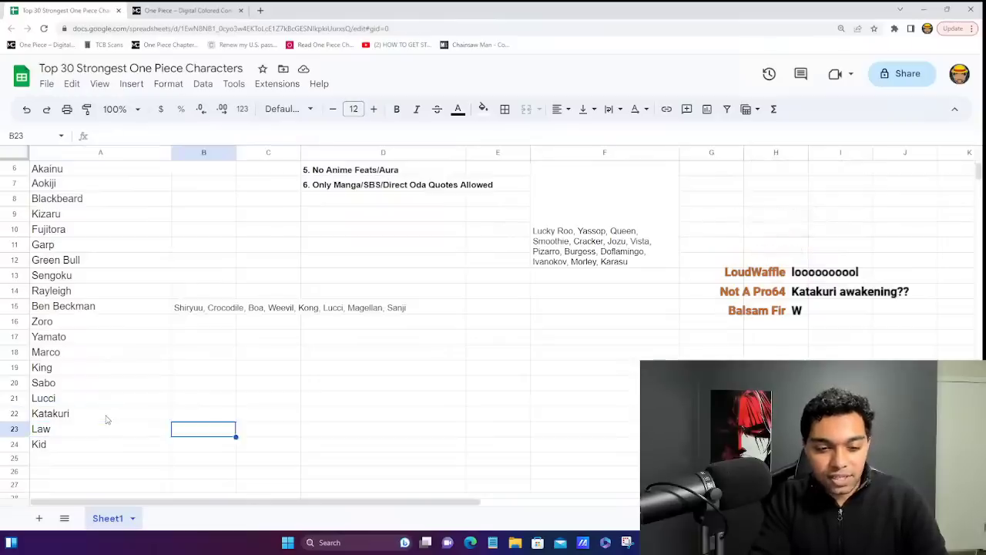
key(Left)
key(Up)
key(Down)
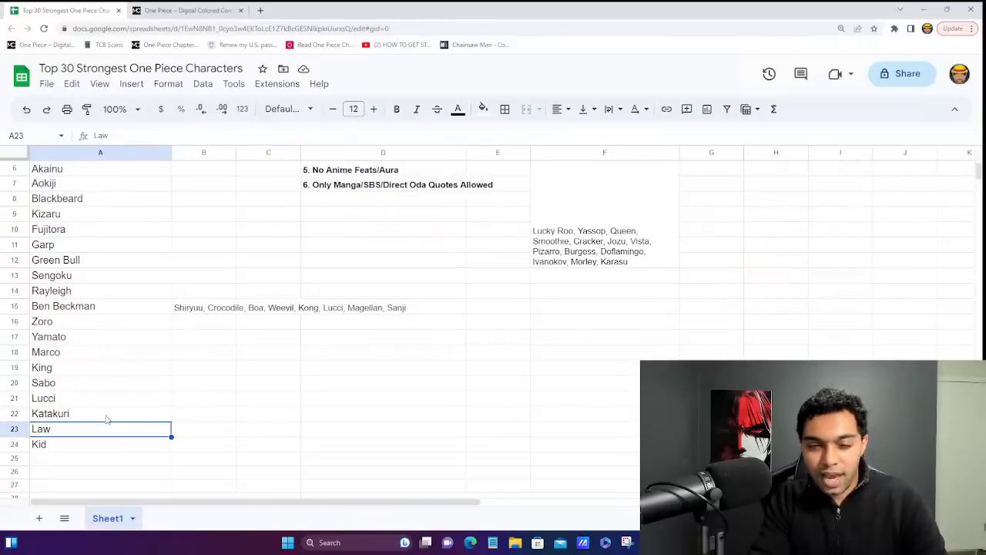
key(Right)
key(Up)
key(Left)
key(Down)
key(Right)
key(Up)
key(Left)
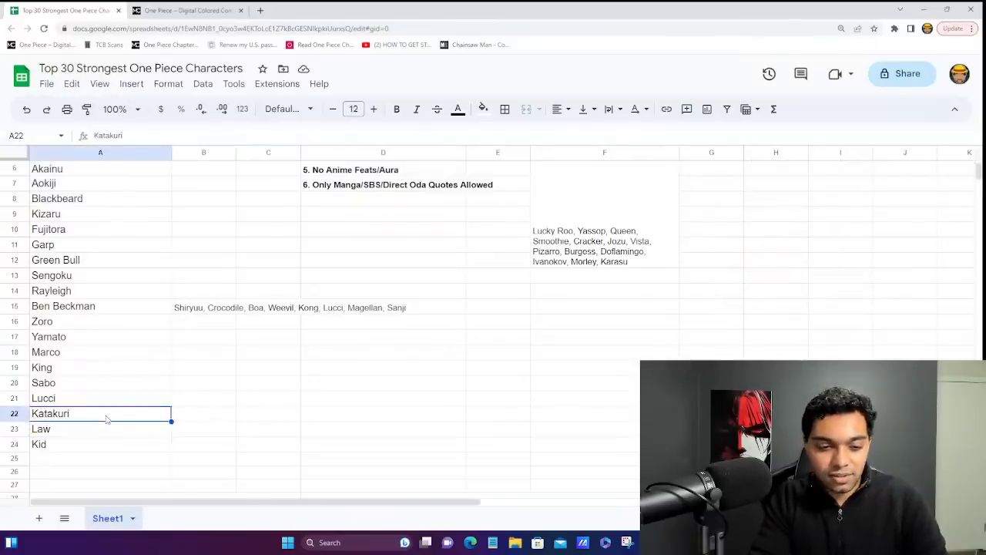
key(Down)
key(Right)
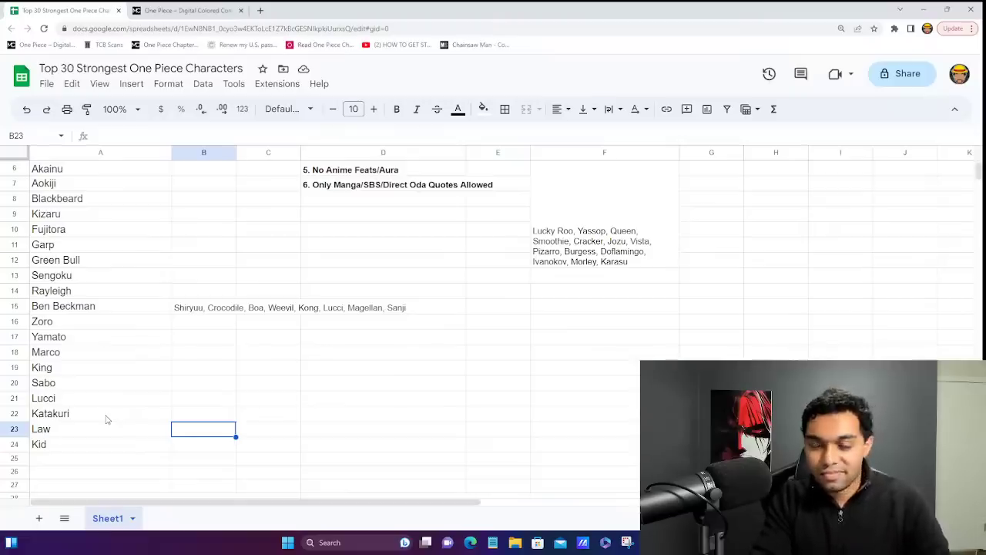
key(Up)
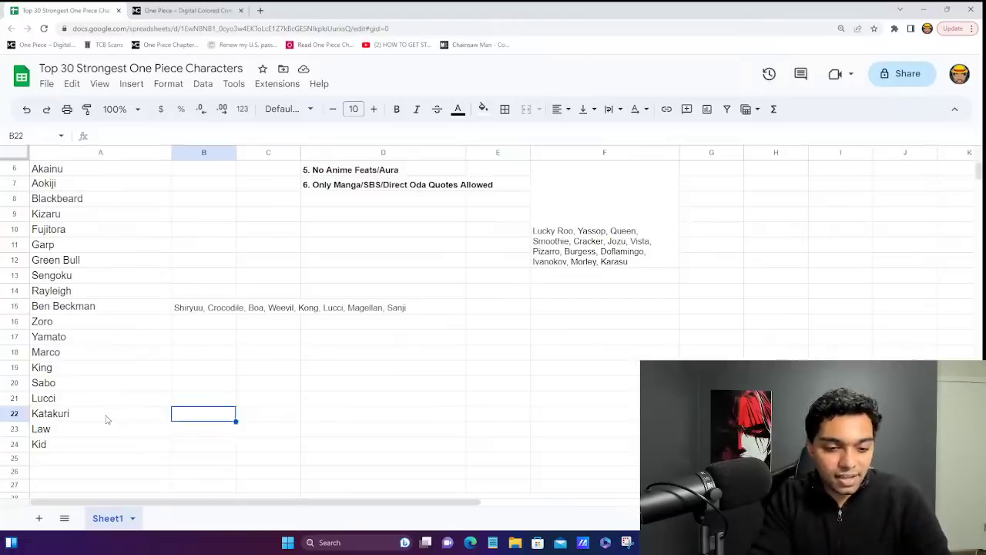
key(Left)
key(Down)
key(Right)
key(Up)
key(Left)
key(Down)
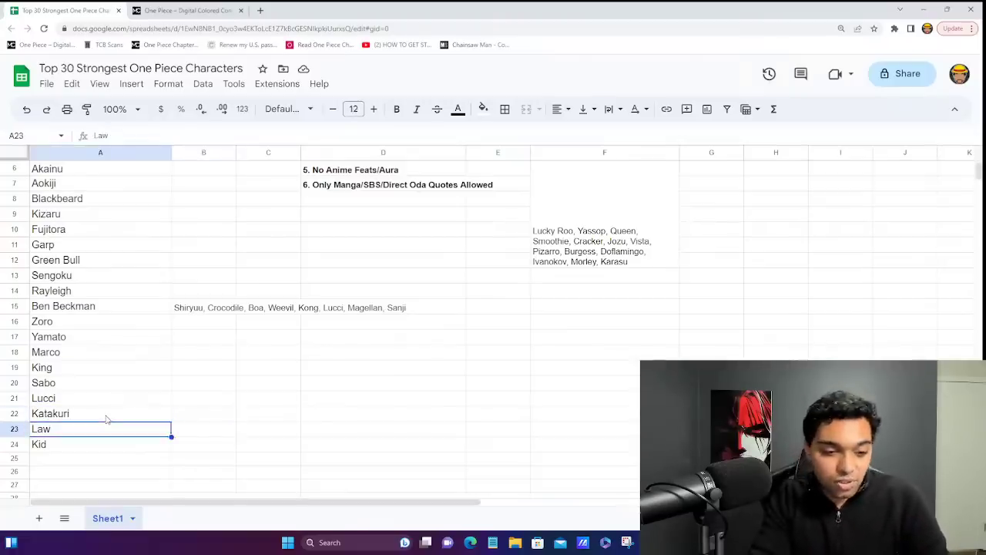
key(Right)
key(Up)
key(Left)
key(Down)
key(Right)
key(Up)
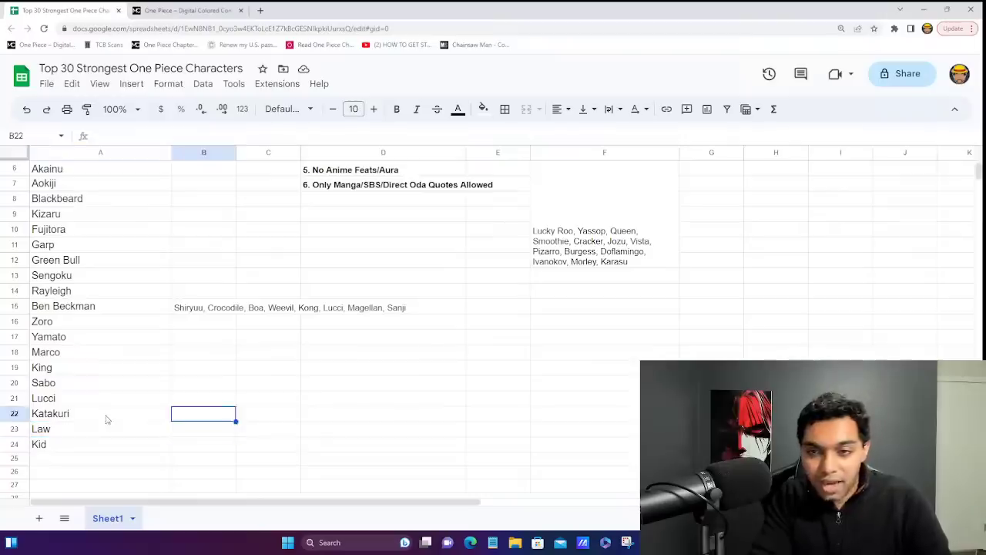
key(Left)
key(Down)
key(Right)
key(Up)
key(Left)
key(Down)
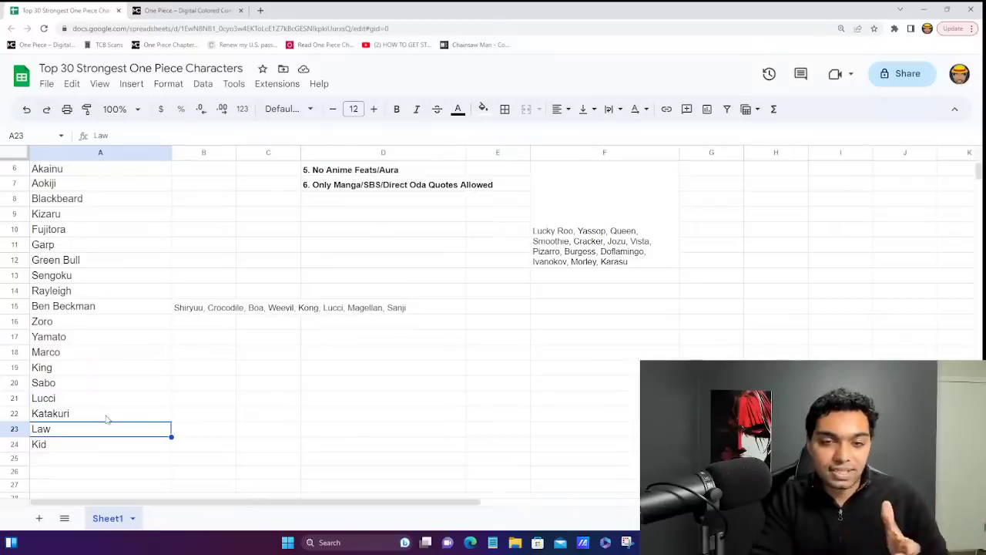
key(Right)
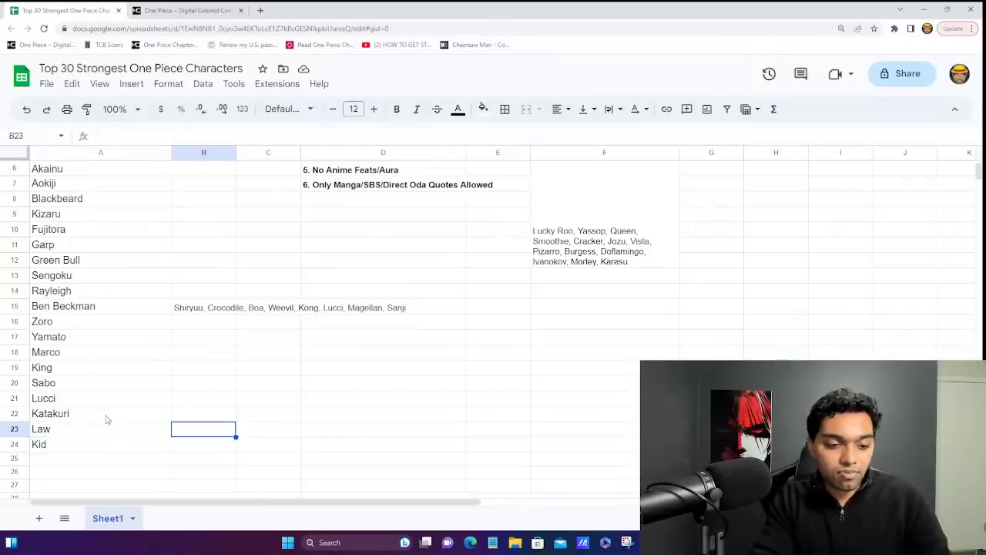
key(Left)
key(Right)
key(Left)
key(Up)
key(Down)
key(Down)
key(Right)
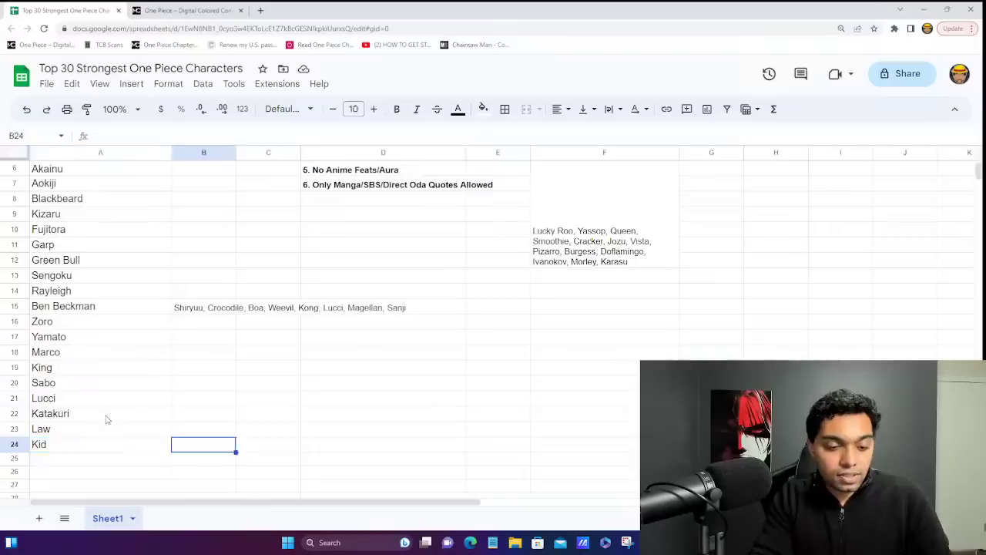
key(Left)
key(Up)
key(Up)
key(Down)
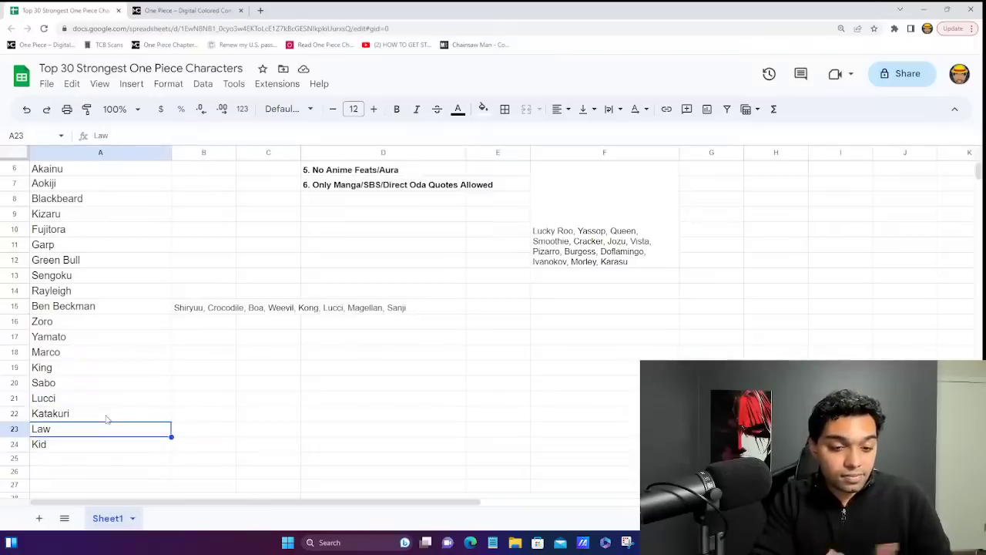
key(Right)
key(Left)
key(Up)
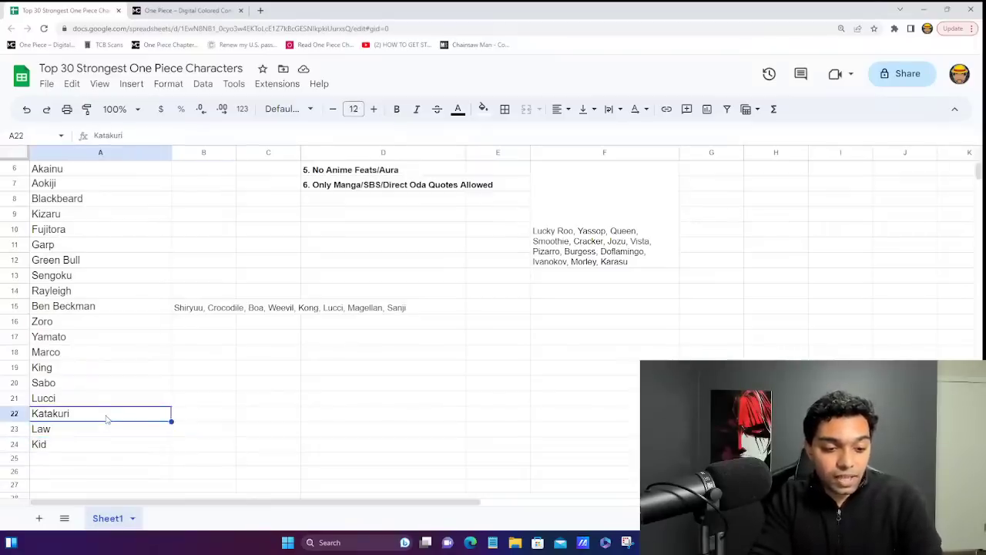
key(Down)
key(Right)
key(Left)
key(Up)
key(Down)
key(Up)
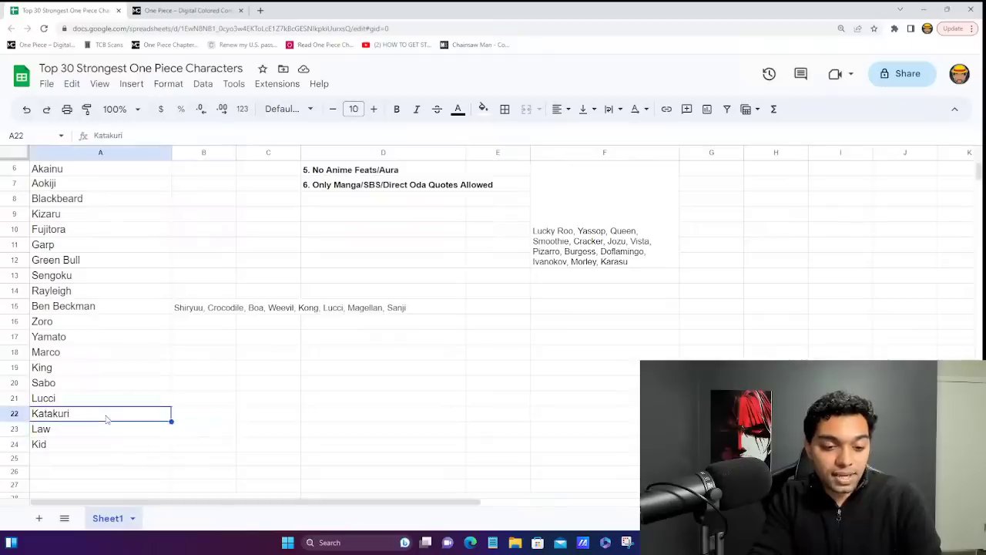
key(Down)
key(Right)
key(Up)
key(Left)
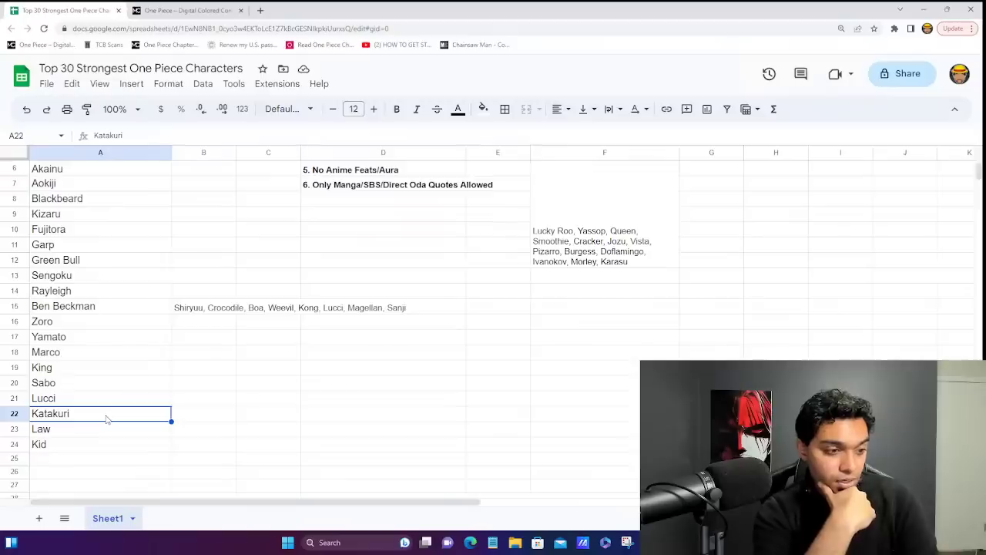
key(Down)
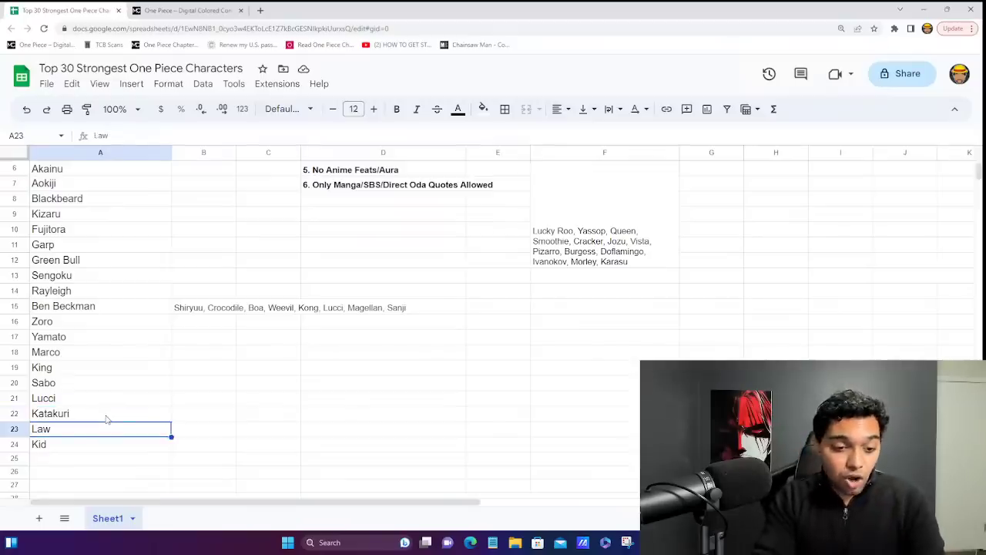
key(Up)
key(Down)
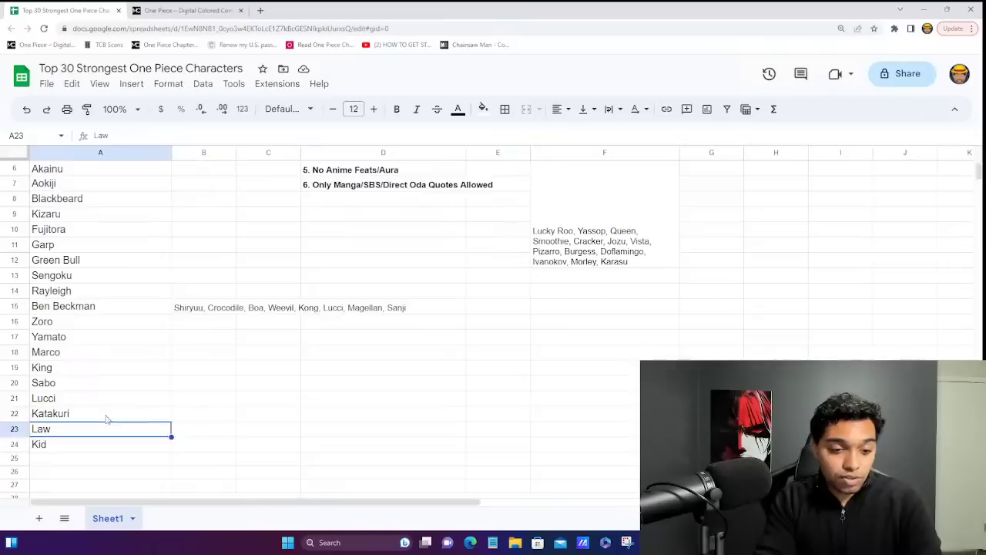
key(Down)
key(Up)
key(Up)
key(Down)
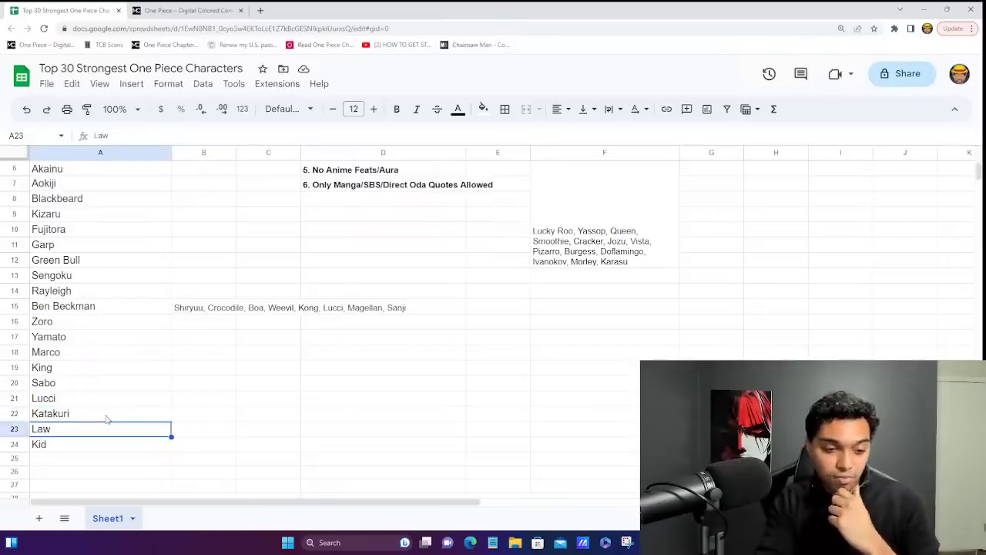
key(Down)
key(Down)
key(Up)
key(Up)
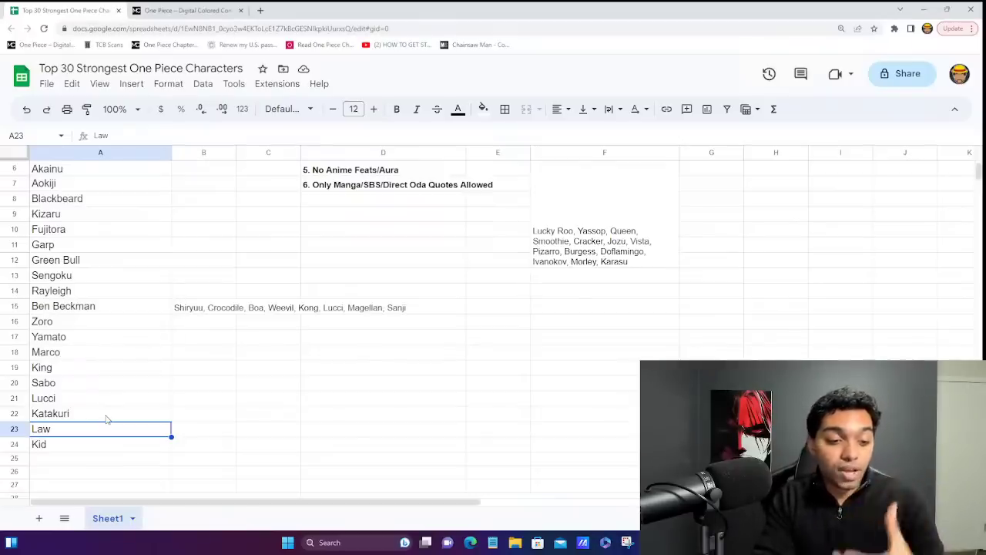
key(Down)
key(Up)
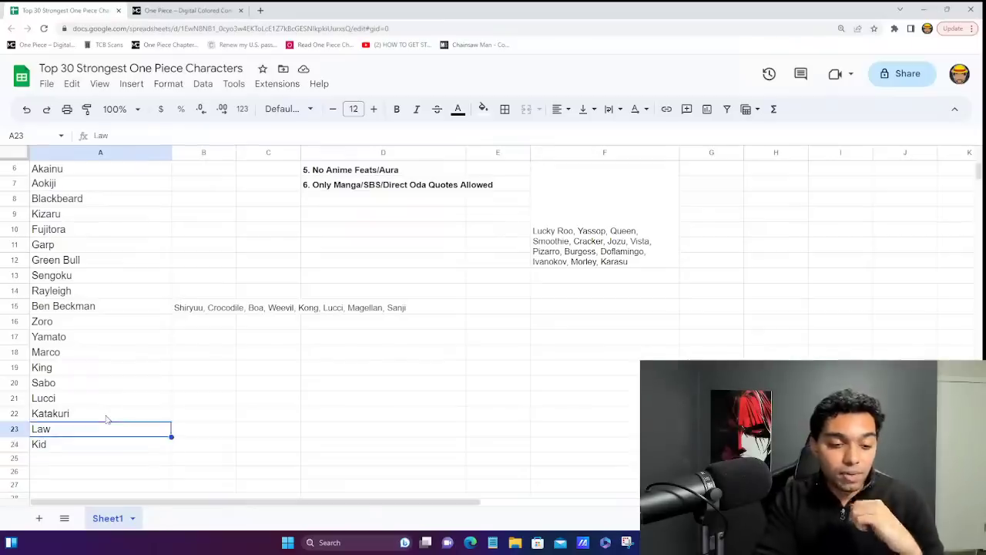
key(Down)
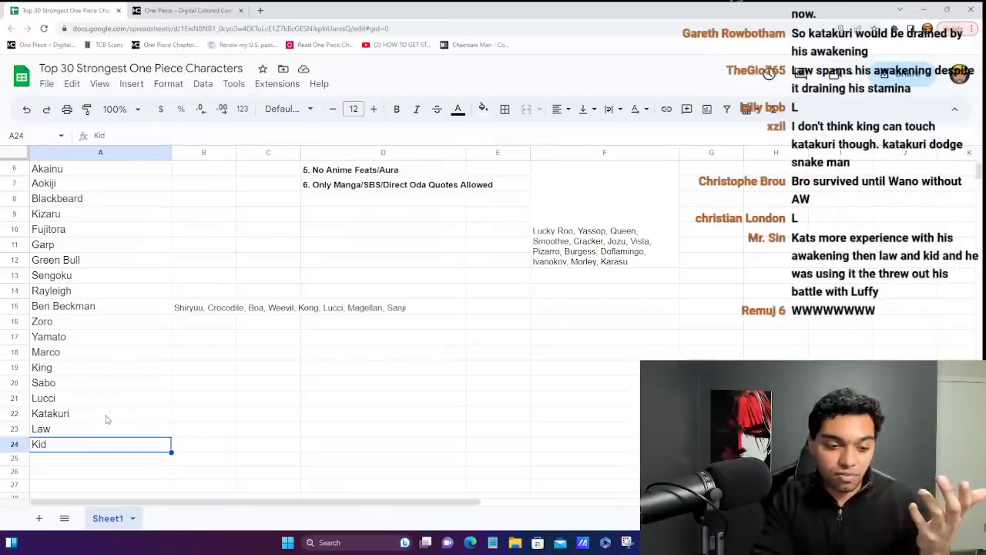
key(Up)
key(Up)
key(Up)
key(Up)
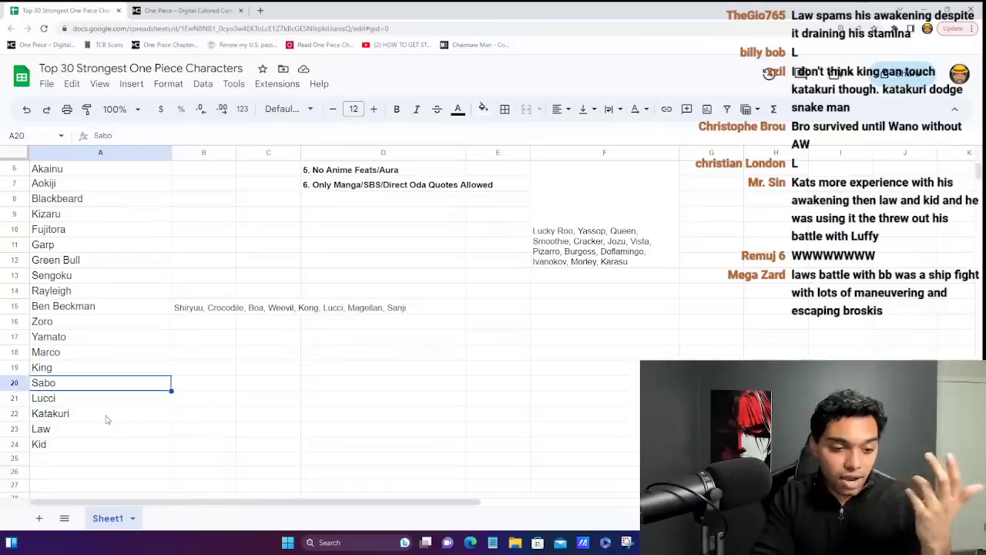
key(Up)
key(Down)
key(Down)
key(Down)
key(Up)
key(Up)
key(Up)
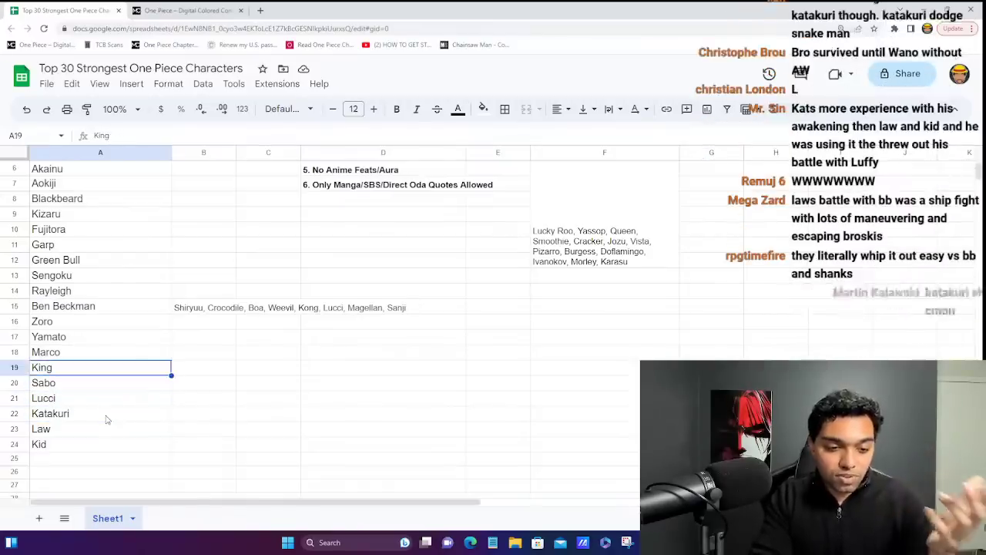
key(Up)
key(Down)
key(Down)
key(Down)
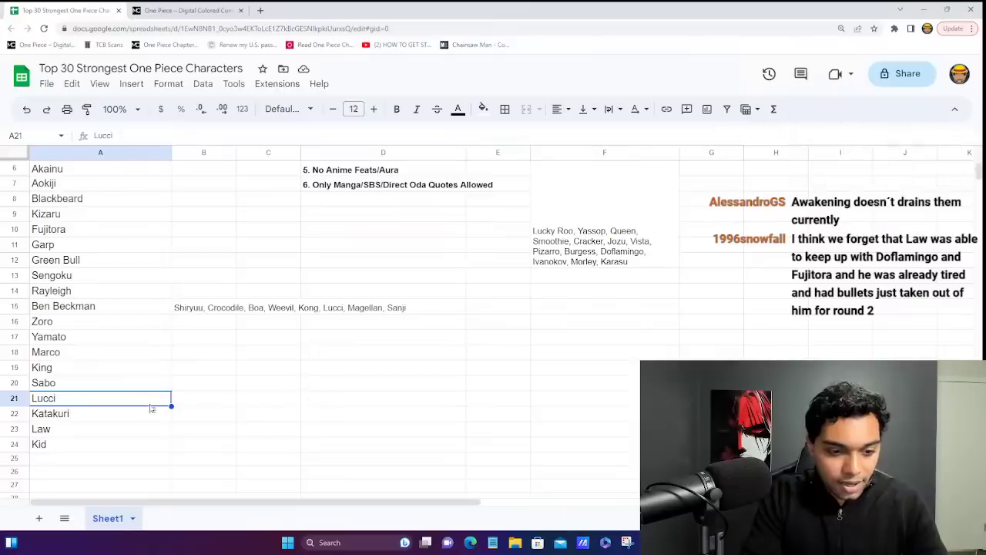
- Enter Shiryuu from the candidate list into row 25 of the ranking, directly below Kid
click(213, 314)
click(67, 463)
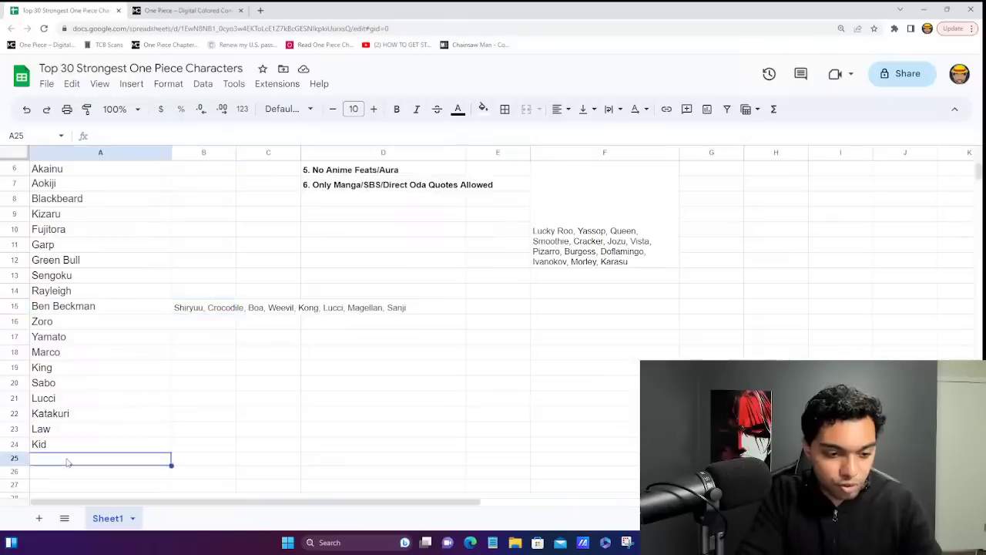
text(Shiryuu)
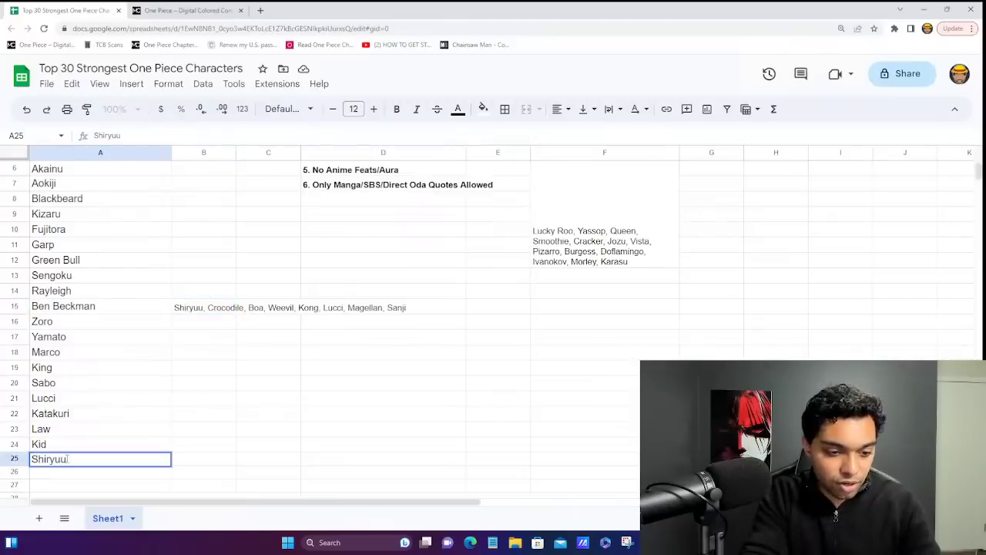
key(Return)
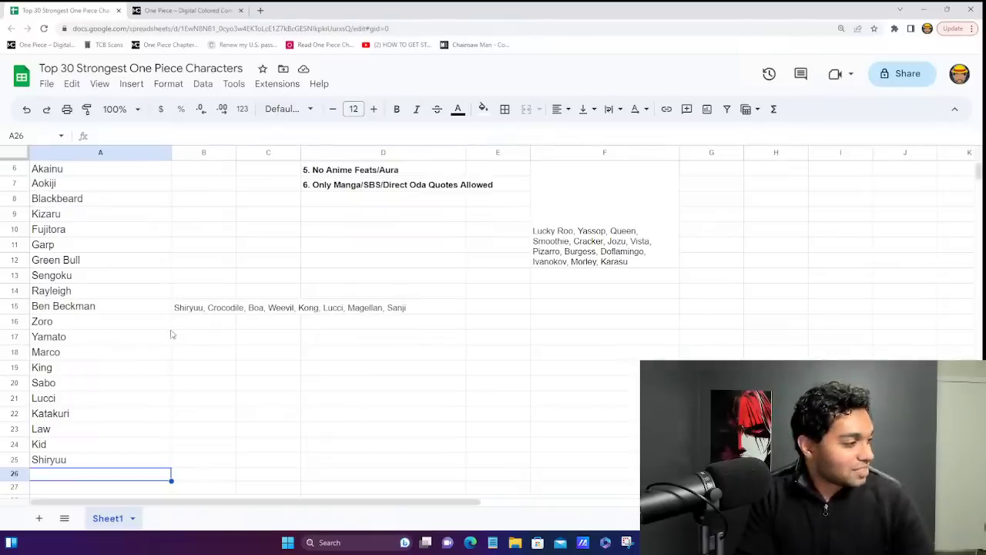
key(Up)
key(Up)
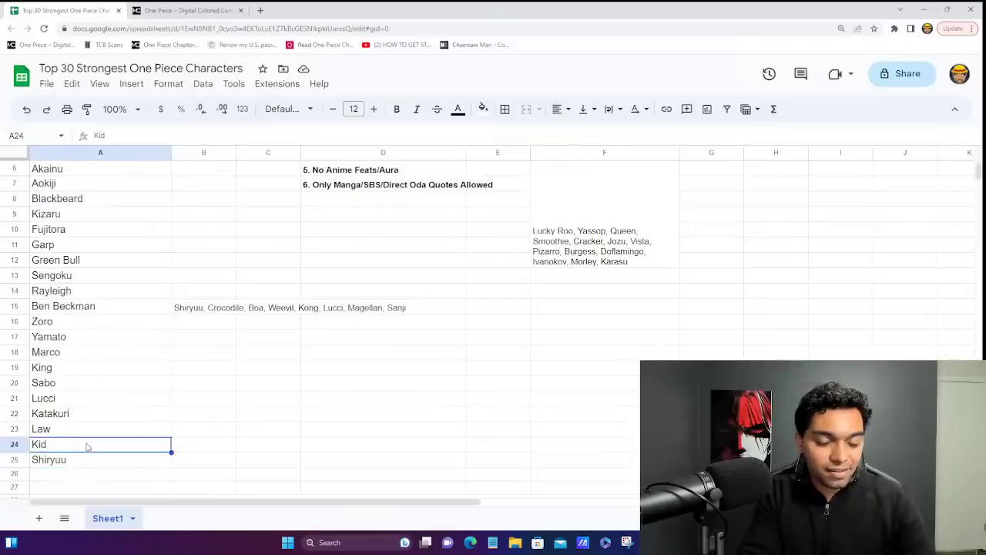
key(Down)
key(Right)
key(Up)
key(Left)
key(Up)
key(Up)
key(Up)
key(Up)
key(Up)
key(Up)
key(Up)
key(Up)
key(Up)
key(Up)
key(Up)
key(Up)
key(Up)
key(Up)
key(Up)
key(Up)
key(Up)
key(Up)
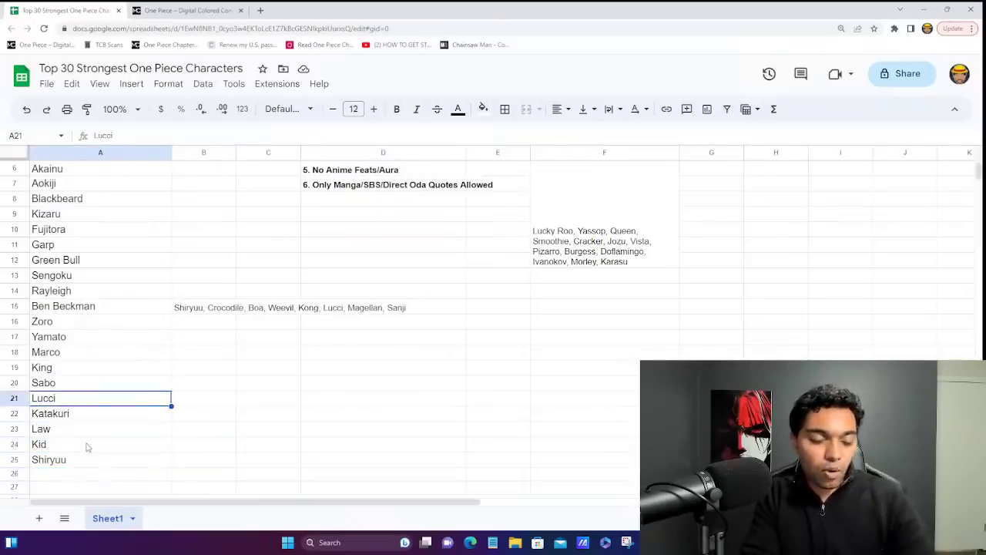
key(Right)
key(Down)
key(Left)
key(Down)
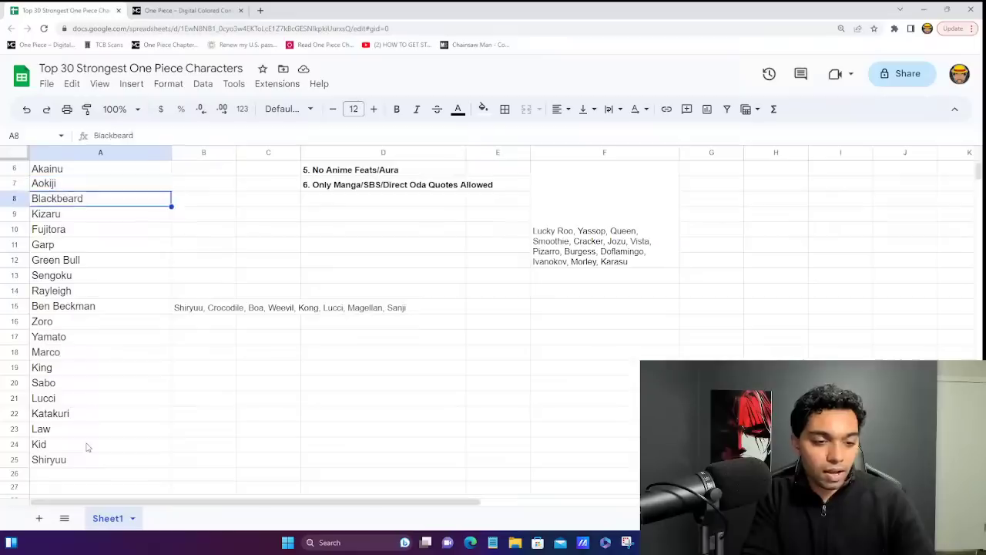
key(Down)
key(Down)
key(Down)
key(Down)
key(Down)
key(Down)
key(Down)
key(Down)
key(Down)
key(Down)
key(Down)
key(Down)
key(Down)
key(Down)
key(Down)
key(Right)
key(Up)
key(Up)
key(Up)
key(Up)
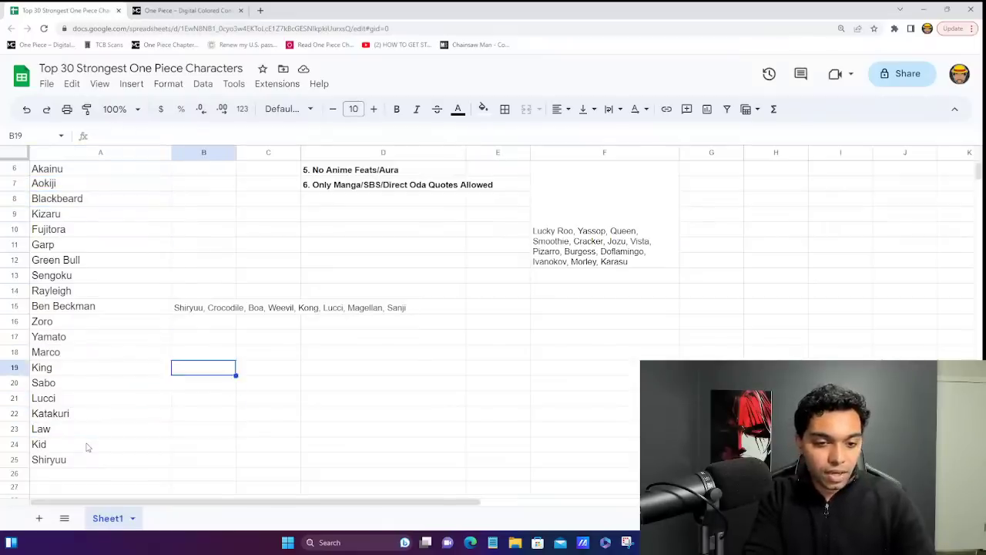
- Open the candidate list in cell B15 for editing and select all of its names
double_click(193, 307)
drag(193, 307, 403, 305)
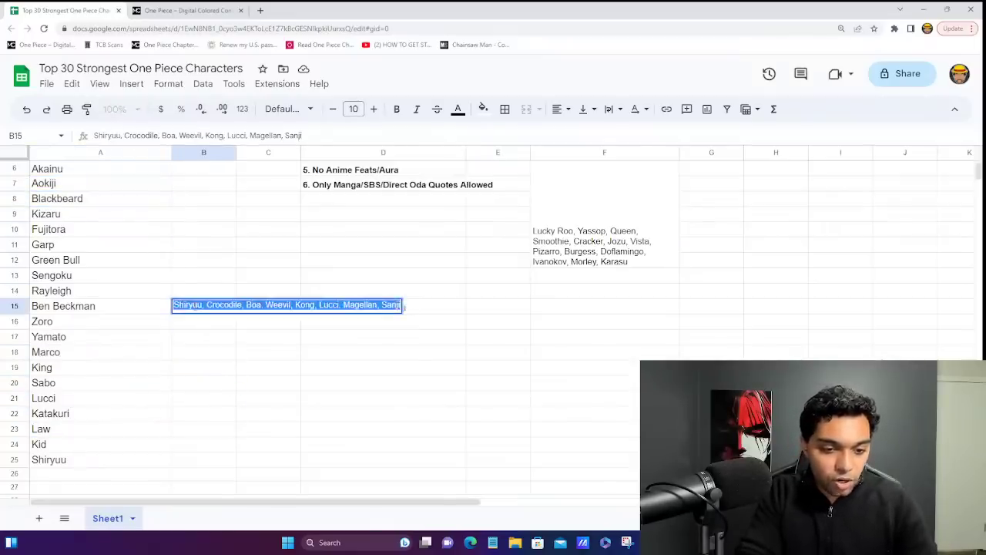
- Remove Shiryuu from the comma-separated list of candidates in cell B15
click(205, 306)
key(BackSpace)
key(BackSpace)
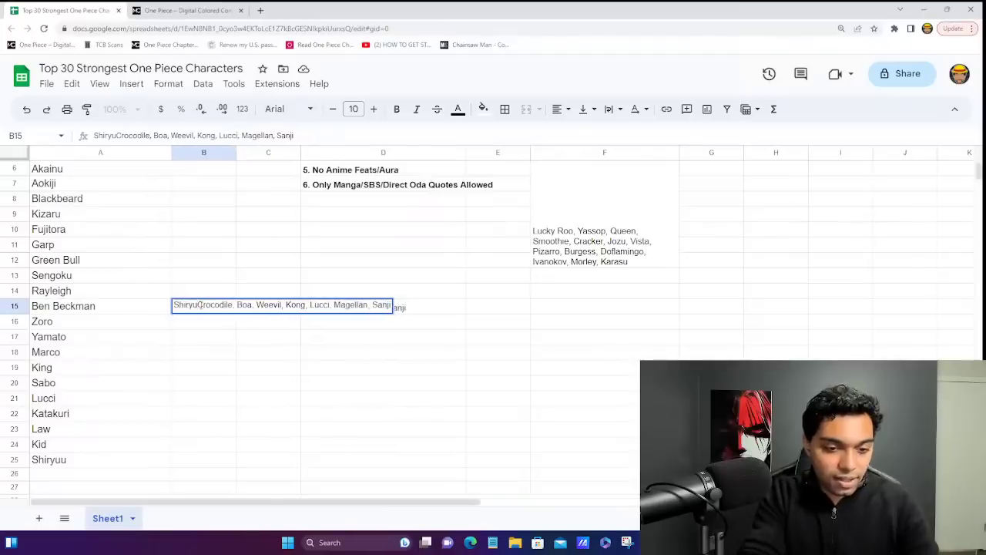
key(Return)
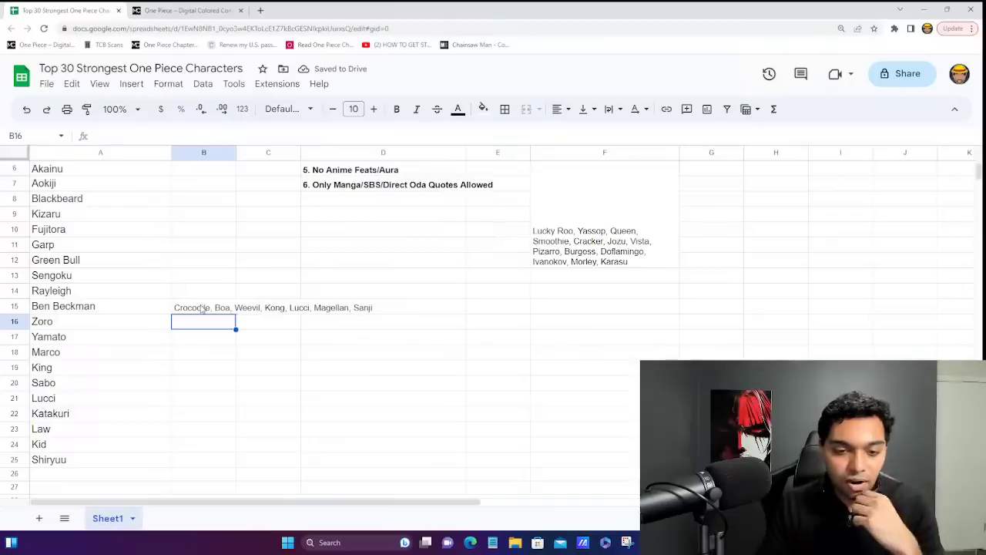
- Remove Lucci and Magellan from the candidate list in B15, leaving Crocodile, Boa, Weevil, Kong, Sanji
double_click(205, 312)
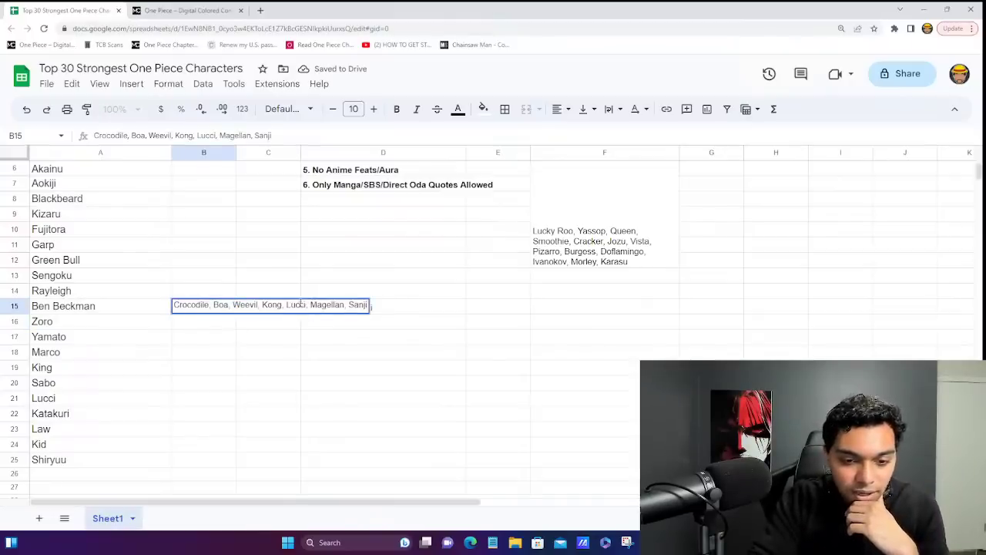
double_click(298, 305)
key(BackSpace)
double_click(300, 305)
key(BackSpace)
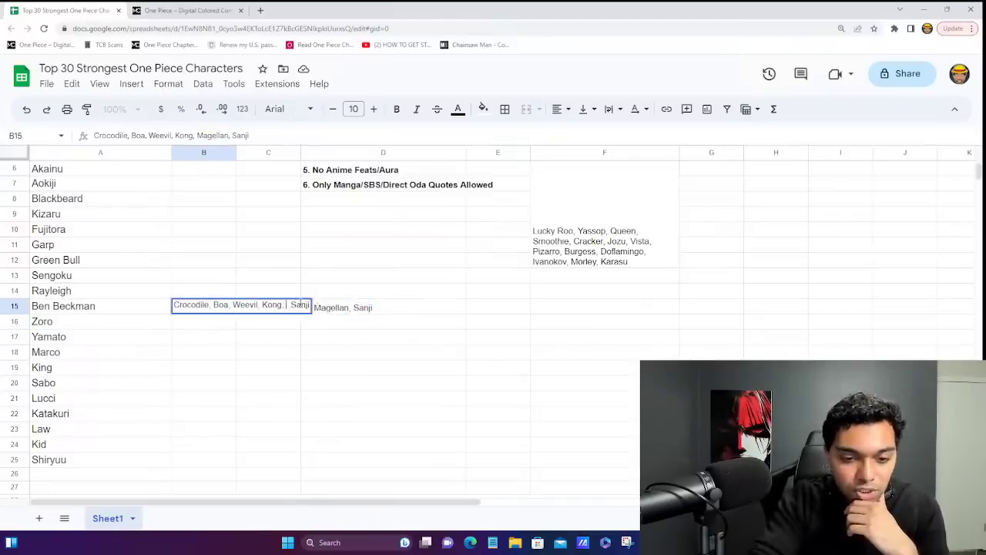
key(BackSpace)
double_click(298, 304)
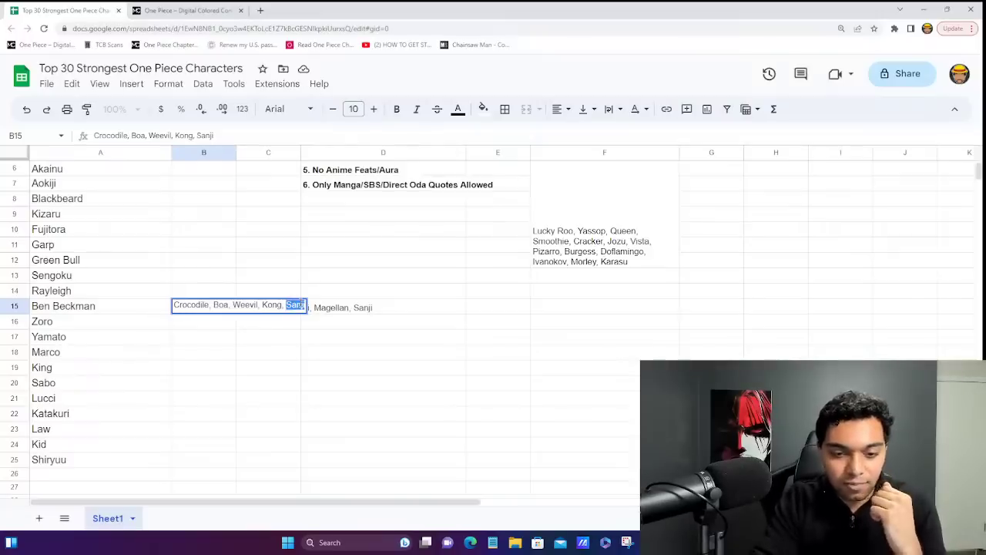
click(214, 323)
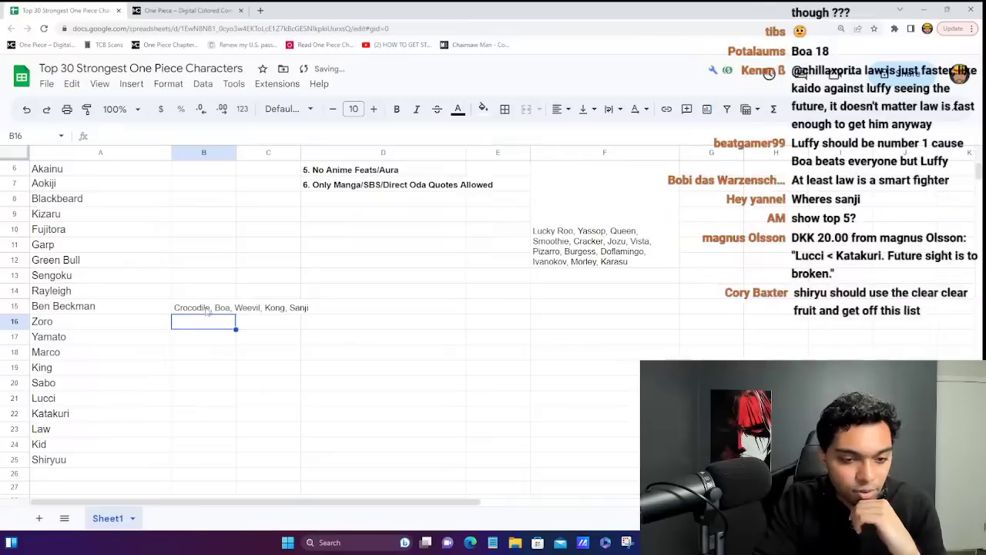
click(222, 311)
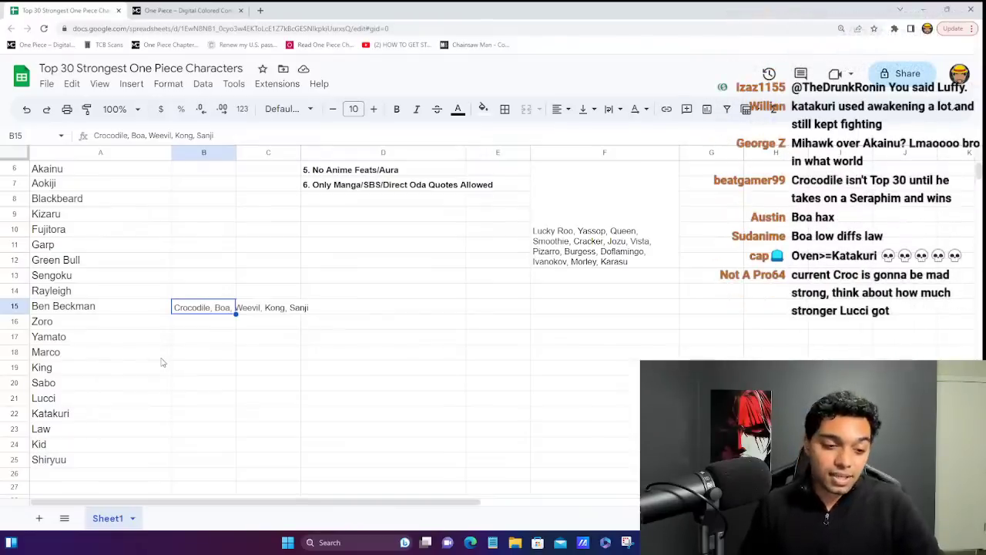
- Move the Kid and Shiryuu entries from A24:A25 down to A26:A27 in the ranking column
click(85, 445)
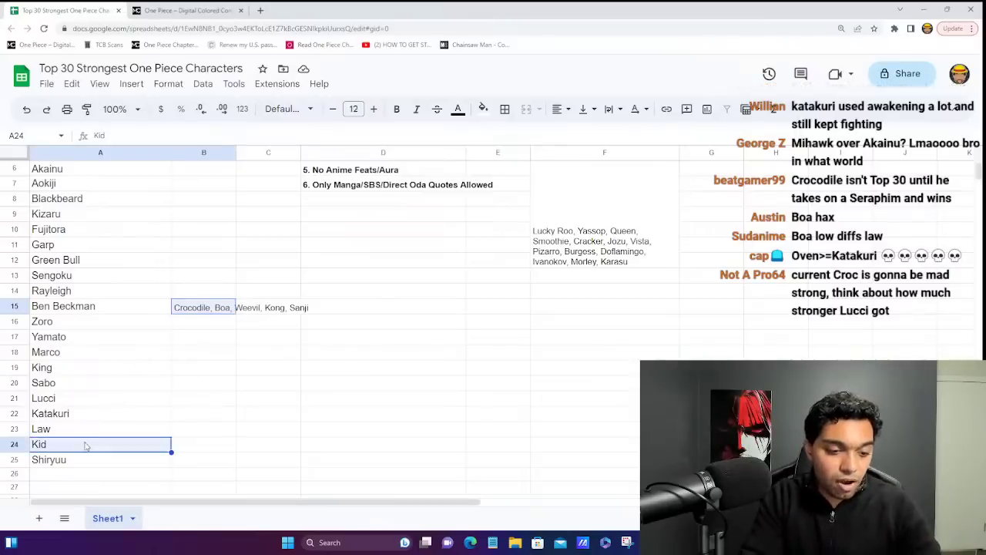
shift+click(78, 464)
key(ctrl+c)
click(69, 475)
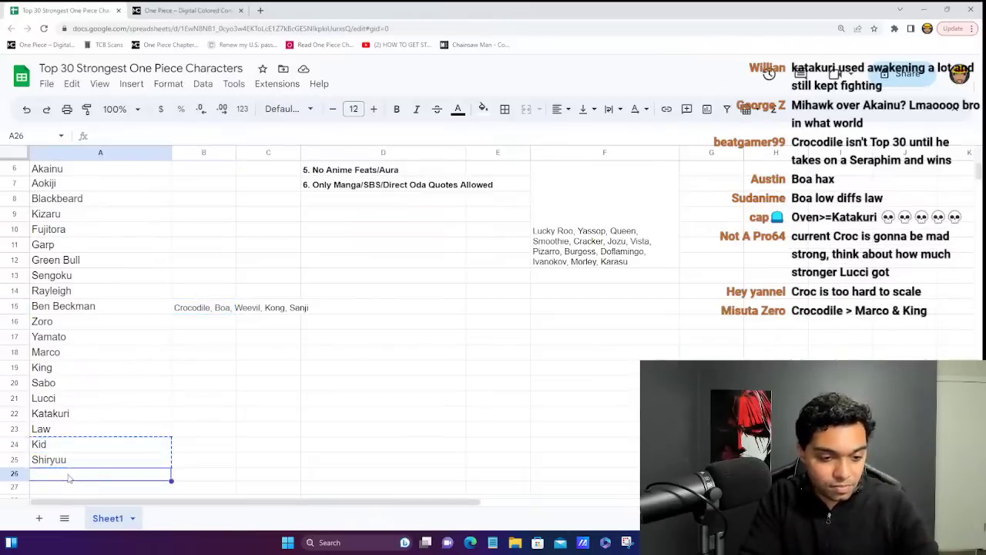
key(ctrl+v)
- Enter Crocodile in cell A24, directly below Law
click(67, 443)
text(Cro)
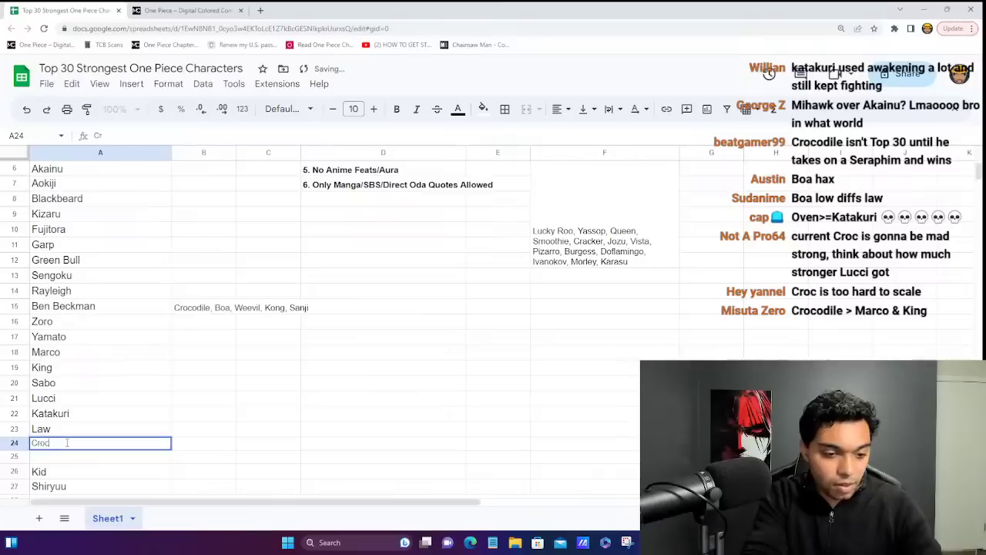
key(BackSpace)
key(BackSpace)
text(rocodile)
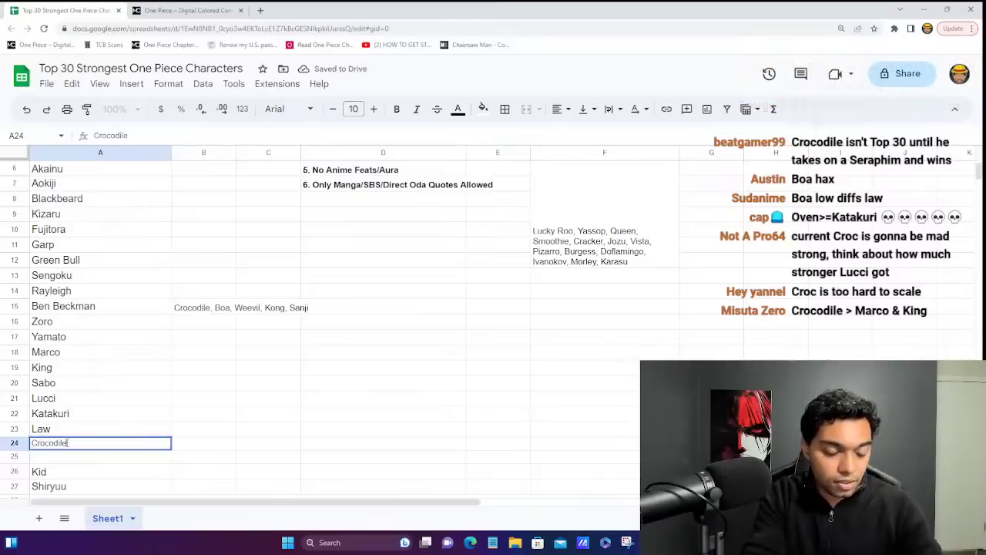
- Try to copy the Kid and Shiryuu entries up to the cells starting at A25, directly below Crocodile
ctrl+click(58, 473)
shift+click(58, 487)
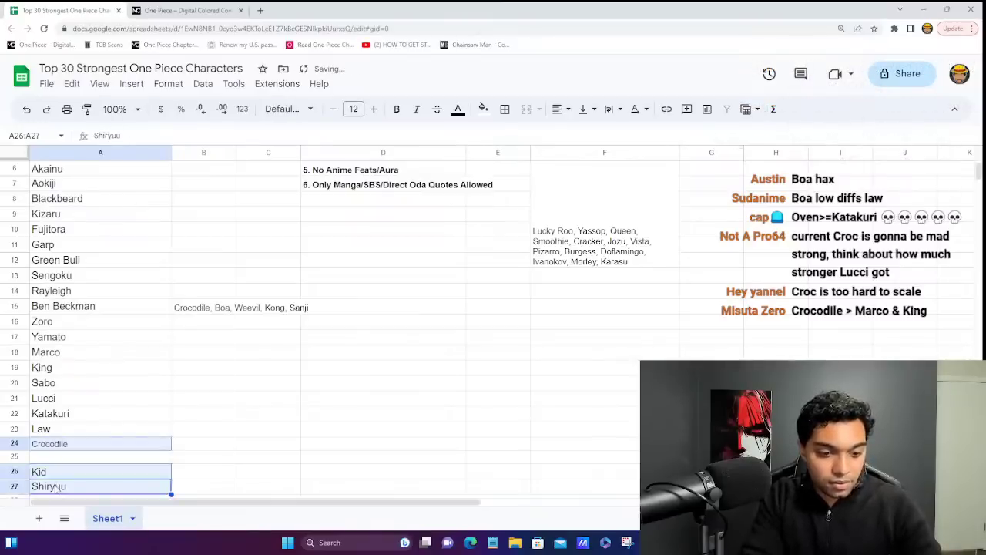
click(61, 457)
key(ctrl+v)
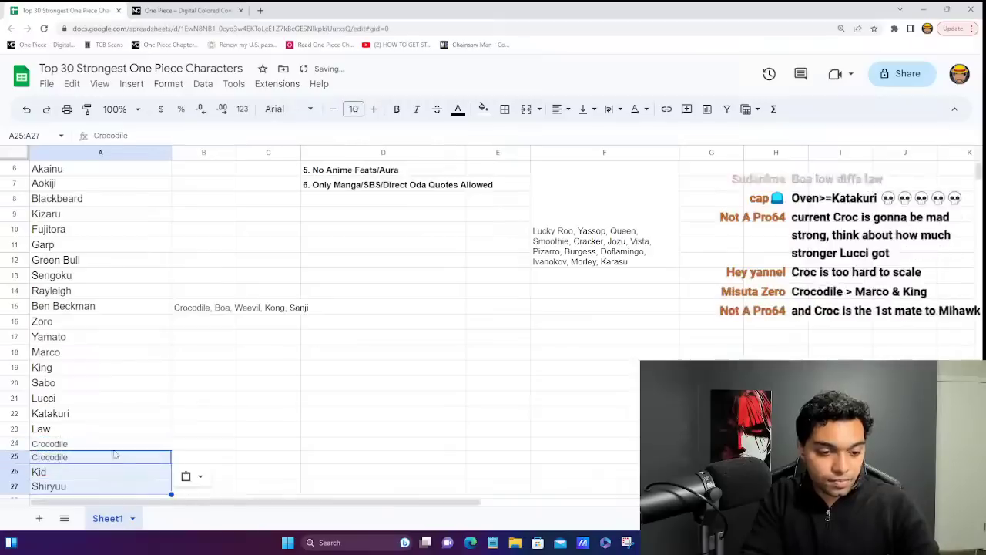
- Enter Kid in A25 and Shiryuu in A26, and clear the duplicate Shiryuu from A27
click(81, 487)
click(73, 459)
text(Kid)
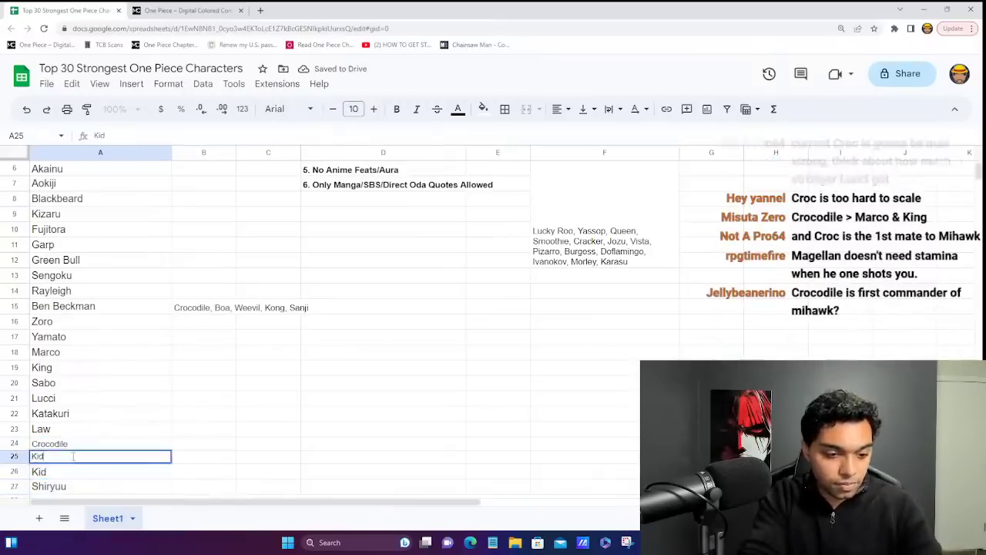
key(Return)
text(Shiryu)
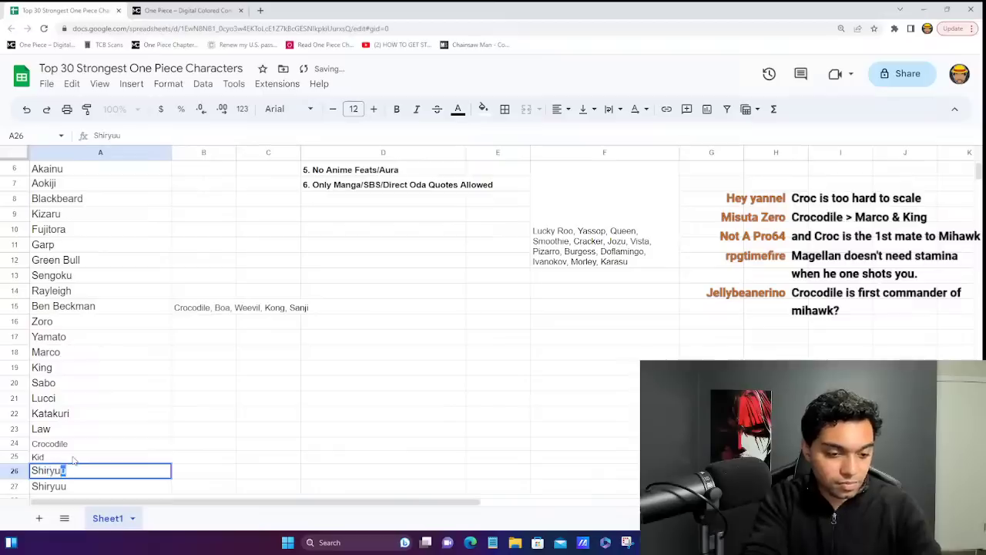
text(u)
key(Return)
key(Delete)
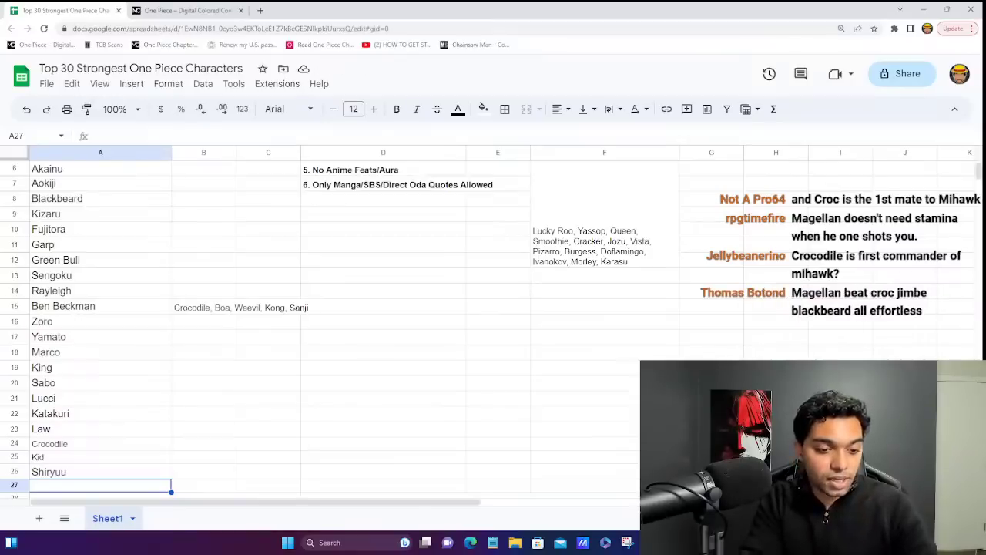
- Set the font size of the Crocodile and Kid cells, A24:A25, to 12
click(131, 445)
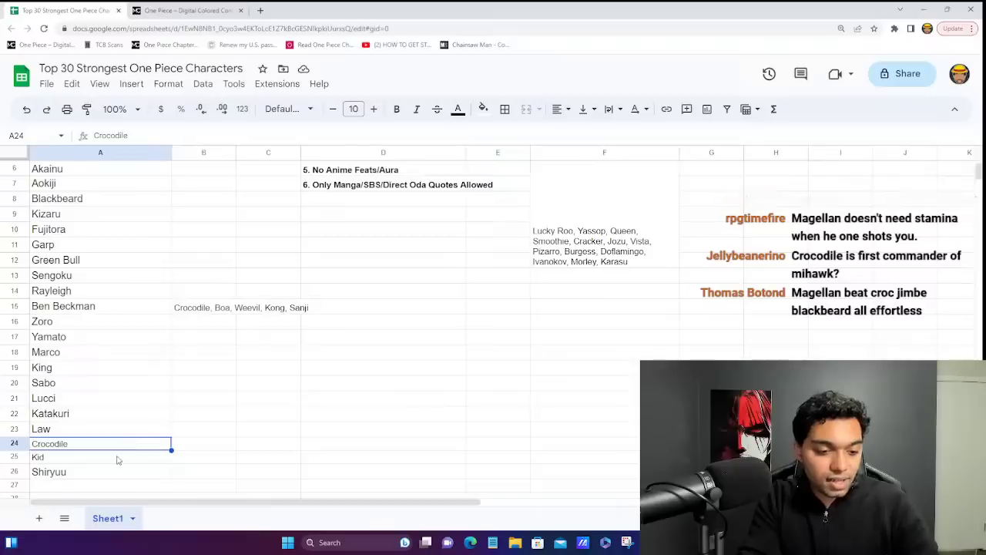
shift+click(116, 459)
click(354, 109)
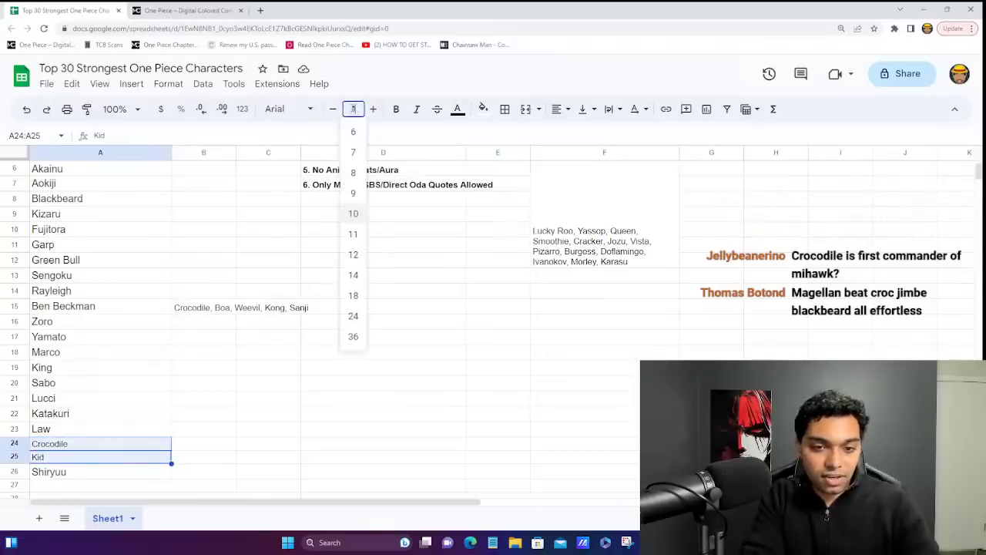
click(354, 256)
click(90, 431)
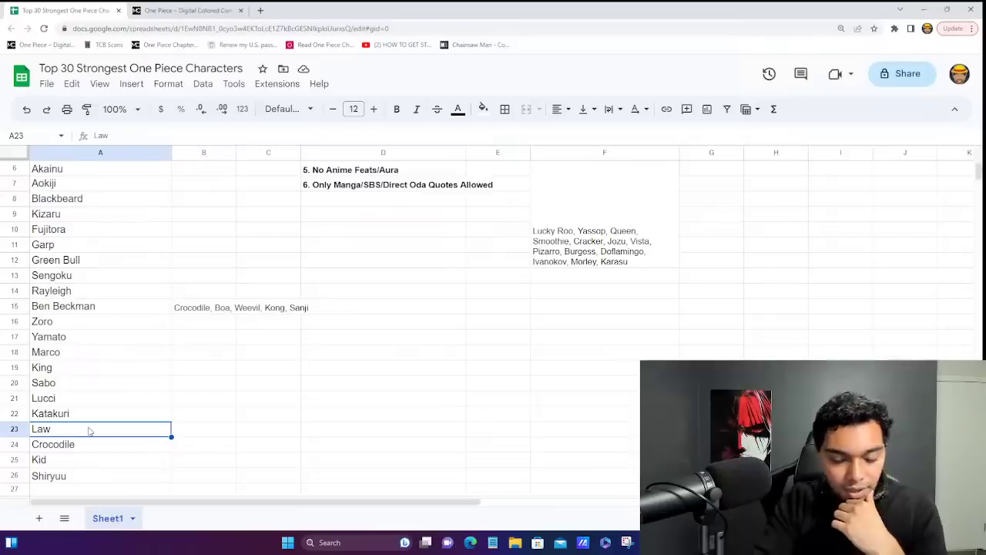
key(Down)
key(Down)
key(Down)
key(Up)
key(Up)
key(Up)
key(Up)
key(Up)
key(Up)
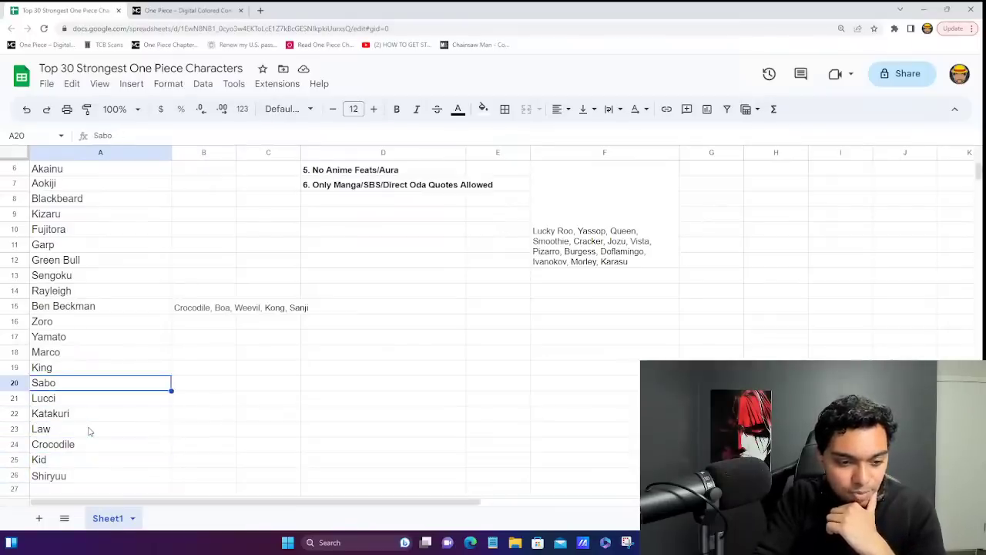
key(Down)
key(Down)
key(Up)
key(Right)
key(Left)
key(Down)
key(Up)
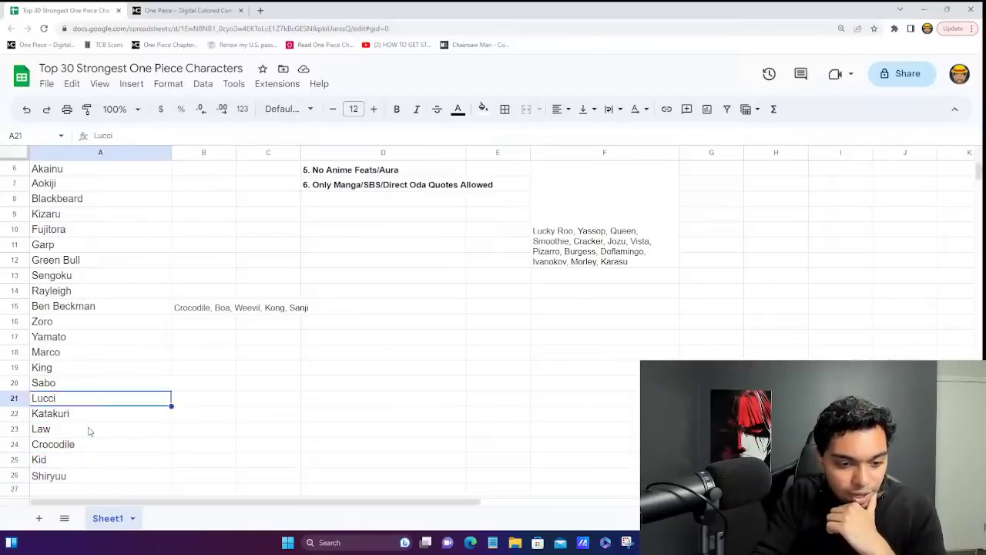
key(Down)
key(Right)
key(Left)
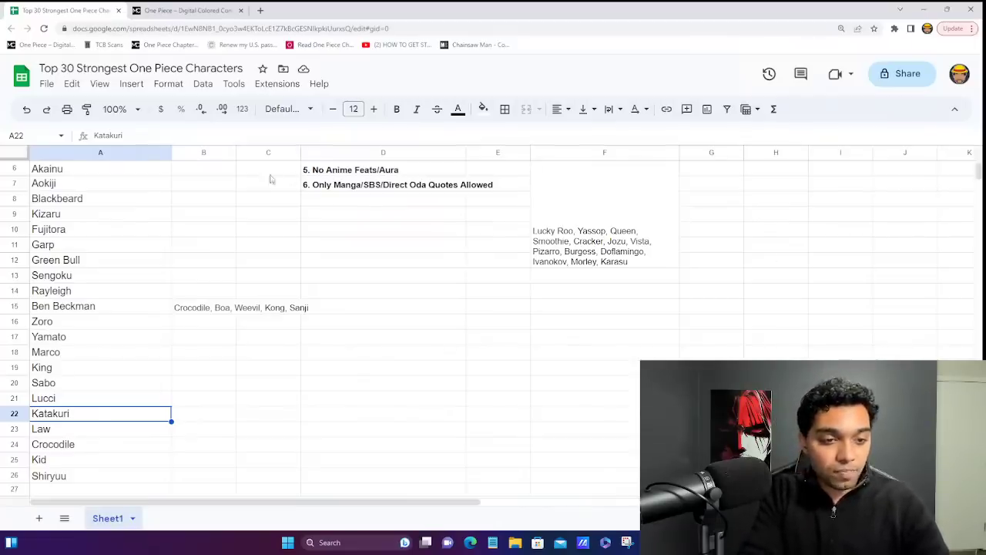
click(80, 231)
scroll(80, 231, up, 2)
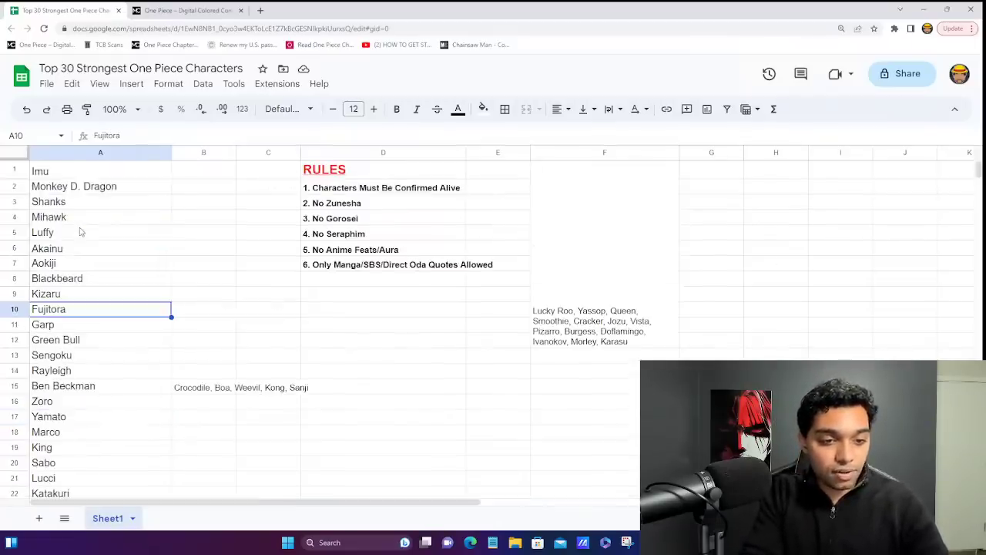
click(69, 296)
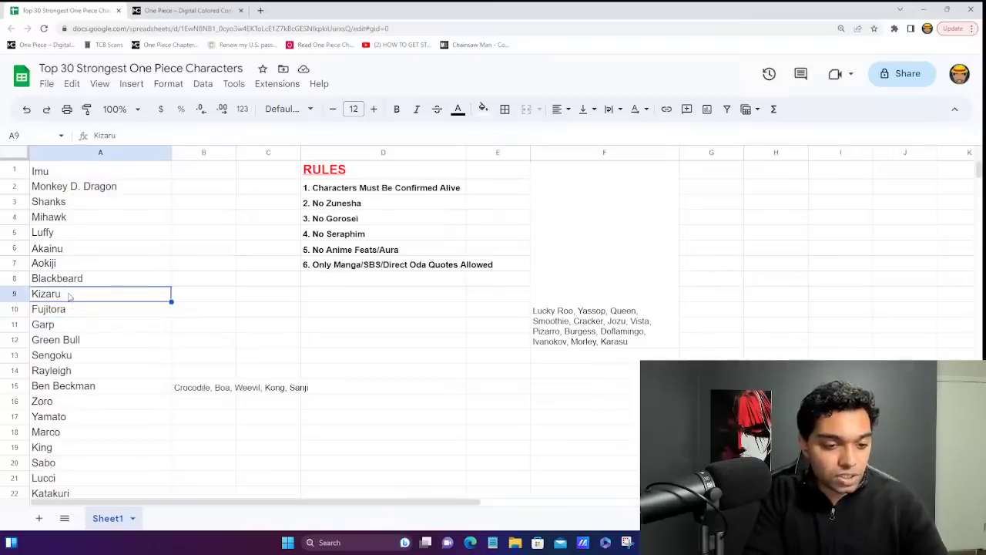
mouse_move(69, 296)
mouse_down()
mouse_move(68, 370)
mouse_move(66, 358)
mouse_up()
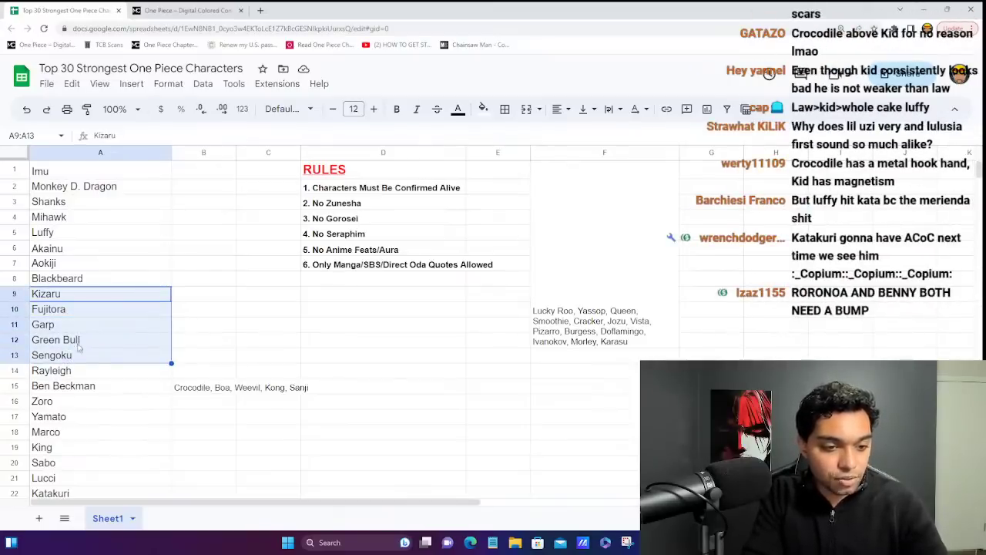
drag(90, 279, 120, 171)
click(81, 300)
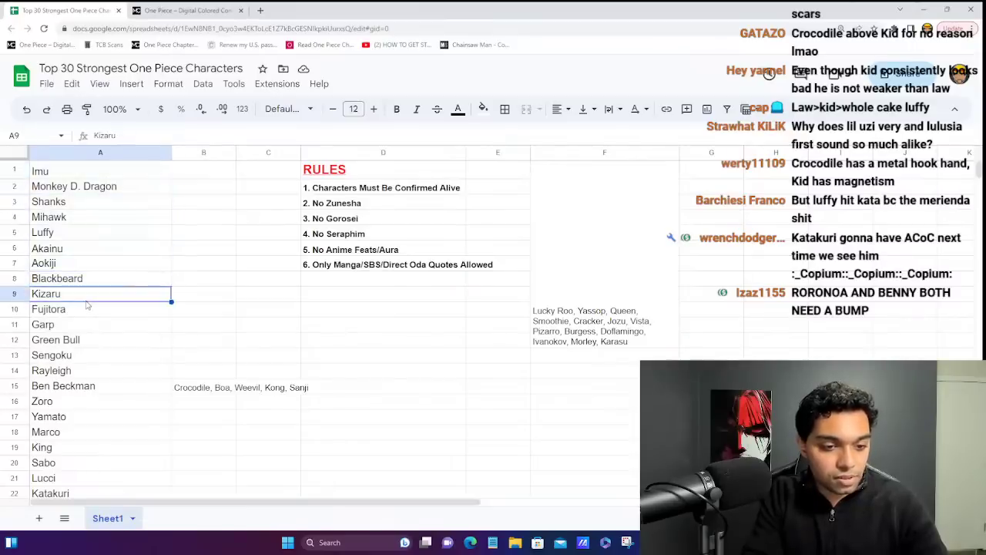
- Swap Luffy and Akainu in the ranking by entering Akainu in A5 and Luffy in A6
click(88, 231)
text(Akainu)
key(Return)
text(L)
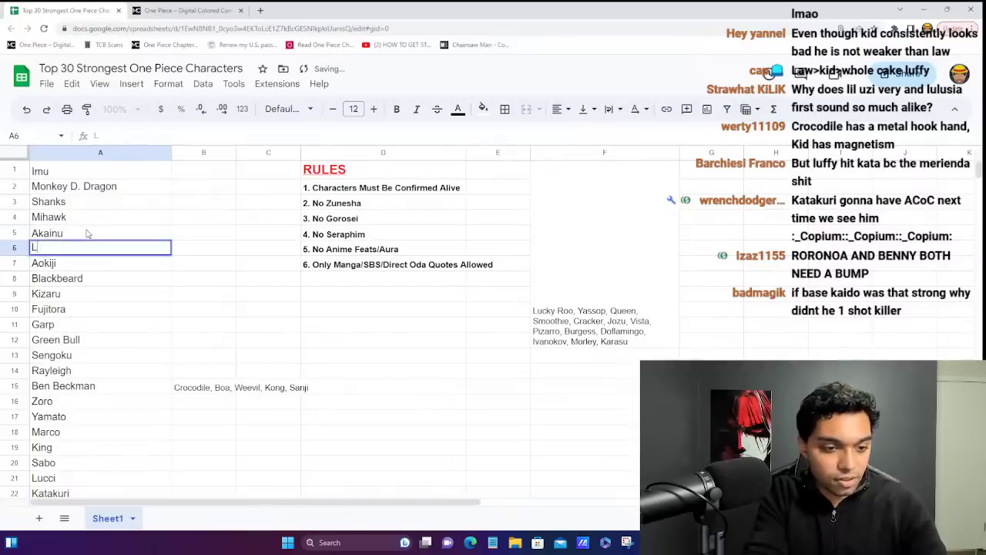
text(uffy)
key(Return)
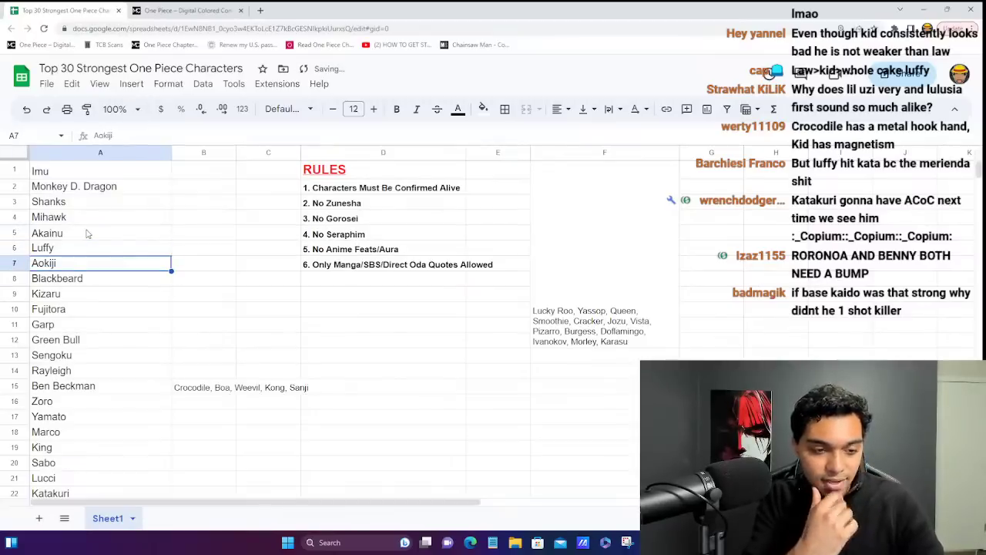
click(88, 232)
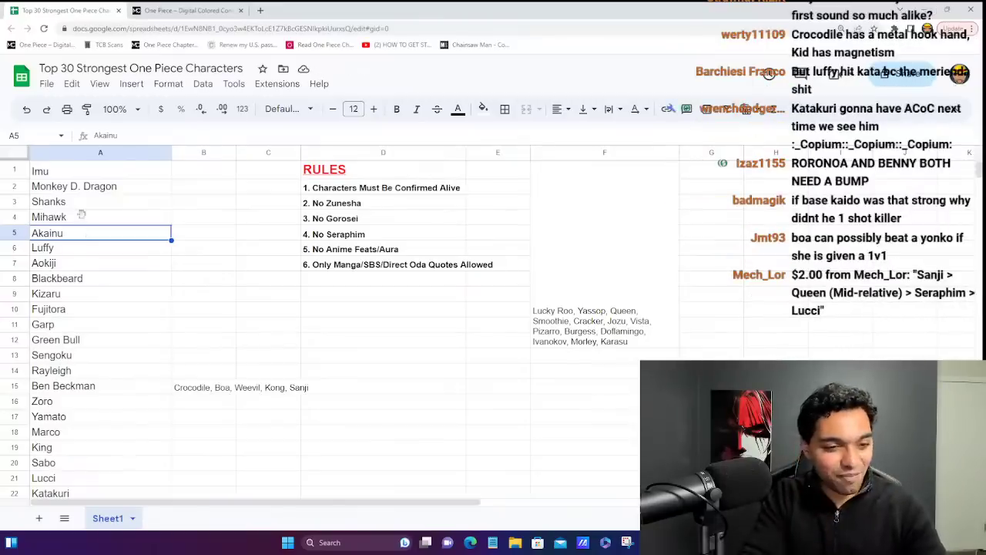
drag(88, 171, 109, 174)
click(75, 252)
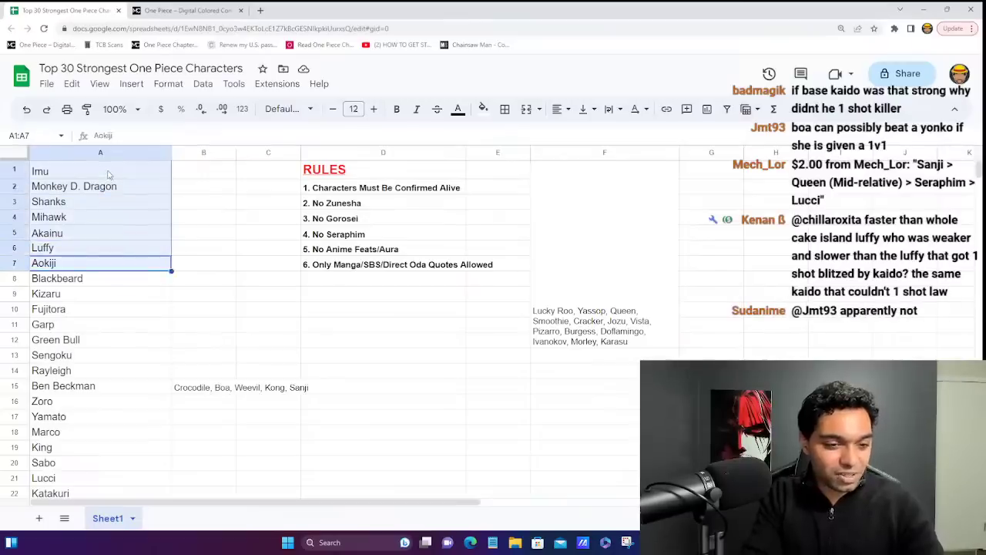
click(68, 309)
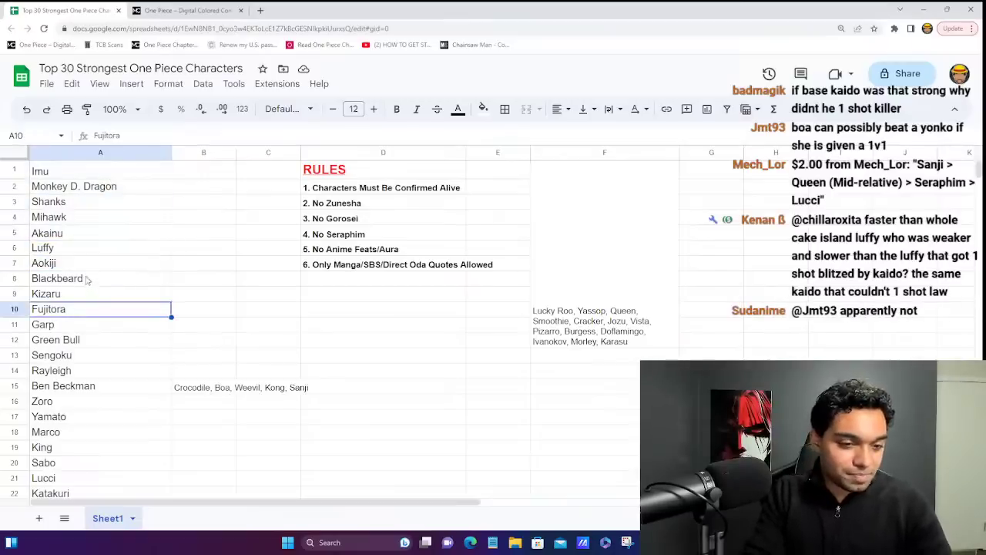
drag(71, 235, 101, 242)
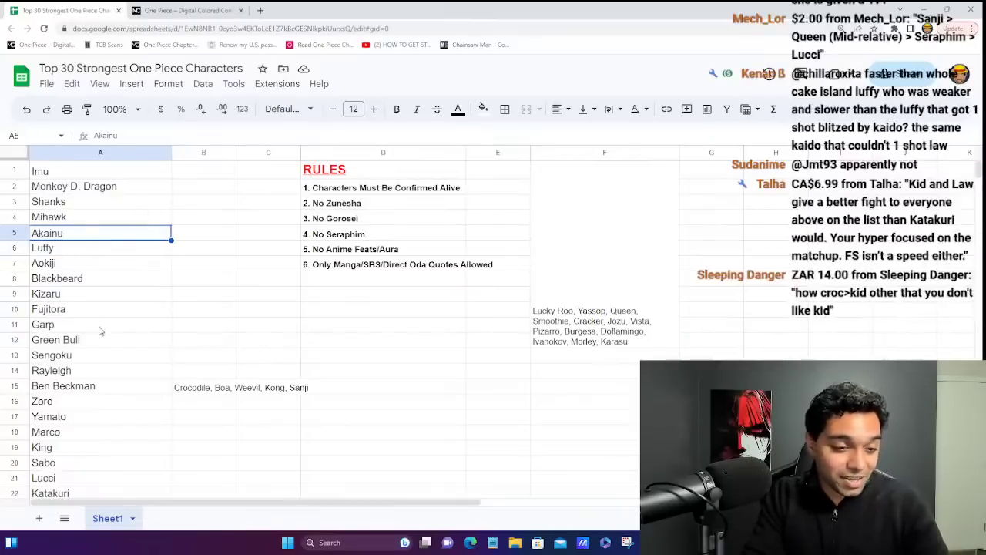
drag(72, 299, 74, 356)
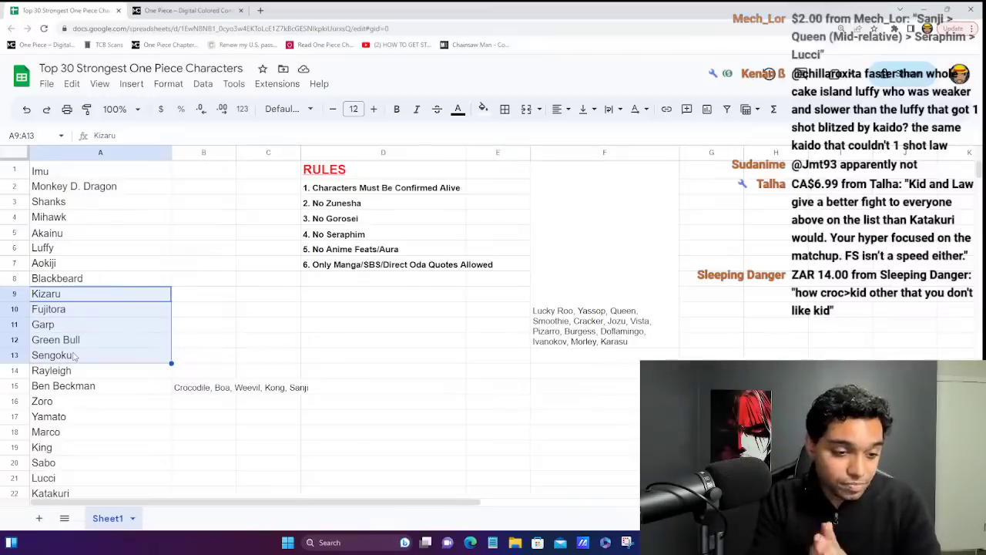
- Move Garp above Kizaru and Fujitora in the ranking by entering Garp in A9, Kizaru in A10 and Fujitora in A11
click(100, 297)
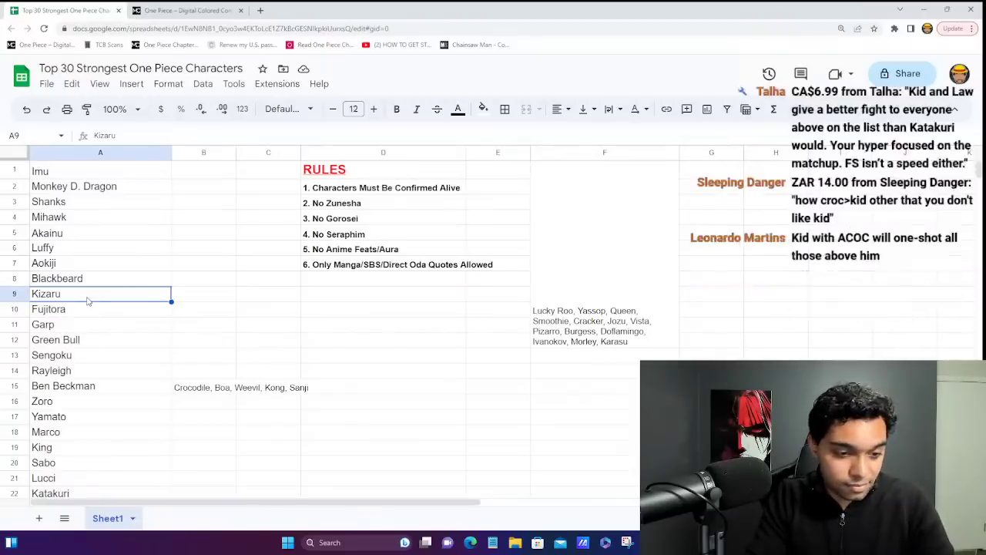
text(Garp)
key(Return)
text(K)
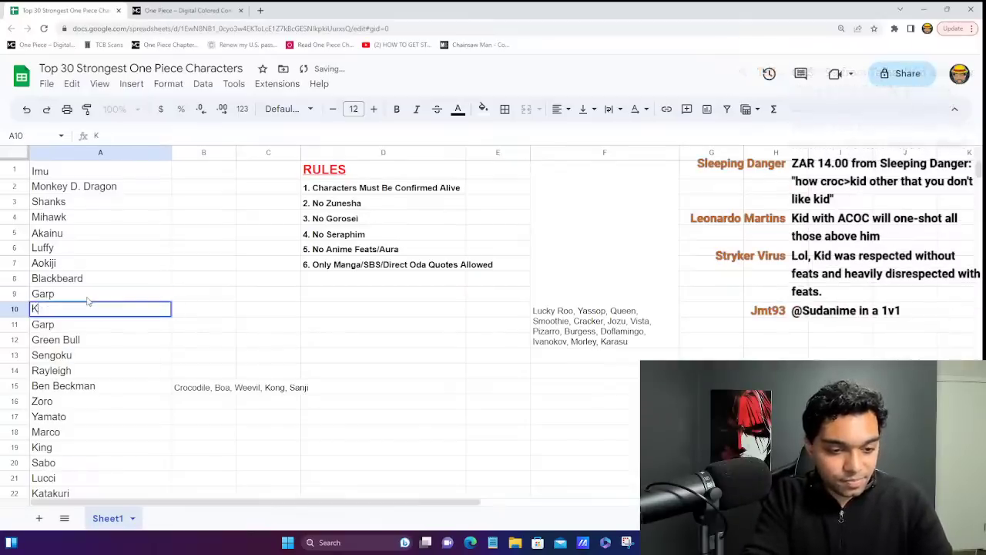
text(izaru)
key(Return)
text(Fujitora)
key(Return)
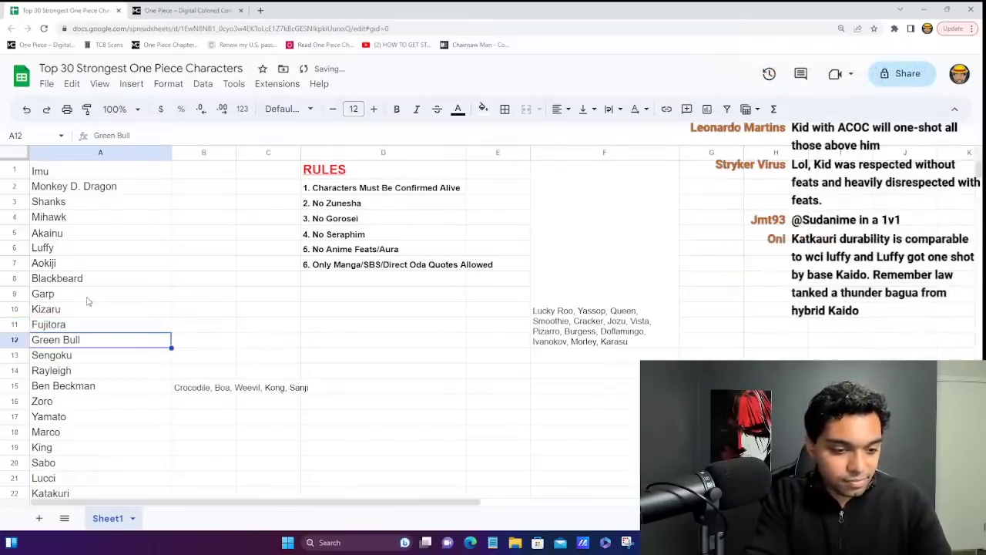
key(Up)
key(Up)
key(Right)
key(Left)
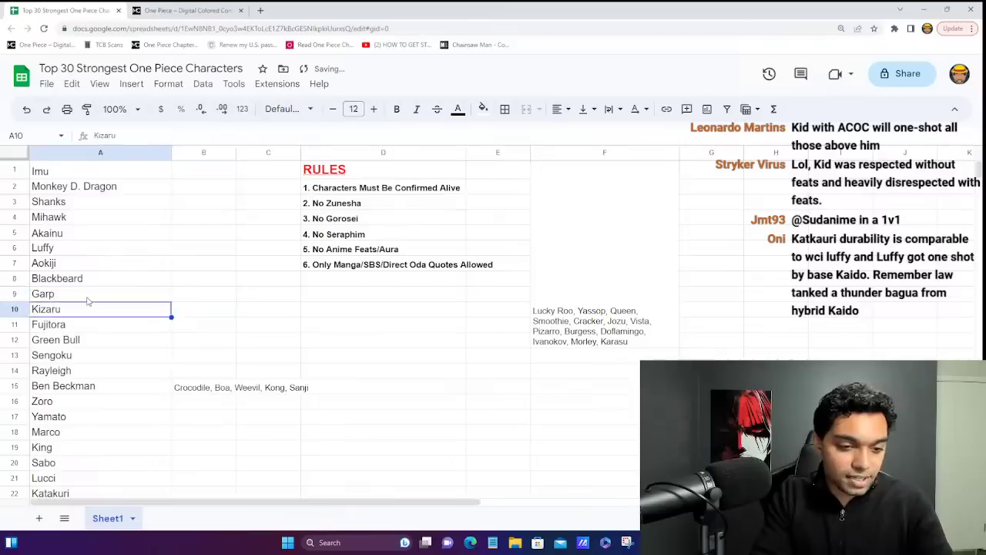
key(Up)
key(Right)
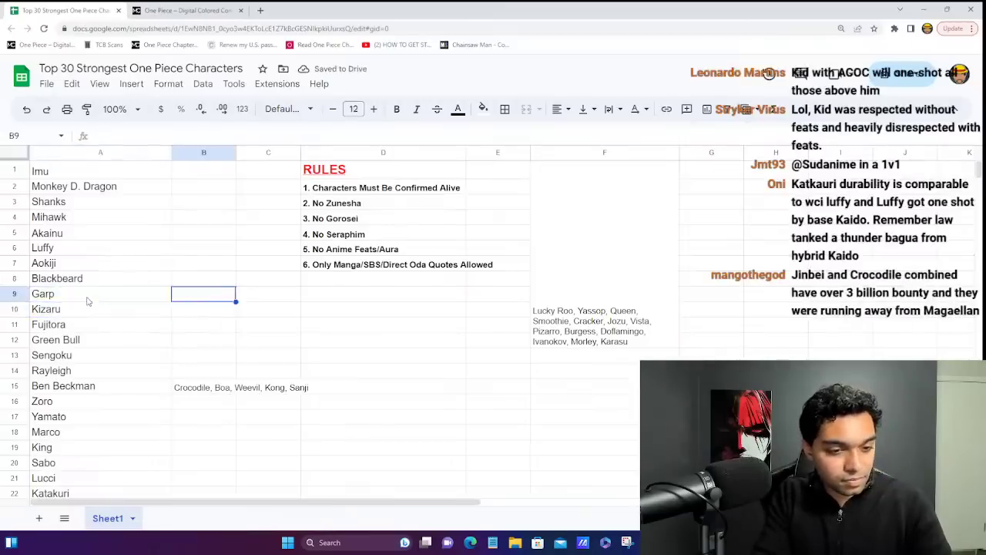
key(Left)
key(Down)
key(Up)
key(Right)
key(Down)
key(Left)
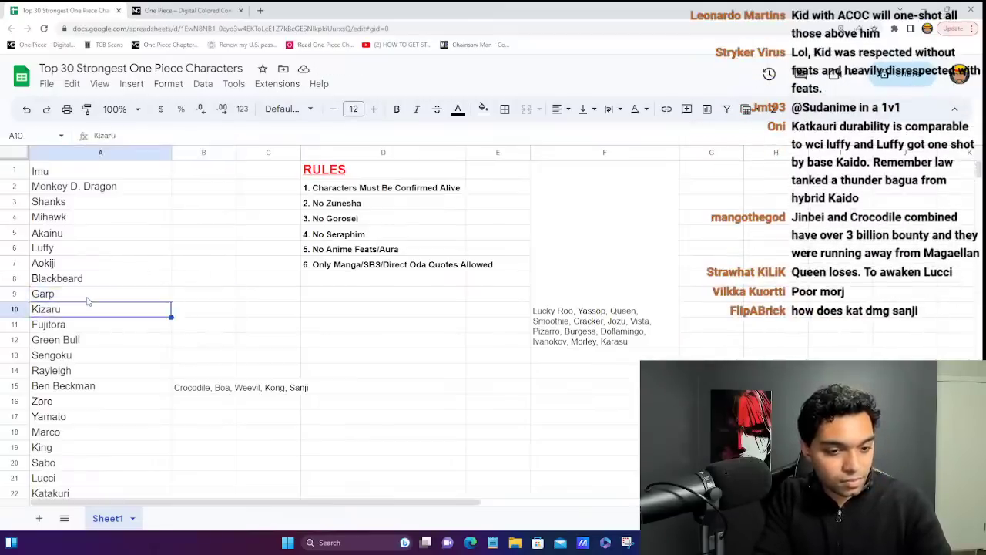
key(Up)
key(Down)
key(Right)
key(Left)
key(Up)
key(Right)
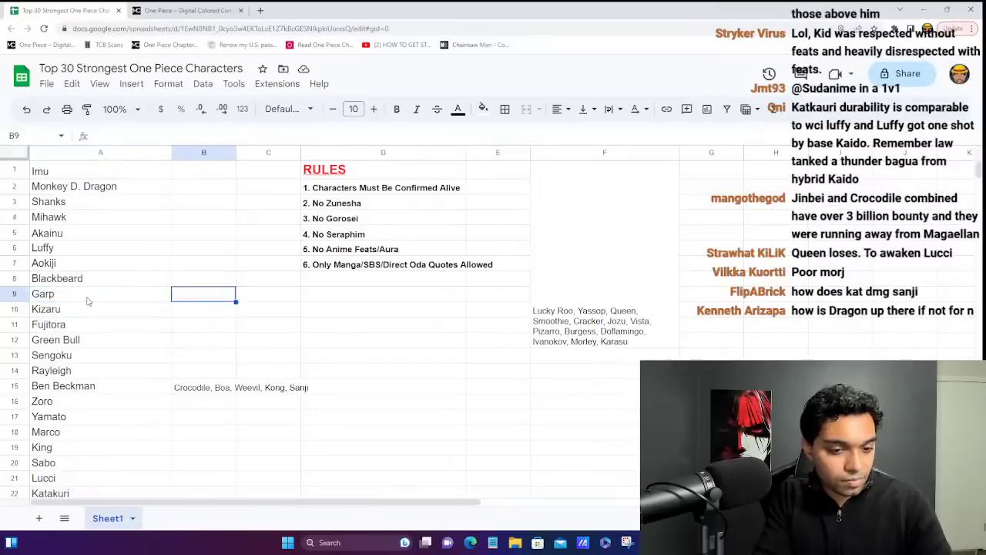
key(Left)
key(Down)
key(Up)
key(Right)
key(Left)
key(Down)
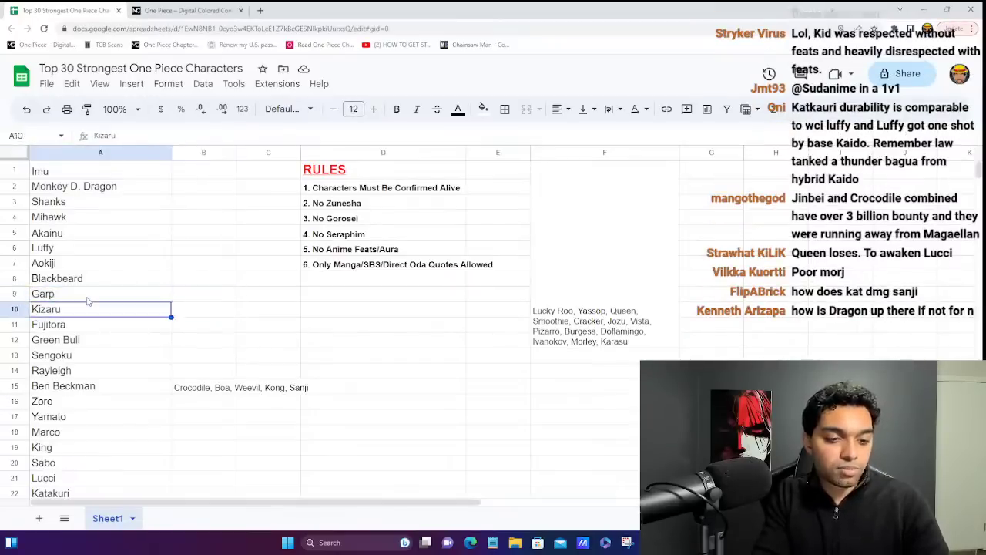
key(Up)
key(Right)
key(Left)
key(Down)
key(Down)
key(Down)
key(Up)
key(Up)
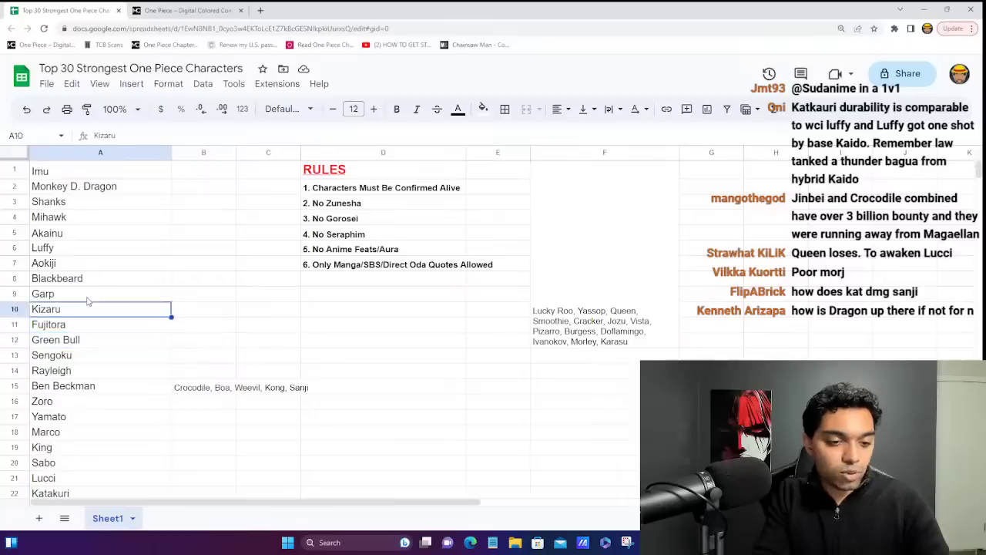
key(Down)
key(Down)
key(Up)
key(Up)
key(Down)
key(Down)
key(Up)
key(Up)
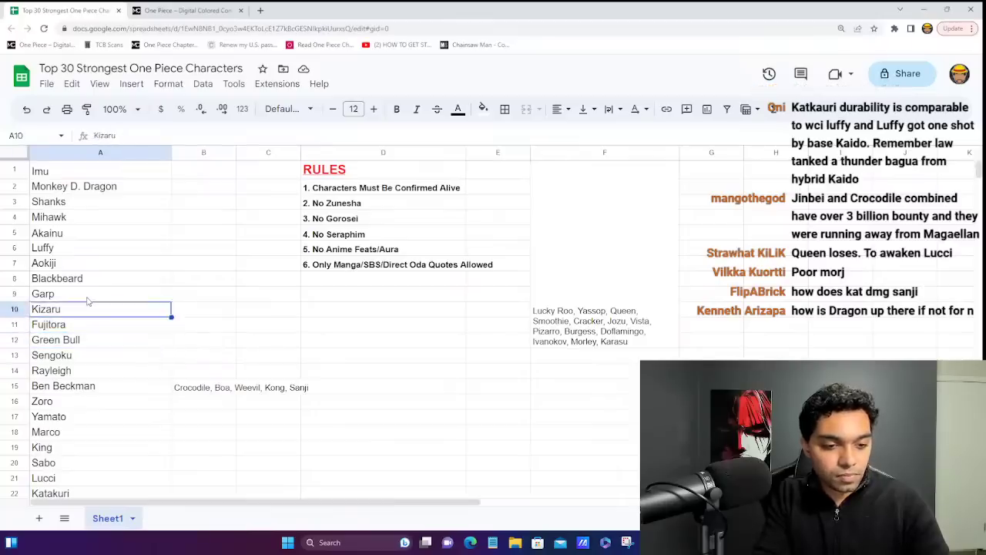
key(Up)
key(Up)
key(Up)
key(Up)
key(Up)
key(Down)
key(Down)
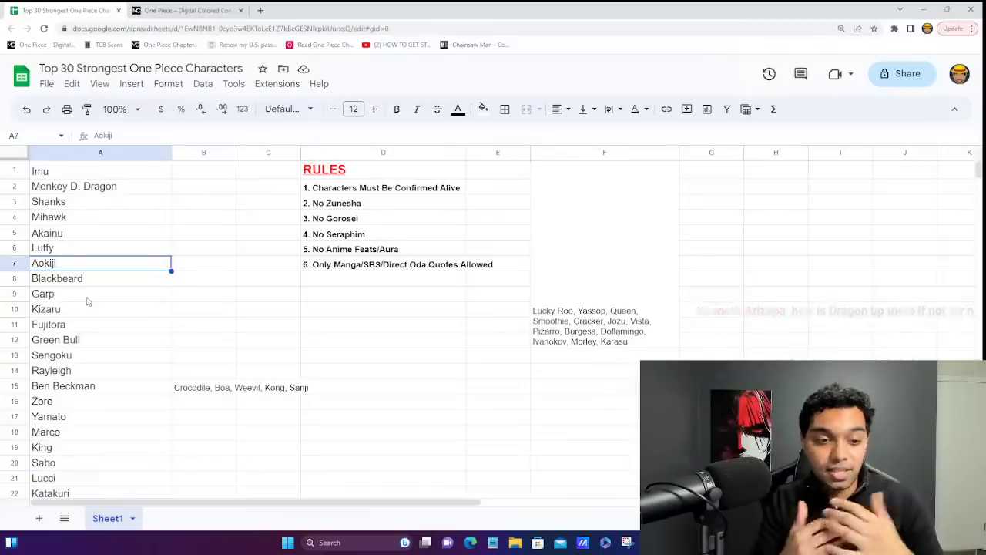
key(Down)
key(Down)
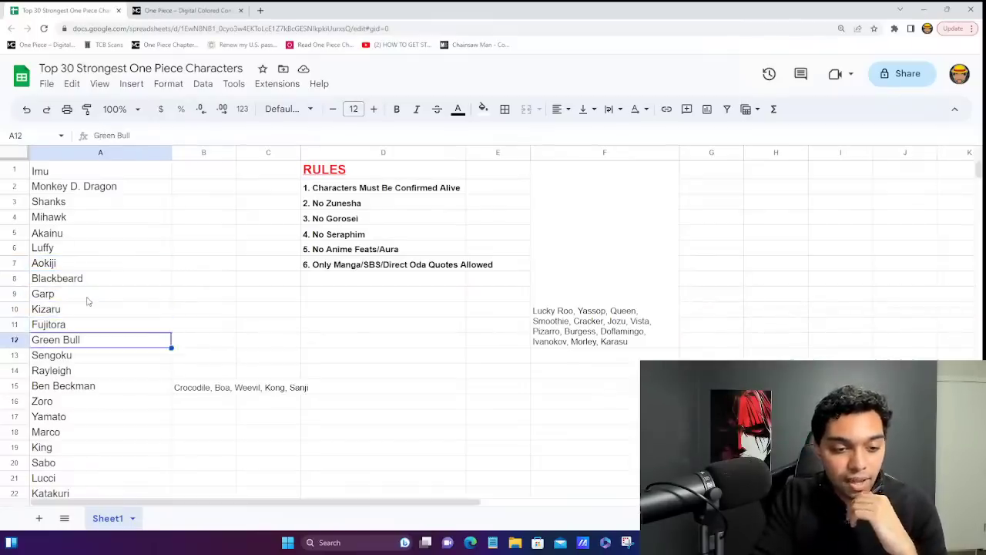
key(Up)
key(Up)
key(Down)
key(Down)
key(Up)
key(Up)
key(Up)
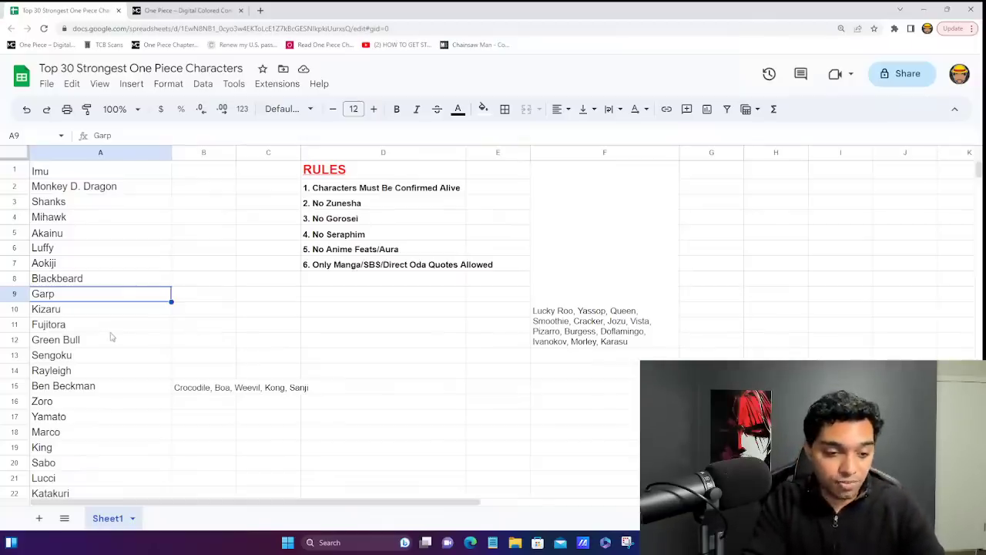
scroll(112, 336, down, 2)
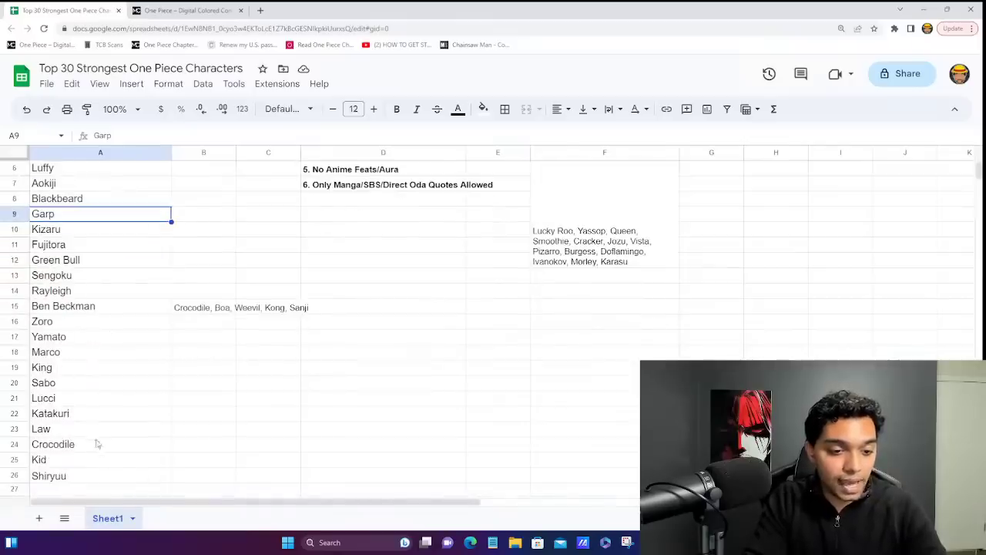
click(80, 355)
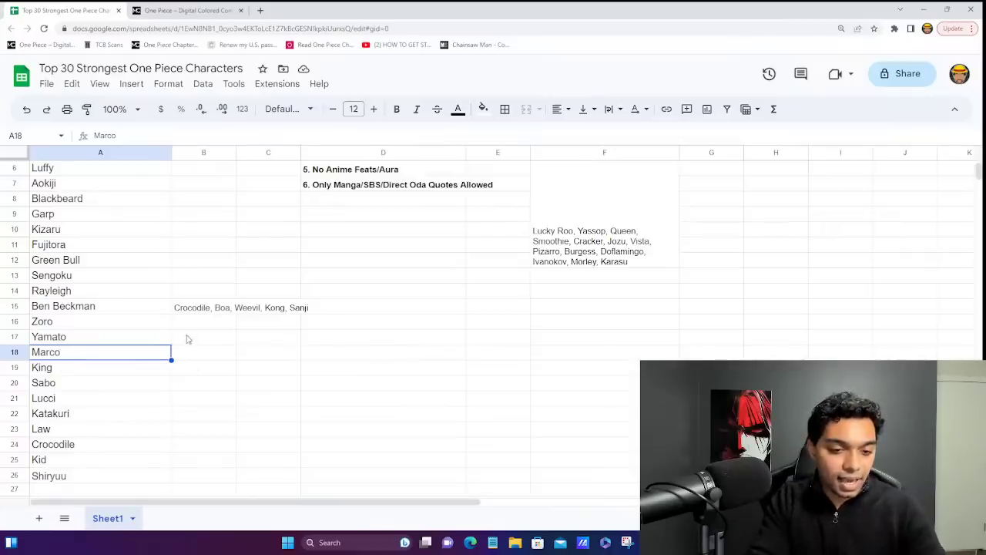
key(Up)
key(Down)
key(Up)
key(Down)
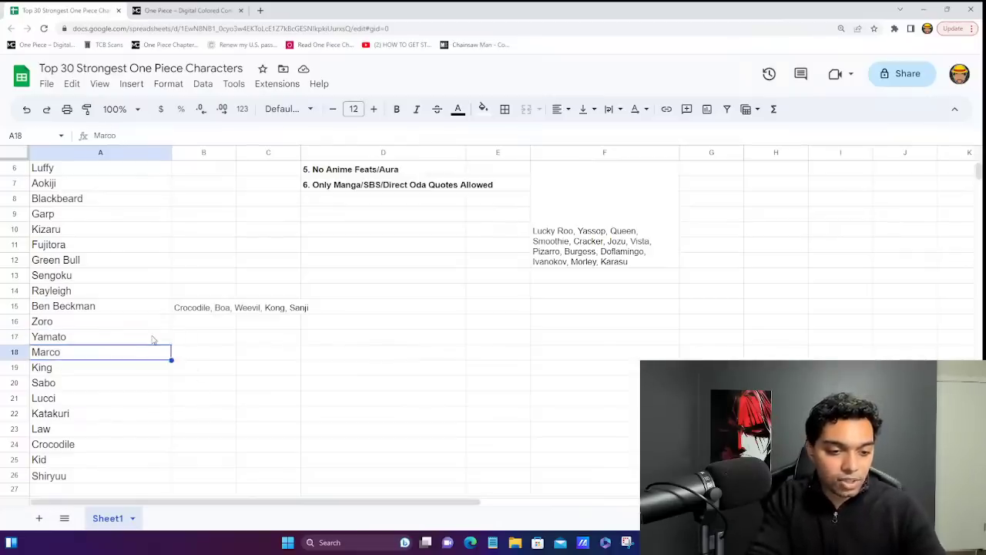
key(Down)
key(Up)
key(Up)
key(Down)
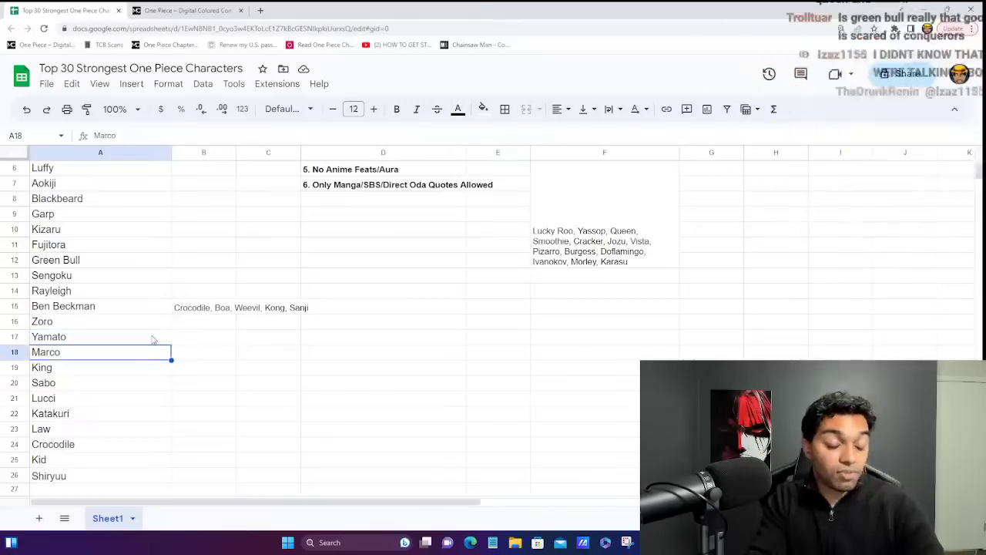
key(Up)
key(Down)
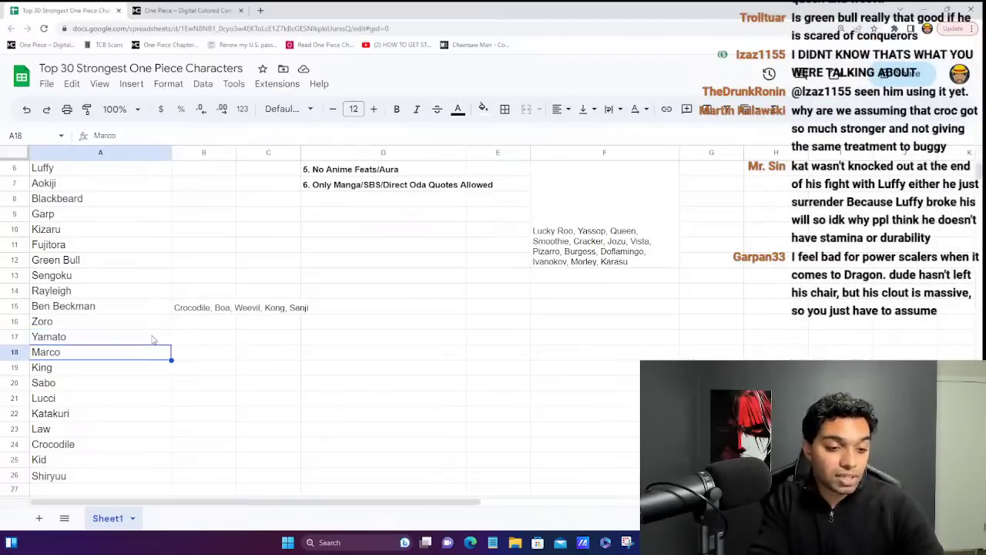
key(Up)
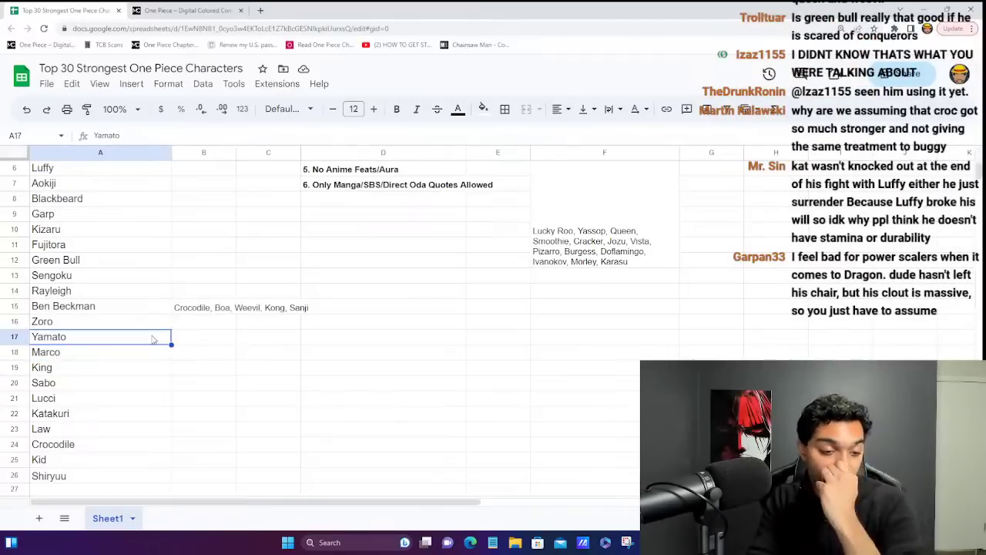
key(Down)
key(Up)
key(Down)
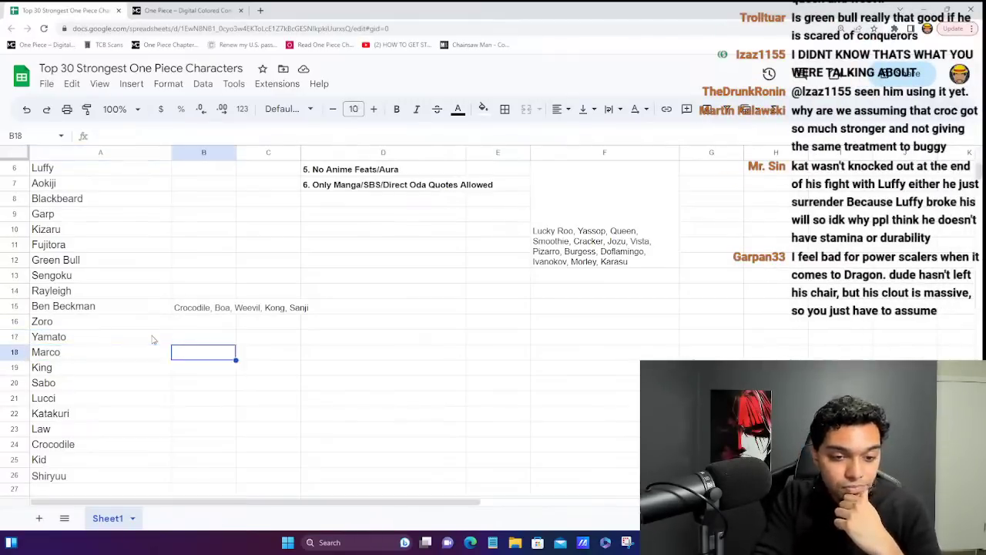
key(Up)
key(Right)
key(Left)
key(Down)
key(Up)
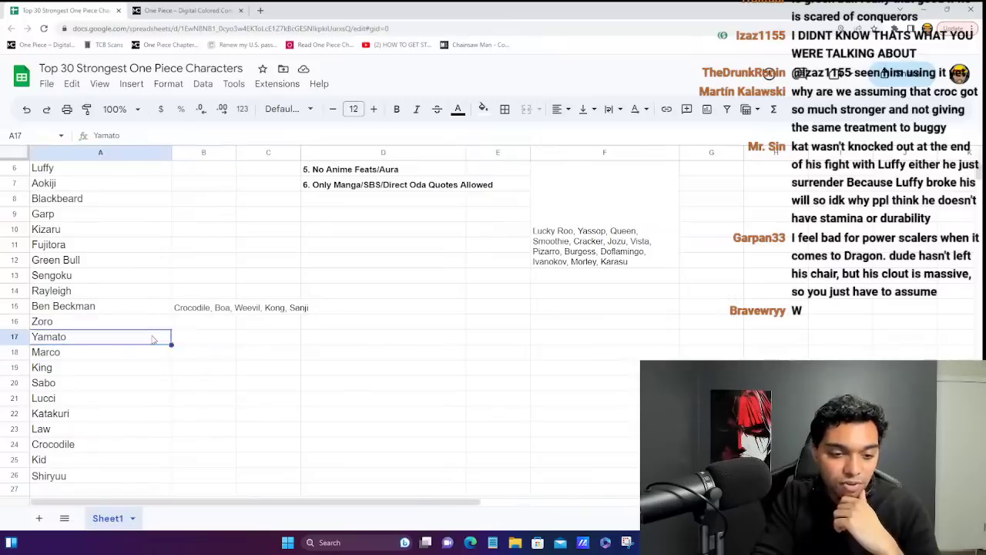
key(Right)
key(Left)
key(Down)
key(Right)
key(Left)
key(Up)
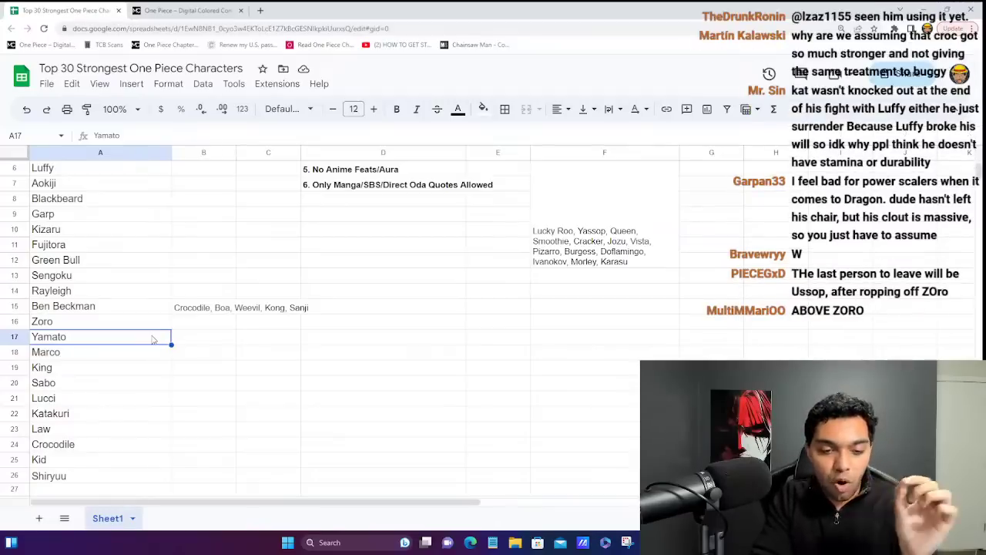
- Review the lower part of the ranking in column A, from Marco down to Shiryuu and the empty cell below
key(Down)
key(Down)
key(Down)
key(Down)
key(Down)
key(Down)
key(Down)
key(Down)
key(Down)
key(Down)
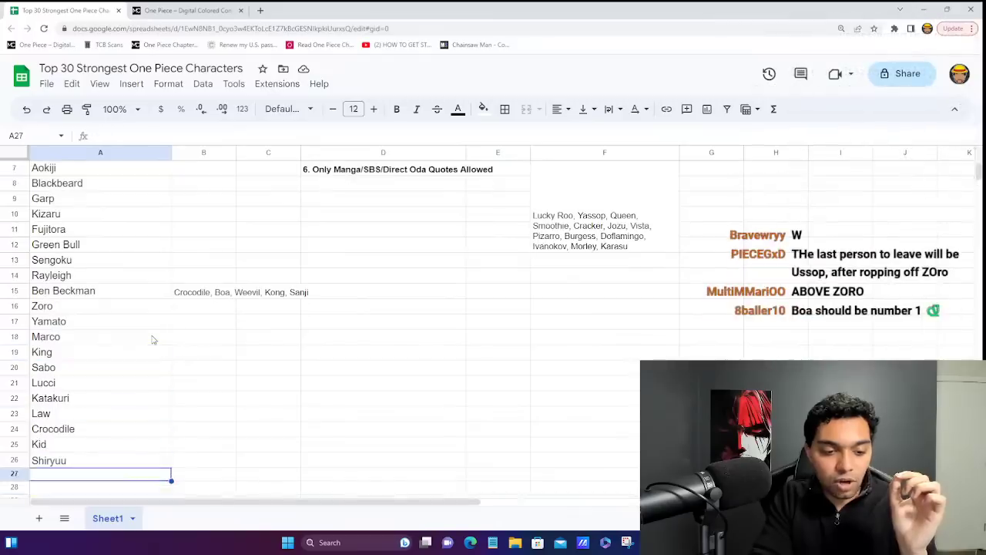
key(Up)
key(Up)
key(Up)
key(Up)
key(Down)
key(Down)
key(Down)
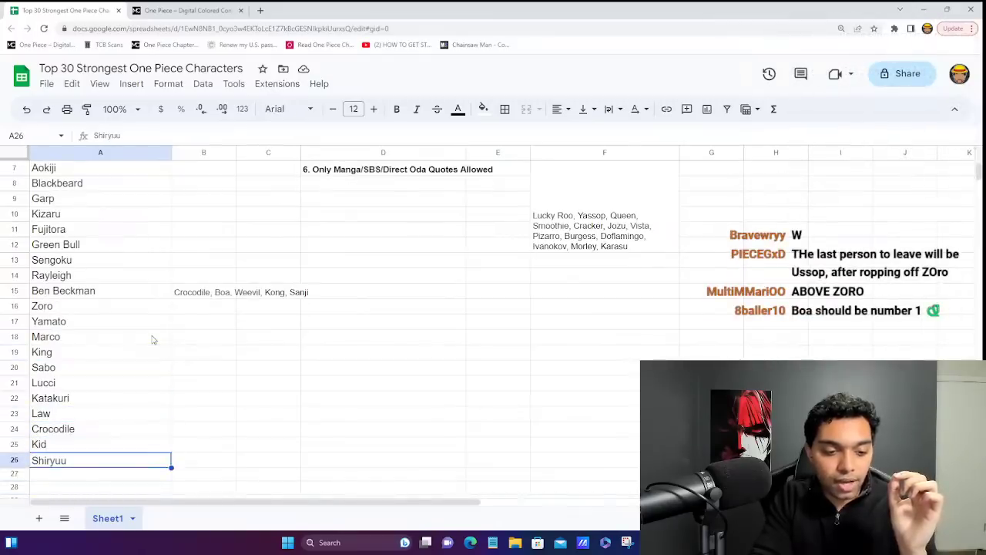
key(Up)
key(Down)
key(Down)
key(Up)
key(Up)
key(Down)
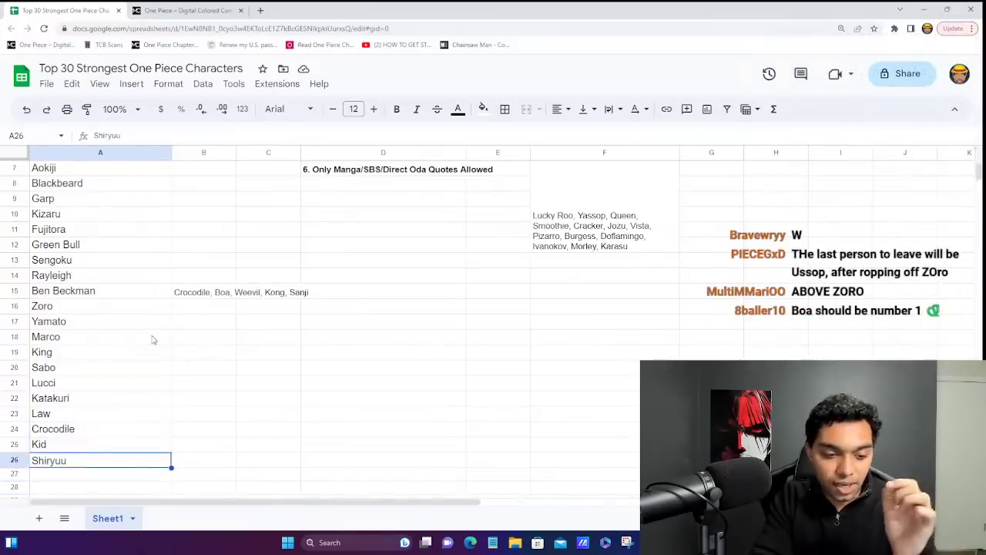
key(Down)
key(Up)
key(Up)
key(Down)
key(Down)
key(Up)
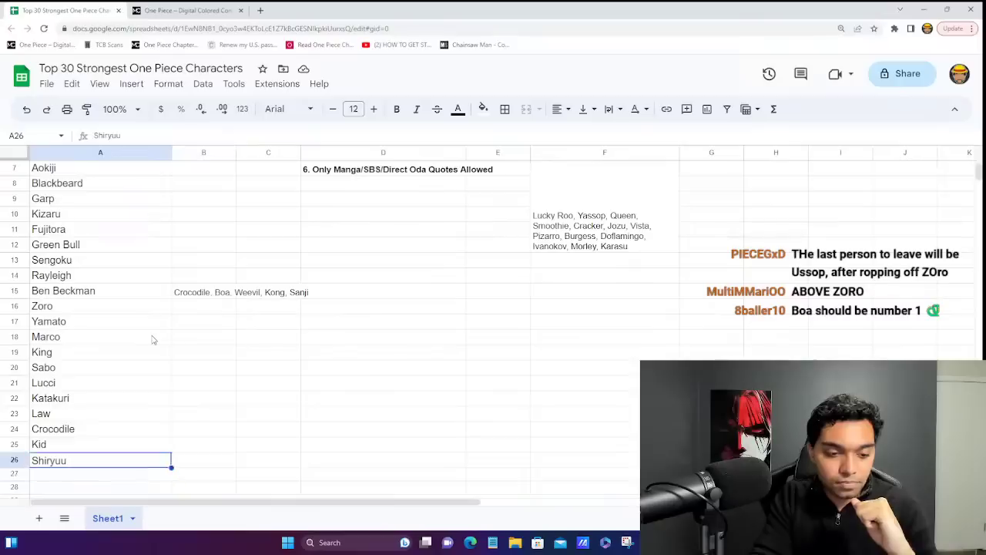
key(Up)
key(Up)
key(Up)
key(Up)
key(Up)
key(Up)
key(Up)
key(Up)
key(Up)
key(Down)
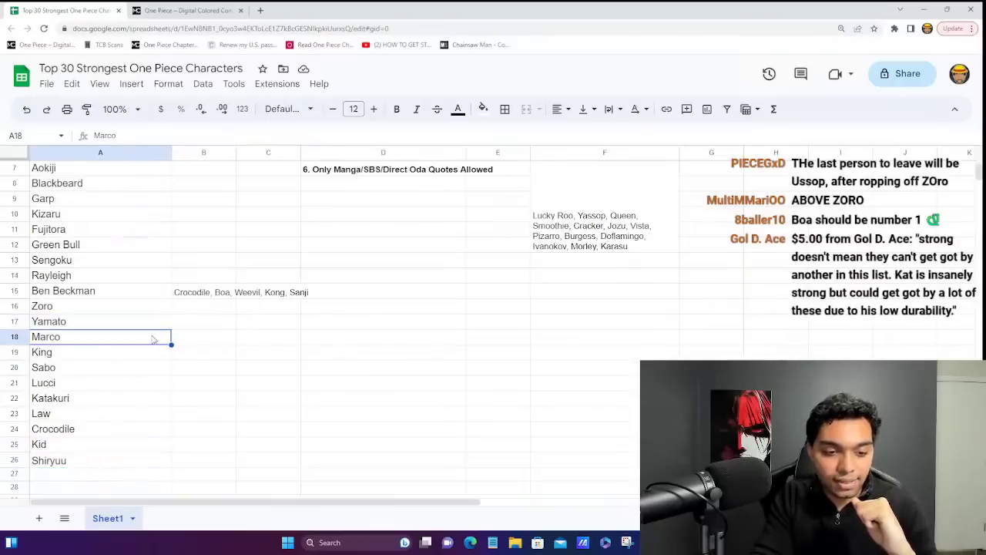
key(Up)
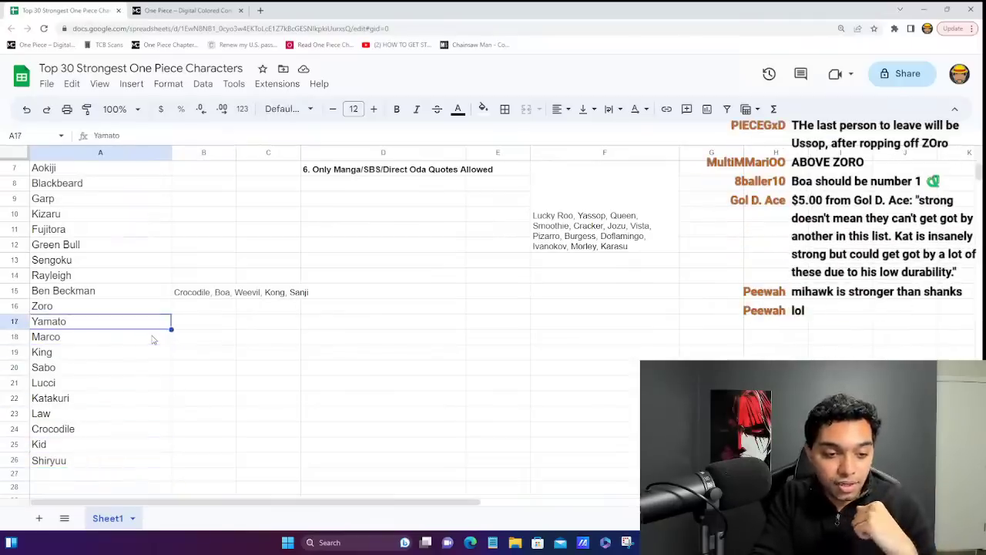
key(Down)
key(Up)
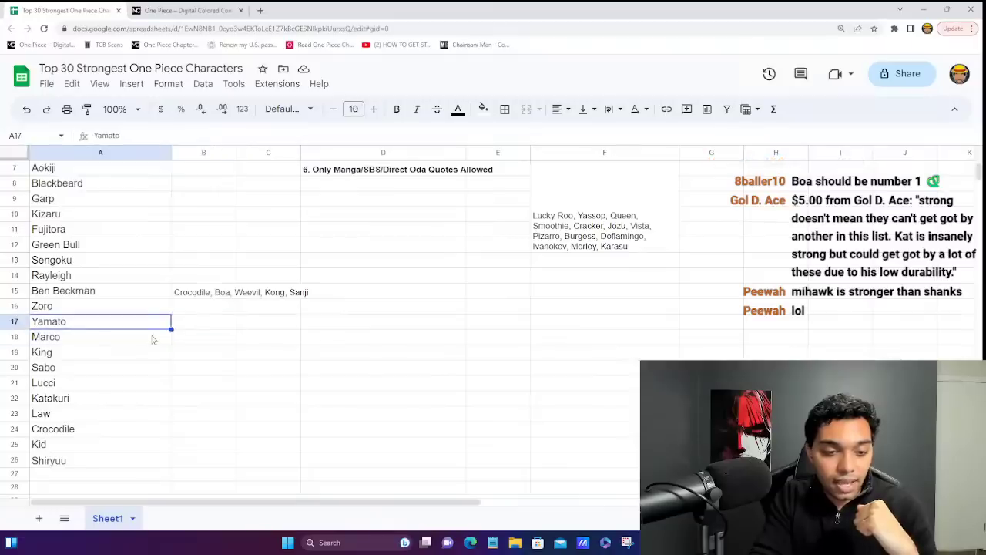
key(Down)
key(Up)
key(Down)
key(Up)
key(Down)
key(Up)
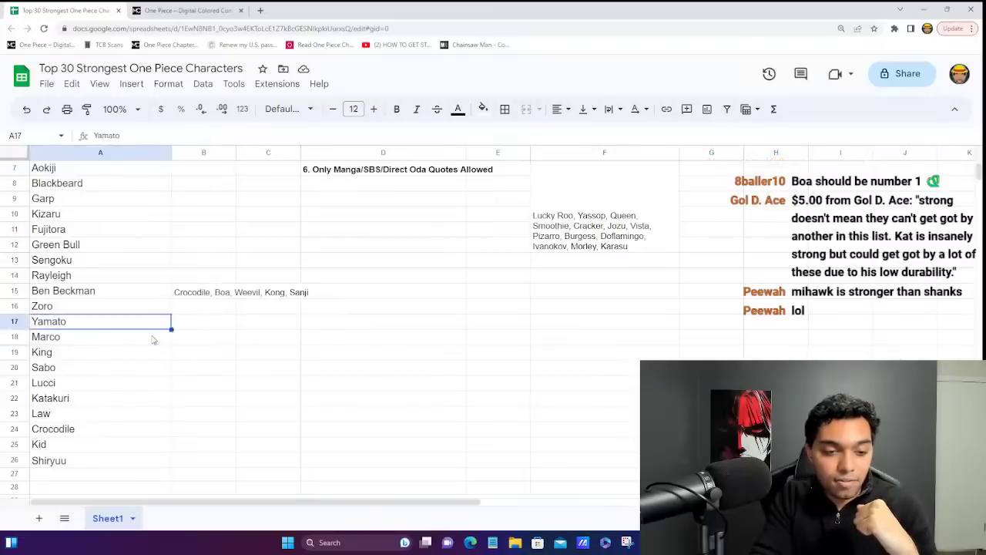
key(Down)
key(Right)
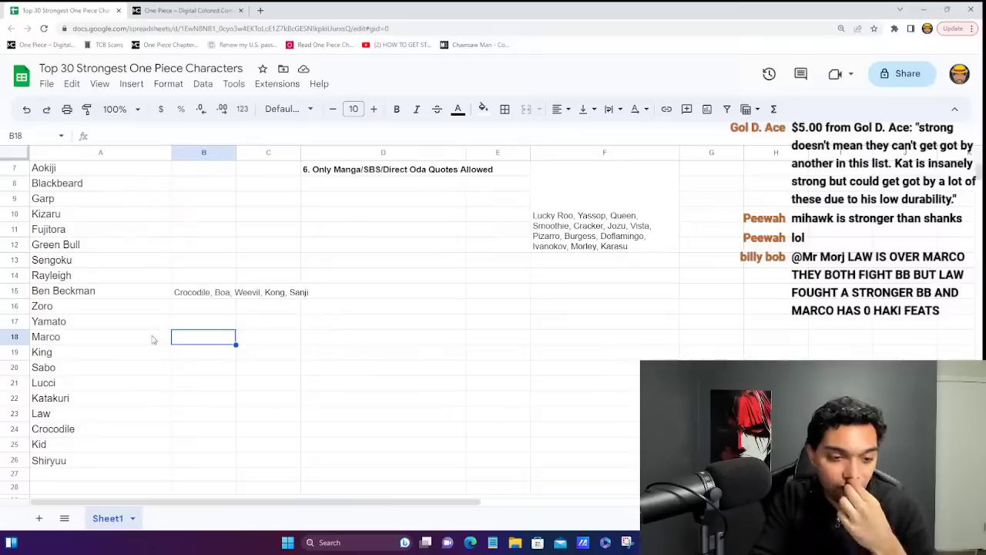
key(Left)
key(Up)
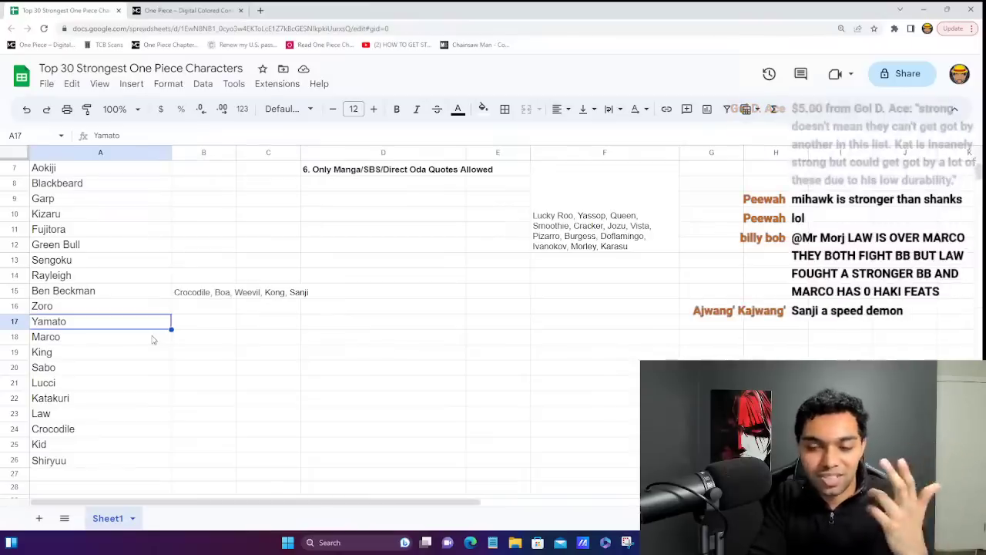
key(Down)
key(Right)
key(Left)
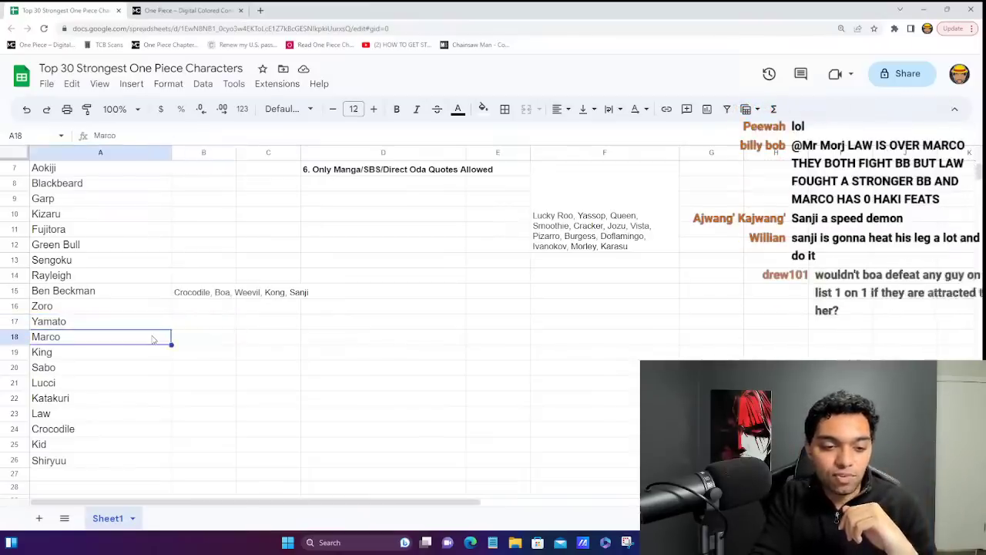
key(Up)
key(Down)
key(Down)
key(Right)
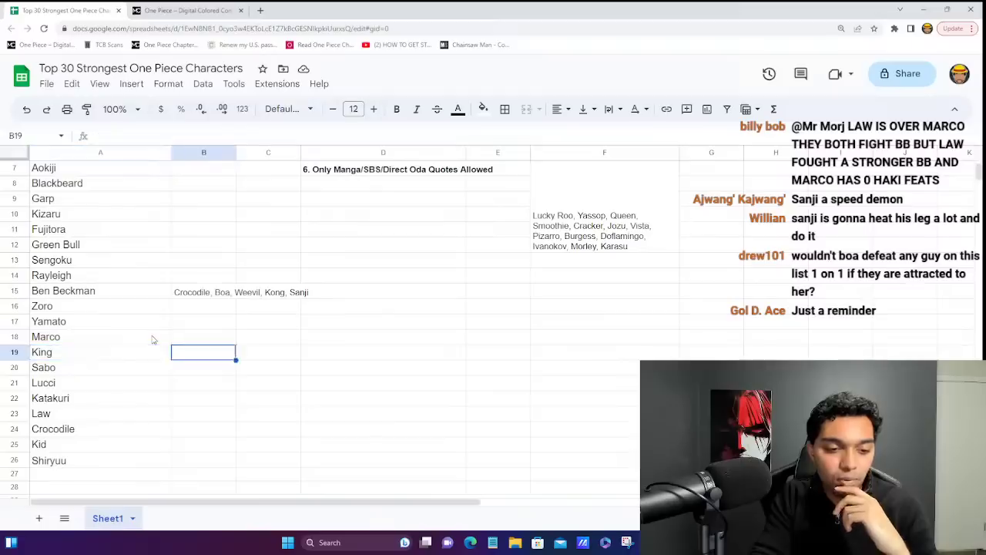
key(Left)
key(Up)
key(Right)
key(Left)
key(Up)
key(Right)
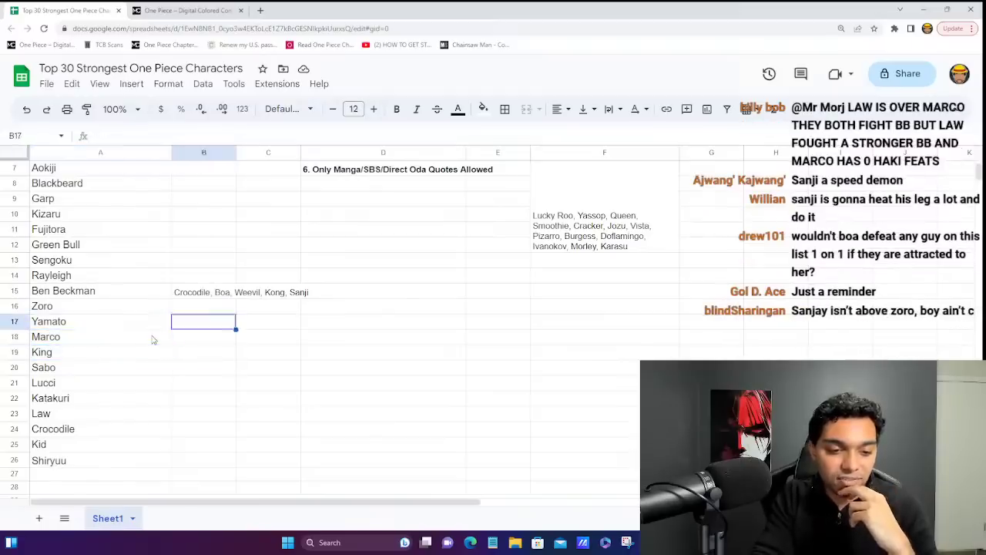
- Go through the ranking in column A from Yamato down to the empty cells beneath Shiryuu
key(Down)
key(Left)
key(Down)
key(Up)
key(Right)
key(Left)
key(Up)
key(Down)
key(Right)
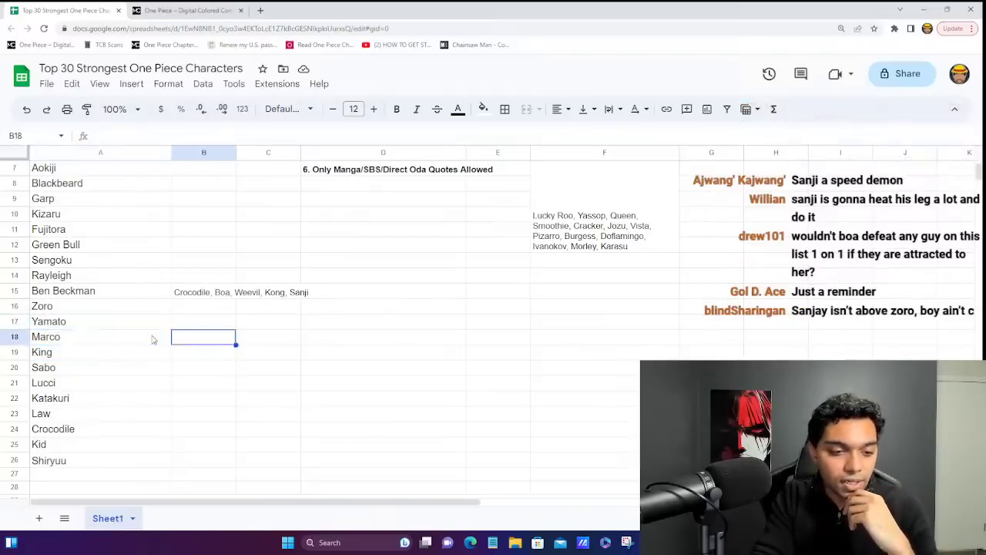
key(Left)
key(Up)
key(Down)
key(Right)
key(Left)
key(Up)
key(Down)
key(Down)
key(Down)
key(Down)
key(Down)
key(Down)
key(Down)
key(Down)
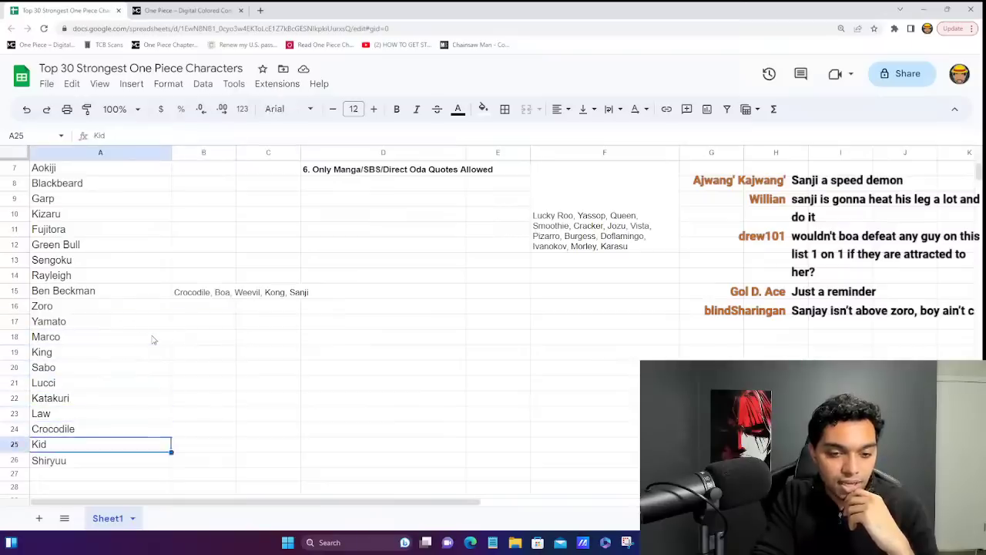
key(Down)
key(Down)
key(Down)
key(Up)
key(Up)
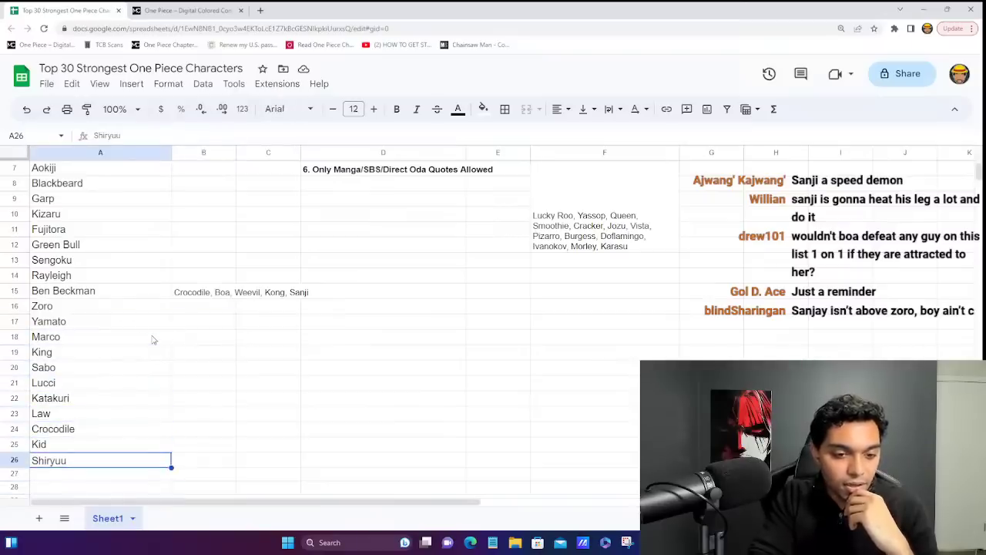
- Remove Crocodile from the remaining candidates in B15, leaving Boa, Weevil, Kong, Sanji
double_click(202, 291)
triple_click(198, 289)
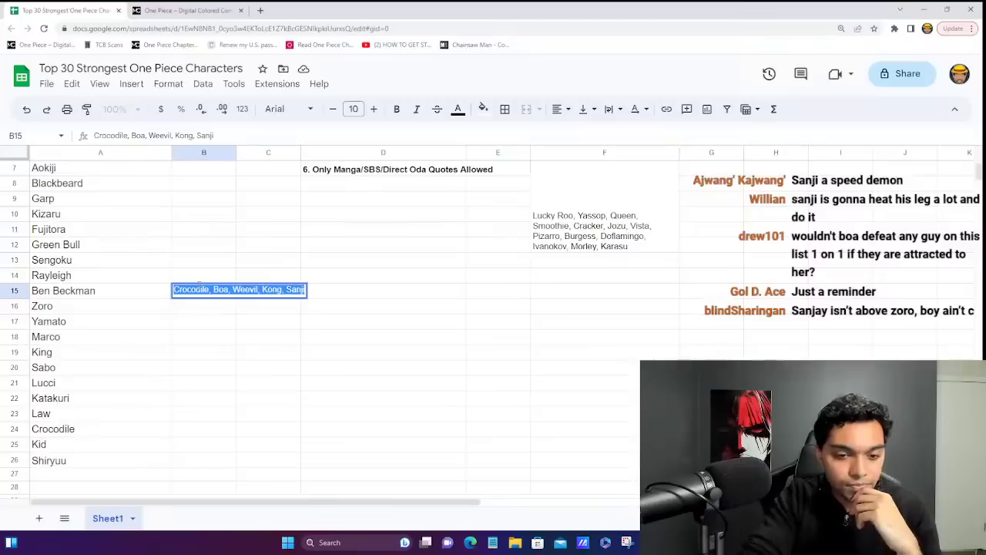
double_click(193, 289)
key(BackSpace)
key(Delete)
key(Delete)
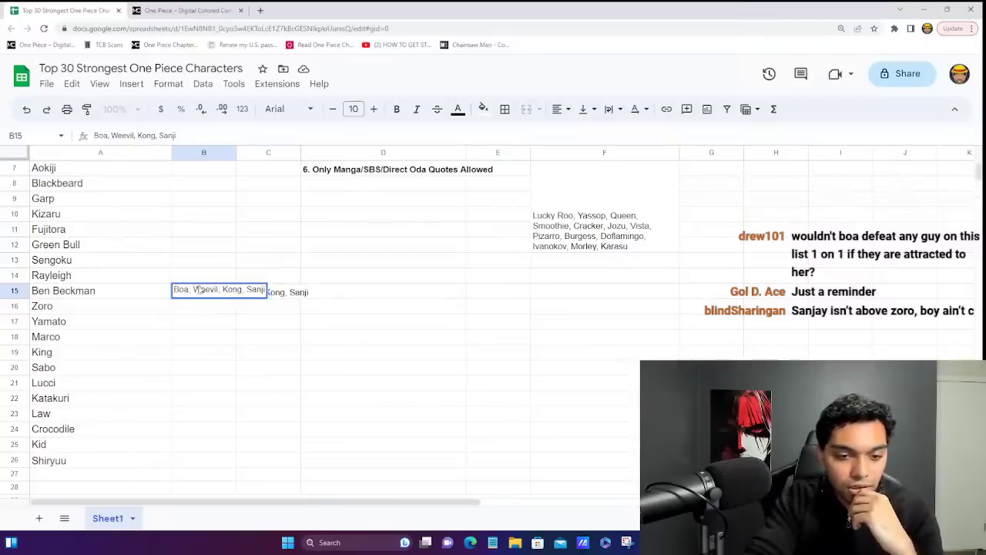
key(Return)
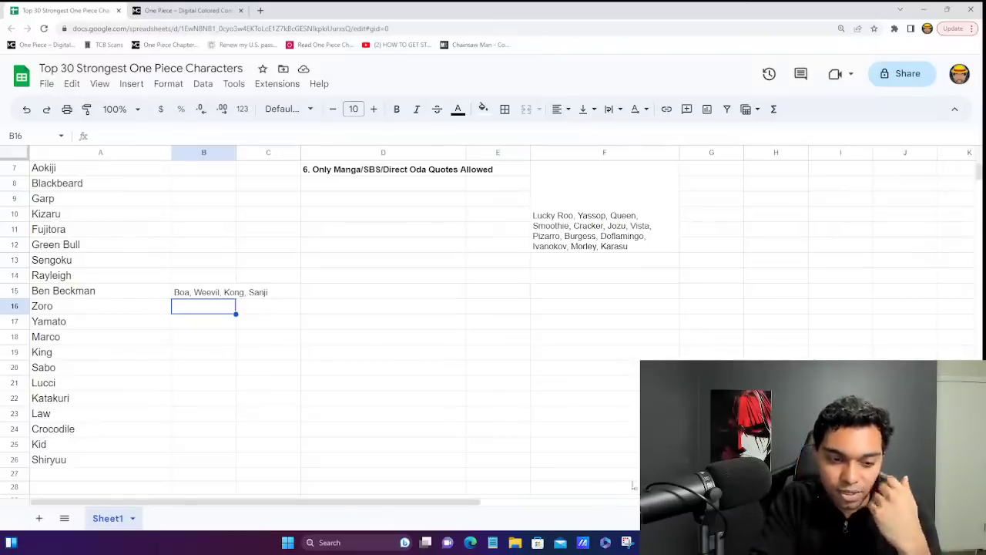
- Compare the placements of the characters between Zoro and Law in A16:A23
click(85, 400)
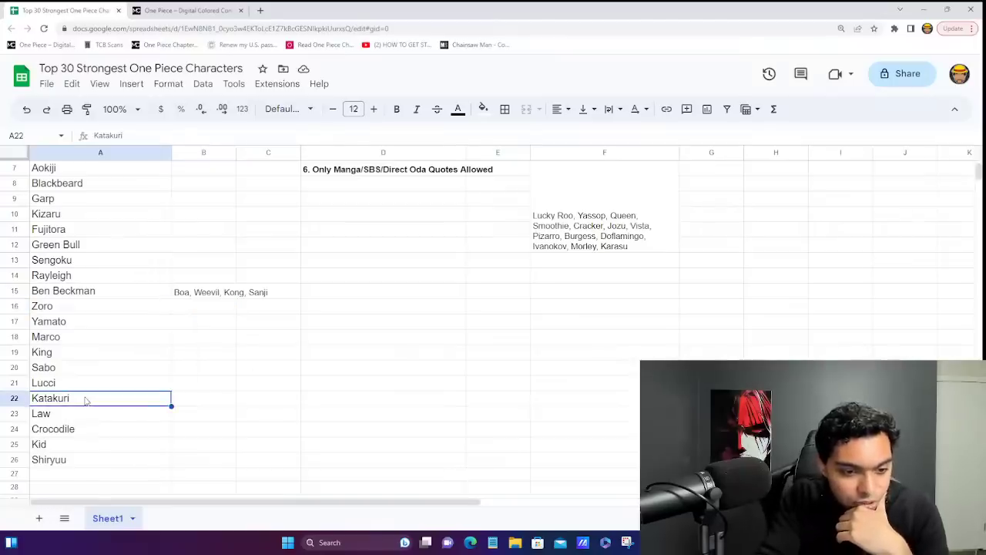
key(Up)
key(Up)
key(Down)
key(Down)
key(Up)
key(Up)
key(Up)
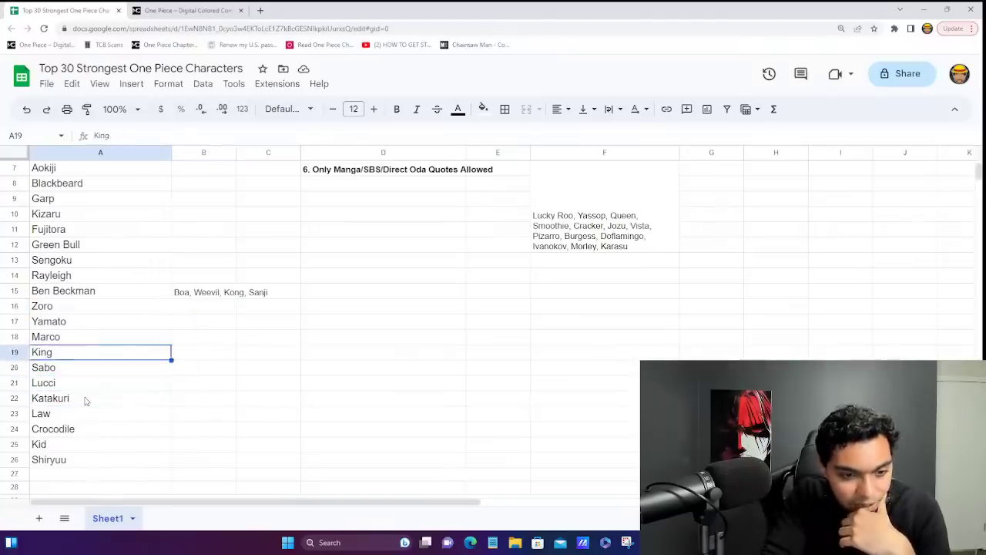
key(Up)
key(Down)
key(Down)
key(Up)
key(Up)
key(Up)
key(Up)
key(Up)
key(Up)
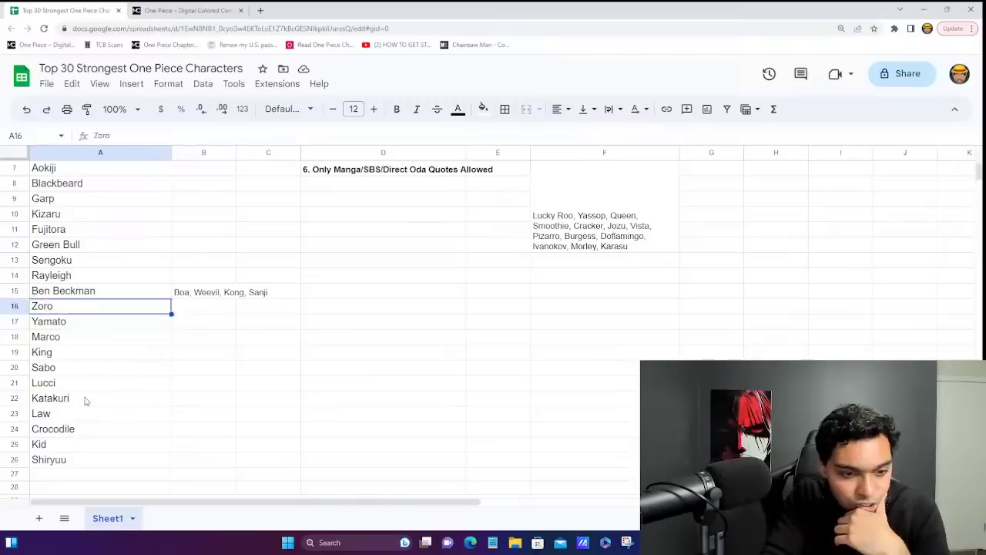
key(Down)
key(Down)
key(Down)
key(Down)
key(Down)
key(Down)
key(Down)
key(Down)
key(Down)
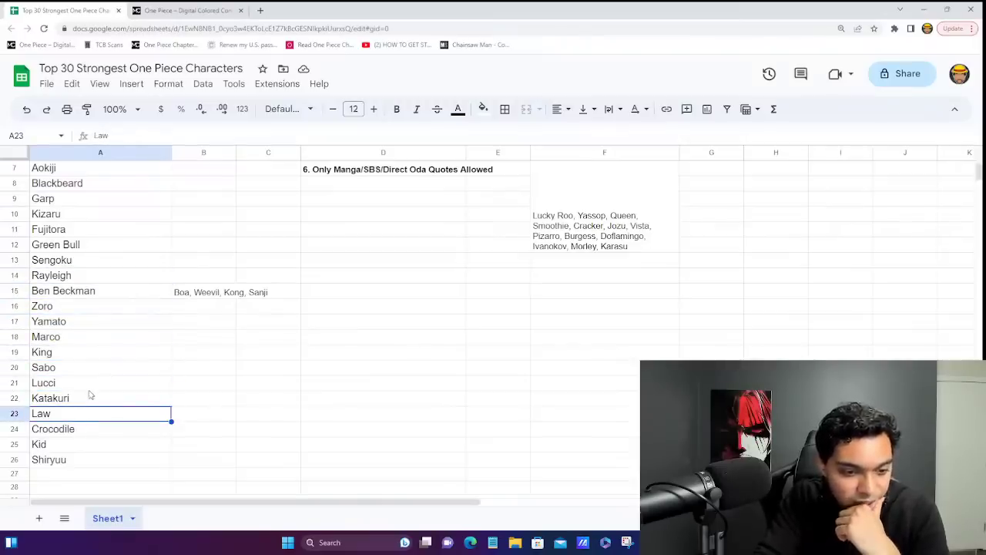
- Insert a row above Katakuri and move Law into the new cell A22
click(92, 387)
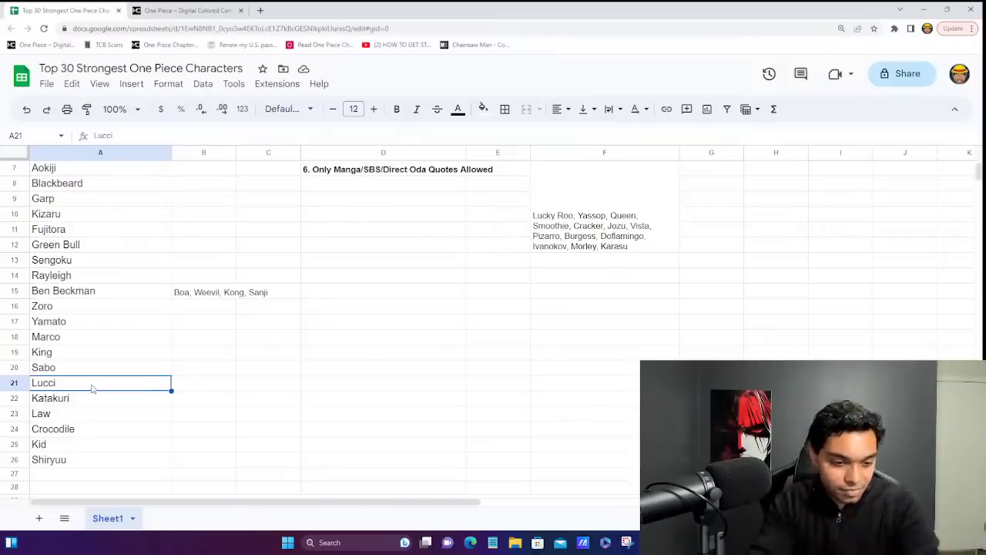
click(68, 414)
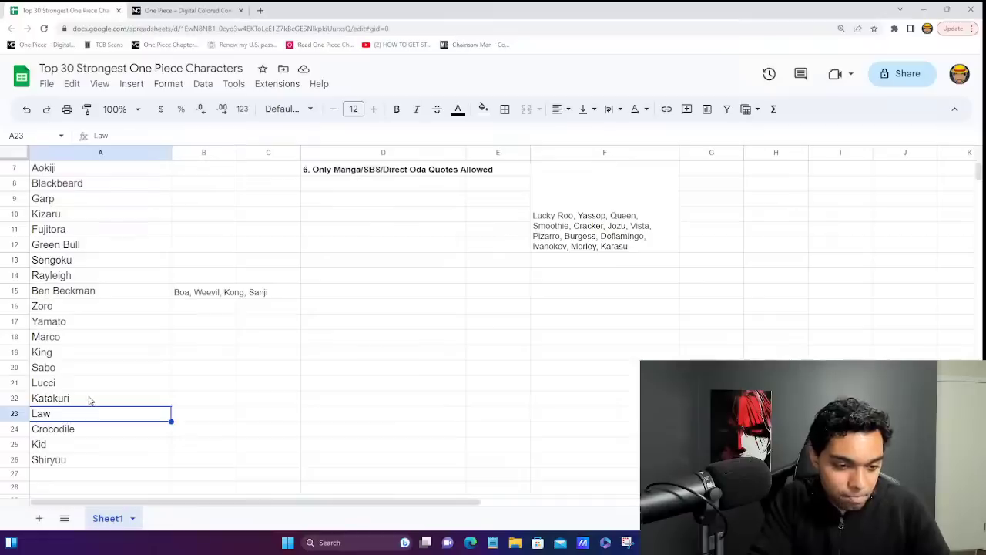
right_click(90, 400)
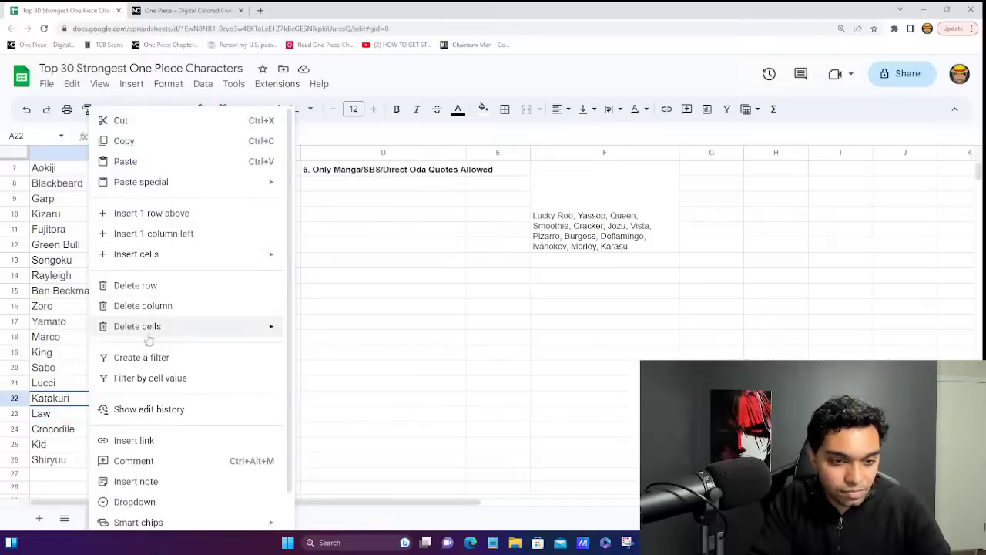
click(158, 214)
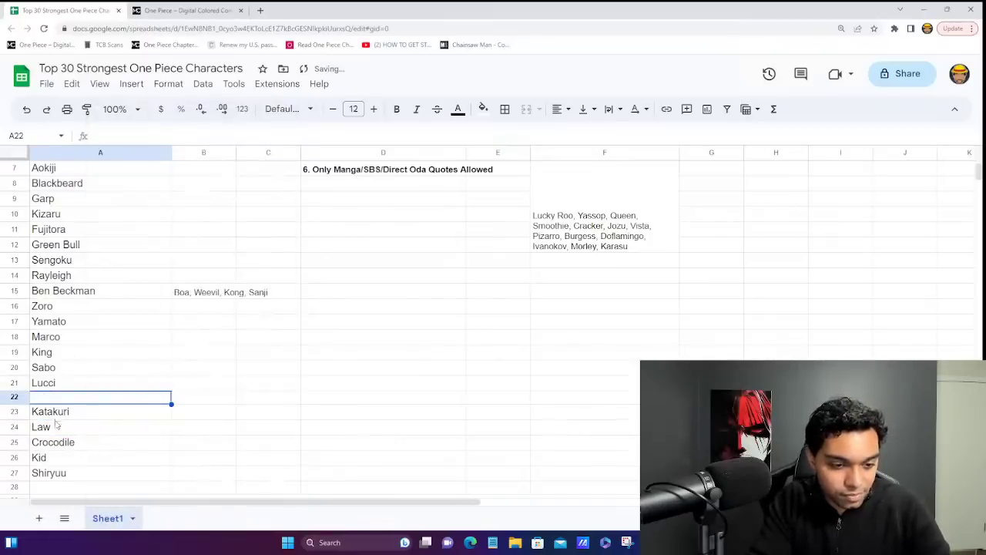
click(51, 417)
key(Up)
key(Down)
key(ctrl+x)
key(Down)
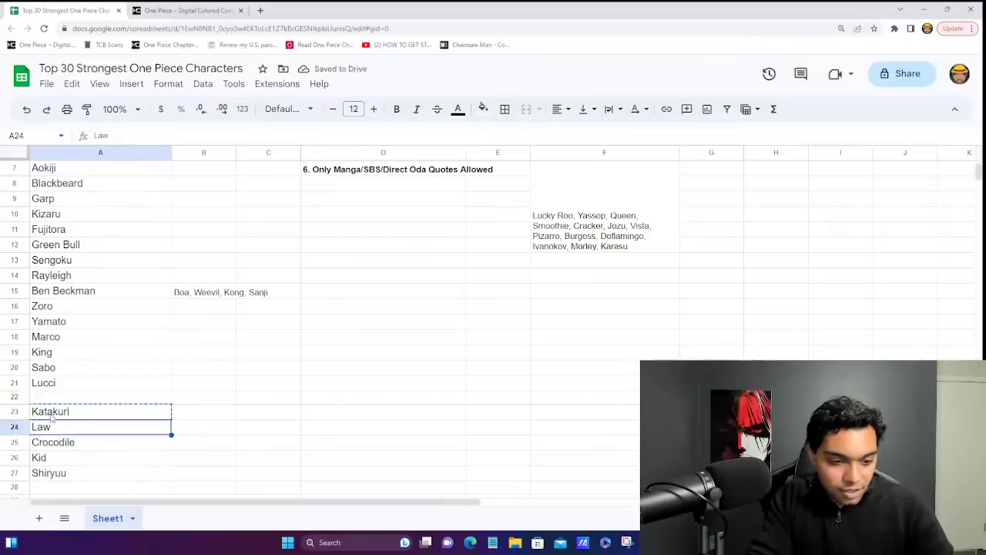
click(61, 415)
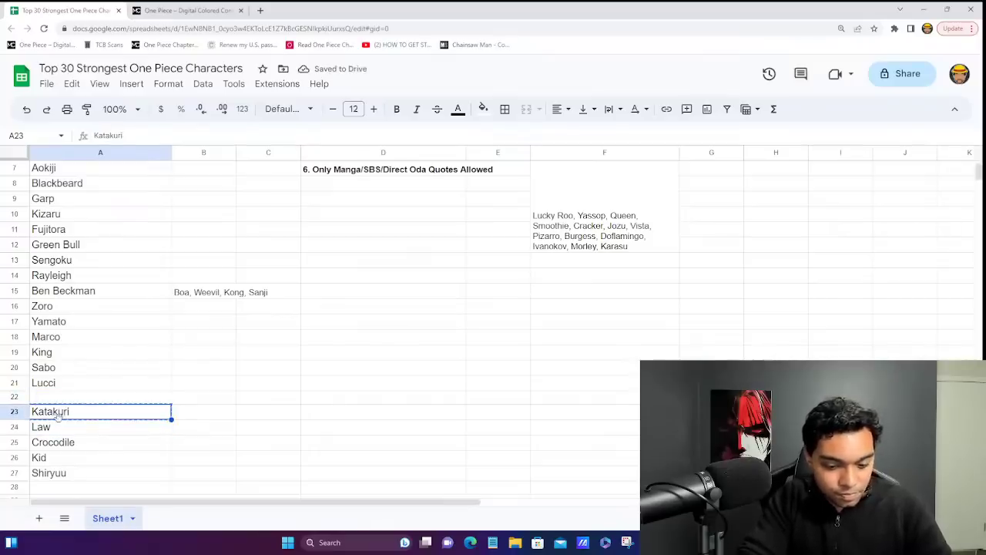
key(ctrl+v)
click(58, 429)
key(ctrl+x)
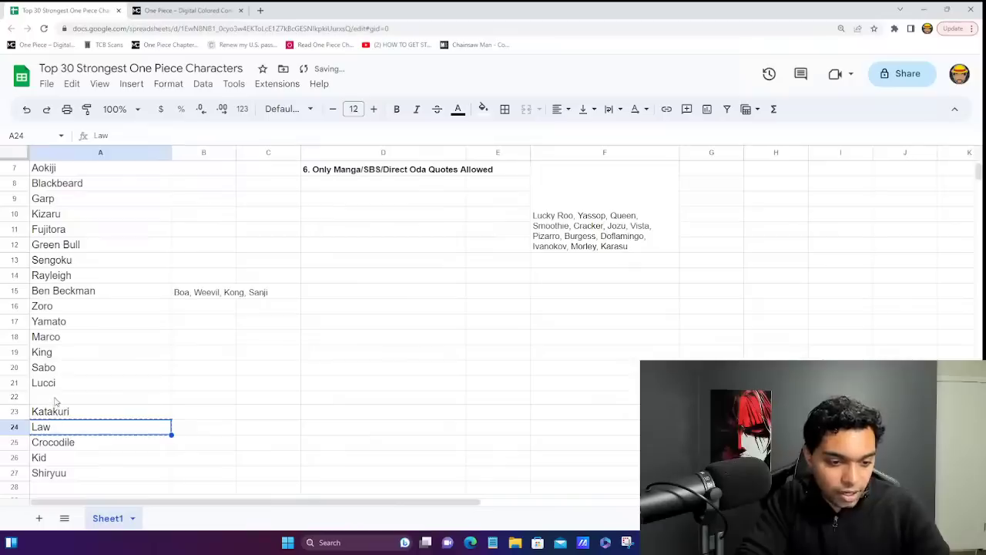
click(56, 399)
key(ctrl+v)
- Move Katakuri down one place from A23 to the empty cell A24
key(Down)
key(ctrl+x)
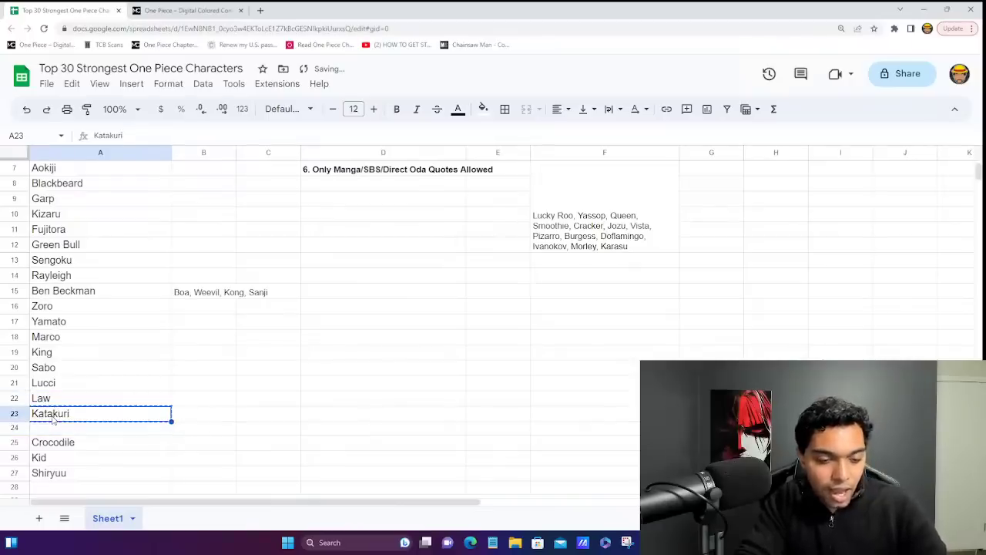
key(Down)
click(53, 419)
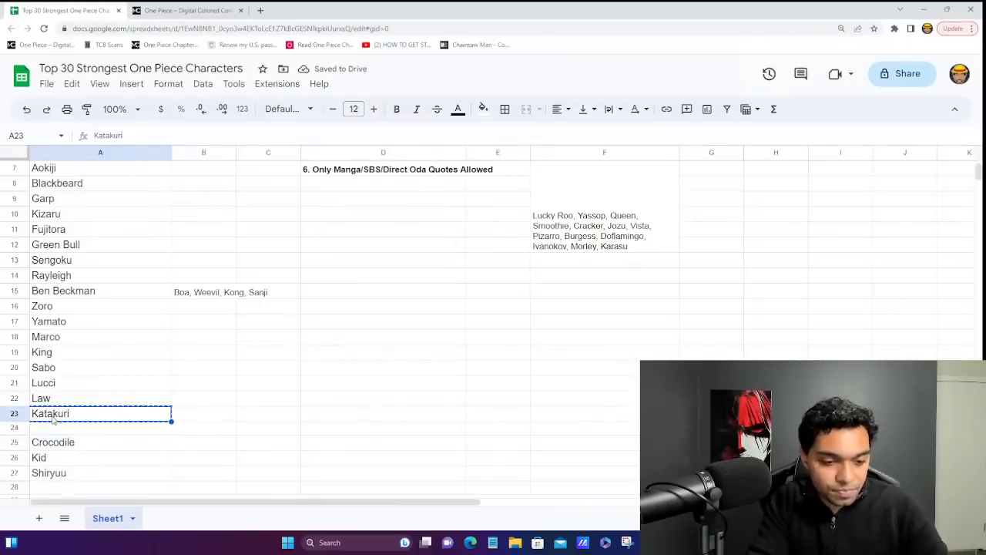
key(ctrl+v)
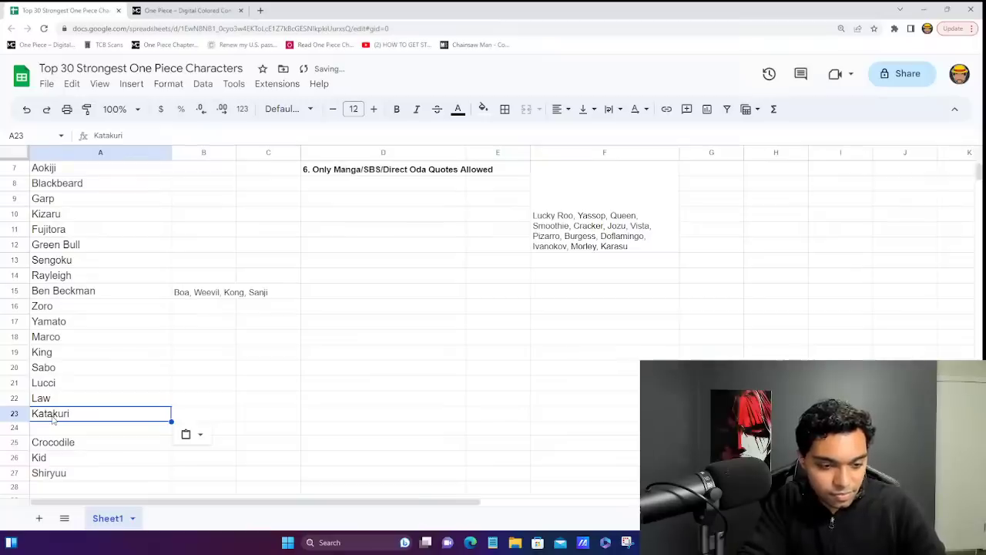
key(ctrl+z)
key(ctrl+y)
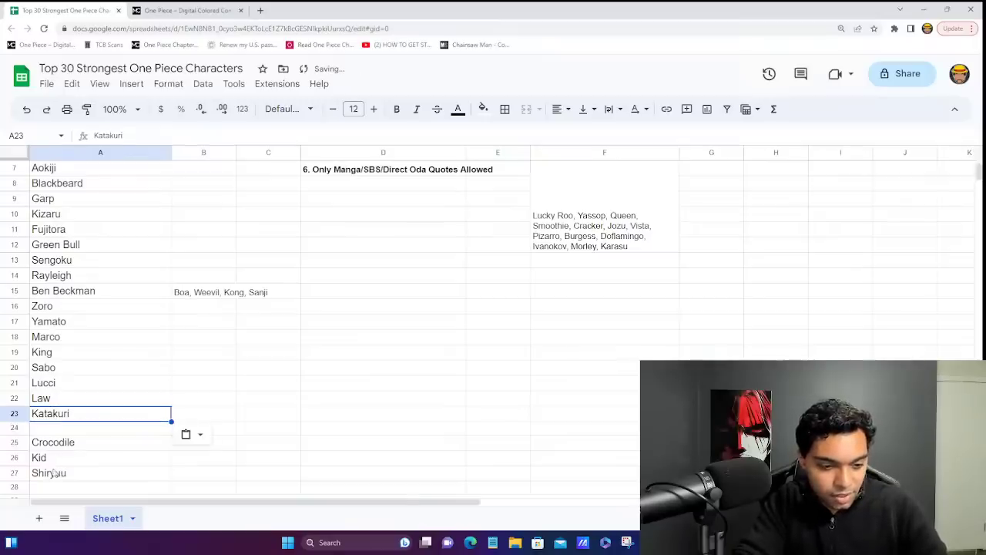
click(54, 432)
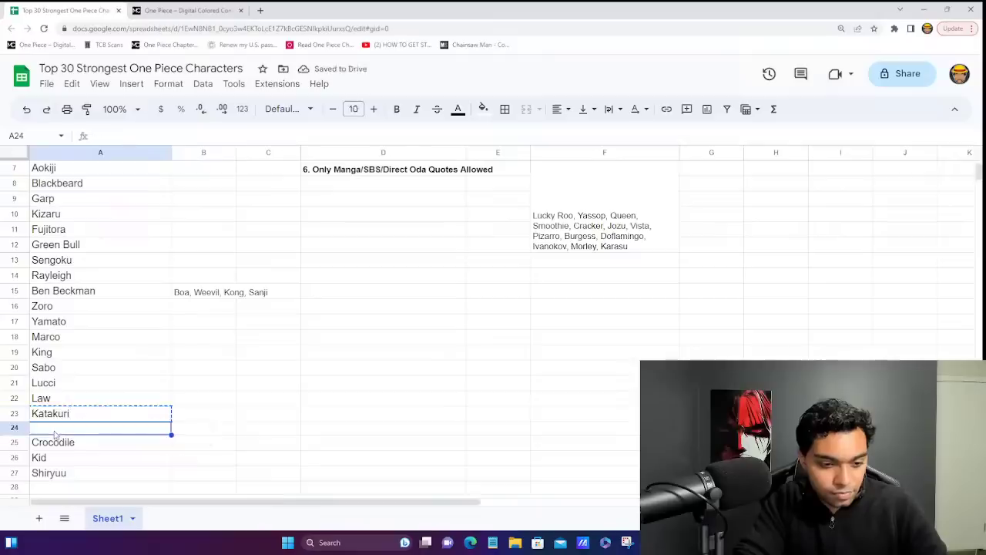
key(ctrl+v)
- Move Kid up to the empty cell A23, directly below Law
click(49, 456)
key(ctrl+x)
click(49, 415)
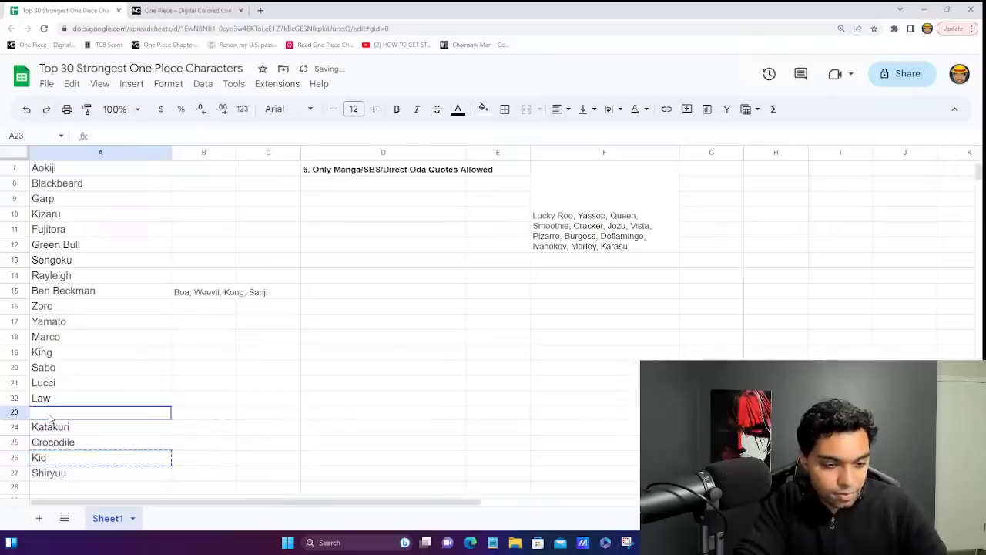
key(ctrl+v)
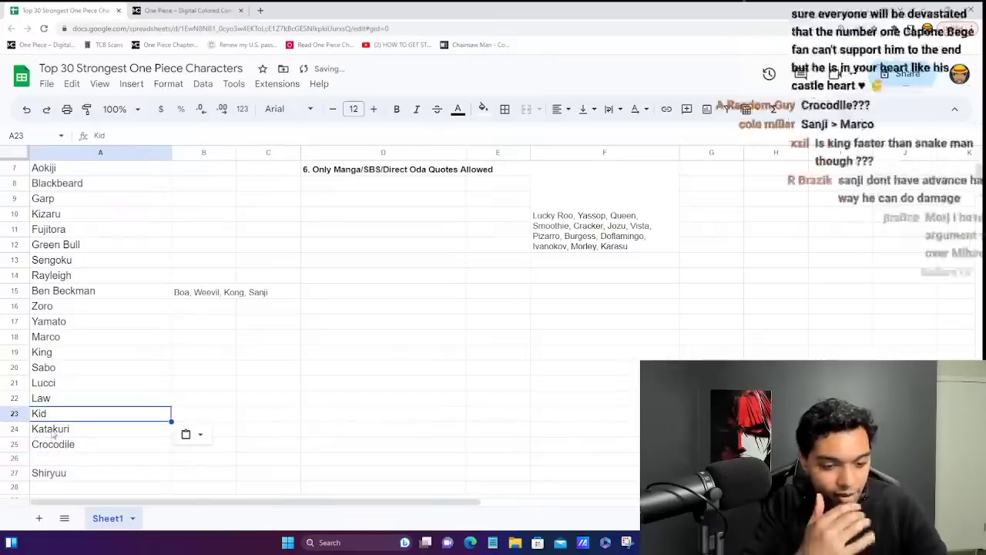
- Place Crocodile above Katakuri by moving Katakuri to A26 and Crocodile to A24
click(52, 432)
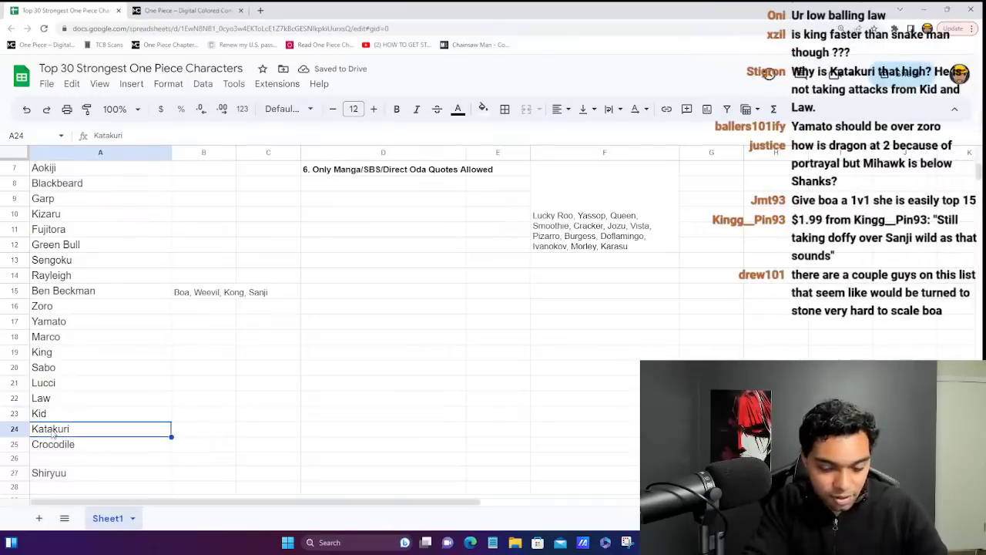
key(ctrl+x)
click(54, 458)
key(ctrl+v)
click(55, 446)
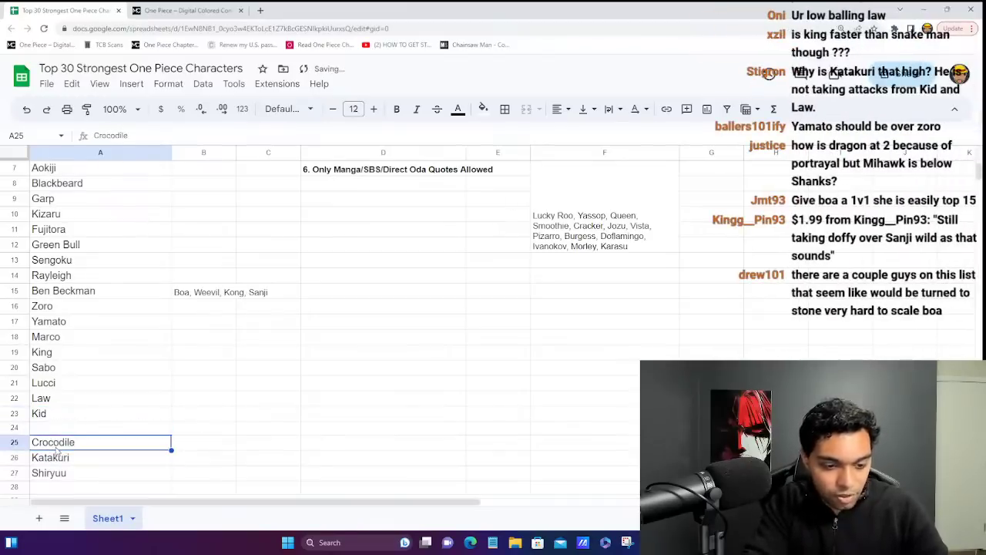
key(ctrl+x)
click(54, 429)
key(ctrl+v)
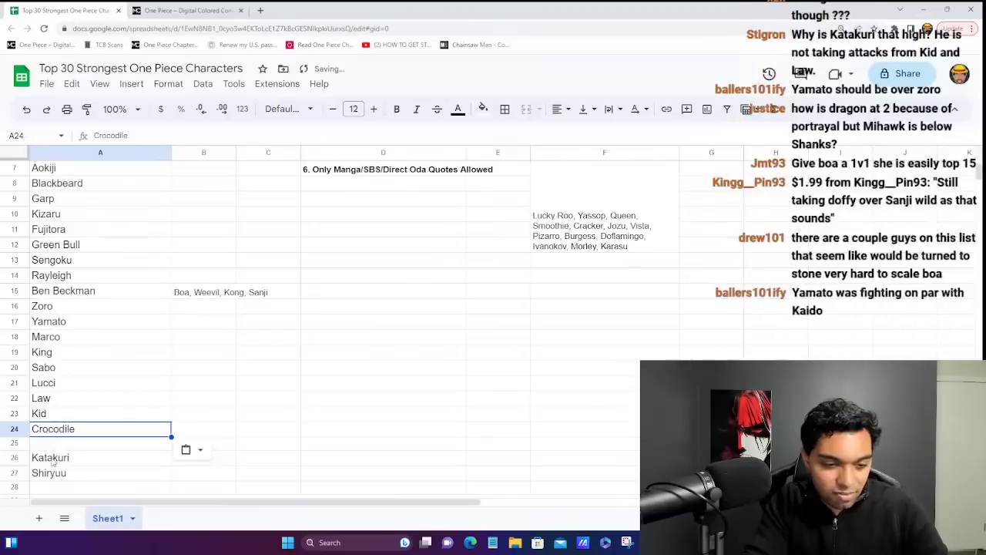
- Close the gaps in the ranking by moving Katakuri up to A25 and Shiryuu up to A26
click(52, 460)
key(ctrl+c)
click(50, 445)
key(ctrl+v)
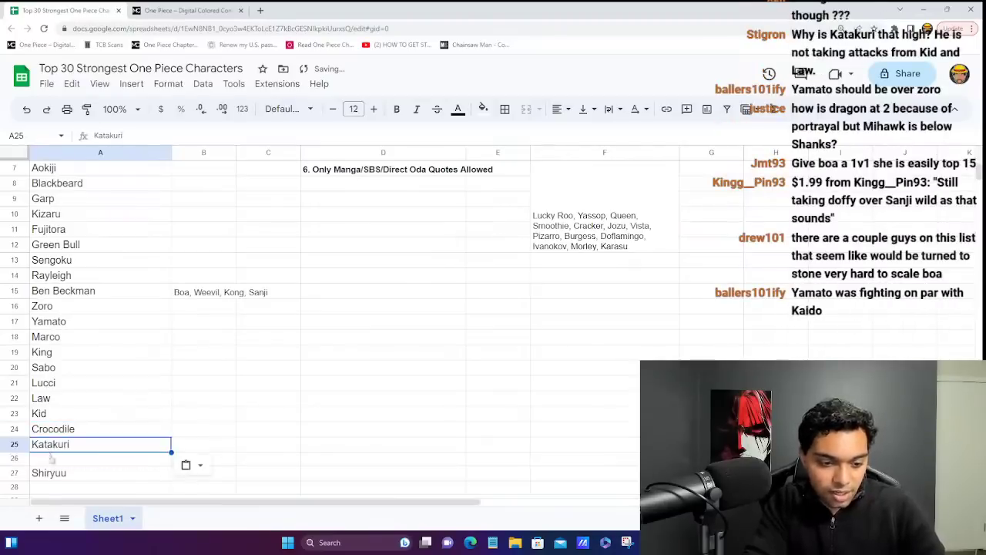
click(51, 474)
key(ctrl+x)
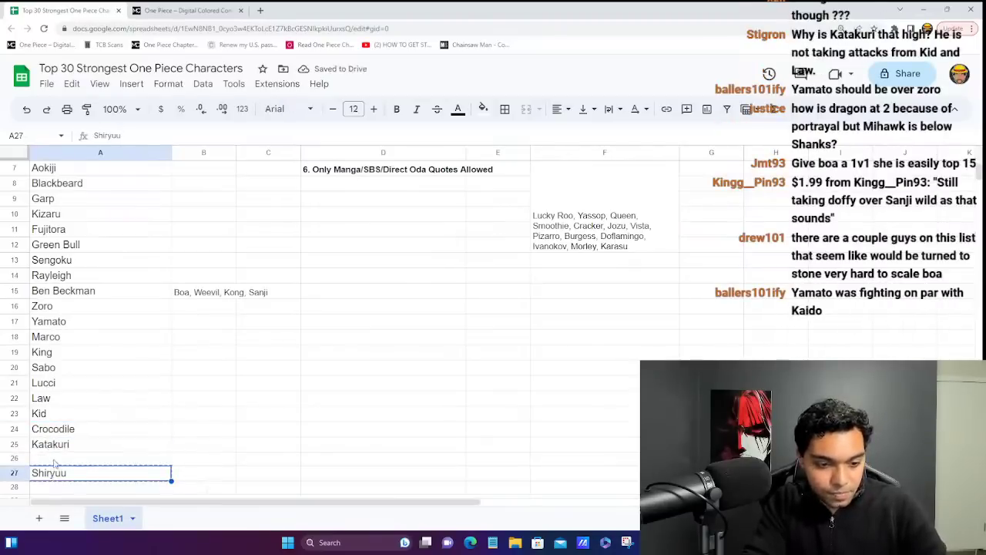
click(54, 460)
key(ctrl+v)
click(218, 433)
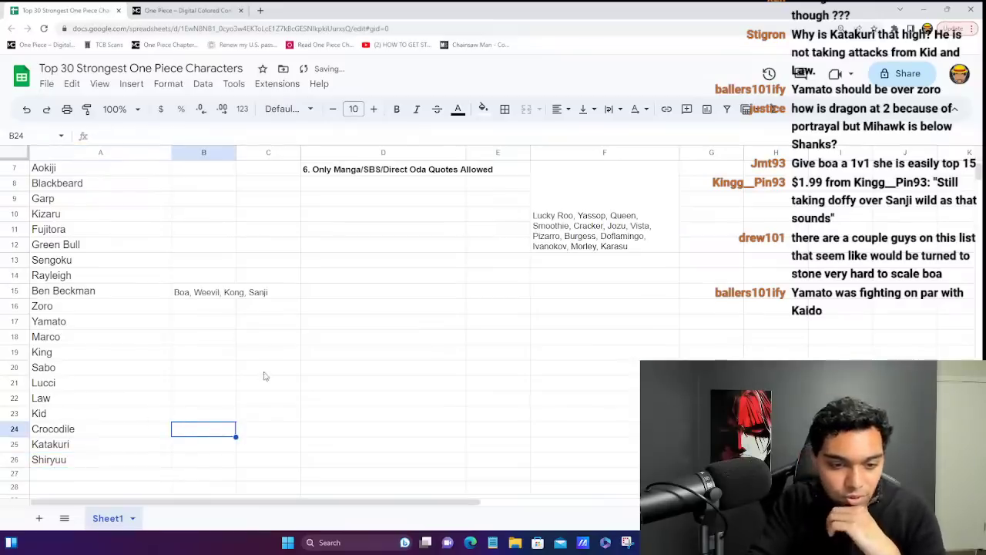
- Review the reordered ranking between Ben Beckman and Crocodile in A15:A24
click(91, 388)
key(Up)
key(Up)
key(Down)
key(Down)
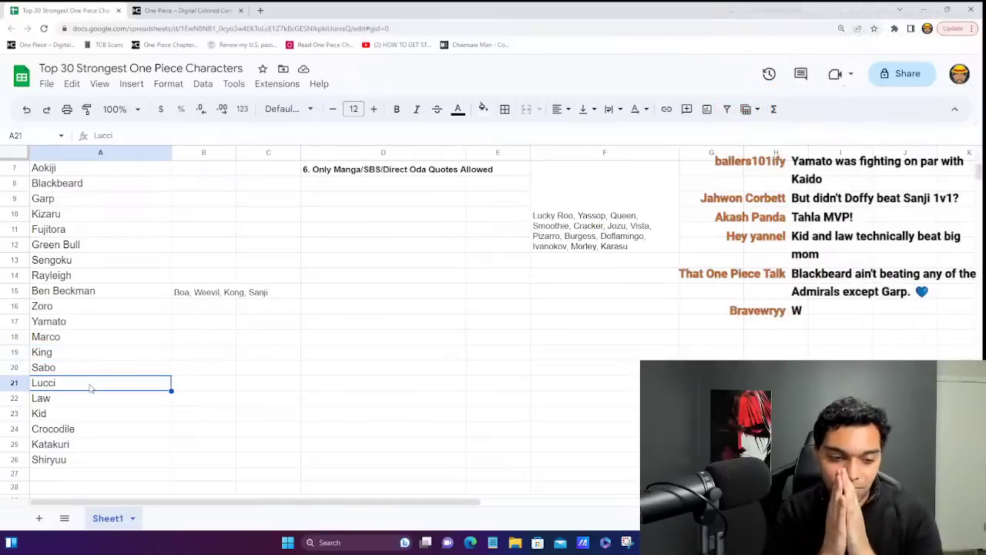
key(Down)
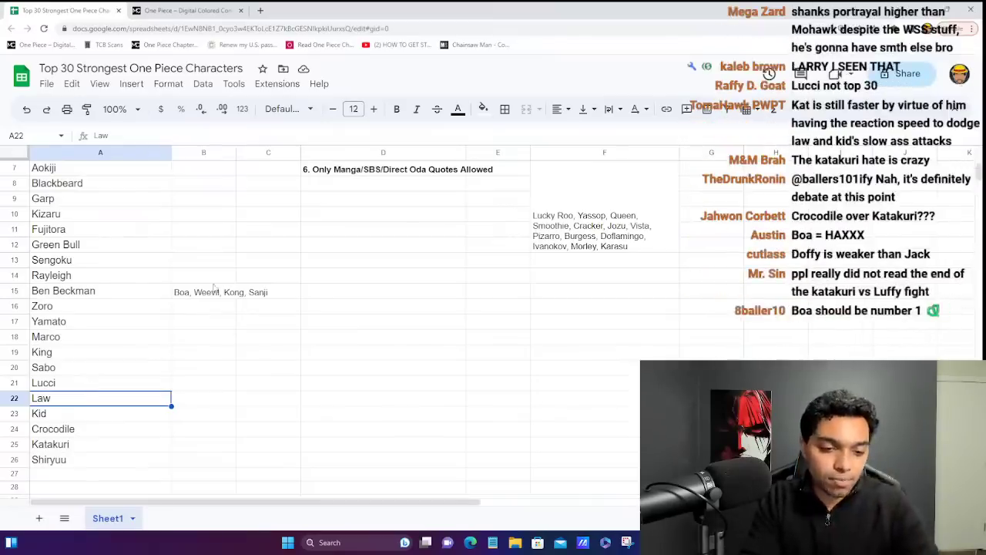
click(75, 416)
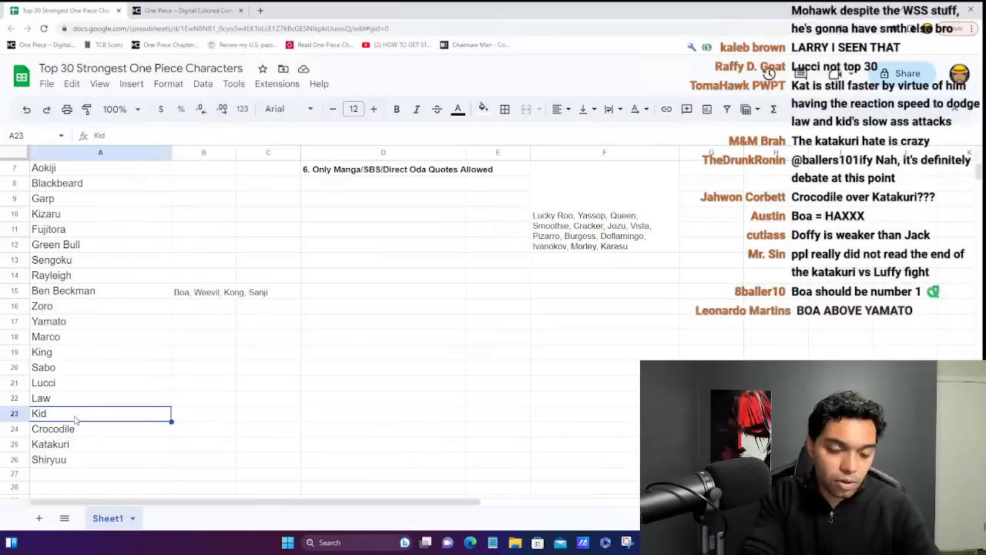
key(Down)
key(Up)
key(Up)
key(Up)
key(Up)
key(Up)
key(Up)
key(Up)
key(Up)
key(Up)
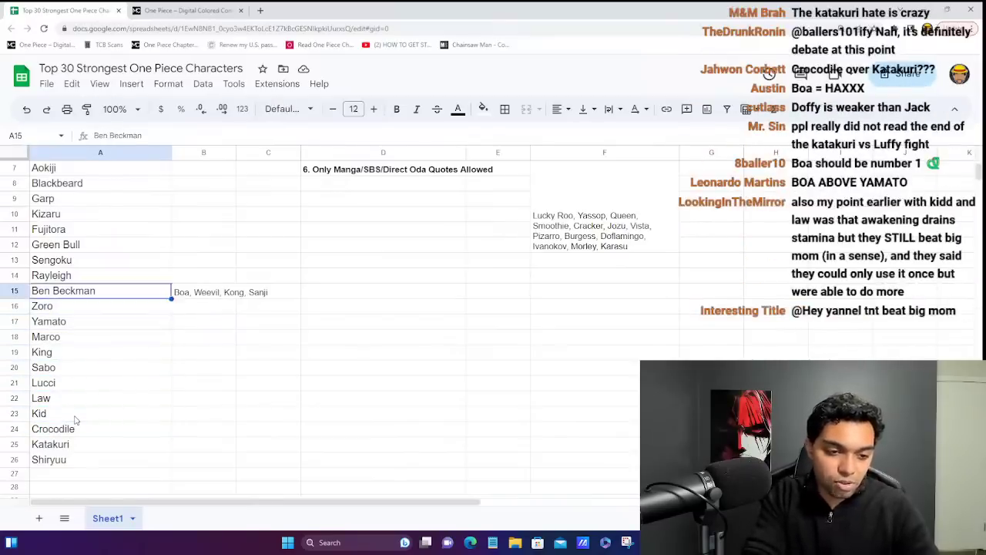
key(Down)
key(Down)
key(Down)
key(Down)
key(Down)
key(Down)
key(Down)
key(Down)
key(Down)
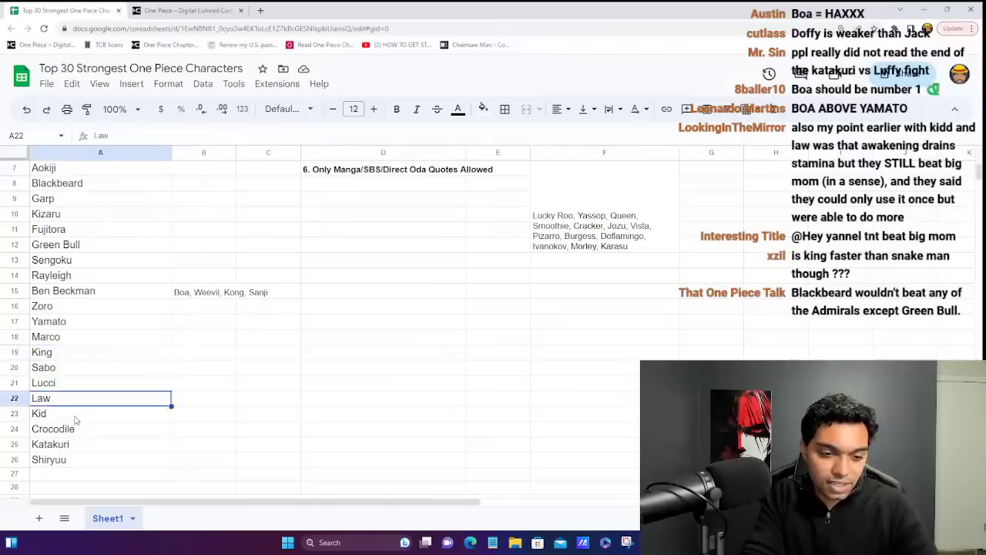
- Review the lower part of the ranking between King and Shiryuu in A19:A26
key(Up)
key(Up)
key(Down)
key(Down)
key(Down)
key(Down)
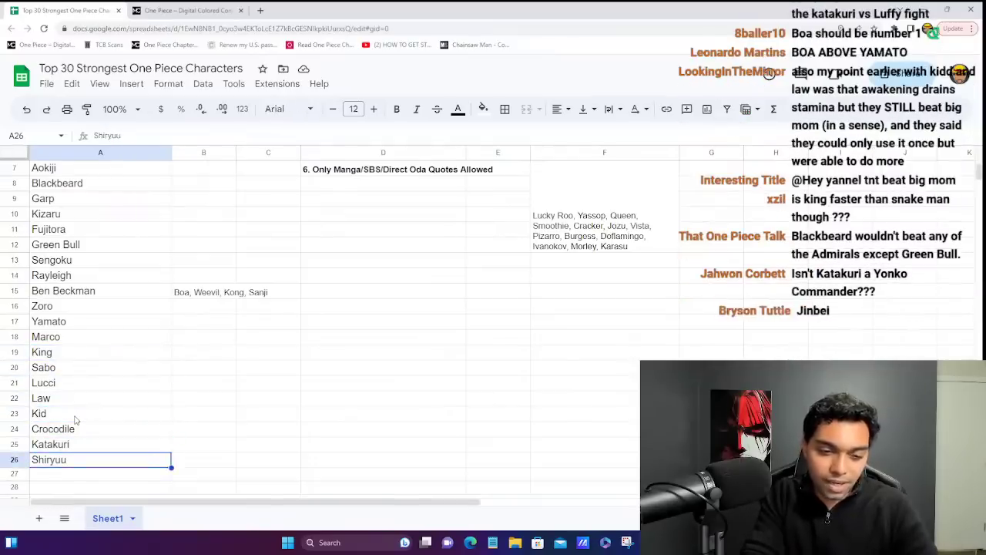
key(Up)
key(Down)
key(Up)
key(Up)
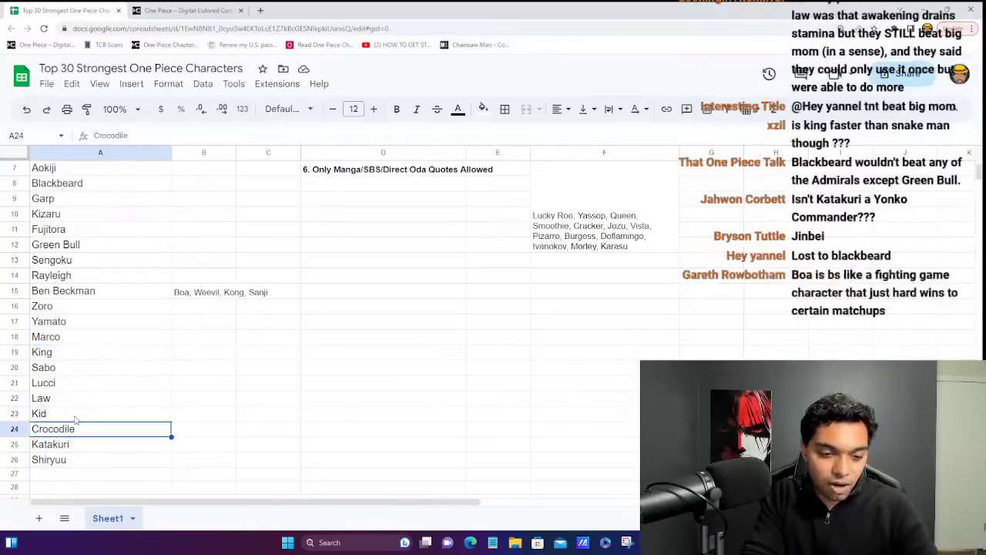
key(Down)
key(Up)
key(Up)
key(Up)
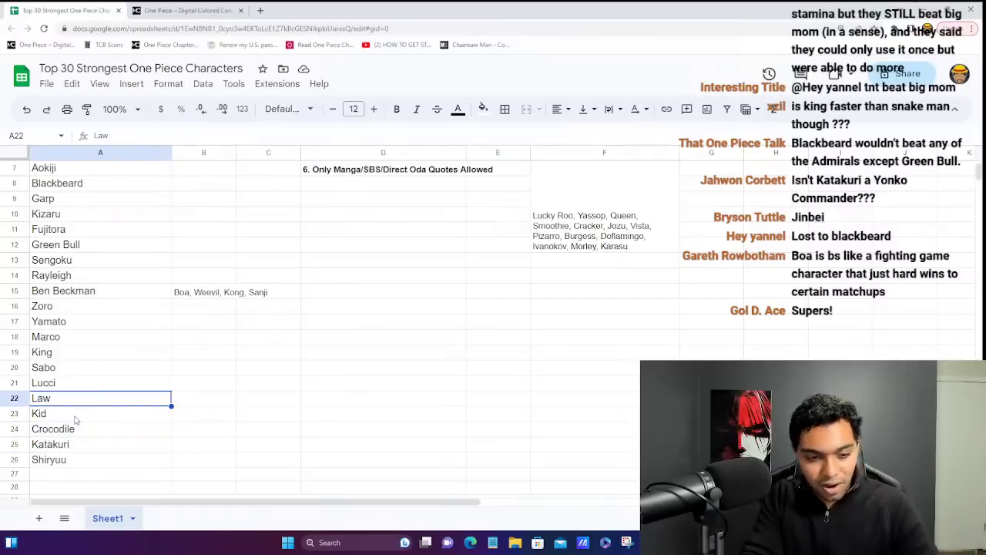
key(Down)
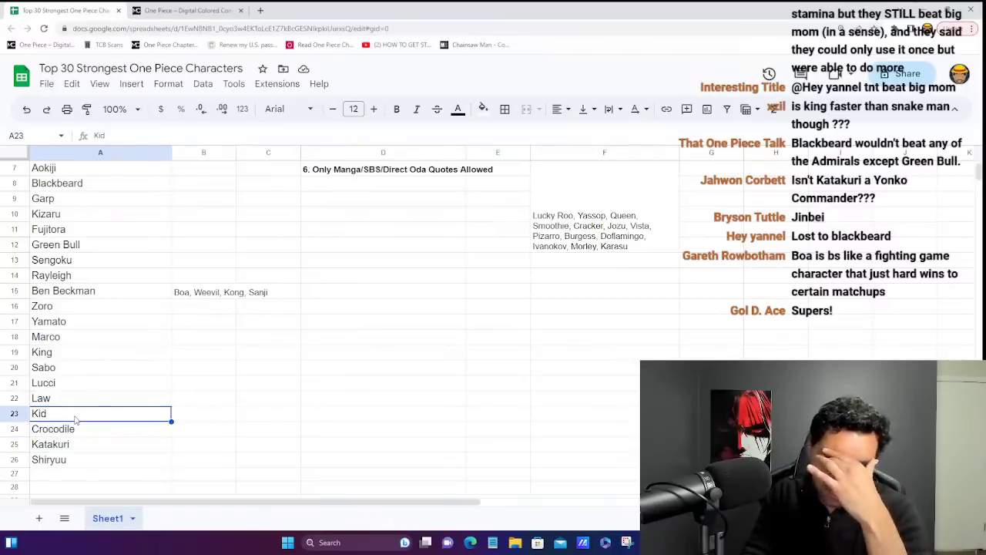
key(Up)
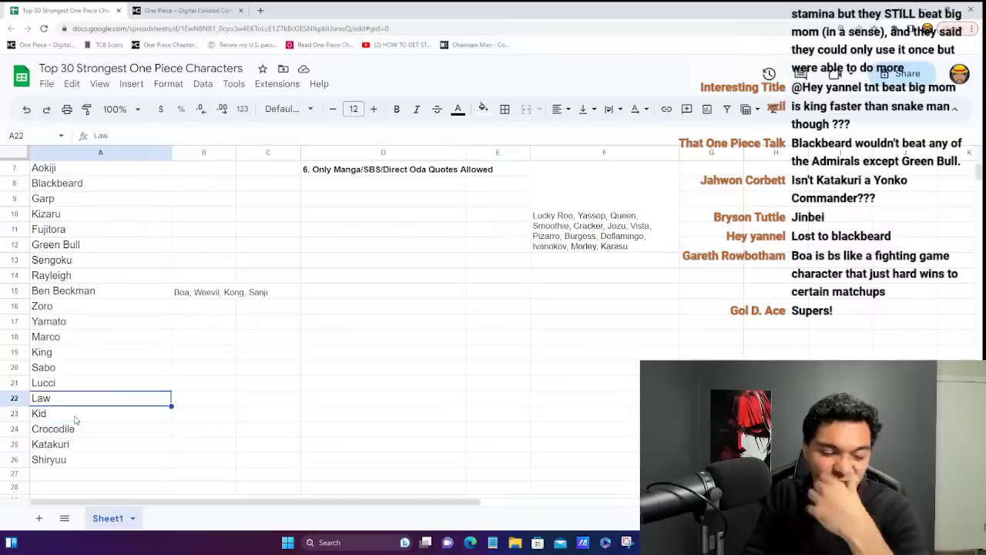
key(Up)
key(Up)
key(Up)
key(Down)
key(Down)
key(Down)
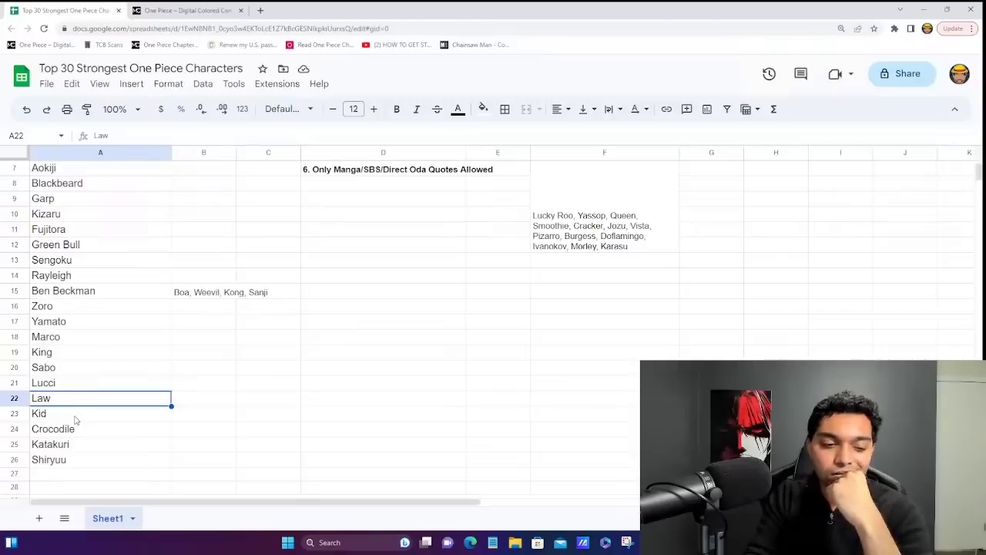
- Insert a new row above Shiryuu and enter Boa Hancock in A26, directly below Katakuri
key(Down)
key(Down)
key(Down)
key(Down)
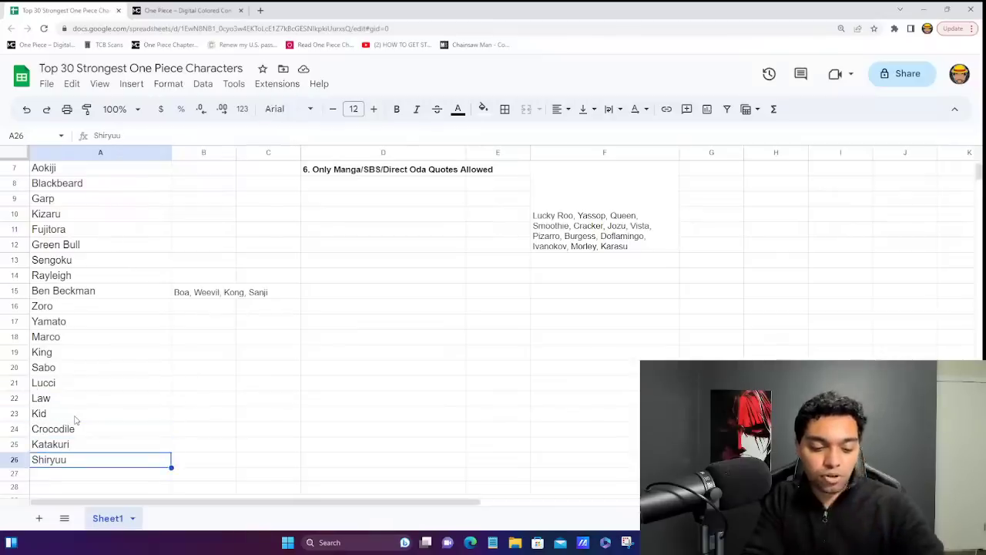
key(ctrl+alt+equal)
text(B)
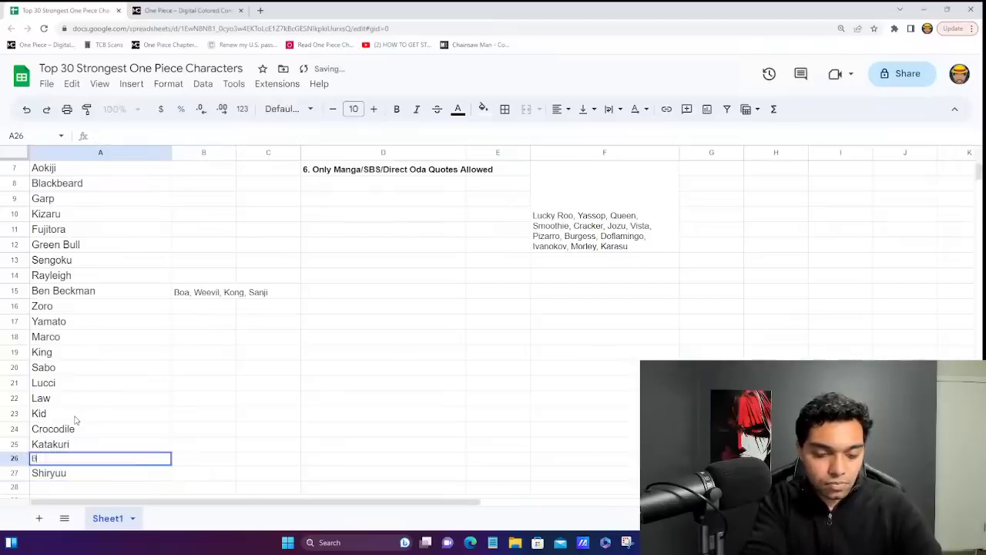
text(oa Hancock)
key(Return)
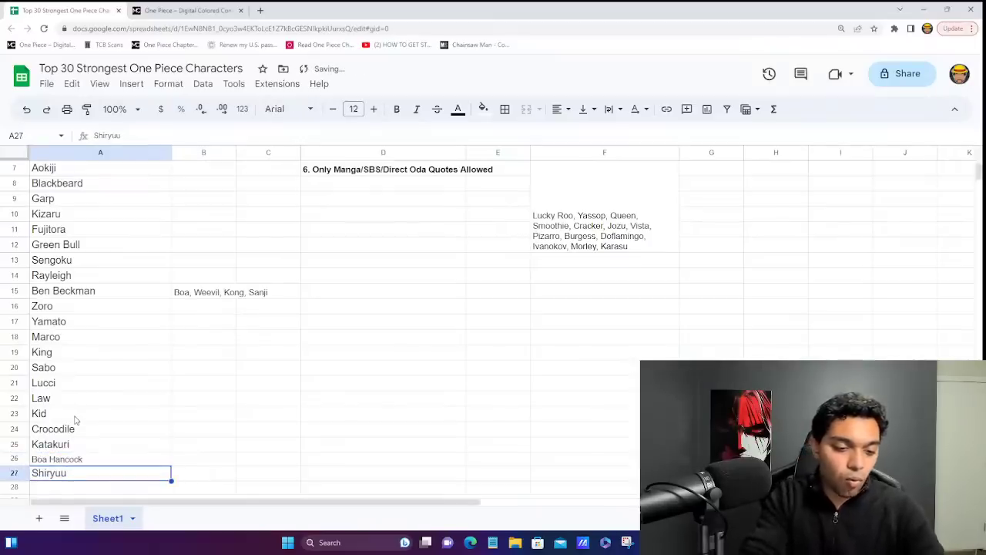
- Set the Boa Hancock entry to font size 12 and add *** after the name
click(69, 459)
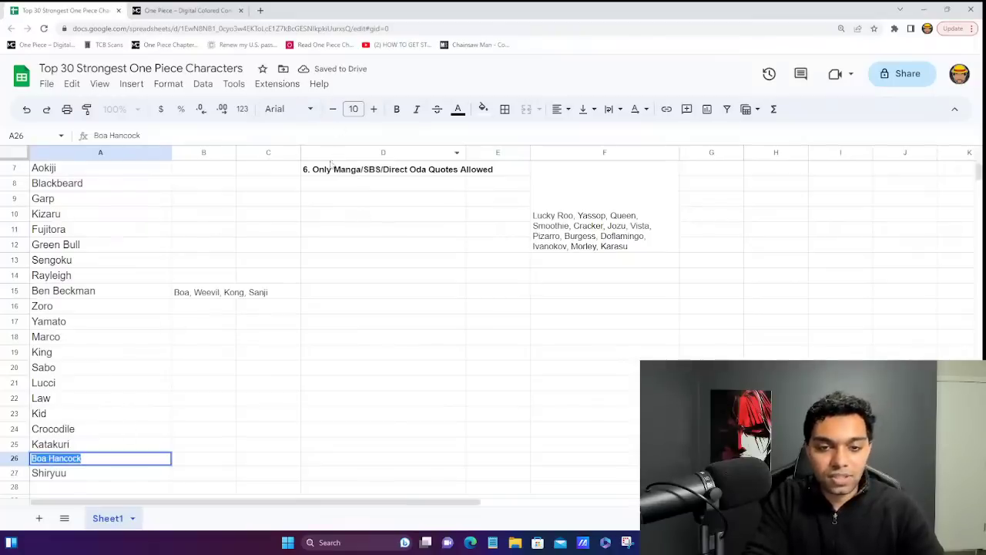
click(353, 109)
text(12)
key(Return)
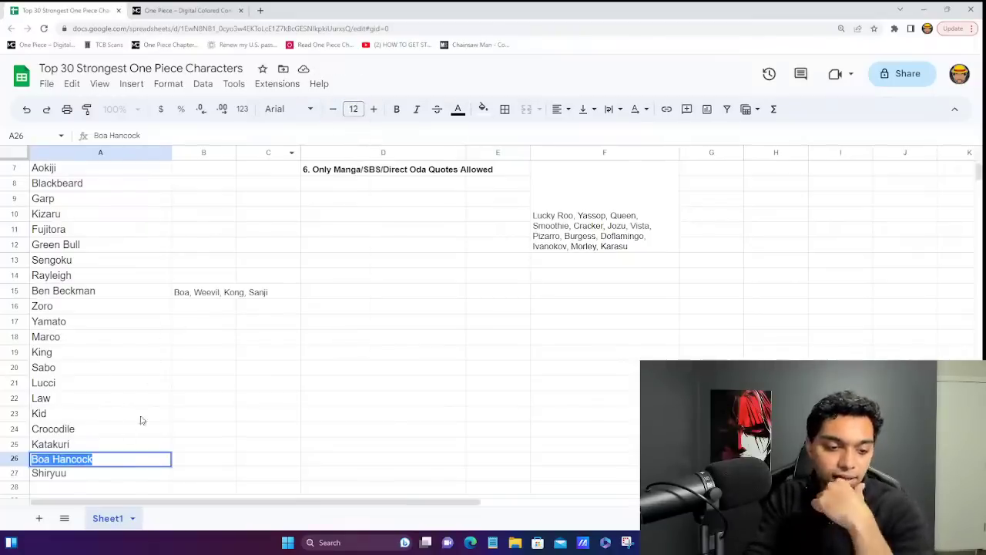
click(133, 450)
double_click(121, 460)
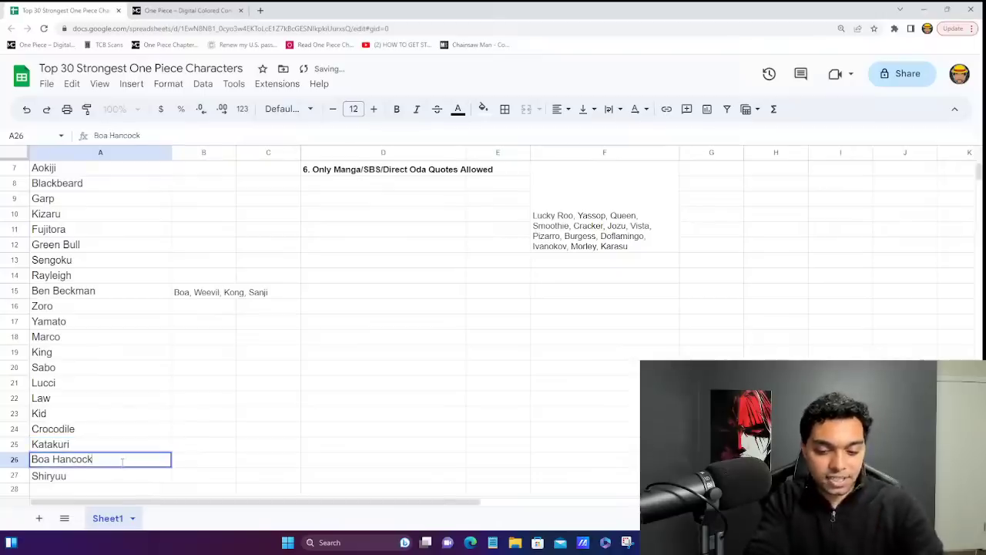
text(***)
key(shift+Return)
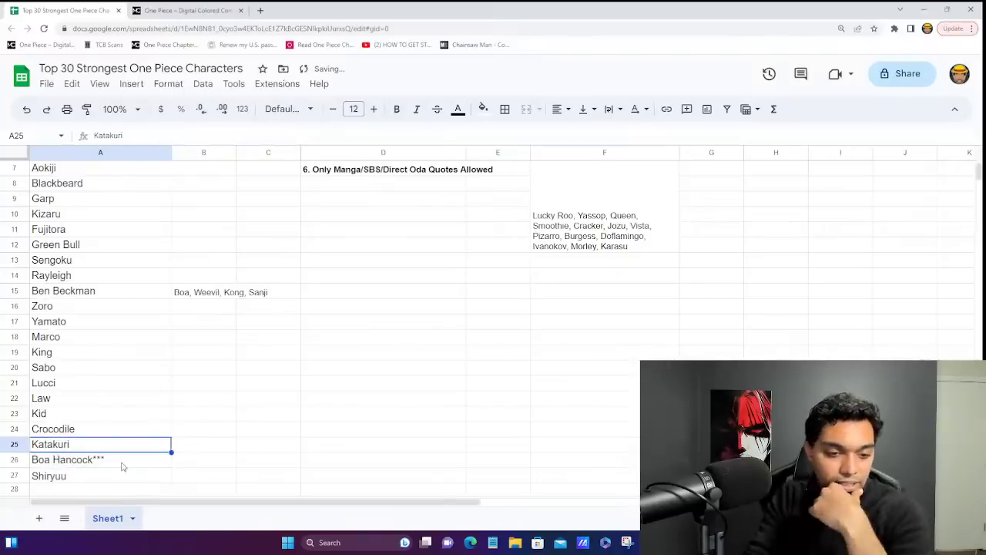
- Review the ranking between Kizaru and Boa Hancock in A10:A26
key(Down)
key(Up)
key(Up)
key(Up)
key(Up)
key(Up)
key(Up)
key(Up)
key(Up)
key(Up)
key(Up)
key(Up)
key(Up)
key(Up)
key(Up)
key(Up)
key(Up)
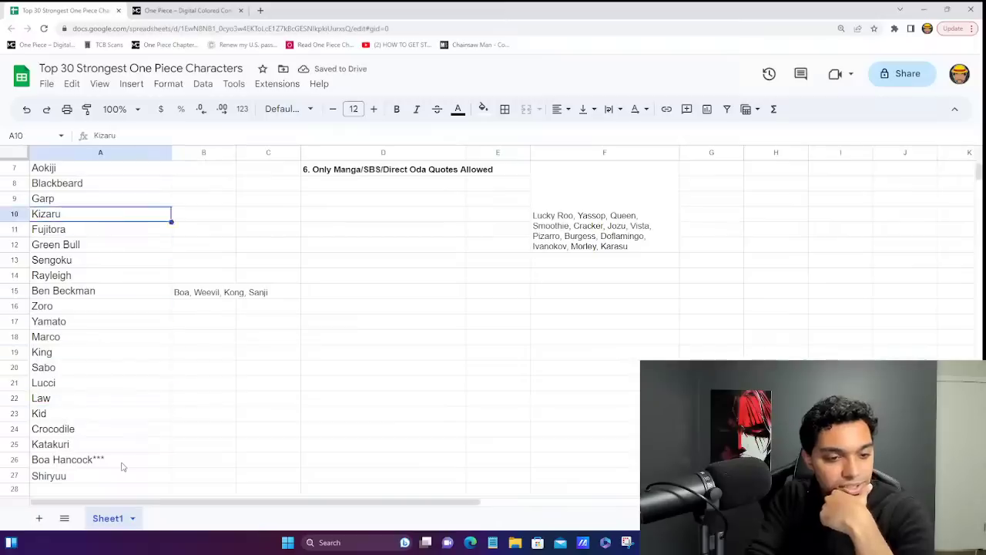
key(Down)
key(Down)
key(Down)
key(Down)
key(Down)
key(Down)
key(Down)
key(Down)
key(Down)
key(Down)
key(Down)
key(Down)
key(Down)
key(Down)
key(Down)
key(Down)
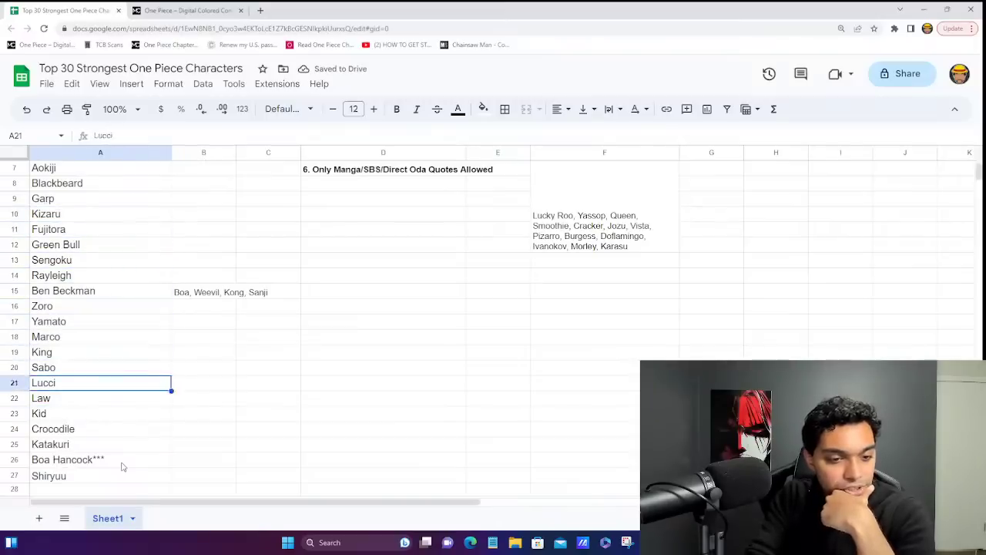
key(Up)
key(Up)
key(Up)
key(Up)
key(Up)
key(Up)
key(Up)
key(Up)
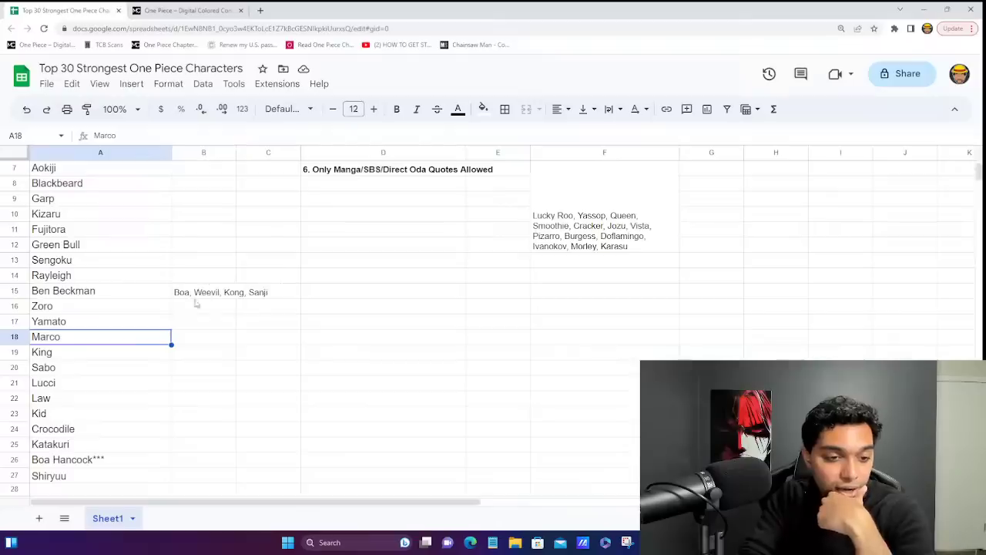
- Compare Boa Hancock's placement with the Aokiji to Rayleigh block in A7:A14 and with Katakuri
click(132, 277)
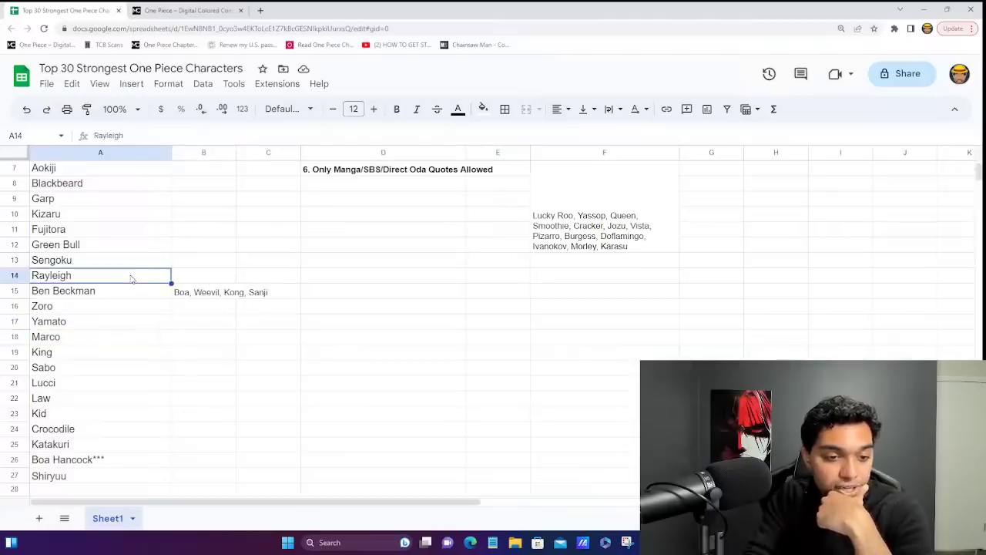
key(Down)
key(Up)
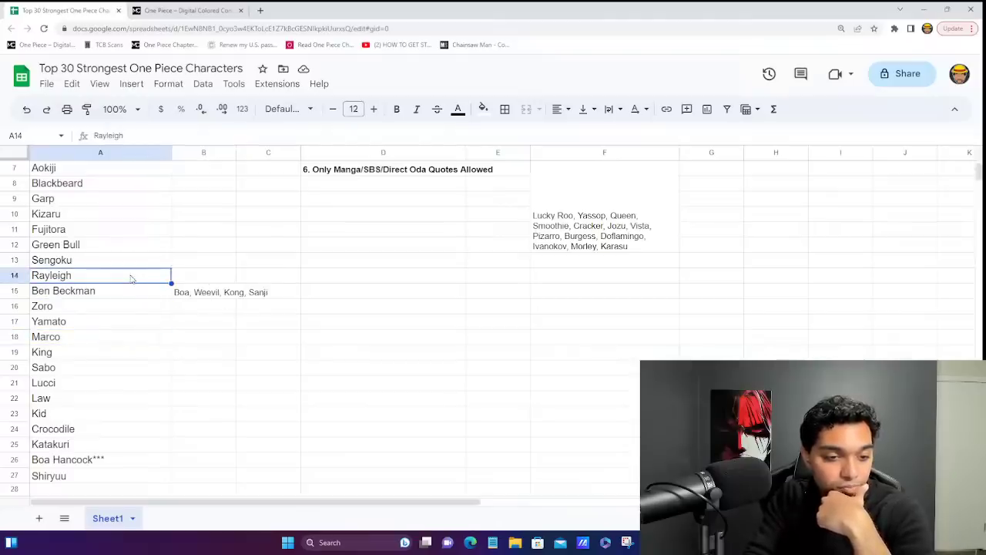
drag(131, 278, 147, 176)
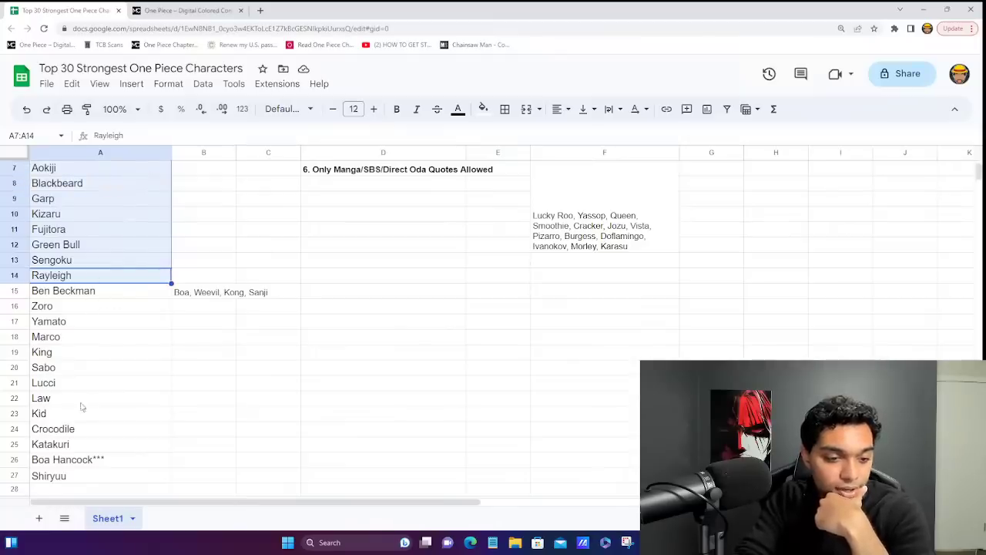
click(82, 461)
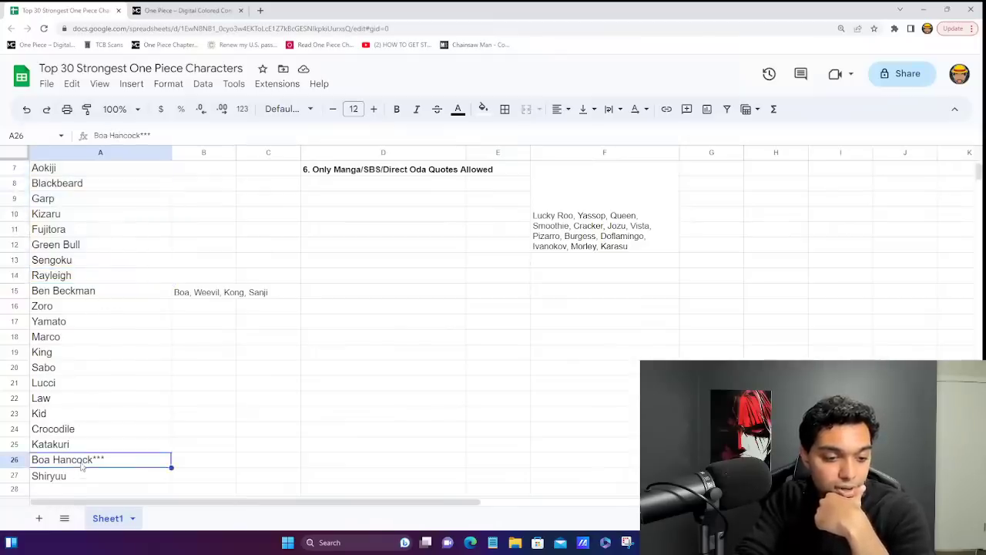
click(119, 445)
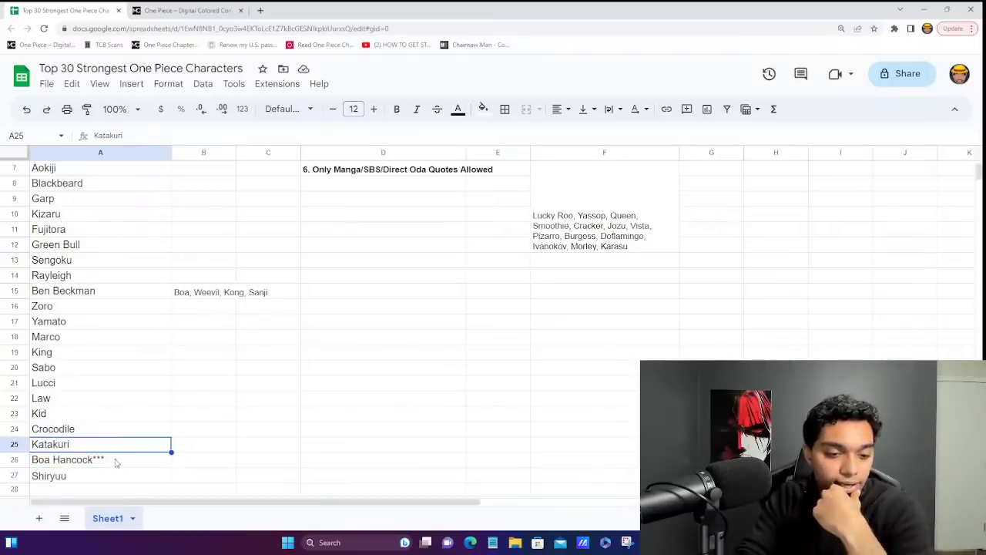
click(116, 460)
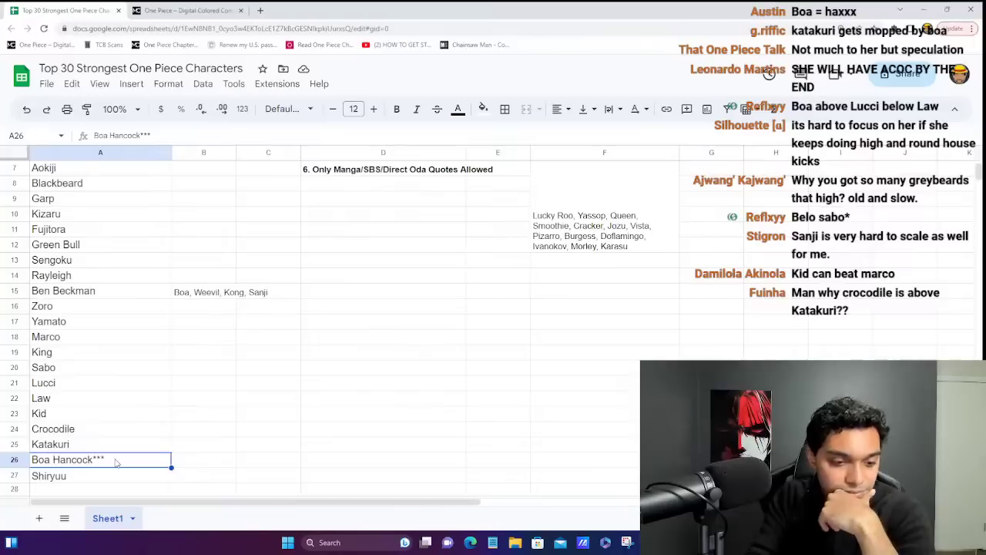
- Examine the entries from Lucci down to Crocodile in A21:A24 against Boa Hancock's placement
key(Up)
key(Up)
key(Up)
key(Up)
key(Up)
key(Down)
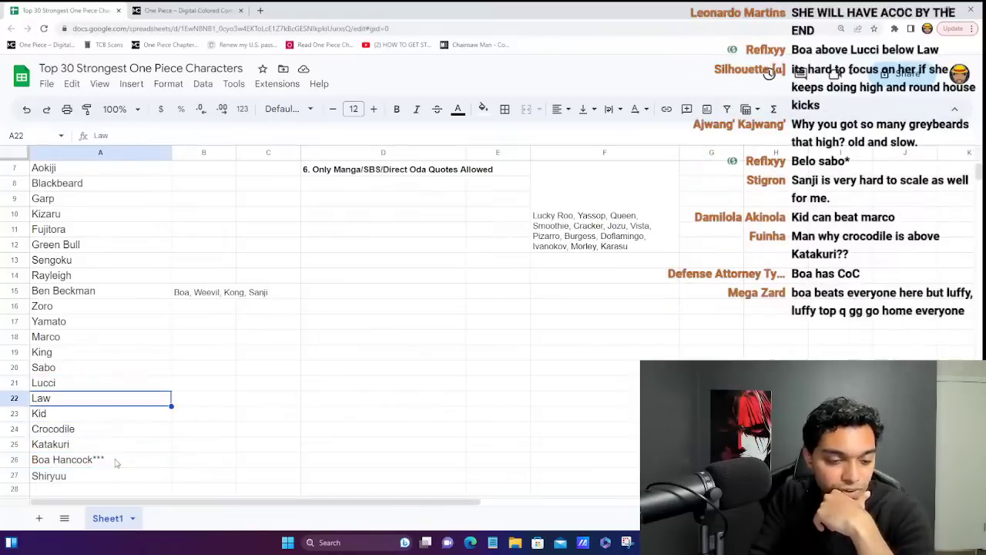
key(Down)
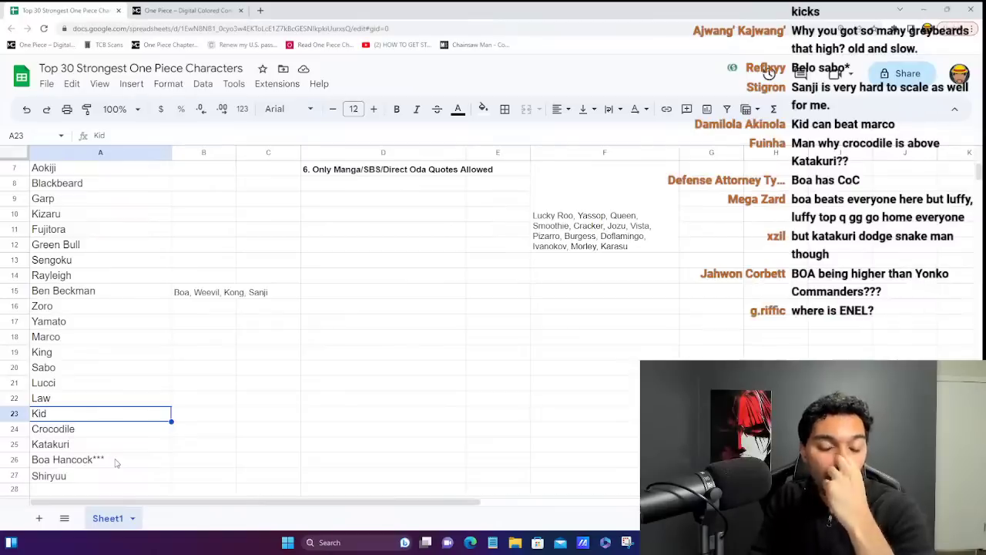
key(Up)
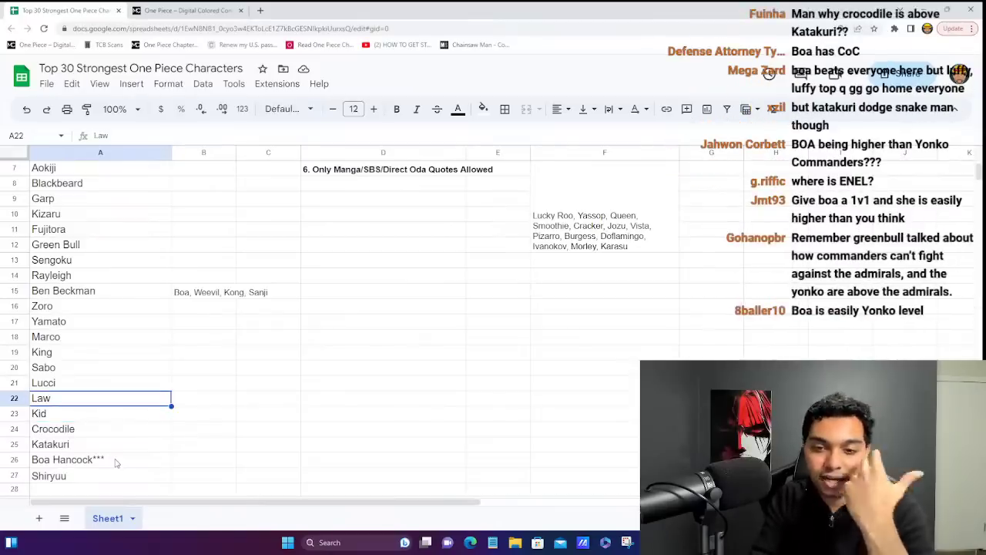
key(Right)
key(Left)
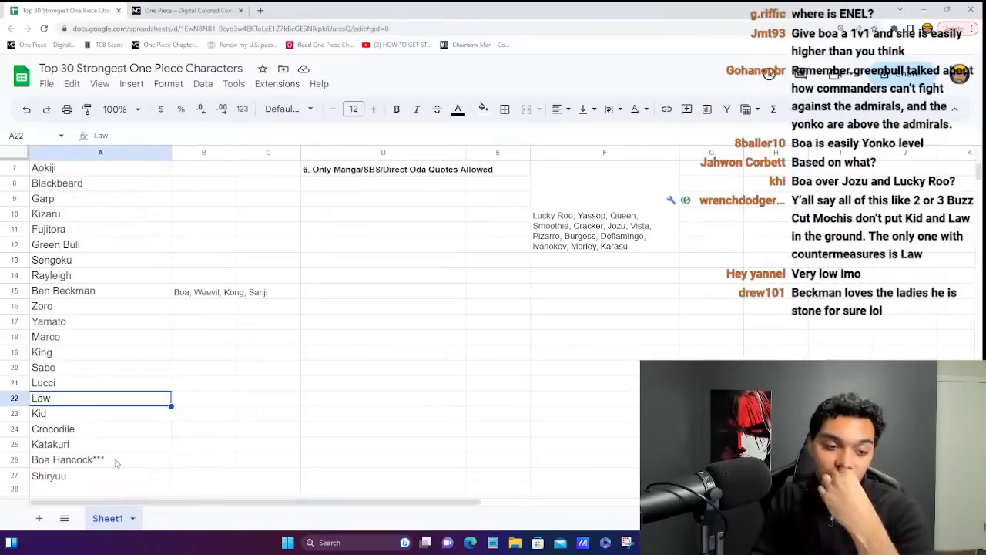
key(Right)
key(Left)
key(Down)
key(Right)
key(Left)
key(Down)
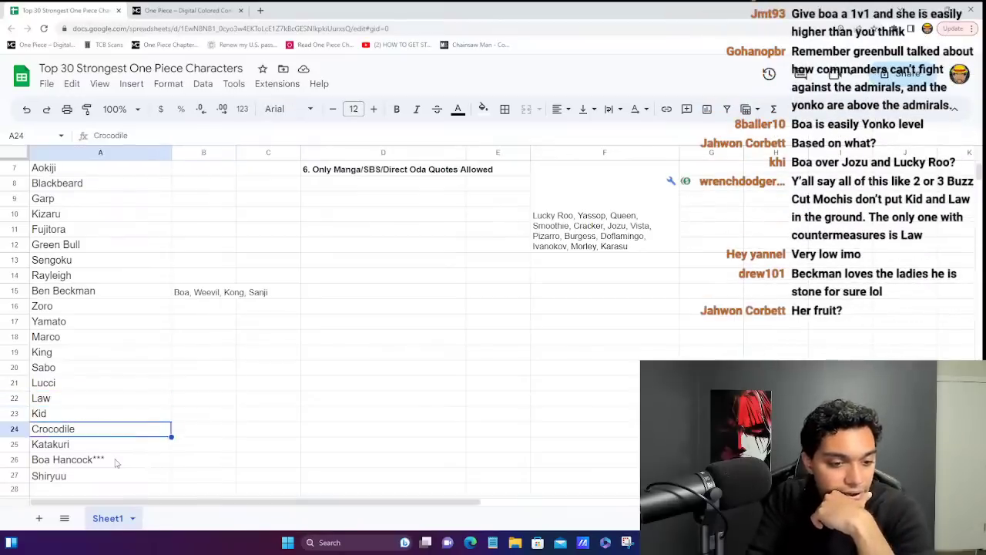
key(Up)
key(Down)
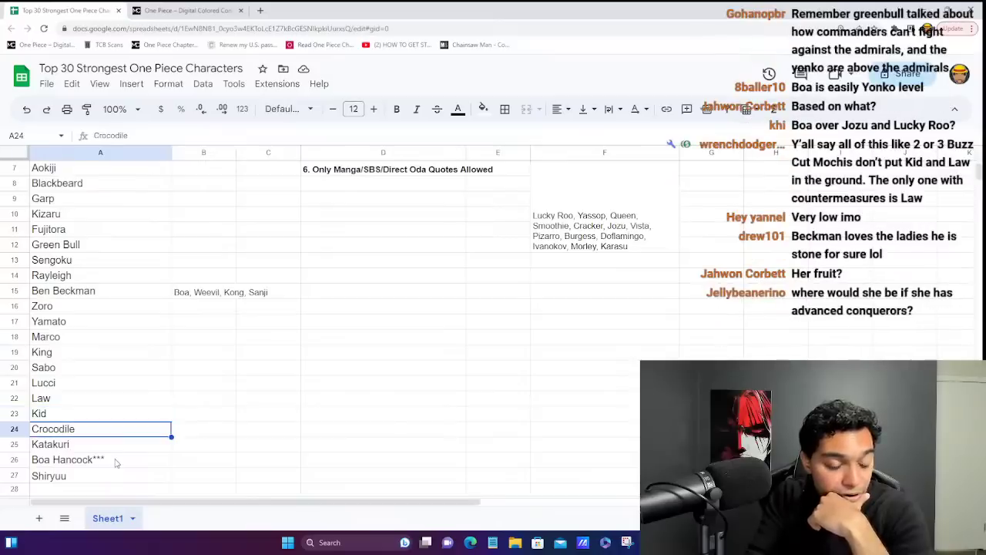
- Review the ranking between Zoro and Sabo in A16:A20, comparing Marco with King
key(Up)
key(Up)
key(Up)
key(Up)
key(Up)
key(Up)
key(Up)
key(Up)
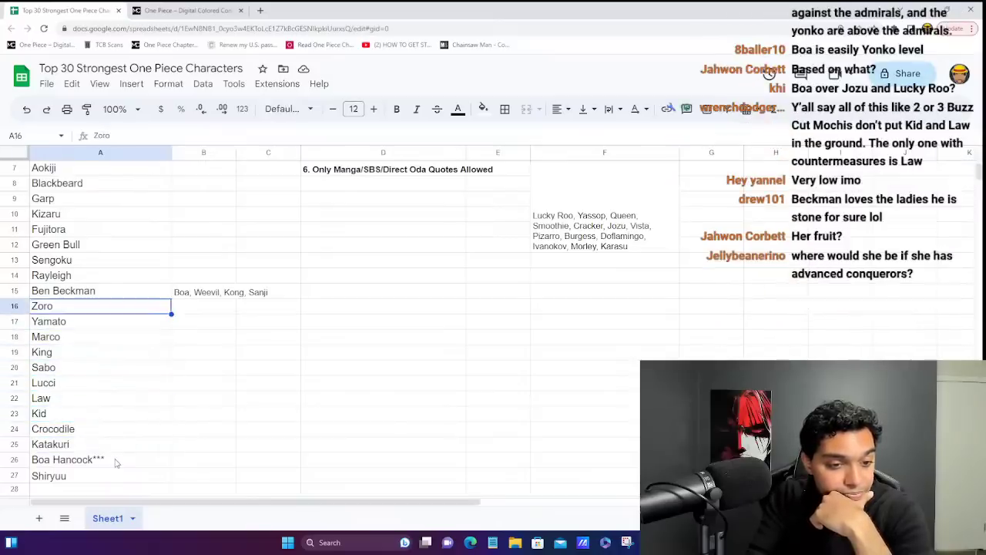
key(Right)
key(Left)
key(Down)
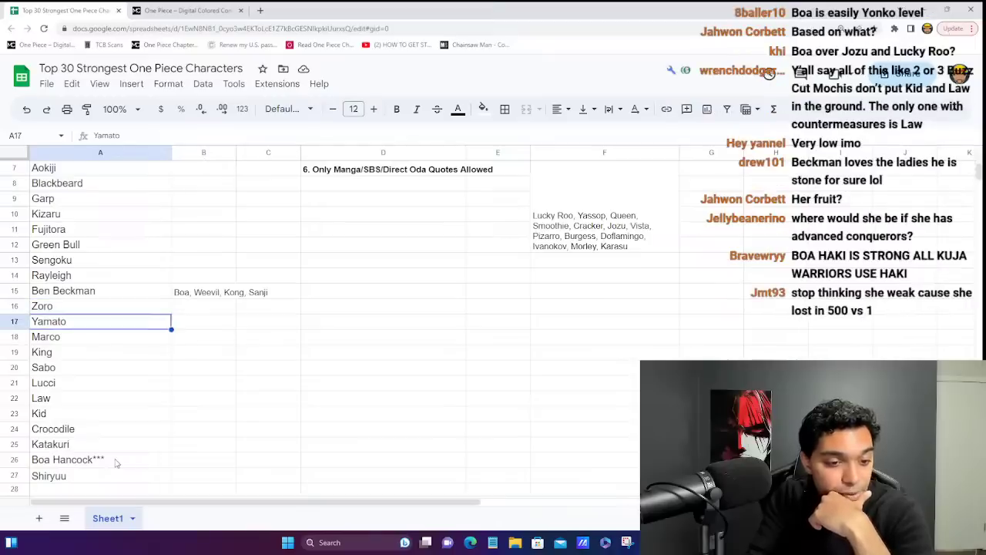
key(Down)
key(Down)
key(Down)
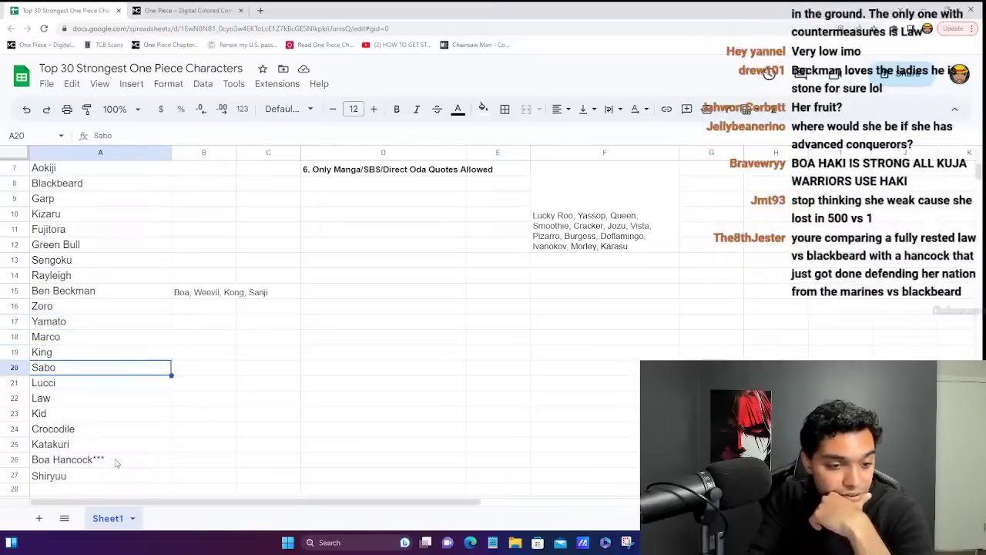
key(Up)
key(Up)
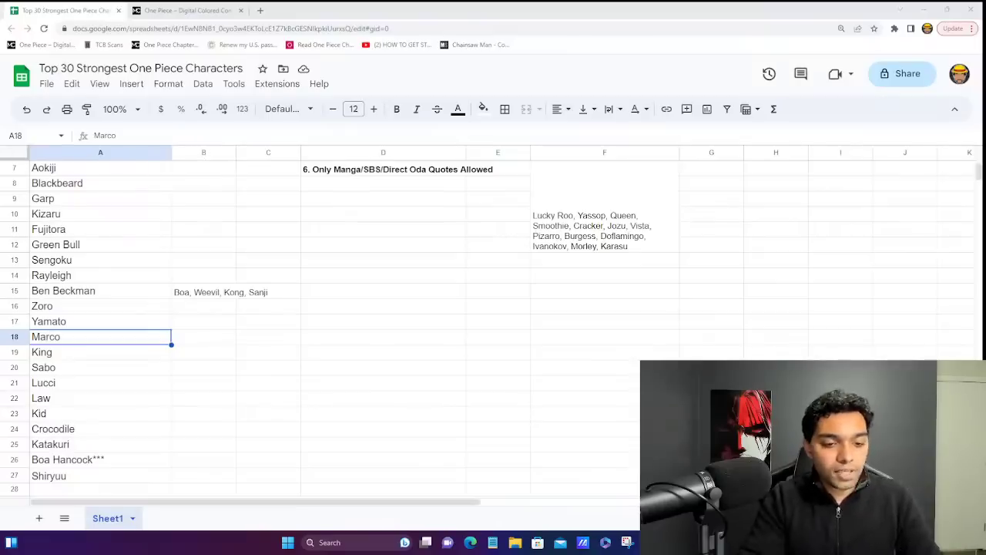
click(70, 356)
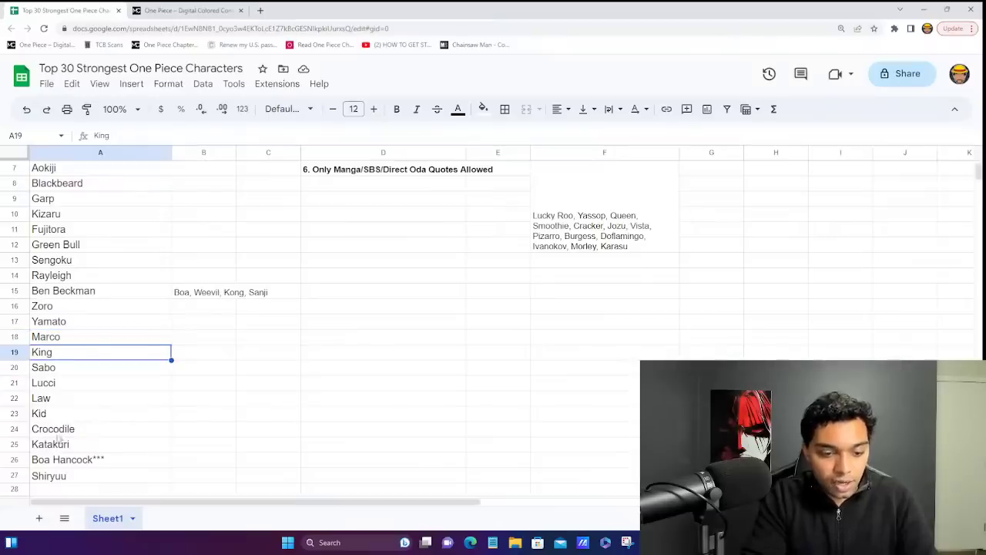
click(69, 343)
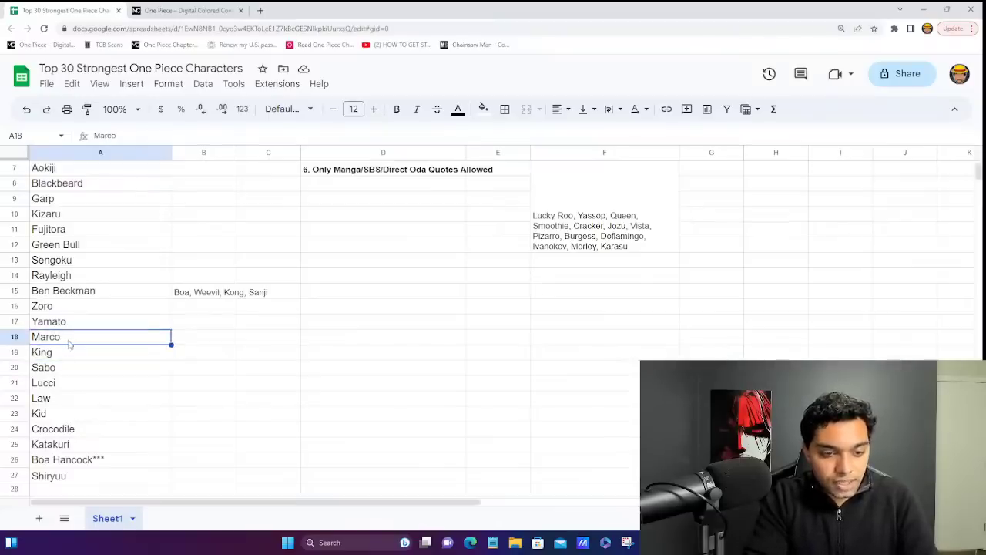
double_click(70, 353)
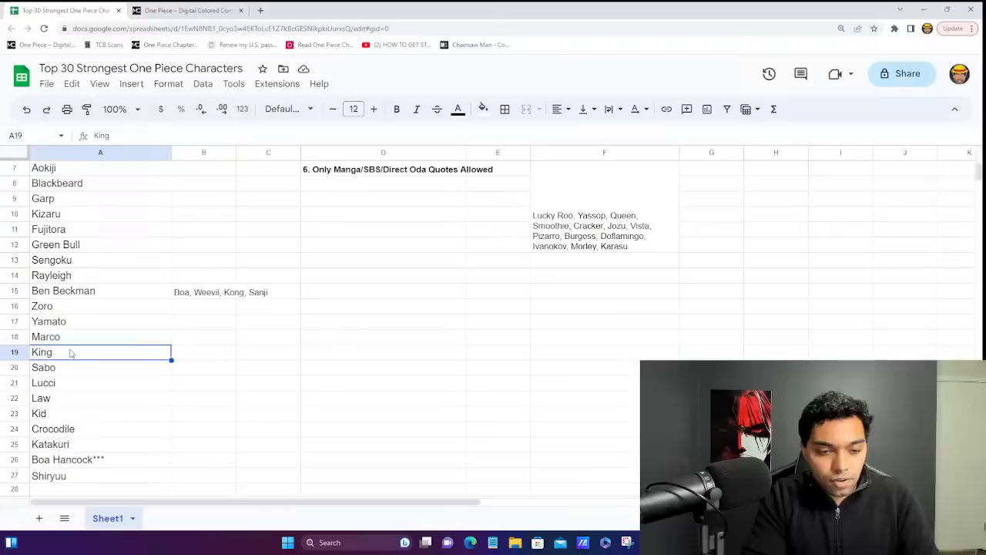
- Compare Katakuri's placement in A25 with Marco and King in A18:A19
click(63, 447)
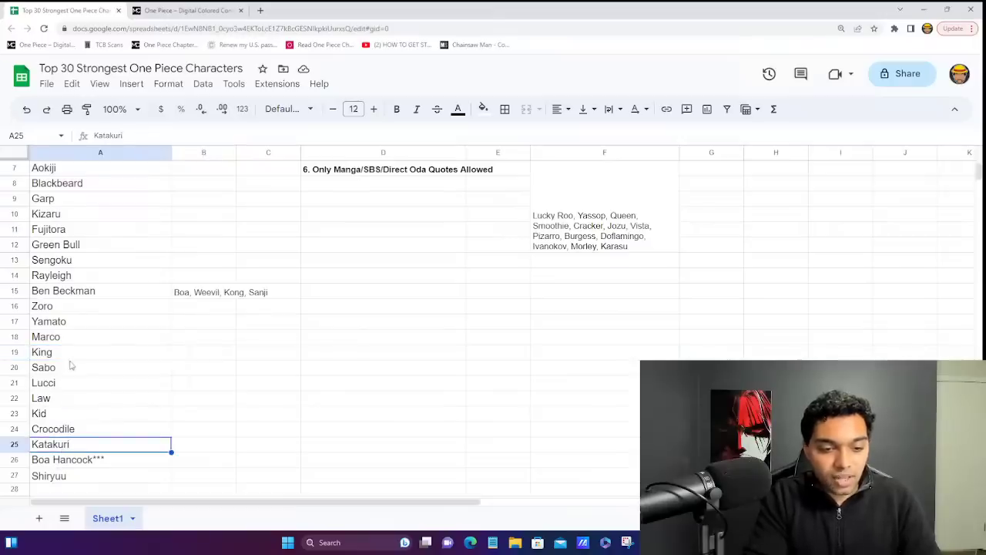
click(80, 339)
click(77, 353)
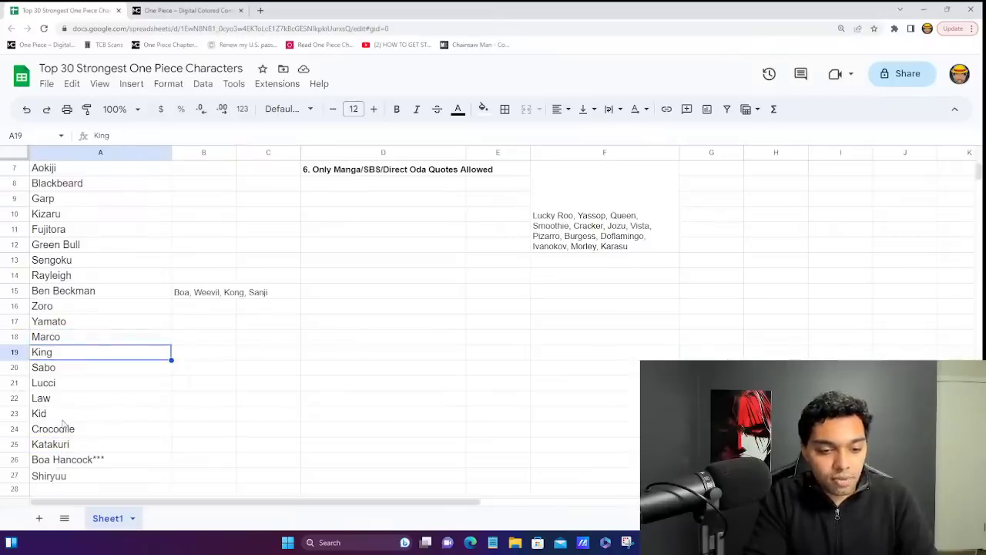
click(86, 450)
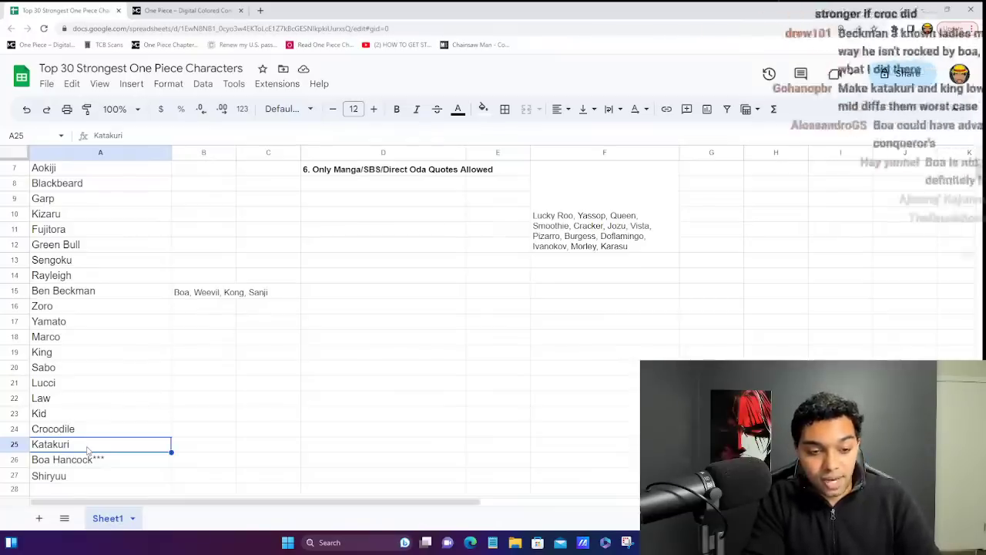
click(93, 339)
click(87, 353)
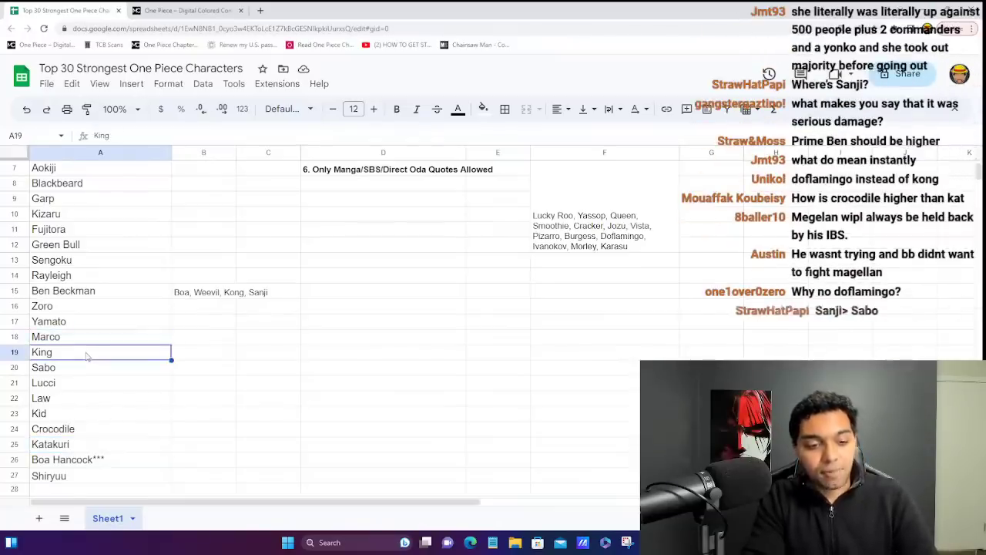
click(87, 445)
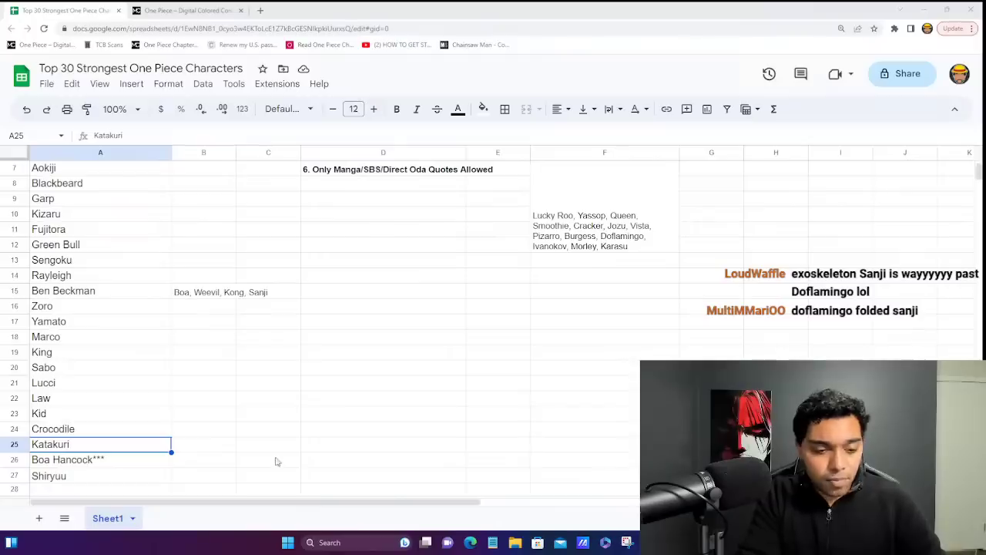
- Weigh Boa Hancock's placement in A26 against Katakuri directly above in A25
click(139, 466)
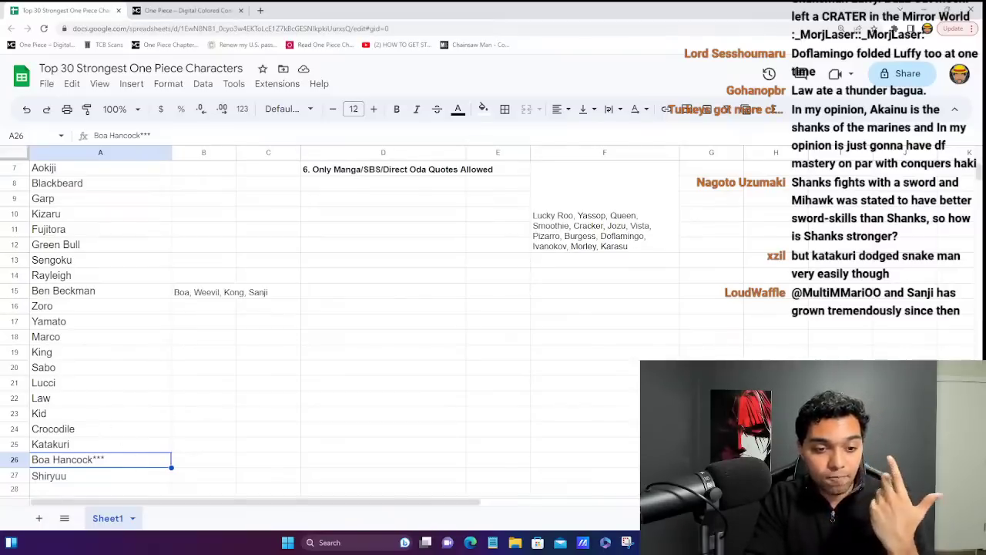
click(134, 445)
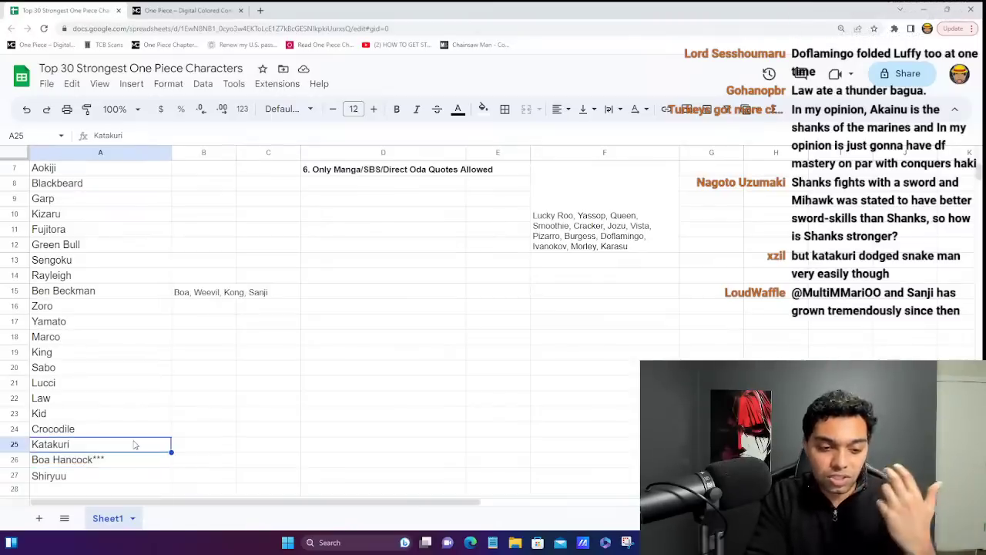
key(Down)
key(Up)
key(Down)
key(Right)
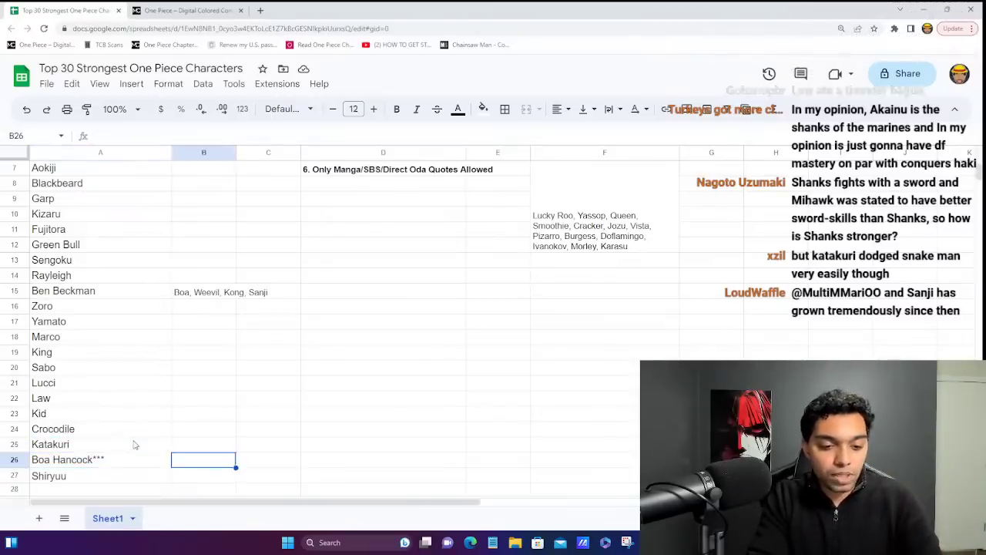
key(Up)
key(Left)
key(Down)
key(Right)
key(Left)
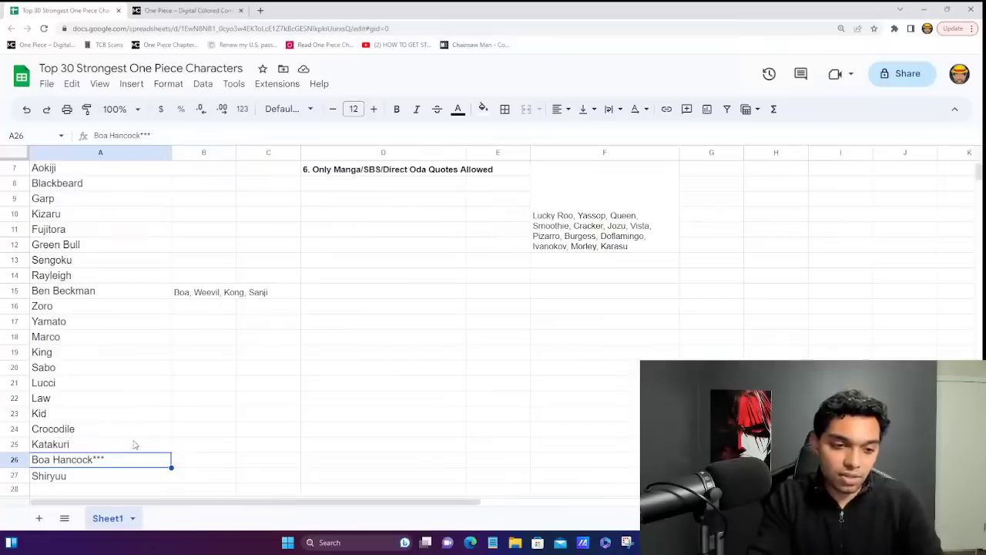
key(Up)
key(Down)
key(Right)
key(Left)
key(Up)
key(Down)
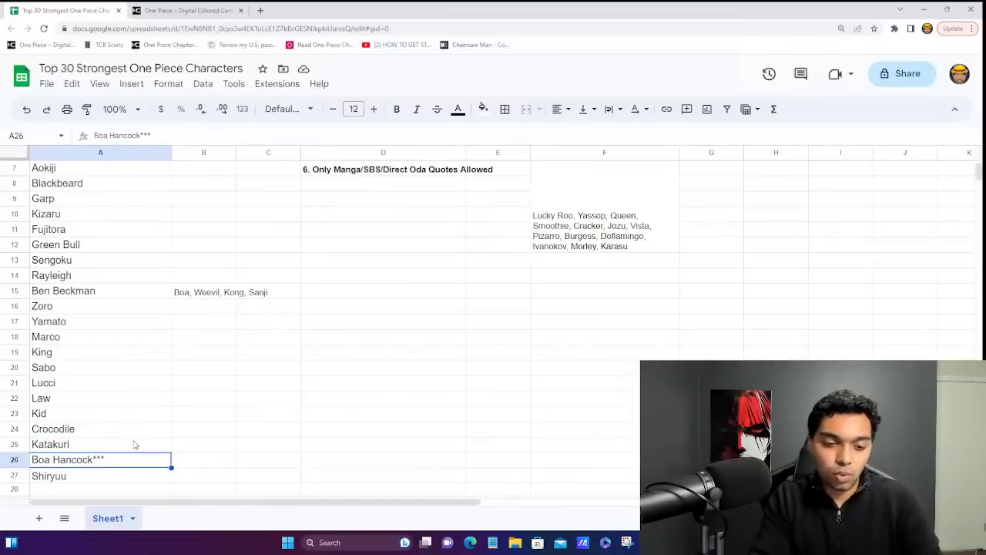
key(Up)
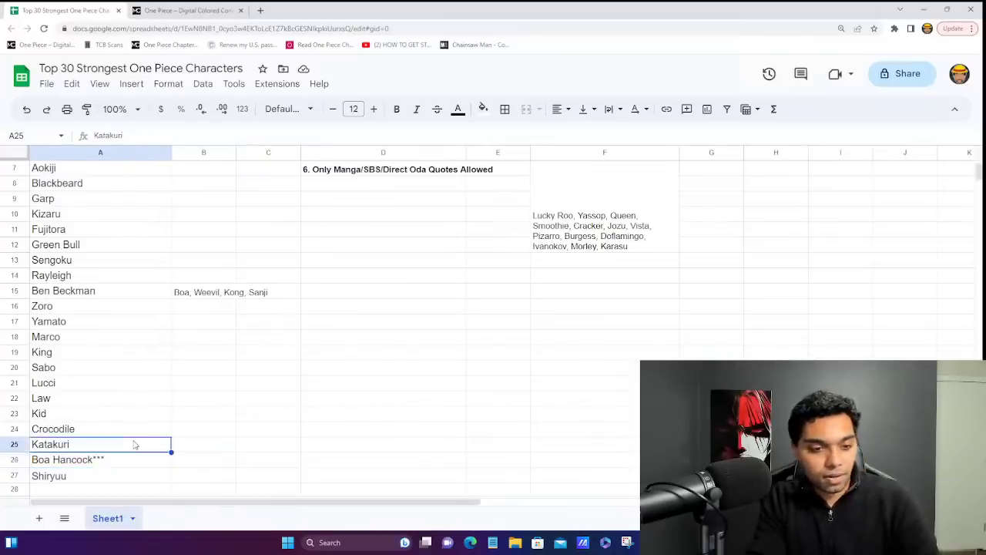
key(Down)
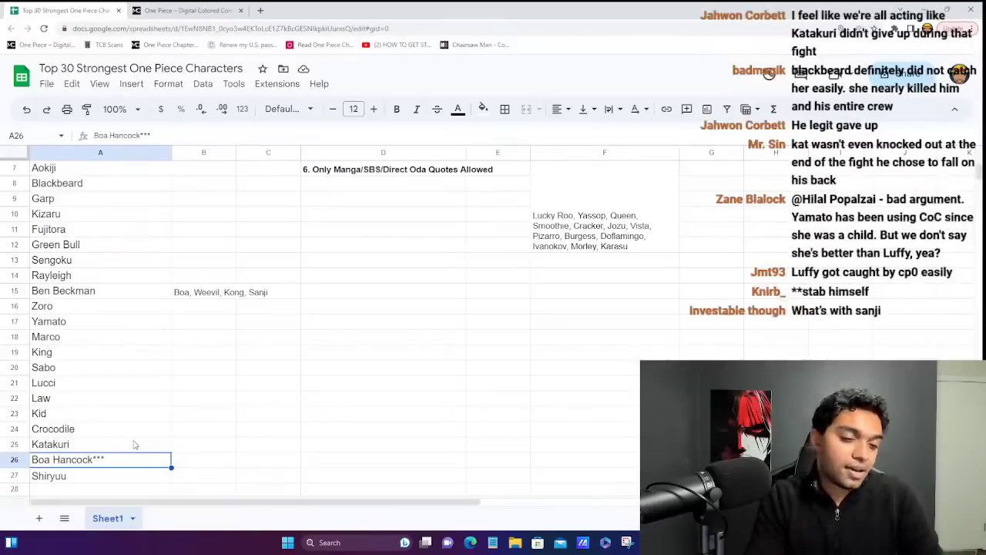
key(Return)
key(ctrl+a)
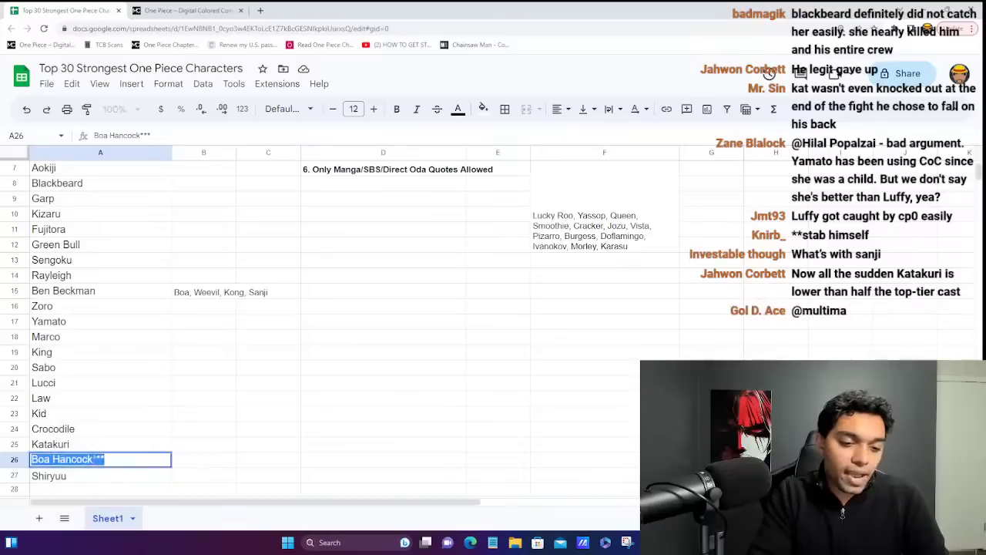
click(93, 459)
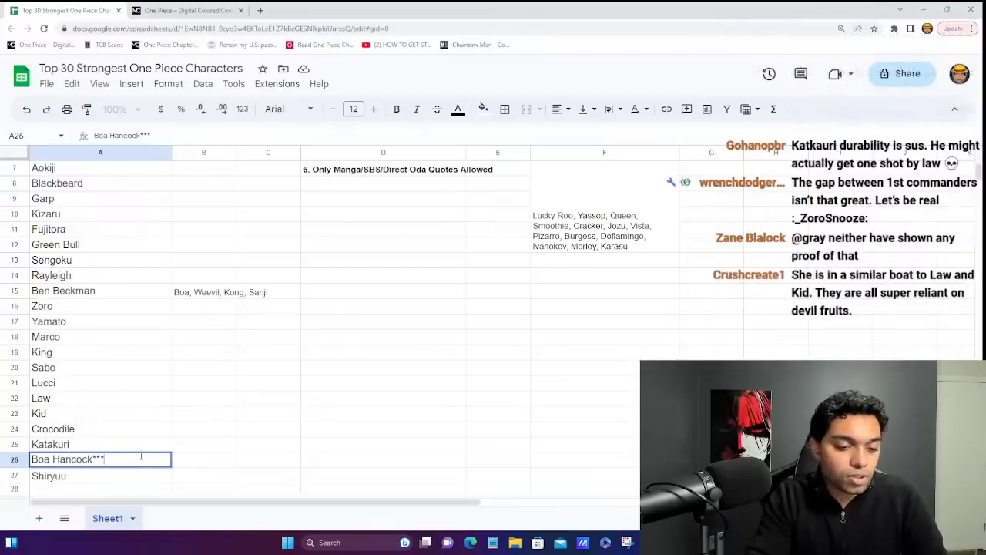
click(111, 444)
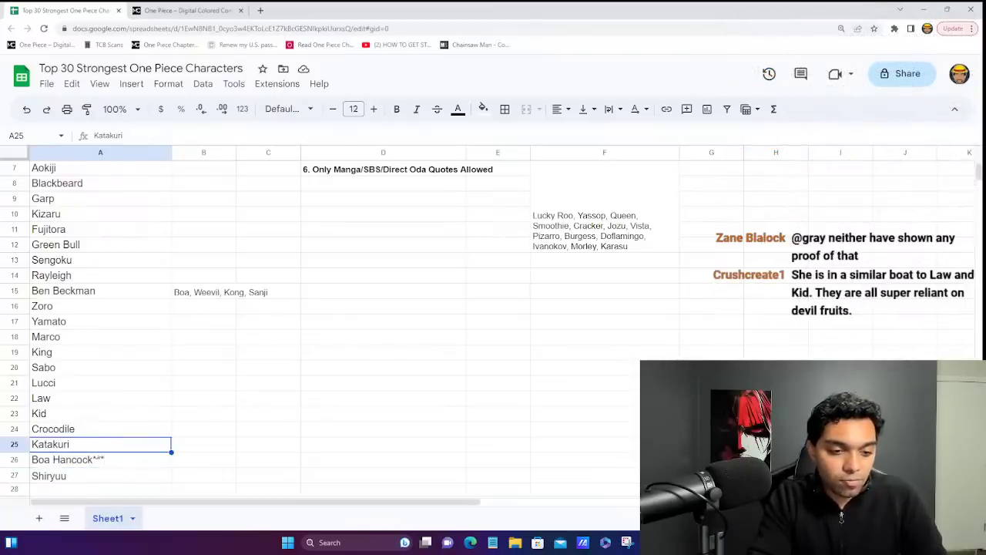
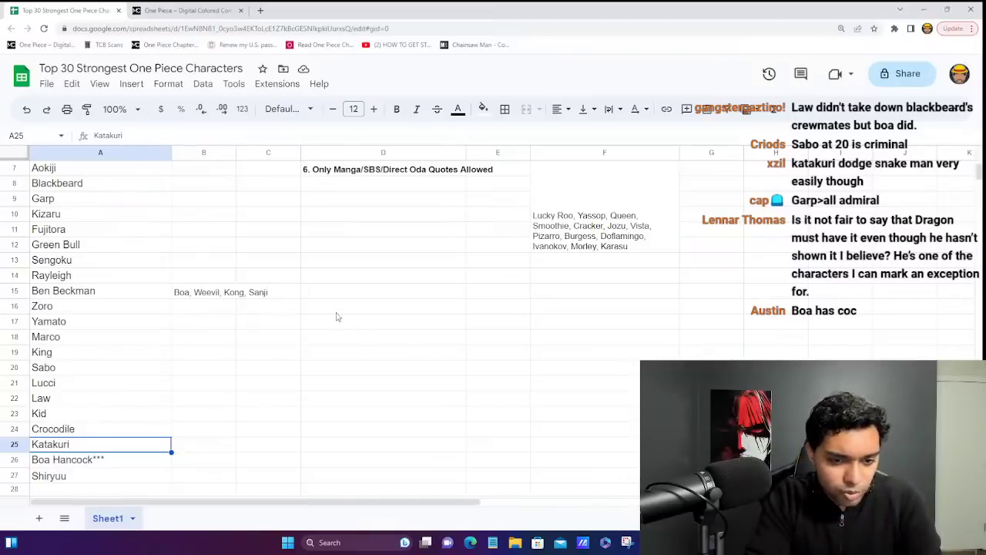
- Remove Boa from the remaining candidates in B15, leaving Weevil, Kong, Sanji
click(185, 291)
double_click(189, 290)
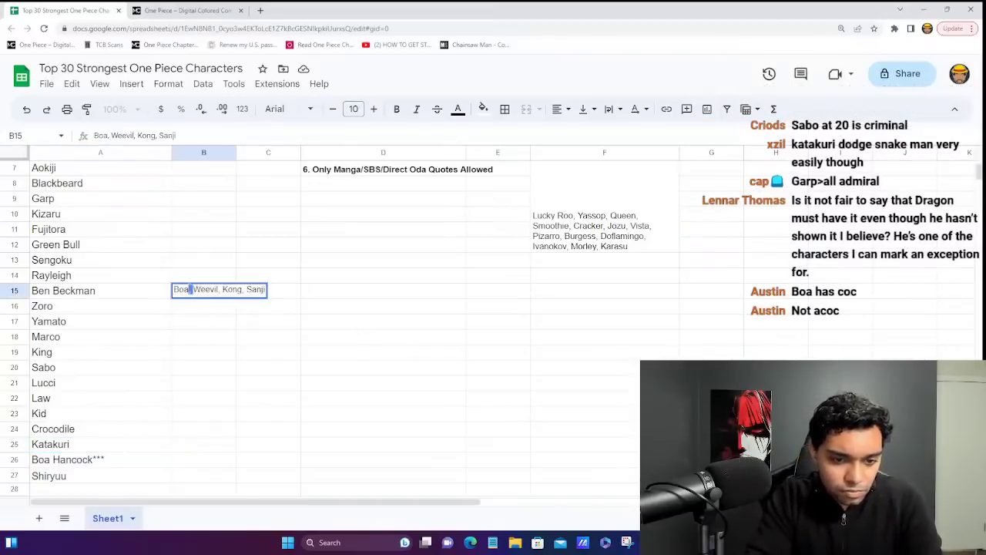
key(BackSpace)
key(BackSpace)
key(BackSpace)
key(BackSpace)
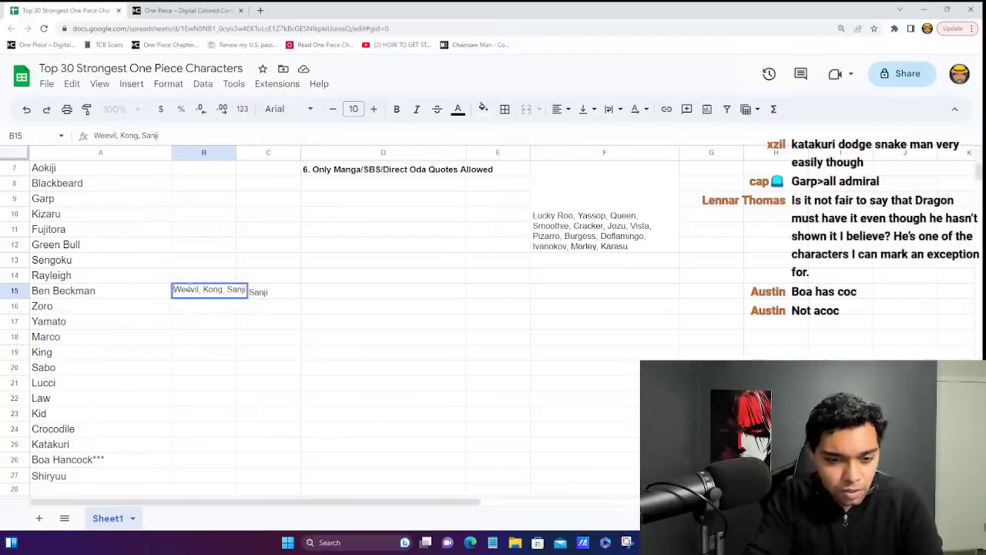
click(191, 322)
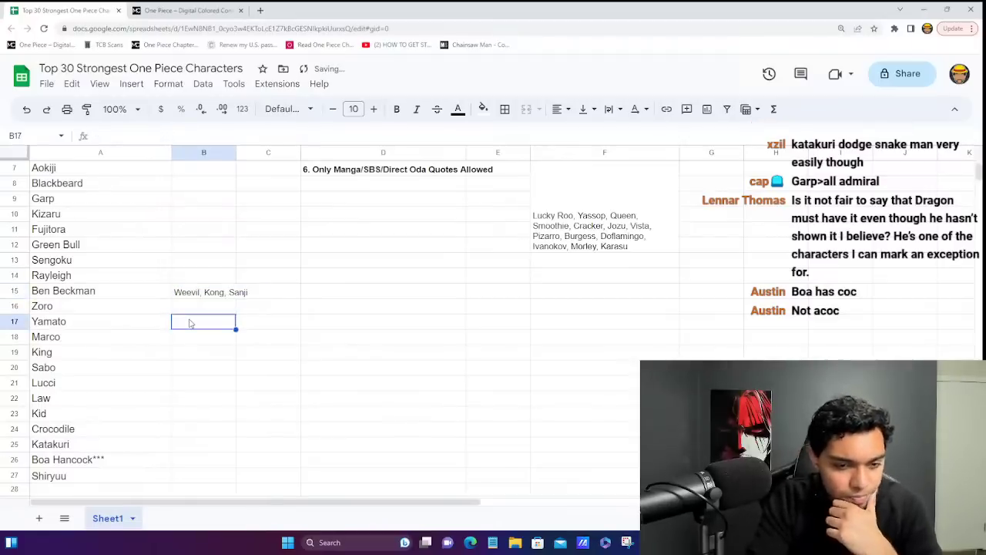
- Review the ranking from Shanks down to Shiryuu, checking Green Bull, Marco, King and Sabo against the remaining candidates
scroll(191, 322, down, 1)
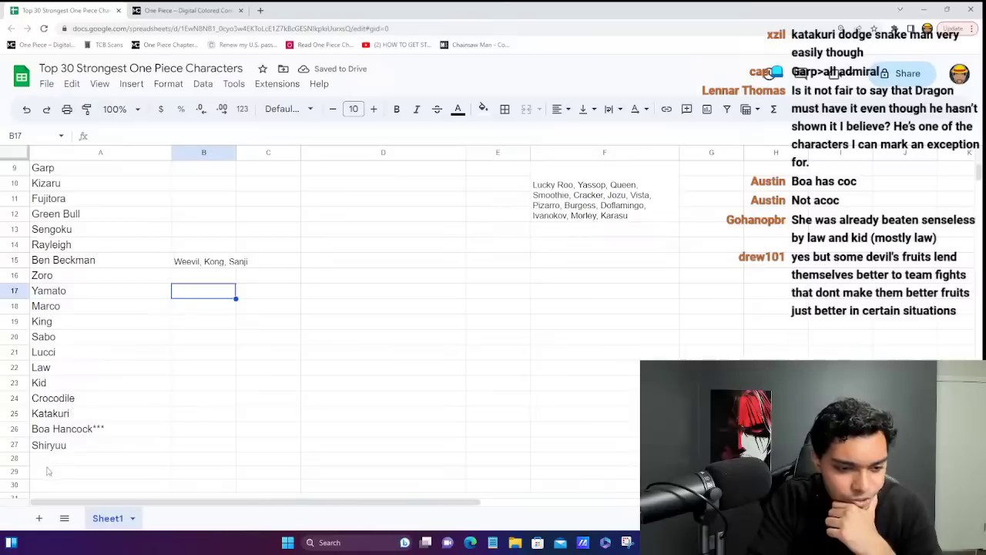
scroll(174, 305, up, 3)
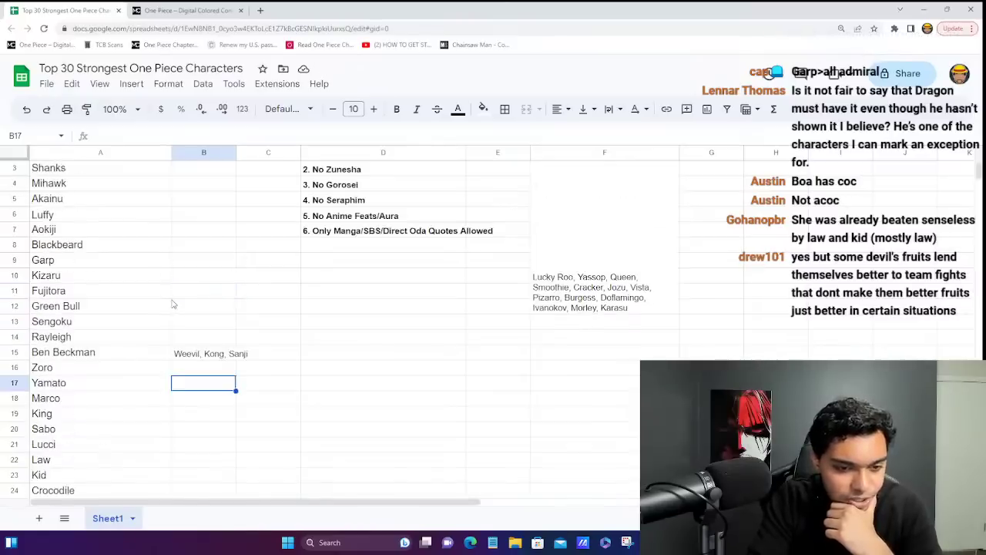
scroll(173, 304, down, 2)
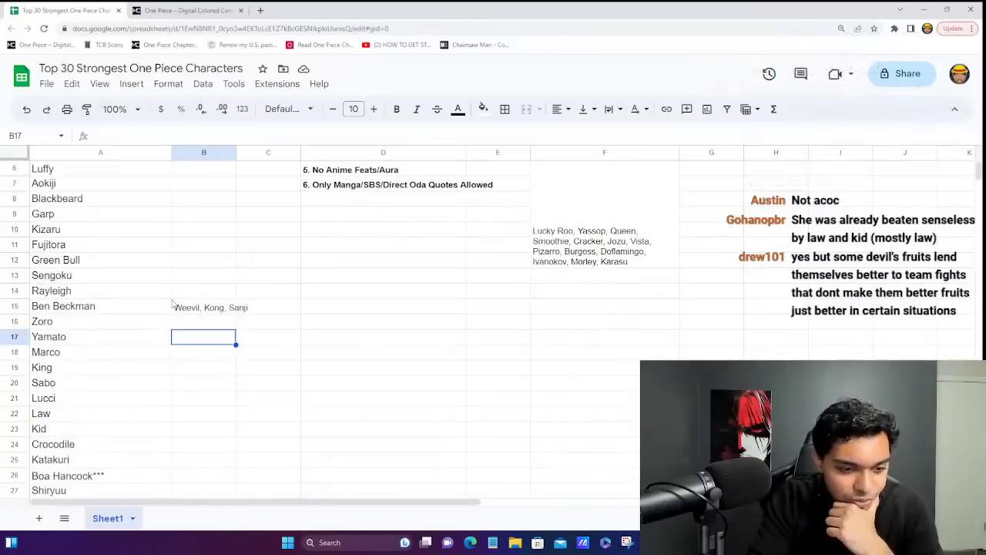
scroll(174, 304, down, 1)
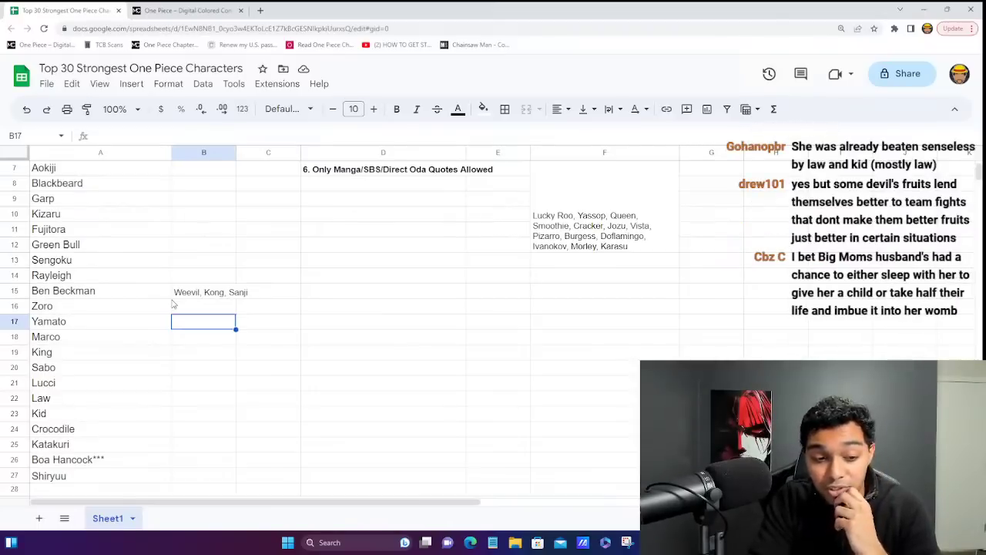
click(77, 248)
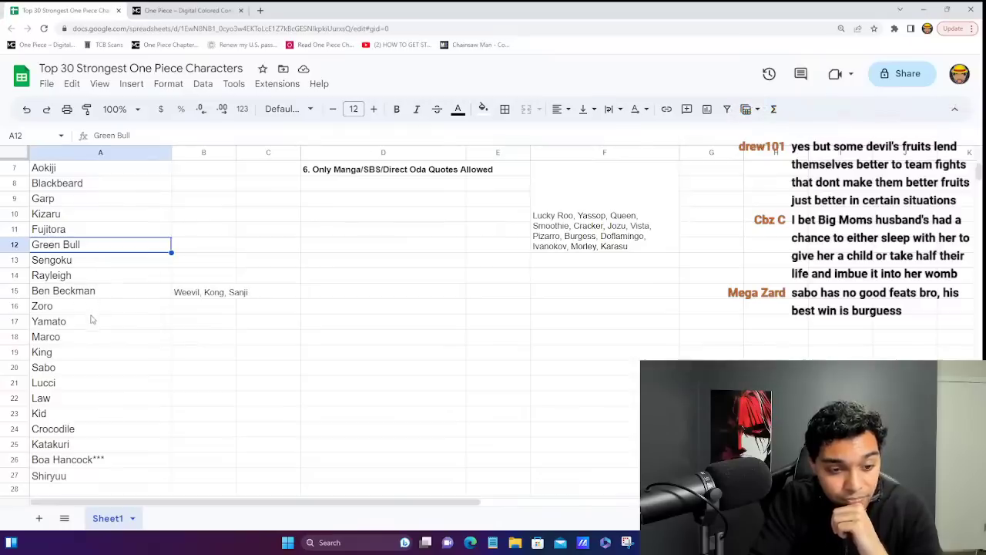
click(80, 354)
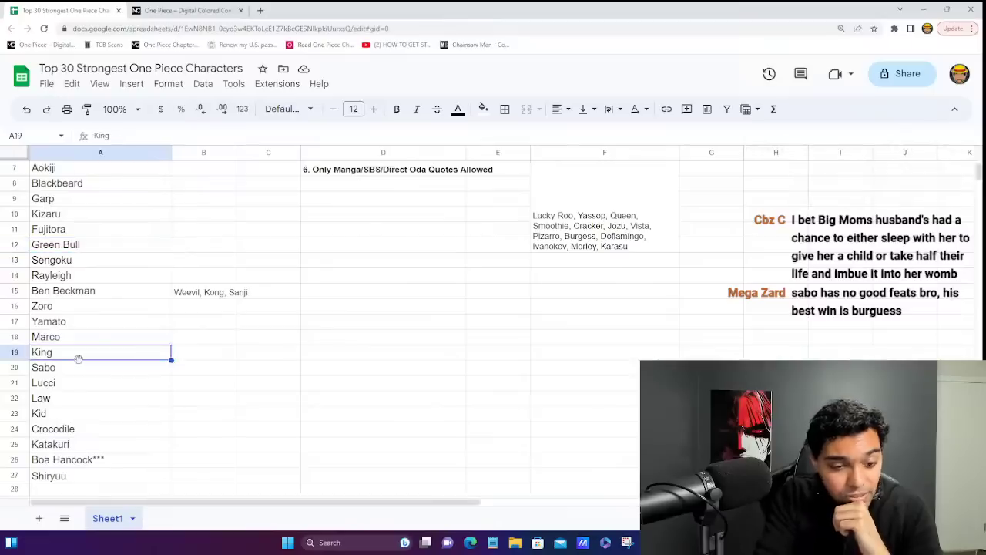
click(78, 363)
click(79, 356)
key(Right)
key(Up)
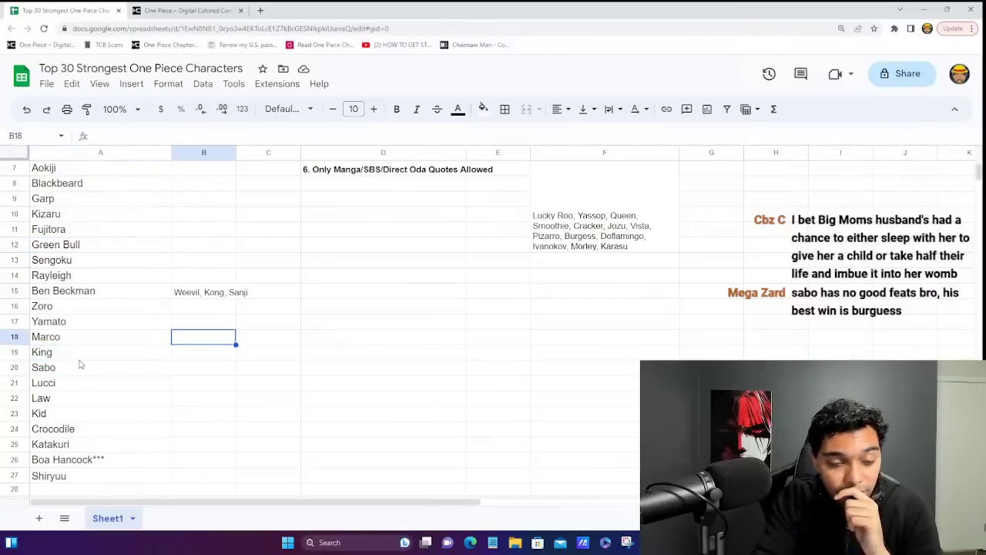
key(Left)
key(Right)
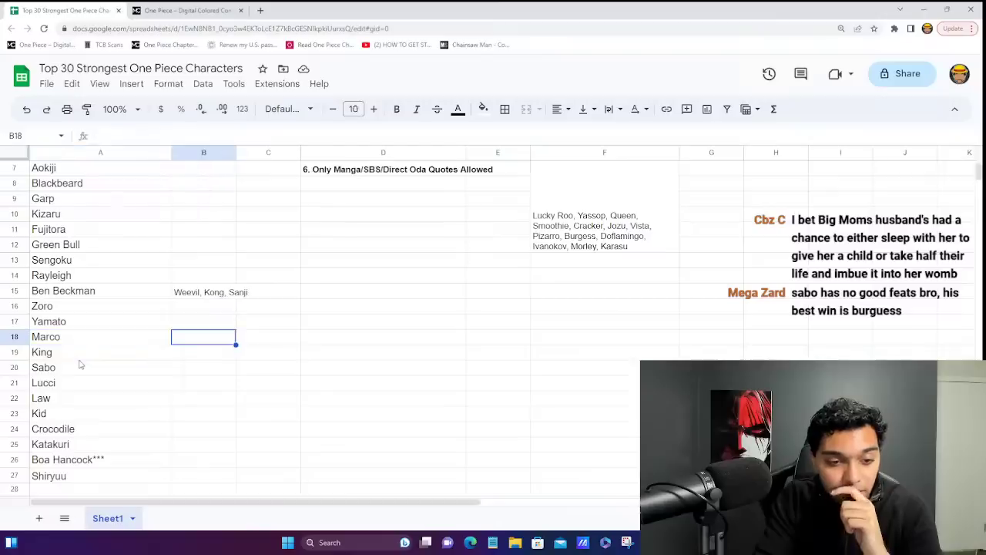
- Examine the entries from Marco down to Katakuri in A18:A25 for the next candidate's placement
key(Left)
key(Down)
key(Down)
key(Down)
key(Down)
key(Right)
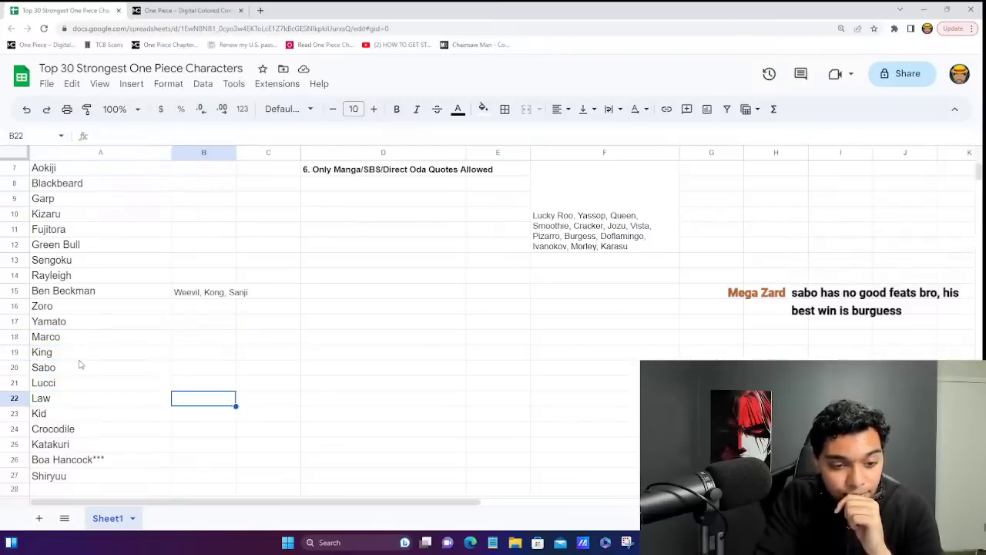
key(Down)
key(Left)
key(Down)
key(Right)
key(Left)
key(Right)
key(Down)
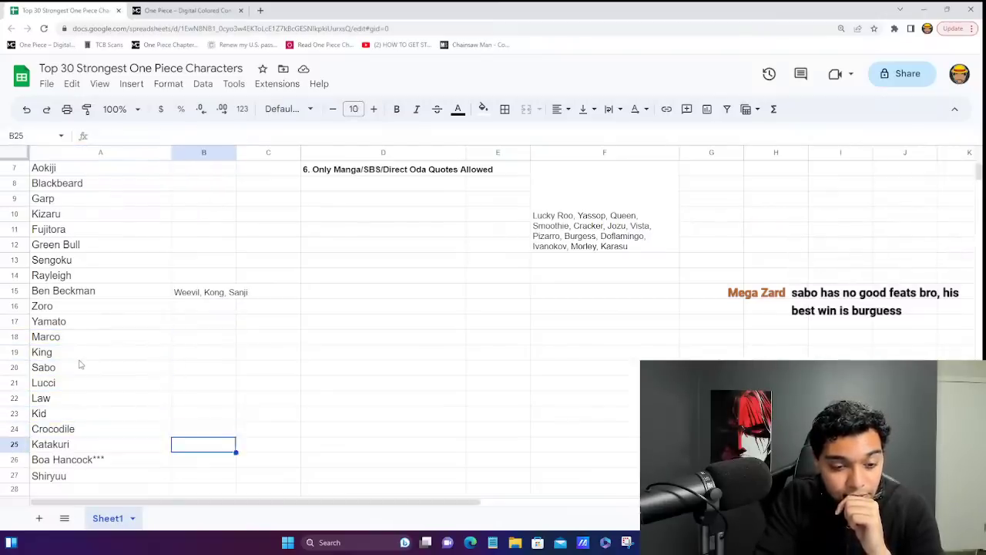
key(Left)
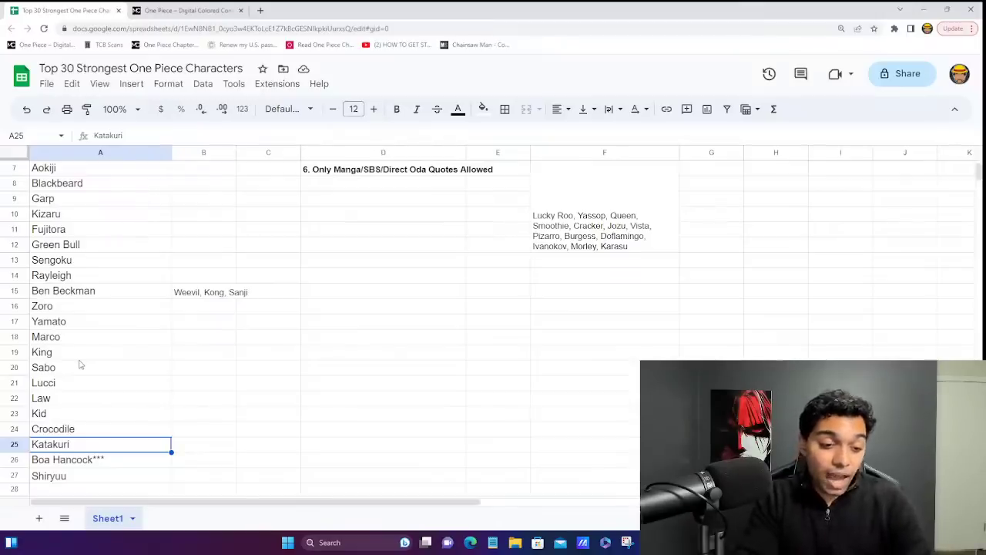
- Try an empty slot above Shiryuu at A27, and move Shiryuu back up into A27
scroll(79, 365, down, 1)
click(64, 448)
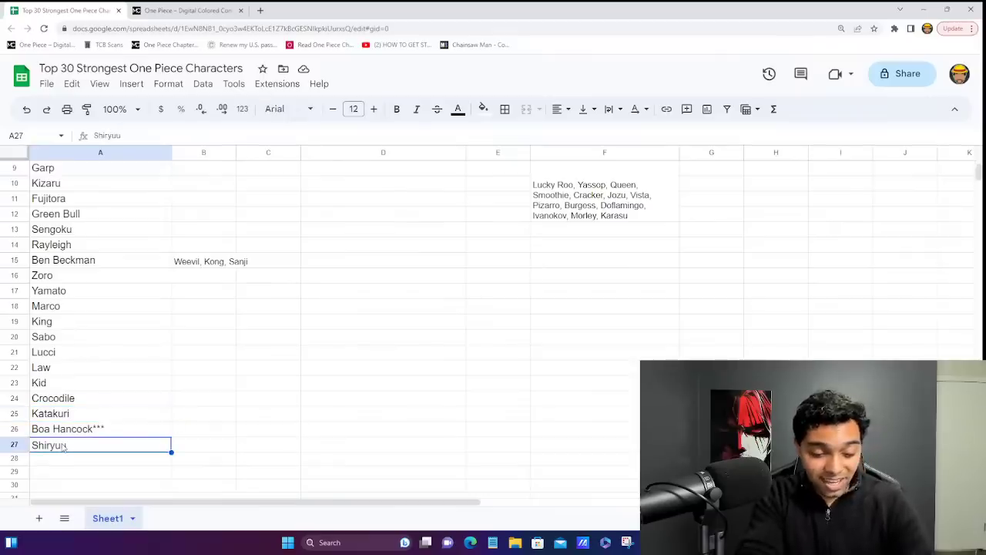
double_click(65, 446)
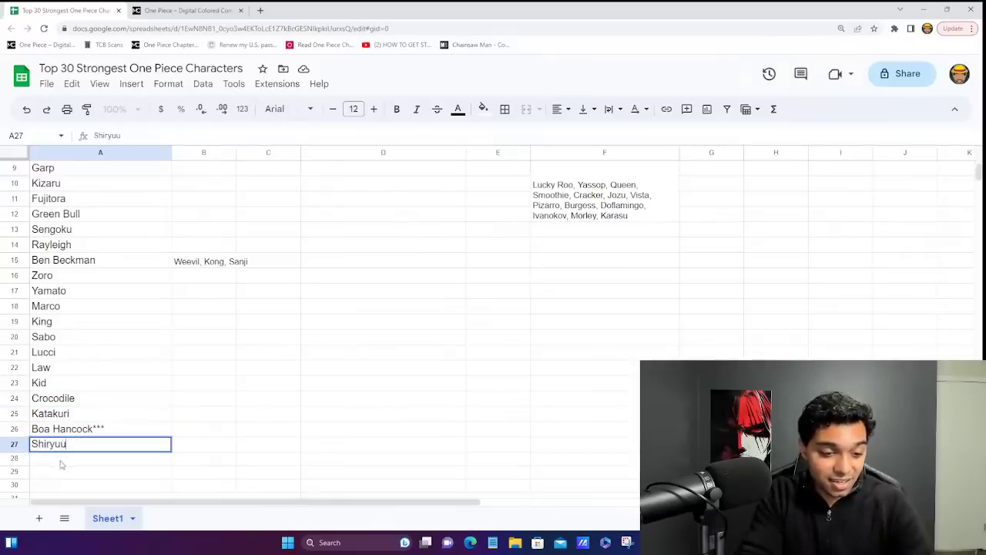
key(Escape)
key(ctrl+alt+shift+equal)
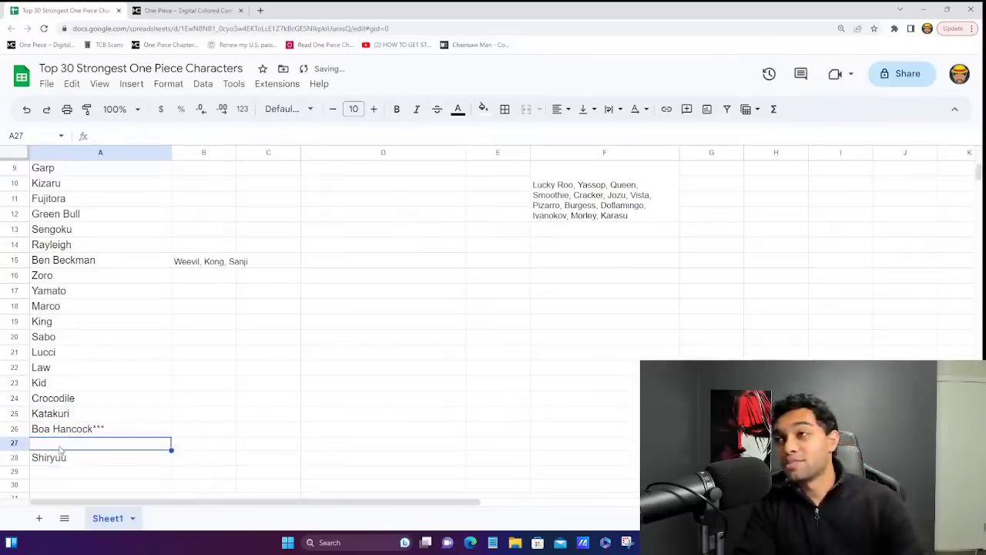
click(59, 460)
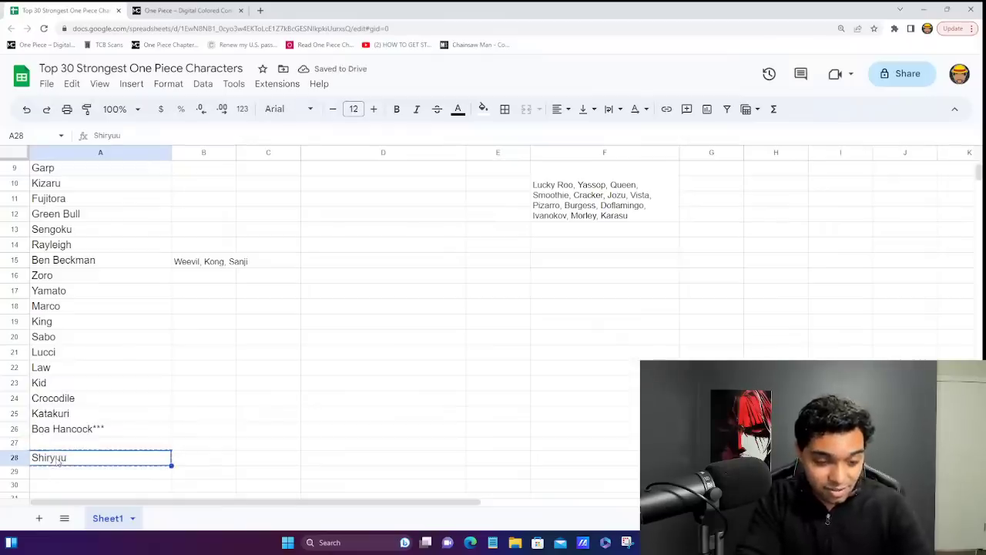
key(Up)
text(Shiryuu)
- Add Weevil to the ranking in A28, below Shiryuu, with the font size set to 12
click(55, 459)
text(W)
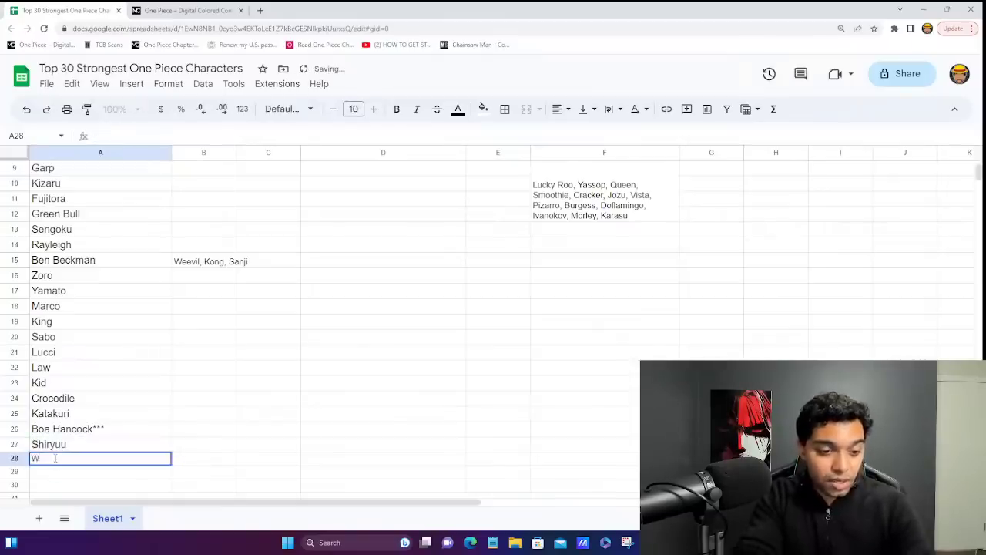
text(eevil)
key(Return)
key(Up)
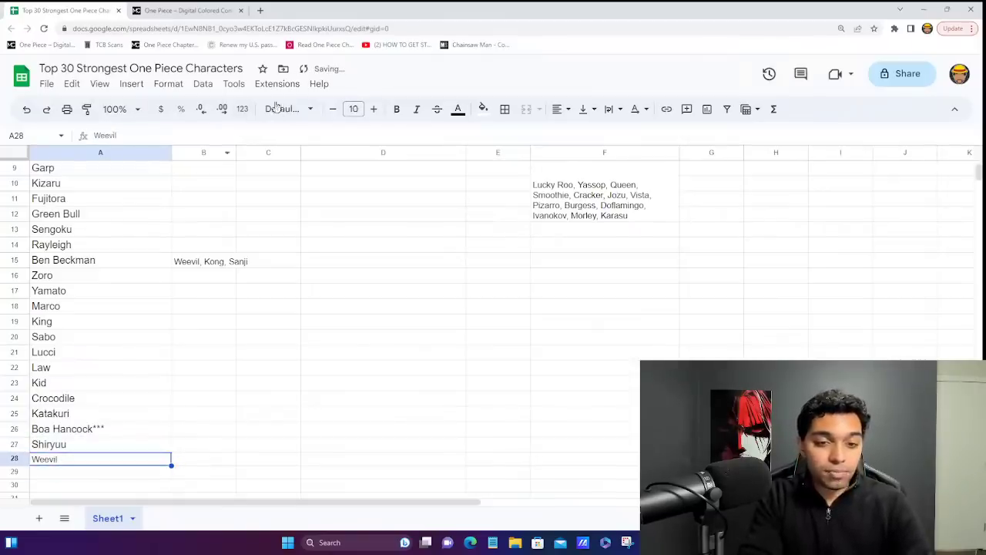
click(354, 109)
text(12)
key(Return)
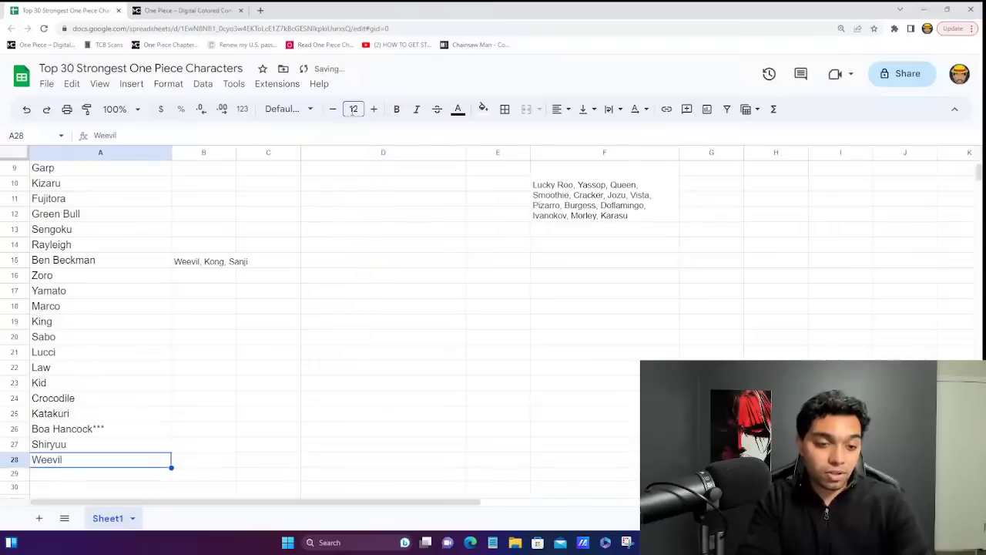
click(110, 400)
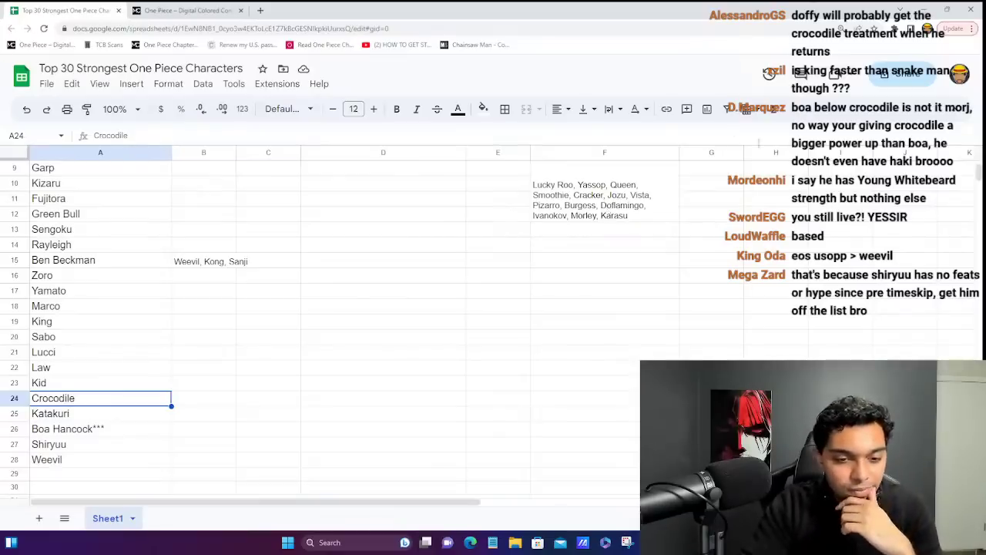
- Remove Weevil from the remaining candidates in B15, leaving Kong, Sanji
click(198, 265)
double_click(185, 259)
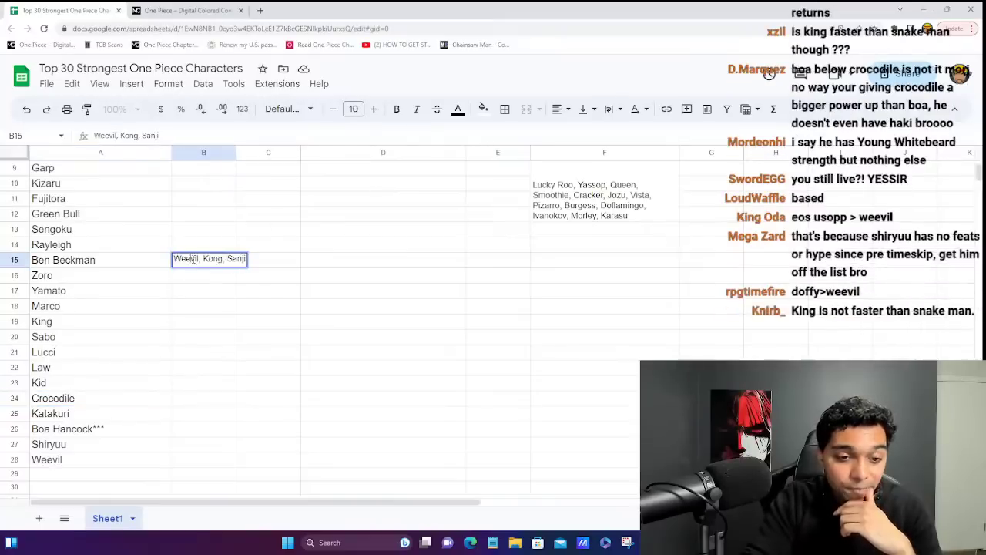
triple_click(185, 260)
click(192, 259)
double_click(185, 260)
key(BackSpace)
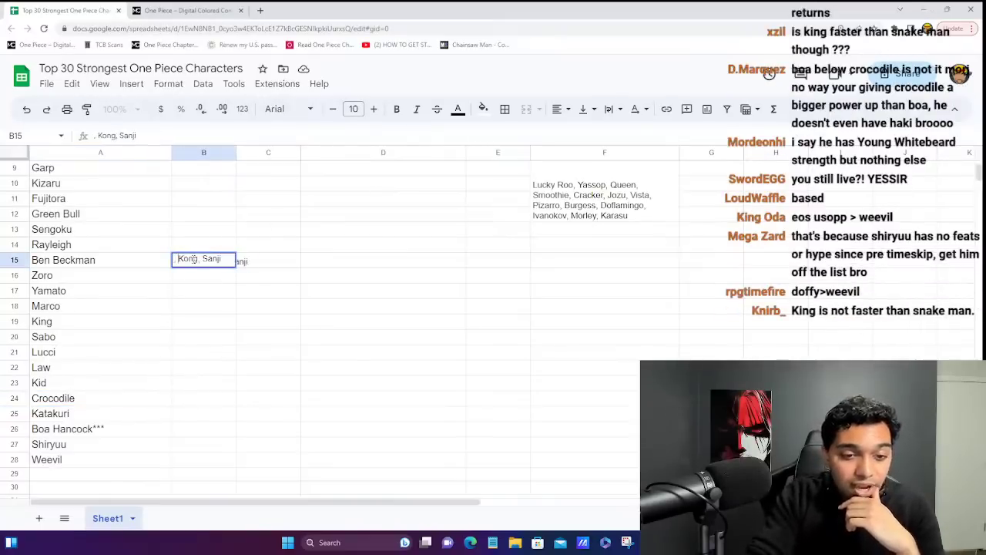
key(Return)
- Review the ranking from Sengoku down to Kid in A13:A23, weighing Weevil's placement against those entries
click(128, 228)
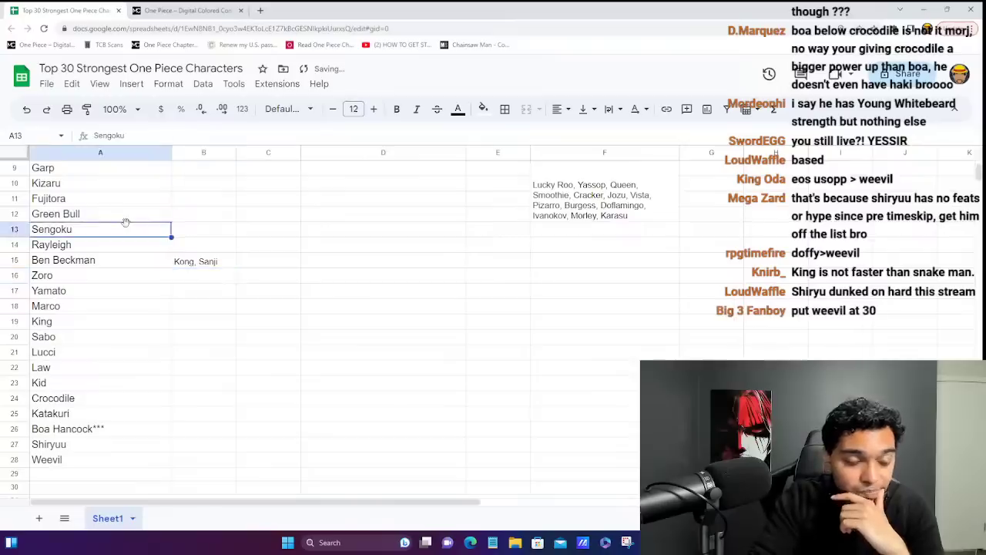
key(Down)
key(Down)
key(Down)
key(Down)
key(Down)
key(Down)
key(Down)
key(Down)
key(Down)
key(Down)
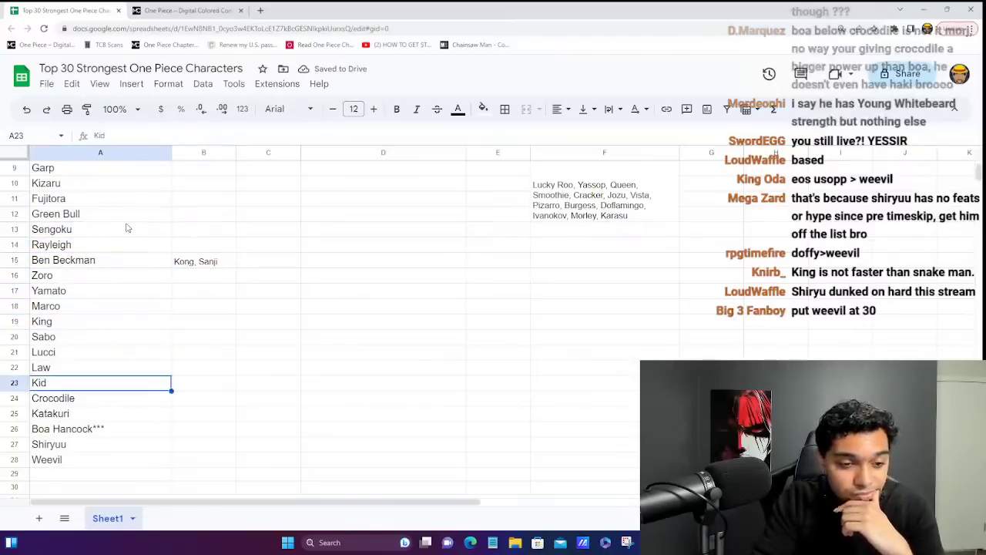
key(Up)
key(Up)
key(Up)
key(Up)
key(Up)
key(Up)
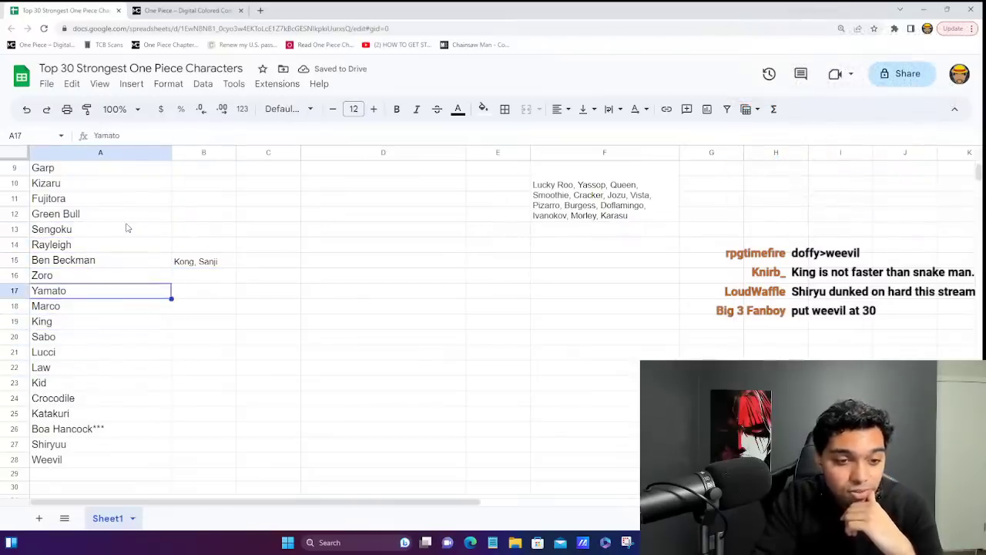
key(Down)
key(Down)
key(Down)
key(Down)
key(Down)
key(Up)
key(Up)
key(Up)
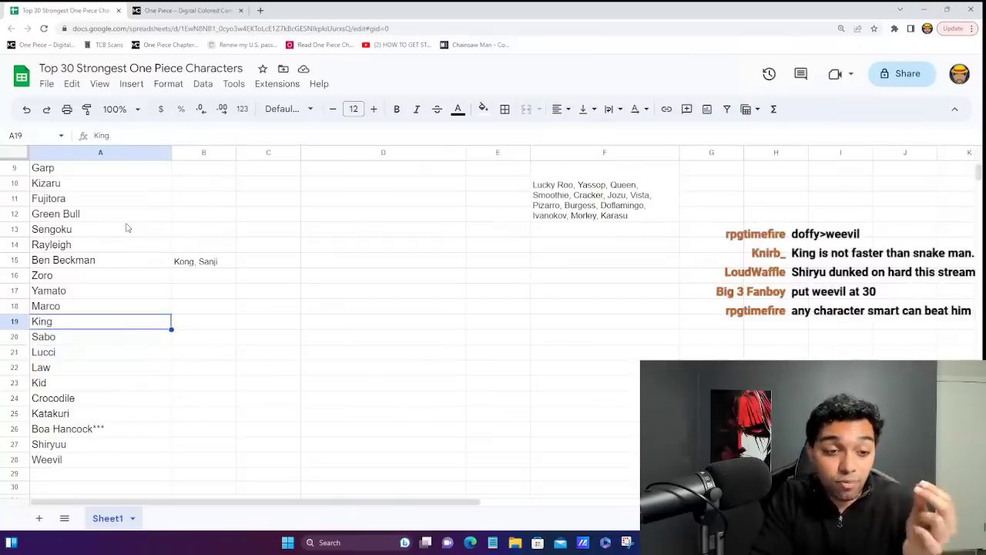
- Compare Weevil at the end of the list with the entries from Lucci down to Shiryuu
key(Down)
key(Down)
key(Down)
key(Down)
key(Down)
key(Down)
key(Down)
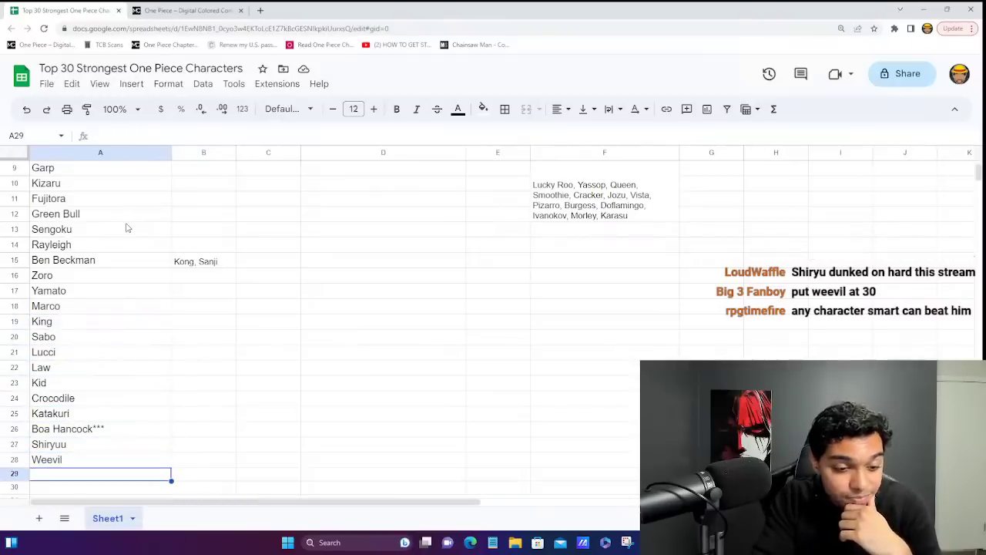
key(Up)
key(Up)
key(Up)
key(Up)
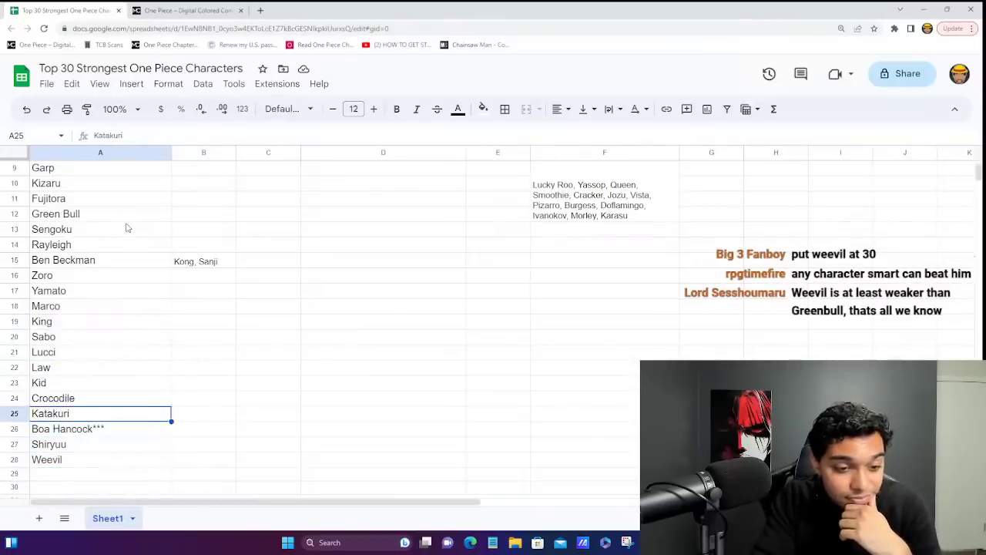
key(Up)
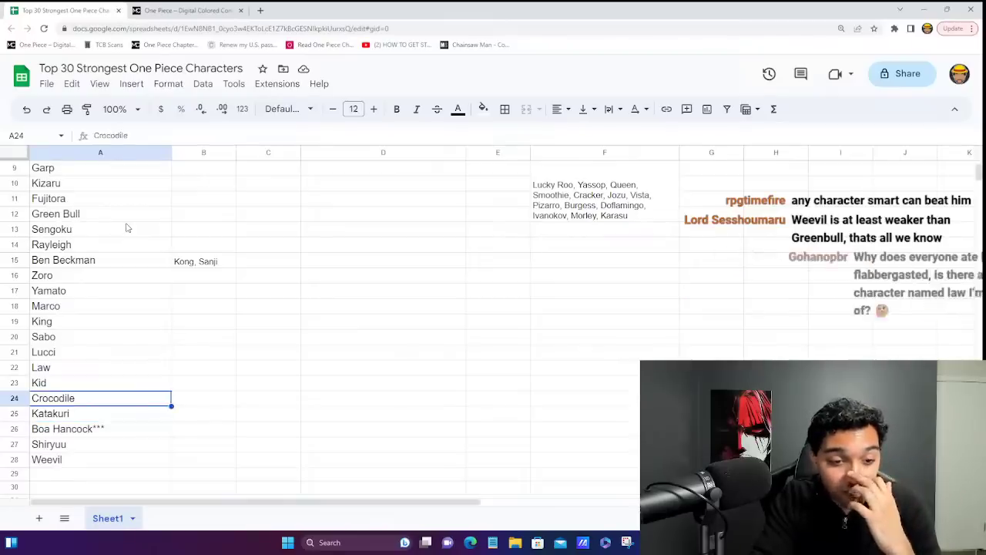
key(Down)
key(Down)
key(Down)
key(Up)
key(Up)
key(Up)
key(Up)
key(Up)
key(Up)
key(Up)
key(Up)
key(Up)
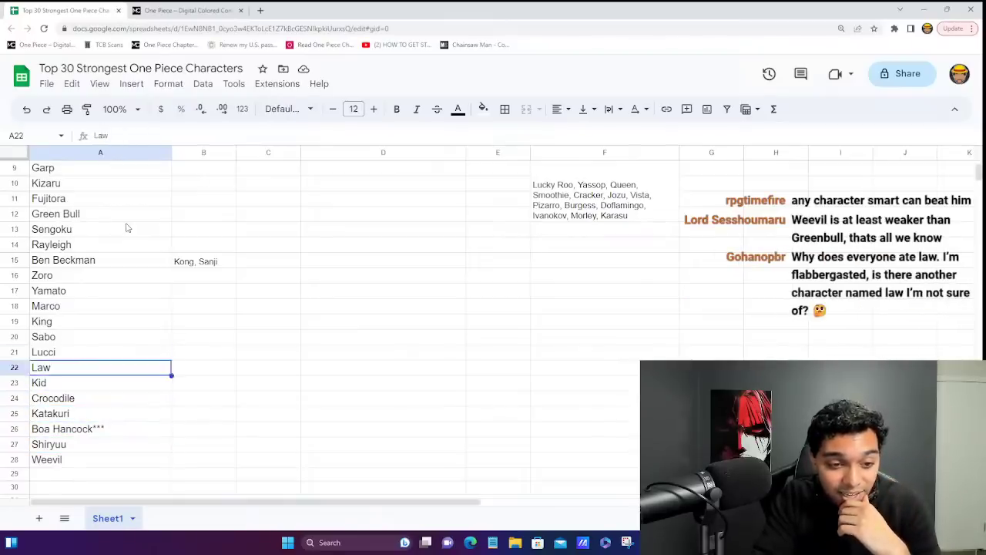
key(Down)
key(Down)
key(Down)
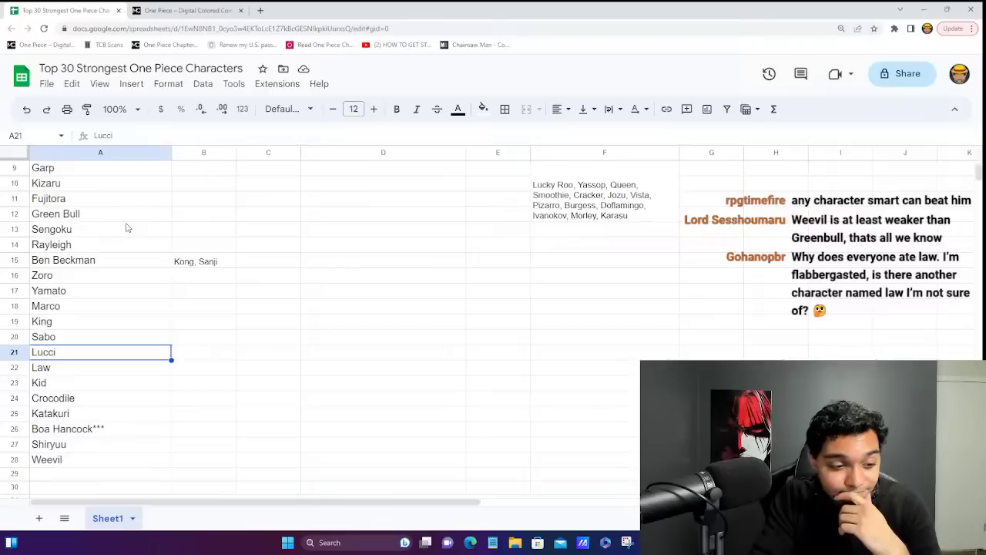
key(Down)
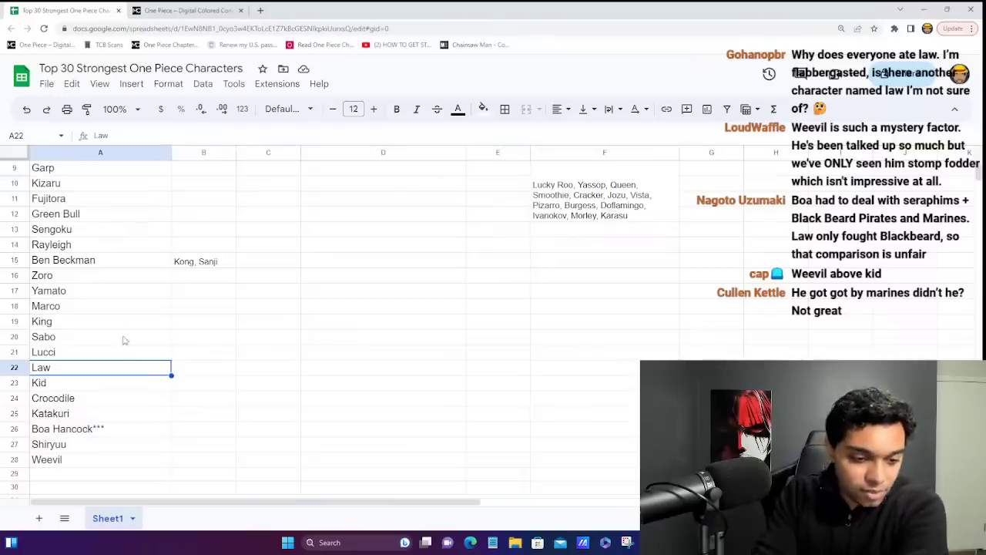
- Mark Weevil's entry in A28 with four asterisks
double_click(93, 459)
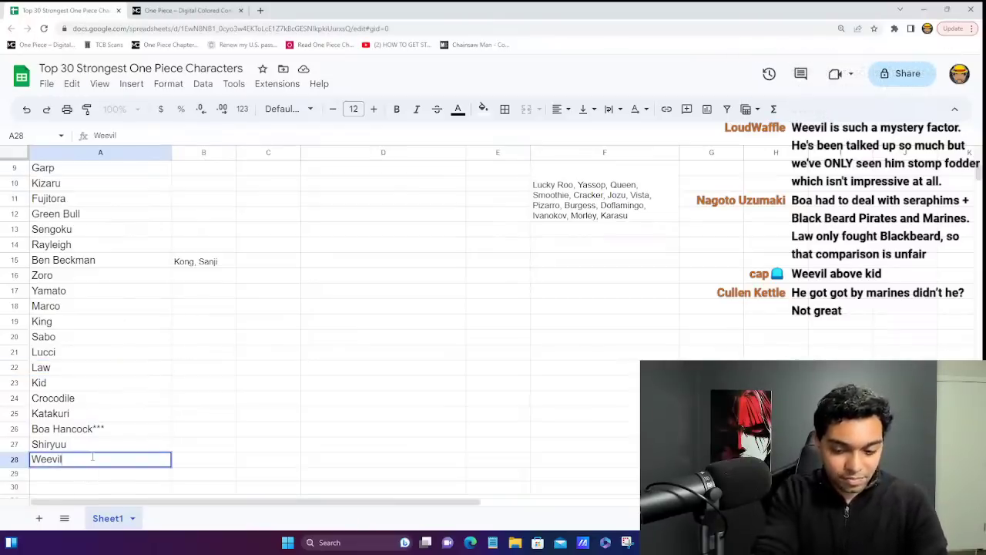
text(****)
key(Return)
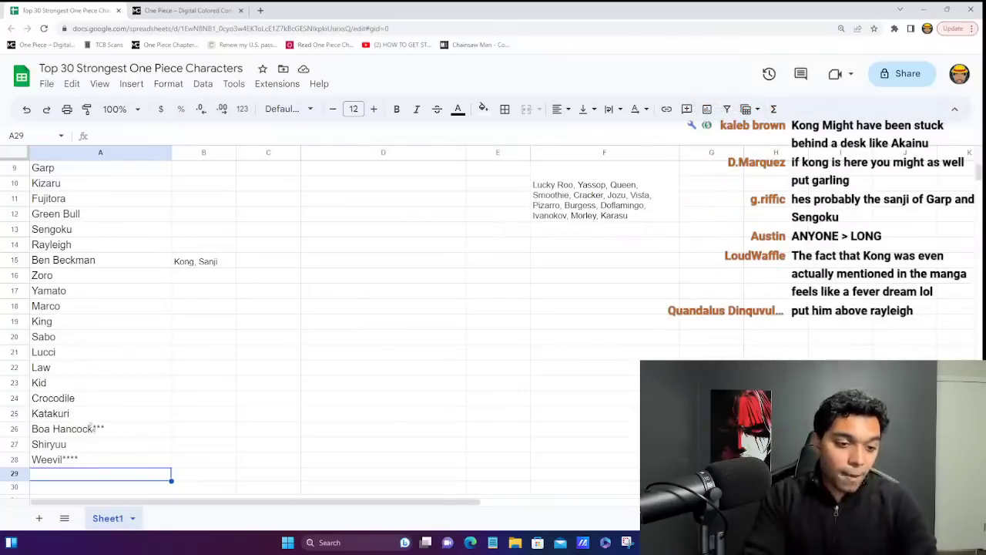
- Move the entries from Crocodile through Weevil in A24:A28 down one row to free A24
click(77, 354)
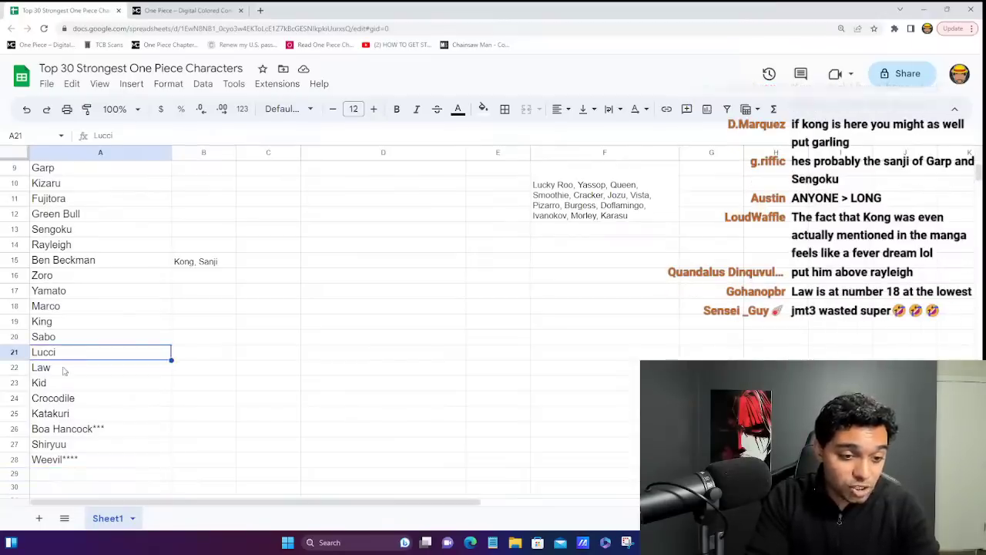
click(54, 370)
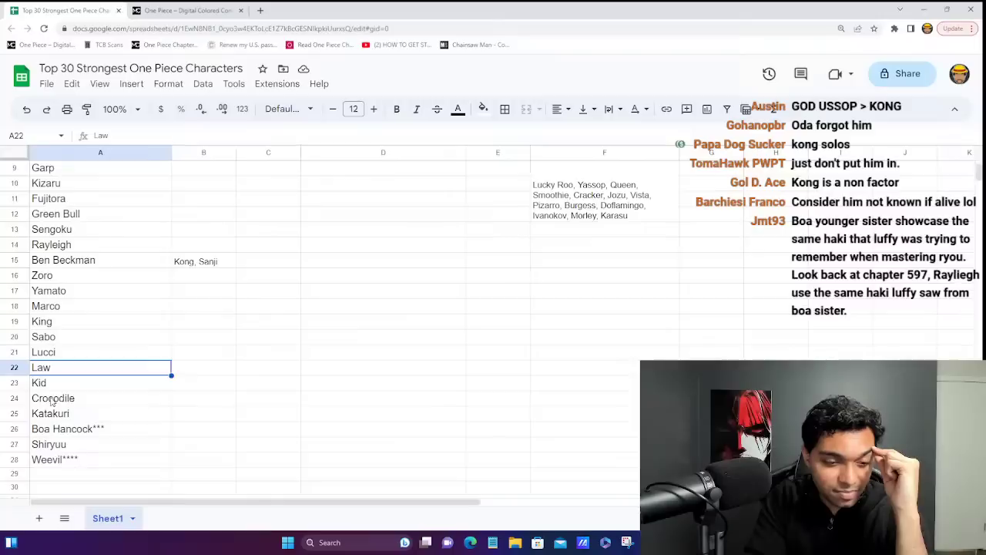
click(54, 399)
drag(49, 428, 52, 466)
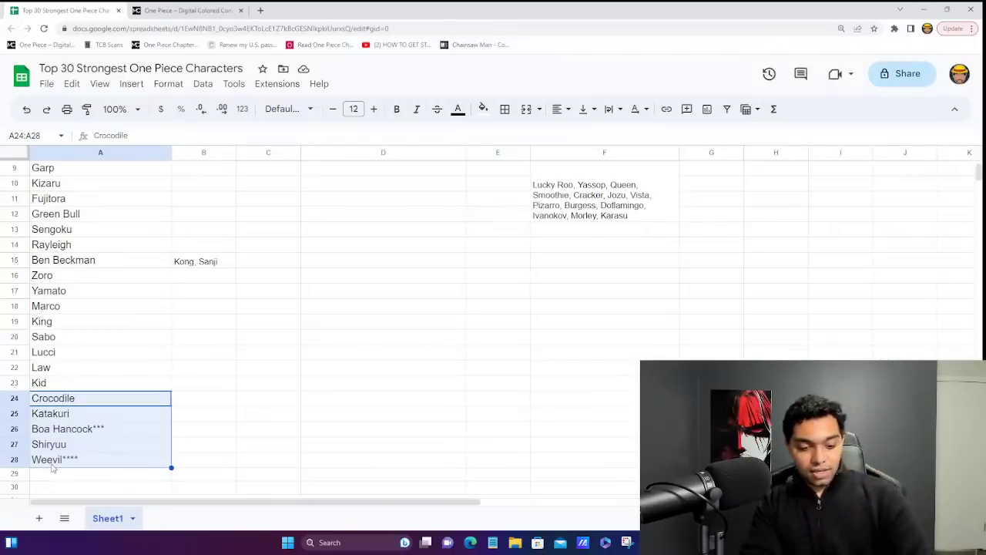
drag(75, 389, 68, 415)
- Enter Sanji in A24, between Kid and Crocodile, and set the font size to 12
click(67, 398)
text(Sanji)
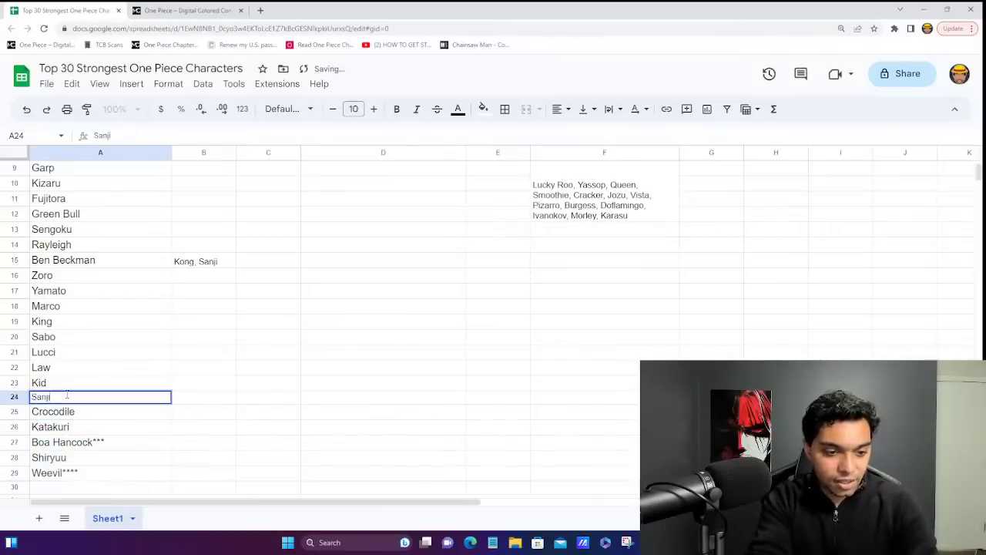
key(Return)
click(67, 397)
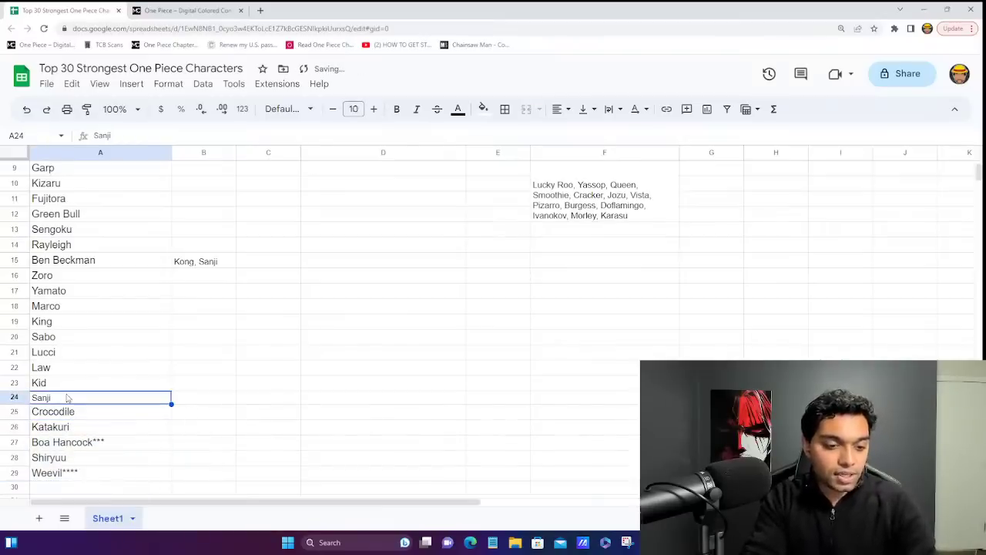
click(356, 108)
text(12)
key(Return)
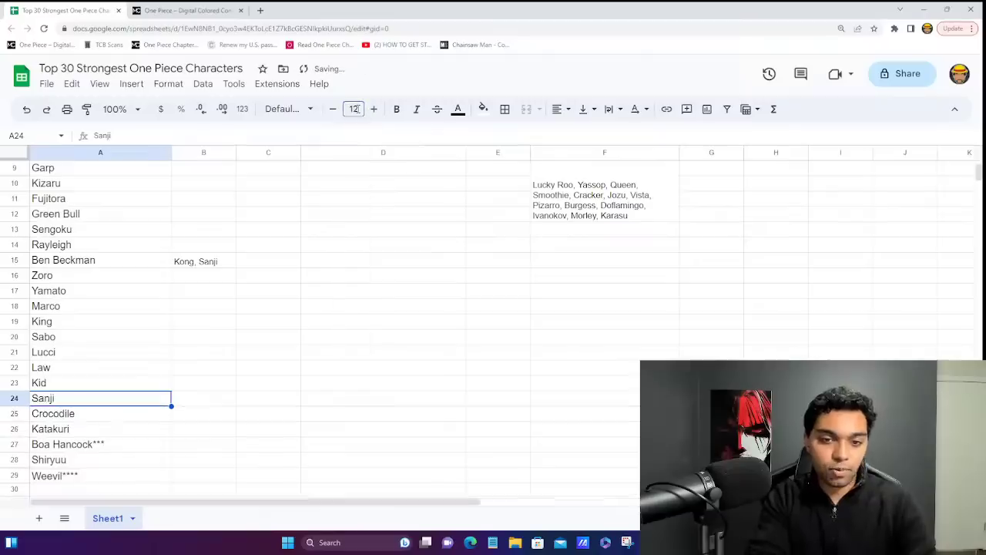
- Check Sanji's placement in A24 against the entries from Crocodile down to Weevil
click(141, 416)
key(Right)
key(Up)
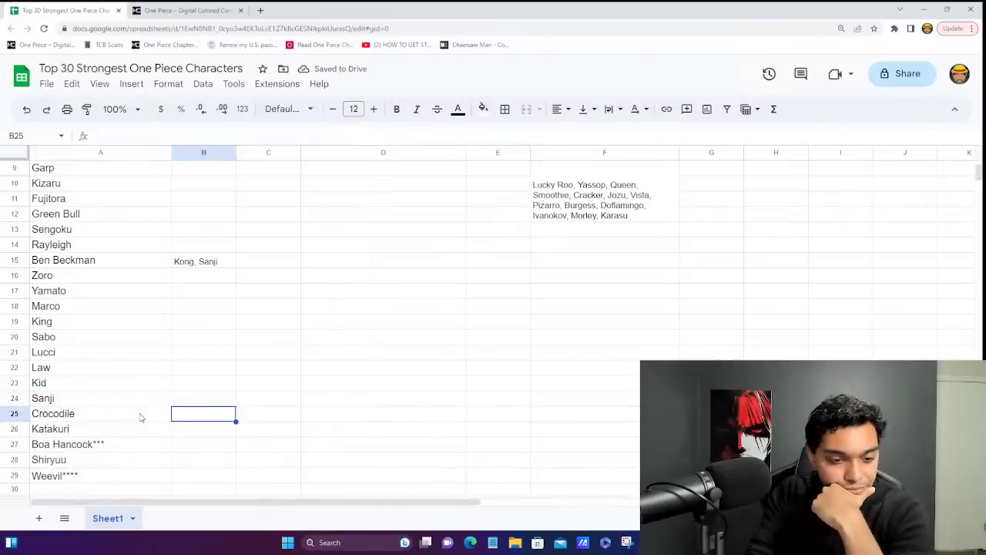
key(Left)
key(Right)
key(Left)
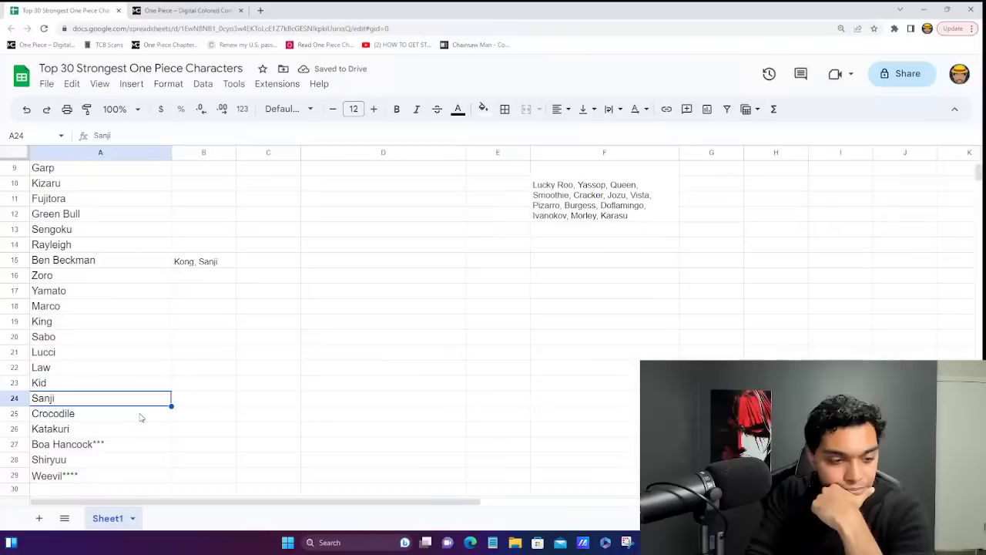
key(Down)
key(Down)
key(Down)
key(Down)
key(Down)
key(Down)
key(Down)
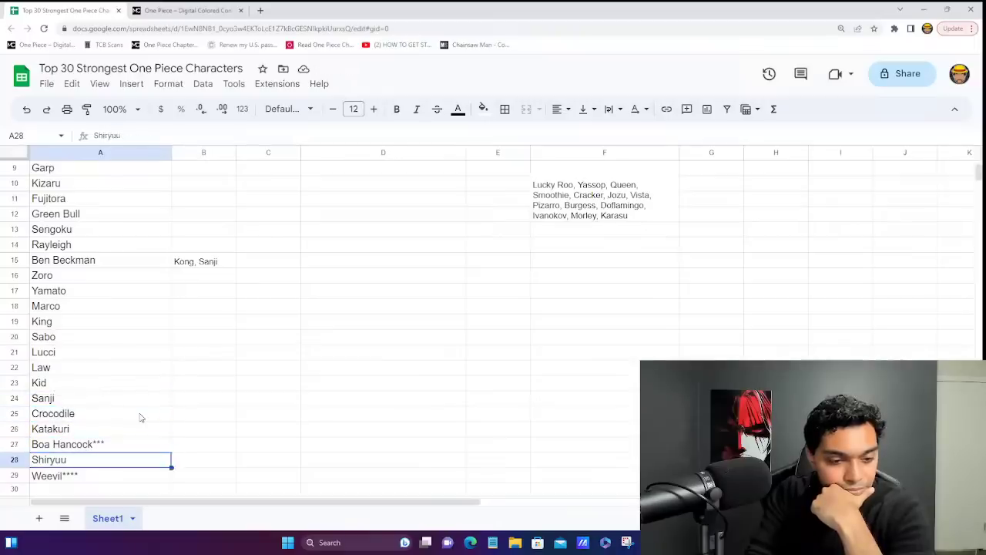
key(Up)
key(Up)
key(Up)
key(Up)
key(Up)
key(Up)
key(Up)
key(Up)
key(Up)
key(Up)
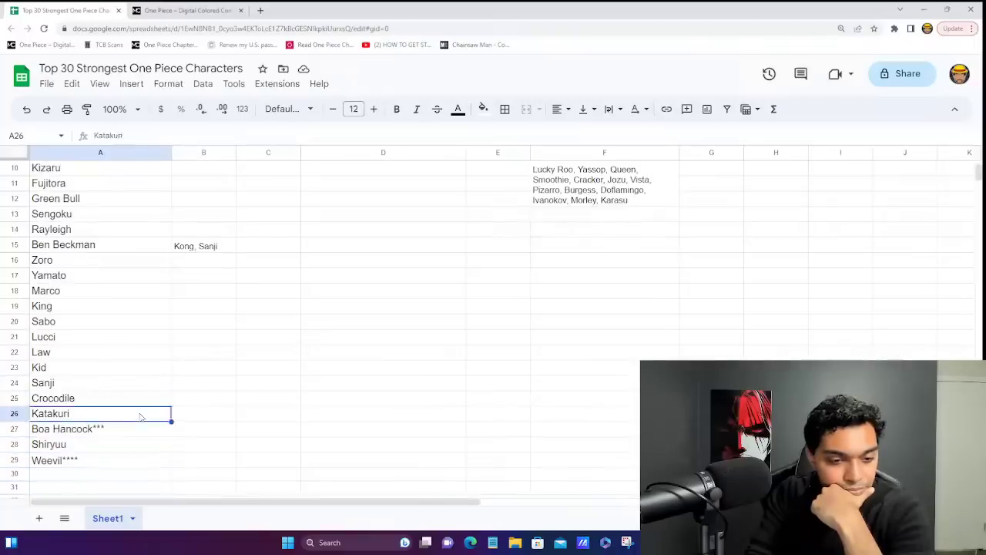
- Compare Sanji's position with the entries just above it: Lucci, Law and Kid
key(Down)
key(Down)
key(Down)
key(Right)
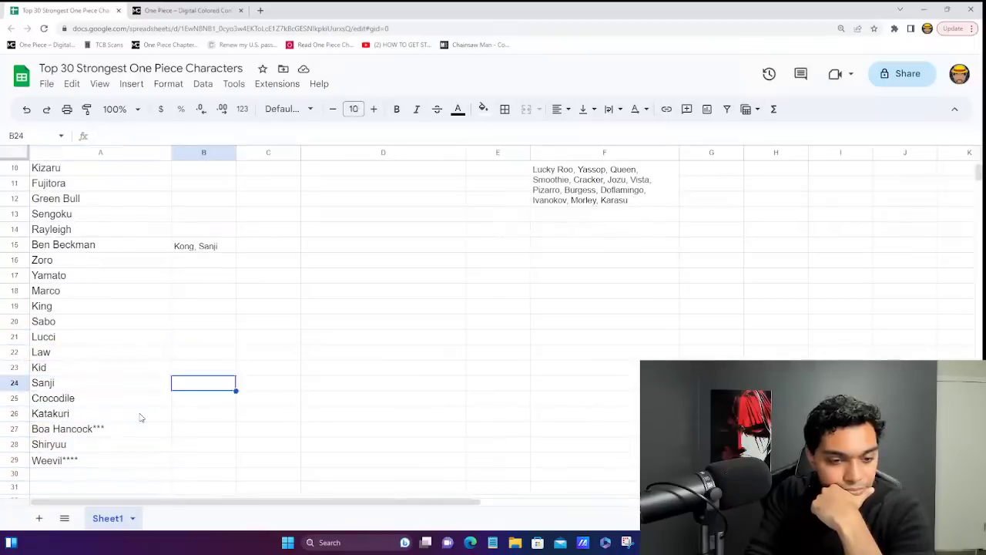
key(Down)
key(Left)
key(Right)
key(Up)
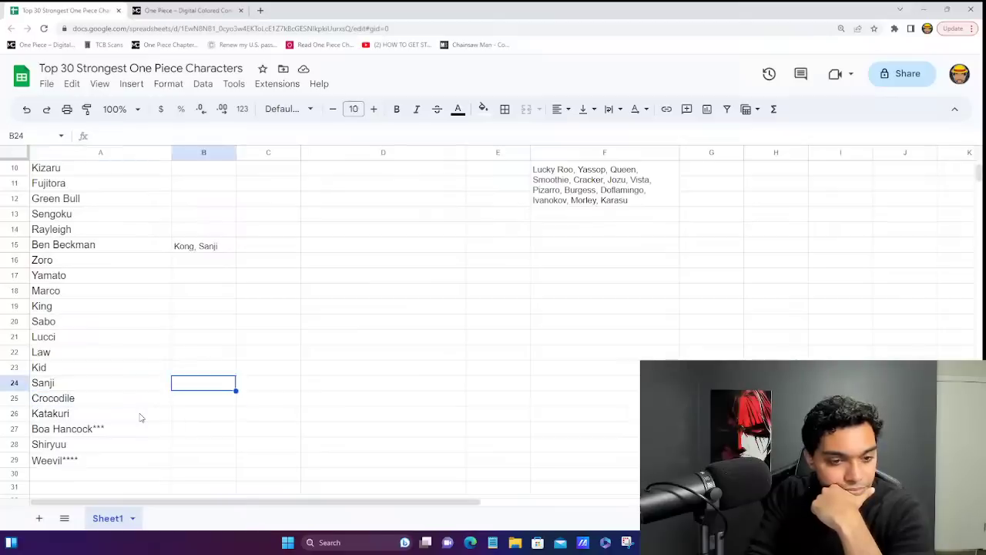
key(Left)
key(Up)
key(Up)
key(Up)
key(Right)
key(Down)
key(Down)
key(Down)
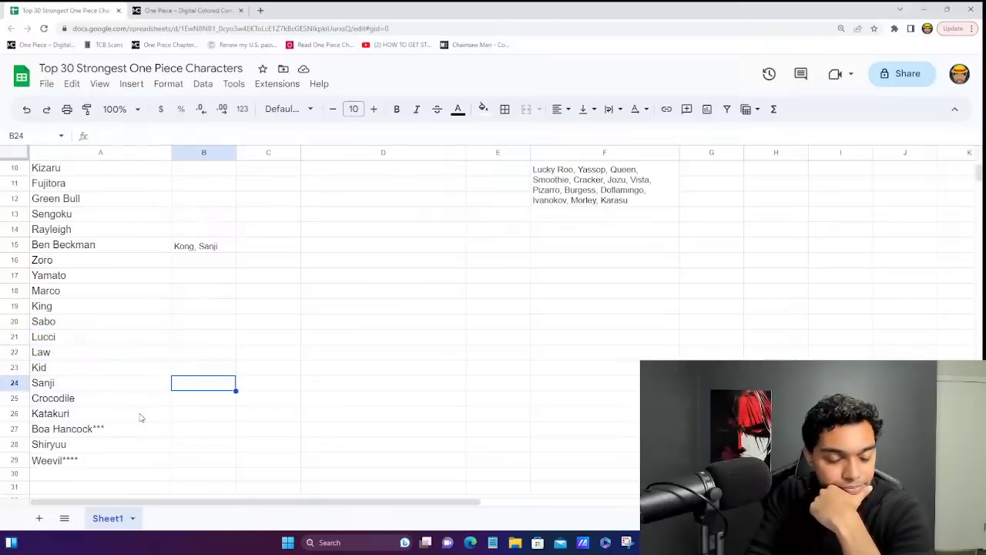
key(Left)
key(Up)
key(Up)
key(Up)
key(Right)
key(Down)
key(Left)
key(Down)
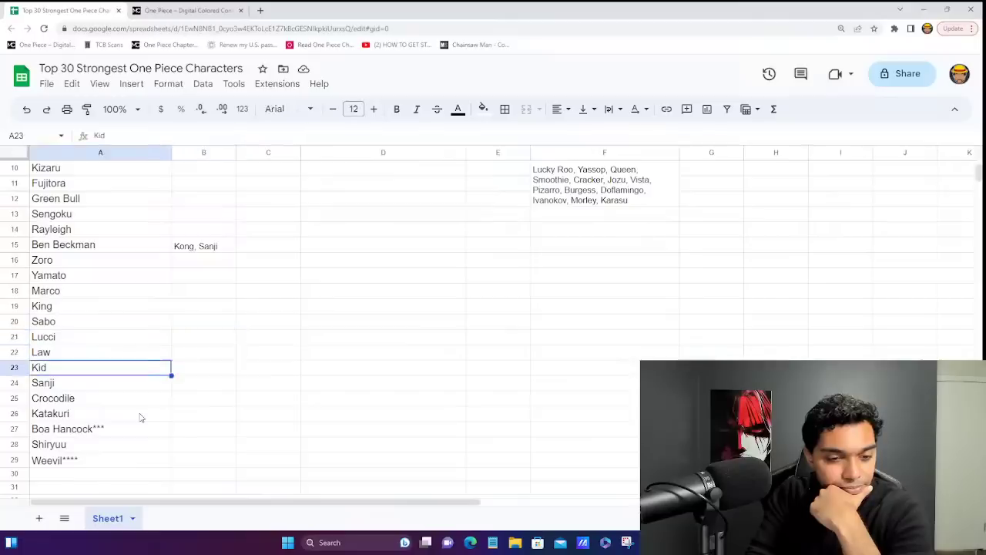
key(Up)
key(Up)
key(Down)
key(Down)
key(Right)
key(Up)
key(Up)
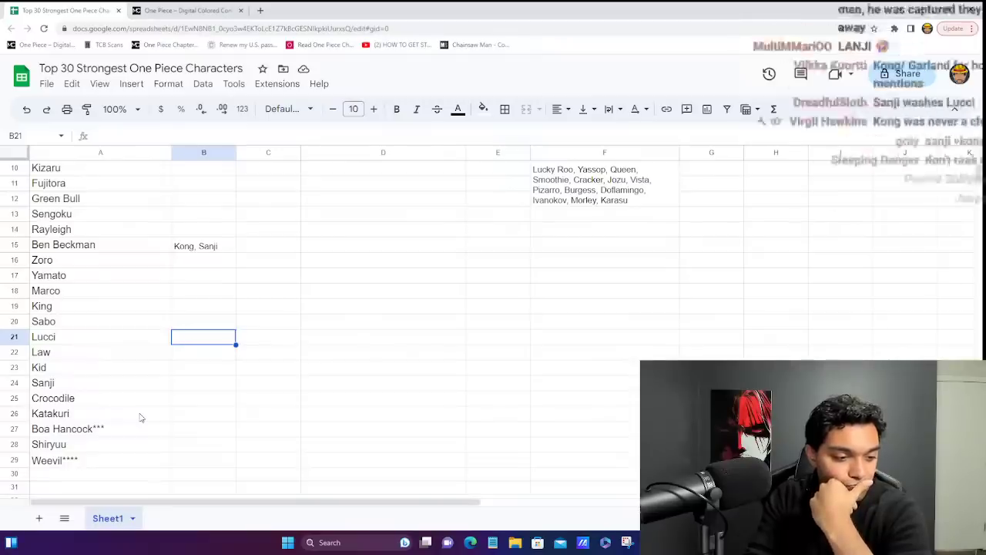
key(Left)
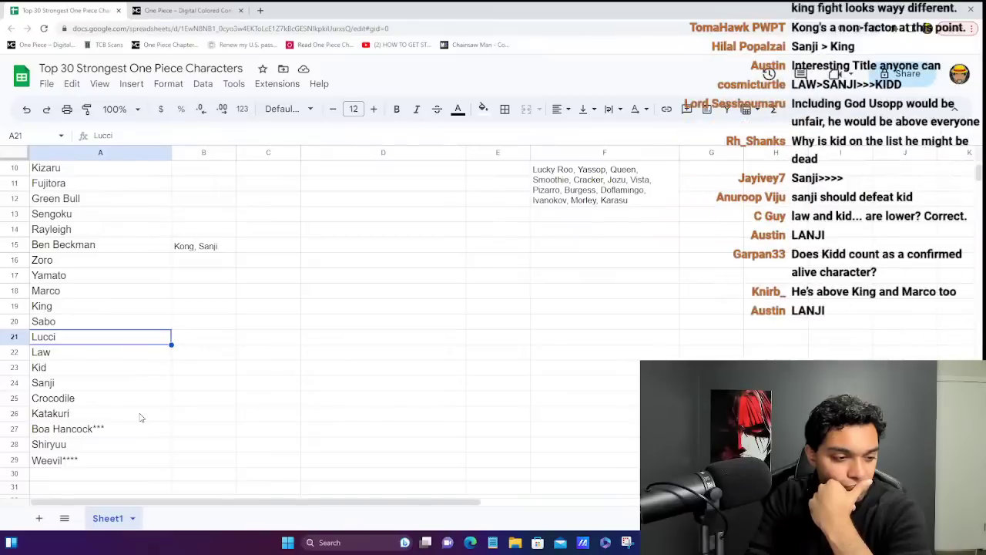
- Review the ranking from Lucci down through Boa Hancock toward the end of the list
key(Down)
key(Down)
key(Down)
key(Down)
key(Down)
key(Down)
key(Down)
key(Down)
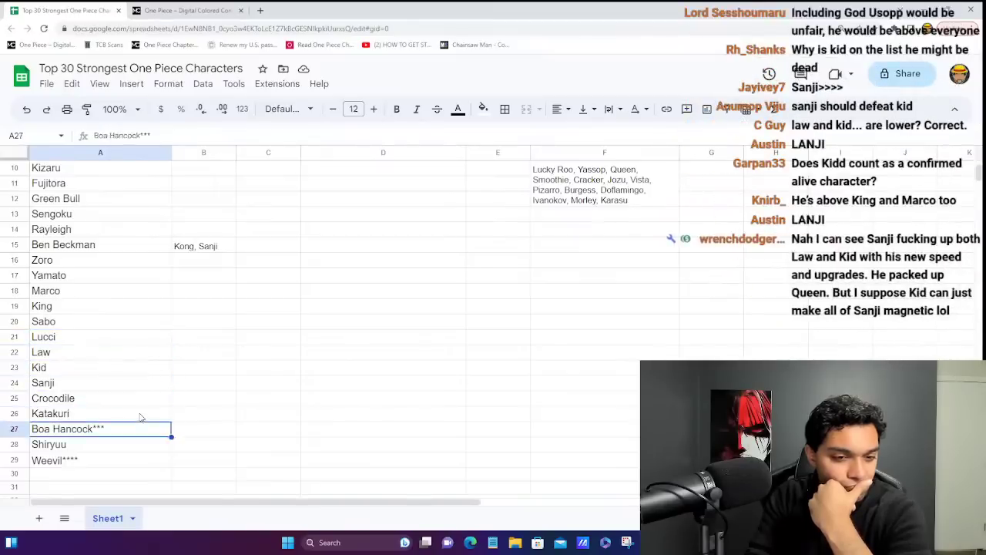
- Enter Kong in A30 below Weevil and mark the entry with asterisks, as Kong*****
key(Down)
text(Kong)
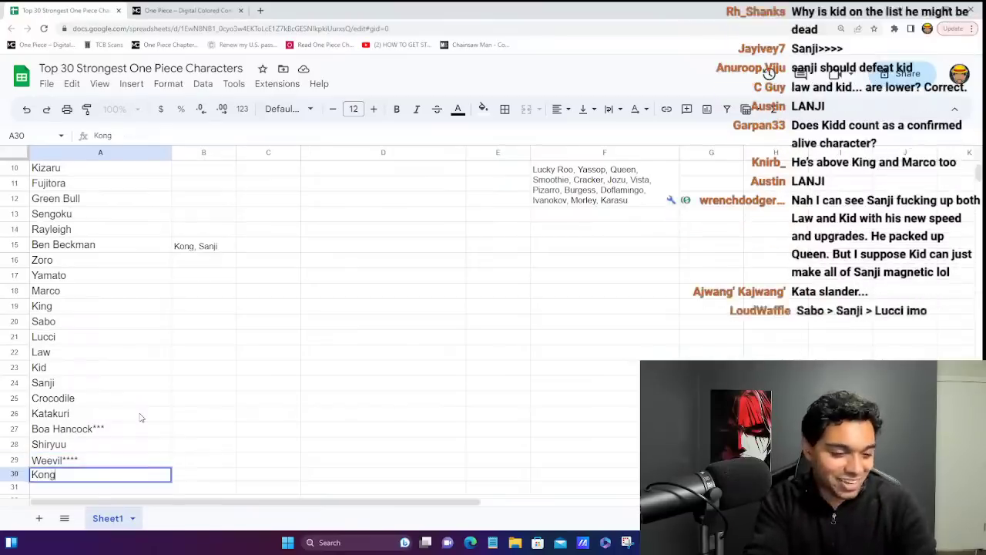
key(Return)
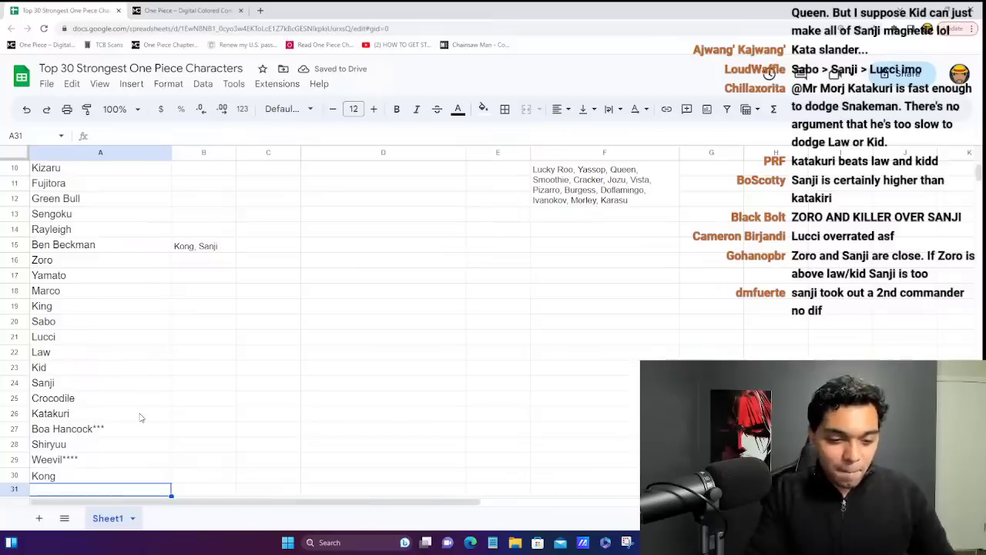
key(Up)
key(Return)
text(*****)
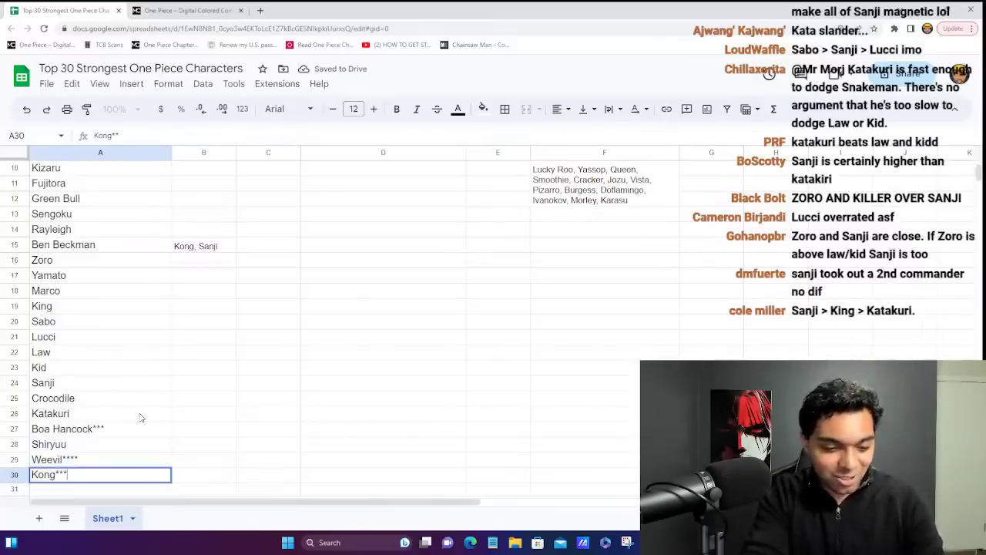
key(Return)
- Clear the leftover candidate note "Kong, Sanji" from B15 beside Ben Beckman
scroll(140, 416, up, 3)
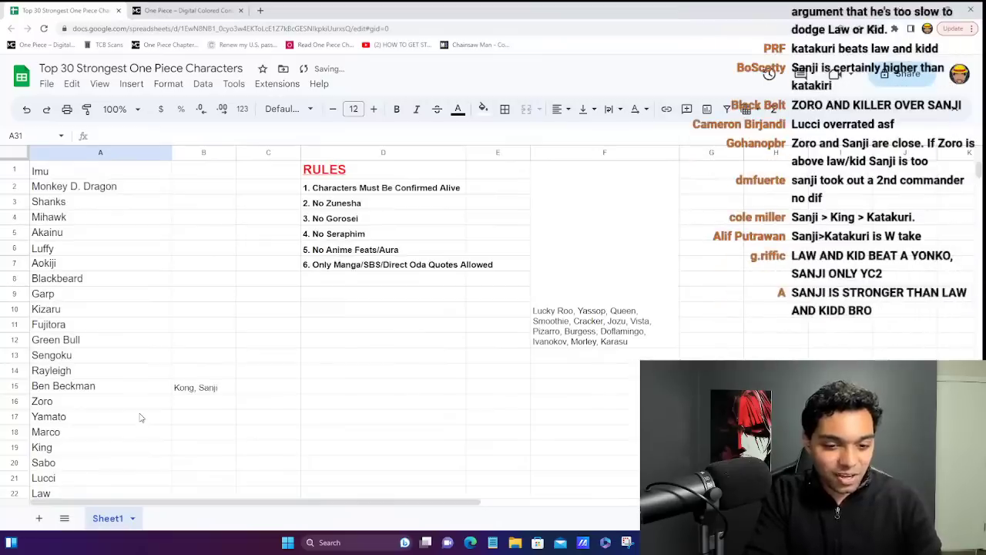
click(206, 390)
key(Delete)
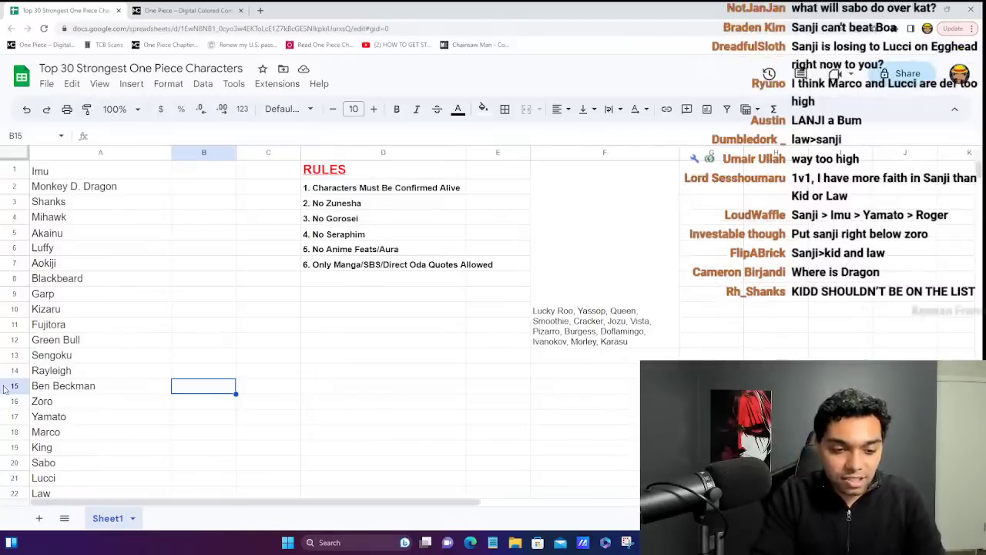
- Compare the placements of Ben Beckman and Zoro in rows 15 and 16
key(Down)
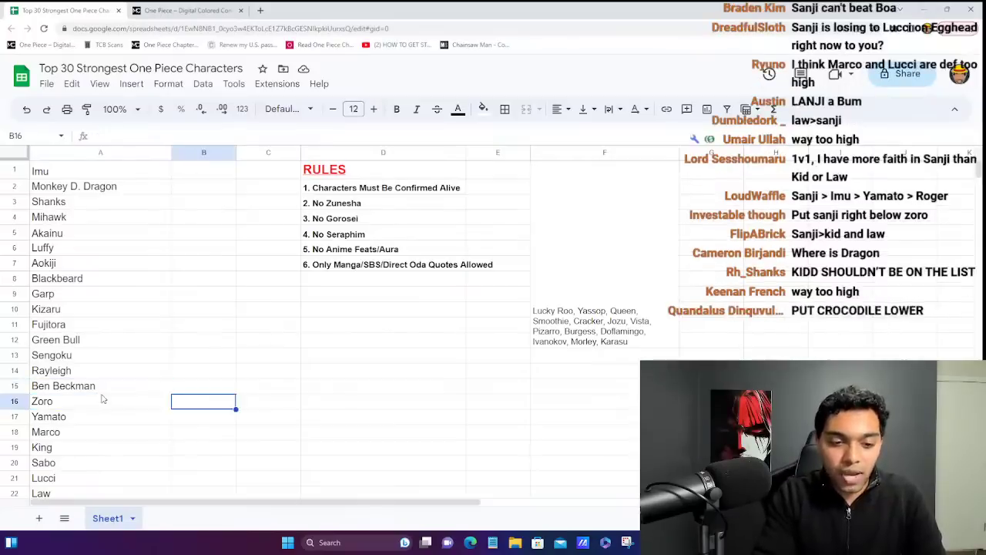
key(Left)
key(Up)
key(Right)
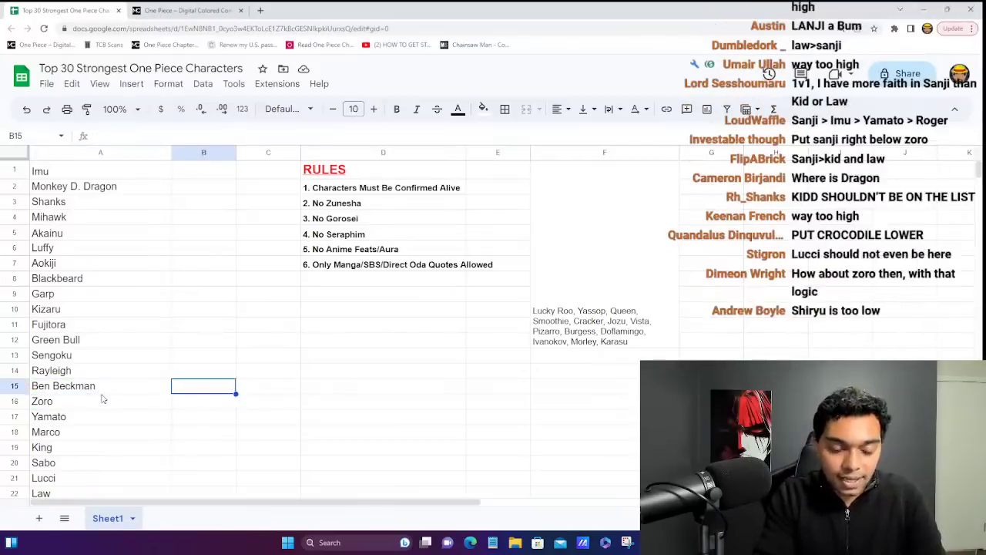
key(Left)
key(Down)
key(Right)
key(Left)
key(Up)
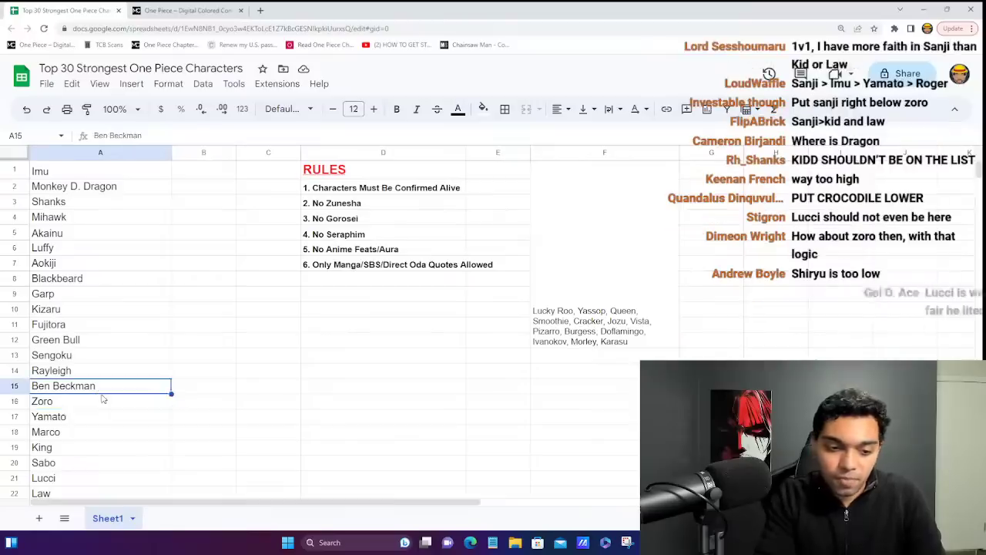
- Review the ranking from Zoro down to Boa Hancock in A27
key(Down)
key(Down)
key(Down)
scroll(101, 399, down, 2)
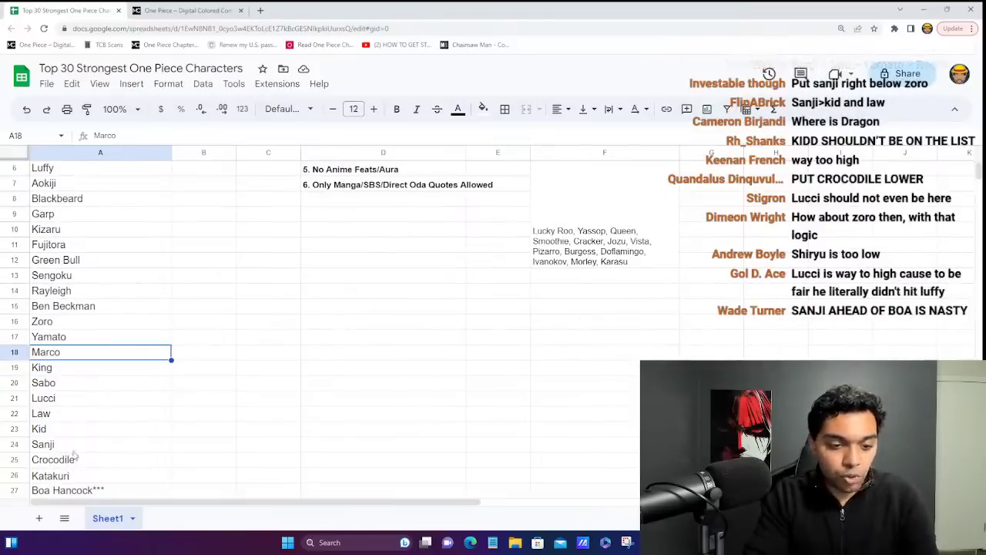
click(99, 490)
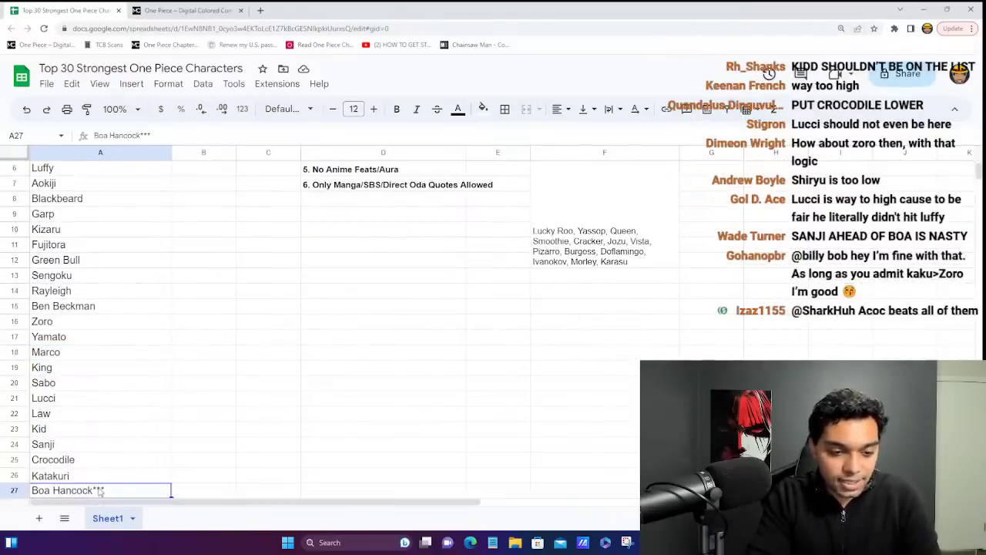
scroll(107, 422, down, 1)
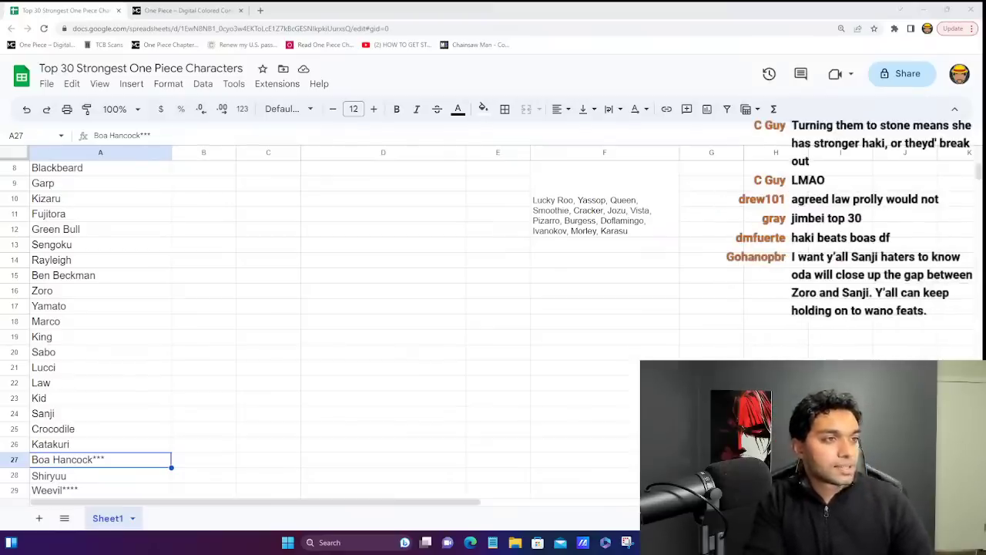
- Switch to the browser window with One Piece Chapter 1059, maximize it and find the Amazon Lily invasion pages
key(alt+Tab)
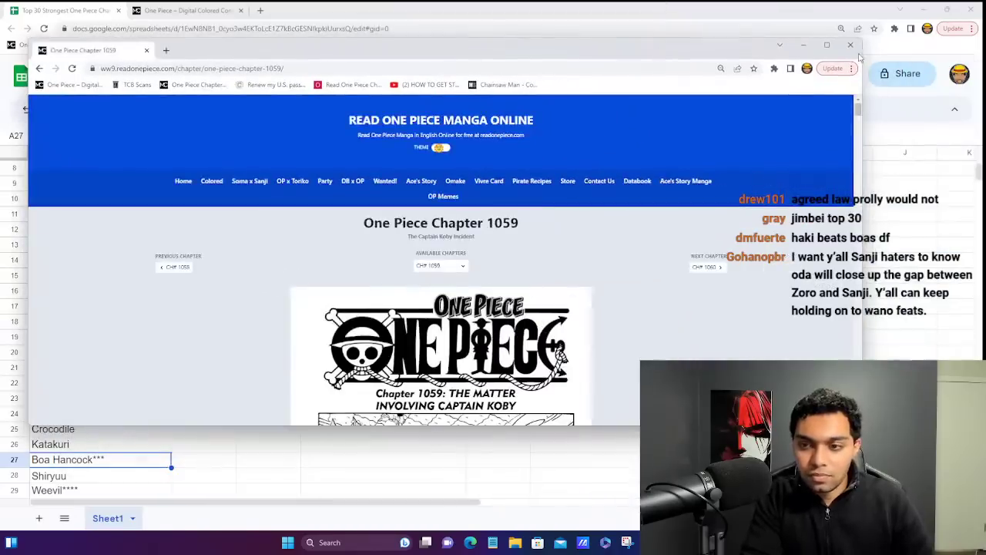
click(827, 45)
scroll(630, 227, up, 2)
scroll(630, 227, down, 20)
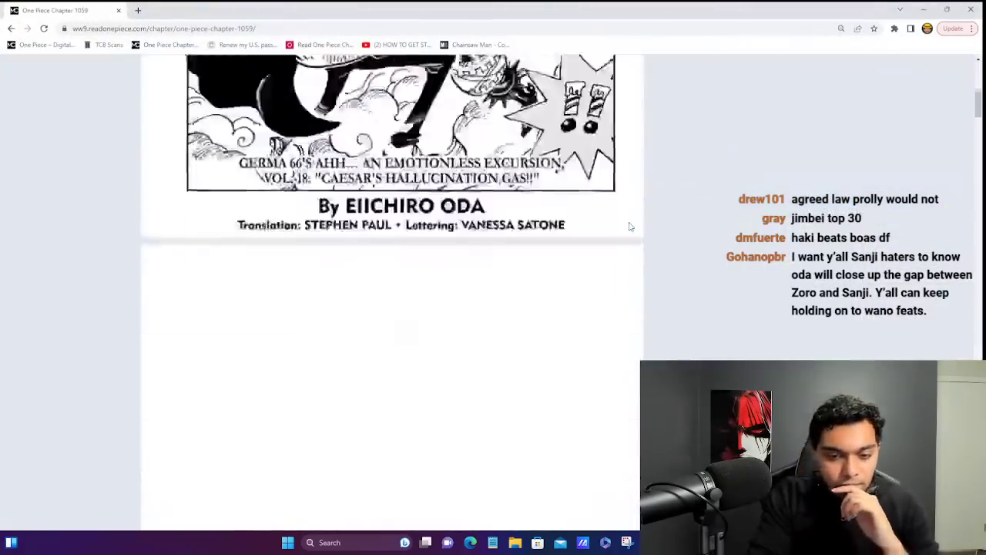
scroll(630, 227, down, 10)
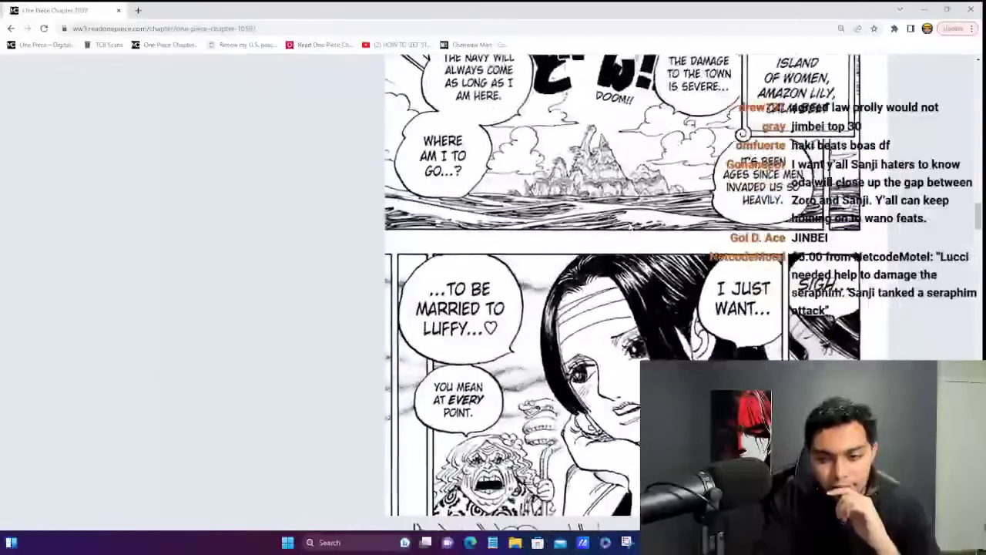
scroll(630, 227, down, 12)
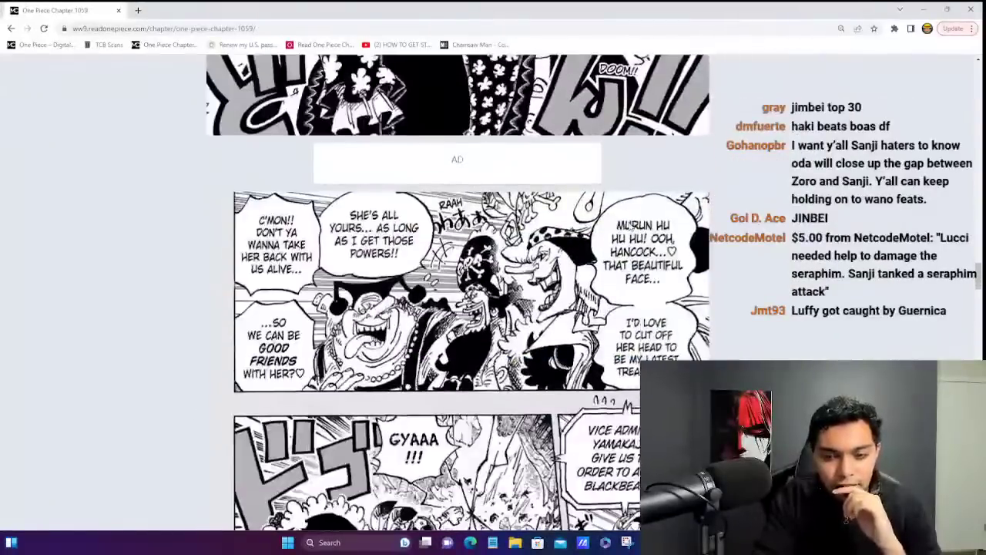
- Read the Amazon Lily battle from Hancock's refusal of the Navy through her Slave Arrow and Perfume attacks
scroll(630, 226, down, 3)
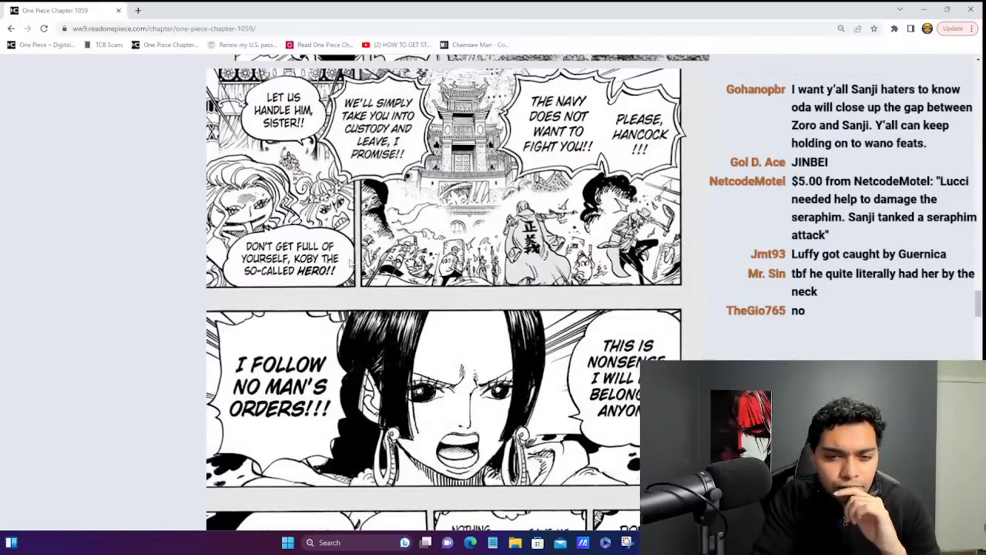
scroll(506, 185, down, 5)
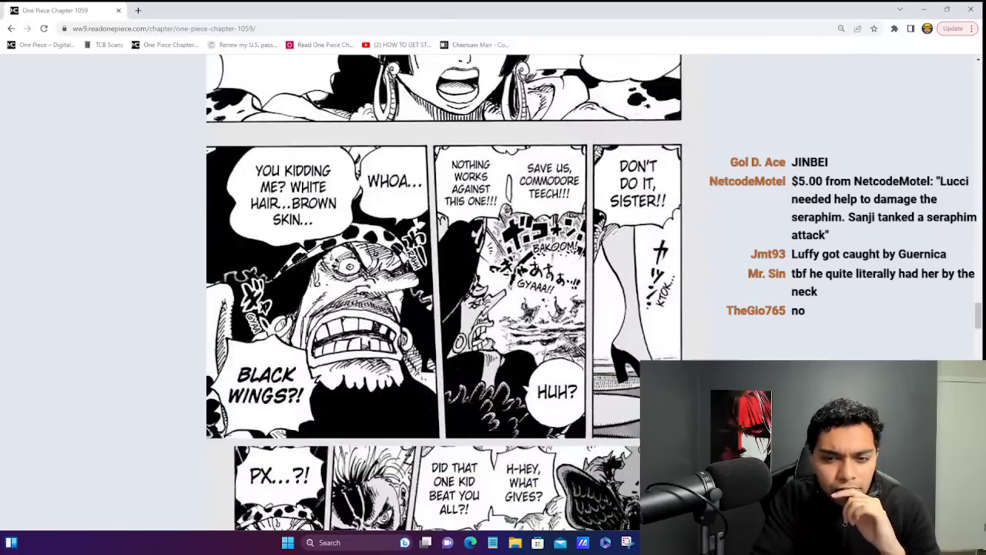
scroll(524, 301, down, 5)
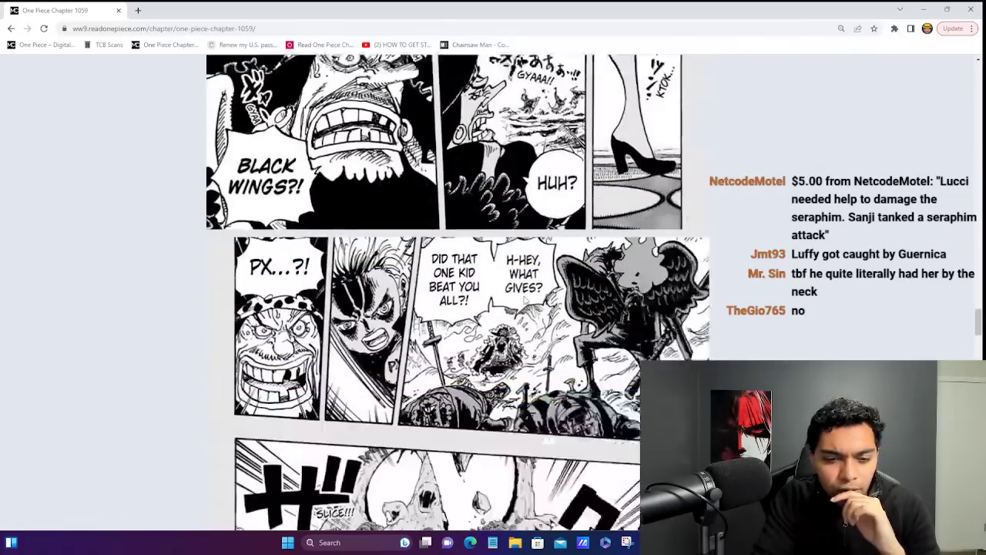
scroll(523, 300, down, 8)
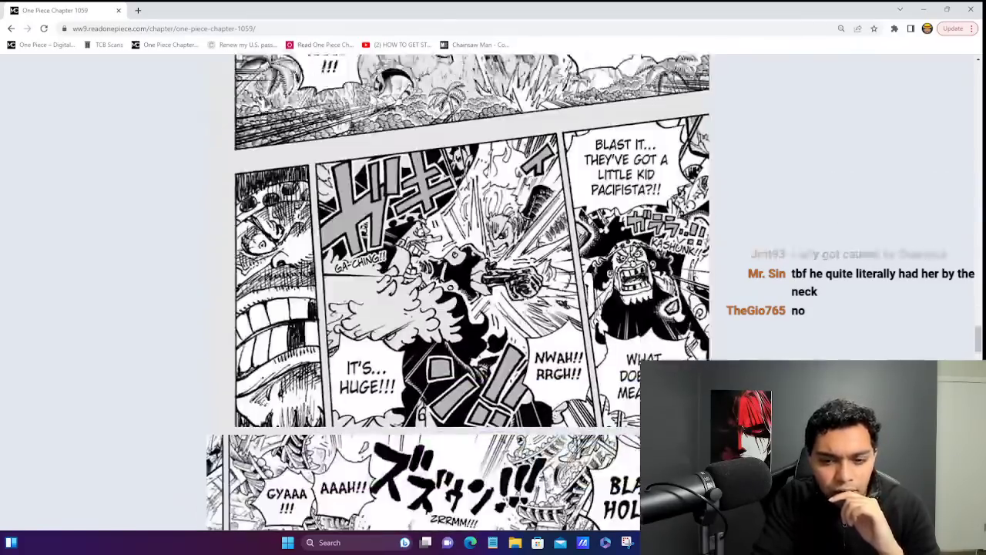
scroll(443, 293, down, 6)
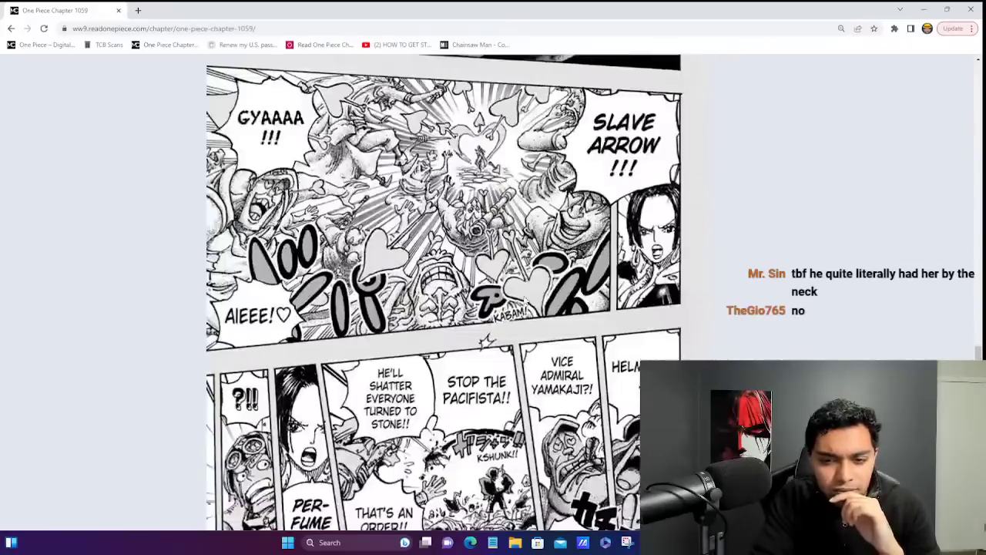
scroll(443, 292, down, 1)
scroll(524, 300, right, 2)
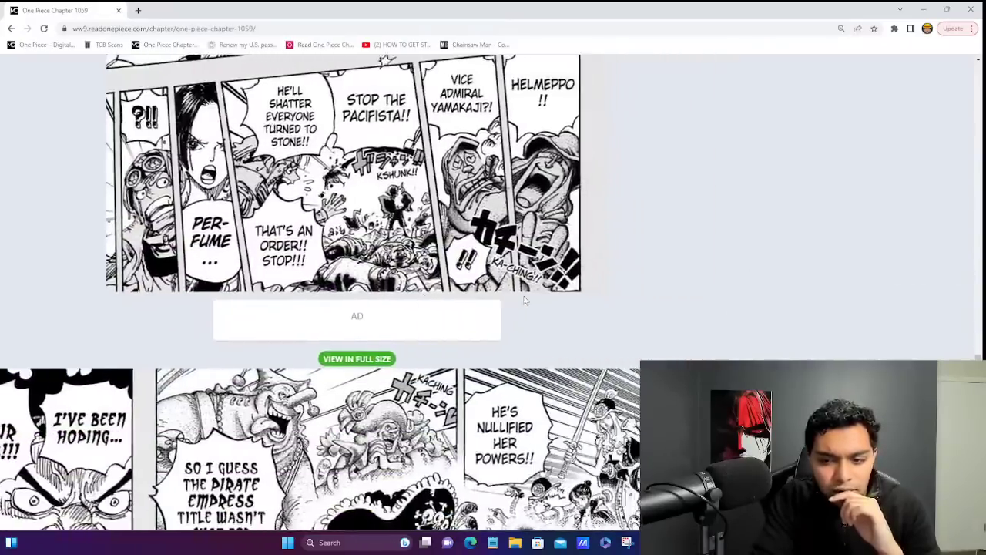
- Examine the double-page spread of Blackbeard seizing Boa Hancock, together with the panels just before it
scroll(524, 300, down, 3)
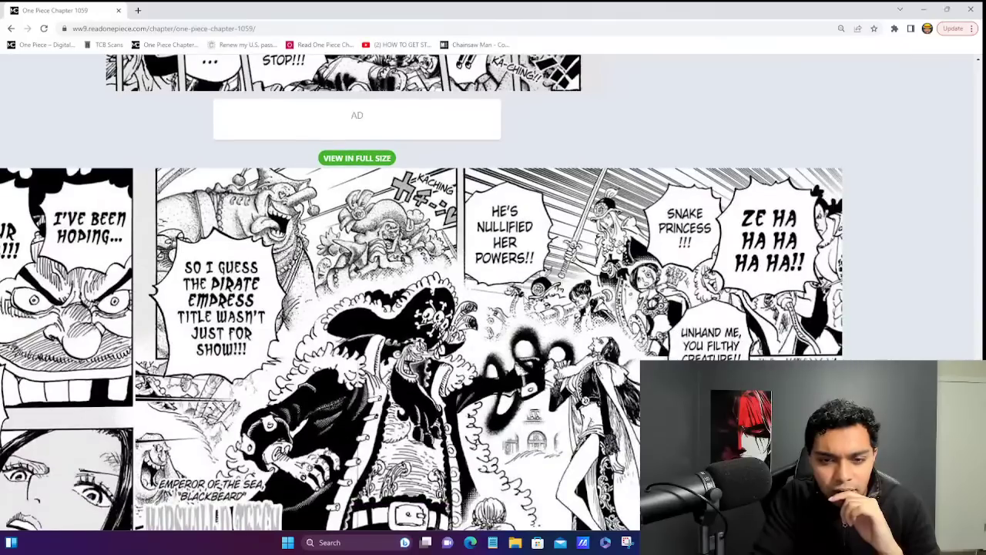
scroll(522, 300, down, 1)
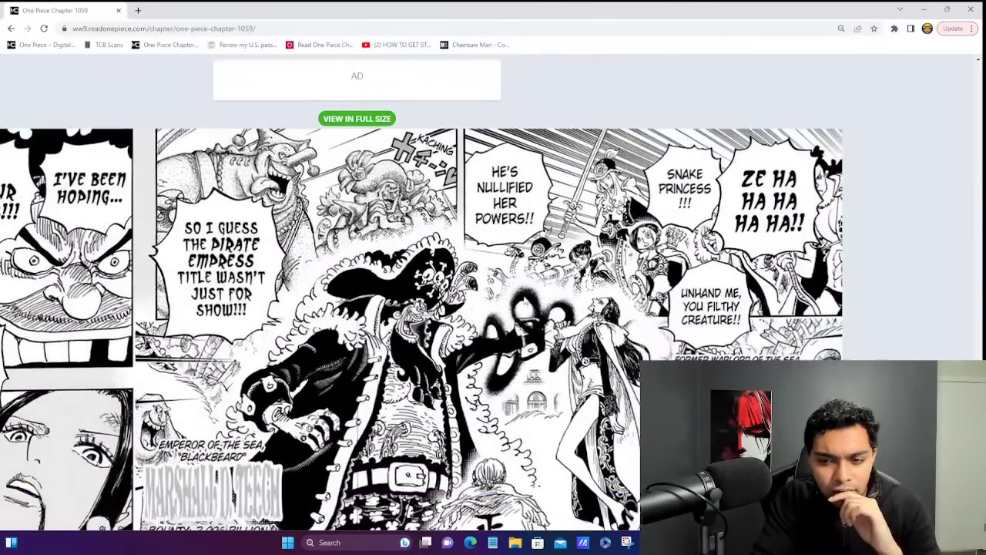
scroll(525, 299, up, 4)
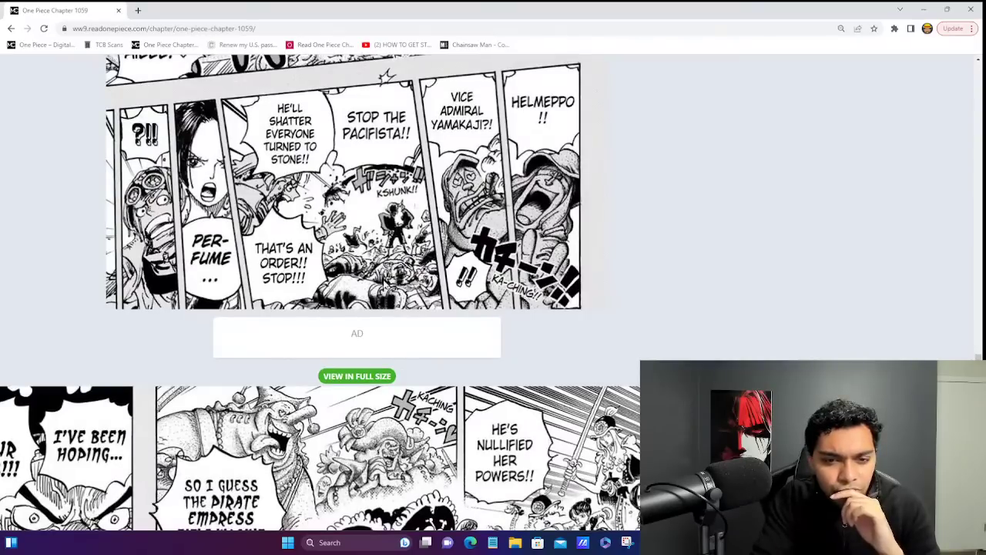
scroll(334, 279, down, 5)
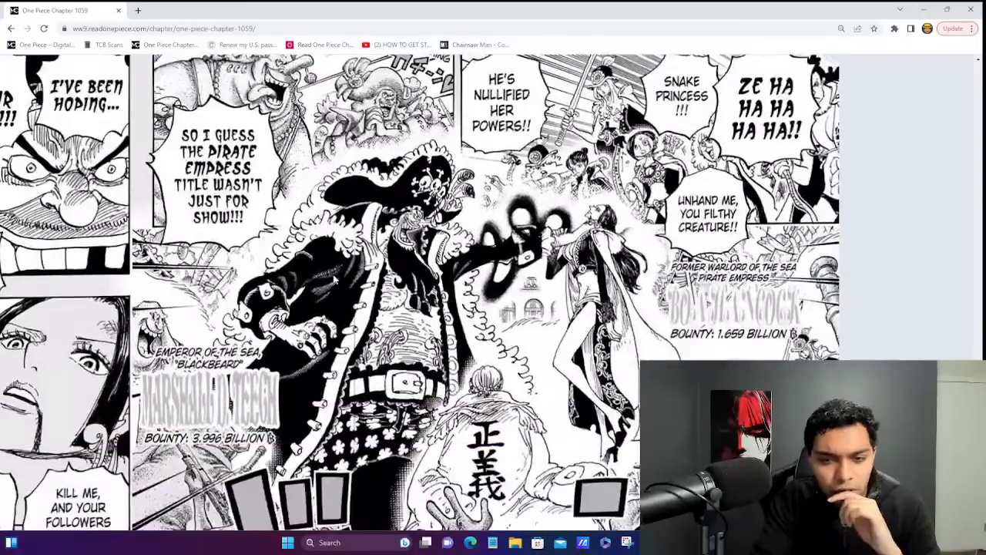
scroll(334, 279, down, 2)
scroll(333, 278, up, 1)
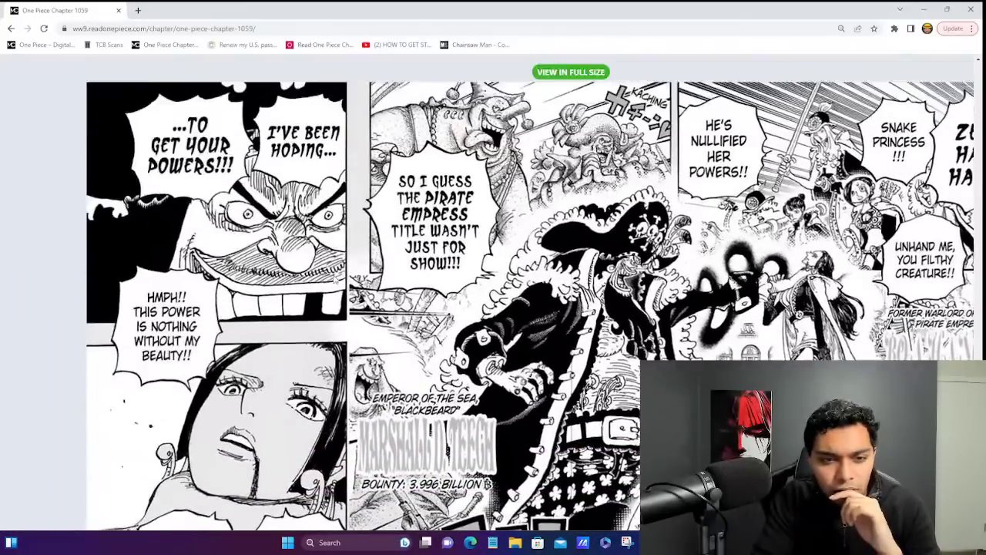
scroll(333, 279, up, 2)
scroll(493, 292, down, 1)
scroll(493, 292, right, 2)
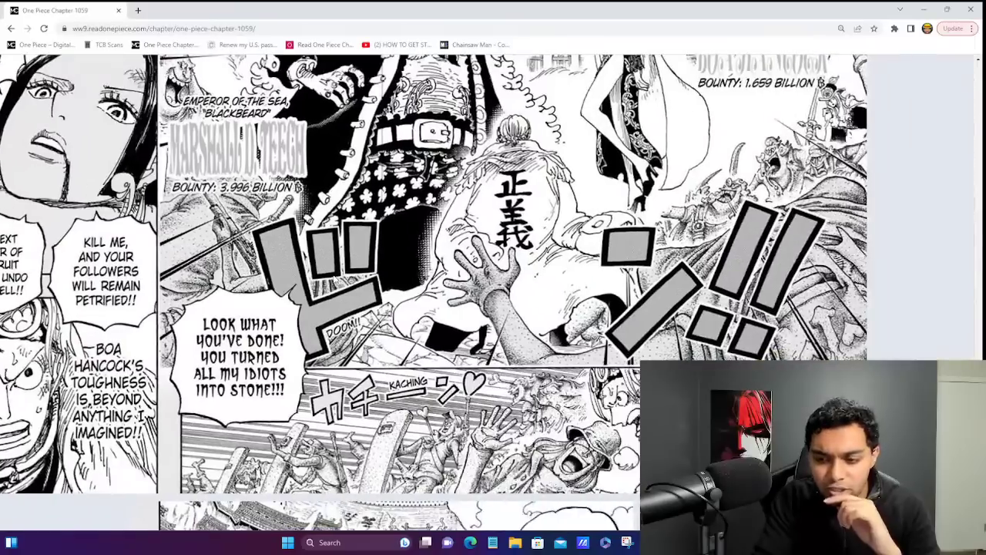
scroll(493, 292, up, 4)
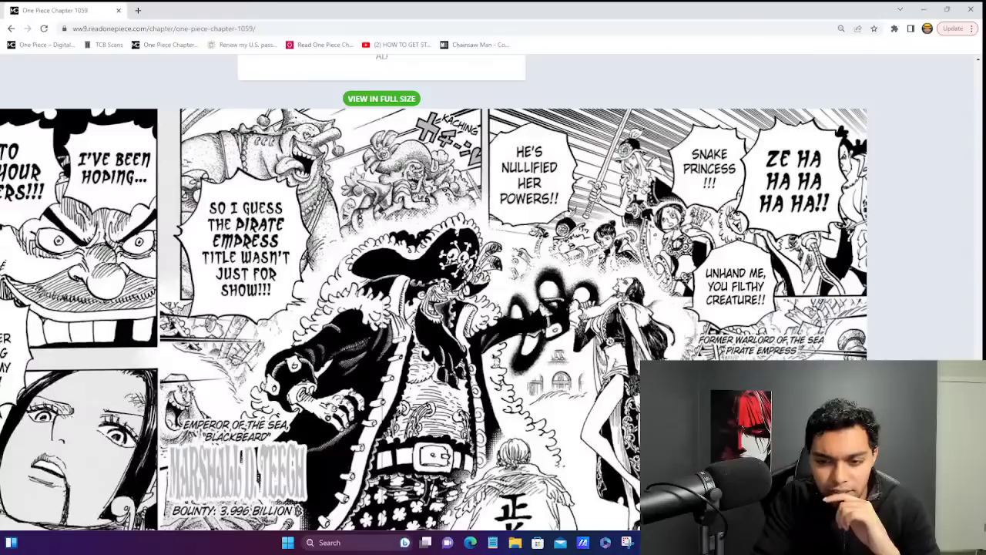
- Reread Hancock's petrification threat, Koby's reaction and the panels of Blackbeard's crew turned to stone
scroll(493, 292, left, 2)
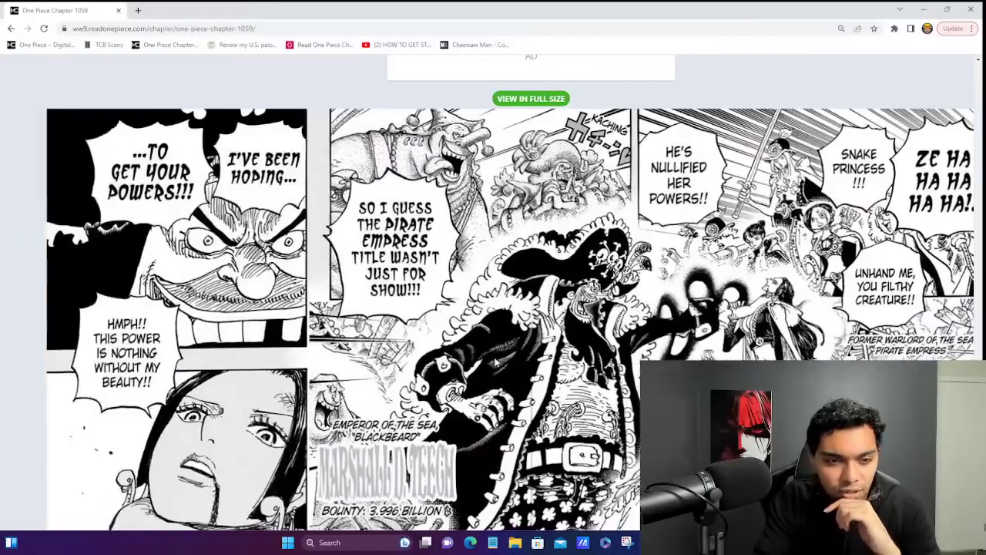
scroll(493, 293, down, 4)
scroll(493, 293, right, 2)
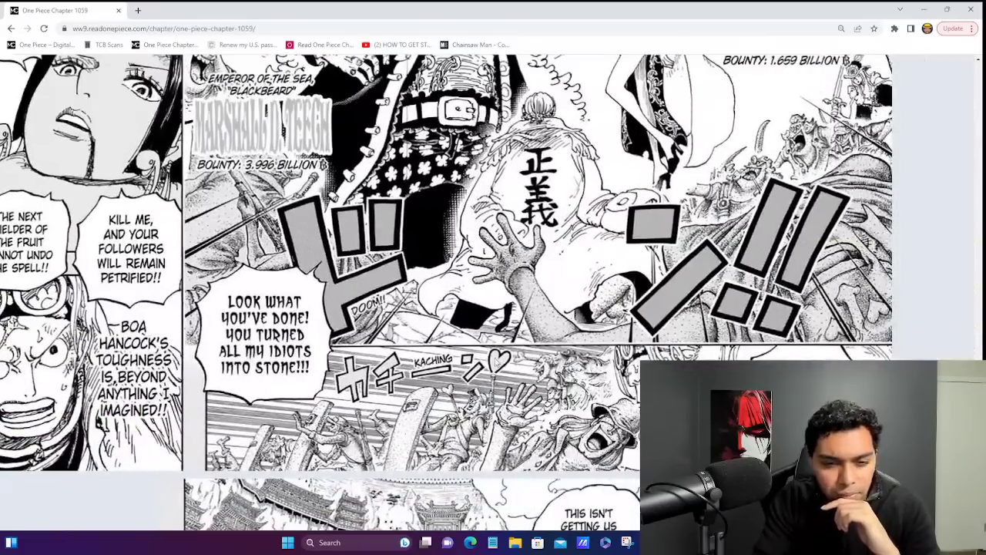
scroll(447, 292, up, 3)
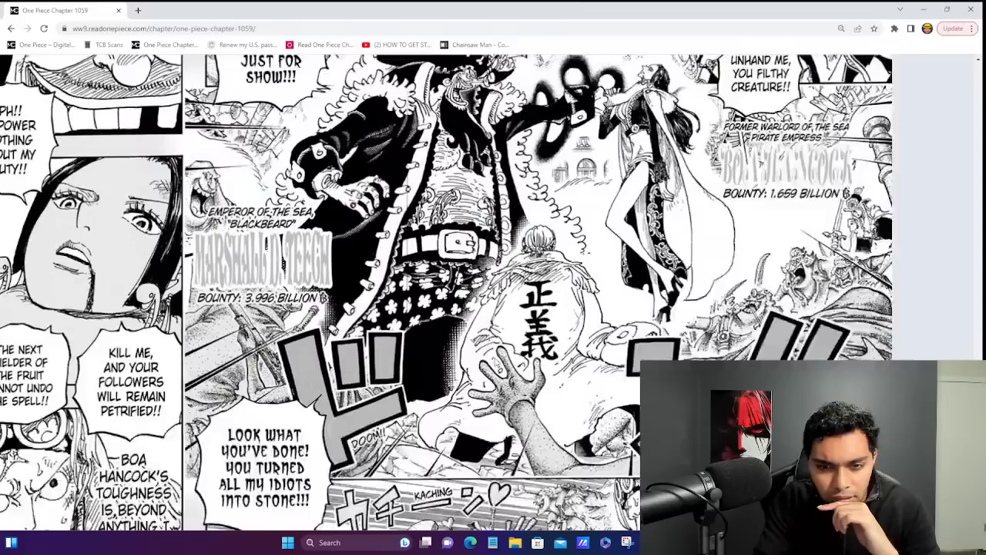
scroll(447, 293, up, 1)
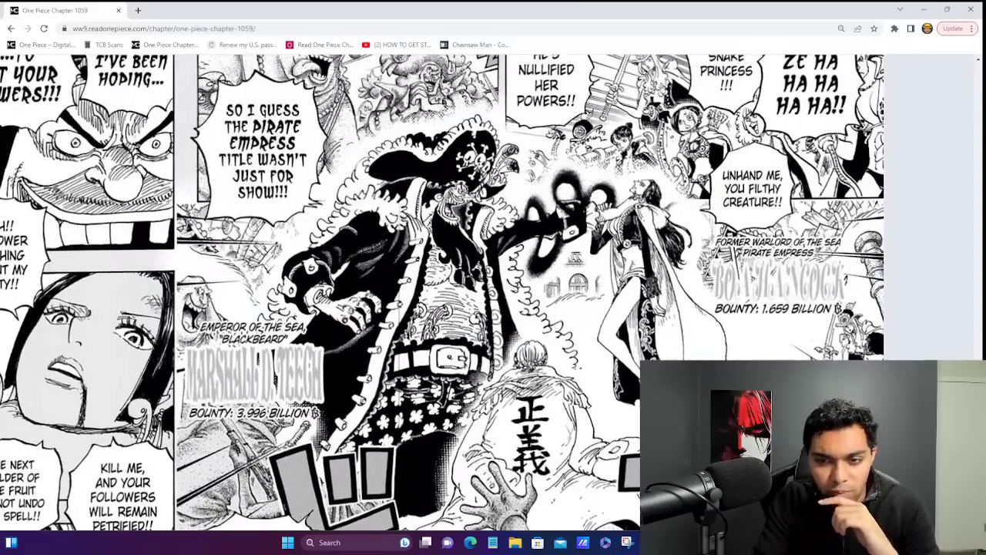
scroll(447, 292, left, 2)
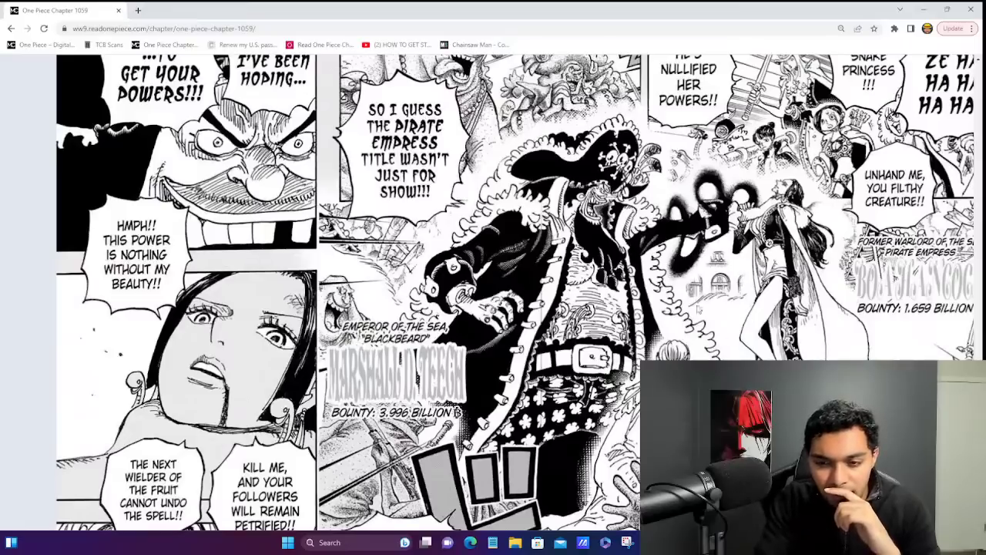
scroll(744, 342, down, 4)
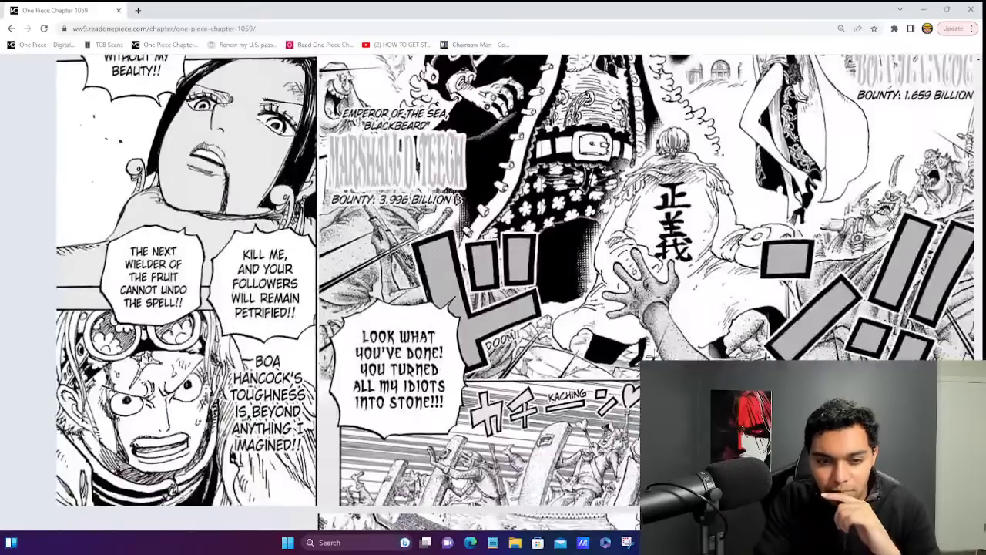
scroll(655, 353, down, 3)
scroll(655, 353, right, 1)
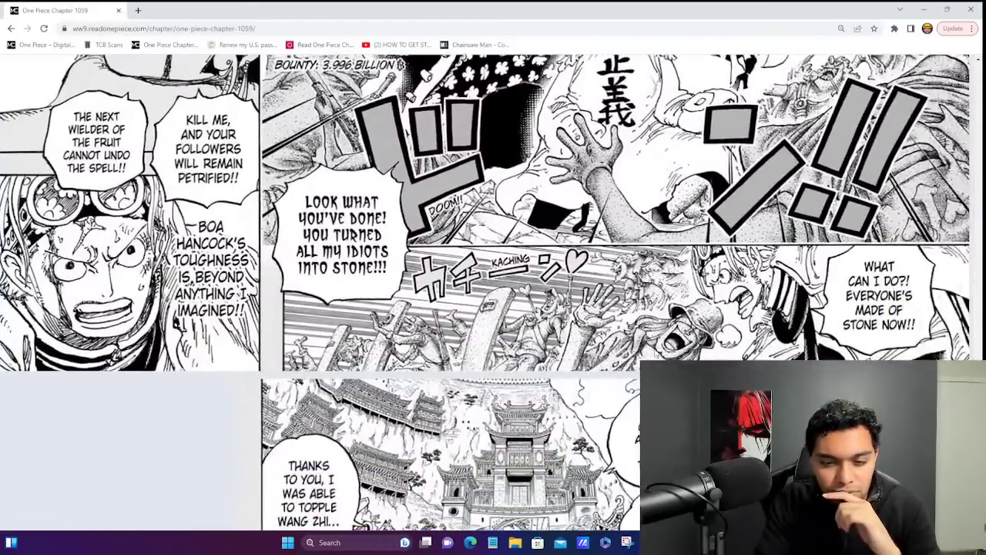
- Read the panels of Blackbeard's talk with Koby and Hancock's offer, and close the chapter window to return to the ranking spreadsheet
scroll(655, 352, down, 5)
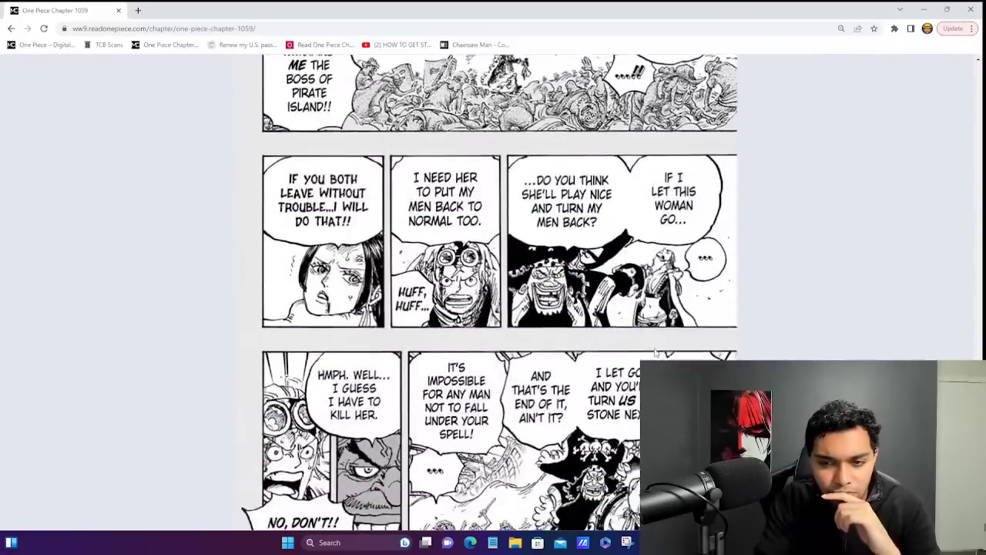
scroll(655, 353, up, 4)
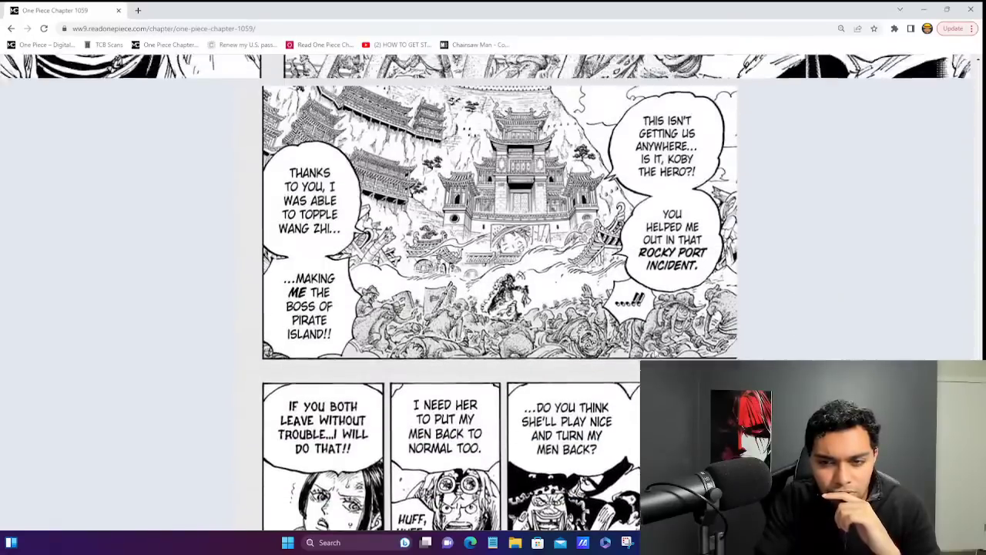
key(ctrl+minus)
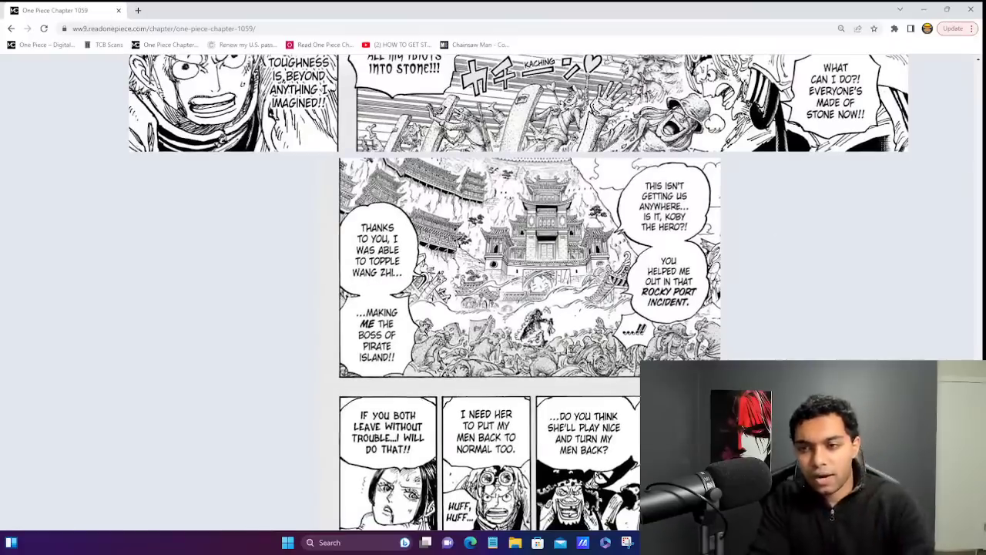
click(976, 9)
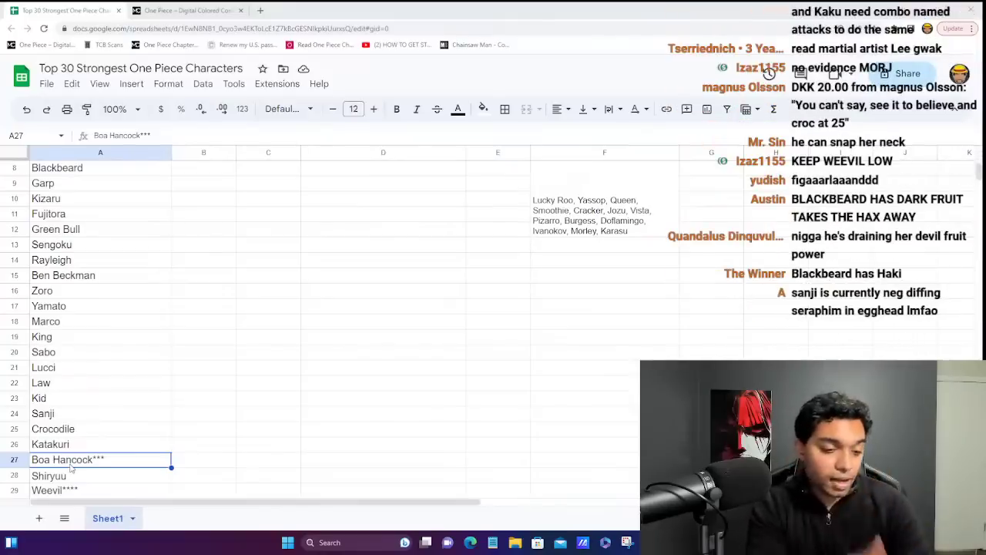
- Swap Katakuri and Crocodile in the ranking, placing Katakuri in row 25 and Crocodile in row 26, using B25 as a holding cell
key(Up)
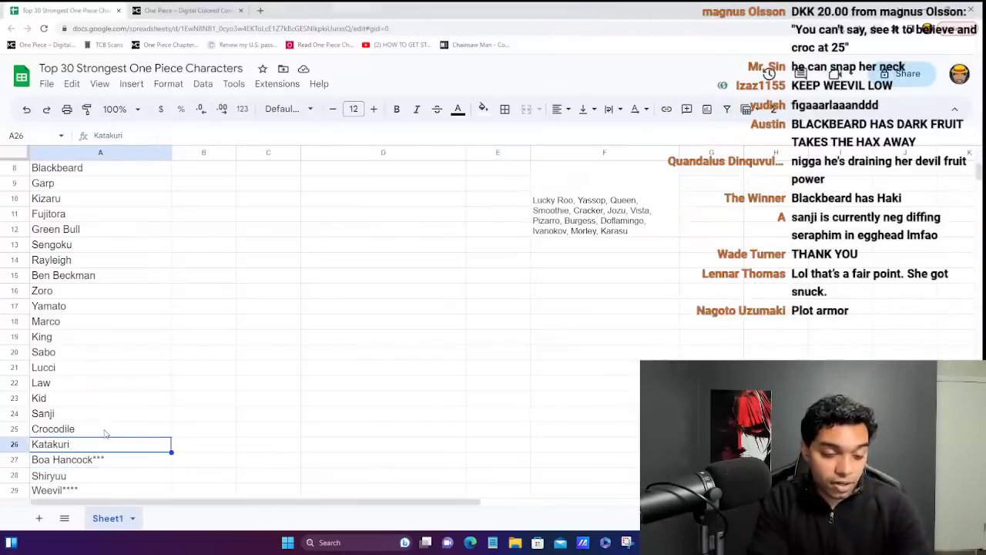
key(ctrl+x)
click(203, 433)
key(ctrl+v)
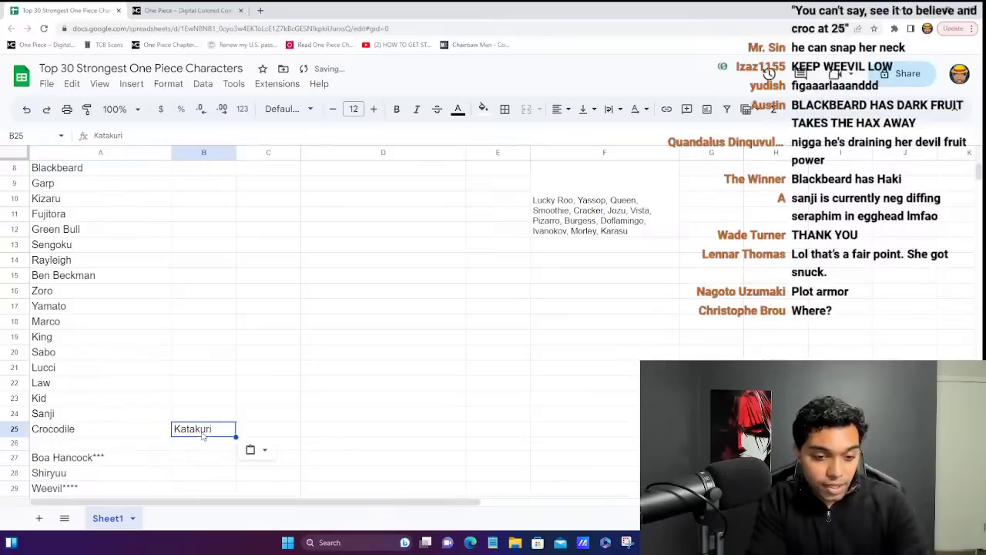
click(104, 433)
key(ctrl+x)
click(102, 453)
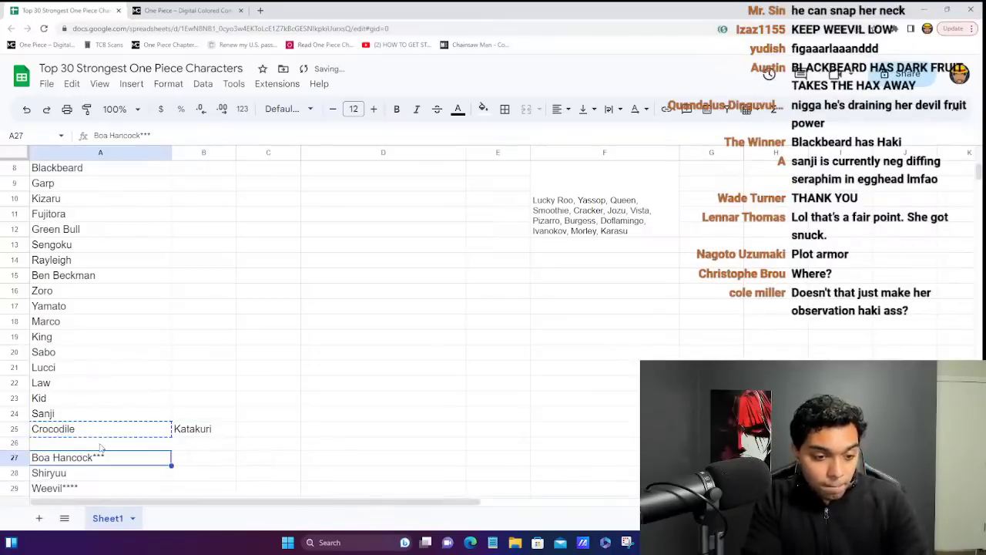
click(101, 447)
key(ctrl+v)
click(201, 429)
key(ctrl+x)
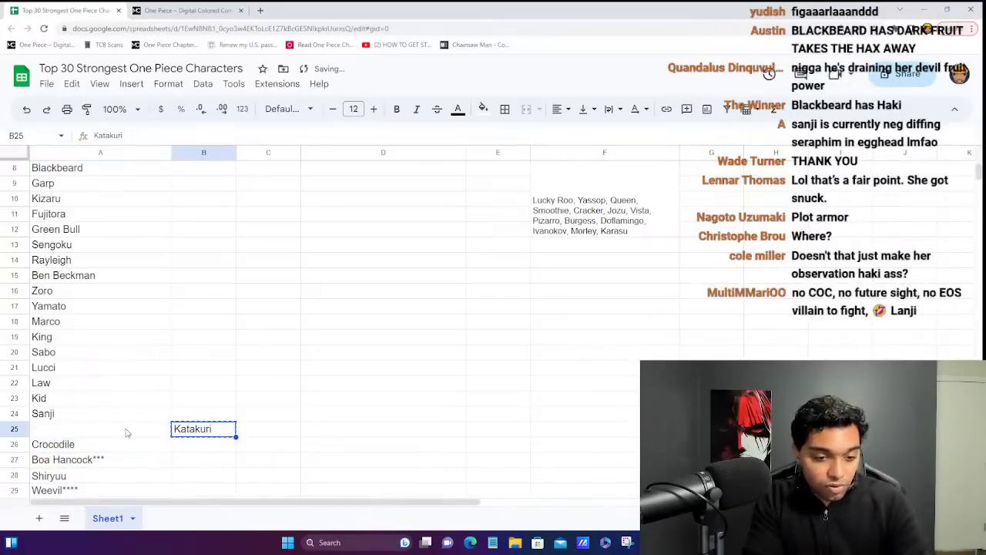
click(127, 435)
key(ctrl+v)
- Insert a row above Marco and enter Hancock in it at rank 18
click(115, 461)
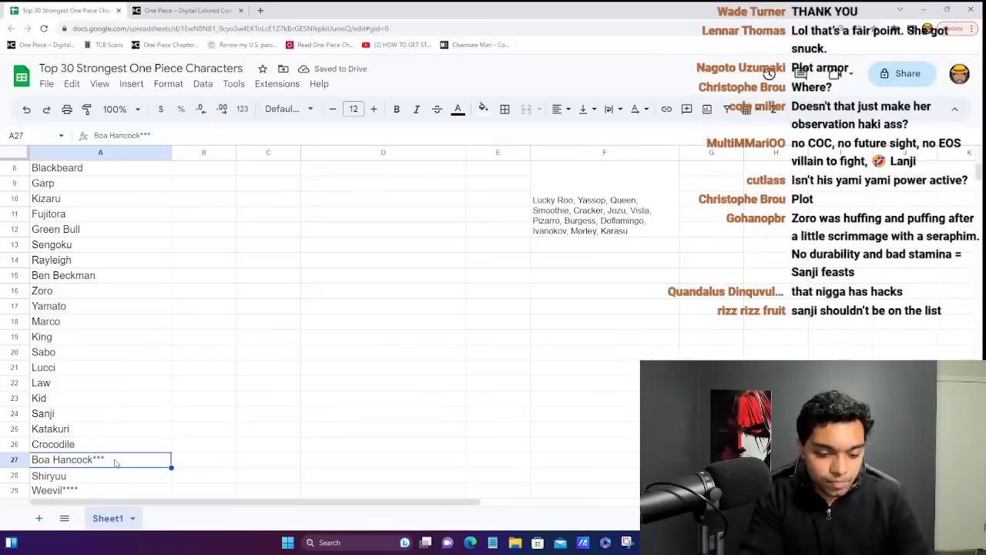
key(ctrl+x)
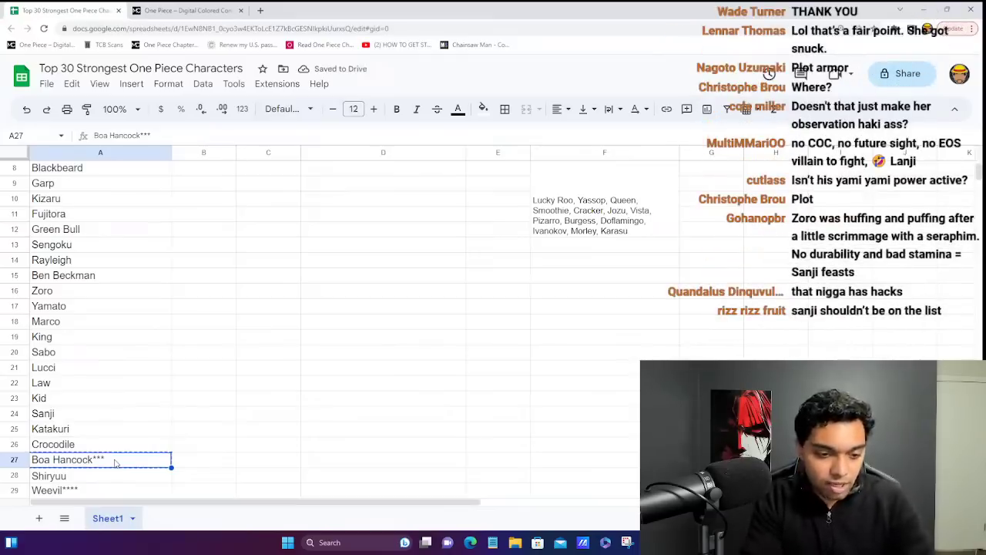
click(148, 323)
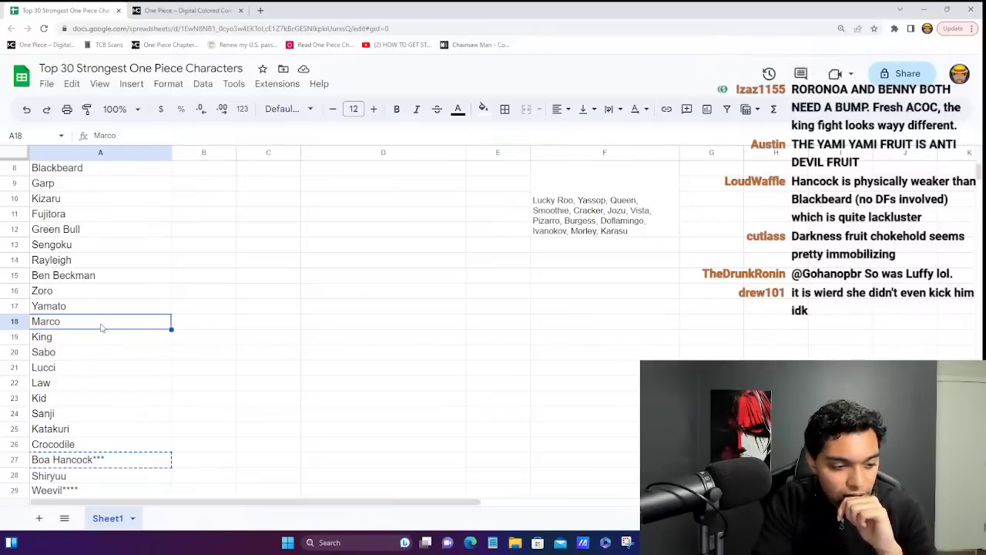
click(92, 460)
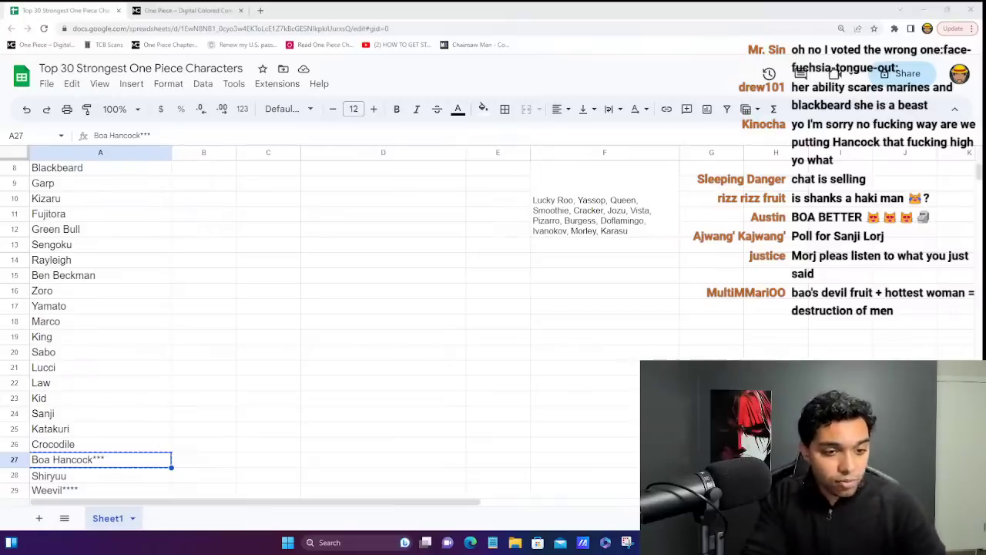
click(104, 321)
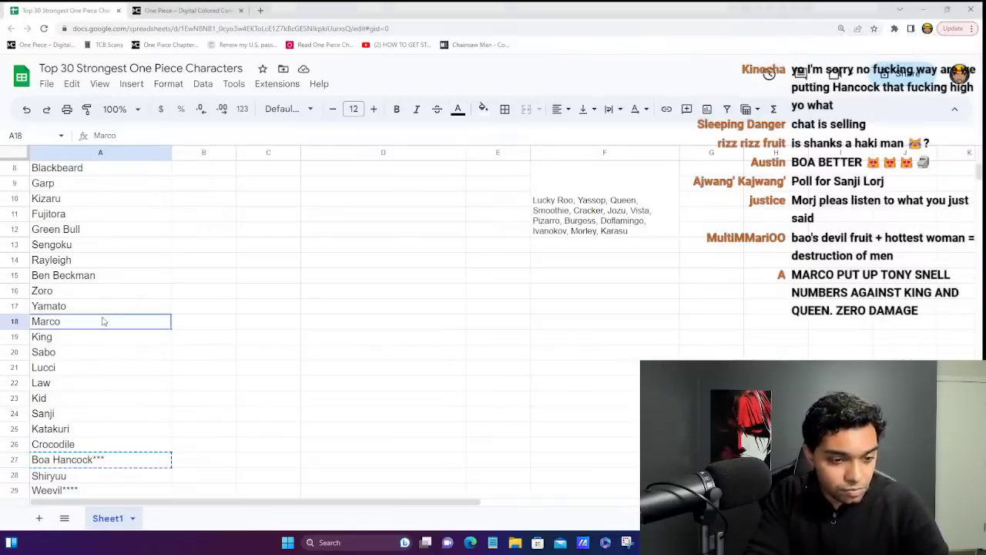
right_click(103, 321)
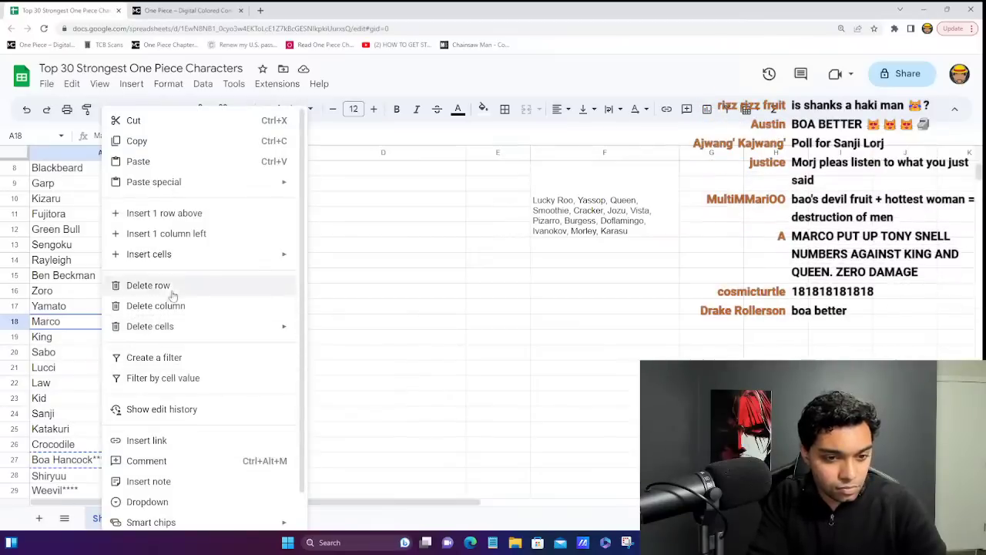
click(184, 216)
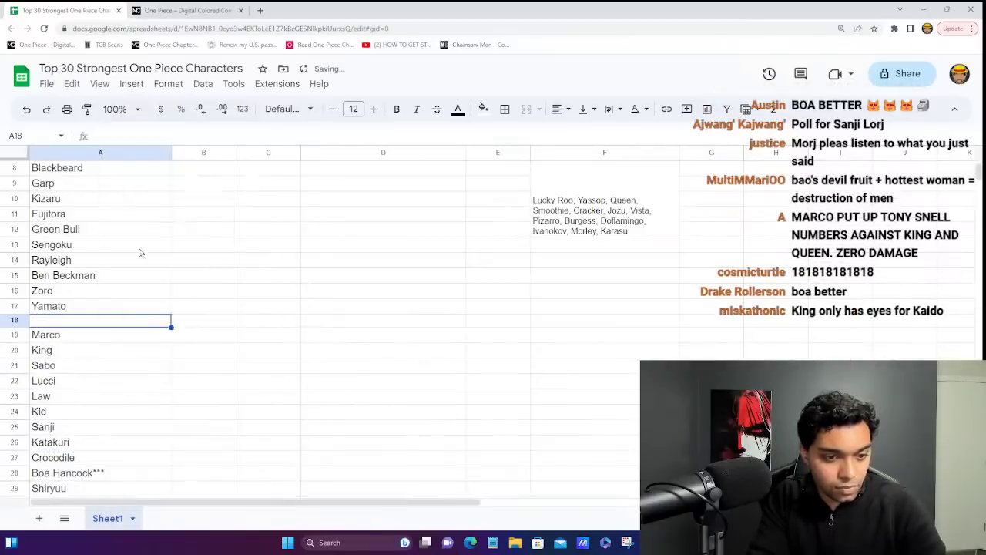
text(Hancock)
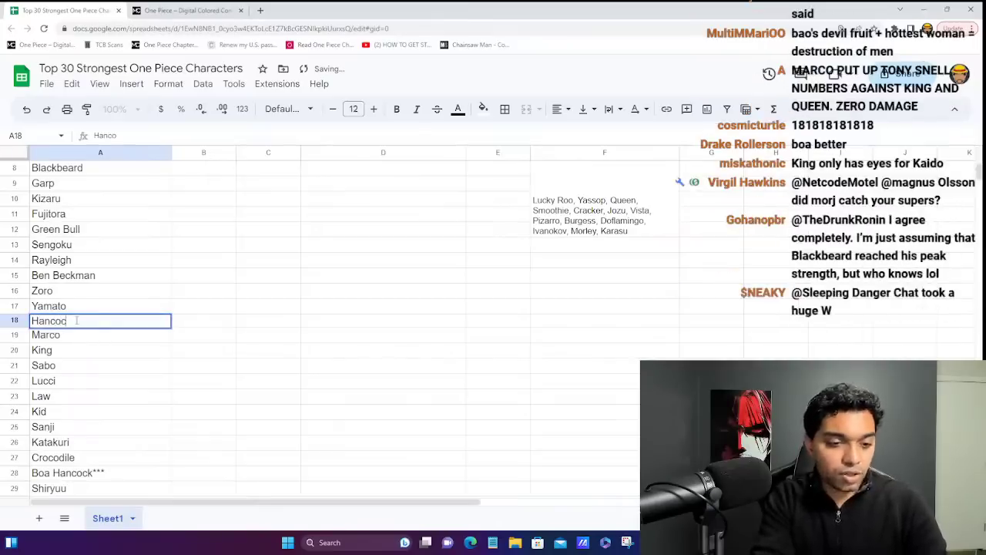
- Clear the old Boa Hancock entry in row 28 and shift Shiryuu, Weevil and Kong up one row to fill the gap
click(90, 475)
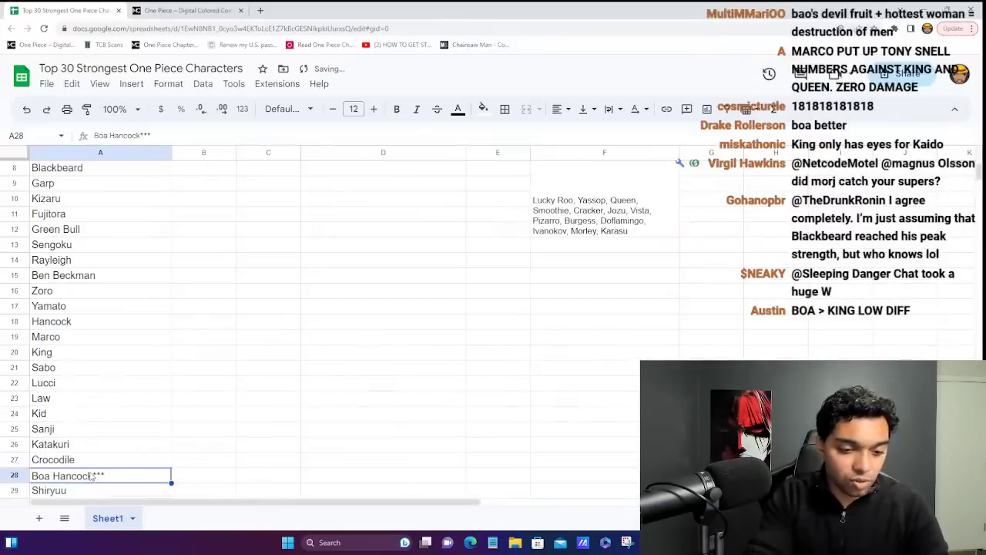
key(Delete)
scroll(90, 475, down, 1)
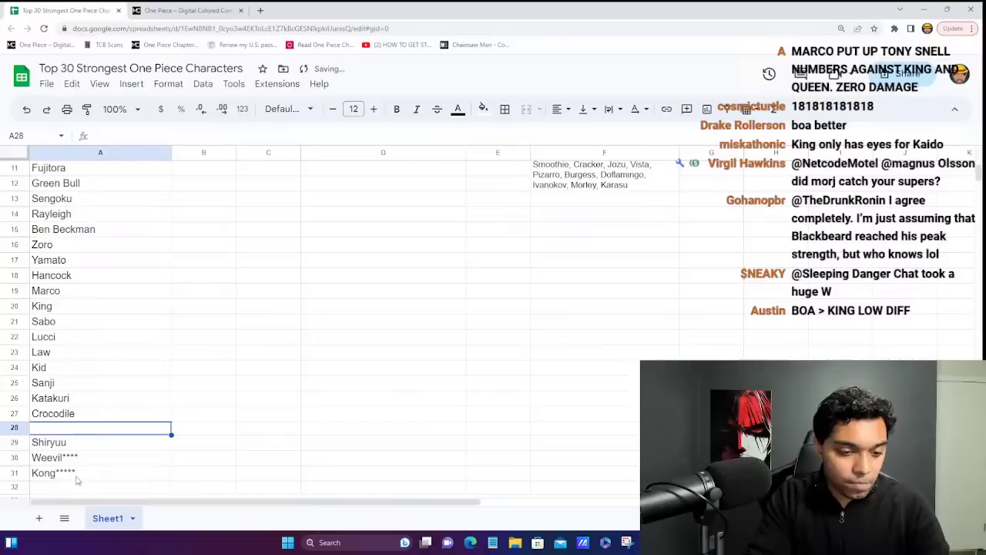
click(77, 473)
drag(77, 473, 78, 446)
key(ctrl+x)
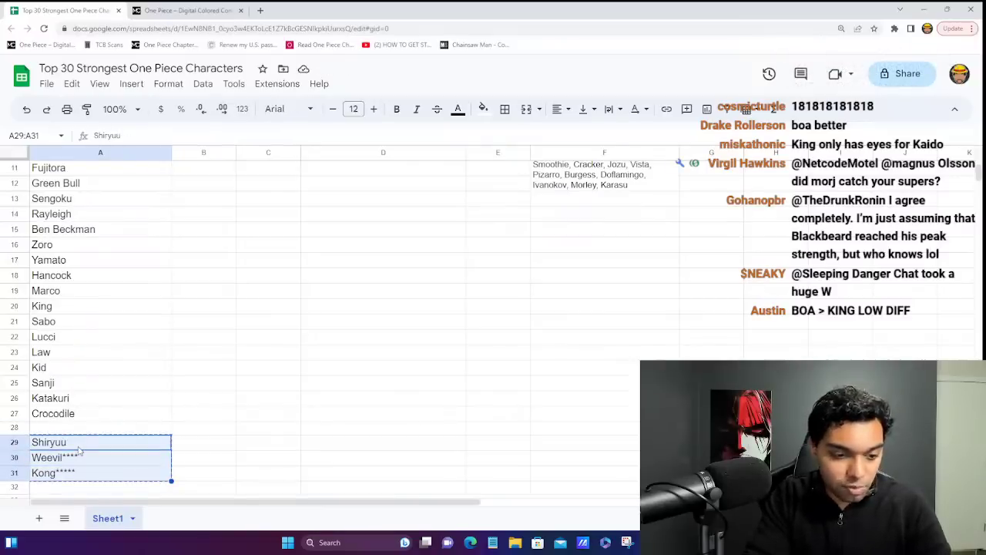
click(80, 429)
key(ctrl+v)
click(191, 308)
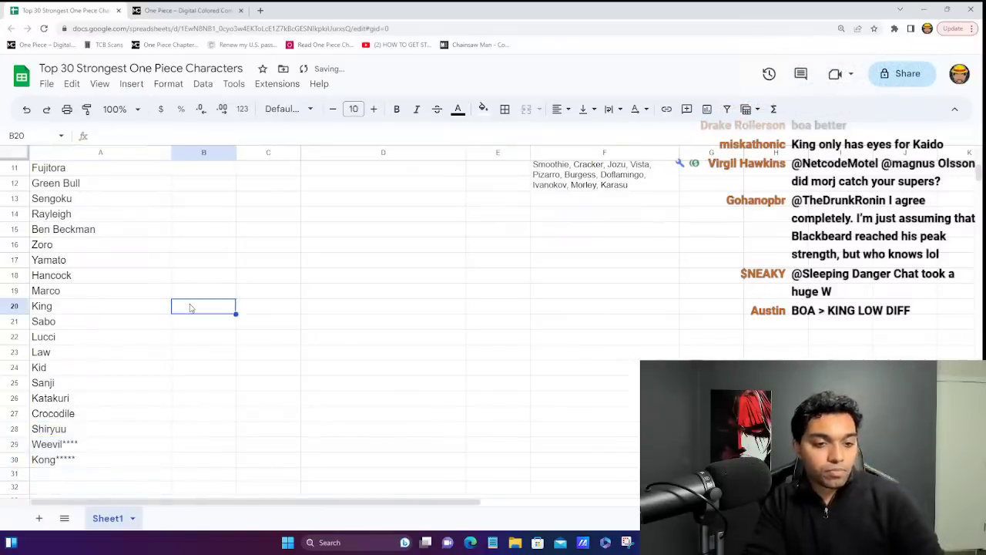
- Review the reordered ranking from Mihawk down to Kong, checking the placements of Katakuri and Lucci
scroll(190, 308, up, 1)
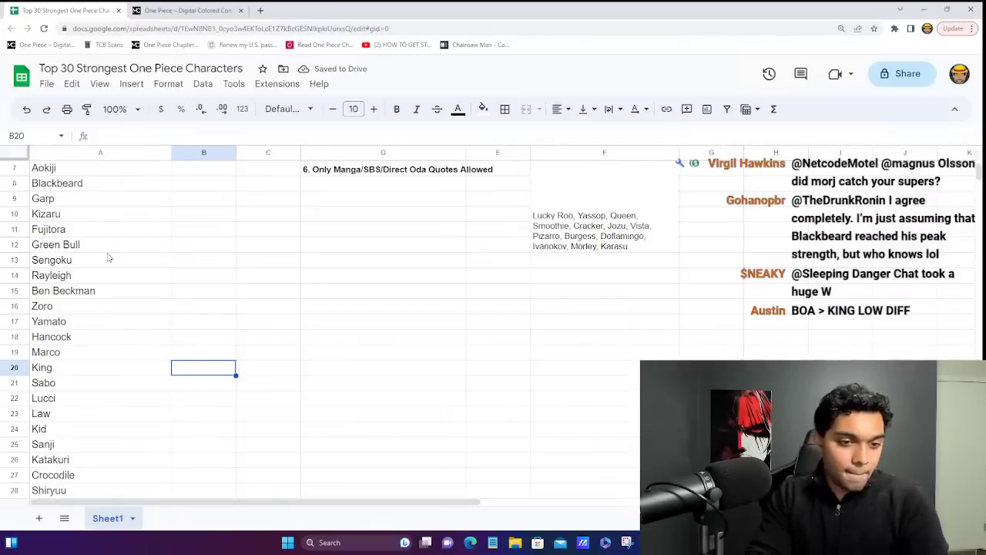
scroll(106, 253, up, 1)
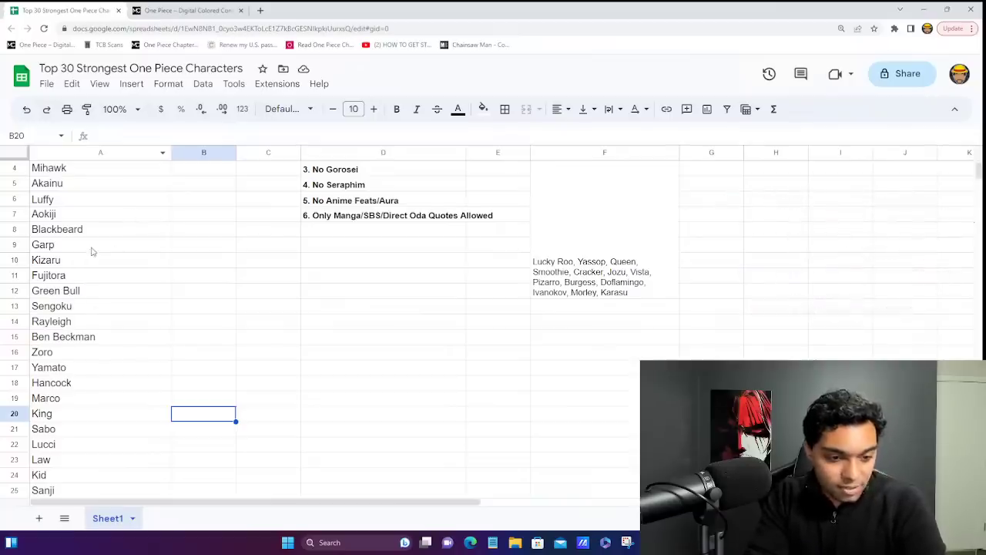
scroll(90, 251, down, 3)
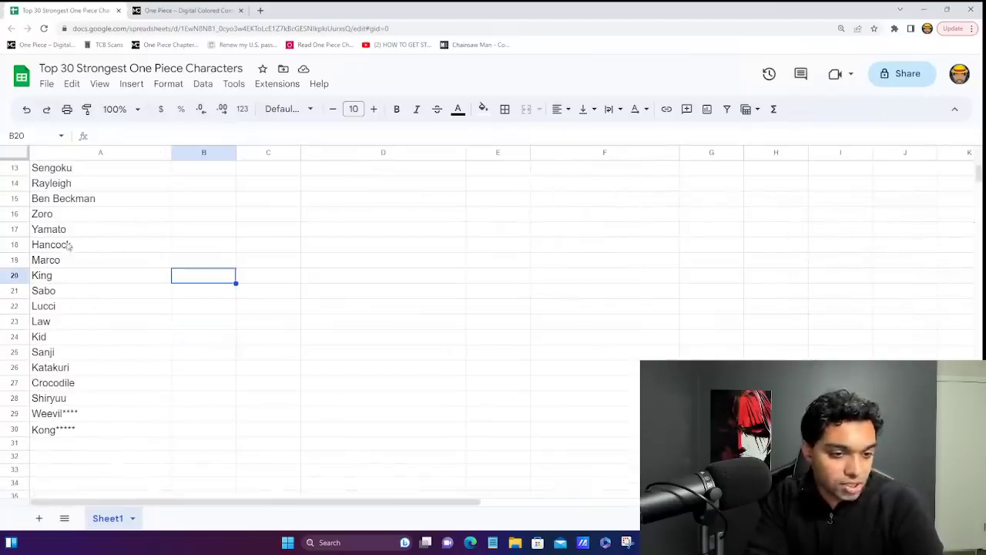
click(75, 370)
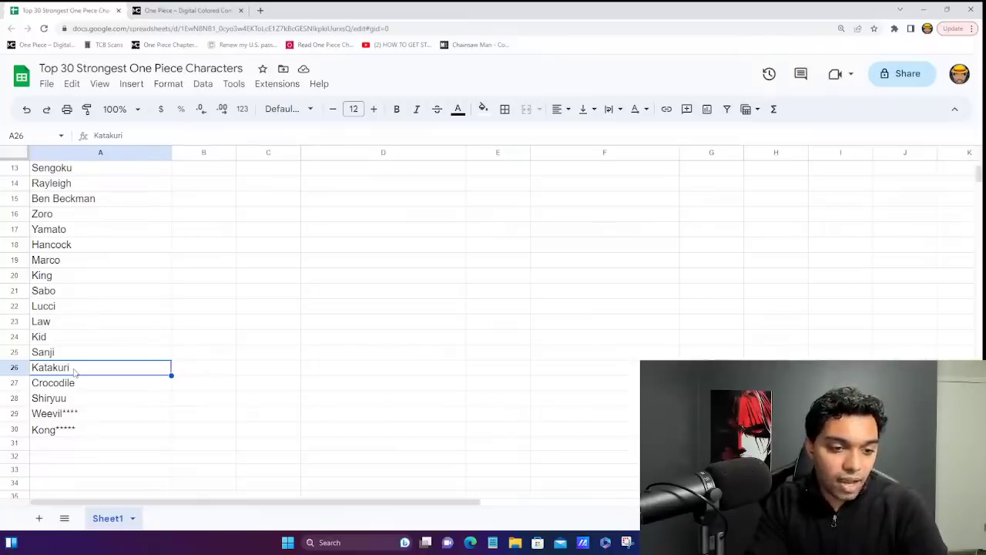
click(86, 310)
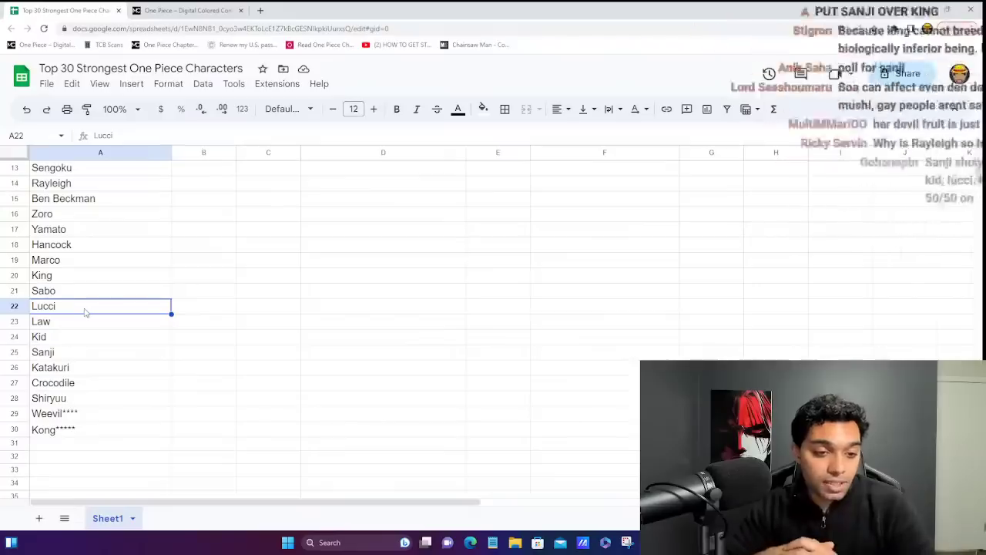
click(94, 352)
key(Right)
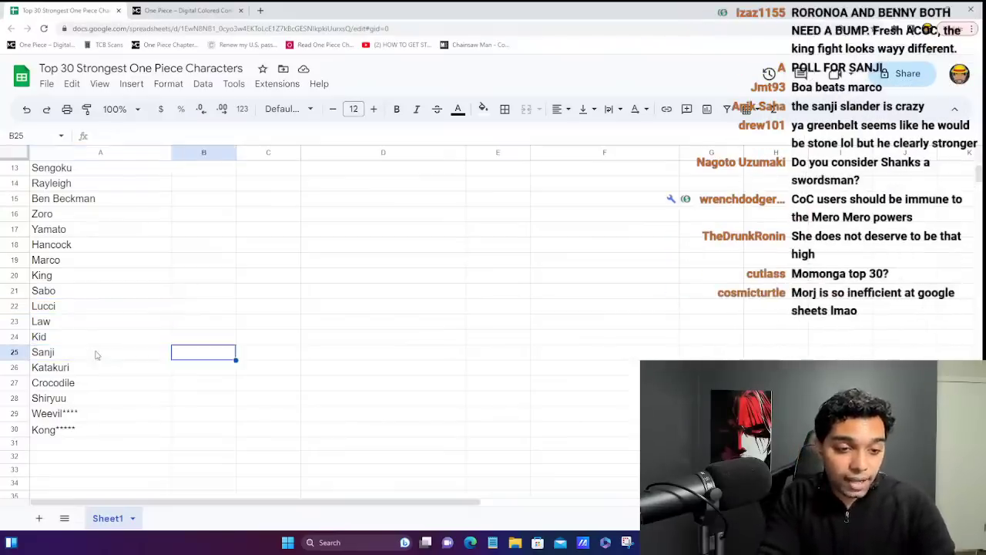
key(Left)
key(Right)
key(Up)
key(Up)
key(Up)
key(Up)
key(Up)
key(Up)
key(Up)
key(Up)
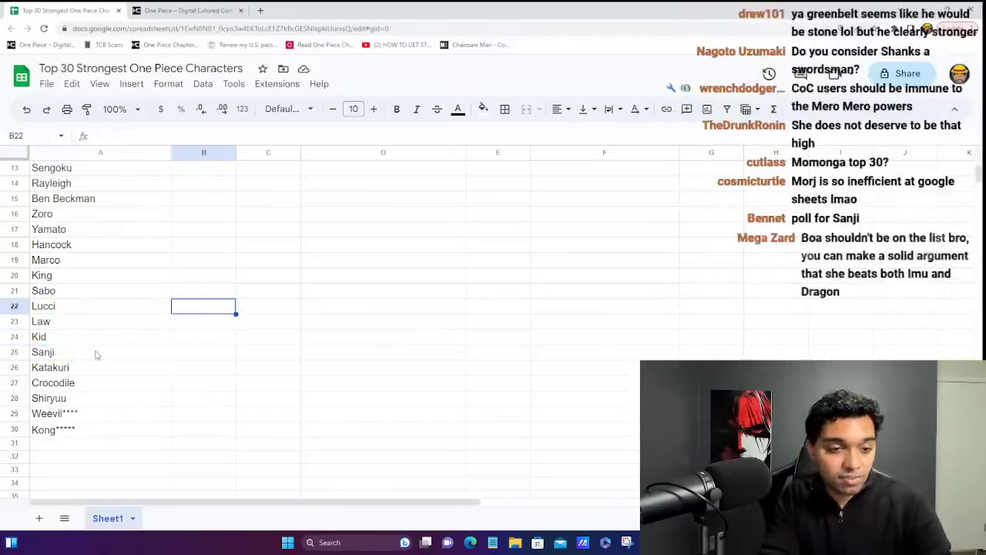
key(Left)
key(Down)
key(Down)
key(Down)
key(Down)
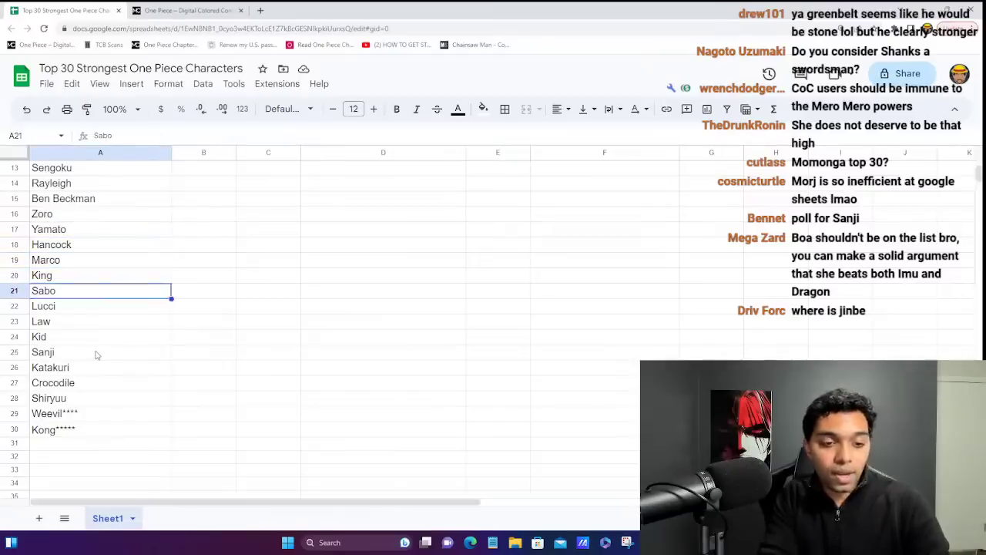
key(Down)
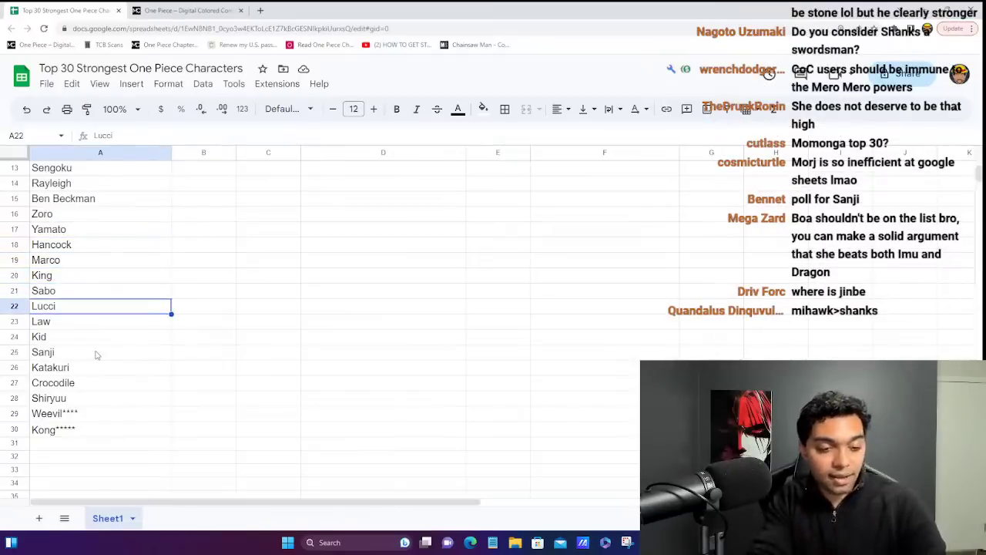
key(Down)
key(Down)
key(Down)
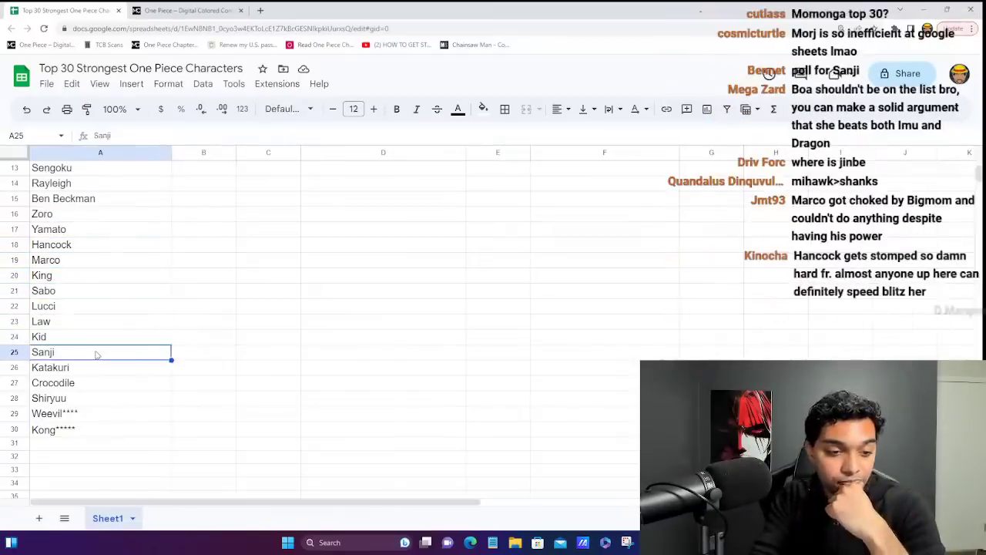
key(Right)
key(Left)
key(Right)
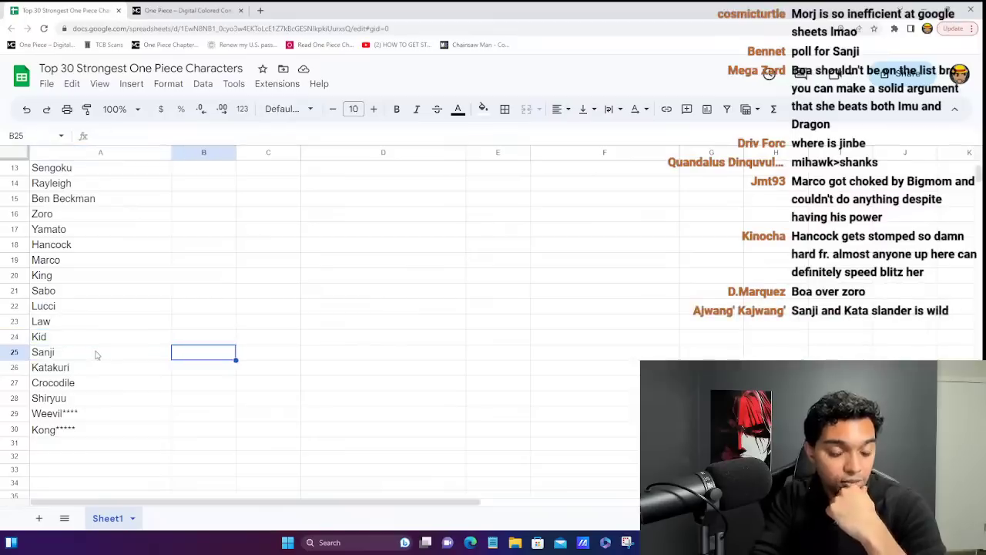
key(Up)
key(Up)
key(Up)
key(Up)
key(Up)
key(Up)
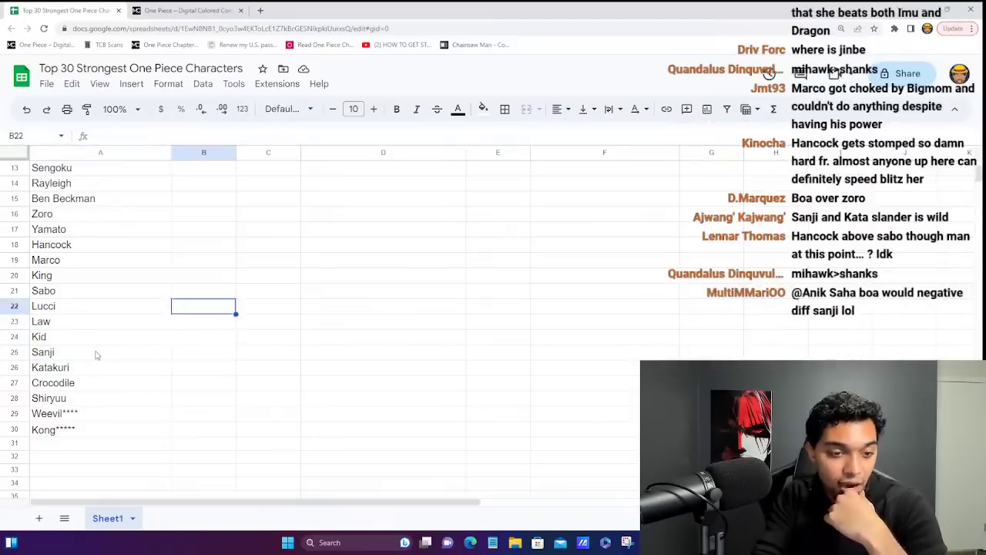
key(Up)
key(Up)
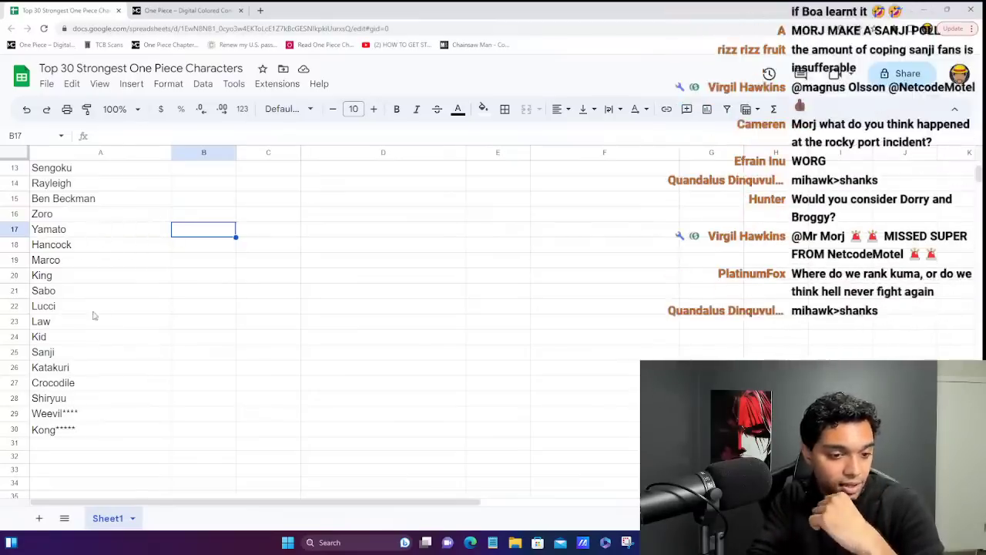
click(77, 352)
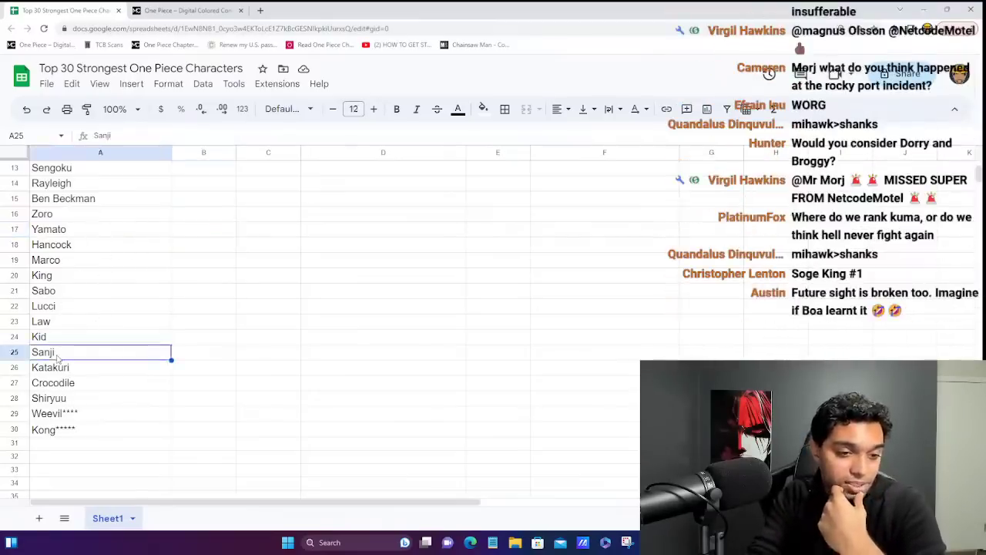
click(81, 219)
click(83, 354)
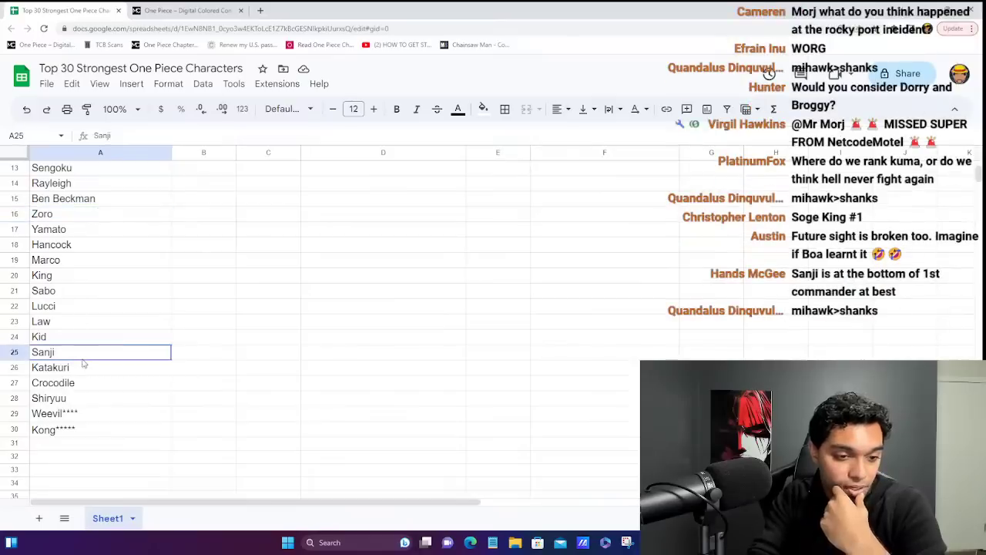
- Examine Sanji's placement in row 25 against the characters ranked from Yamato down to Kid
click(194, 357)
key(Up)
key(Up)
key(Up)
key(Up)
key(Up)
key(Up)
key(Up)
key(Up)
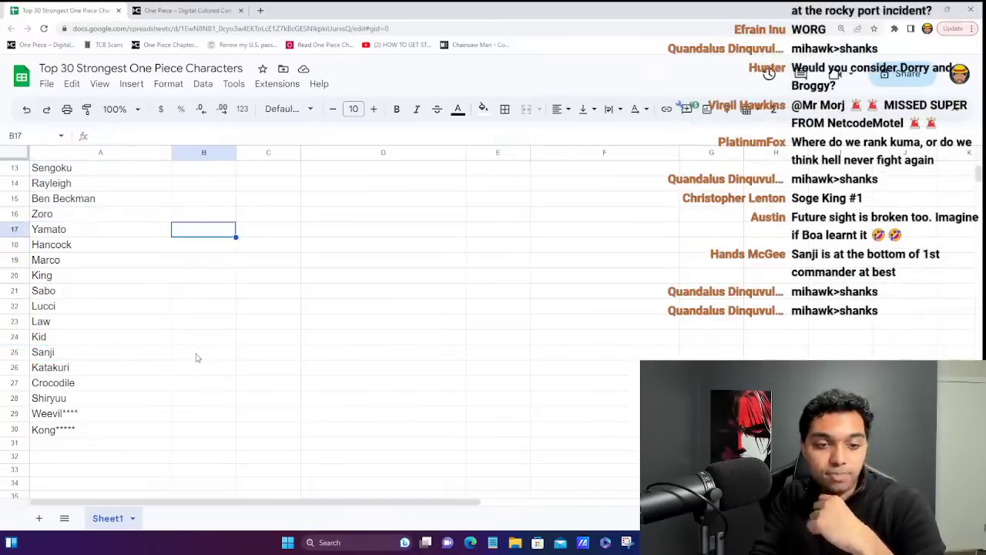
key(Left)
key(Down)
key(Down)
key(Down)
key(Down)
key(Down)
key(Down)
key(Down)
key(Down)
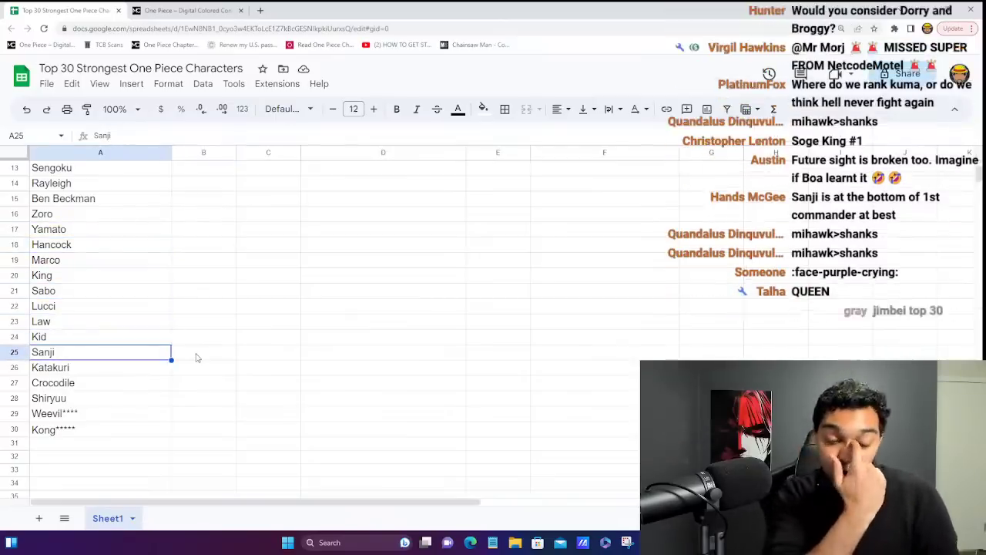
click(124, 266)
key(Down)
key(Down)
key(Down)
key(Down)
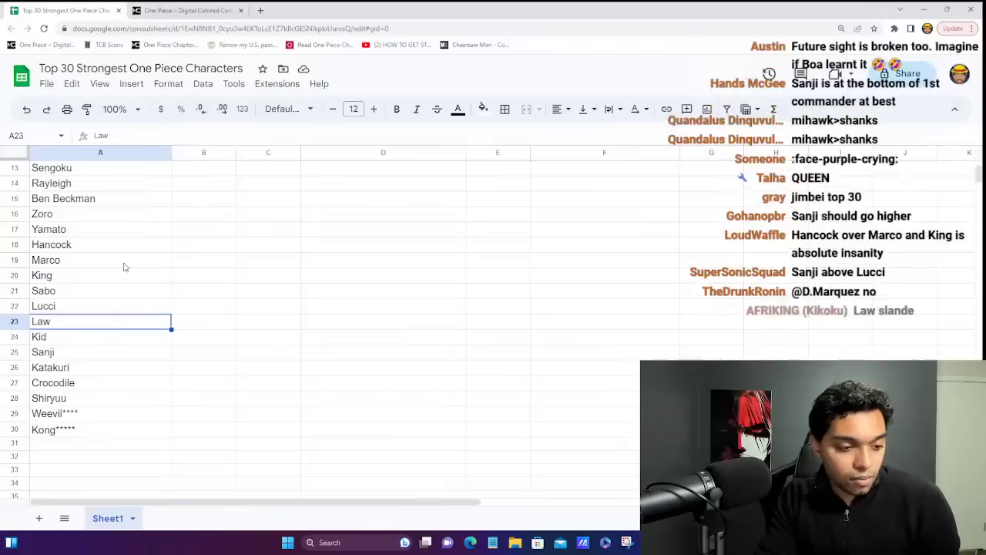
key(Down)
key(Down)
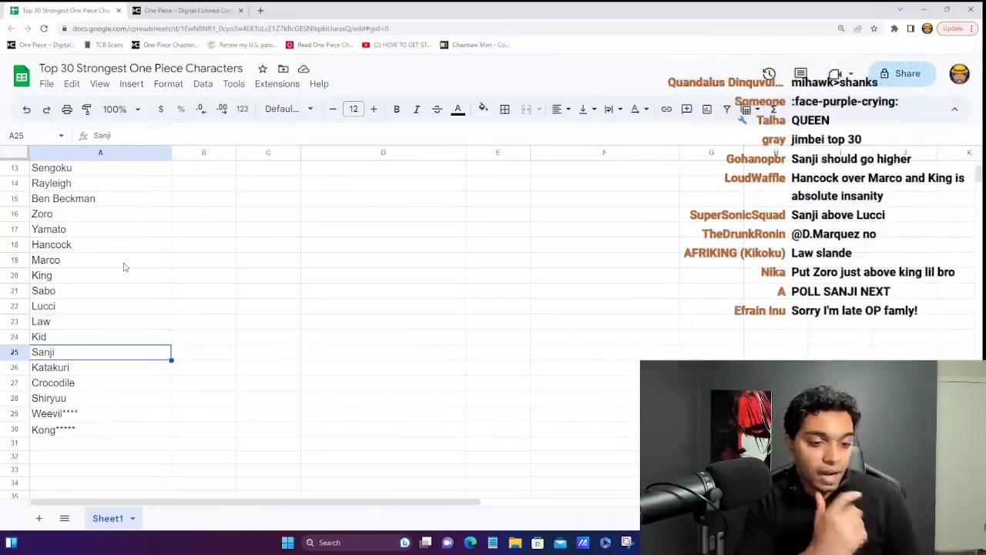
- Check the Weevil and Kong entries at the end of the ranking and compare the placements of Akainu and Luffy
scroll(124, 266, up, 4)
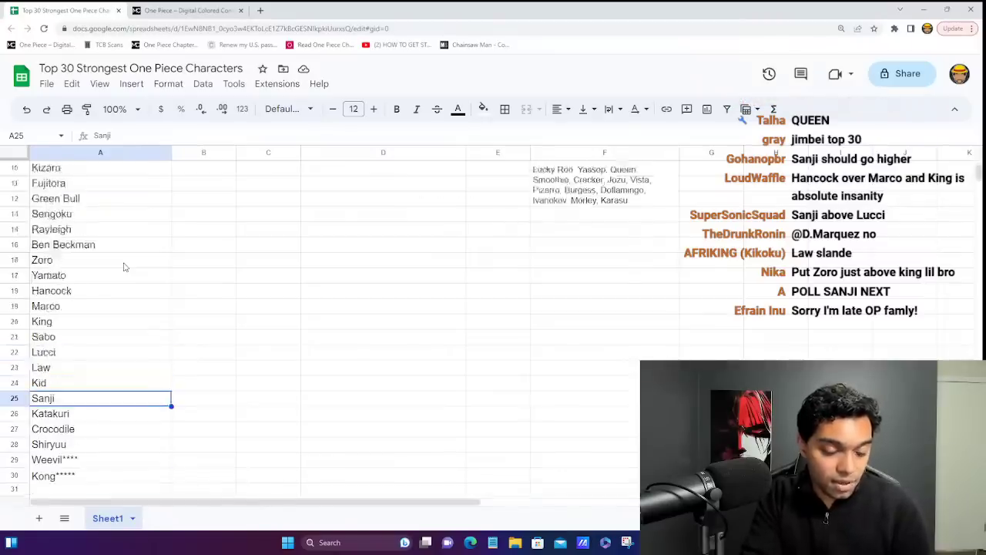
scroll(124, 266, down, 4)
click(100, 429)
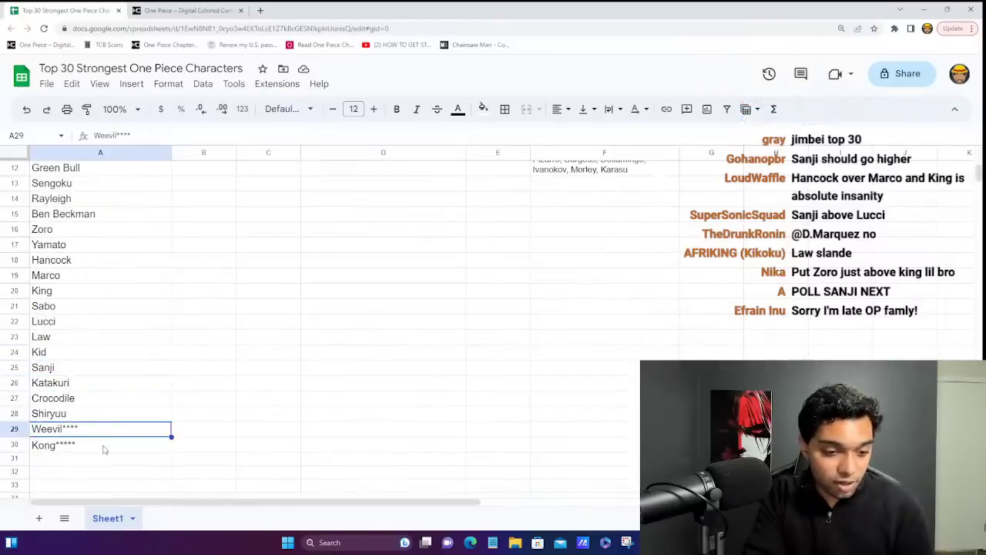
click(101, 446)
scroll(119, 211, up, 4)
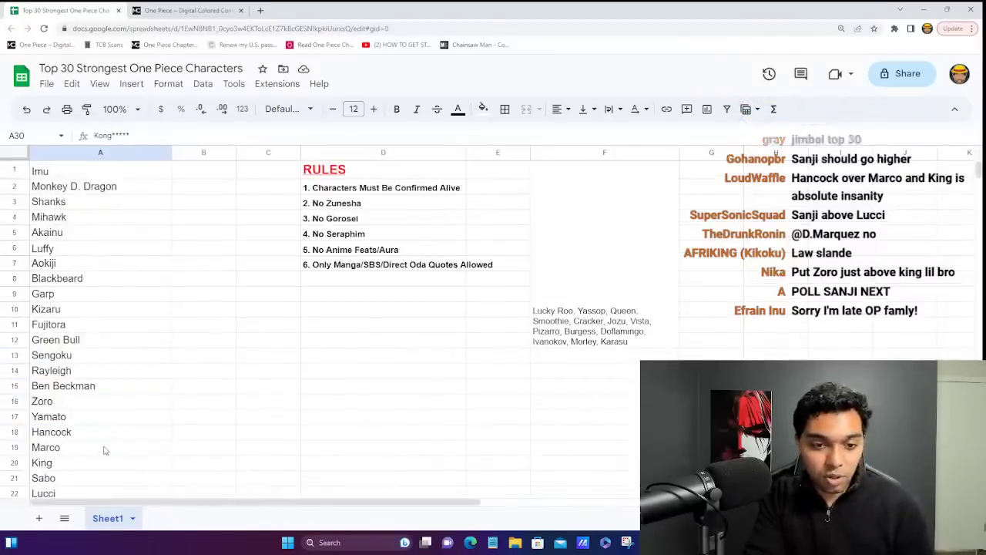
click(114, 239)
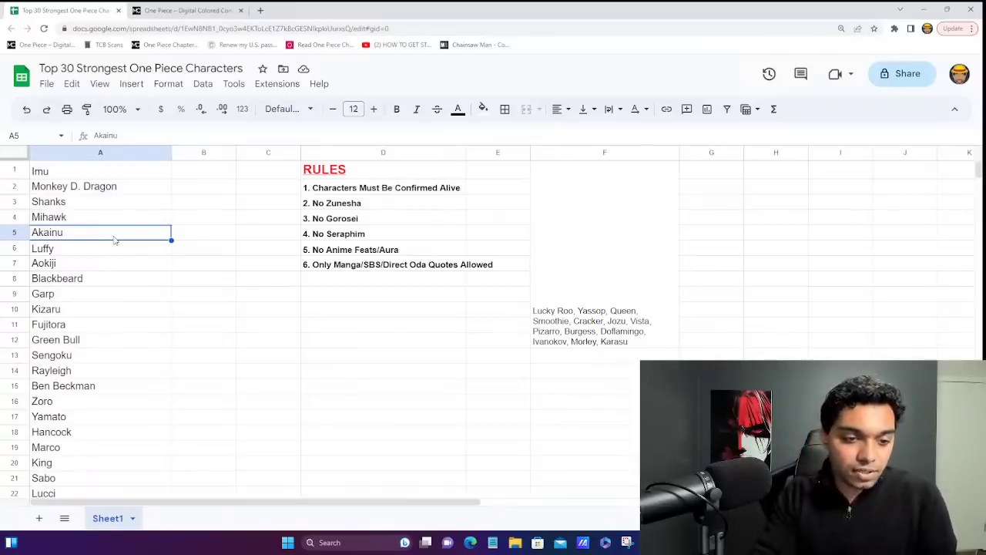
key(Down)
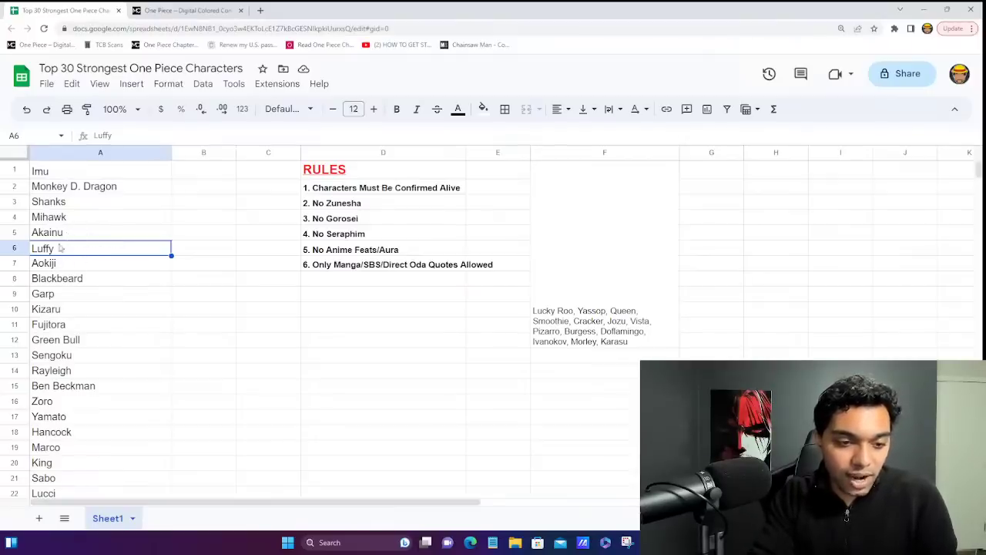
click(106, 233)
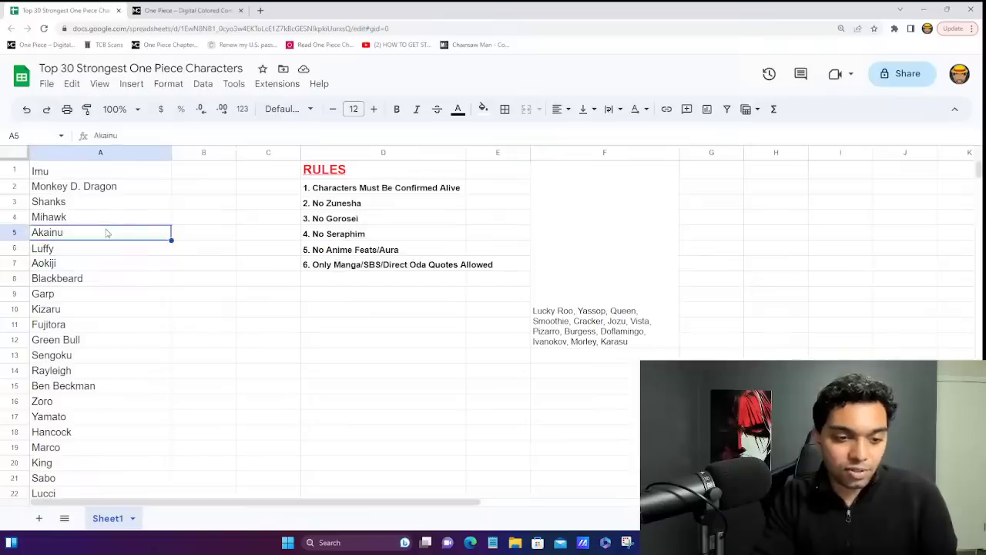
key(Down)
key(Right)
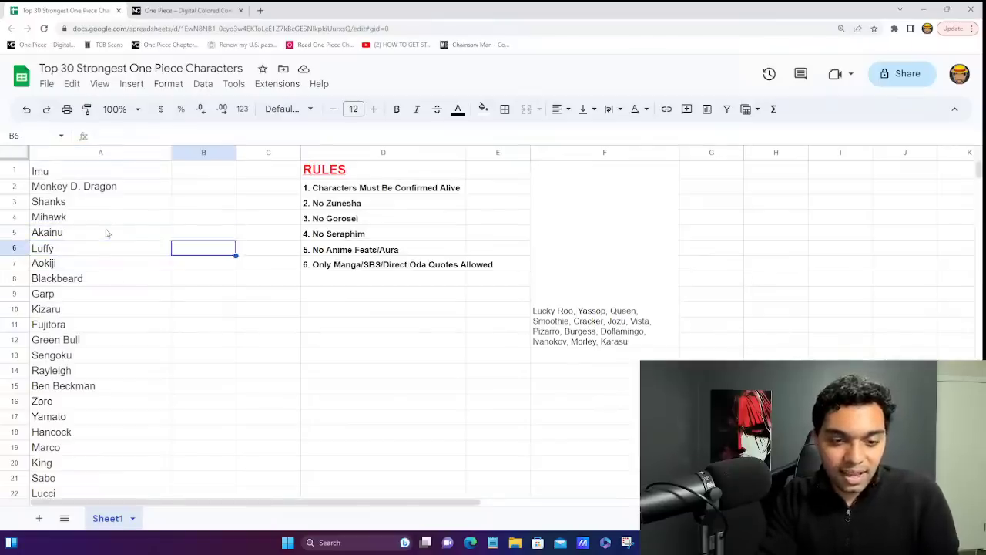
click(106, 233)
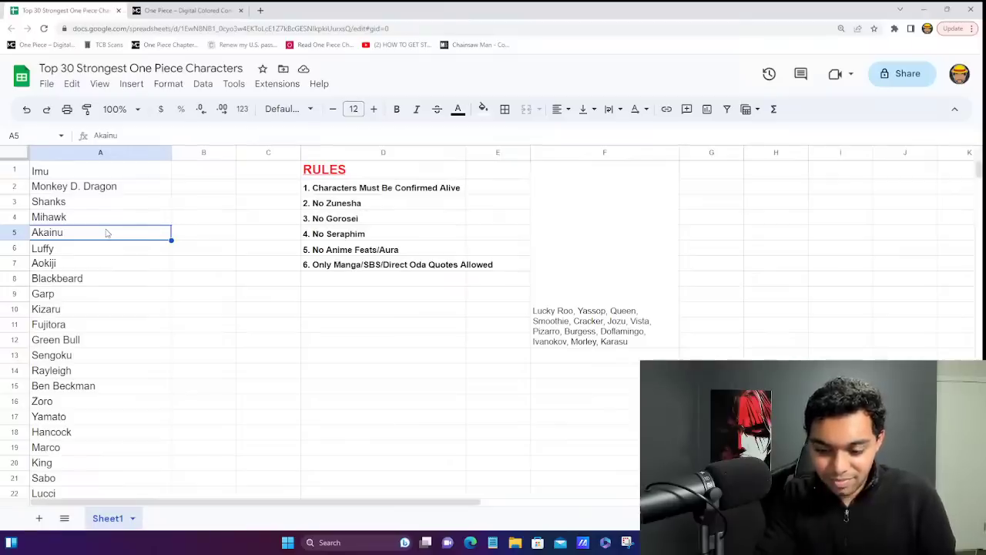
- Append "(based on extreme head canon that he got a power up)*****" to Akainu's entry in A5 and wrap the cell's text
double_click(106, 232)
text((based on extreme)
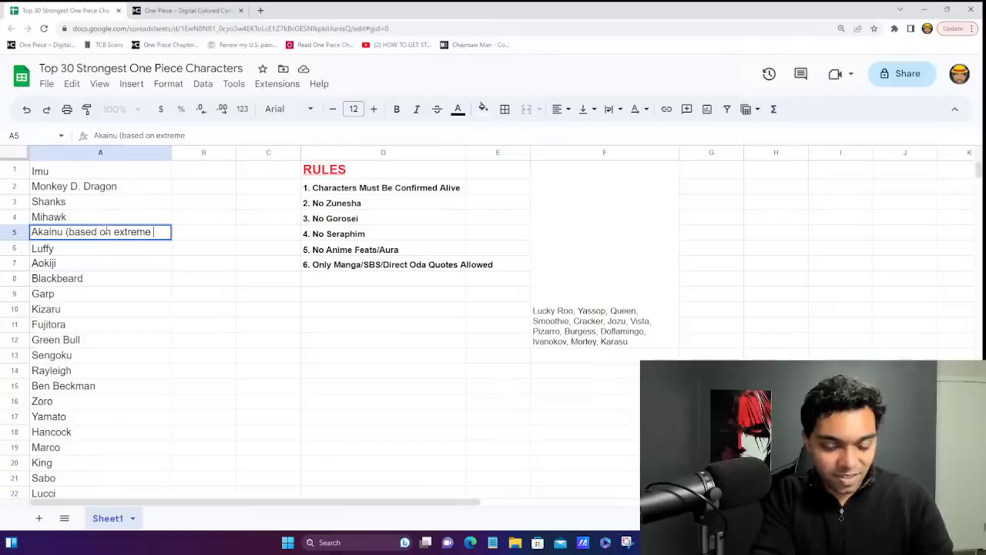
text( head canon that he go)
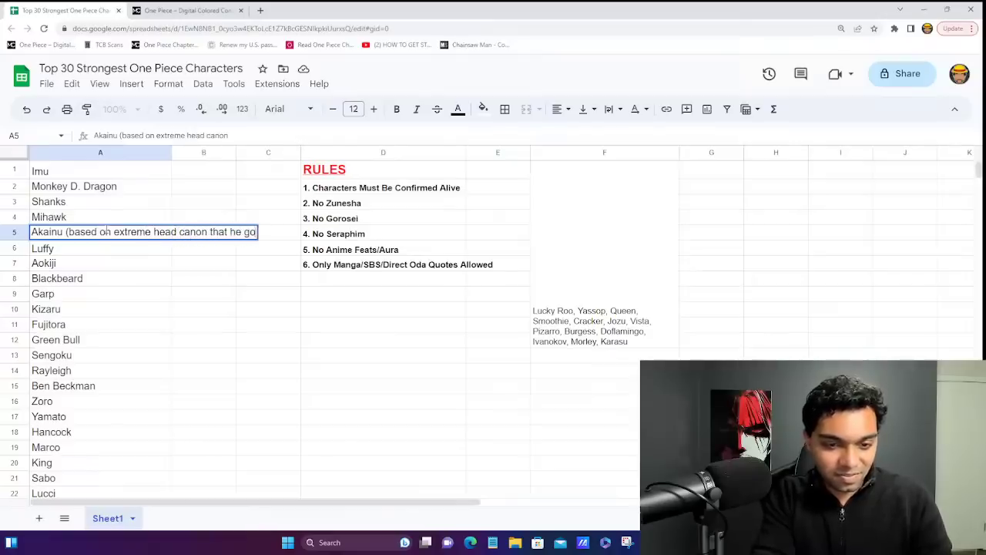
text(t anpower up)*****)
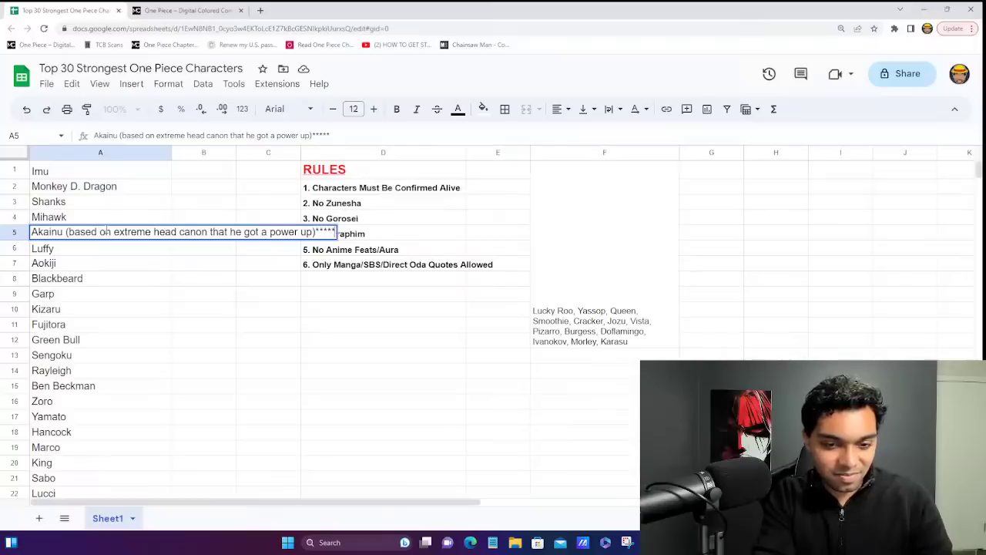
key(Return)
double_click(106, 232)
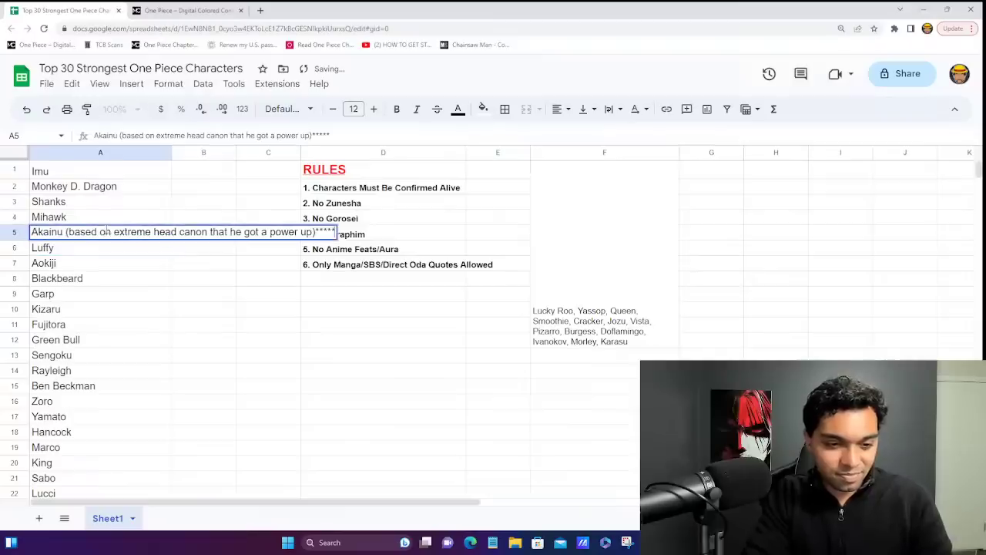
click(168, 84)
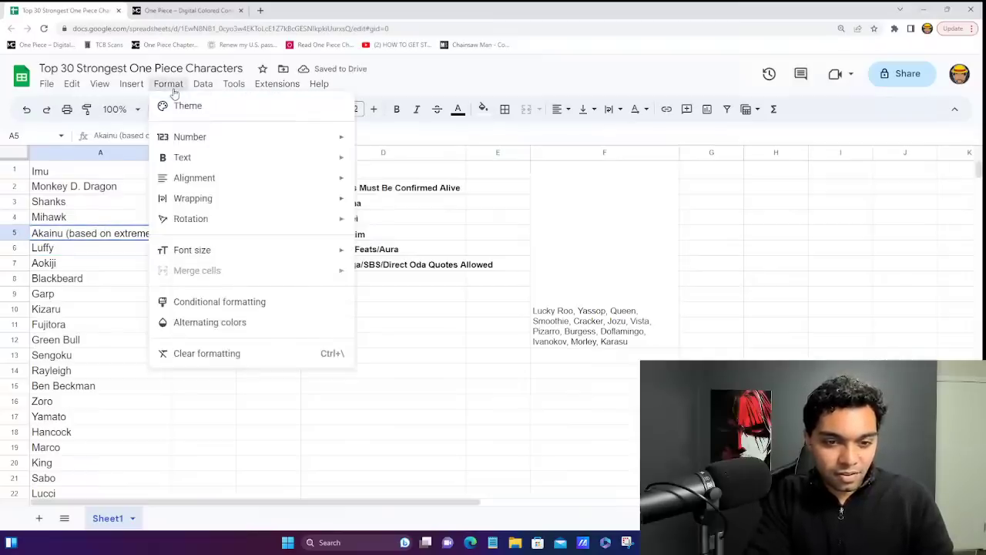
mouse_move(255, 202)
click(389, 224)
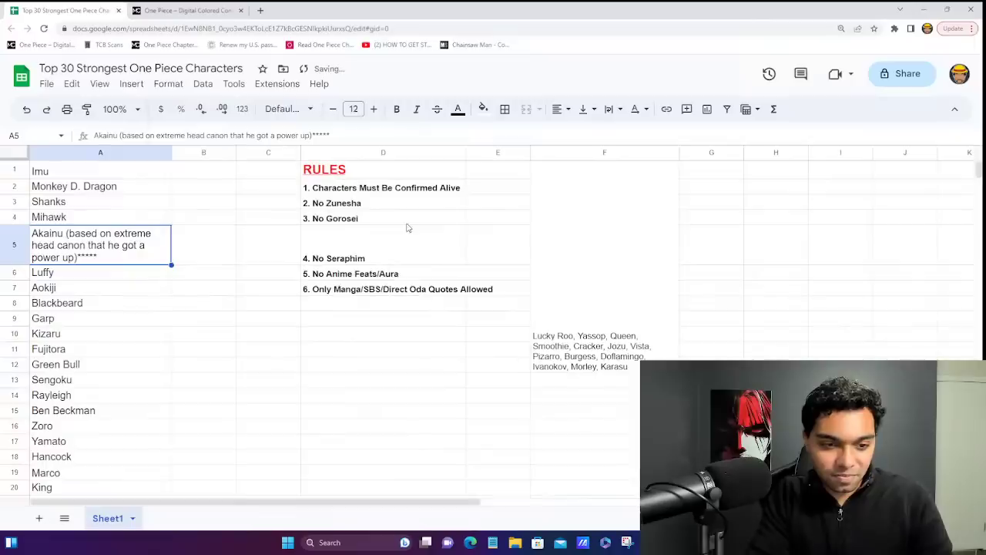
- Replace the annotated entry in A5 with just "Akainu"
double_click(99, 247)
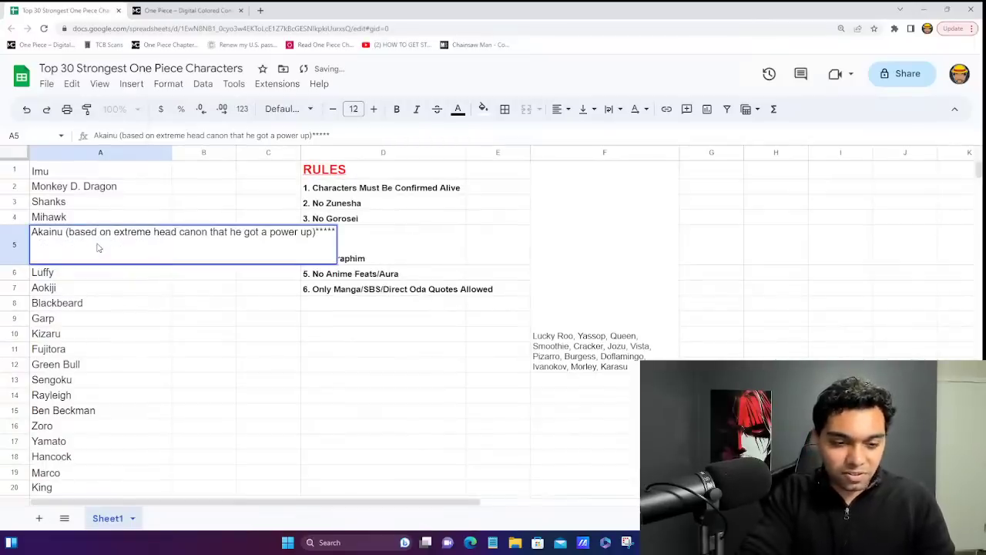
triple_click(100, 231)
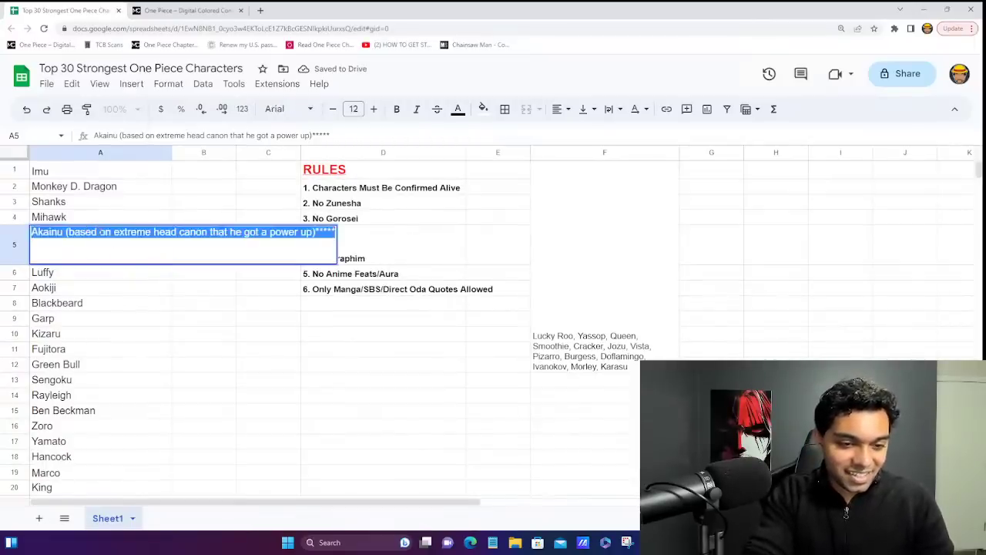
key(BackSpace)
text(Akainu)
key(Return)
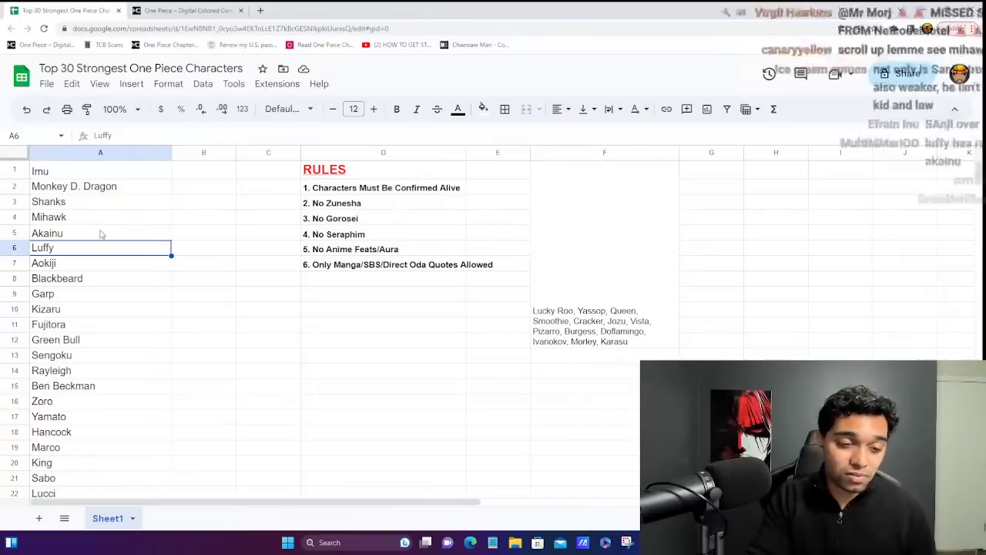
- Review the full ranking from Imu down to Kong, including Akainu's placement in row 5
key(Up)
key(Up)
key(Right)
key(Down)
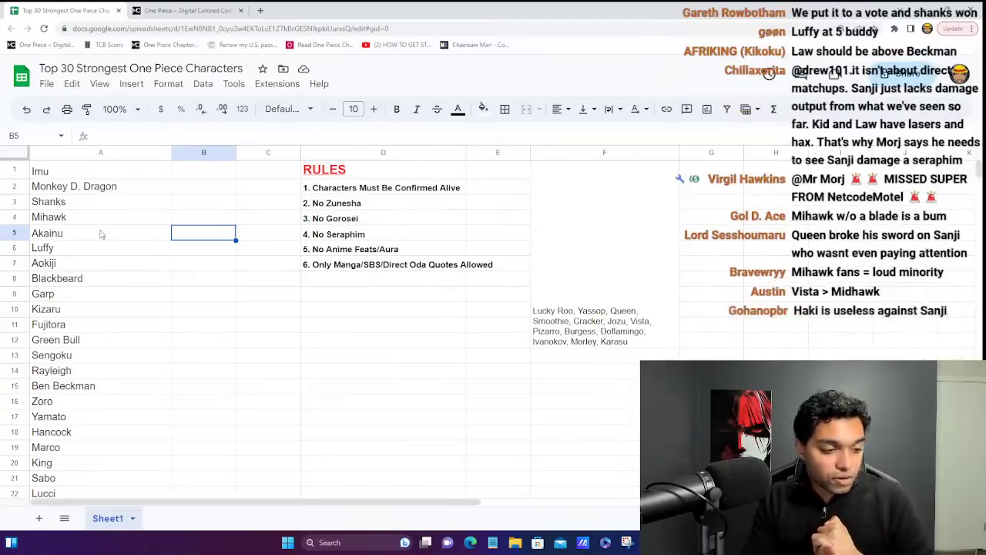
click(146, 171)
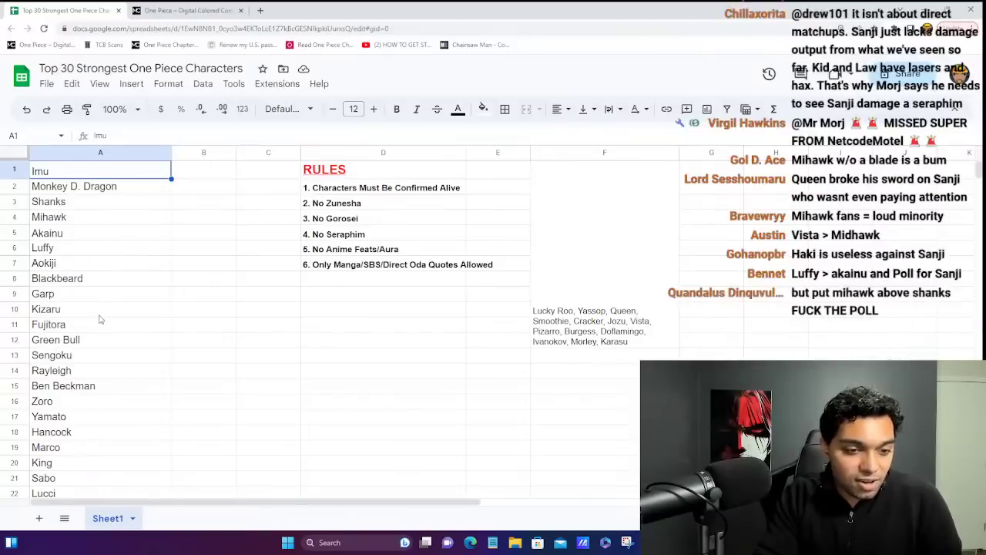
scroll(98, 319, down, 1)
scroll(99, 319, down, 3)
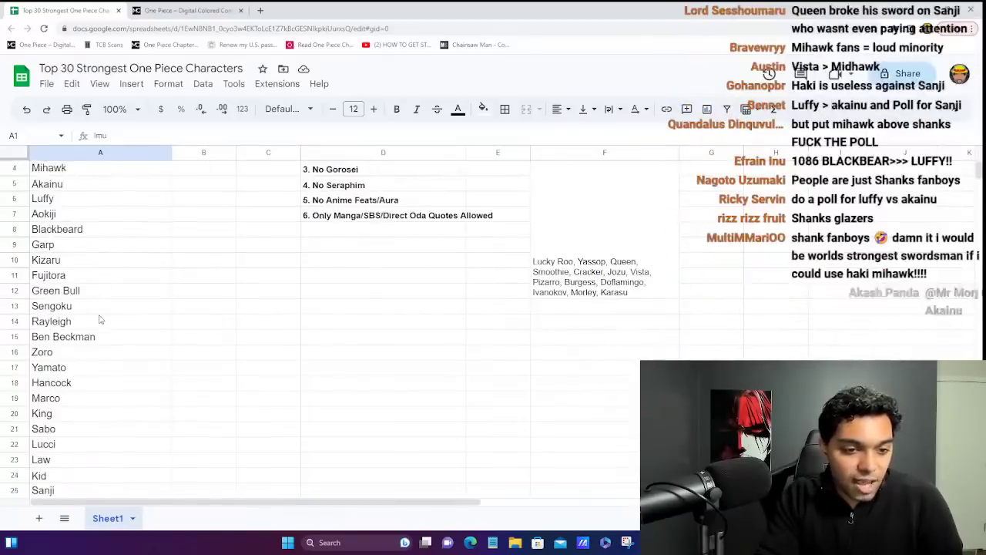
scroll(99, 319, down, 5)
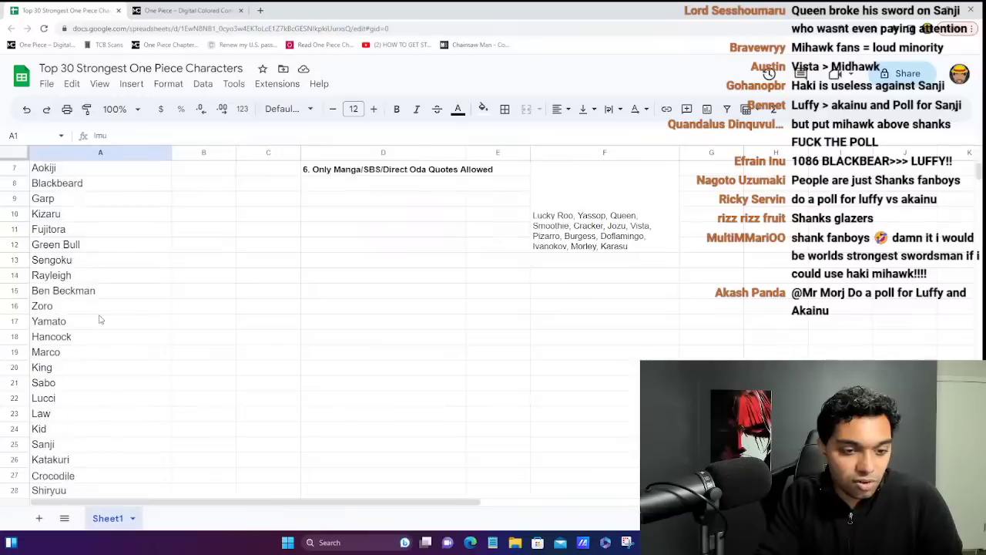
scroll(99, 319, down, 1)
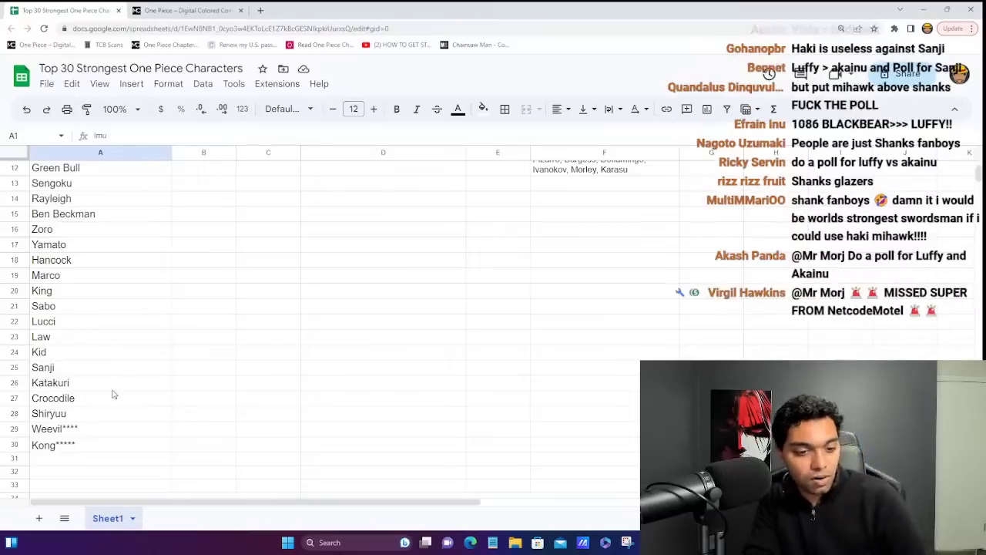
scroll(133, 362, up, 5)
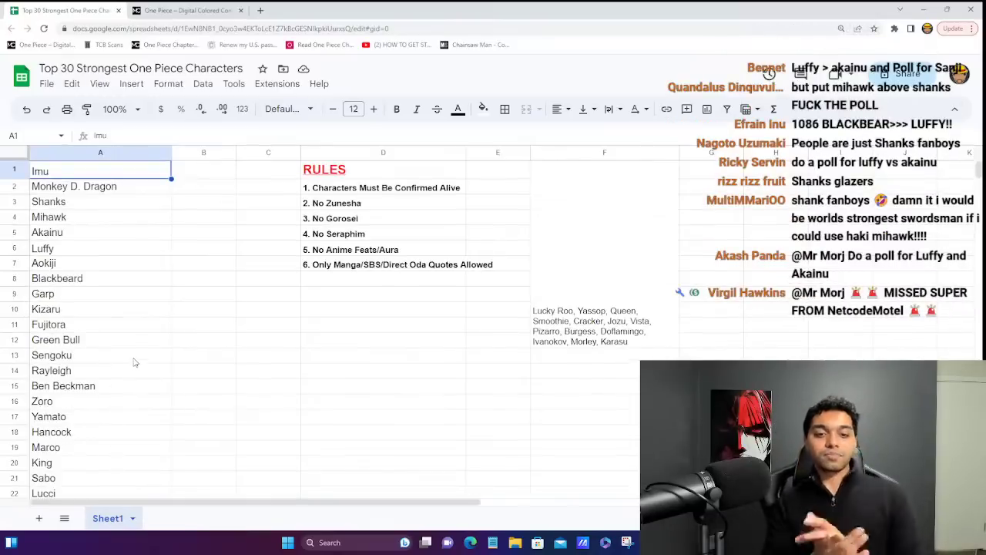